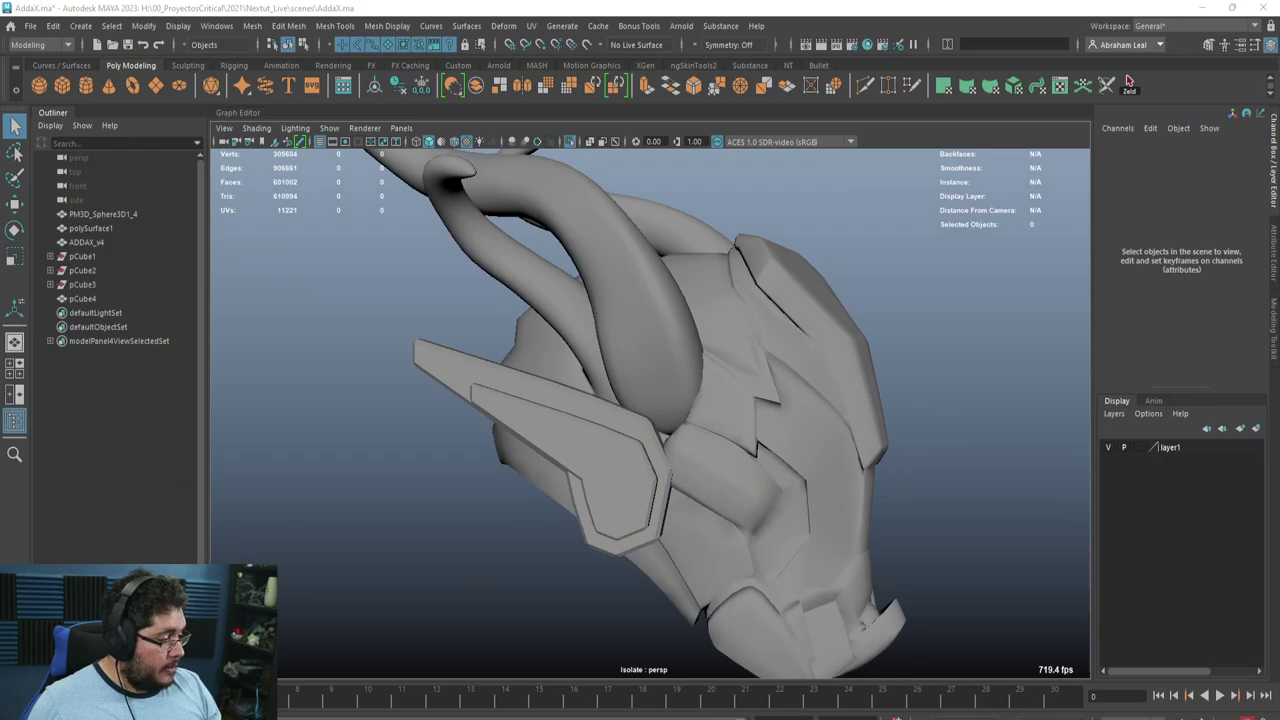
Examine the isolated low-poly helmet, ear and horn meshes from several sides, selecting all three pieces
{"action": "left_click_drag", "start_coordinate": [837, 451], "coordinate": [846, 410], "text": "alt"}
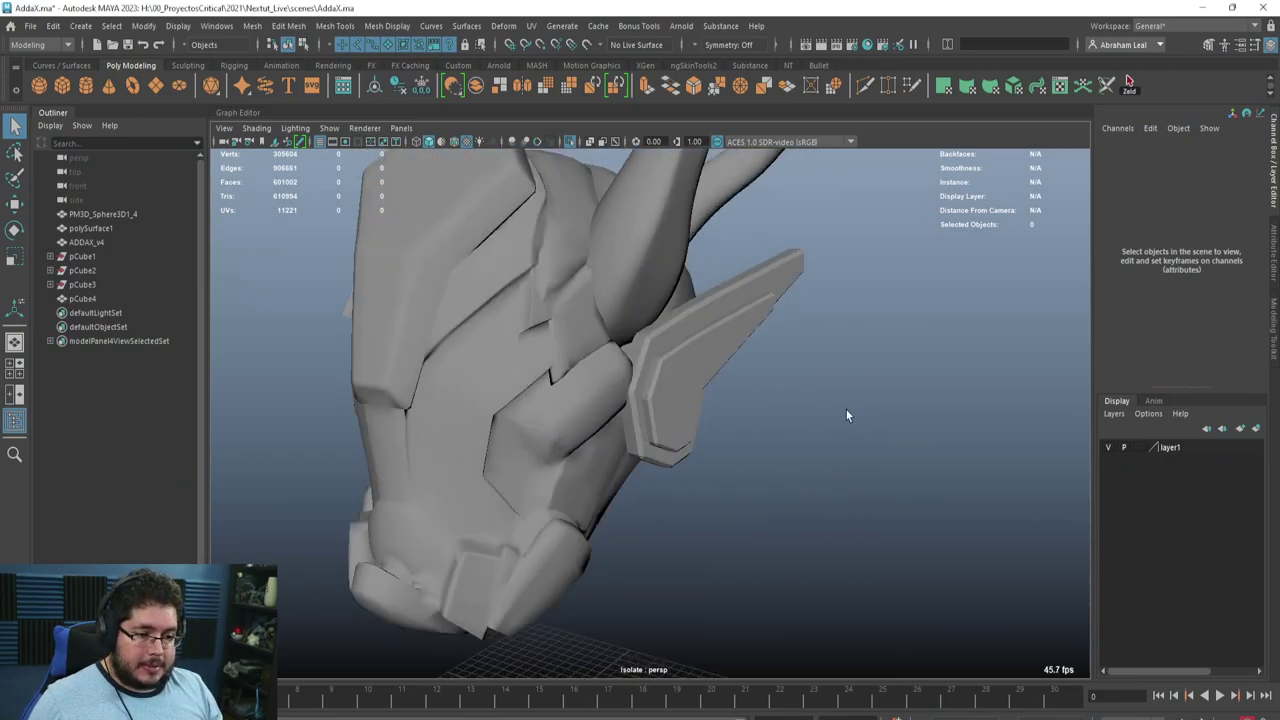
{"action": "left_click", "coordinate": [716, 362]}
{"action": "left_click_drag", "start_coordinate": [882, 462], "coordinate": [903, 440], "text": "alt"}
{"action": "left_click", "coordinate": [625, 429]}
{"action": "left_click", "coordinate": [691, 285]}
{"action": "scroll", "coordinate": [800, 388], "scroll_direction": "down", "scroll_amount": 6}
{"action": "left_click_drag", "start_coordinate": [862, 257], "coordinate": [577, 473]}
{"action": "left_click", "coordinate": [532, 27]}
{"action": "left_click", "coordinate": [411, 239]}
{"action": "key", "text": "ctrl+z"}
{"action": "left_click_drag", "start_coordinate": [466, 459], "coordinate": [540, 457], "text": "alt"}
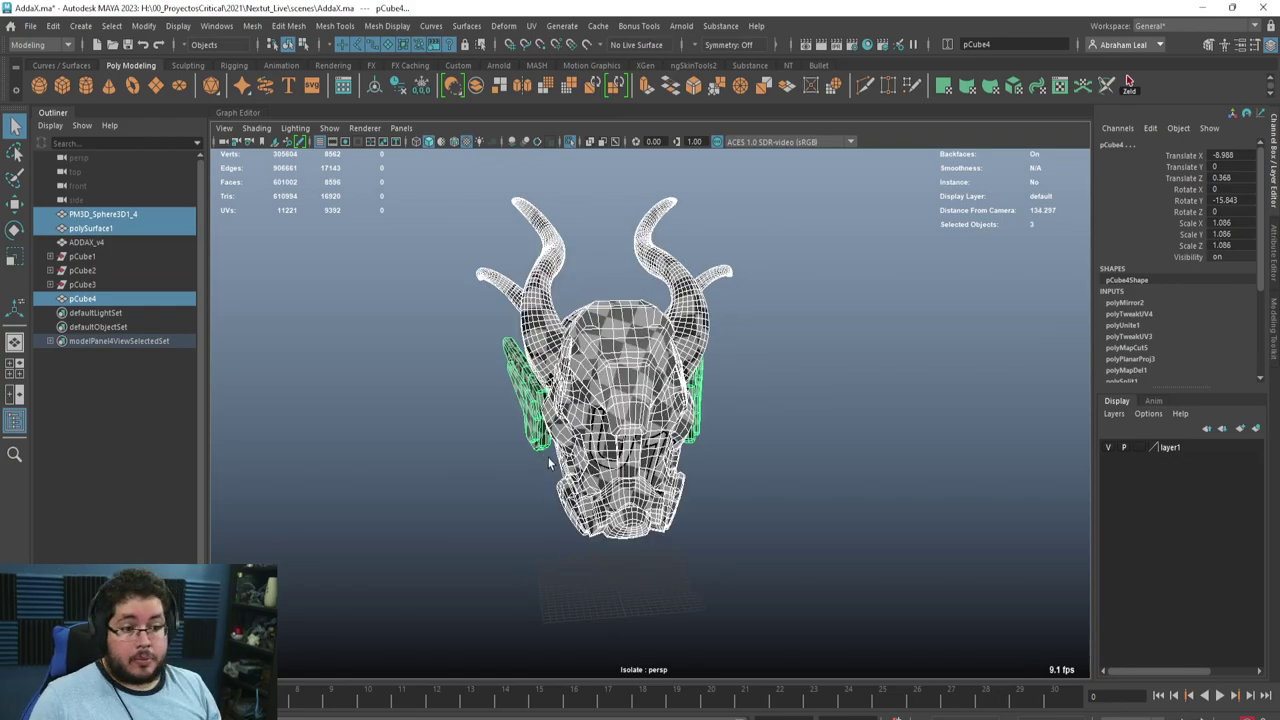
Turn off the isolated view and select the high-poly helmet mesh ADDAX_v4
{"action": "left_click", "coordinate": [335, 384]}
{"action": "left_click", "coordinate": [124, 297]}
{"action": "left_click", "coordinate": [375, 369]}
{"action": "left_click", "coordinate": [569, 142]}
{"action": "left_click", "coordinate": [605, 333]}
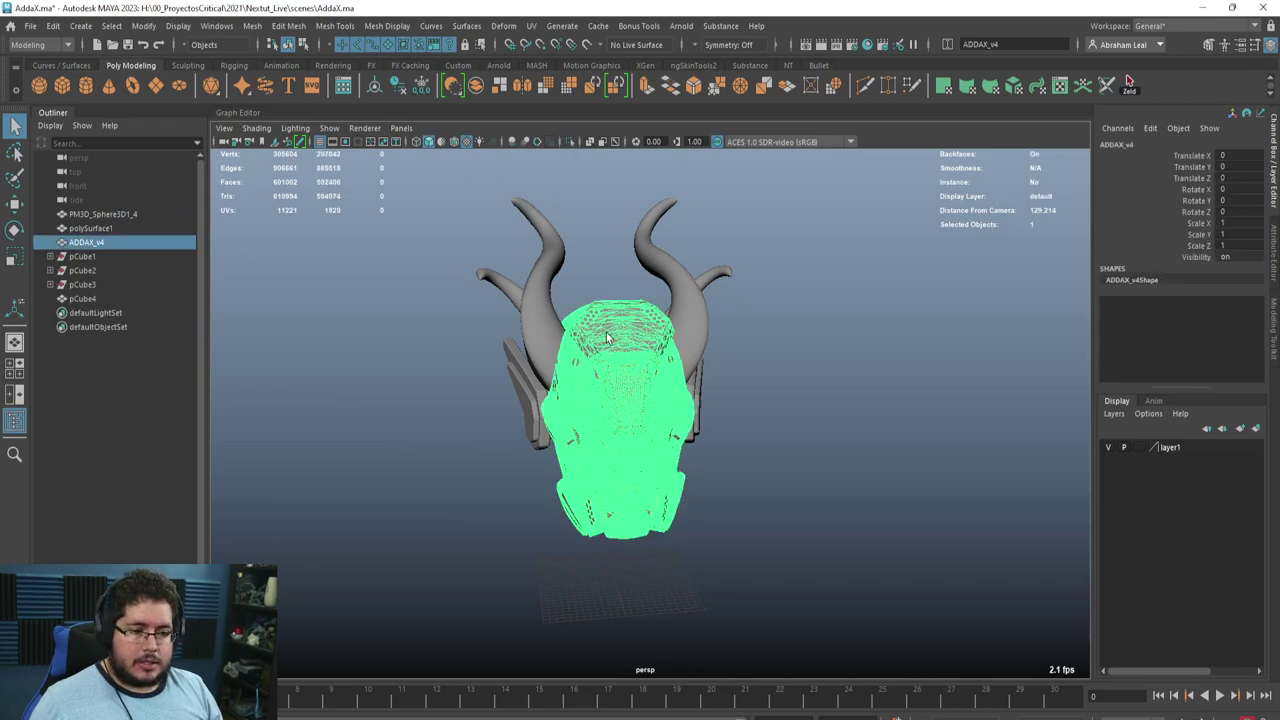
Rename the high-poly helmet mesh ADDAX_Helmet_high
{"action": "left_click_drag", "start_coordinate": [240, 313], "coordinate": [296, 313], "text": "alt"}
{"action": "key", "text": "f"}
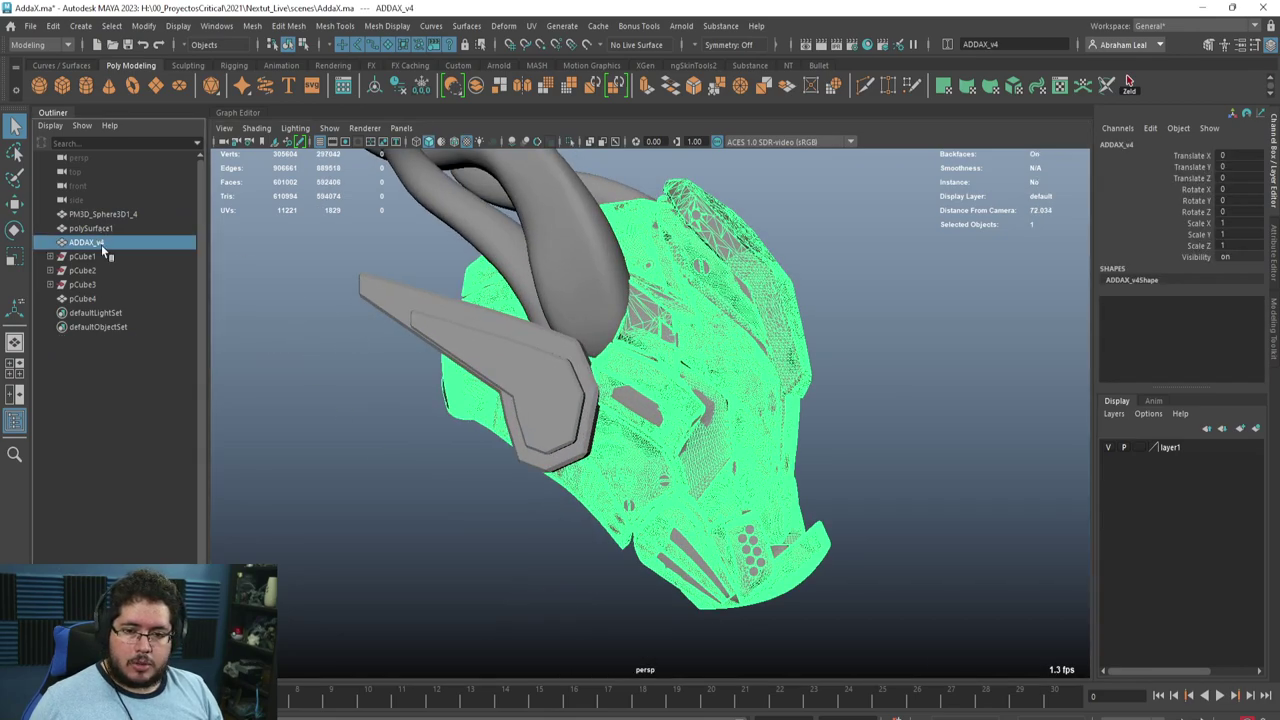
{"action": "double_click", "coordinate": [101, 244]}
{"action": "key", "text": "BackSpace"}
{"action": "key", "text": "BackSpace"}
{"action": "type", "text": "Hel"}
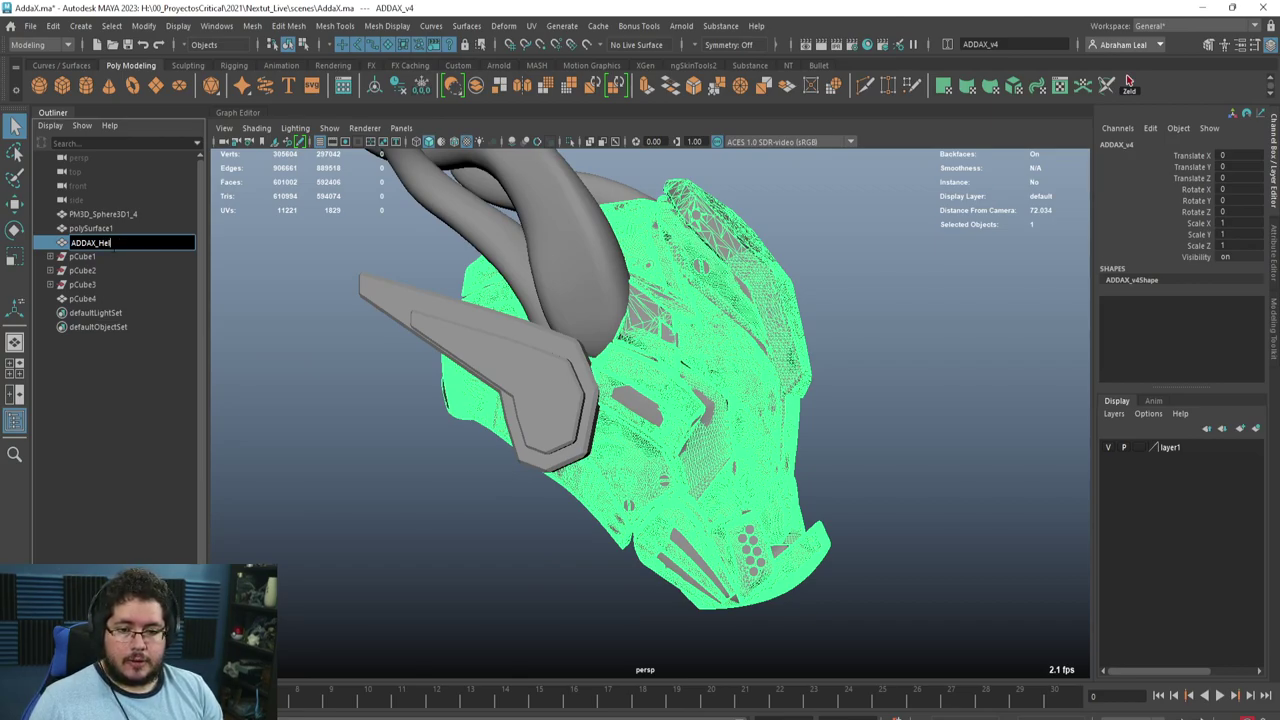
{"action": "type", "text": "met_high"}
{"action": "key", "text": "Return"}
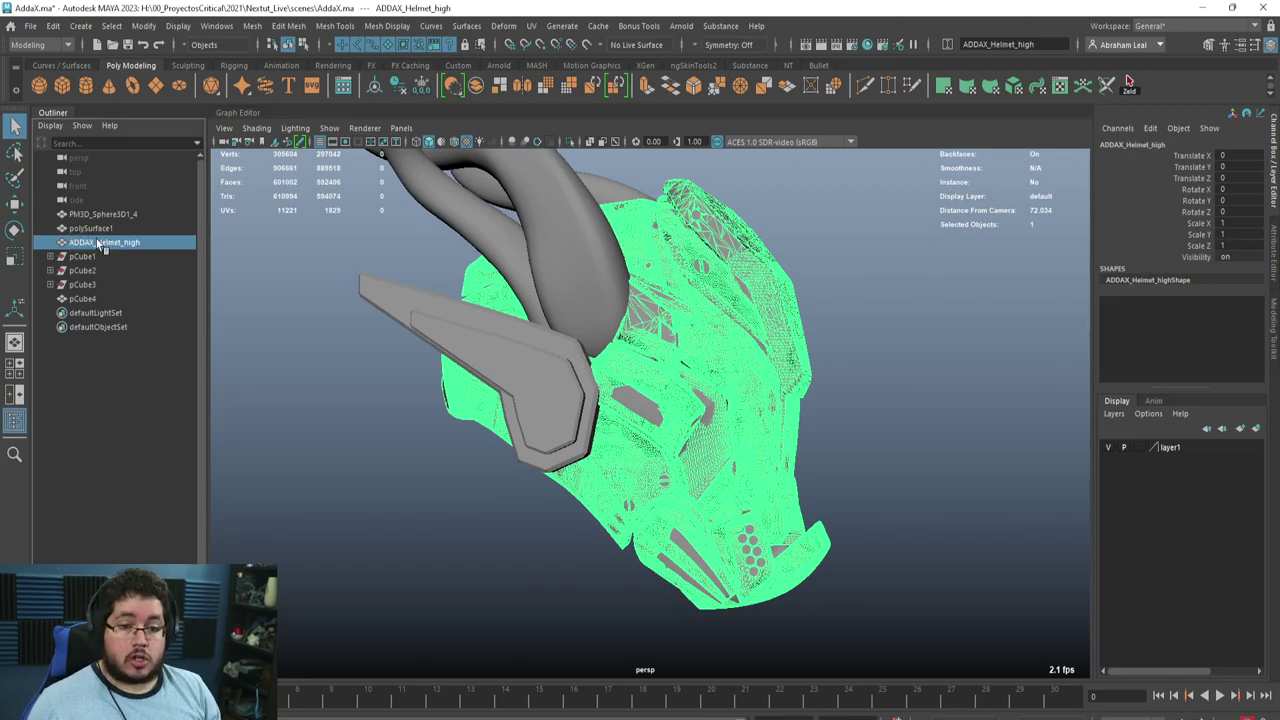
Rename the low-poly helmet mesh polySurface1 as ADDAX_Helmet_low, reusing the high-poly mesh's name
{"action": "left_click_drag", "start_coordinate": [90, 229], "coordinate": [120, 241]}
{"action": "double_click", "coordinate": [120, 242]}
{"action": "key", "text": "ctrl+c"}
{"action": "double_click", "coordinate": [115, 230]}
{"action": "key", "text": "ctrl+v"}
{"action": "type", "text": "low"}
{"action": "key", "text": "Return"}
Rename the horns mesh PM3D_Sphere3D1_4 as ADDAX_Horns_low
{"action": "left_click_drag", "start_coordinate": [383, 323], "coordinate": [266, 283], "text": "alt"}
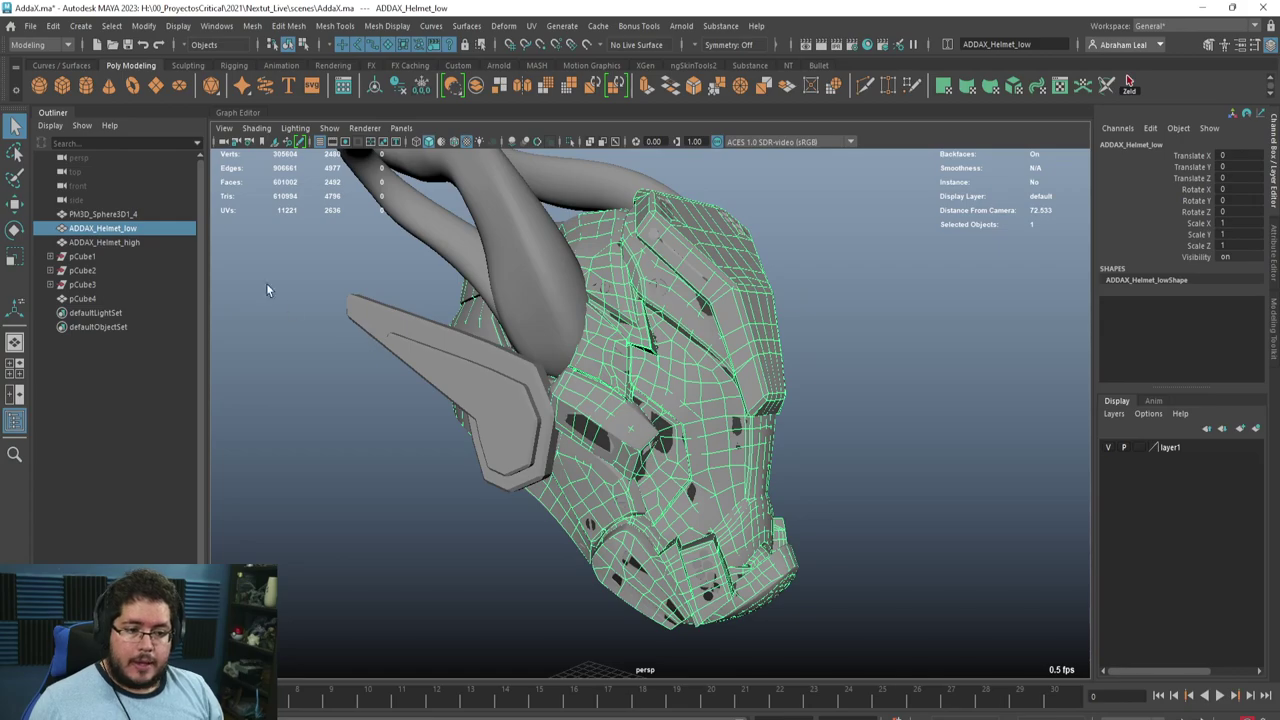
{"action": "double_click", "coordinate": [100, 214]}
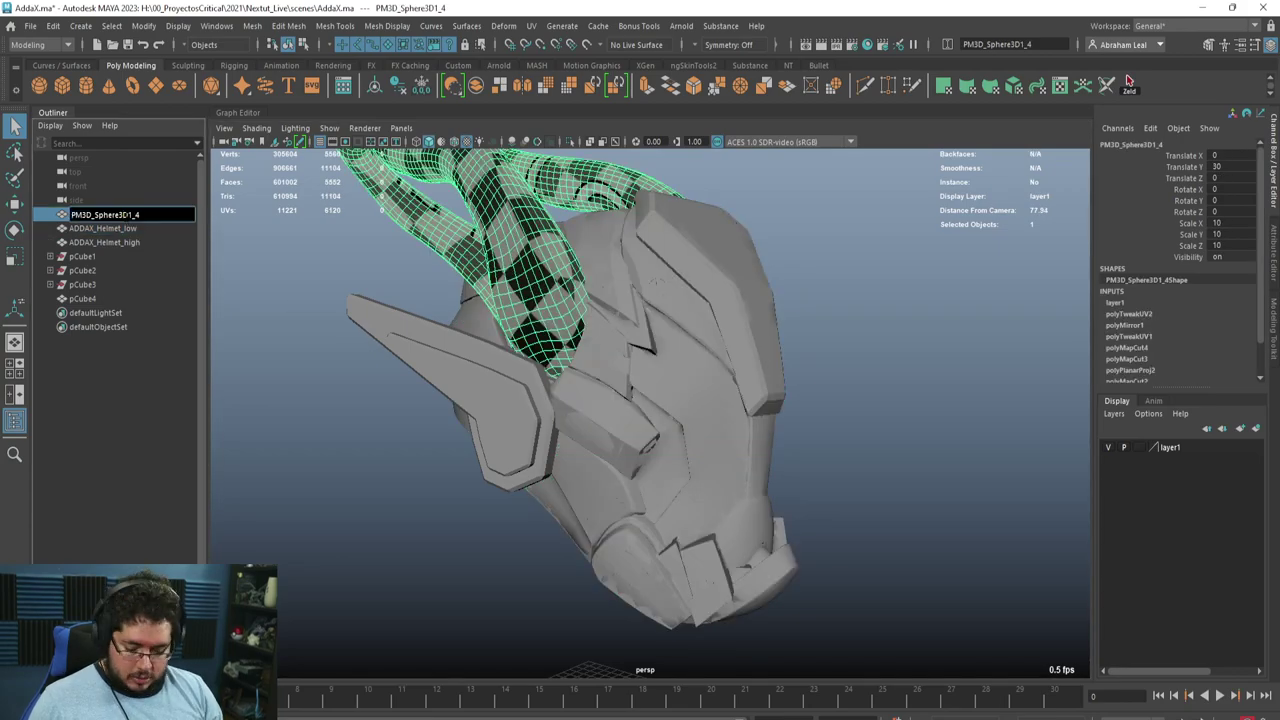
{"action": "double_click", "coordinate": [108, 229]}
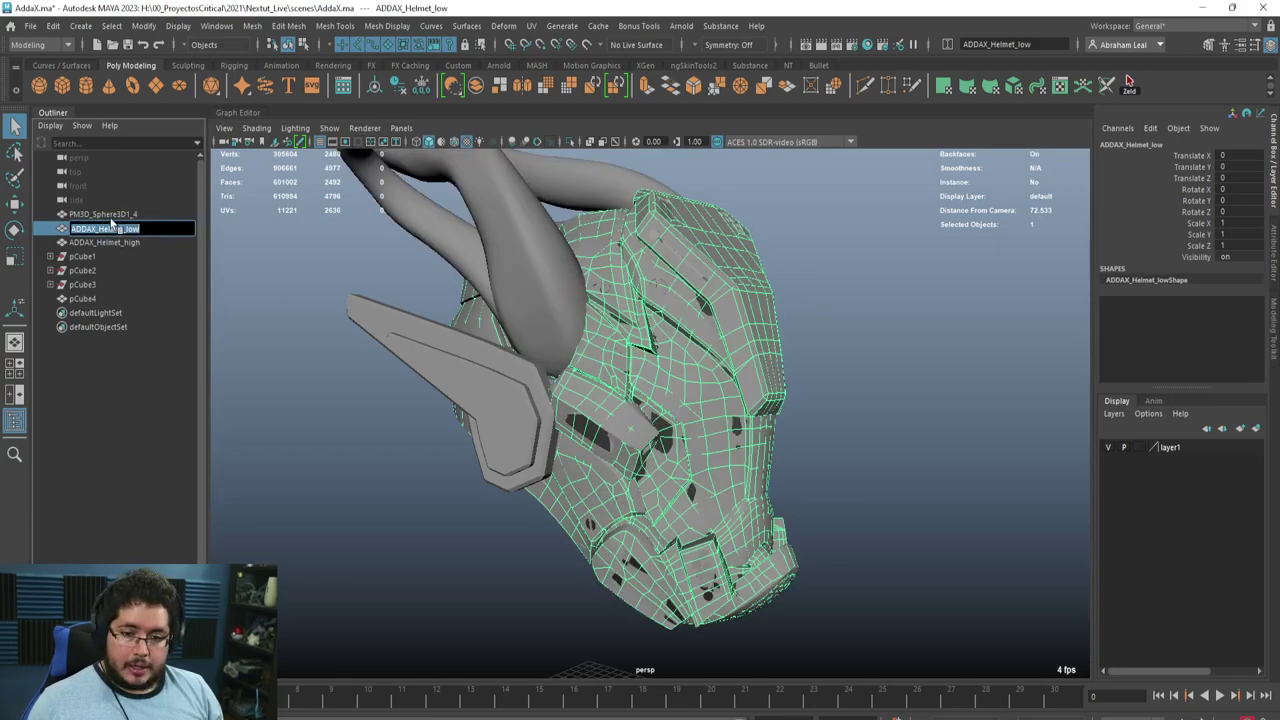
{"action": "key", "text": "ctrl+c"}
{"action": "double_click", "coordinate": [100, 214]}
{"action": "key", "text": "ctrl+v"}
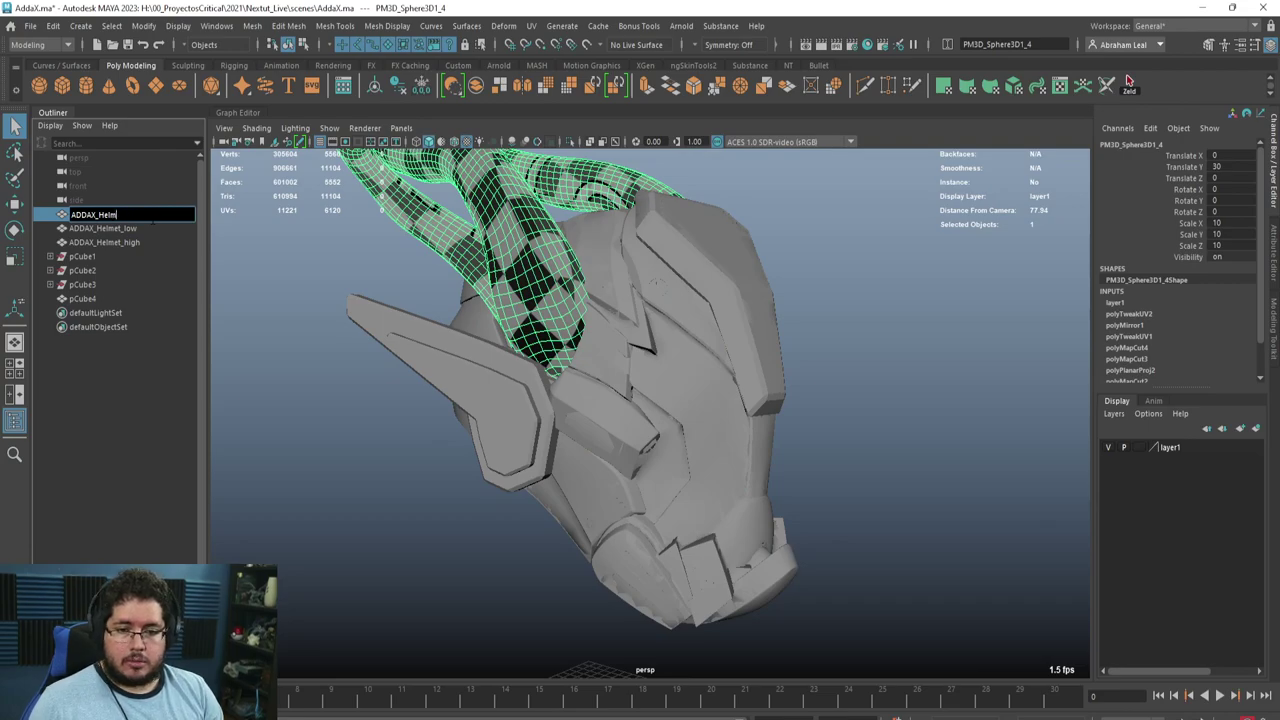
{"action": "type", "text": "ORNorns_low"}
{"action": "key", "text": "Return"}
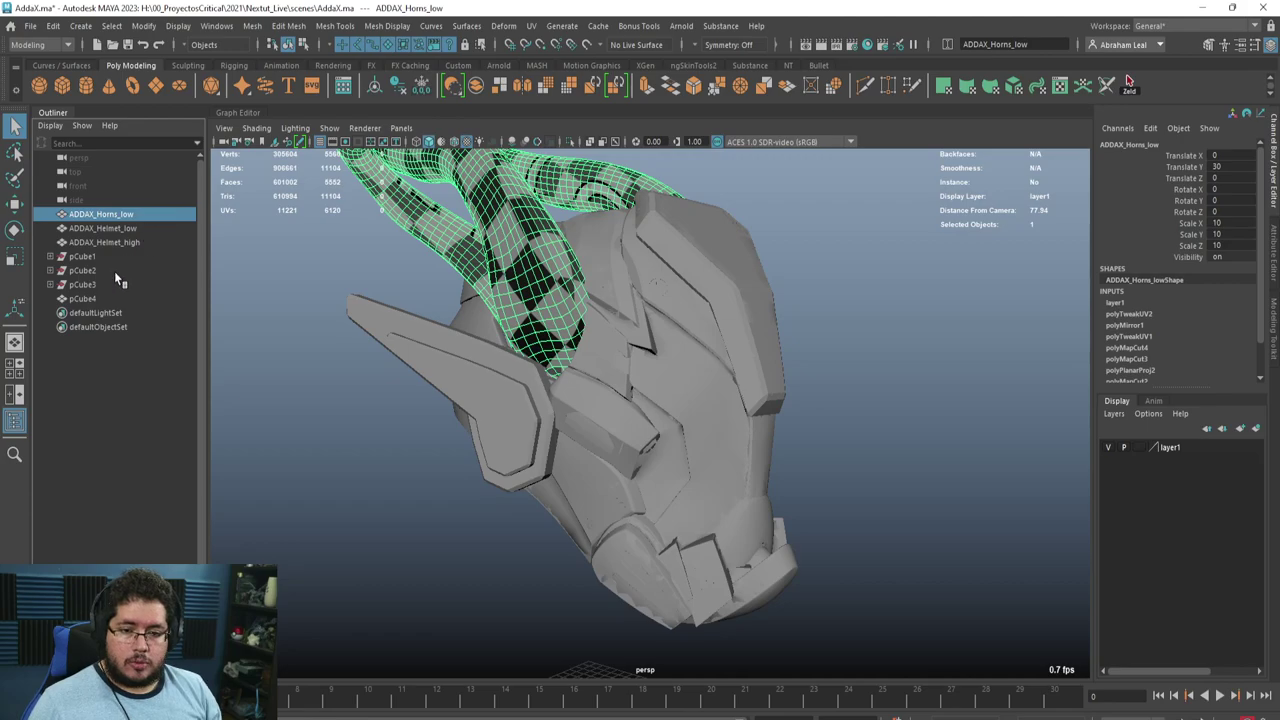
Rename the ears mesh pCube4 as ADDAX_Ears_low and clear the selection
{"action": "double_click", "coordinate": [115, 214]}
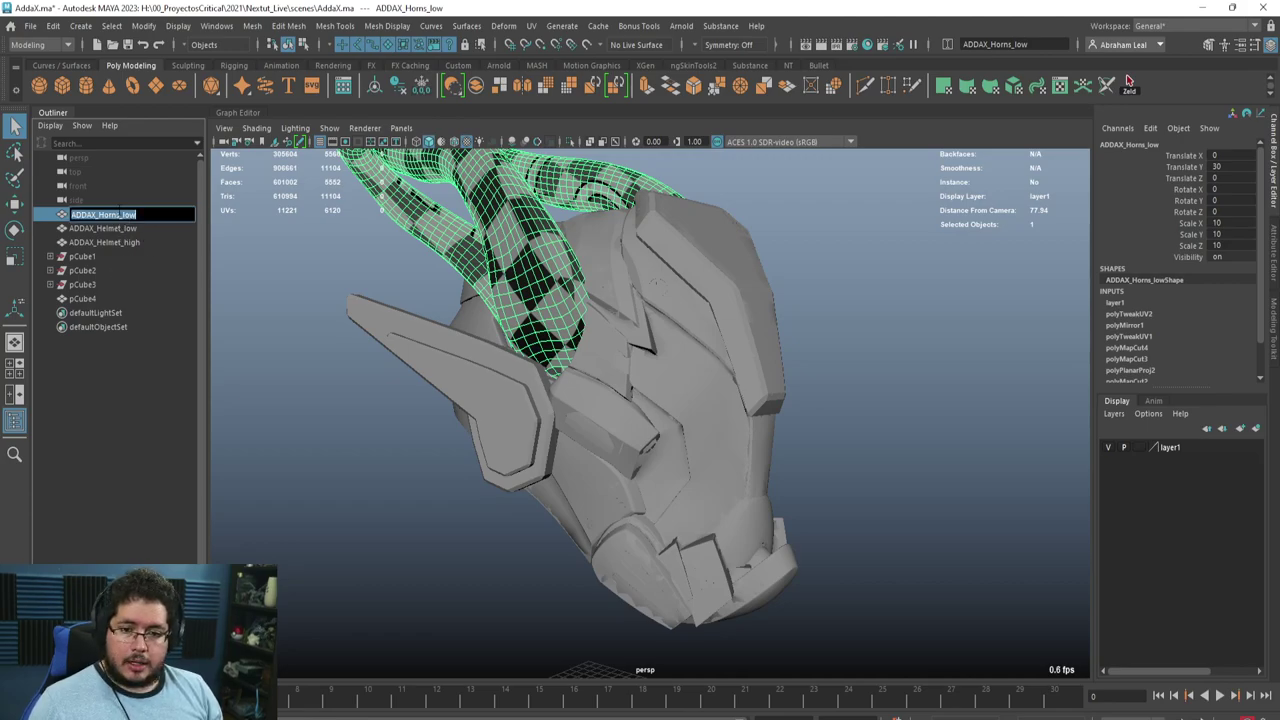
{"action": "double_click", "coordinate": [95, 299]}
{"action": "key", "text": "ctrl+v"}
{"action": "left_click_drag", "start_coordinate": [121, 299], "coordinate": [130, 312]}
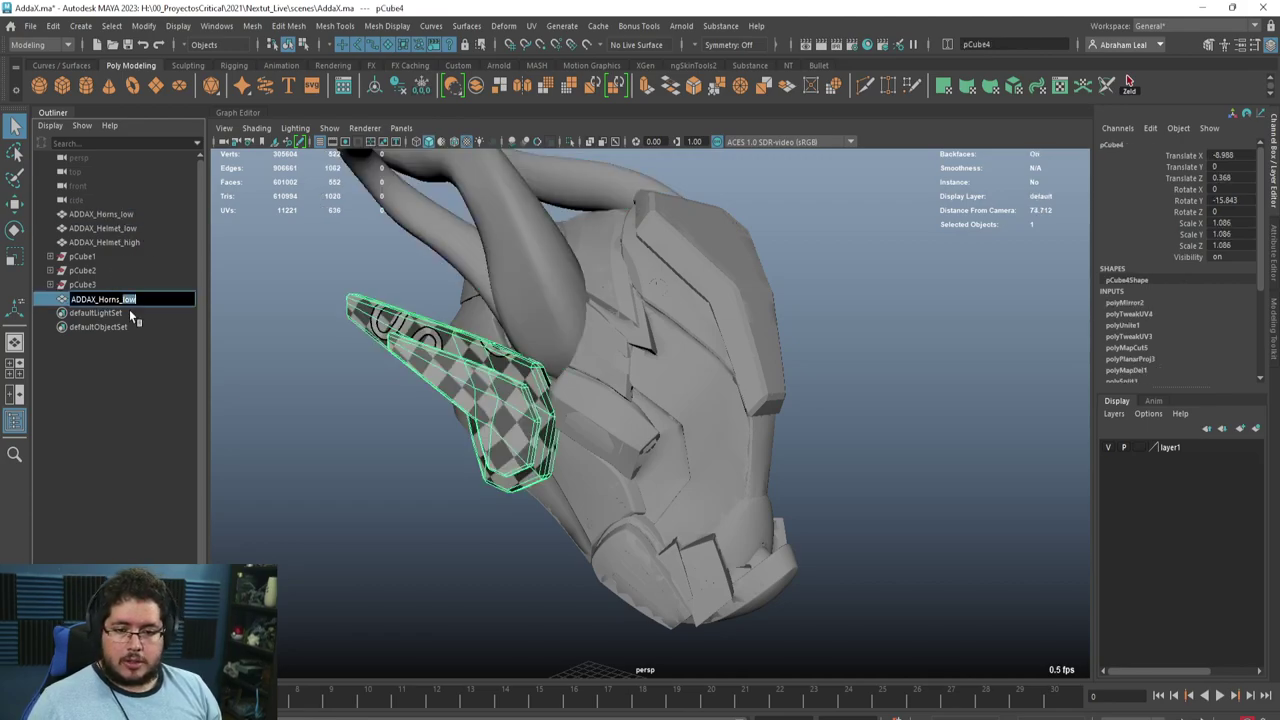
{"action": "key", "text": "BackSpace"}
{"action": "key", "text": "BackSpace"}
{"action": "type", "text": "Ears"}
{"action": "key", "text": "Return"}
{"action": "left_click", "coordinate": [281, 399]}
{"action": "left_click_drag", "start_coordinate": [281, 399], "coordinate": [604, 460], "text": "alt"}
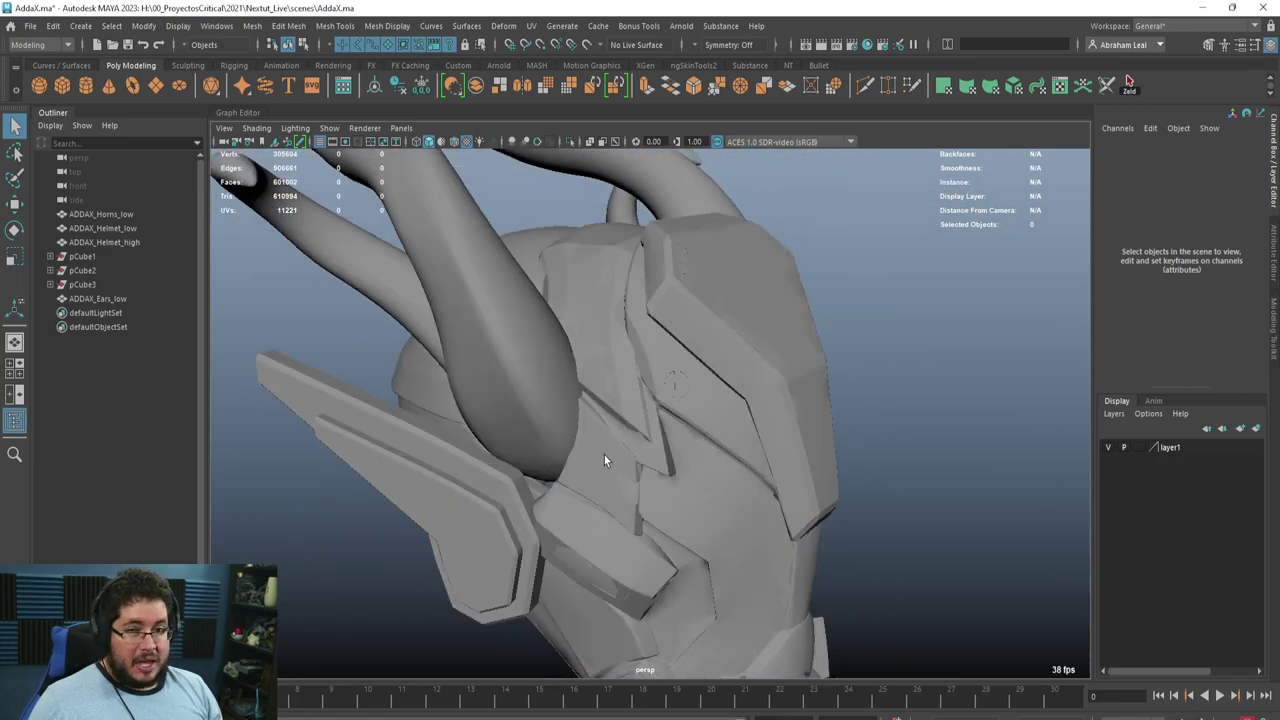
Group the low-poly horns, helmet and ears meshes and expand the new group in the Outliner
{"action": "left_click", "coordinate": [662, 449]}
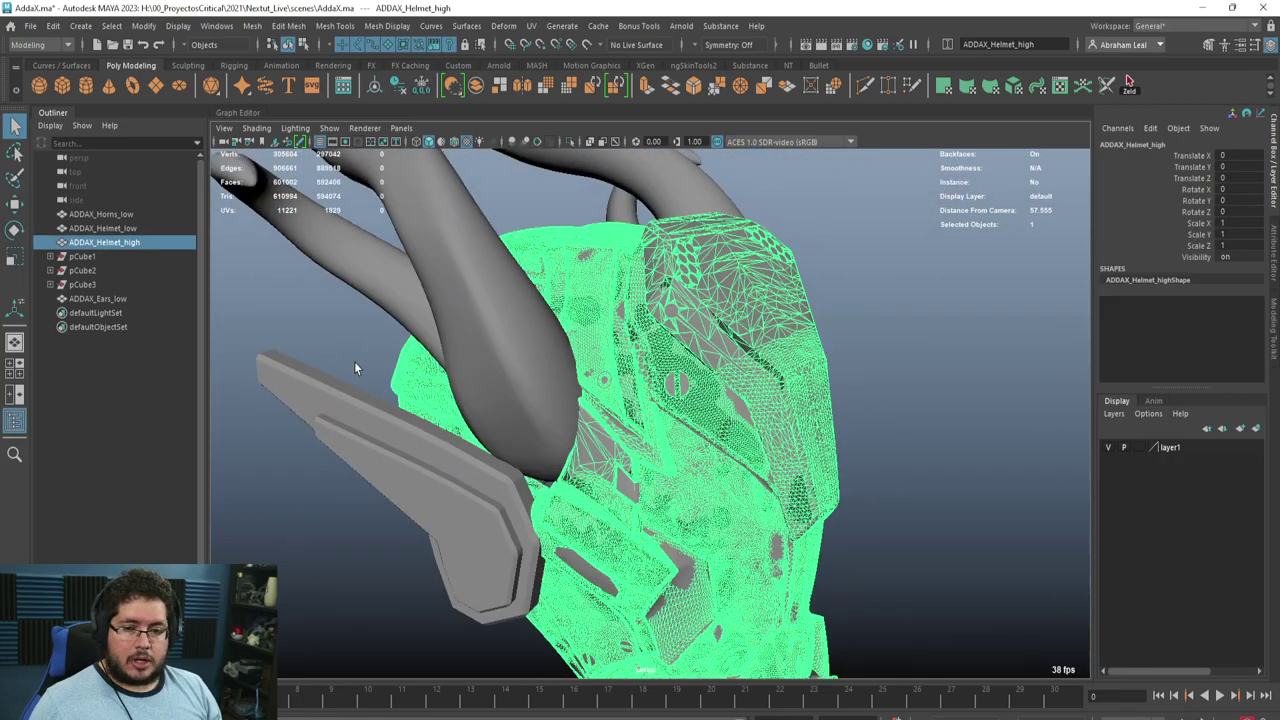
{"action": "left_click", "coordinate": [354, 362]}
{"action": "left_click", "coordinate": [100, 214]}
{"action": "left_click", "coordinate": [102, 228], "text": "ctrl"}
{"action": "left_click", "coordinate": [100, 298], "text": "ctrl"}
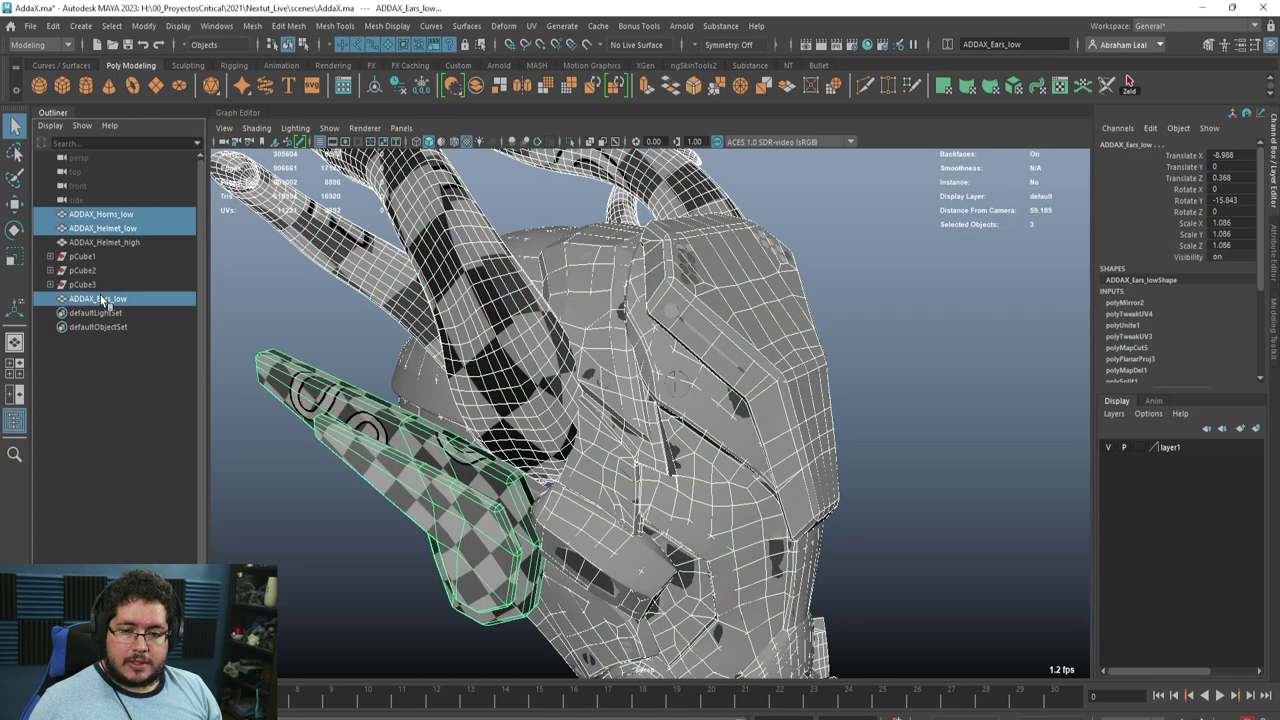
{"action": "key", "text": "ctrl+g"}
{"action": "left_click", "coordinate": [51, 271]}
Rename the new group of low-poly meshes Helmet_low
{"action": "double_click", "coordinate": [86, 271]}
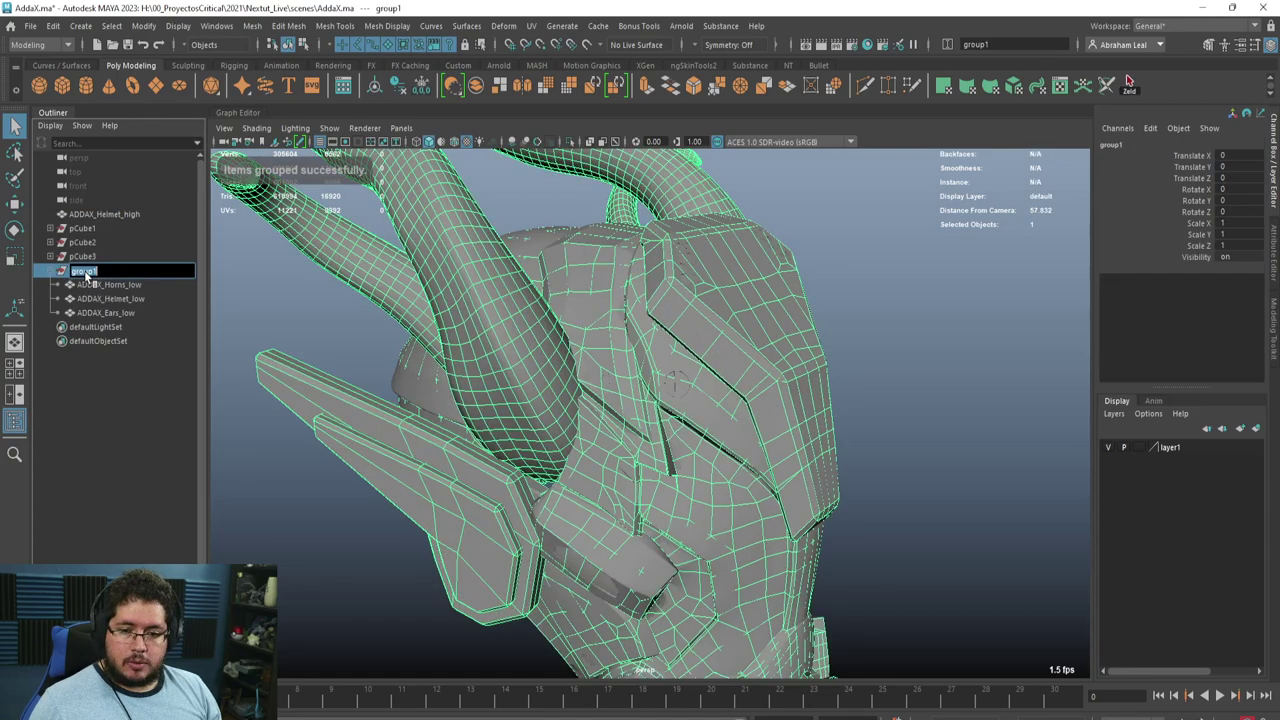
{"action": "type", "text": "He"}
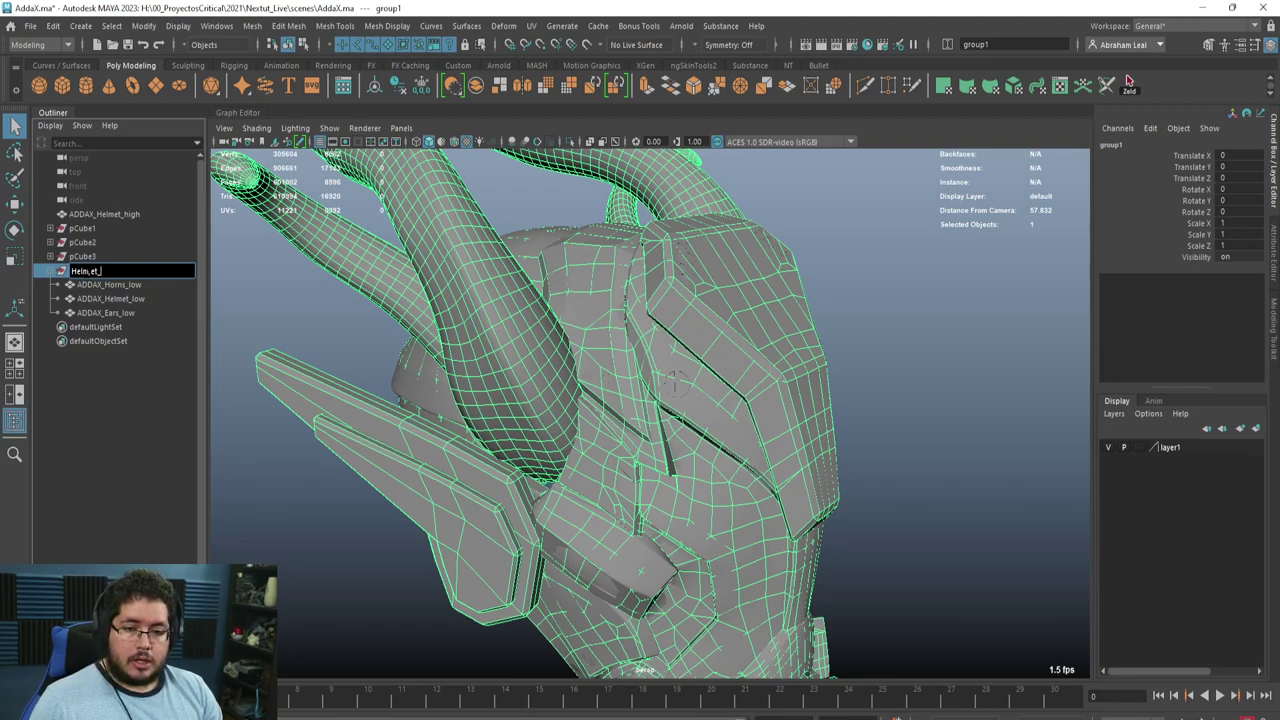
{"action": "type", "text": "lmet_"}
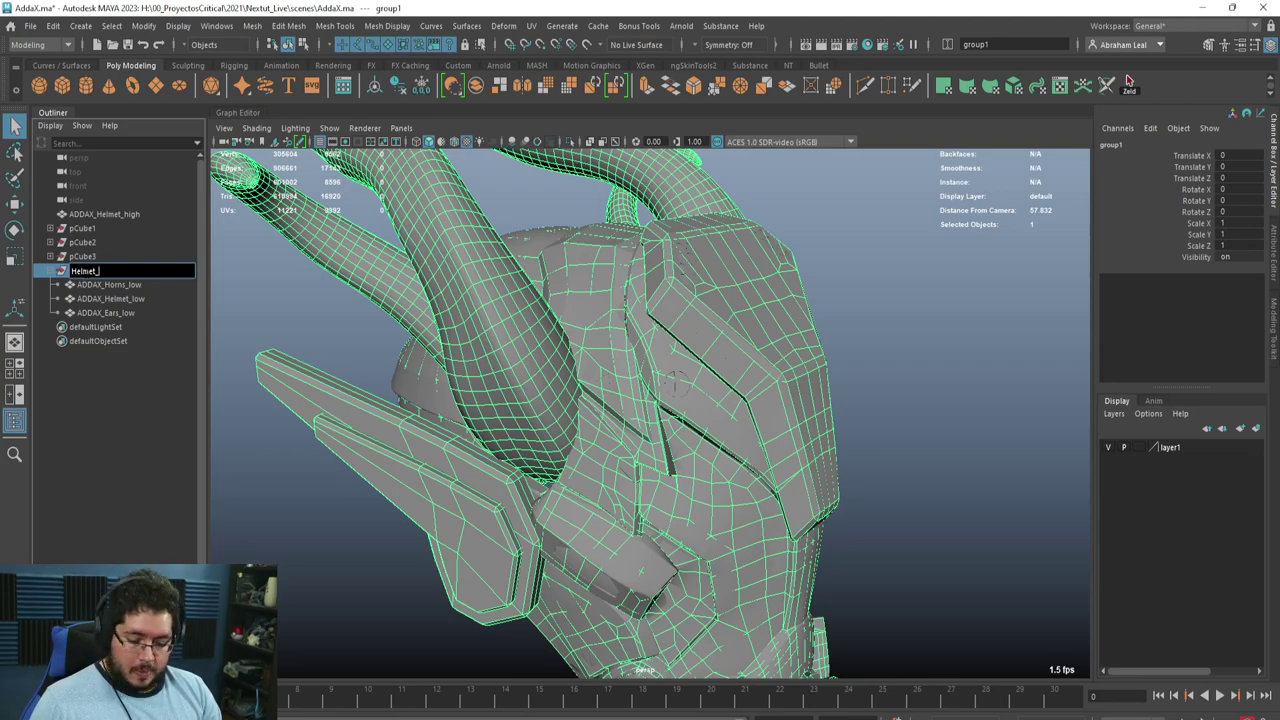
{"action": "type", "text": "low"}
{"action": "key", "text": "Return"}
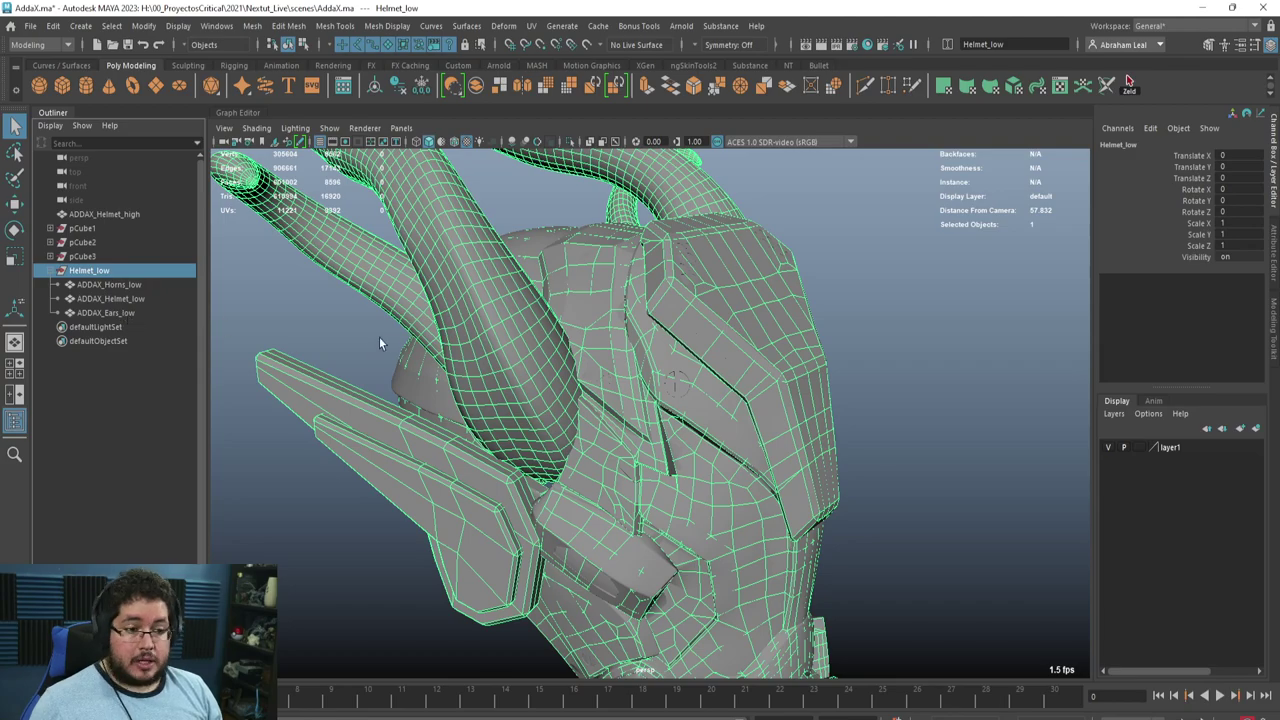
Isolate the Helmet_low group in the viewport and open the UV Editor
{"action": "left_click", "coordinate": [531, 25]}
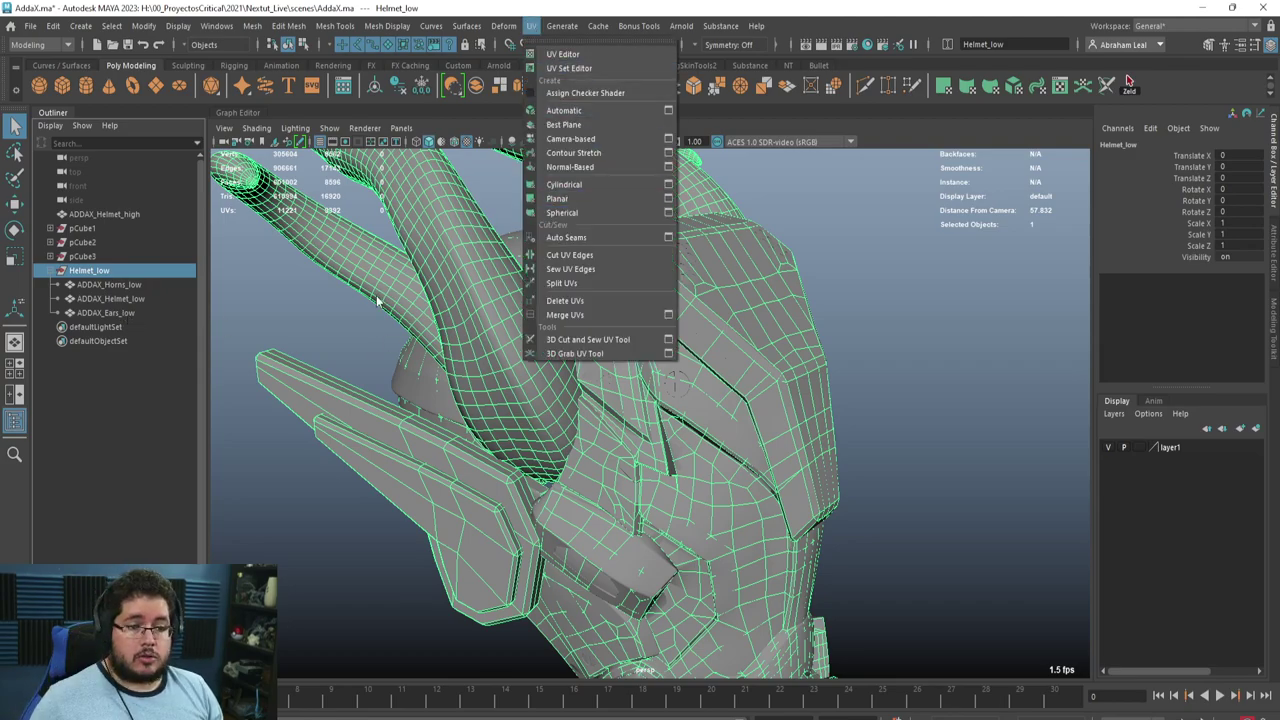
{"action": "left_click_drag", "start_coordinate": [377, 301], "coordinate": [328, 276], "text": "alt"}
{"action": "left_click", "coordinate": [570, 142]}
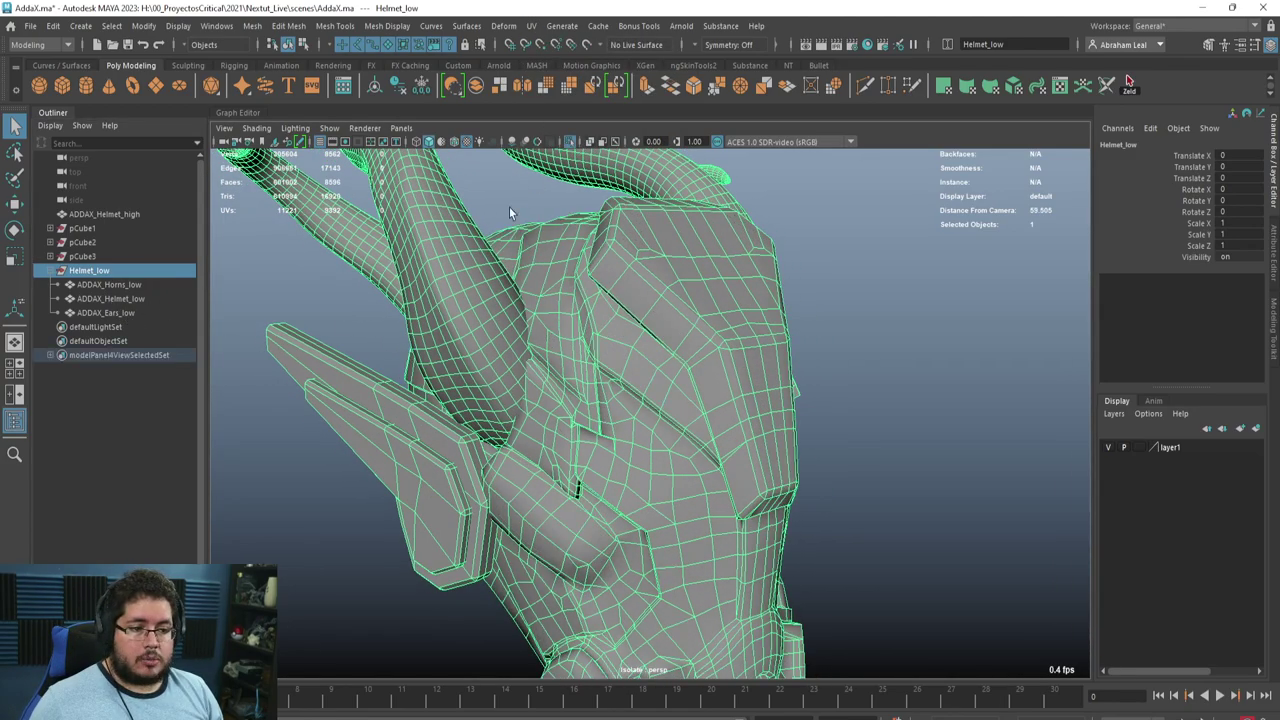
{"action": "left_click", "coordinate": [531, 25]}
{"action": "left_click", "coordinate": [547, 52]}
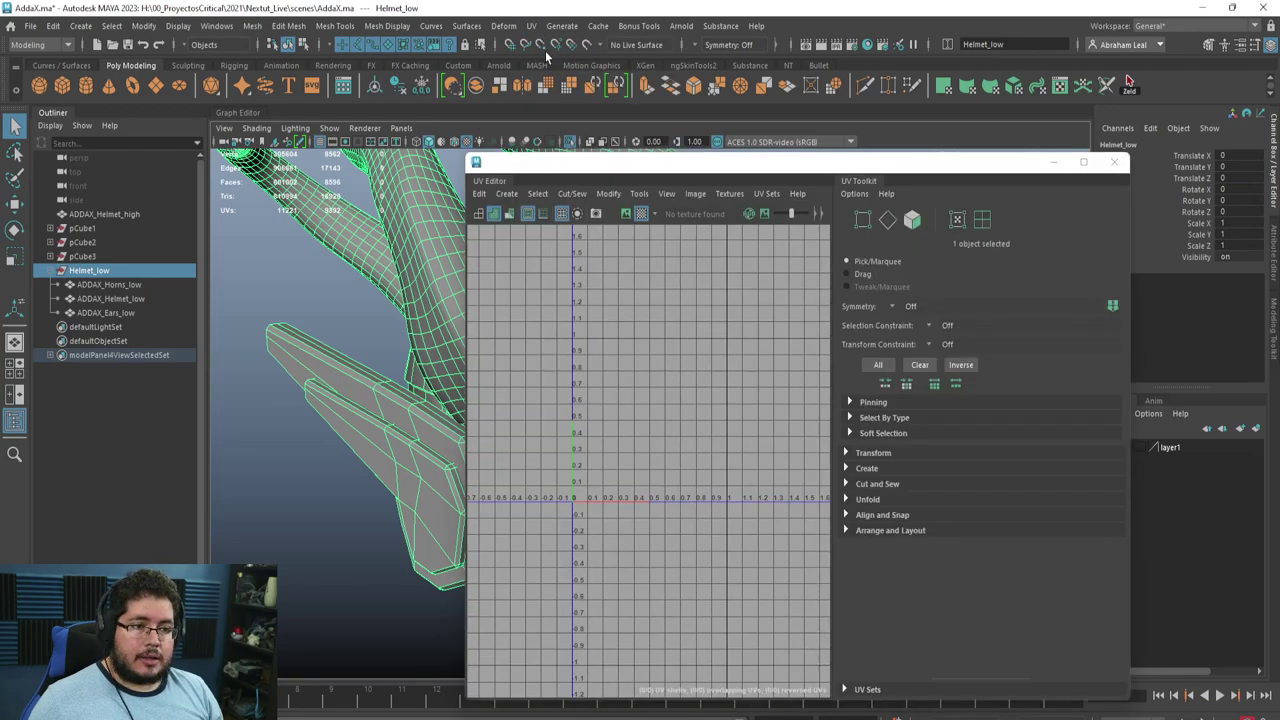
Select the horns, helmet and ears meshes inside Helmet_low and view their UVs in the maximized UV Editor
{"action": "scroll", "coordinate": [733, 319], "scroll_direction": "down", "scroll_amount": 3}
{"action": "left_click", "coordinate": [100, 285]}
{"action": "left_click", "coordinate": [103, 310], "text": "shift"}
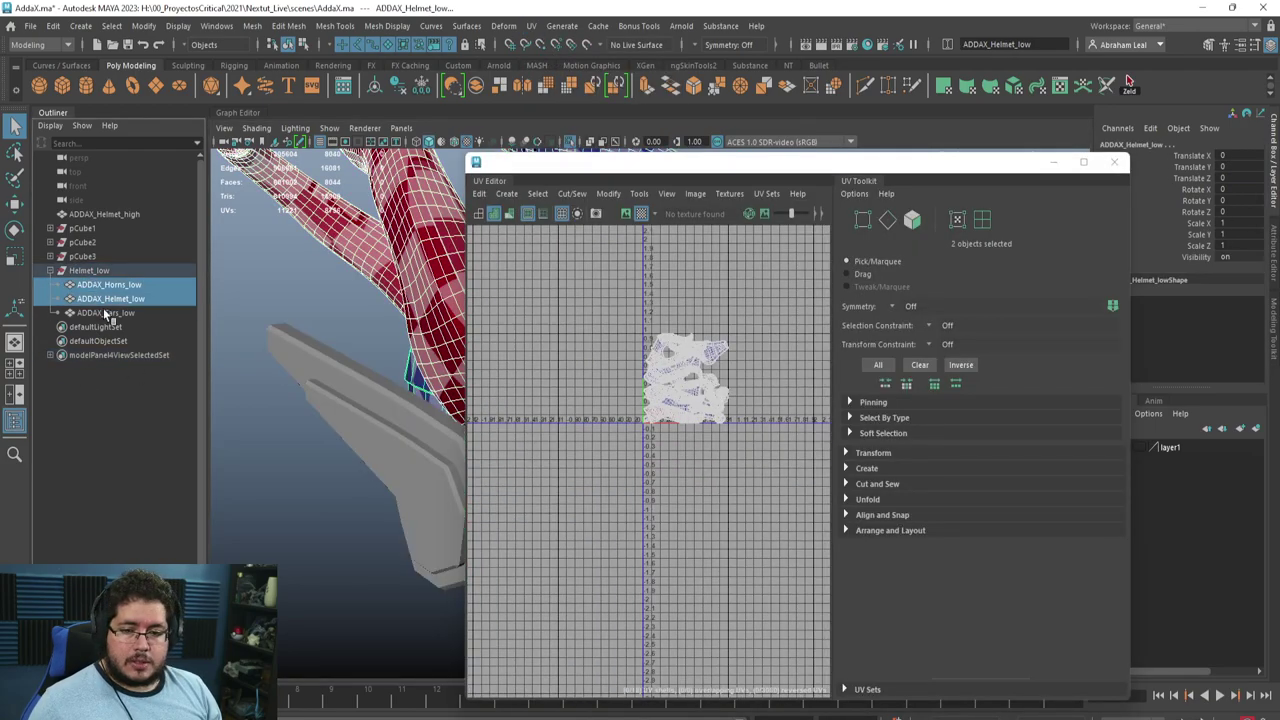
{"action": "left_click", "coordinate": [1083, 161]}
{"action": "scroll", "coordinate": [643, 343], "scroll_direction": "up", "scroll_amount": 5}
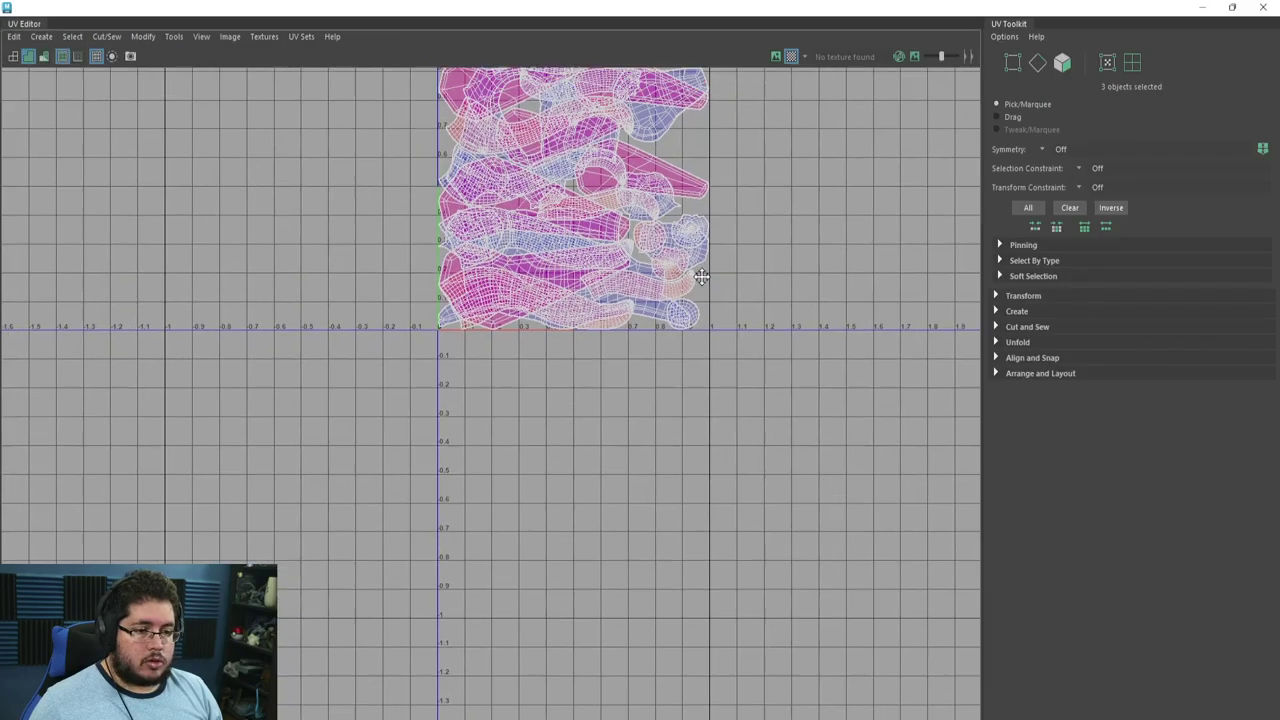
{"action": "scroll", "coordinate": [643, 343], "scroll_direction": "down", "scroll_amount": 1}
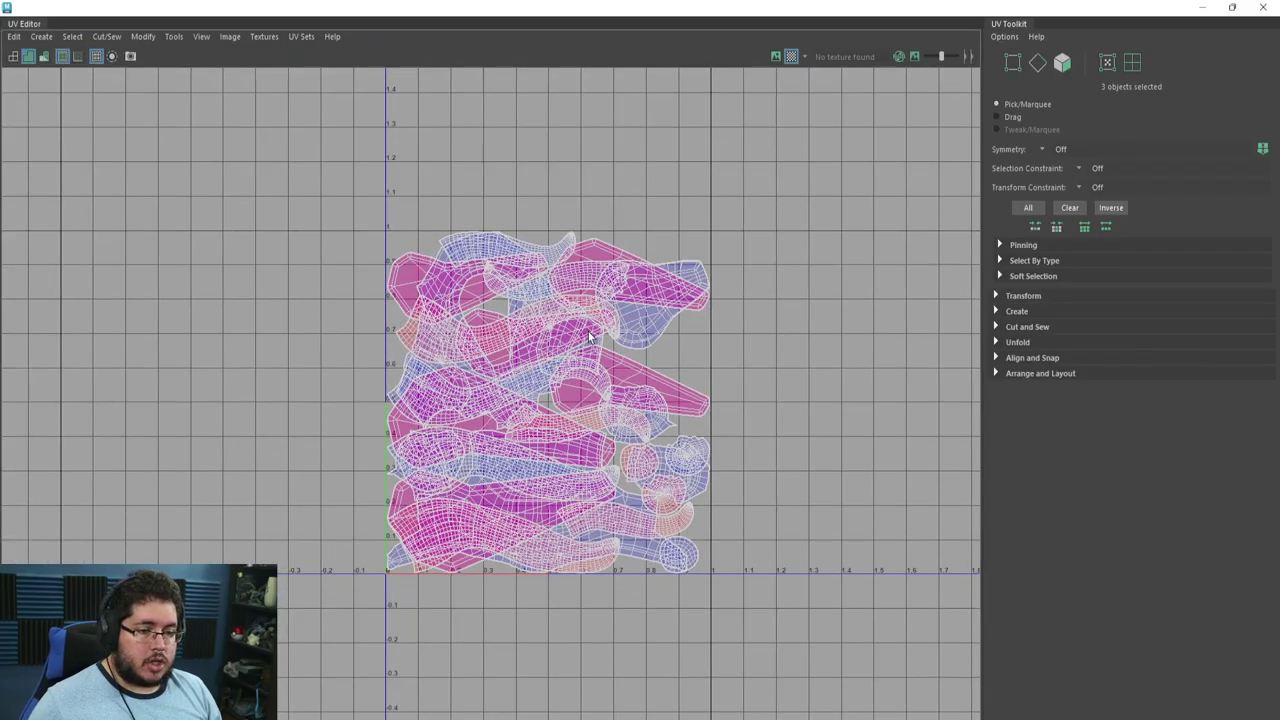
{"action": "scroll", "coordinate": [648, 322], "scroll_direction": "down", "scroll_amount": 1}
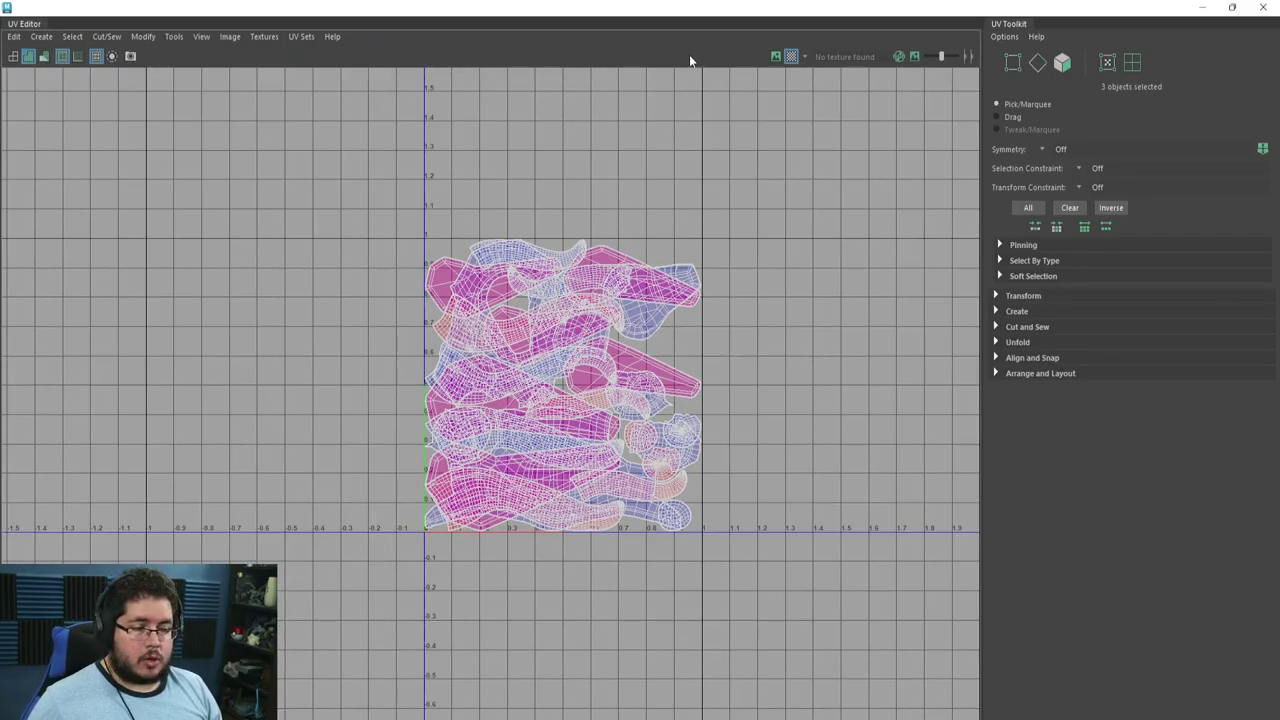
Select all UVs of the three meshes and lay them out packed together at 4096 resolution with 20-pixel shell and tile padding
{"action": "left_click_drag", "start_coordinate": [676, 15], "coordinate": [704, 30]}
{"action": "scroll", "coordinate": [618, 242], "scroll_direction": "down", "scroll_amount": 2}
{"action": "right_click_drag", "start_coordinate": [600, 264], "coordinate": [655, 258]}
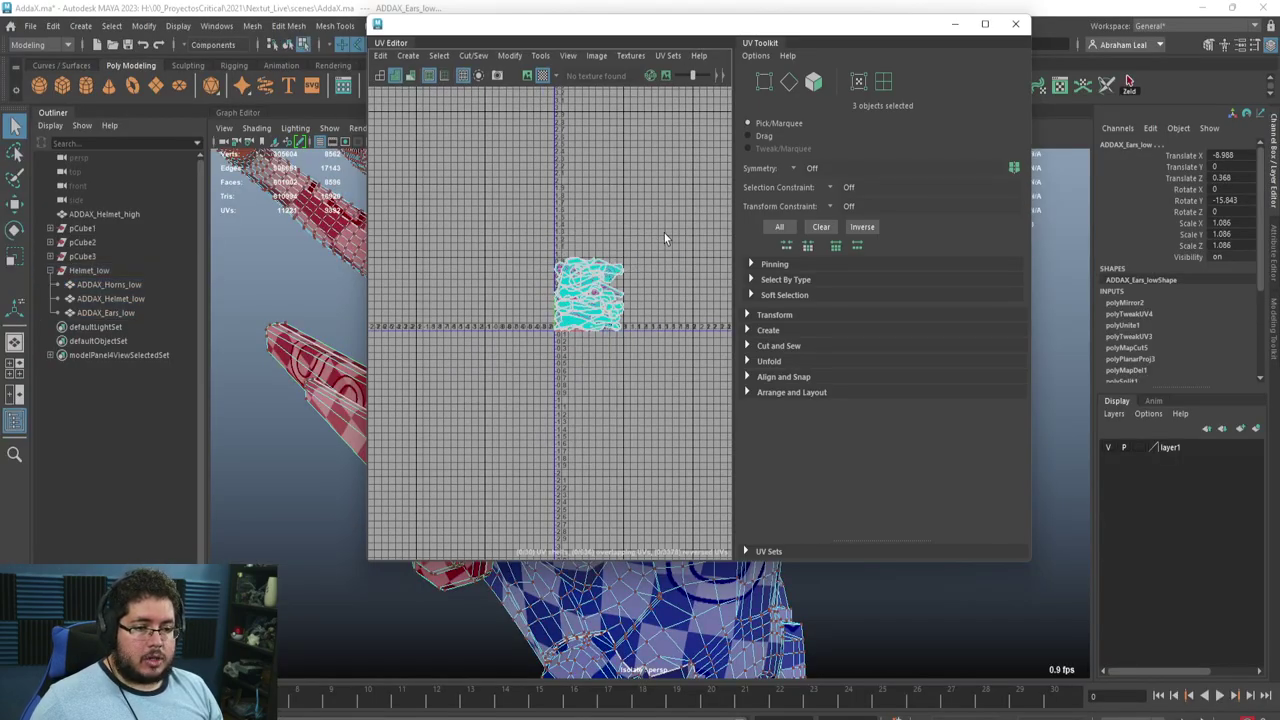
{"action": "left_click_drag", "start_coordinate": [664, 233], "coordinate": [553, 357]}
{"action": "left_click", "coordinate": [512, 58]}
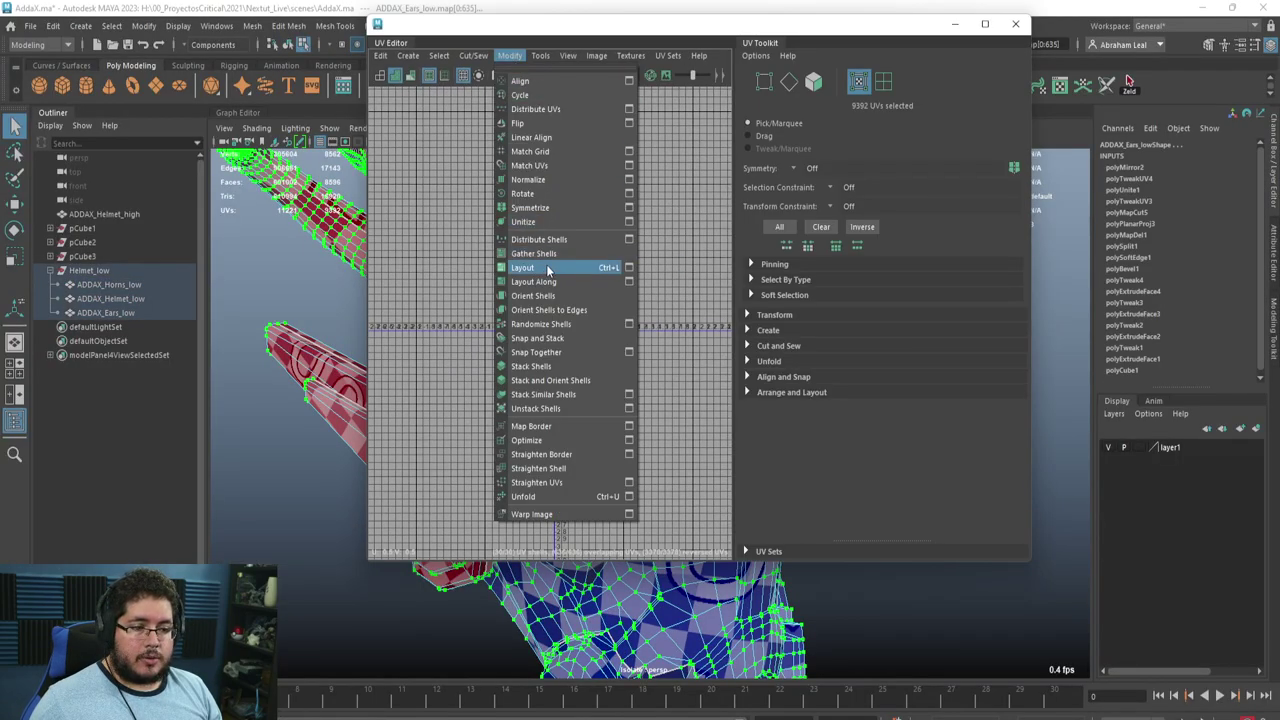
{"action": "left_click", "coordinate": [629, 268]}
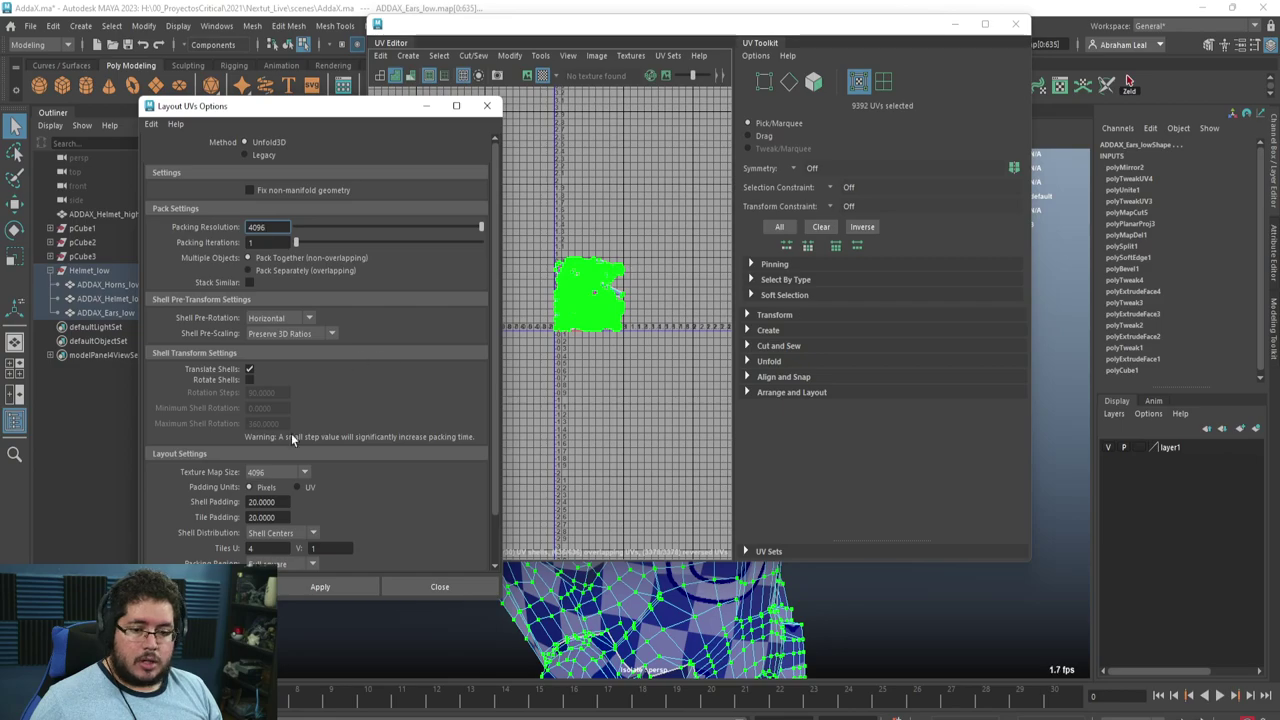
{"action": "scroll", "coordinate": [292, 440], "scroll_direction": "down", "scroll_amount": 2}
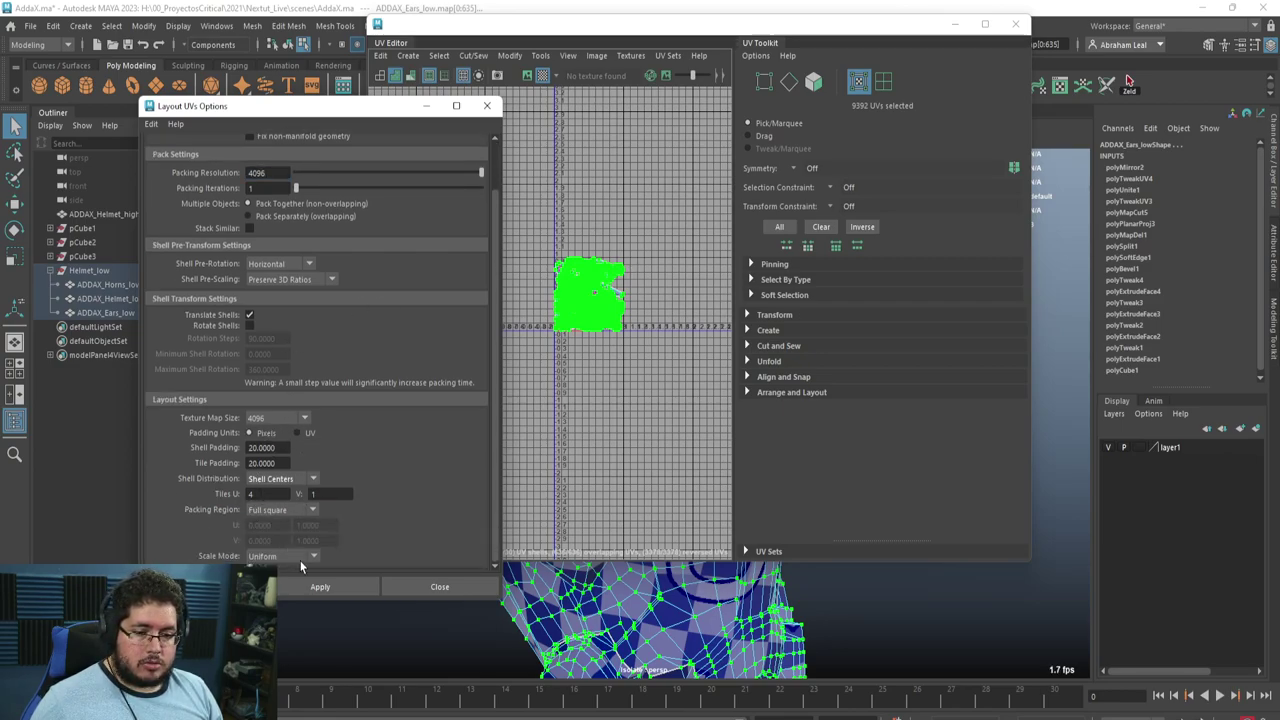
{"action": "left_click", "coordinate": [320, 586]}
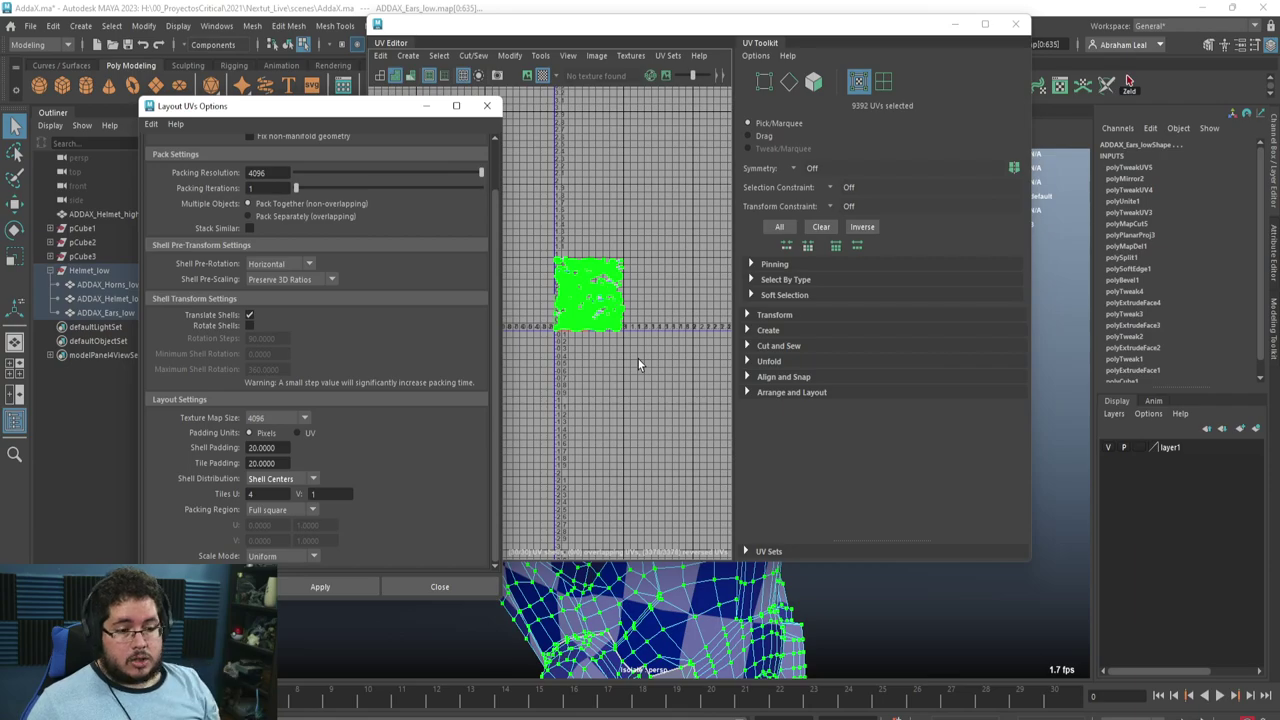
Clear the UV selection and examine the packed shell layout and the Layout UVs options
{"action": "scroll", "coordinate": [625, 325], "scroll_direction": "up", "scroll_amount": 6}
{"action": "middle_click_drag", "start_coordinate": [518, 268], "coordinate": [568, 328], "text": "alt"}
{"action": "scroll", "coordinate": [590, 340], "scroll_direction": "down", "scroll_amount": 3}
{"action": "left_click", "coordinate": [650, 279]}
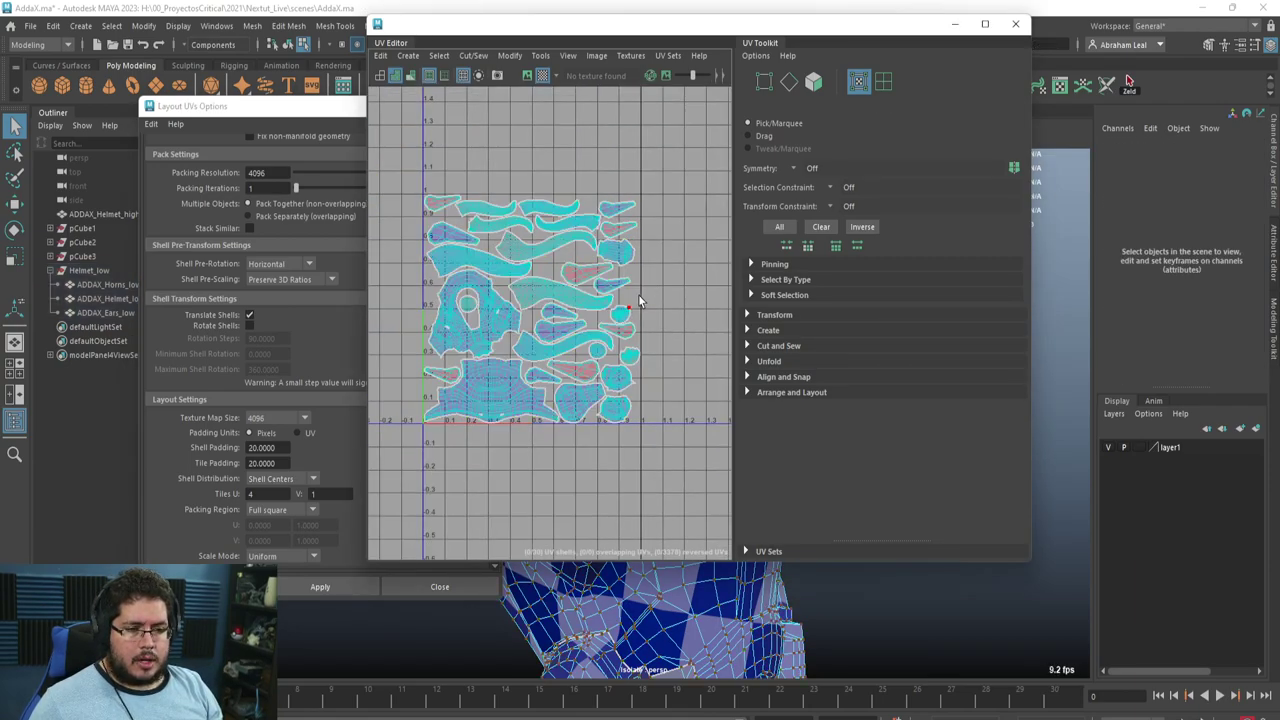
{"action": "left_click", "coordinate": [283, 115]}
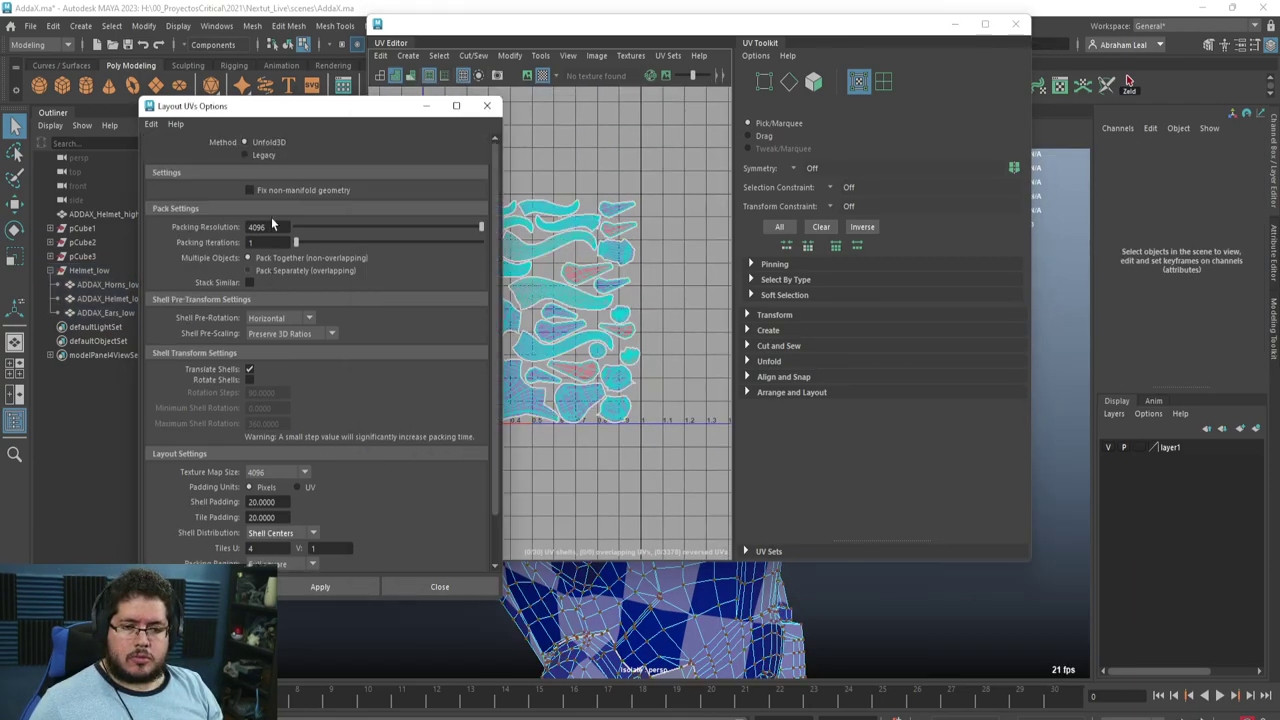
Switch to UV shell selection and select the large symmetrical helmet shell at the lower edge of the UV tile
{"action": "left_click", "coordinate": [522, 245]}
{"action": "right_click_drag", "start_coordinate": [608, 274], "coordinate": [660, 271]}
{"action": "left_click", "coordinate": [656, 232]}
{"action": "right_click_drag", "start_coordinate": [618, 197], "coordinate": [572, 156]}
{"action": "scroll", "coordinate": [666, 190], "scroll_direction": "down", "scroll_amount": 3}
{"action": "middle_click_drag", "start_coordinate": [670, 190], "coordinate": [630, 208], "text": "alt"}
{"action": "left_click_drag", "start_coordinate": [677, 168], "coordinate": [551, 369]}
{"action": "left_click", "coordinate": [570, 345]}
{"action": "scroll", "coordinate": [573, 345], "scroll_direction": "up", "scroll_amount": 6}
{"action": "scroll", "coordinate": [546, 260], "scroll_direction": "down", "scroll_amount": 3}
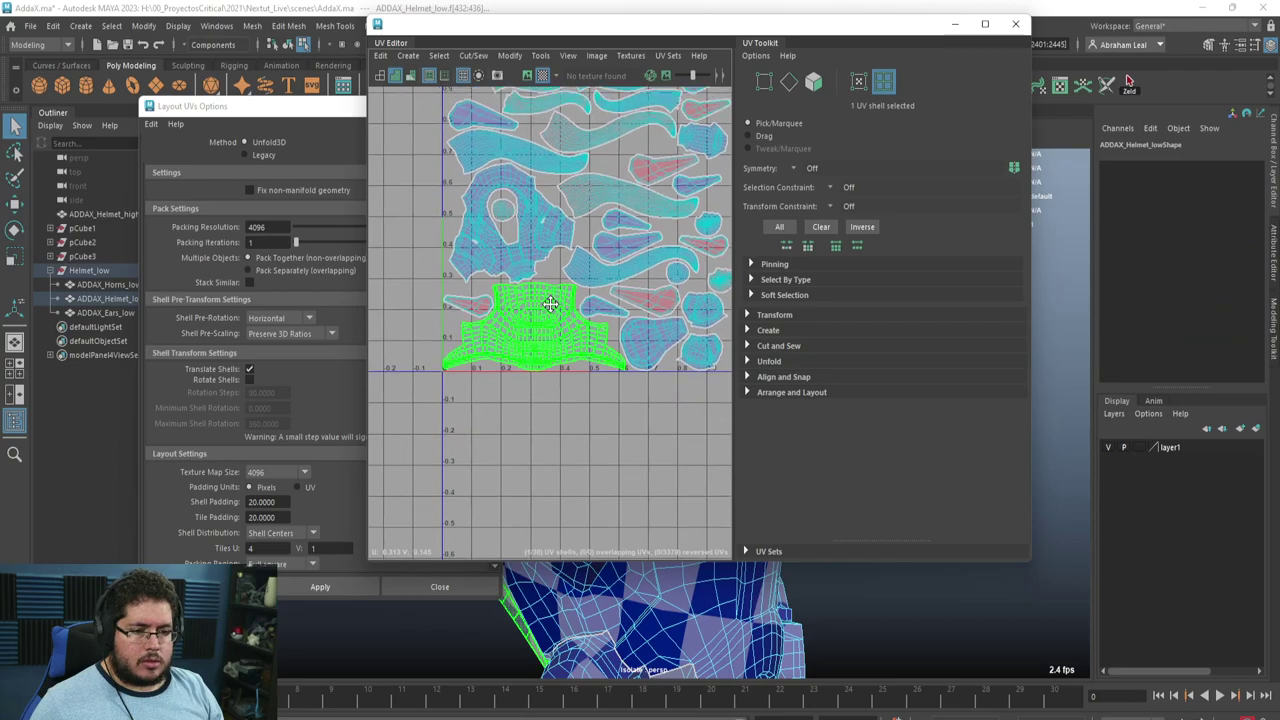
Select the reversed, red-tinted UV shells in the lower and middle parts of the UV tile
{"action": "scroll", "coordinate": [551, 300], "scroll_direction": "up", "scroll_amount": 4}
{"action": "left_click", "coordinate": [394, 334]}
{"action": "middle_click_drag", "start_coordinate": [715, 328], "coordinate": [500, 393], "text": "alt"}
{"action": "left_click", "coordinate": [598, 368], "text": "shift"}
{"action": "middle_click_drag", "start_coordinate": [599, 324], "coordinate": [447, 401], "text": "alt"}
{"action": "left_click", "coordinate": [618, 325], "text": "shift"}
{"action": "left_click", "coordinate": [636, 386], "text": "shift"}
{"action": "middle_click_drag", "start_coordinate": [539, 312], "coordinate": [613, 413], "text": "alt"}
{"action": "left_click", "coordinate": [549, 258], "text": "shift"}
{"action": "left_click", "coordinate": [530, 230], "text": "shift"}
Add the remaining reversed shells in the upper part of the tile to the selection and flip the selected shells
{"action": "middle_click_drag", "start_coordinate": [512, 239], "coordinate": [646, 462], "text": "alt"}
{"action": "left_click", "coordinate": [541, 338], "text": "shift"}
{"action": "middle_click_drag", "start_coordinate": [488, 260], "coordinate": [677, 358], "text": "alt"}
{"action": "left_click", "coordinate": [575, 341], "text": "shift"}
{"action": "left_click", "coordinate": [543, 283], "text": "shift"}
{"action": "middle_click_drag", "start_coordinate": [440, 275], "coordinate": [629, 310], "text": "alt"}
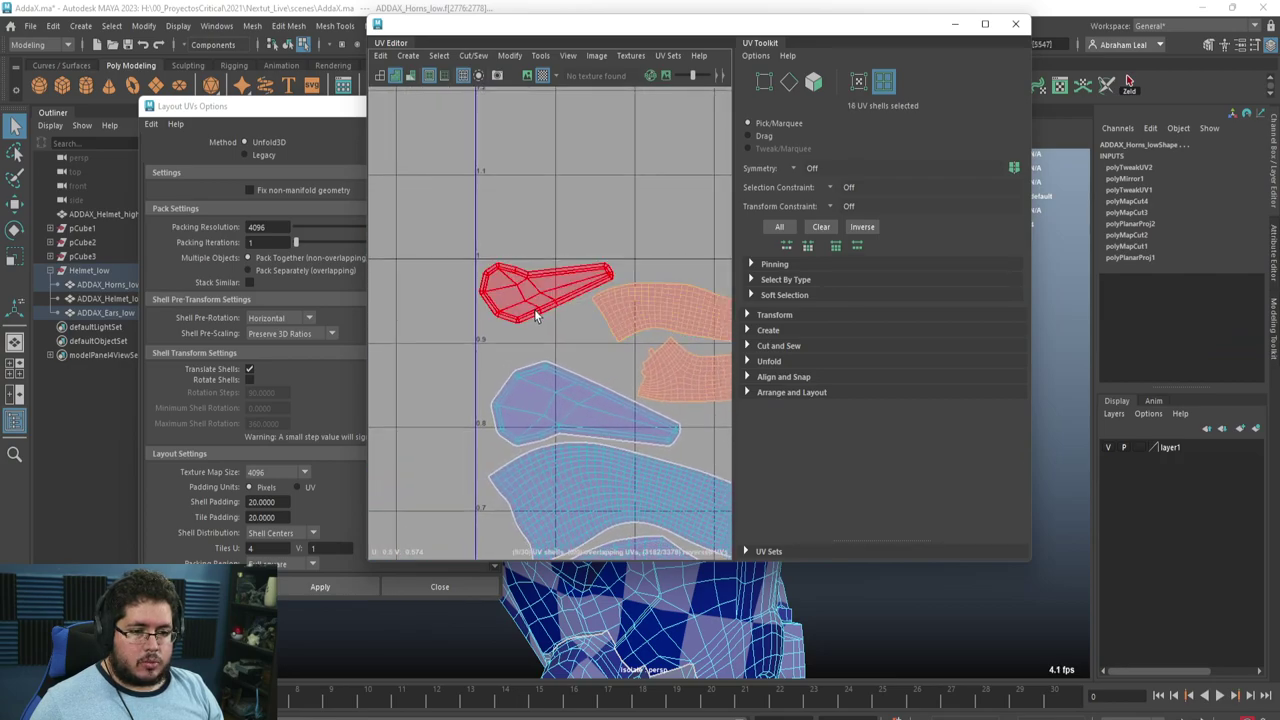
{"action": "left_click", "coordinate": [537, 311], "text": "shift"}
{"action": "scroll", "coordinate": [604, 393], "scroll_direction": "down", "scroll_amount": 4}
{"action": "scroll", "coordinate": [620, 411], "scroll_direction": "down", "scroll_amount": 3}
{"action": "middle_click_drag", "start_coordinate": [620, 411], "coordinate": [514, 327], "text": "alt"}
{"action": "left_click", "coordinate": [654, 285], "text": "shift"}
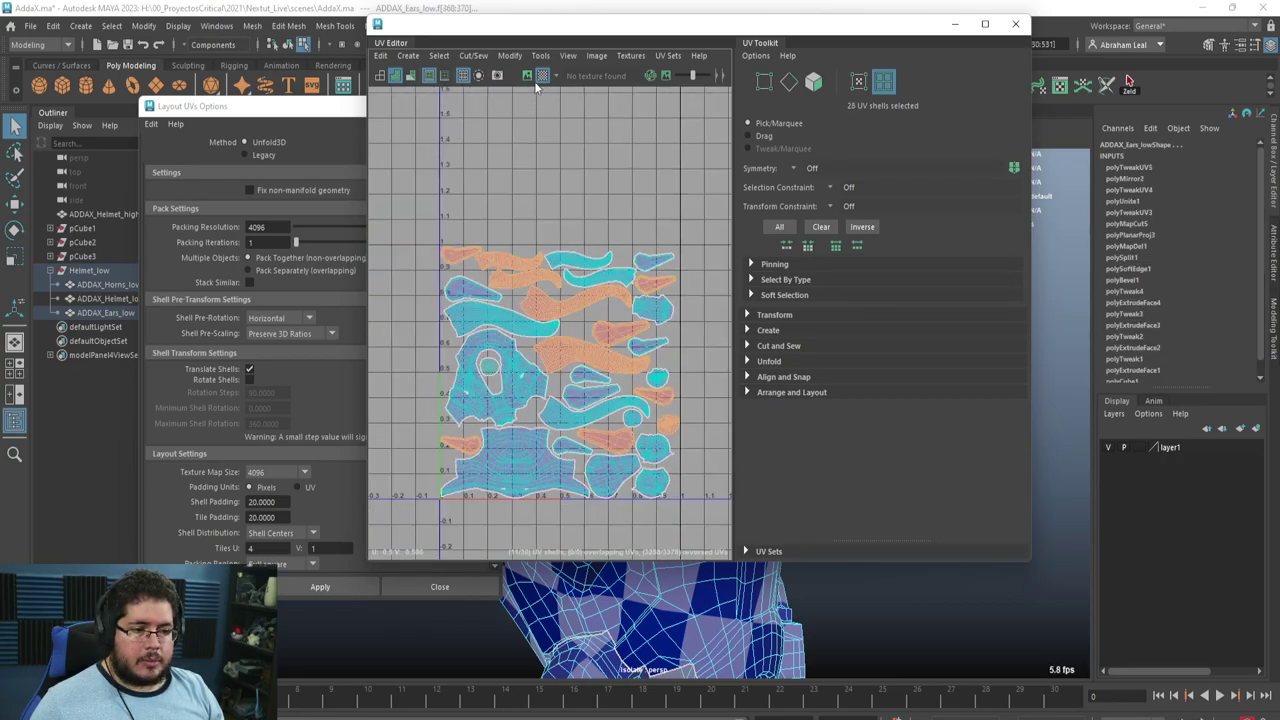
{"action": "left_click", "coordinate": [530, 57]}
{"action": "left_click", "coordinate": [545, 127]}
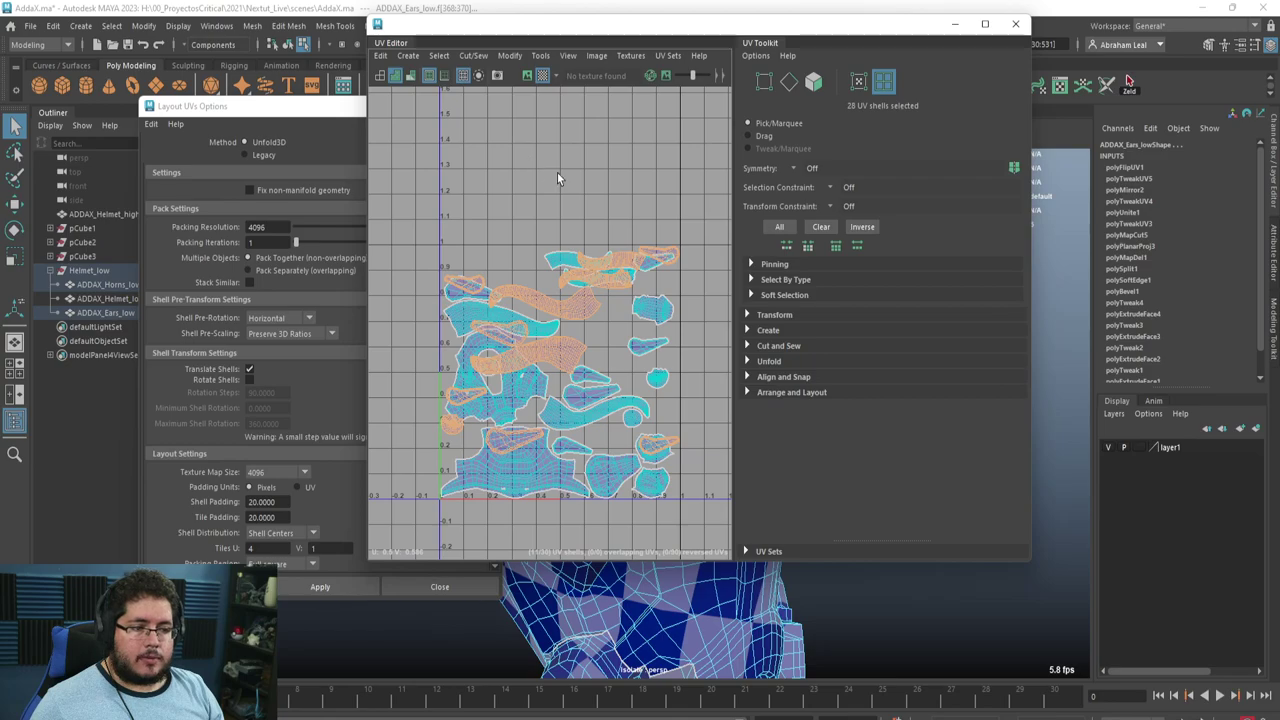
Select all UV shells of the three meshes and lay them out again within the tile
{"action": "scroll", "coordinate": [639, 232], "scroll_direction": "down", "scroll_amount": 3}
{"action": "left_click_drag", "start_coordinate": [690, 212], "coordinate": [523, 435]}
{"action": "scroll", "coordinate": [627, 342], "scroll_direction": "up", "scroll_amount": 6}
{"action": "scroll", "coordinate": [624, 338], "scroll_direction": "down", "scroll_amount": 5}
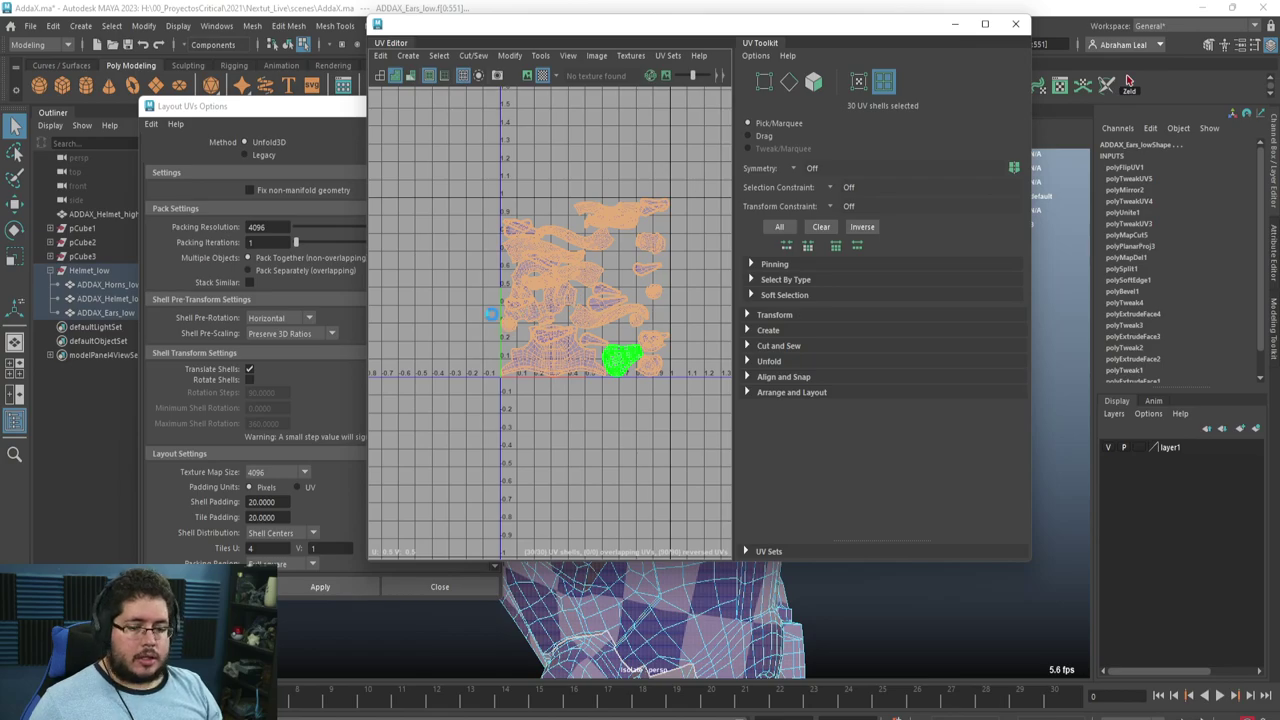
{"action": "scroll", "coordinate": [600, 325], "scroll_direction": "up", "scroll_amount": 4}
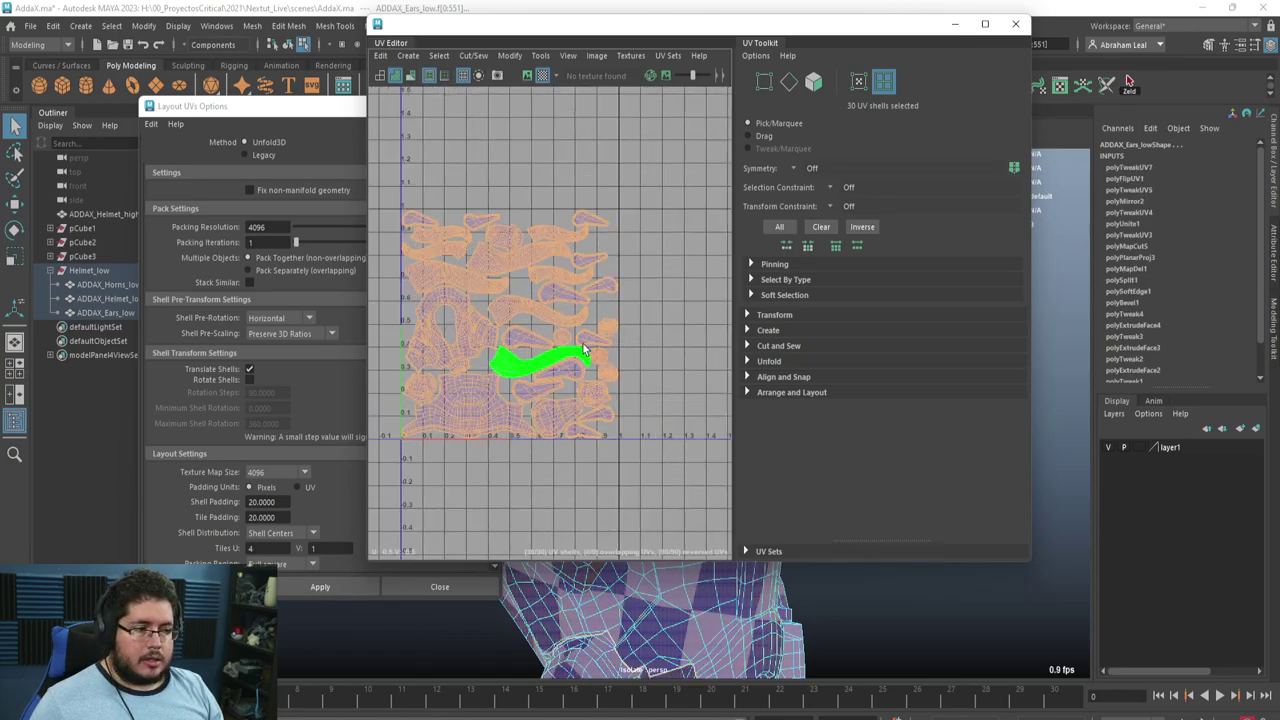
Set the Layout UVs tile count to 3 in U, apply the layout to all shells and clear the selection
{"action": "left_click", "coordinate": [315, 147]}
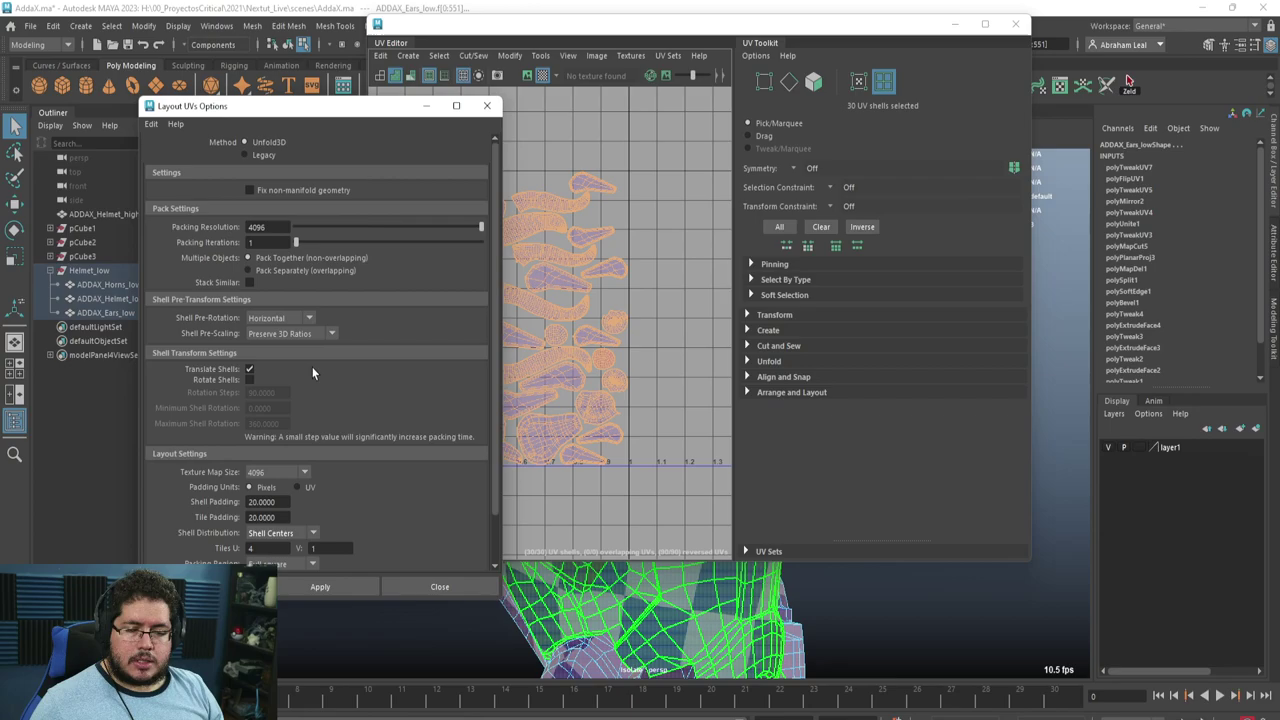
{"action": "scroll", "coordinate": [300, 533], "scroll_direction": "down", "scroll_amount": 2}
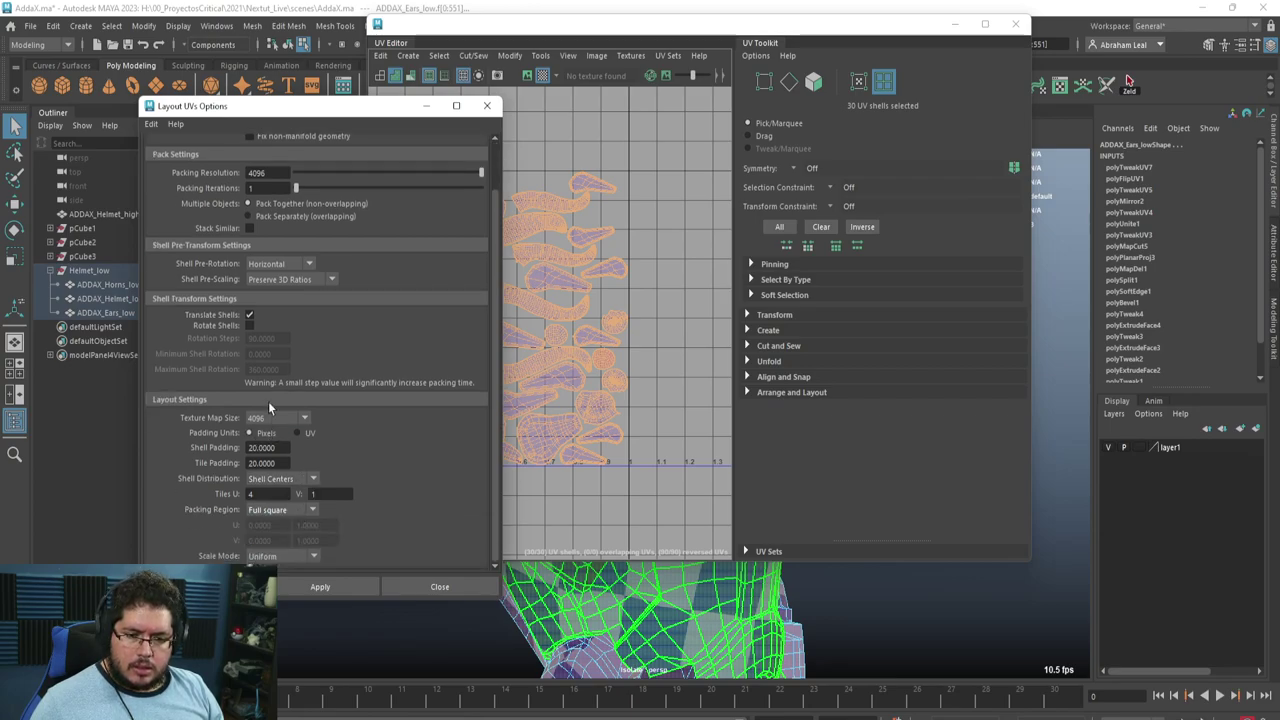
{"action": "scroll", "coordinate": [268, 401], "scroll_direction": "up", "scroll_amount": 2}
{"action": "left_click", "coordinate": [290, 336]}
{"action": "left_click", "coordinate": [293, 340]}
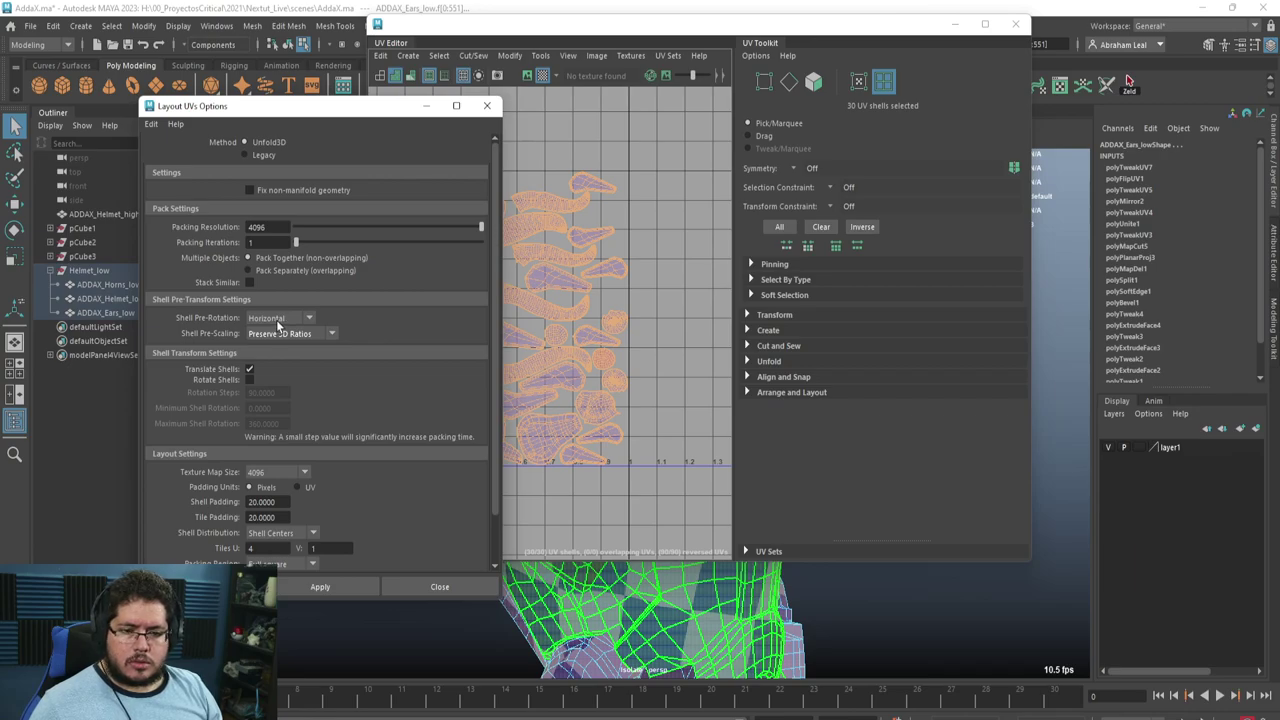
{"action": "scroll", "coordinate": [300, 395], "scroll_direction": "down", "scroll_amount": 2}
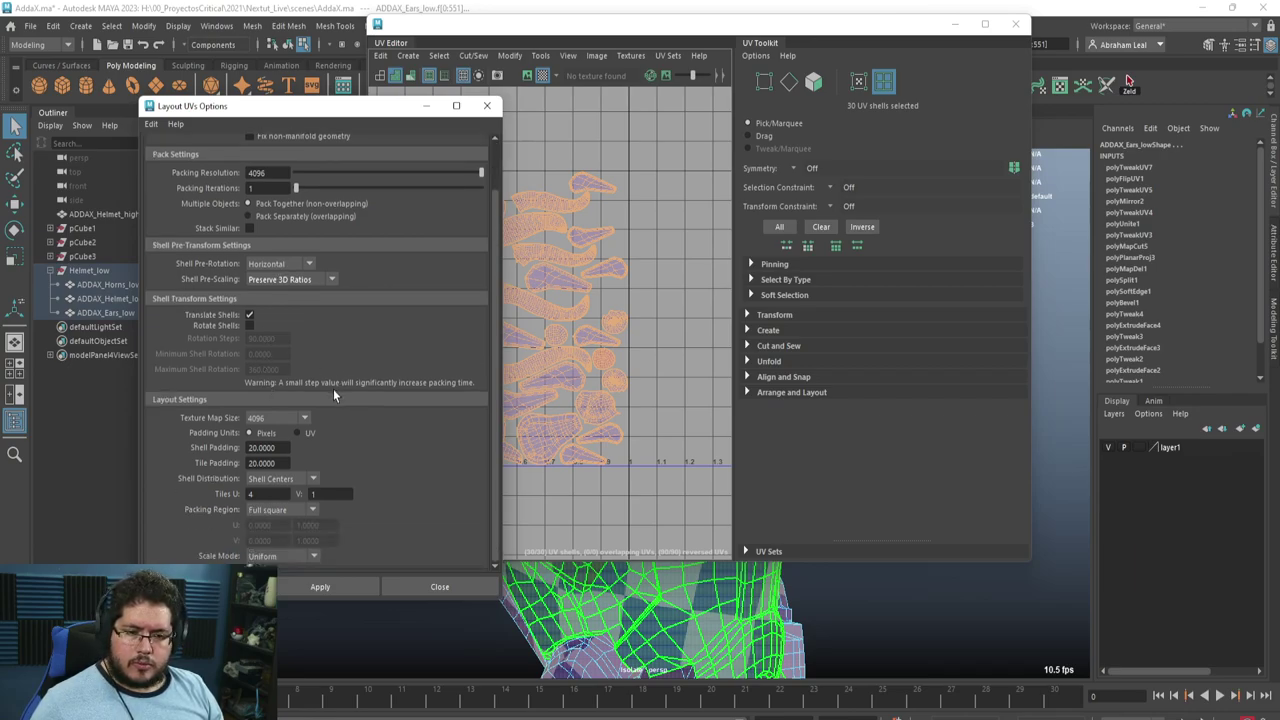
{"action": "double_click", "coordinate": [248, 495]}
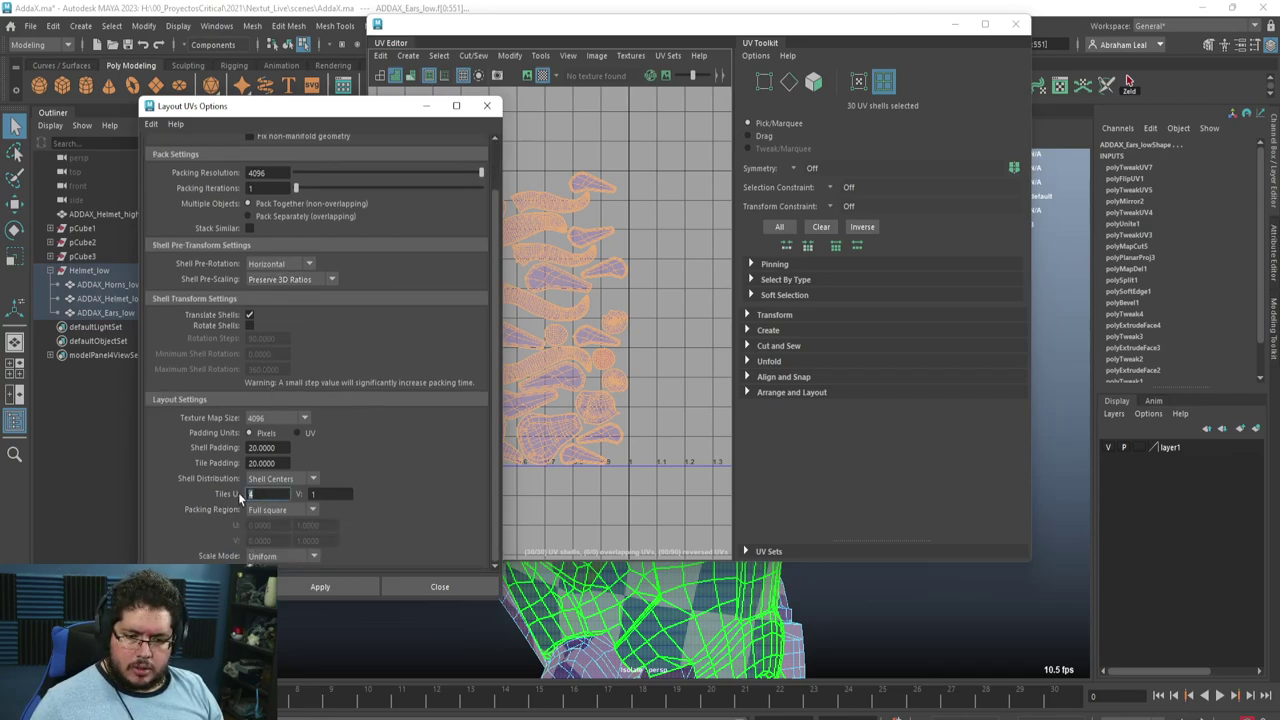
{"action": "left_click", "coordinate": [319, 586]}
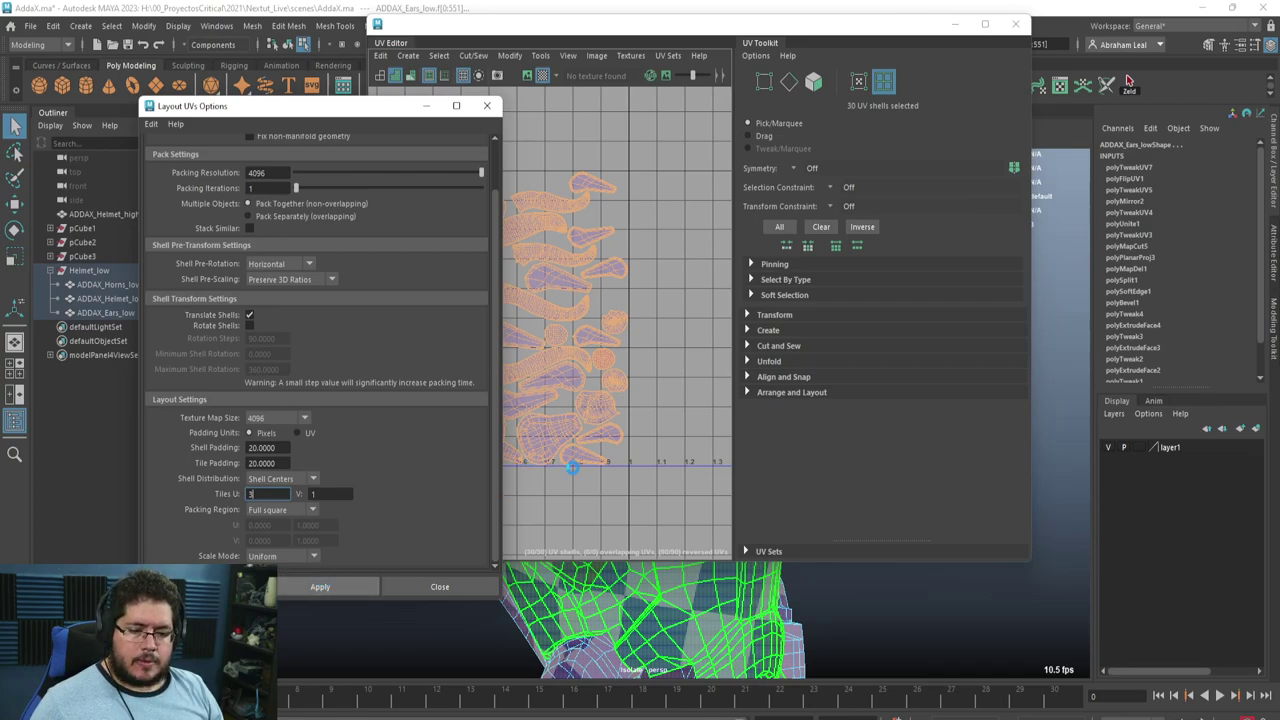
{"action": "left_click", "coordinate": [654, 357]}
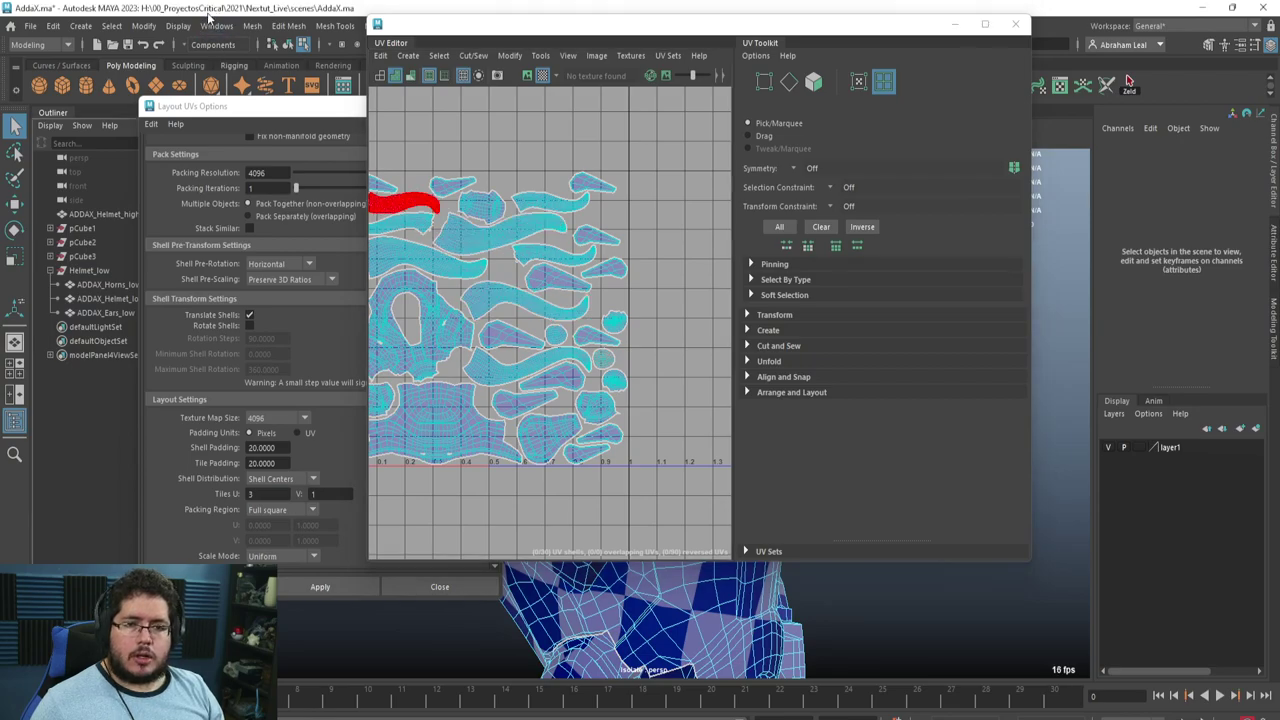
Look for a UV plug-in in the Plug-in Manager and close the manager
{"action": "left_click", "coordinate": [216, 25]}
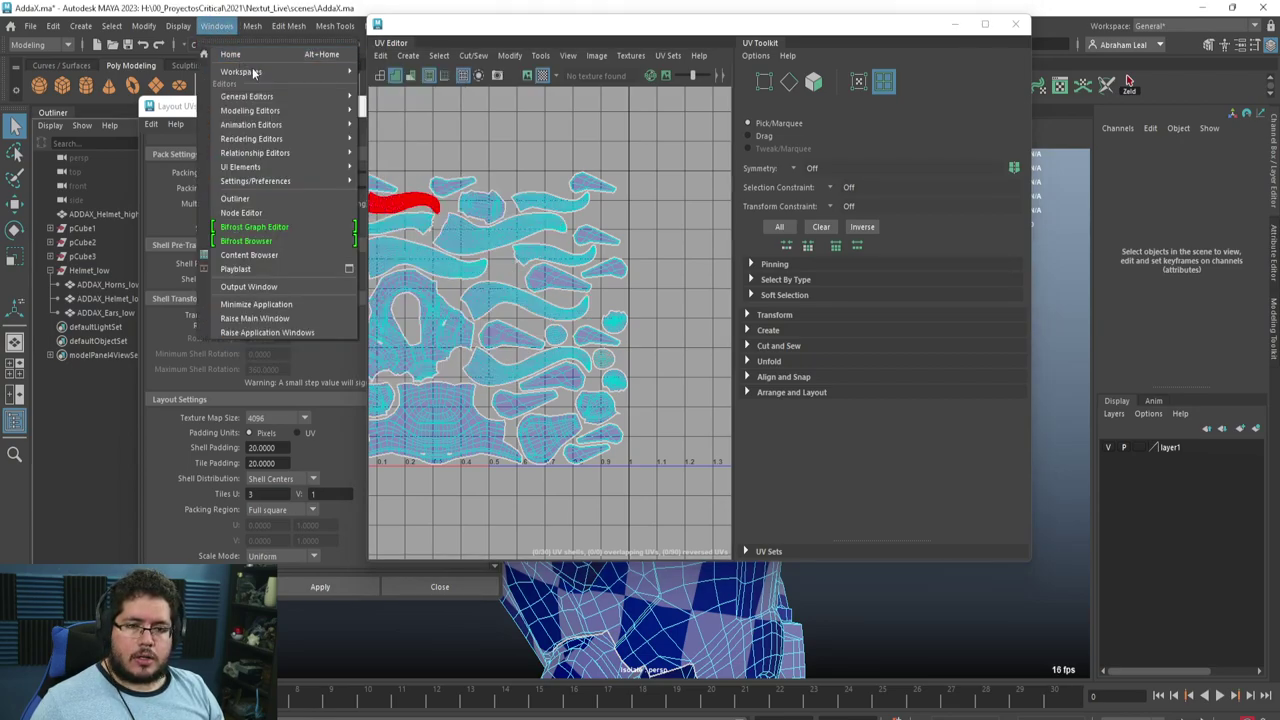
{"action": "mouse_move", "coordinate": [320, 181]}
{"action": "left_click", "coordinate": [445, 287]}
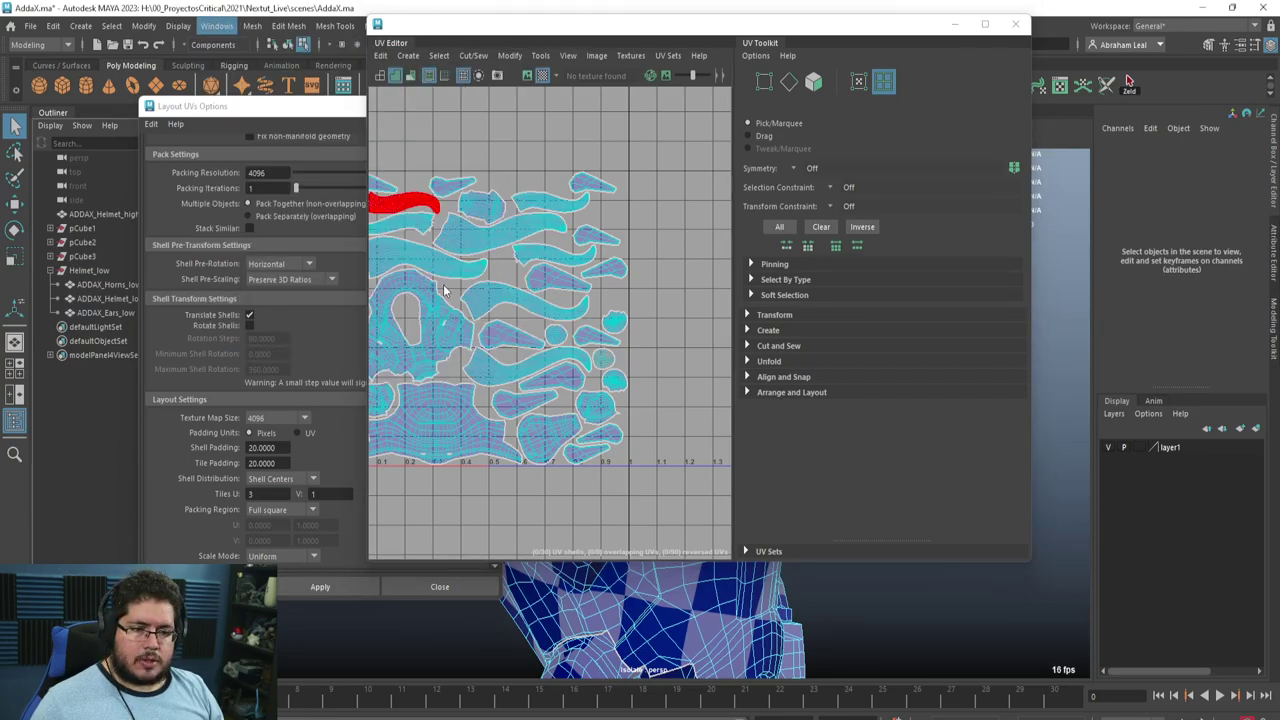
{"action": "left_click", "coordinate": [483, 226]}
{"action": "type", "text": "lñ"}
{"action": "key", "text": "BackSpace"}
{"action": "key", "text": "BackSpace"}
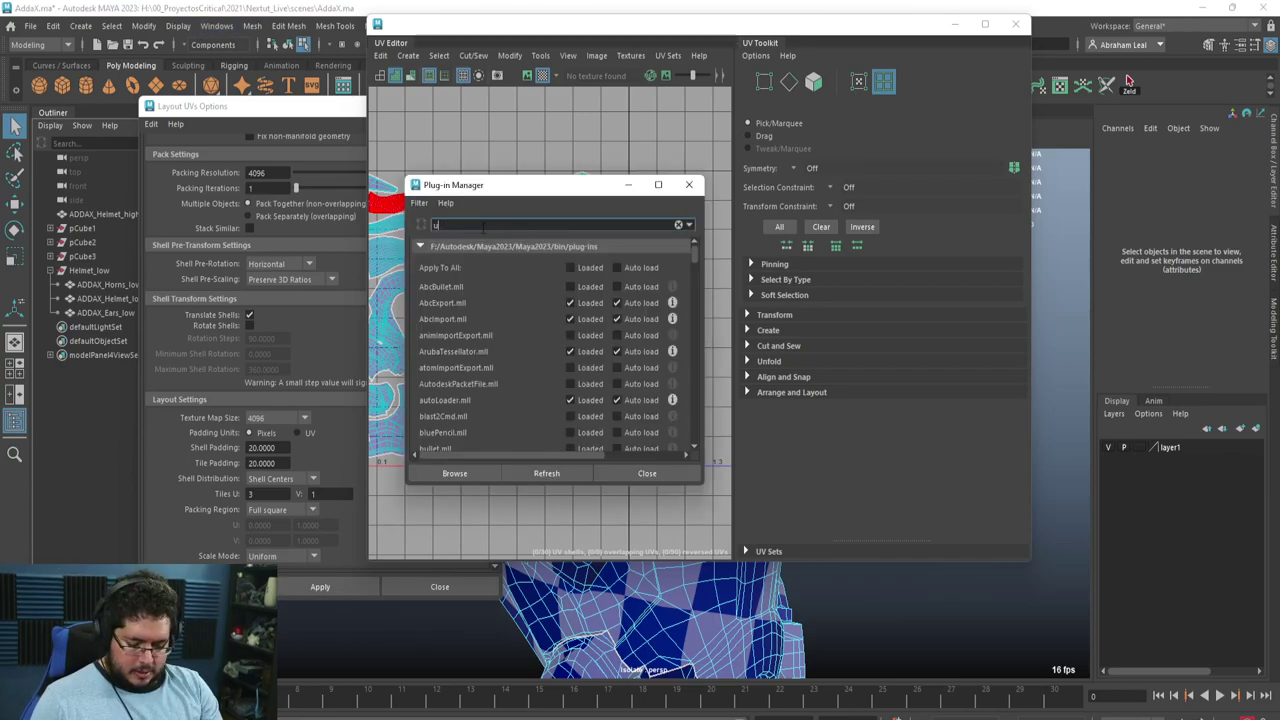
{"action": "left_click", "coordinate": [688, 185]}
Combine the low-poly horns, helmet and ears meshes into one object and delete its history, closing the UV Editor and layout options
{"action": "middle_click_drag", "start_coordinate": [627, 311], "coordinate": [586, 258], "text": "alt"}
{"action": "scroll", "coordinate": [592, 353], "scroll_direction": "up", "scroll_amount": 5}
{"action": "scroll", "coordinate": [586, 247], "scroll_direction": "down", "scroll_amount": 3}
{"action": "left_click", "coordinate": [1015, 23]}
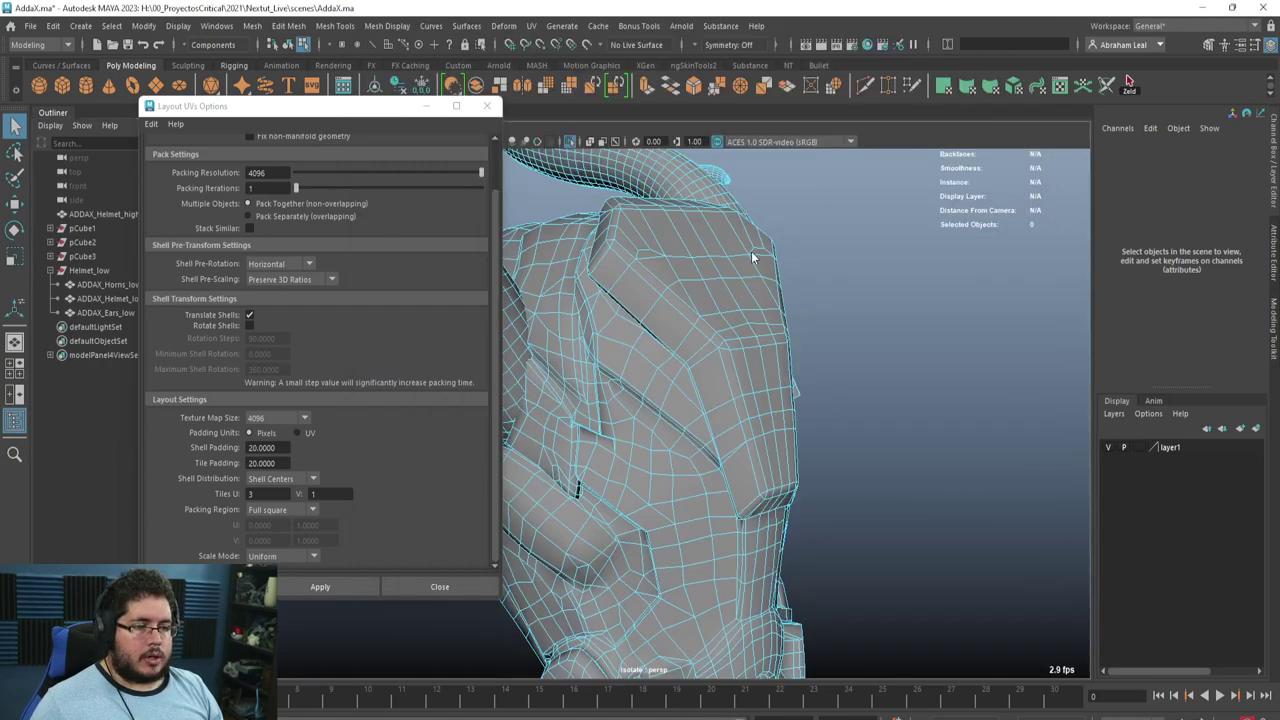
{"action": "left_click", "coordinate": [128, 295]}
{"action": "left_click", "coordinate": [105, 284]}
{"action": "left_click", "coordinate": [105, 312], "text": "shift"}
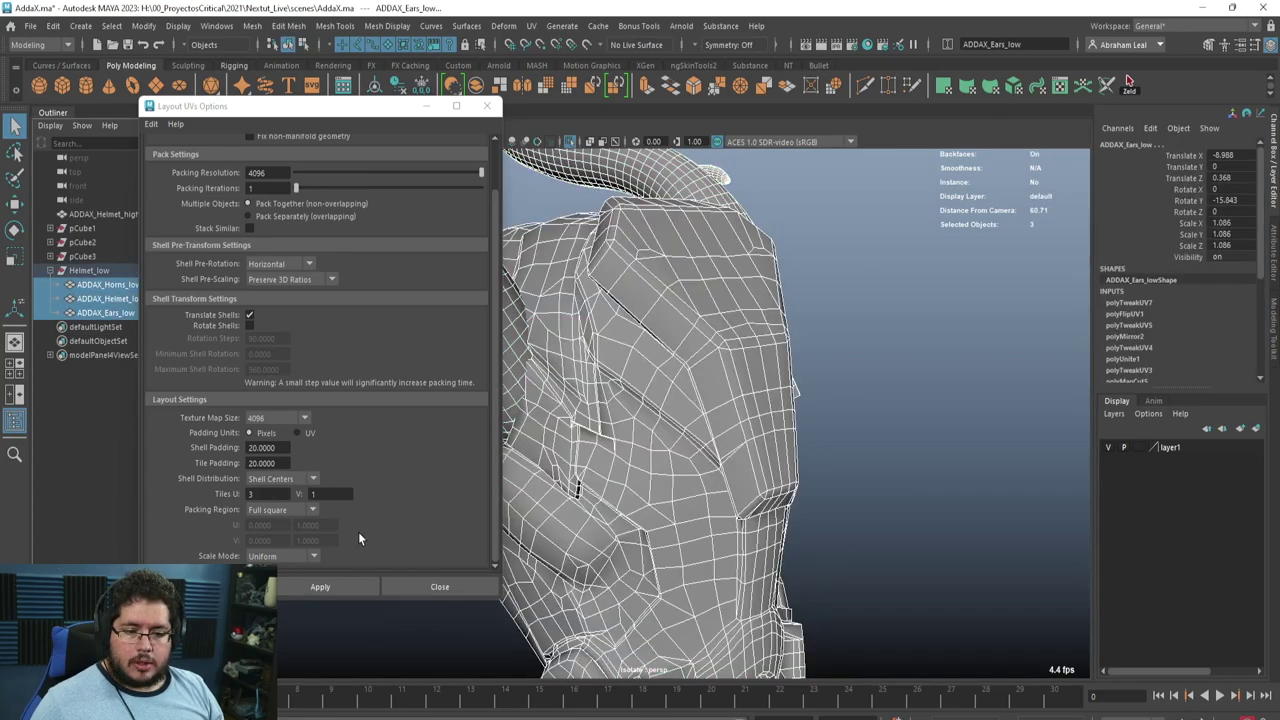
{"action": "left_click", "coordinate": [454, 87]}
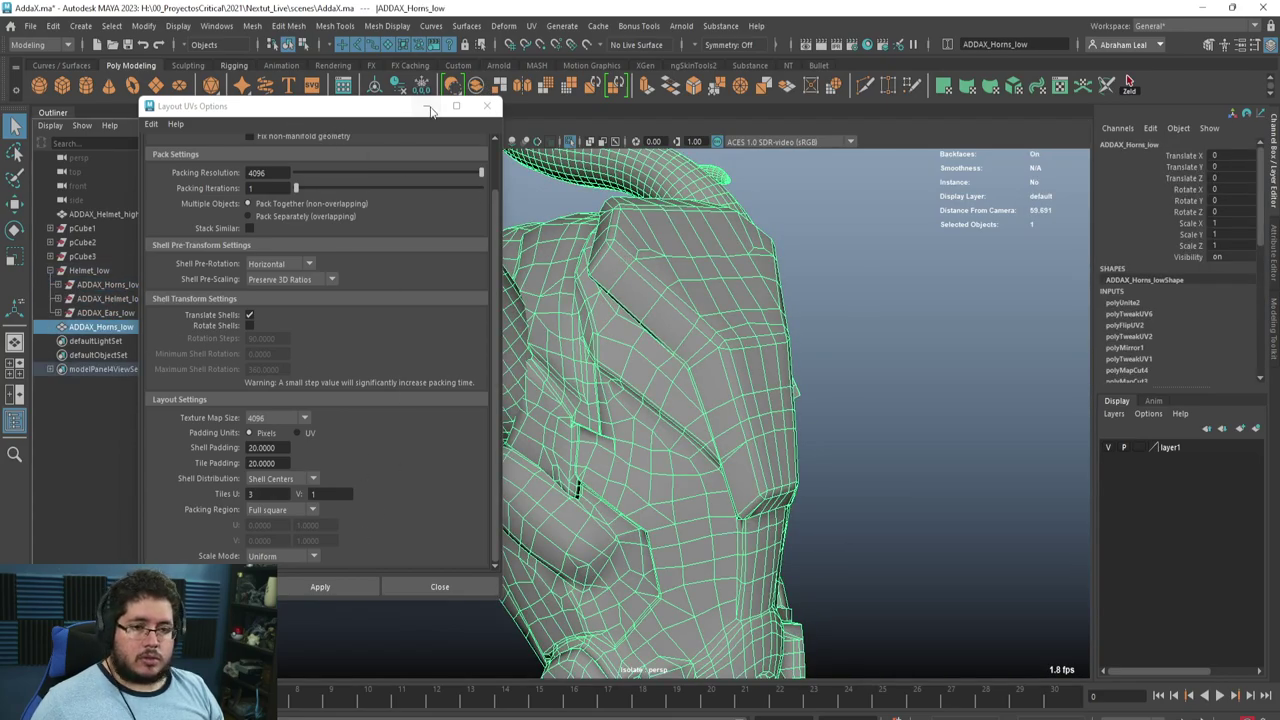
{"action": "left_click", "coordinate": [398, 89]}
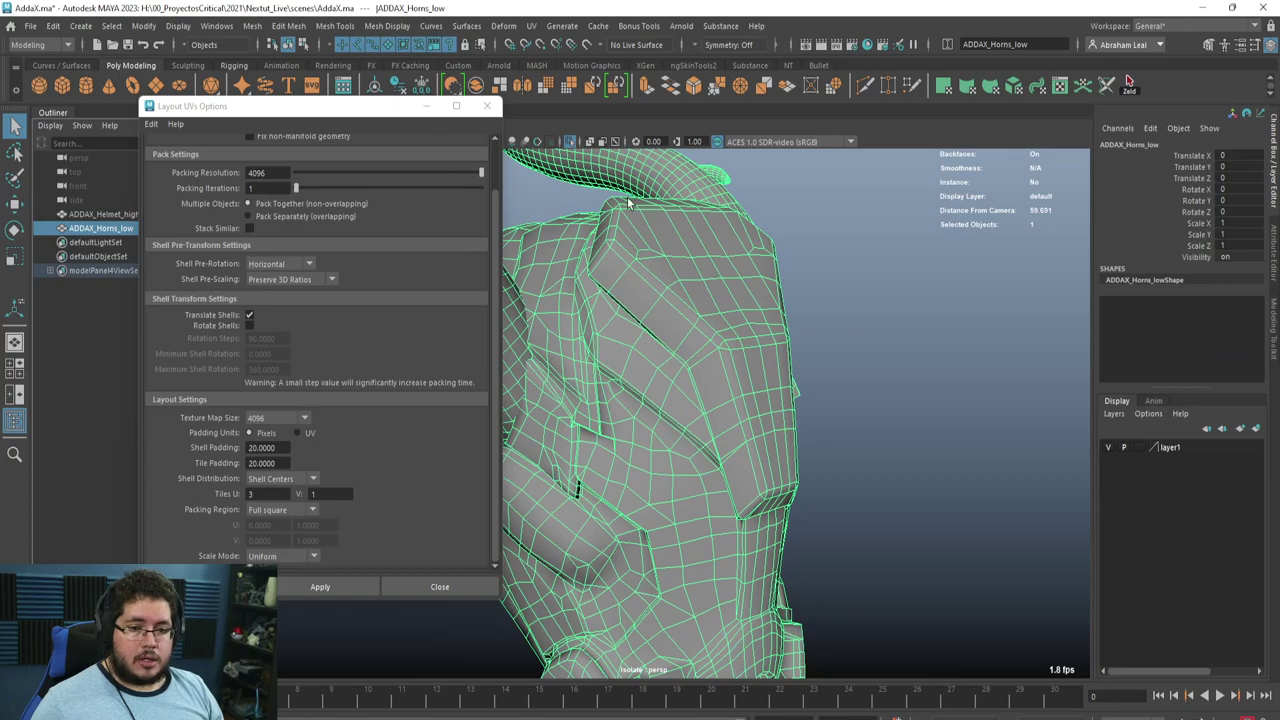
{"action": "left_click", "coordinate": [487, 106]}
Open the combined mesh's UVs in the UV Editor, select all shells and lay them out
{"action": "left_click", "coordinate": [531, 26]}
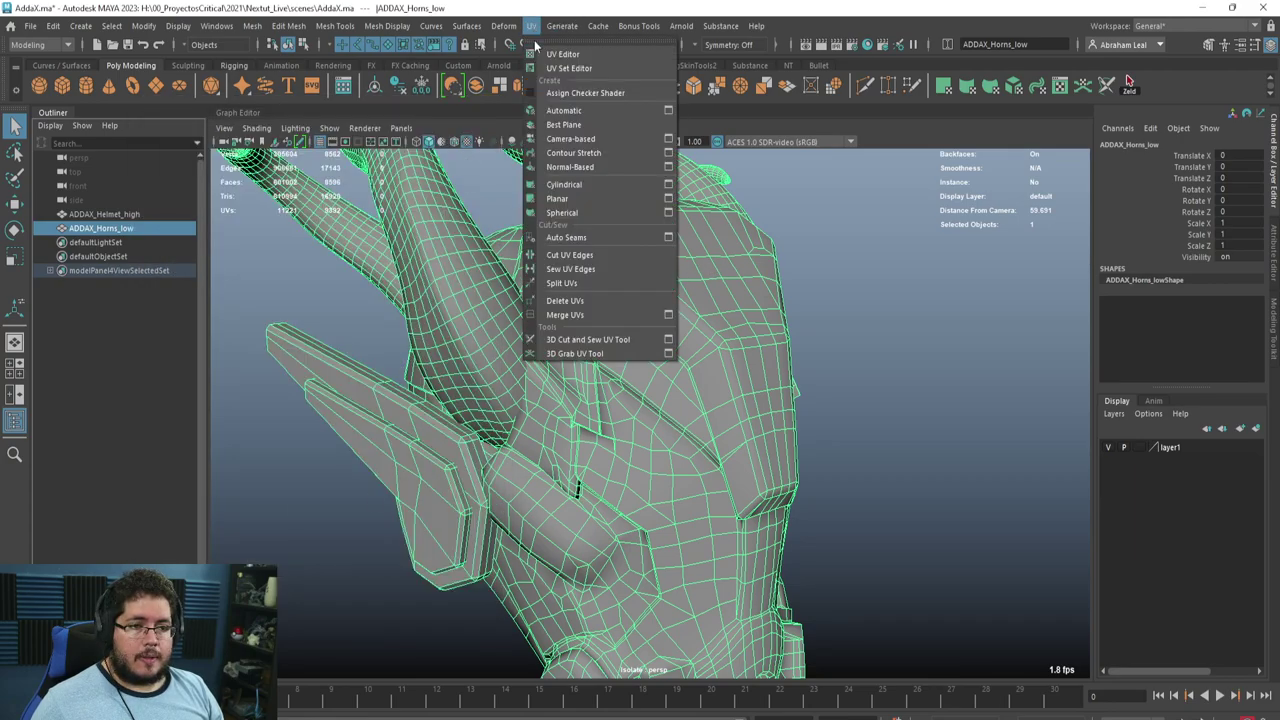
{"action": "left_click", "coordinate": [556, 54]}
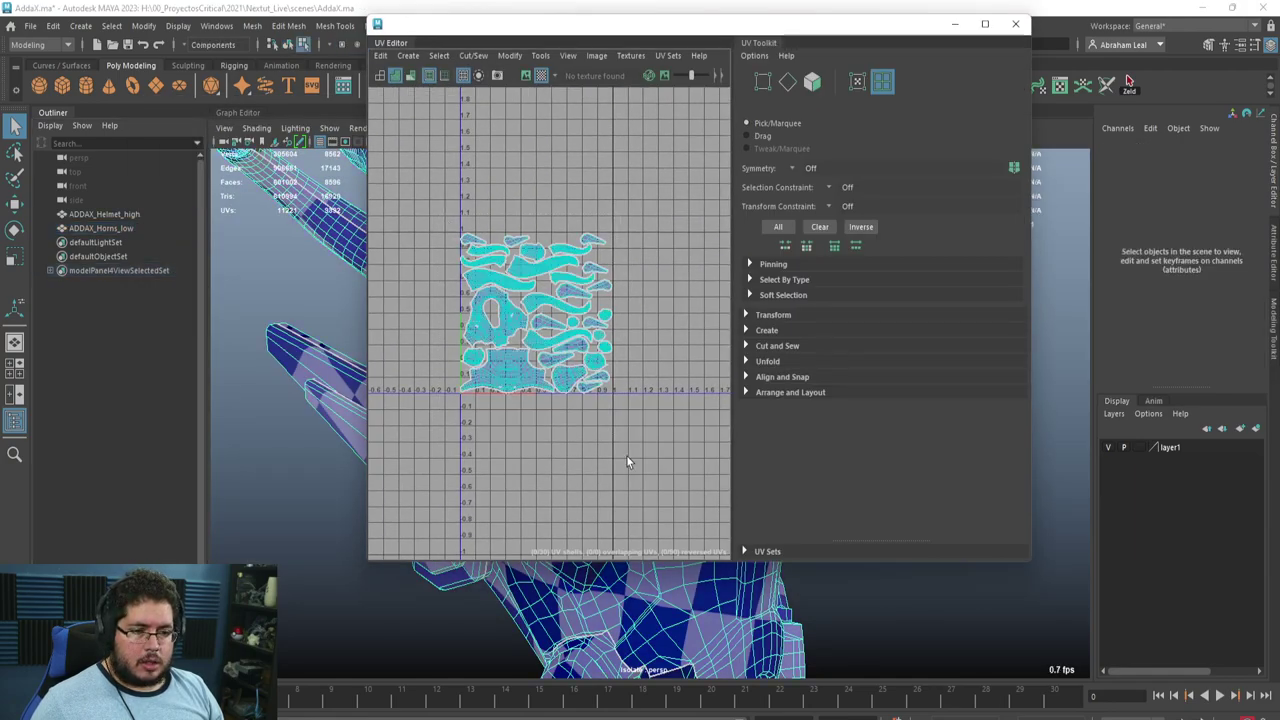
{"action": "left_click_drag", "start_coordinate": [432, 206], "coordinate": [628, 461]}
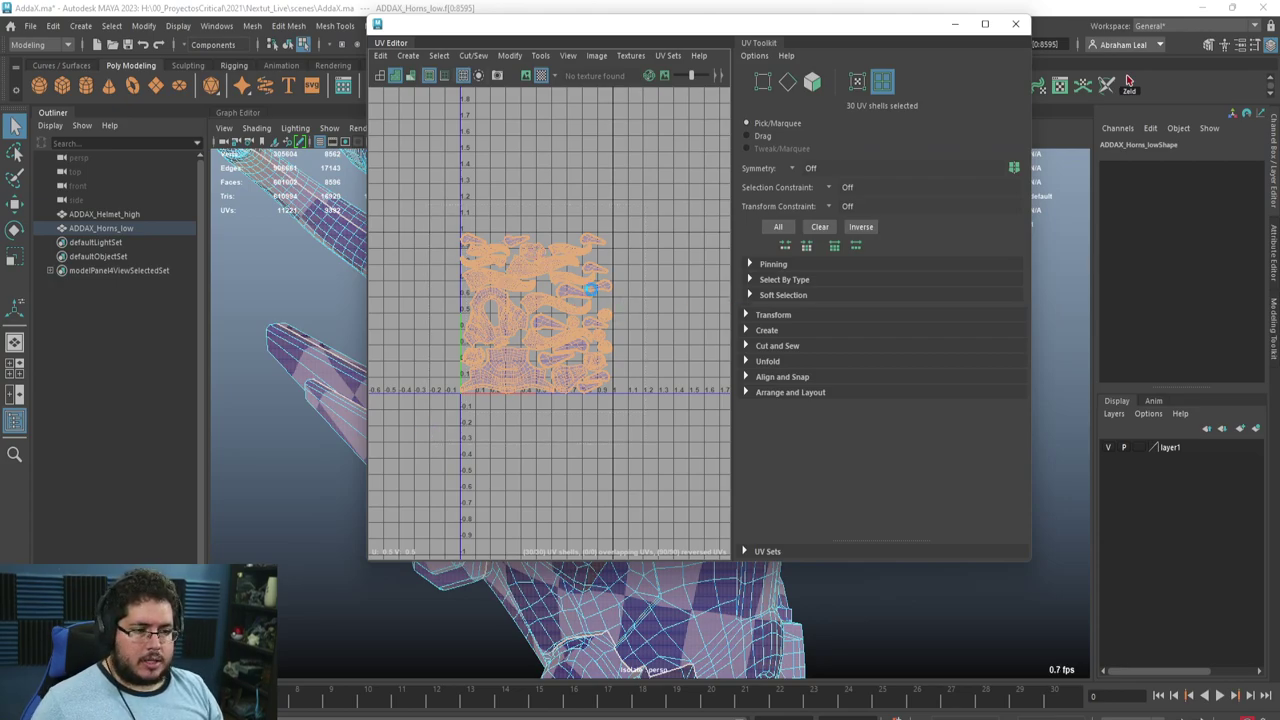
{"action": "scroll", "coordinate": [600, 290], "scroll_direction": "up", "scroll_amount": 5}
{"action": "scroll", "coordinate": [600, 280], "scroll_direction": "down", "scroll_amount": 2}
{"action": "scroll", "coordinate": [600, 420], "scroll_direction": "up", "scroll_amount": 5}
Select the small round reversed shell and flip it
{"action": "left_click", "coordinate": [600, 420]}
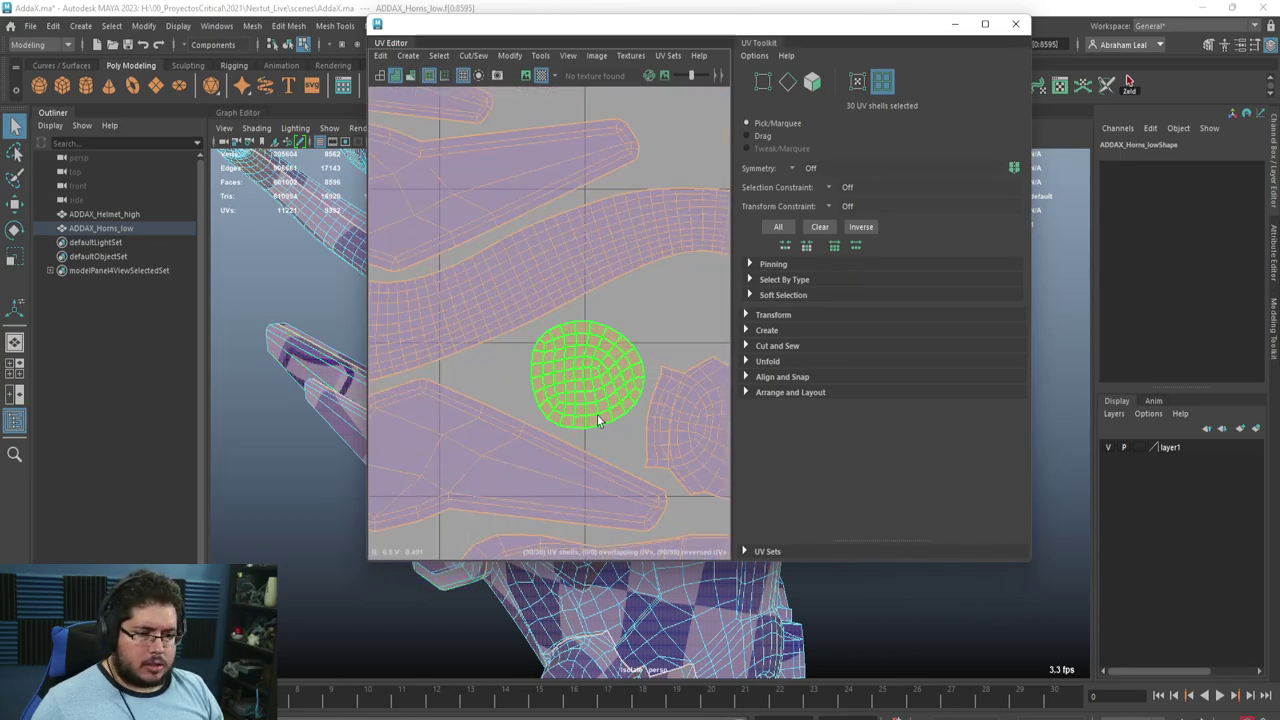
{"action": "scroll", "coordinate": [514, 200], "scroll_direction": "down", "scroll_amount": 2}
{"action": "left_click", "coordinate": [510, 56]}
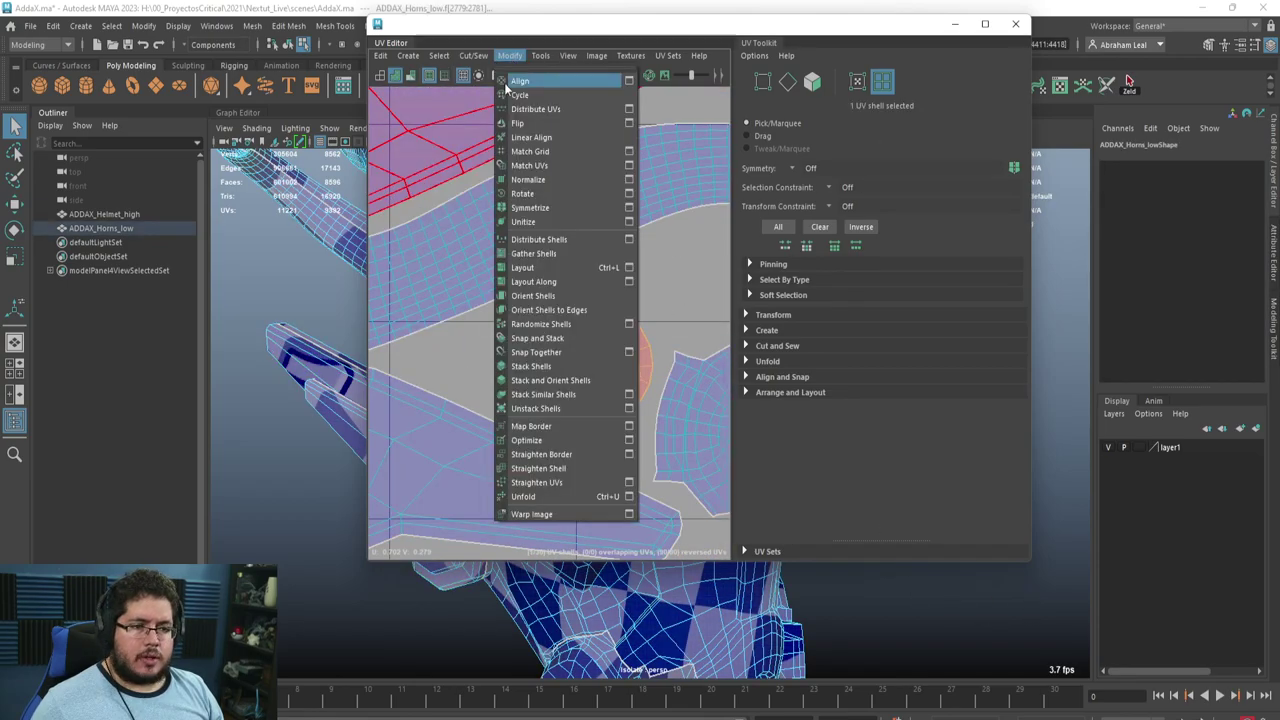
{"action": "left_click", "coordinate": [528, 126]}
{"action": "scroll", "coordinate": [607, 260], "scroll_direction": "down", "scroll_amount": 6}
Select all shells of the combined mesh and run the UV layout on them again
{"action": "left_click", "coordinate": [680, 168]}
{"action": "middle_click_drag", "start_coordinate": [682, 160], "coordinate": [676, 209], "text": "alt"}
{"action": "left_click_drag", "start_coordinate": [680, 178], "coordinate": [478, 392]}
{"action": "scroll", "coordinate": [530, 312], "scroll_direction": "up", "scroll_amount": 6}
{"action": "scroll", "coordinate": [547, 313], "scroll_direction": "down", "scroll_amount": 3}
{"action": "scroll", "coordinate": [547, 318], "scroll_direction": "down", "scroll_amount": 8}
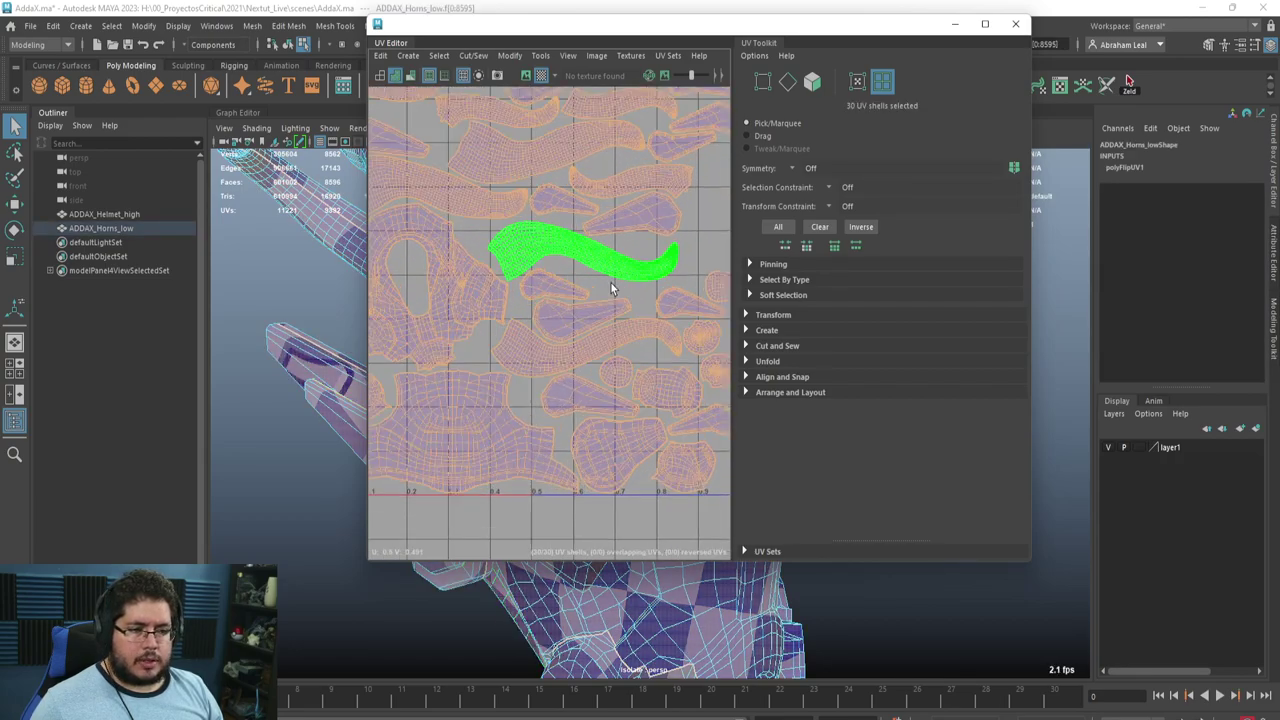
{"action": "left_click", "coordinate": [510, 56]}
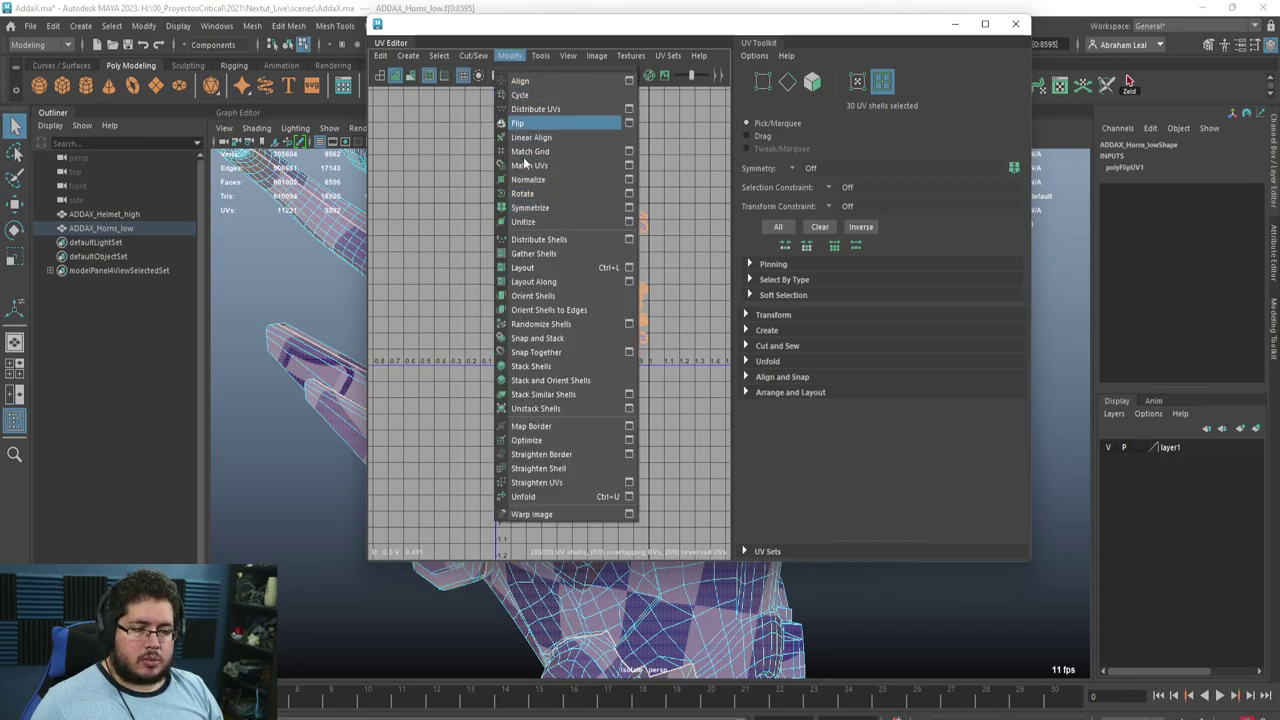
{"action": "left_click", "coordinate": [526, 440]}
{"action": "left_click", "coordinate": [540, 56]}
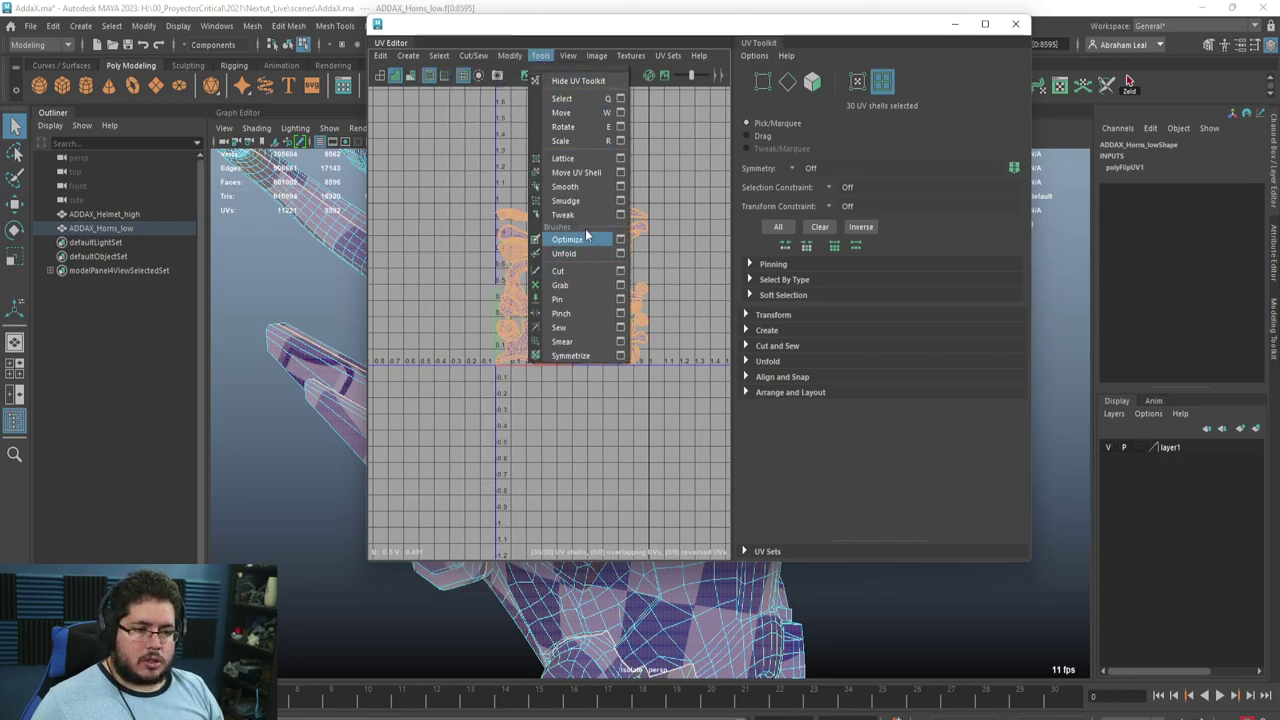
{"action": "mouse_move", "coordinate": [506, 62]}
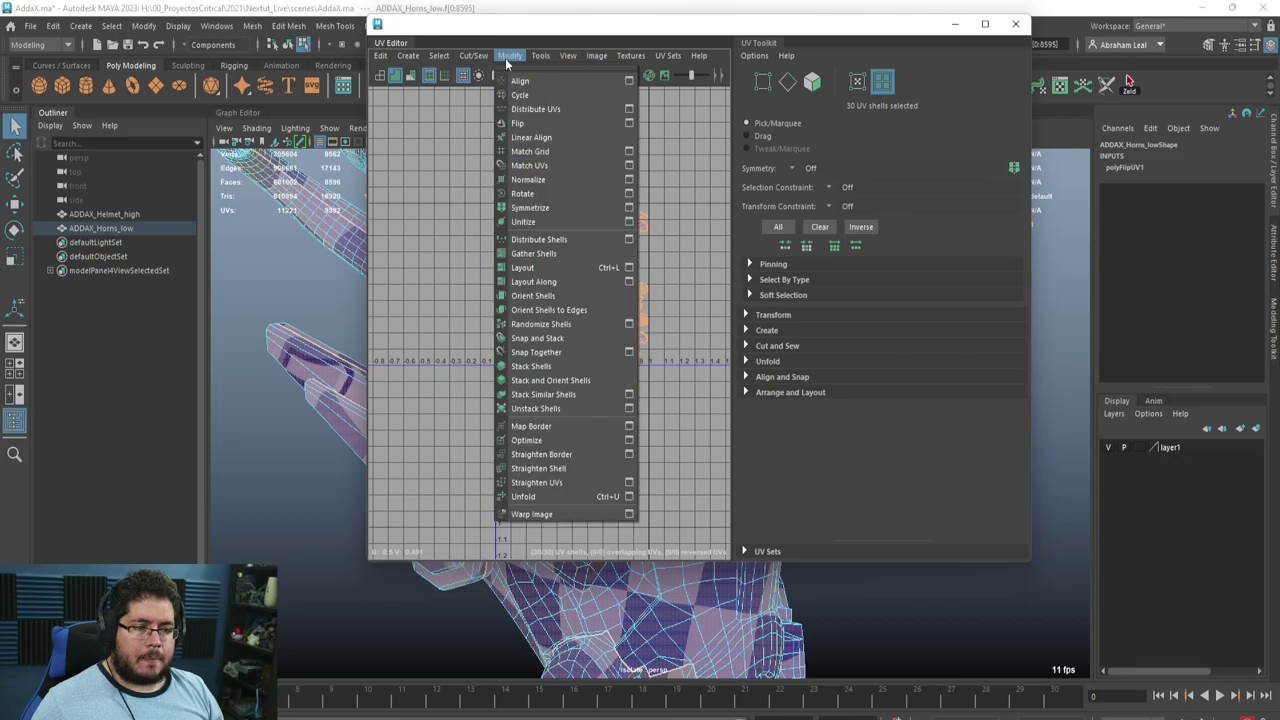
{"action": "left_click", "coordinate": [584, 267]}
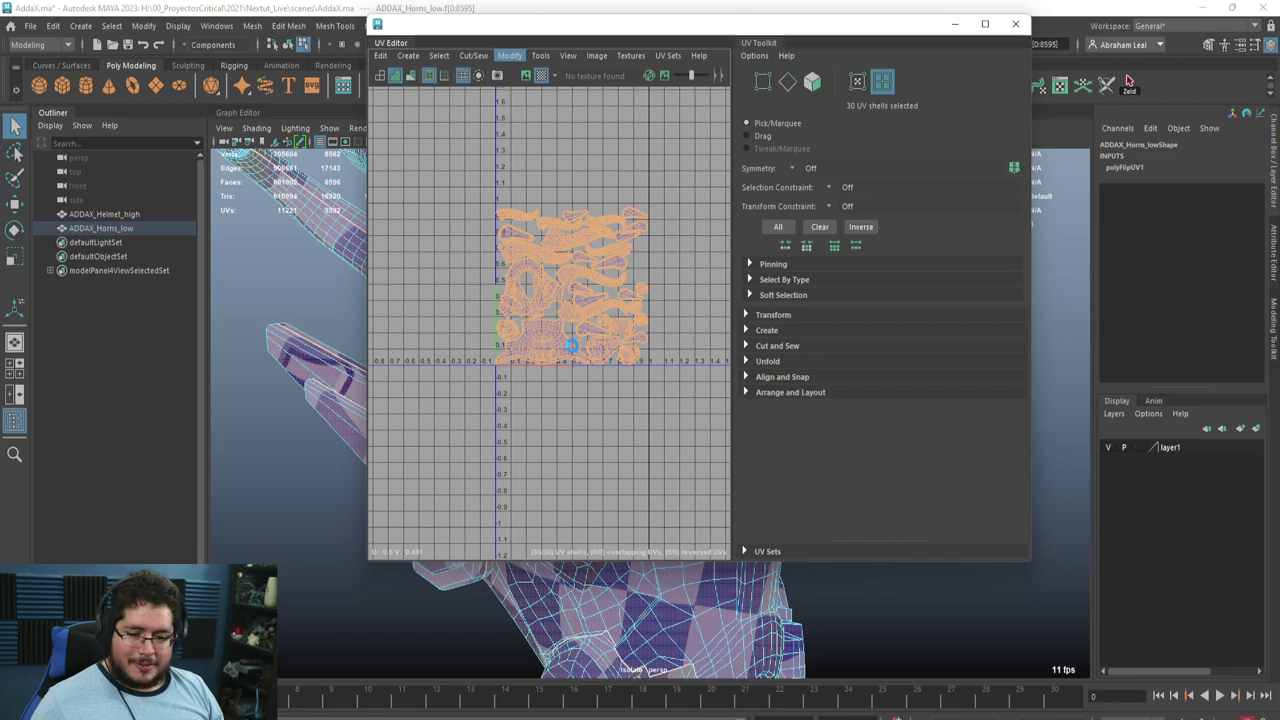
{"action": "left_click_drag", "start_coordinate": [572, 350], "coordinate": [575, 358]}
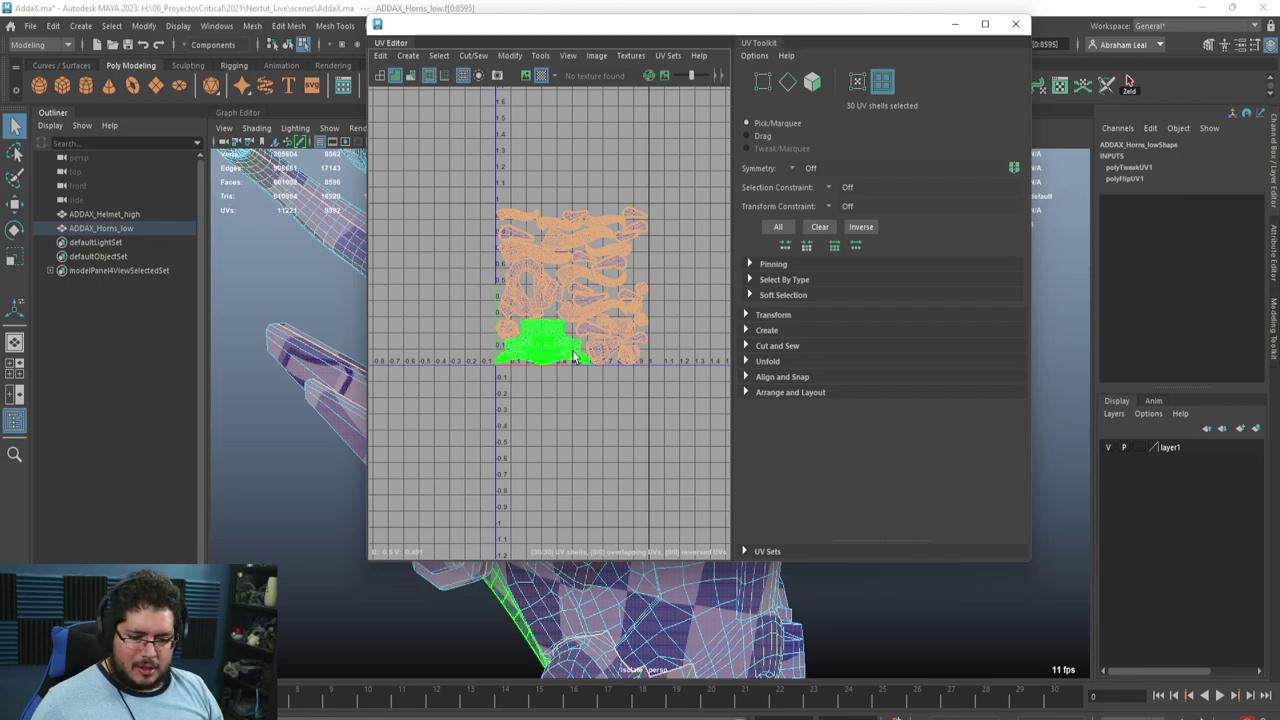
Check the executed layout command in the Script Editor's history and close the editor
{"action": "scroll", "coordinate": [580, 362], "scroll_direction": "up", "scroll_amount": 5}
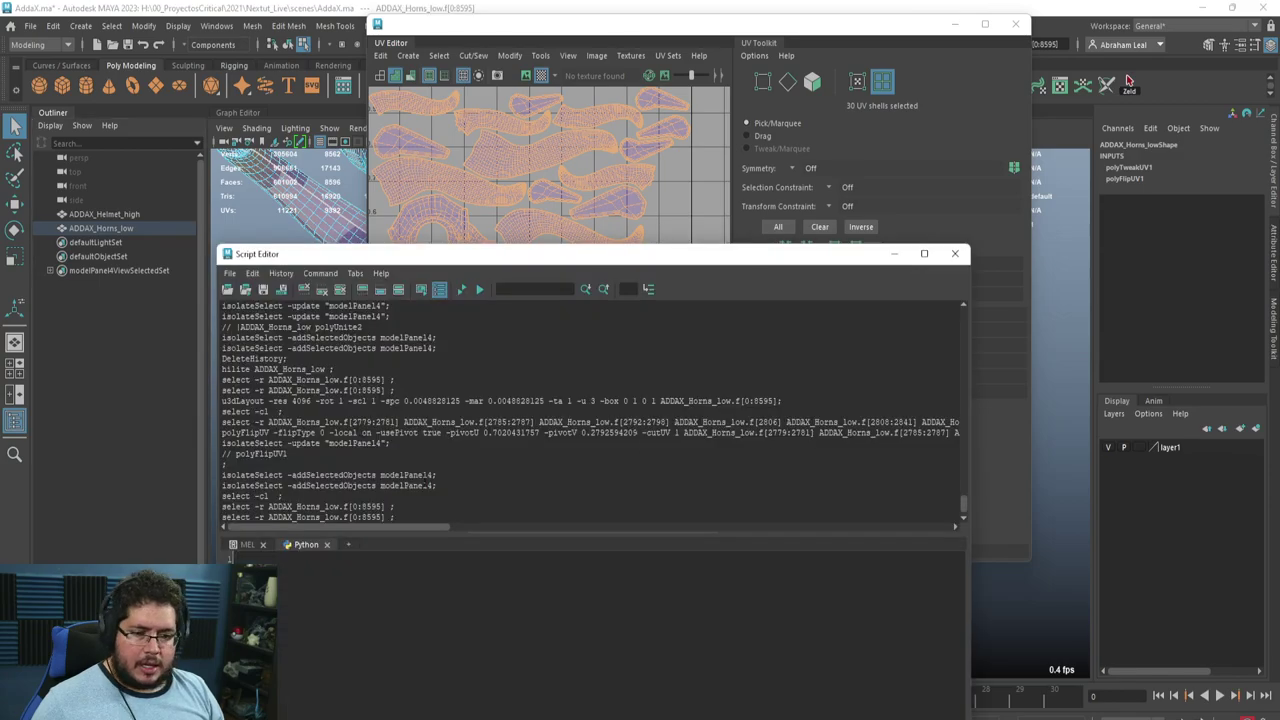
{"action": "scroll", "coordinate": [427, 482], "scroll_direction": "down", "scroll_amount": 1}
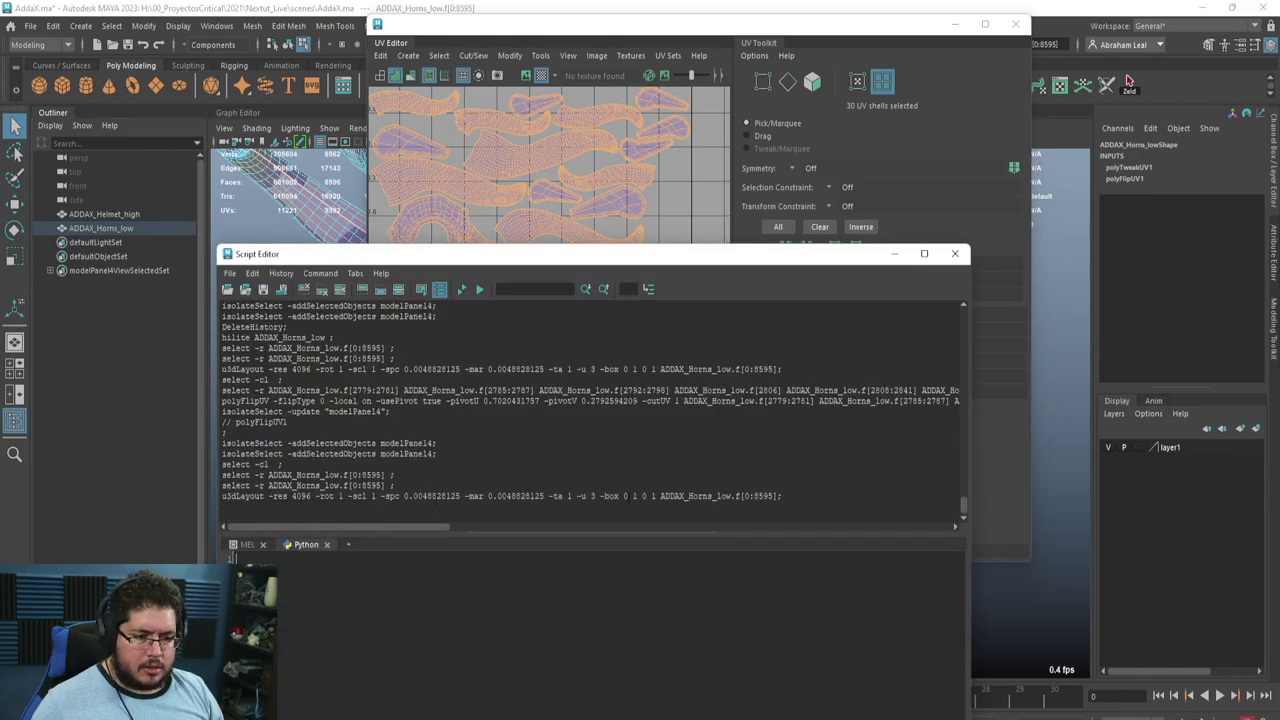
{"action": "left_click", "coordinate": [955, 256]}
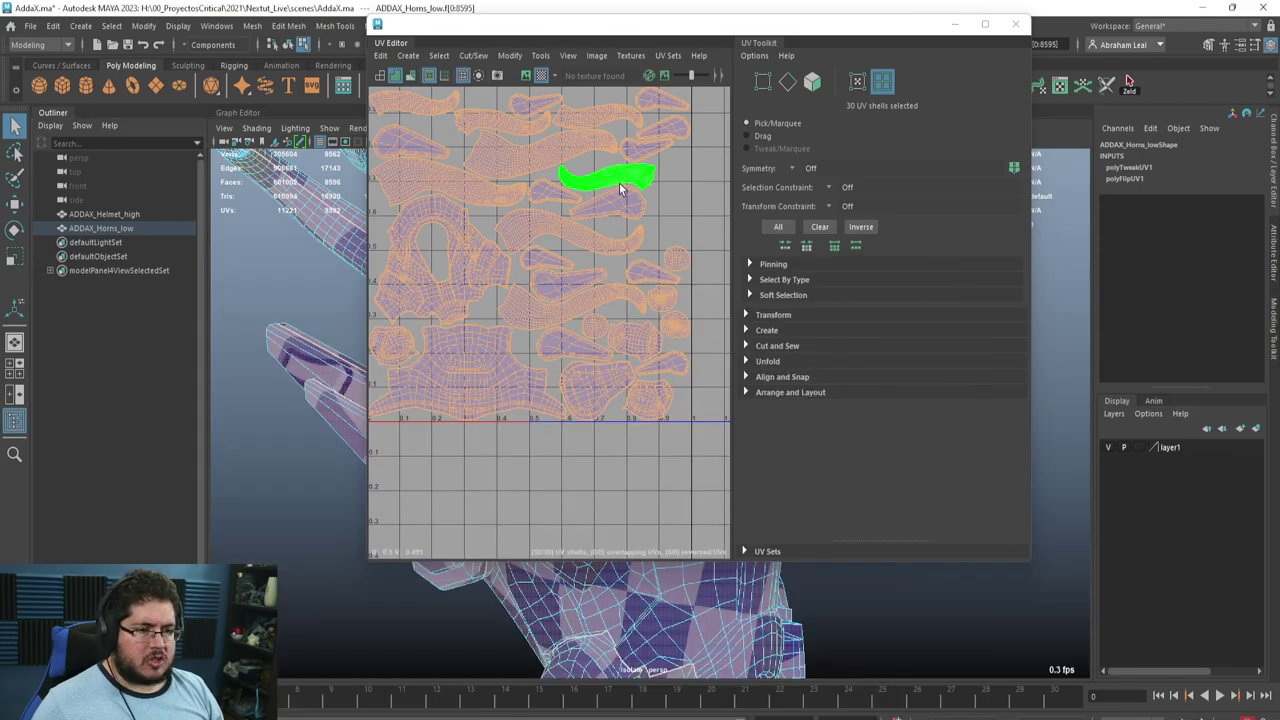
Try laying out all selected shells at 4096 packing resolution, with 1 tile in U and 4 tiles in V
{"action": "left_click", "coordinate": [509, 55]}
{"action": "left_click", "coordinate": [628, 267]}
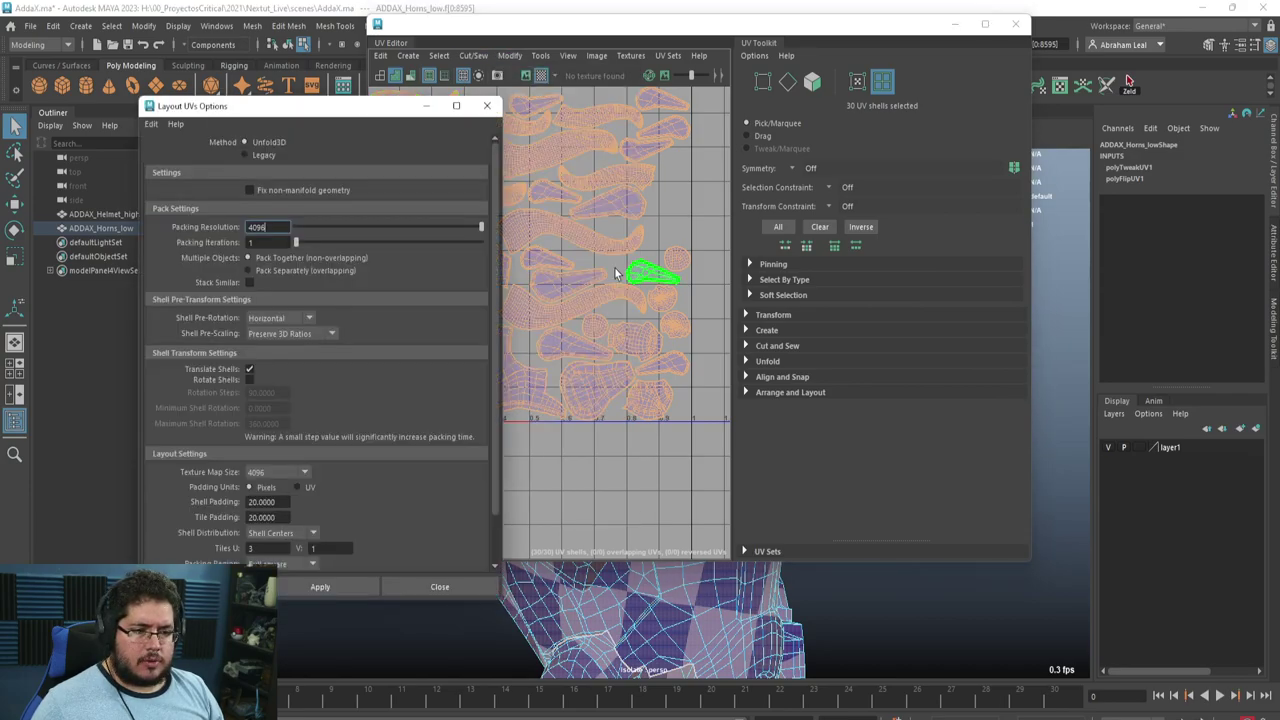
{"action": "scroll", "coordinate": [297, 500], "scroll_direction": "down", "scroll_amount": 2}
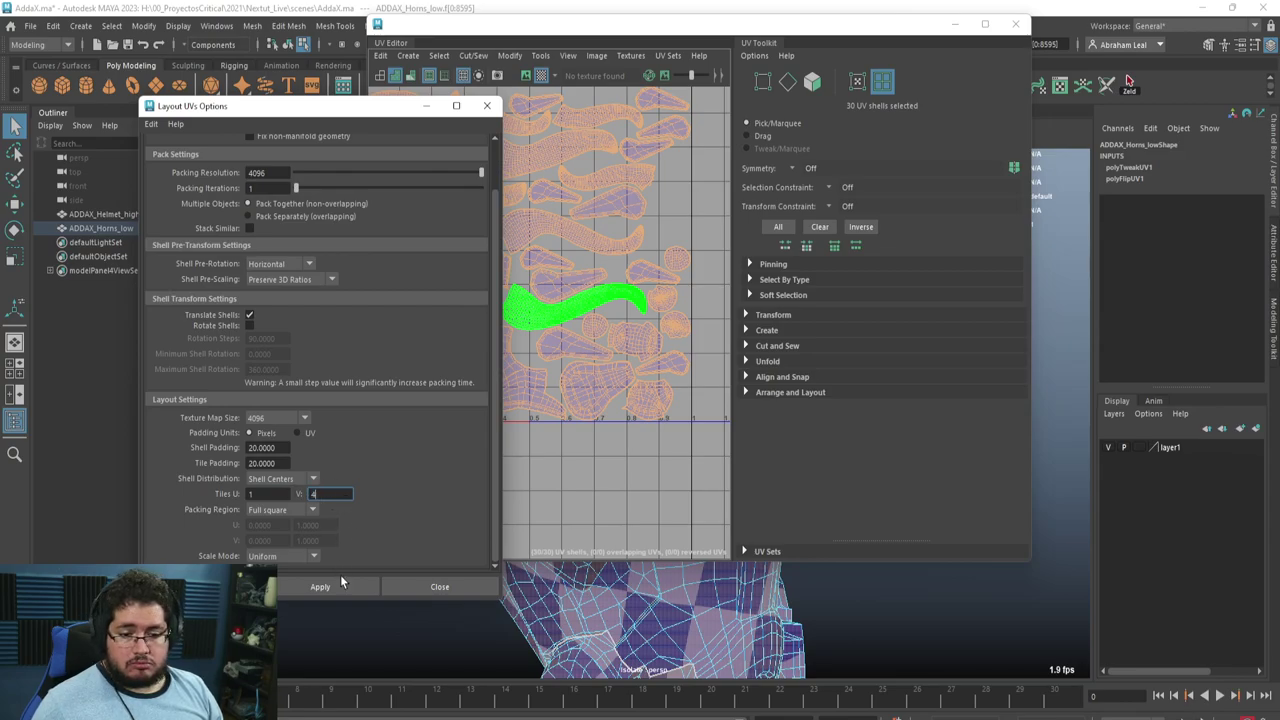
{"action": "left_click", "coordinate": [341, 584]}
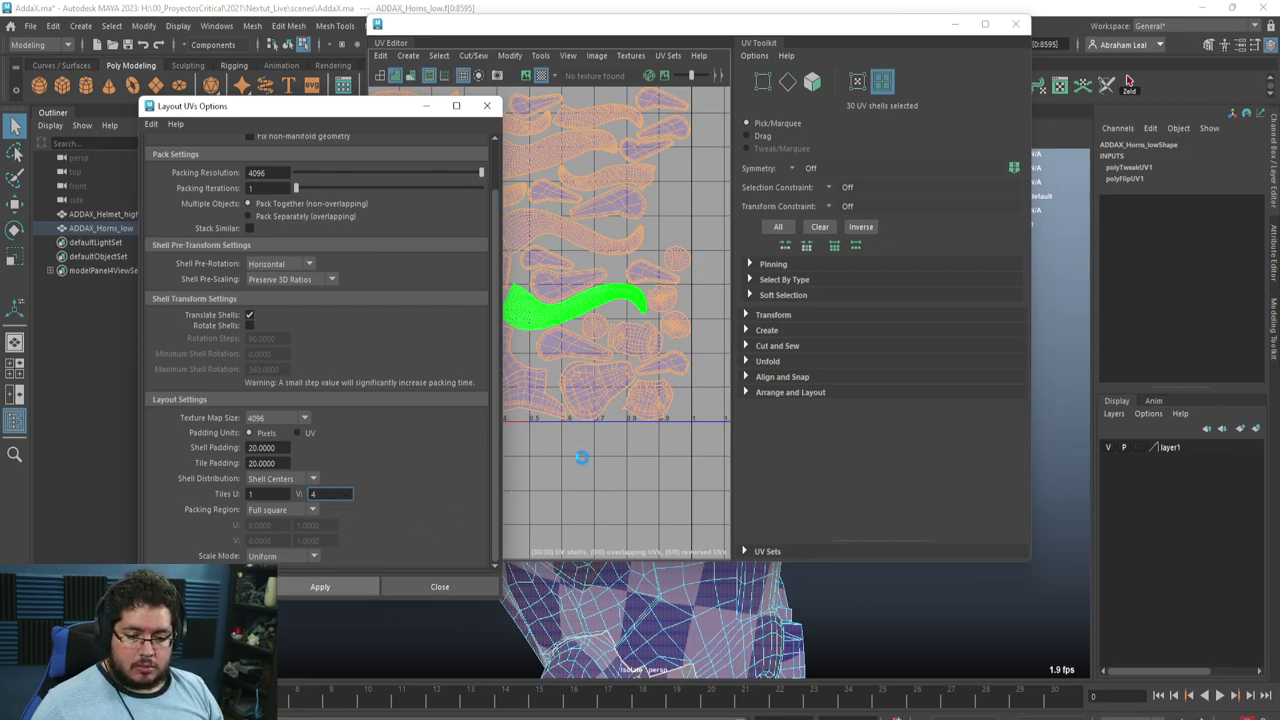
{"action": "scroll", "coordinate": [583, 461], "scroll_direction": "down", "scroll_amount": 4}
{"action": "mouse_move", "coordinate": [572, 410]}
{"action": "middle_mouse_down", "text": "alt"}
{"action": "mouse_move", "coordinate": [611, 434]}
{"action": "mouse_move", "coordinate": [633, 428]}
{"action": "mouse_move", "coordinate": [585, 428]}
{"action": "middle_mouse_up", "text": "alt"}
{"action": "scroll", "coordinate": [609, 417], "scroll_direction": "up", "scroll_amount": 4}
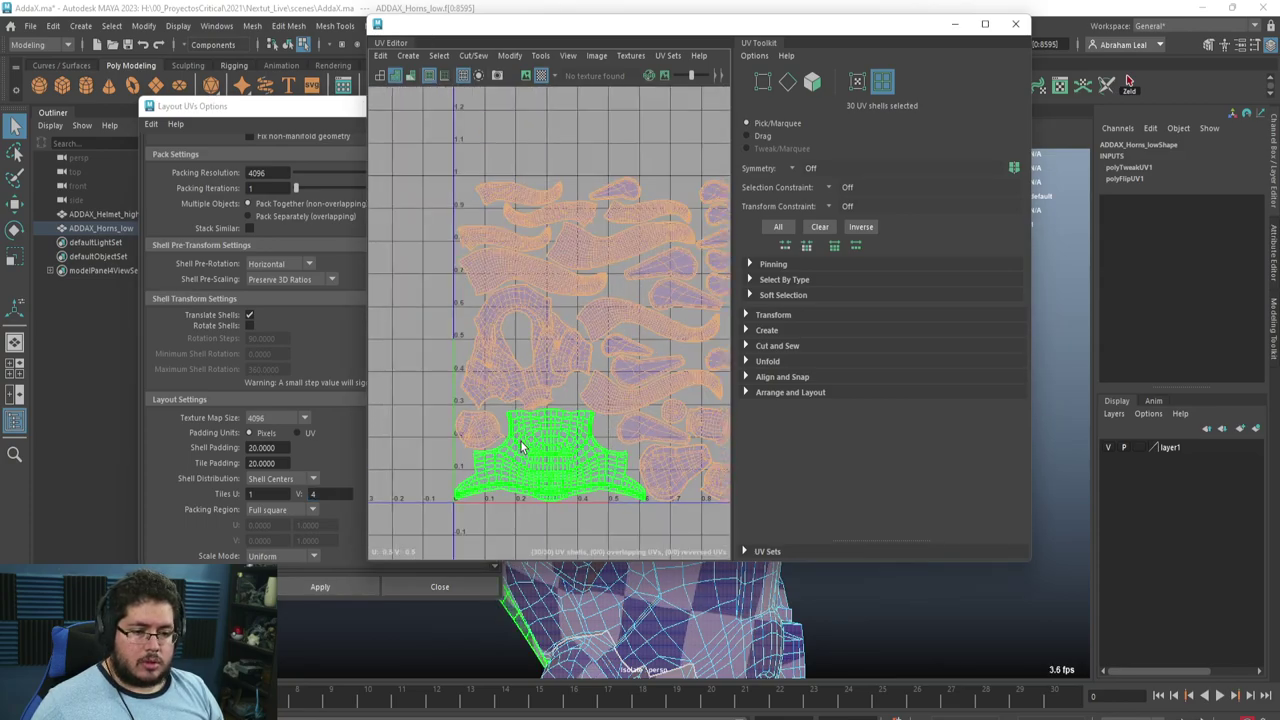
Enable fixing of non-manifold geometry and try the same UV layout again
{"action": "left_click", "coordinate": [203, 475]}
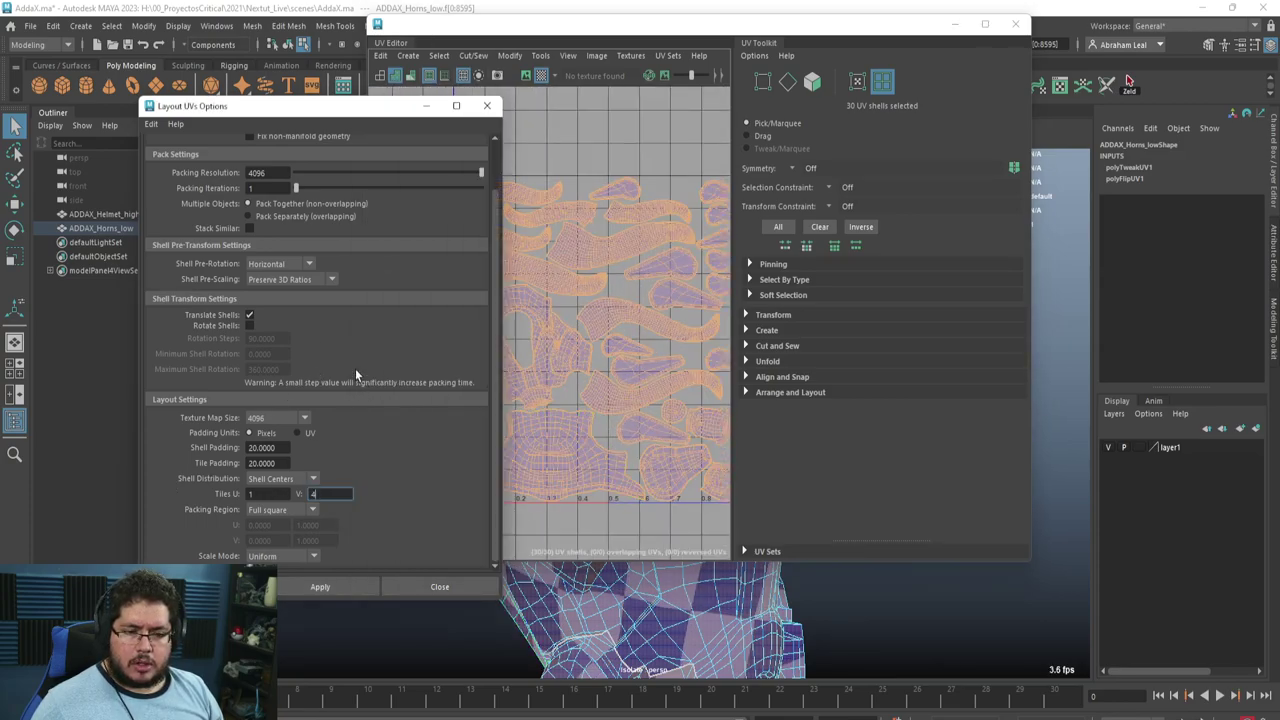
{"action": "scroll", "coordinate": [332, 362], "scroll_direction": "up", "scroll_amount": 1}
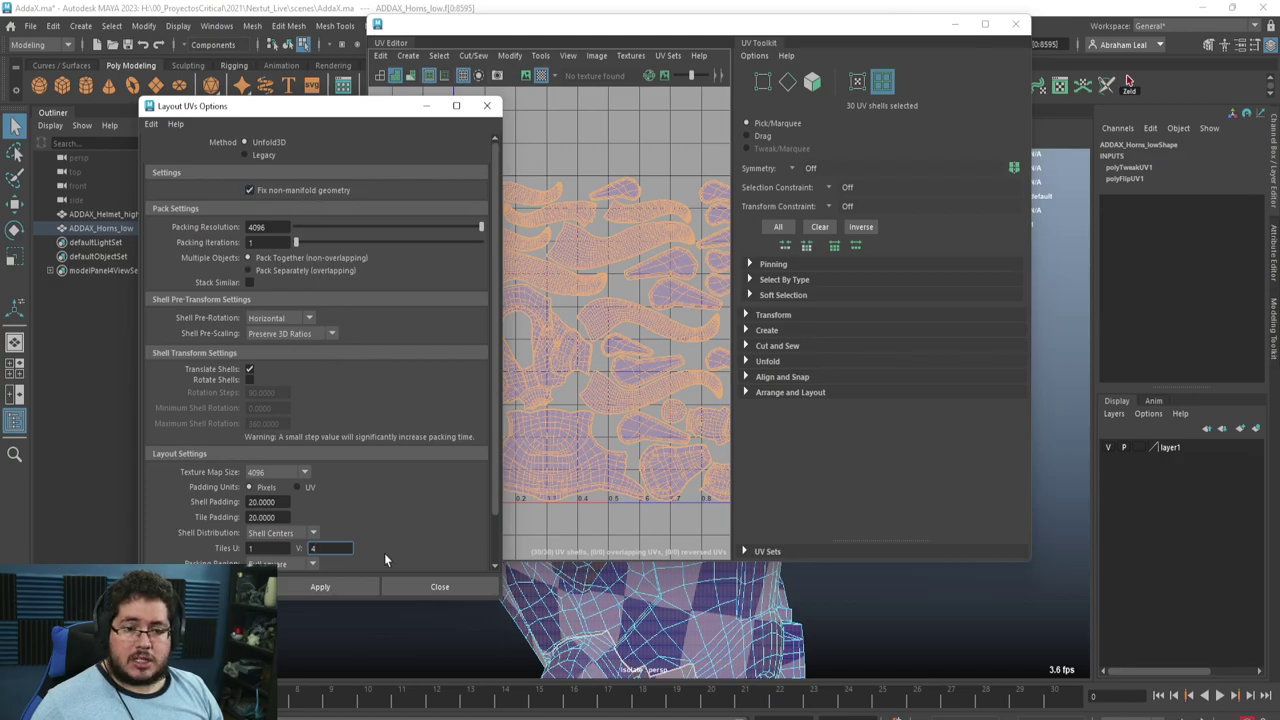
{"action": "scroll", "coordinate": [520, 457], "scroll_direction": "down", "scroll_amount": 2}
{"action": "middle_click_drag", "start_coordinate": [580, 377], "coordinate": [622, 420], "text": "alt"}
{"action": "scroll", "coordinate": [622, 420], "scroll_direction": "down", "scroll_amount": 3}
{"action": "left_click", "coordinate": [336, 573]}
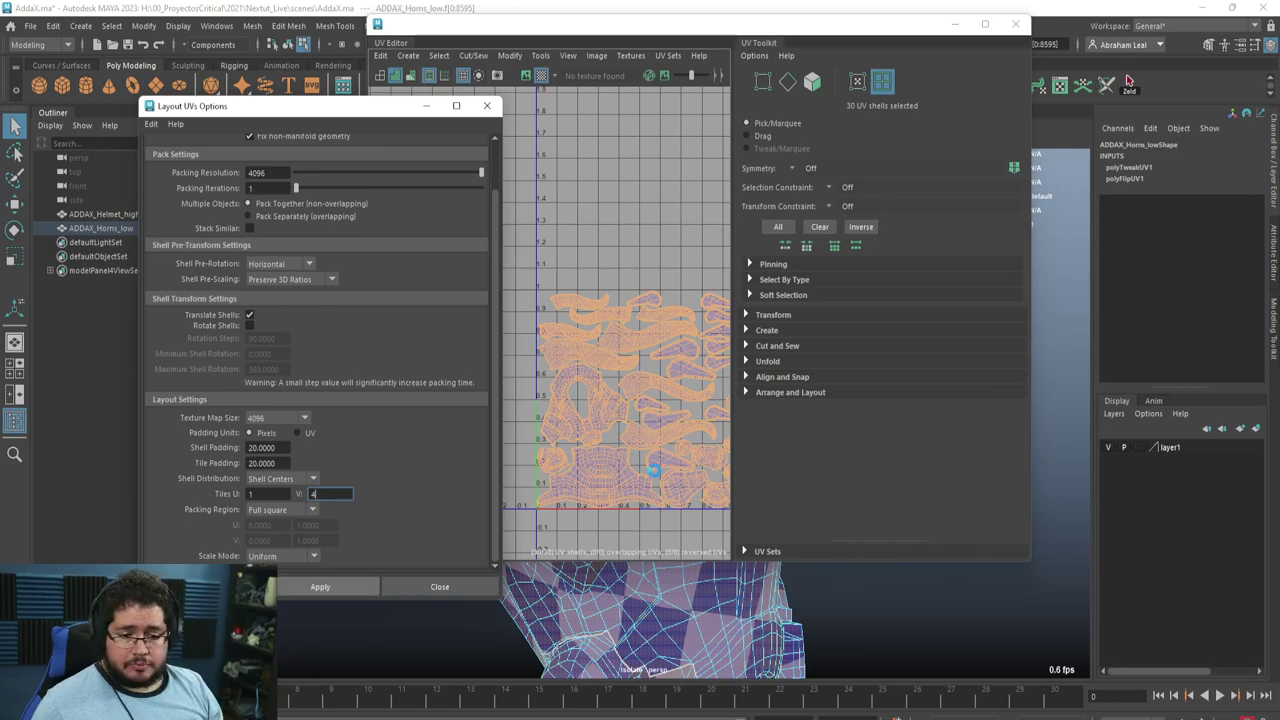
Review the layout's Scale Mode choices, keep Uniform, and close the UV layout options and the UV Editor
{"action": "left_click", "coordinate": [181, 481]}
{"action": "left_click", "coordinate": [269, 558]}
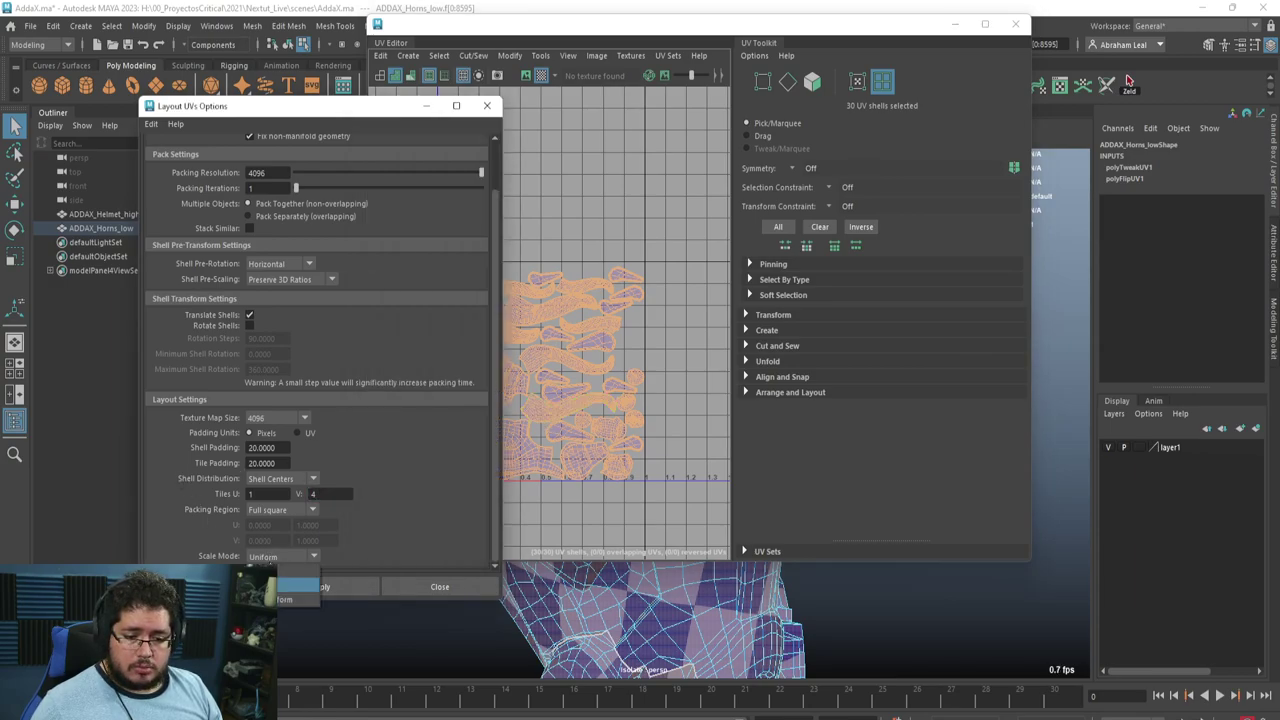
{"action": "left_click", "coordinate": [298, 585]}
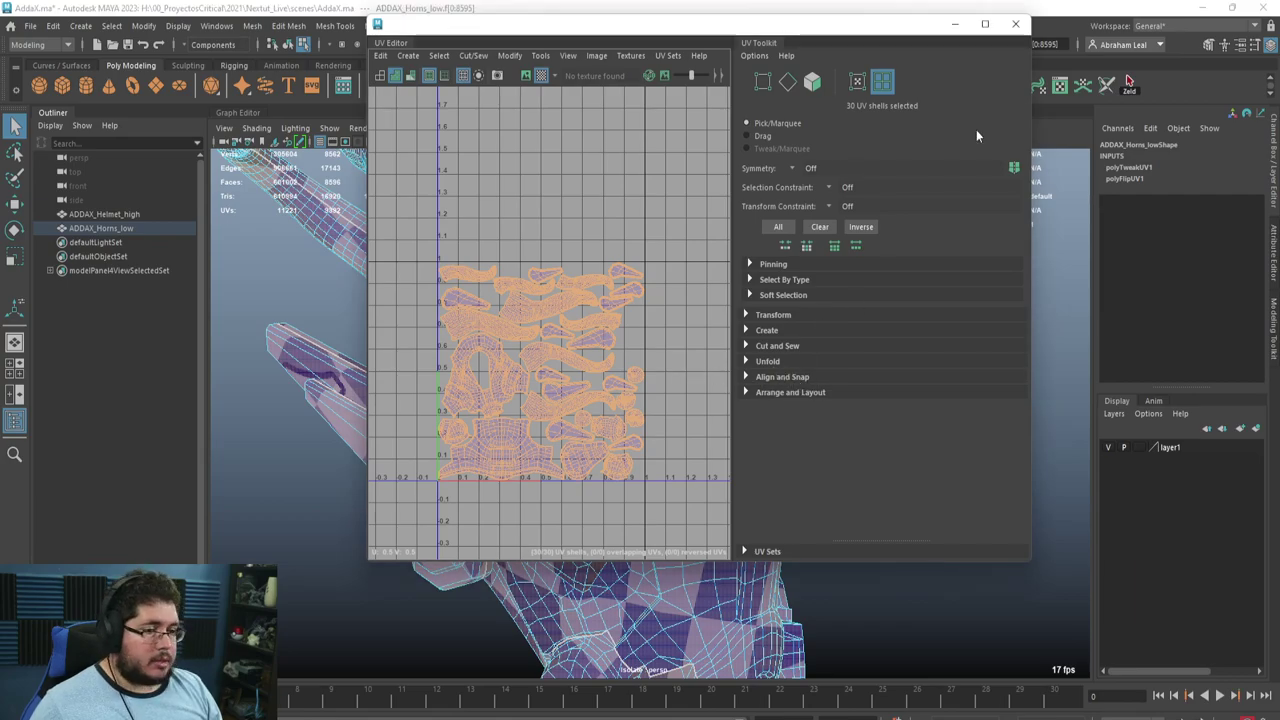
{"action": "left_click", "coordinate": [1013, 23]}
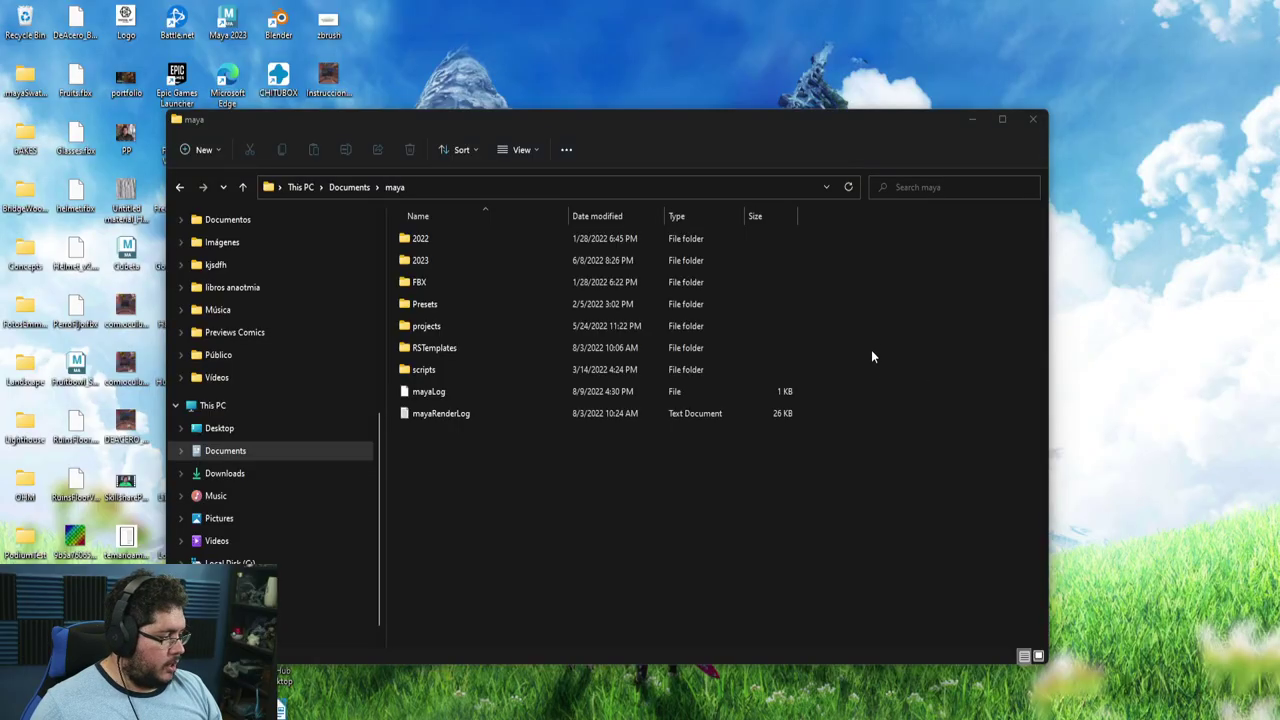
In File Explorer, open Maya's 2023 settings folder and look through its scripts and prefs subfolders
{"action": "double_click", "coordinate": [441, 258]}
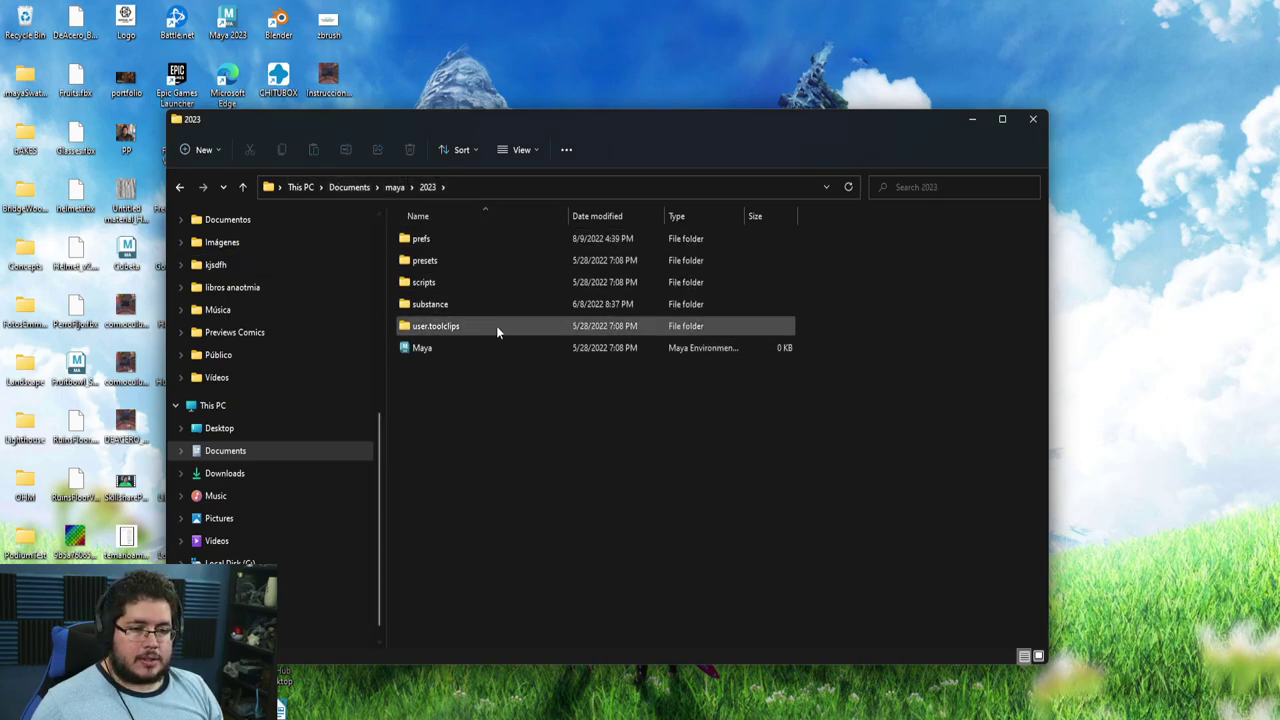
{"action": "double_click", "coordinate": [484, 283]}
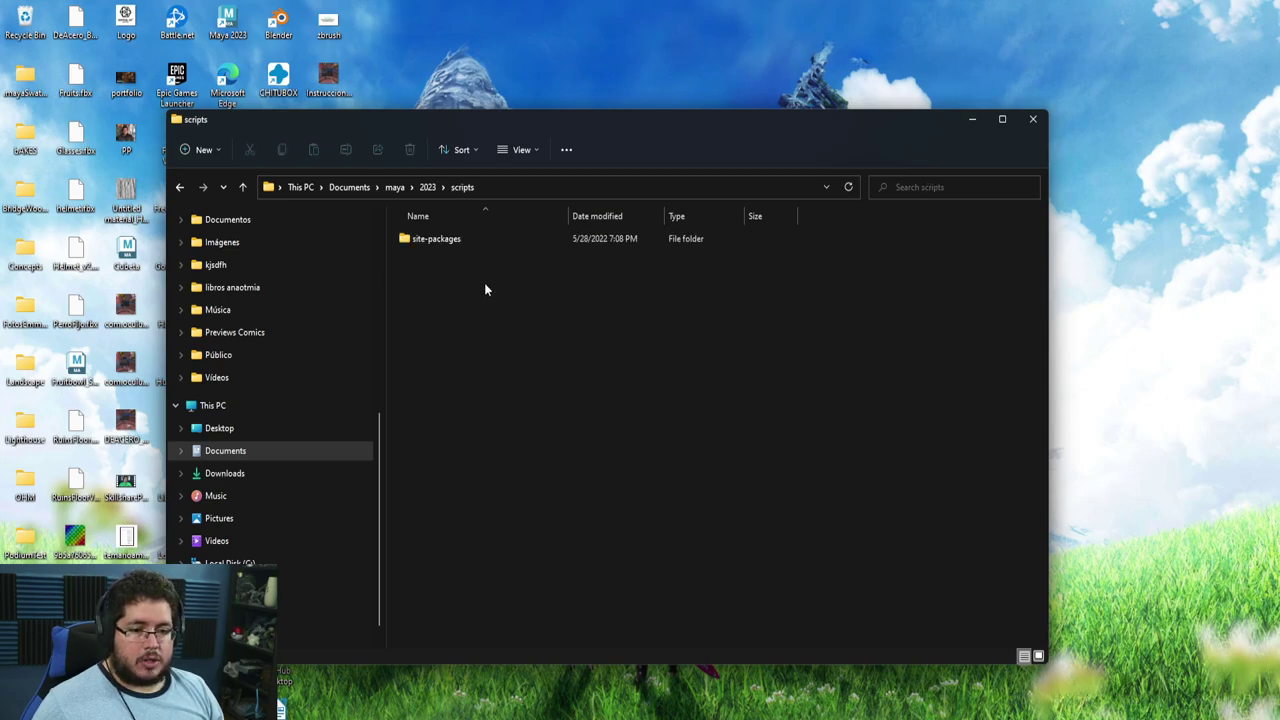
{"action": "double_click", "coordinate": [440, 238]}
{"action": "left_click", "coordinate": [462, 187]}
{"action": "left_click", "coordinate": [427, 187]}
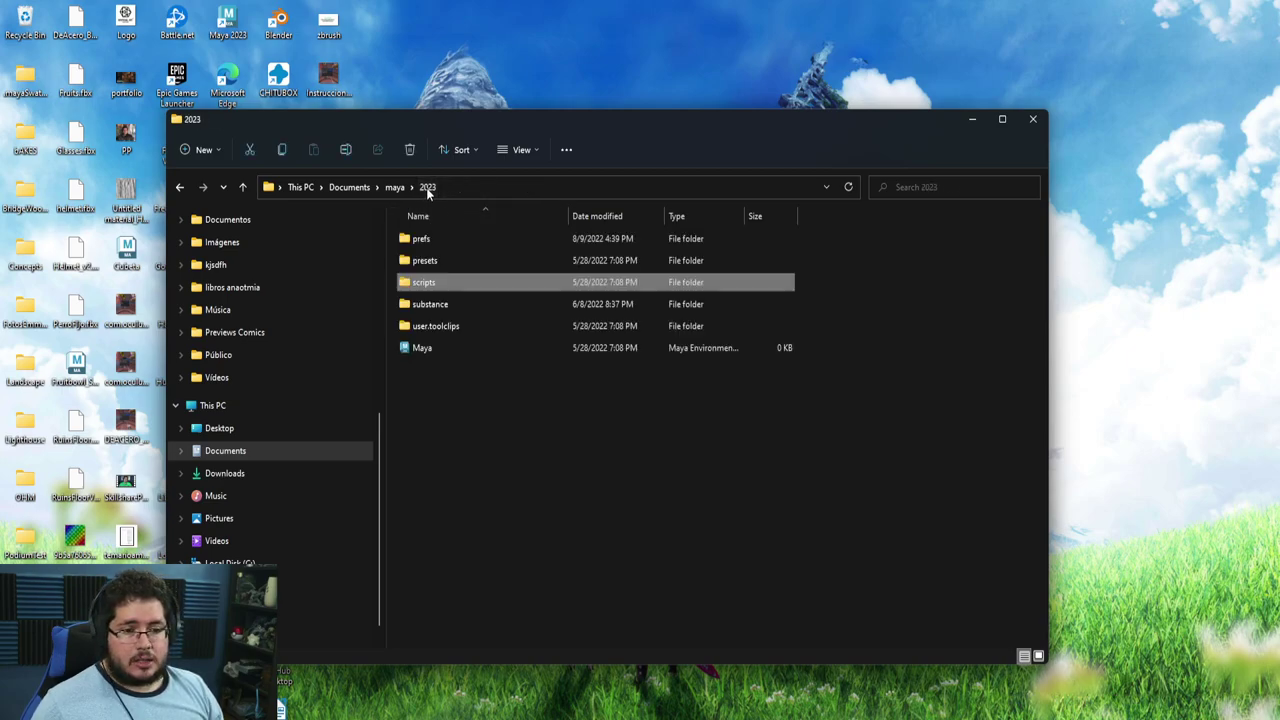
{"action": "double_click", "coordinate": [440, 239]}
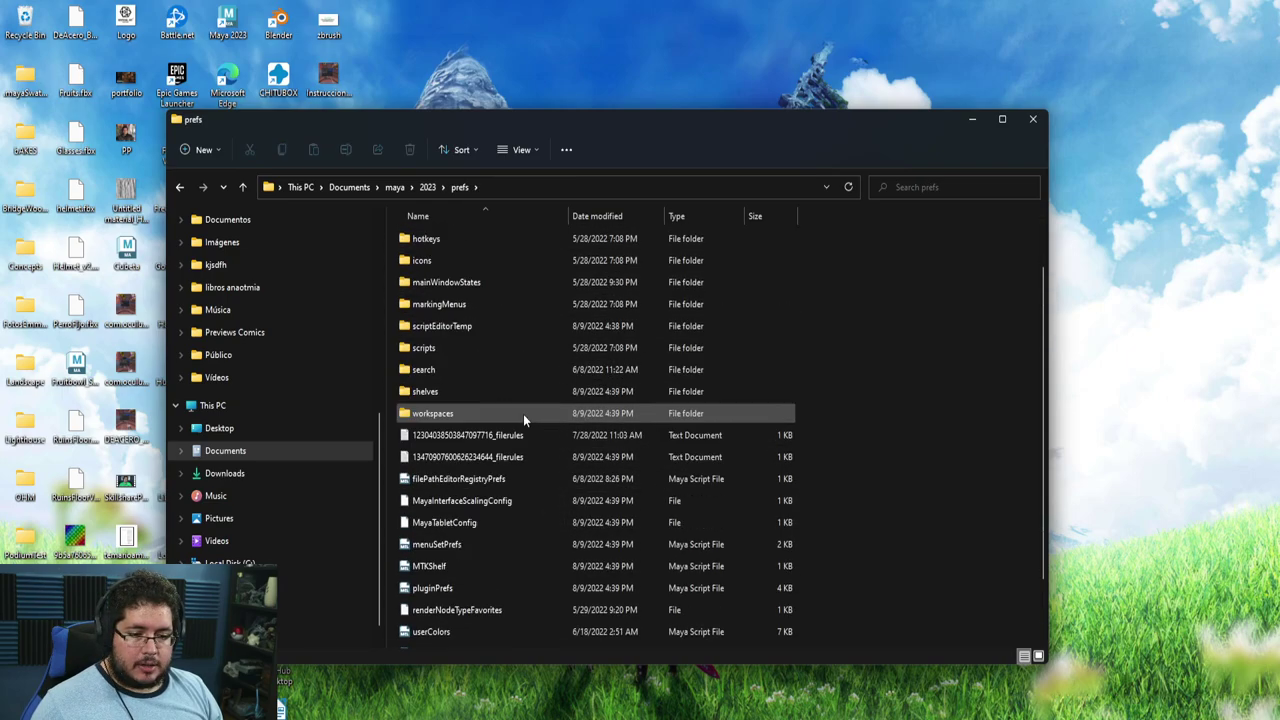
Delete the entire contents of Documents\maya\2023 to reset the Maya preferences and close the folder window
{"action": "left_click", "coordinate": [427, 187]}
{"action": "left_click_drag", "start_coordinate": [460, 415], "coordinate": [466, 241]}
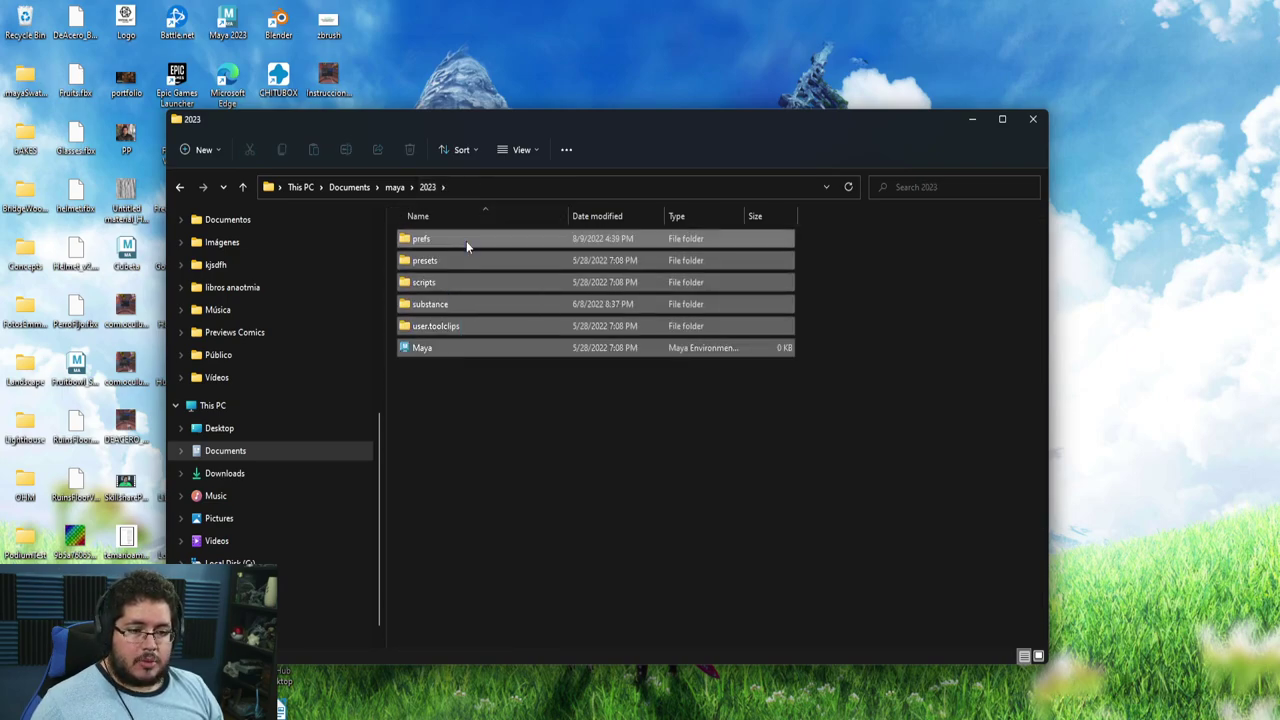
{"action": "key", "text": "Delete"}
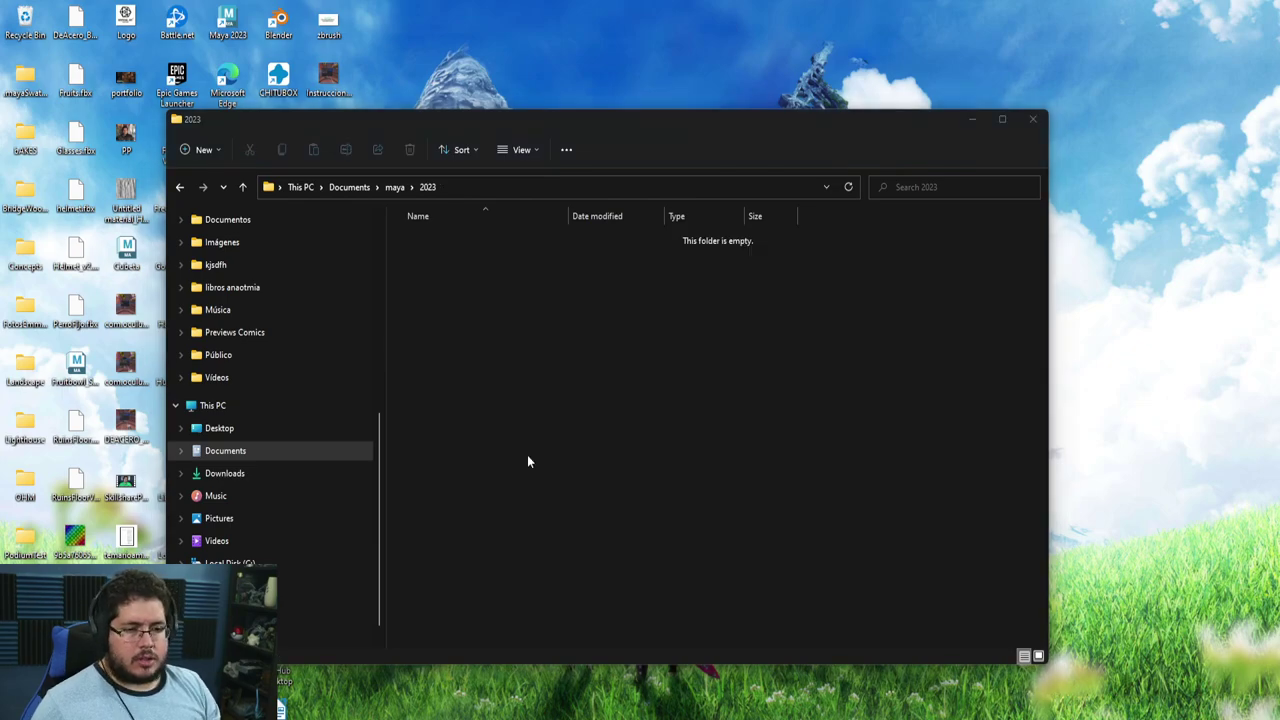
{"action": "left_click", "coordinate": [1034, 119]}
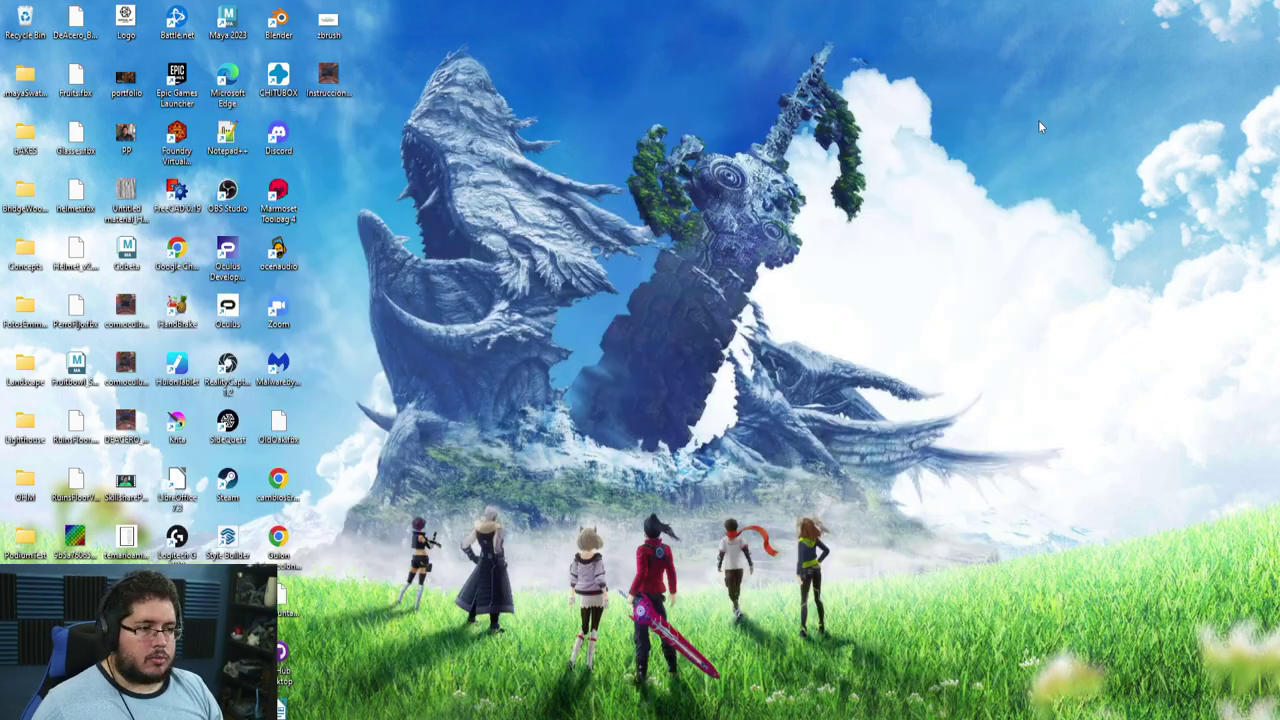
Launch Maya 2023 and start it with the default preferences
{"action": "key", "text": "super"}
{"action": "type", "text": "maya 2023"}
{"action": "key", "text": "Return"}
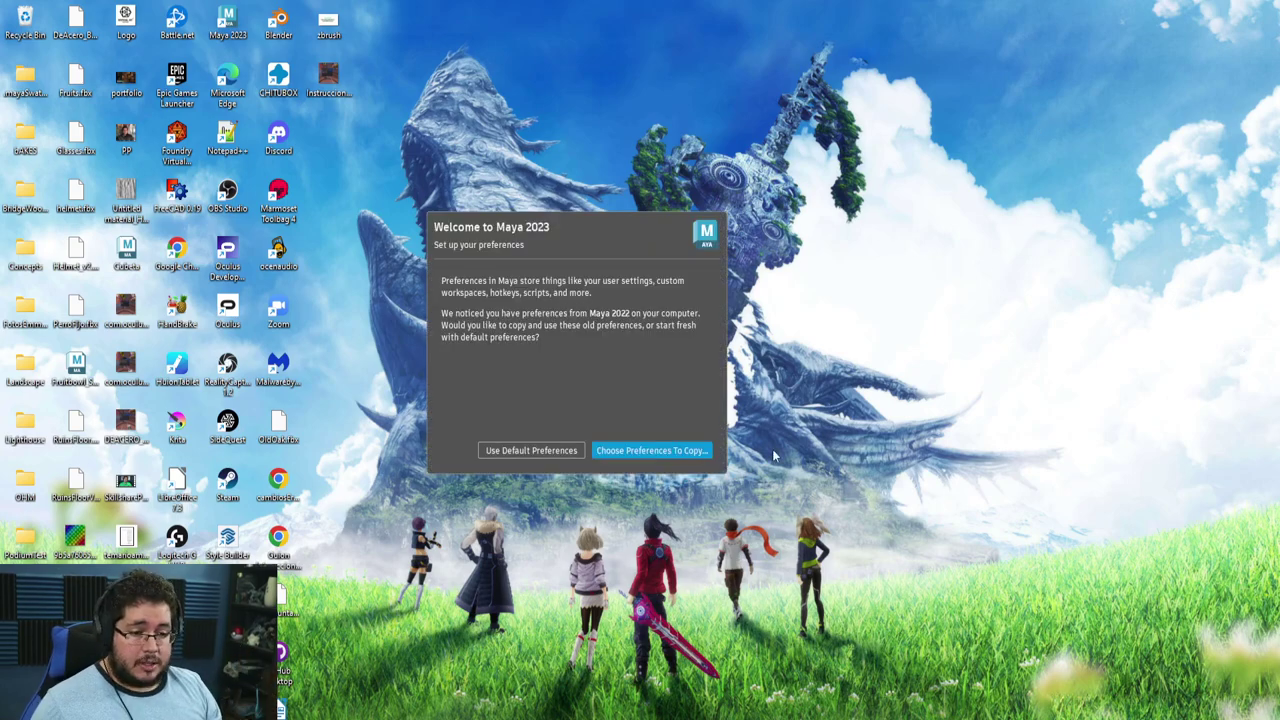
{"action": "left_click", "coordinate": [541, 450]}
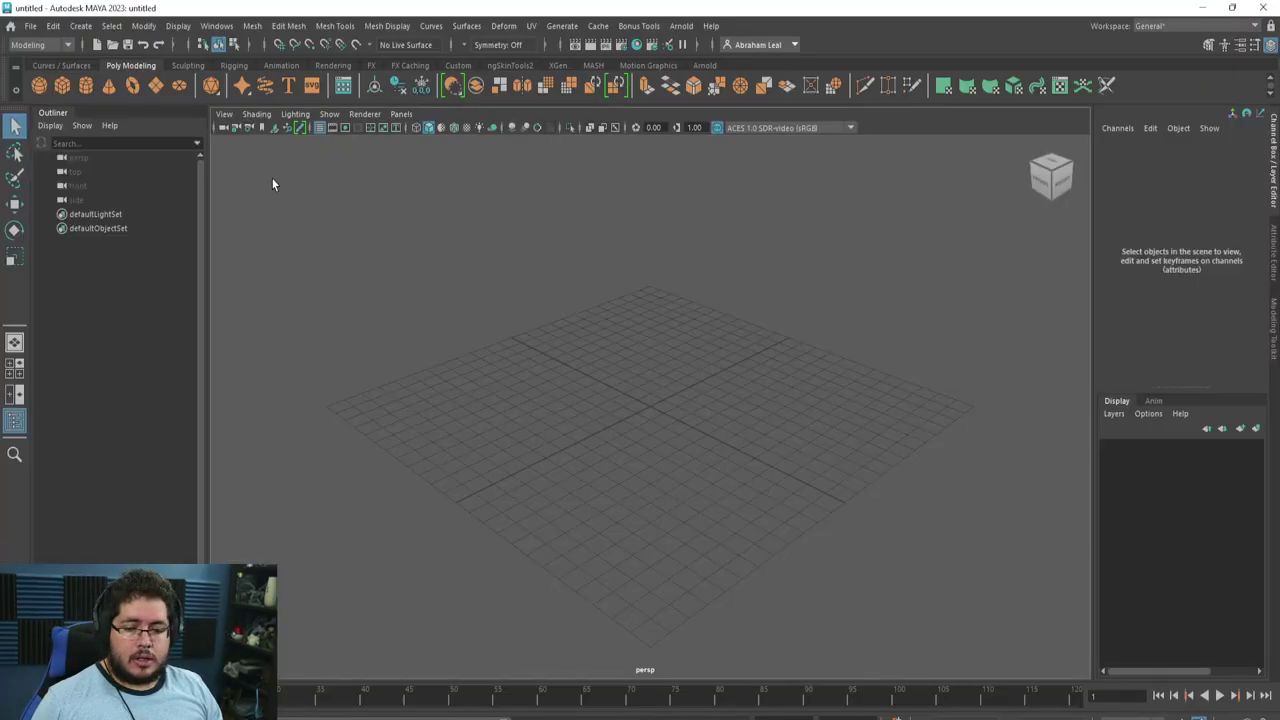
Open the scene AddaX.ma from H:\00_ProyectosCritical\2021\Nextut_Live\scenes
{"action": "left_click", "coordinate": [31, 26]}
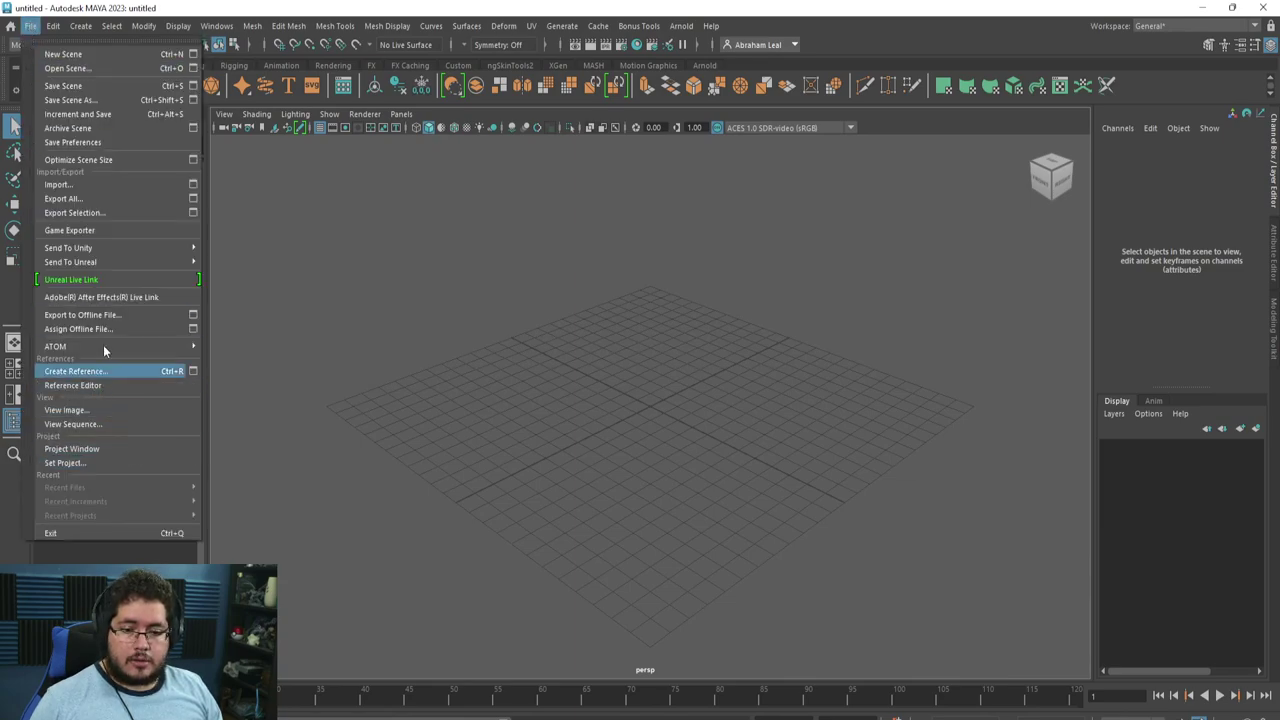
{"action": "left_click", "coordinate": [67, 68]}
{"action": "left_click", "coordinate": [884, 187]}
{"action": "left_click", "coordinate": [884, 187]}
{"action": "left_click", "coordinate": [884, 187]}
{"action": "left_click", "coordinate": [884, 187]}
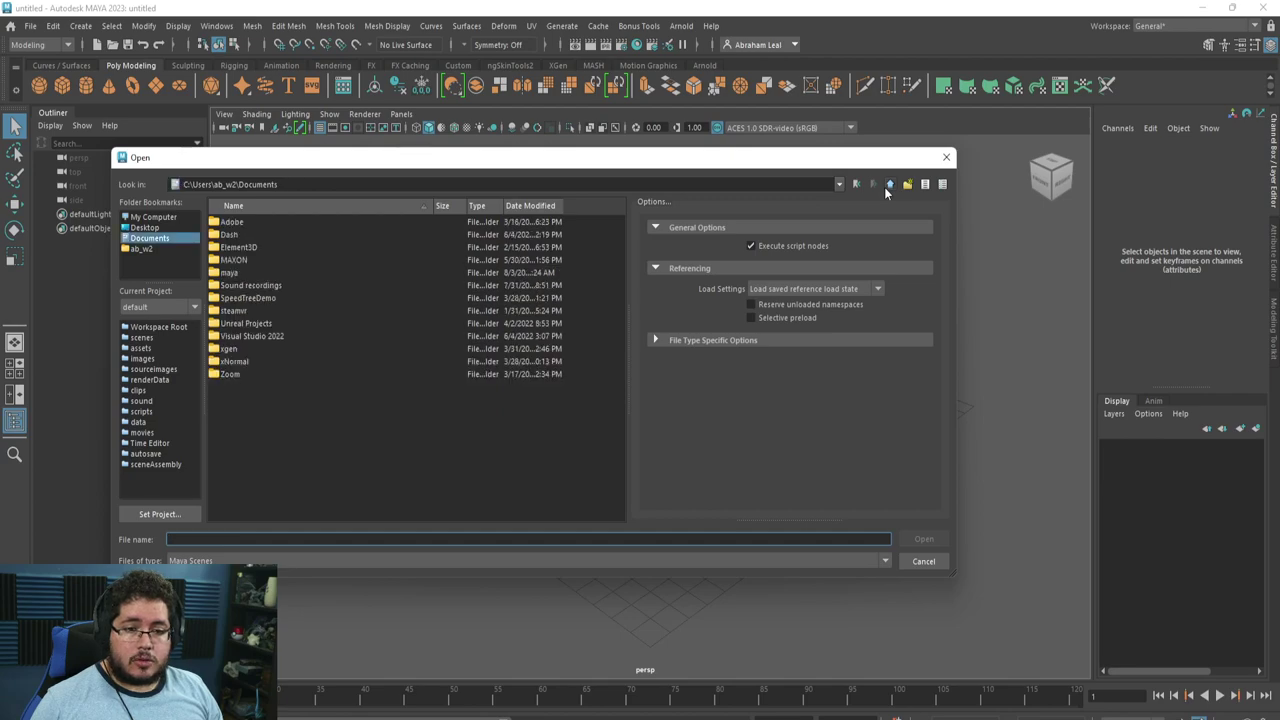
{"action": "left_click", "coordinate": [163, 218]}
{"action": "double_click", "coordinate": [247, 235]}
{"action": "double_click", "coordinate": [246, 220]}
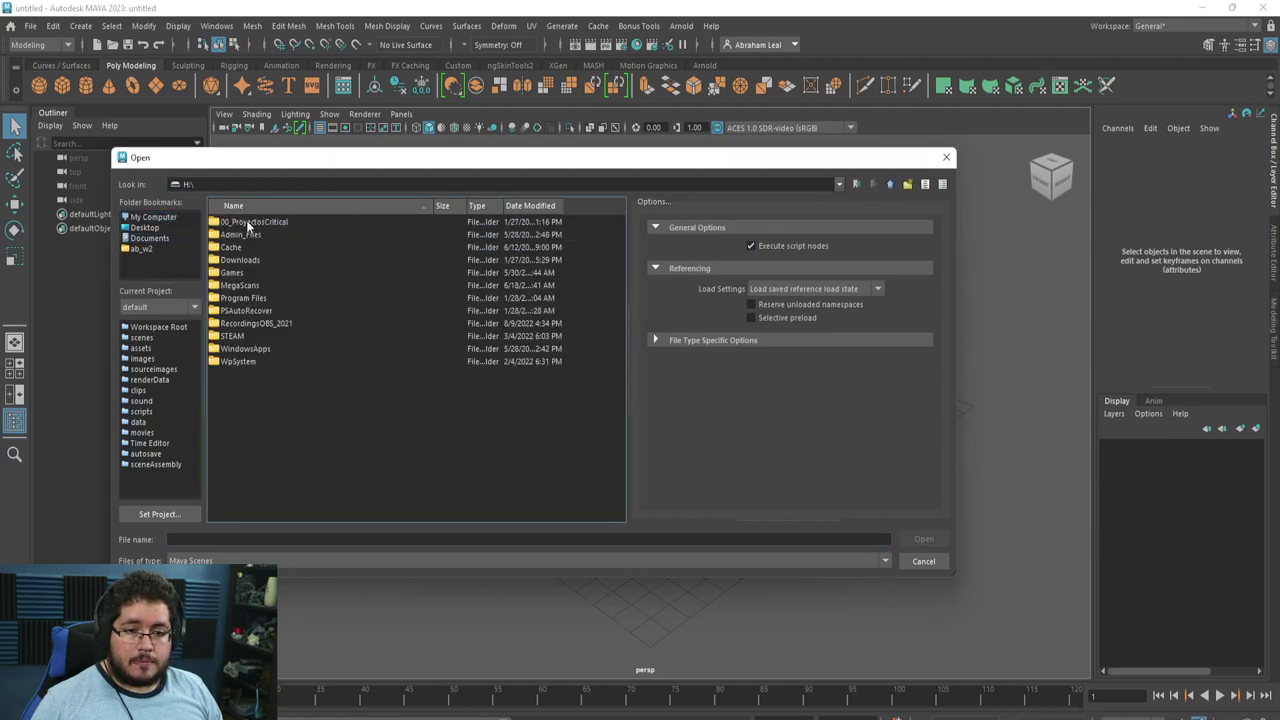
{"action": "double_click", "coordinate": [236, 233]}
{"action": "left_click", "coordinate": [250, 451]}
{"action": "double_click", "coordinate": [250, 451]}
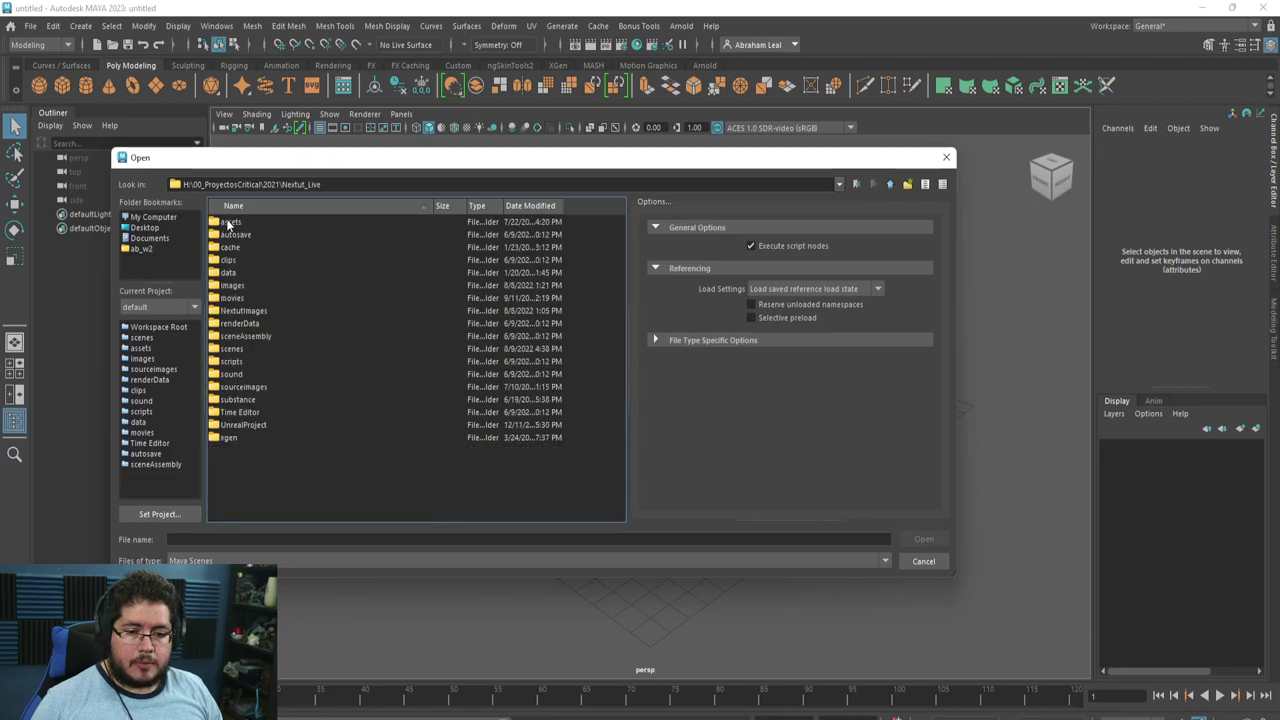
{"action": "double_click", "coordinate": [236, 349]}
{"action": "double_click", "coordinate": [234, 266]}
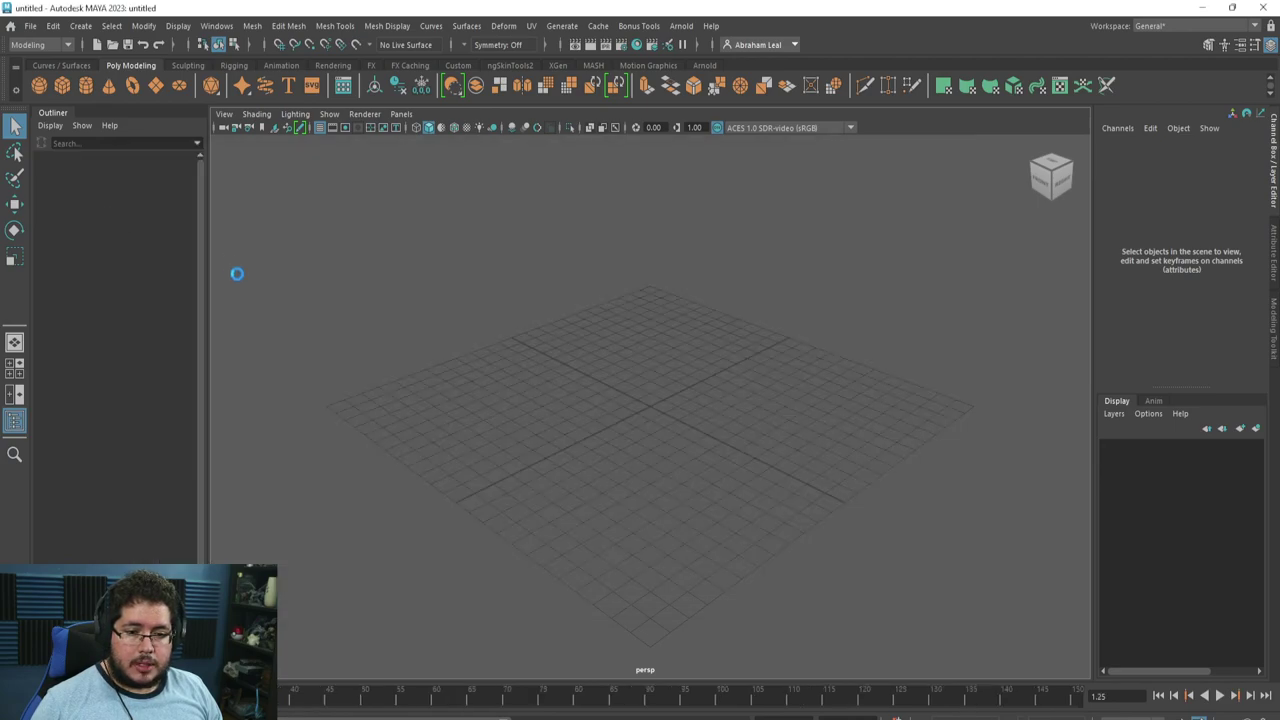
Select ADDAX_Horns_low, open its UVs in the UV Editor and select all of its shells
{"action": "left_click", "coordinate": [660, 375]}
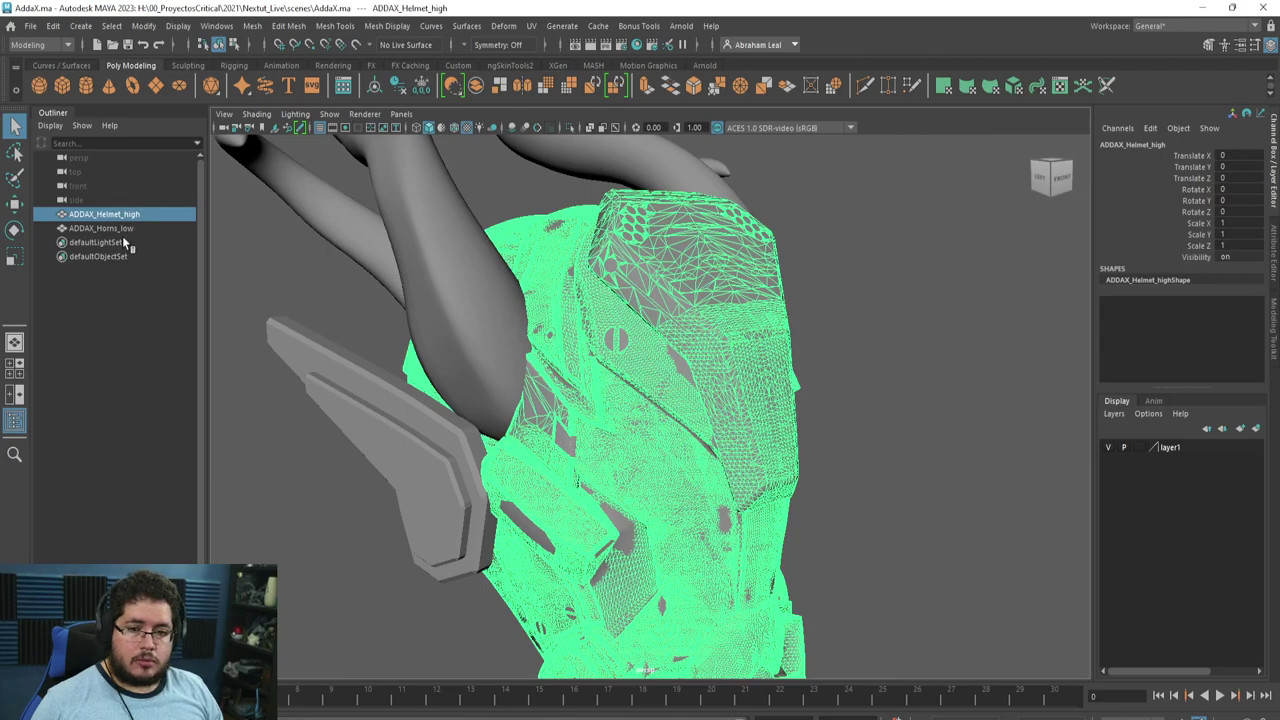
{"action": "left_click", "coordinate": [120, 228]}
{"action": "left_click", "coordinate": [531, 25]}
{"action": "left_click", "coordinate": [560, 51]}
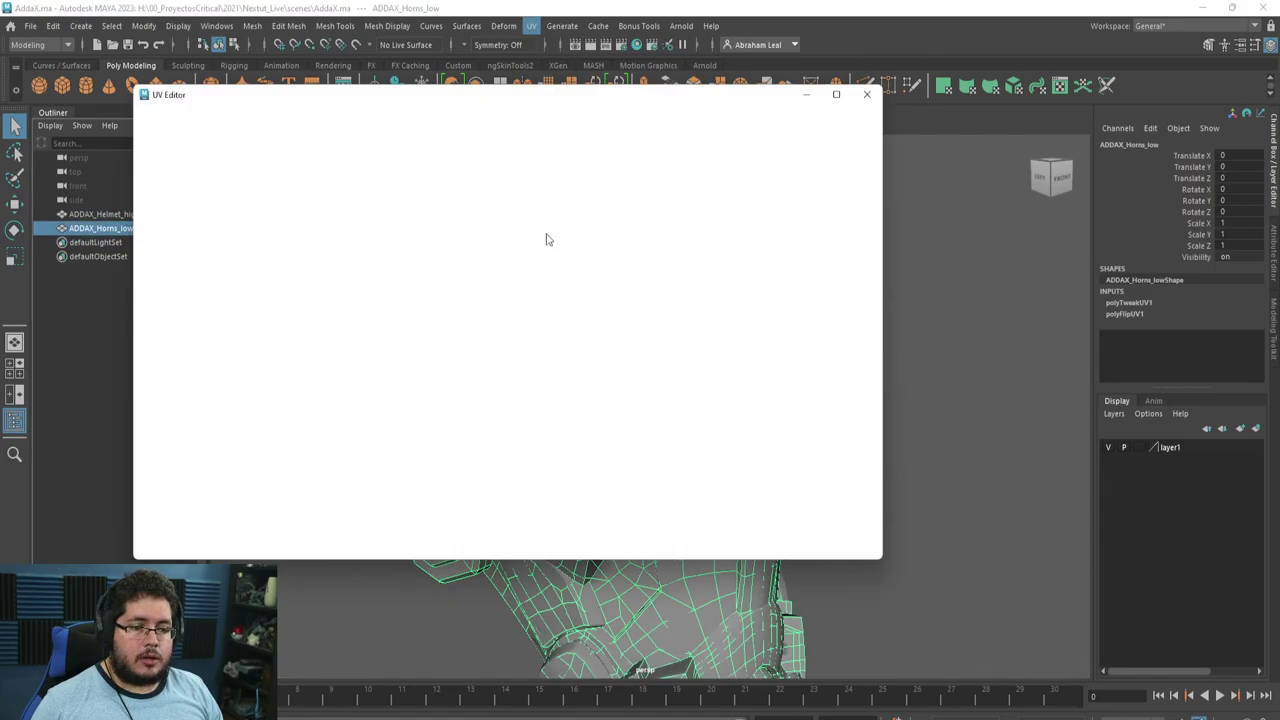
{"action": "left_click_drag", "start_coordinate": [340, 208], "coordinate": [748, 580]}
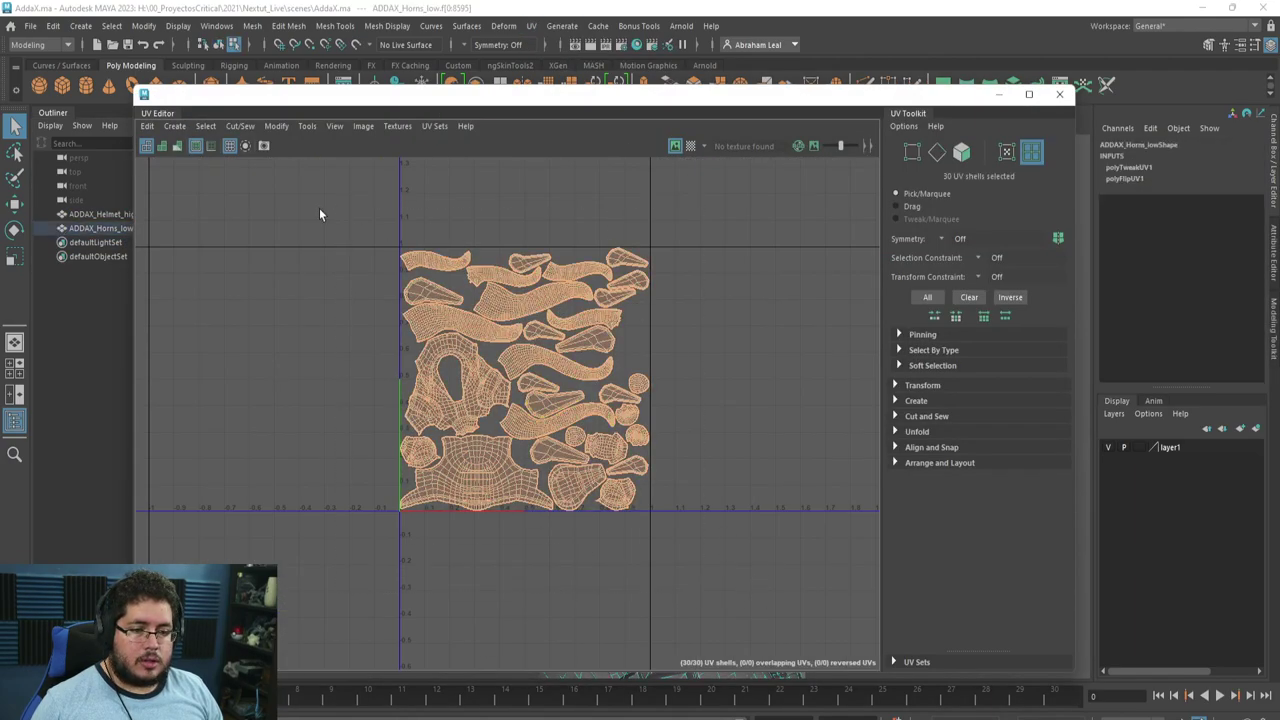
Lay out all selected shells across four tiles in U and one in V, then clear the selection
{"action": "left_click", "coordinate": [305, 125]}
{"action": "left_click", "coordinate": [397, 339]}
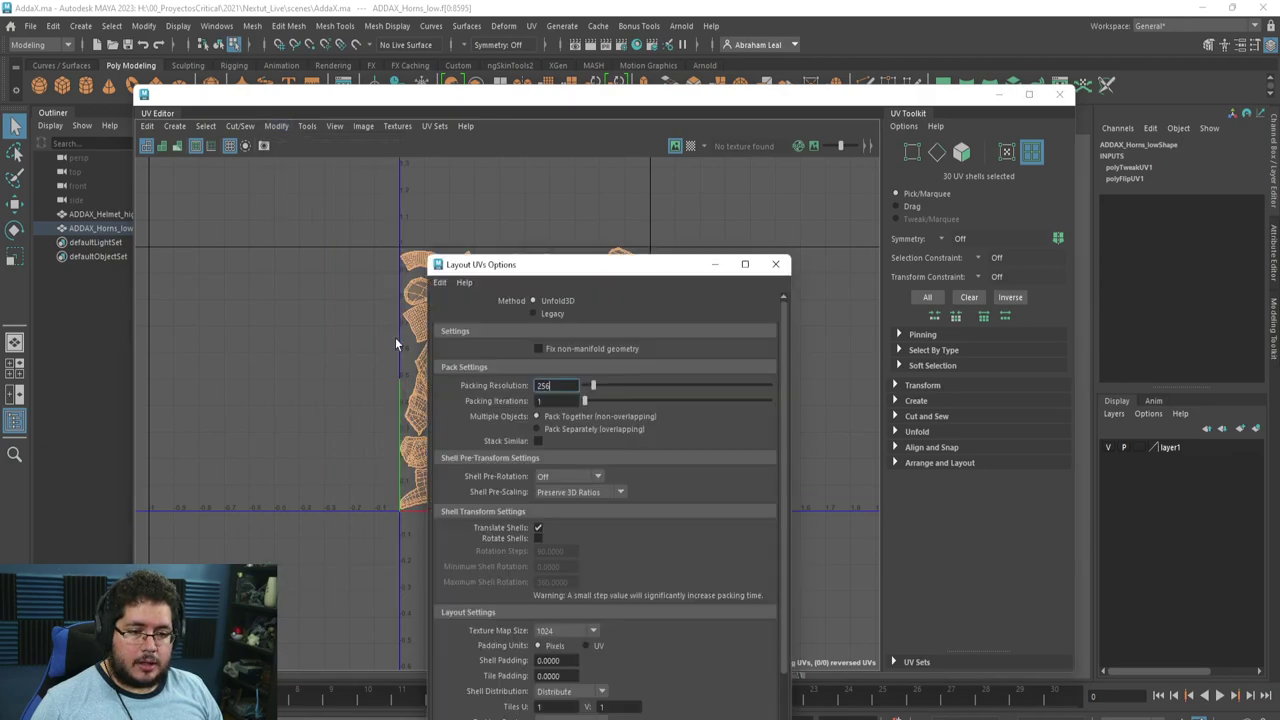
{"action": "left_click_drag", "start_coordinate": [589, 277], "coordinate": [454, 169]}
{"action": "scroll", "coordinate": [443, 537], "scroll_direction": "down", "scroll_amount": 2}
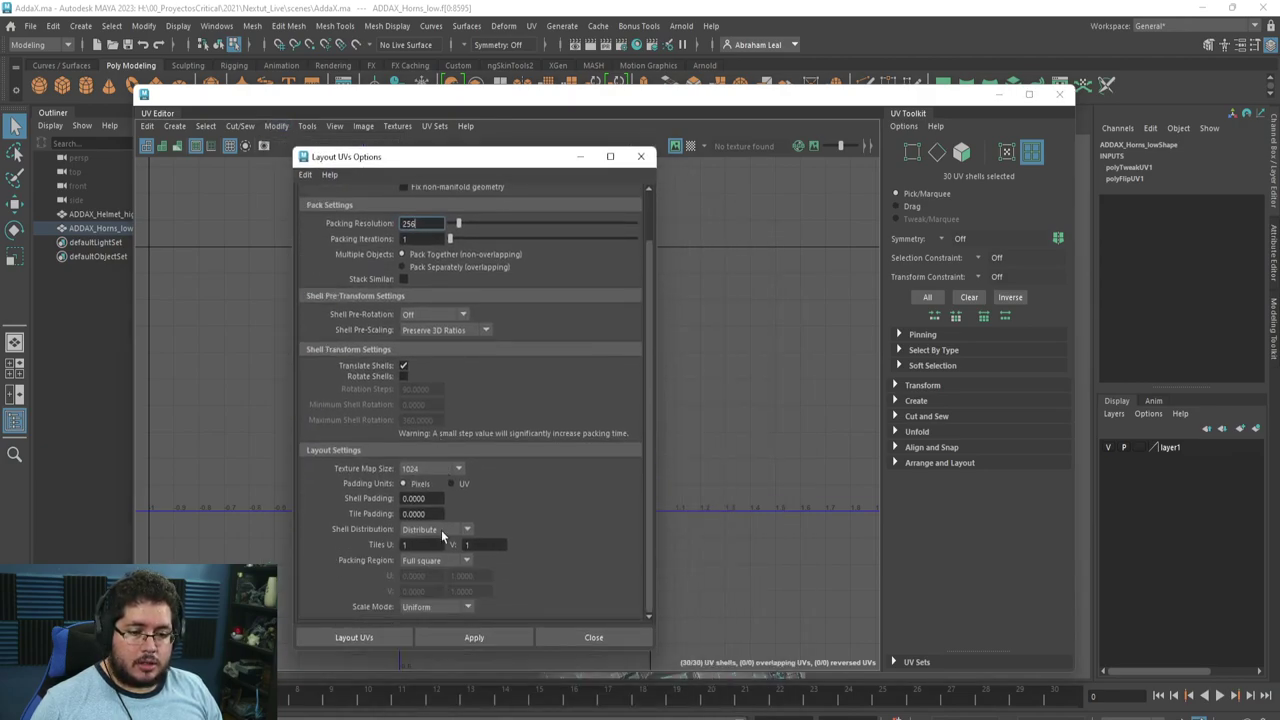
{"action": "left_click", "coordinate": [423, 556]}
{"action": "left_click_drag", "start_coordinate": [410, 545], "coordinate": [376, 540]}
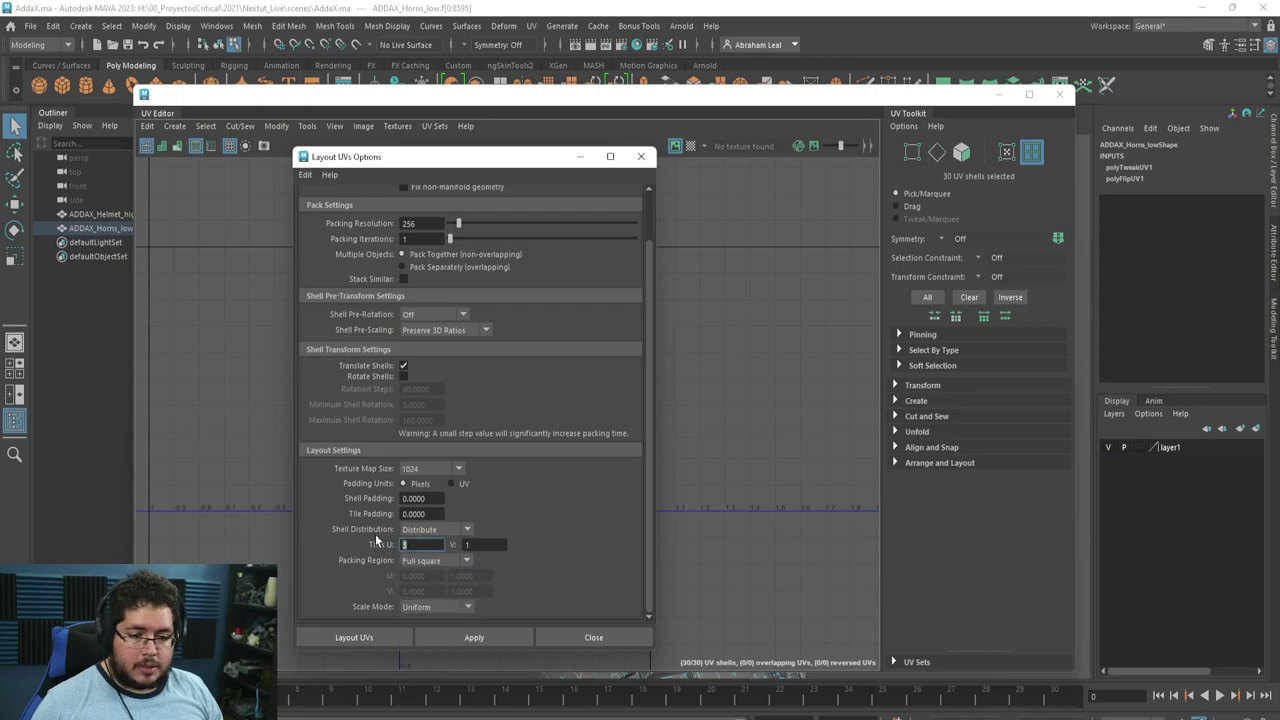
{"action": "left_click", "coordinate": [472, 641]}
{"action": "left_click", "coordinate": [751, 553]}
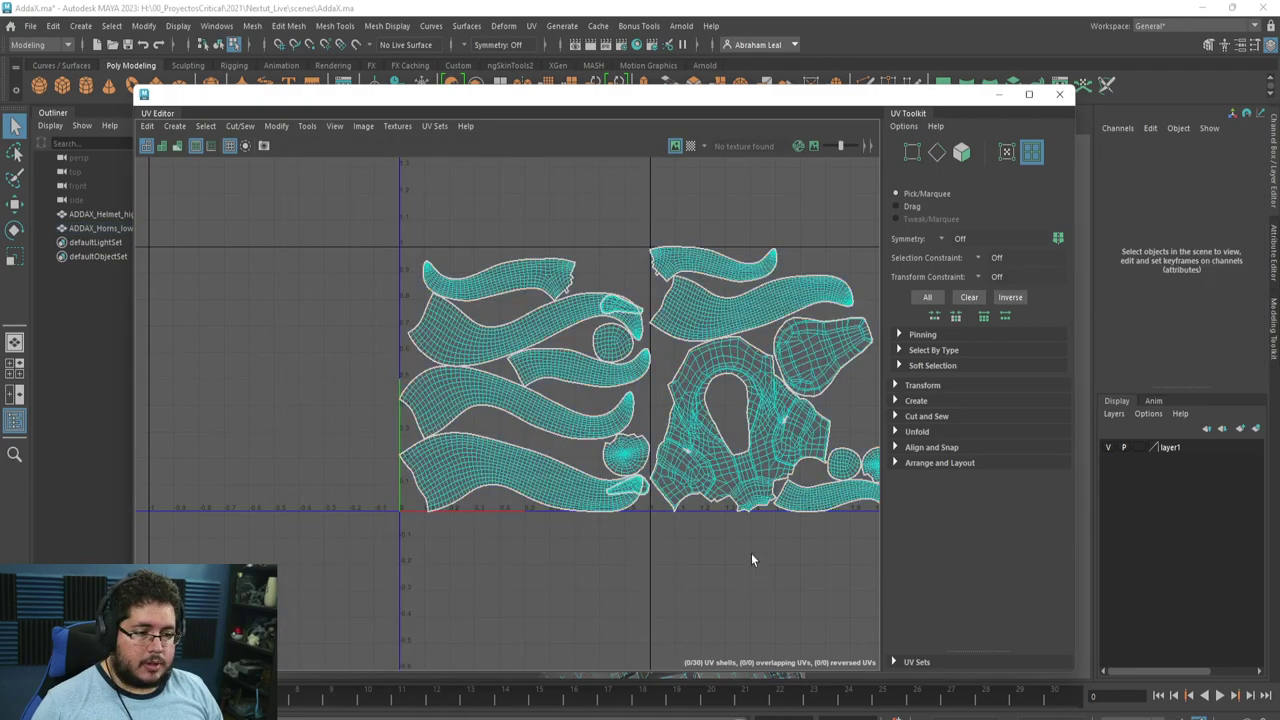
Examine the shells in each UV tile for overlaps and unused space
{"action": "scroll", "coordinate": [467, 430], "scroll_direction": "up", "scroll_amount": 6}
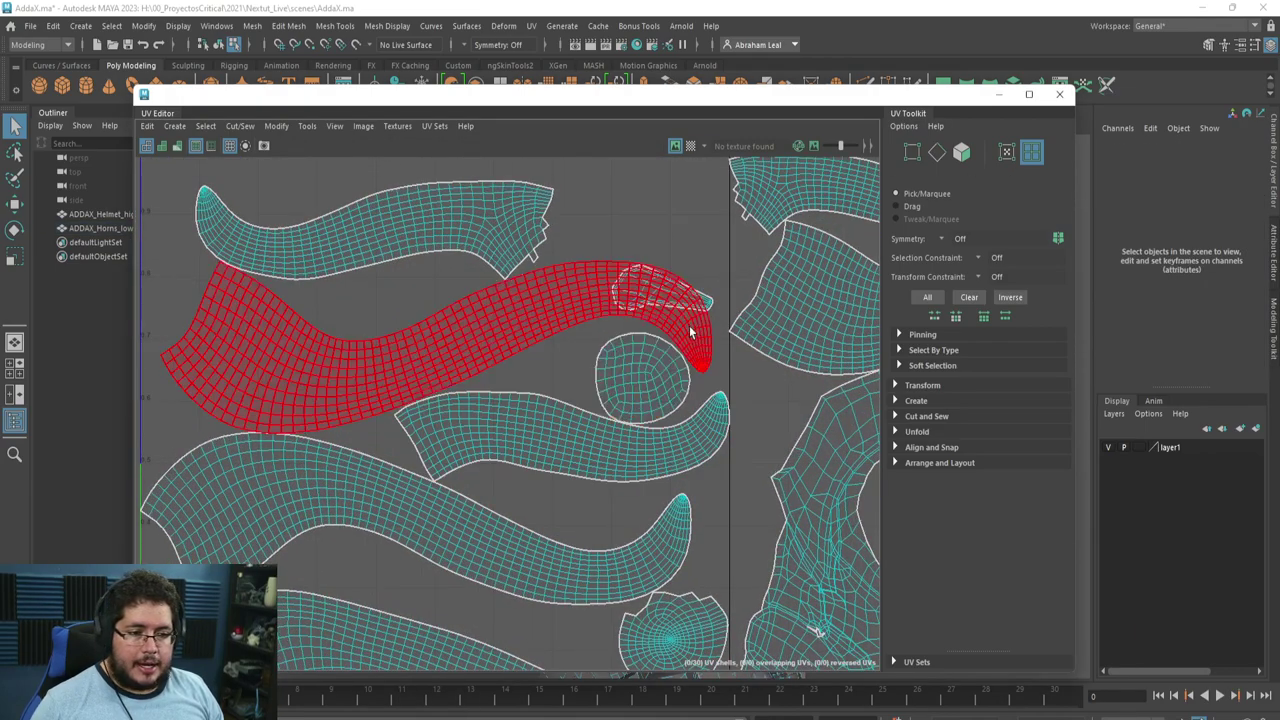
{"action": "left_click", "coordinate": [704, 298]}
{"action": "scroll", "coordinate": [705, 300], "scroll_direction": "down", "scroll_amount": 8}
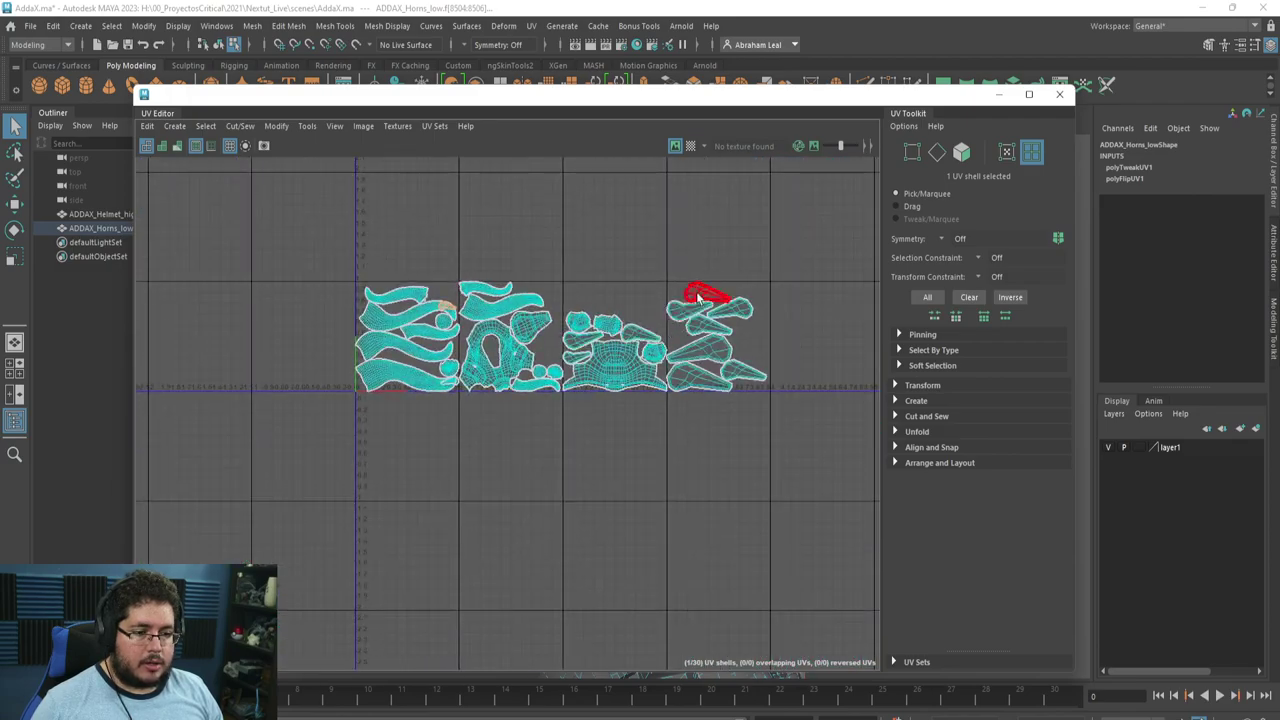
{"action": "left_click_drag", "start_coordinate": [800, 245], "coordinate": [291, 490]}
{"action": "scroll", "coordinate": [488, 354], "scroll_direction": "up", "scroll_amount": 6}
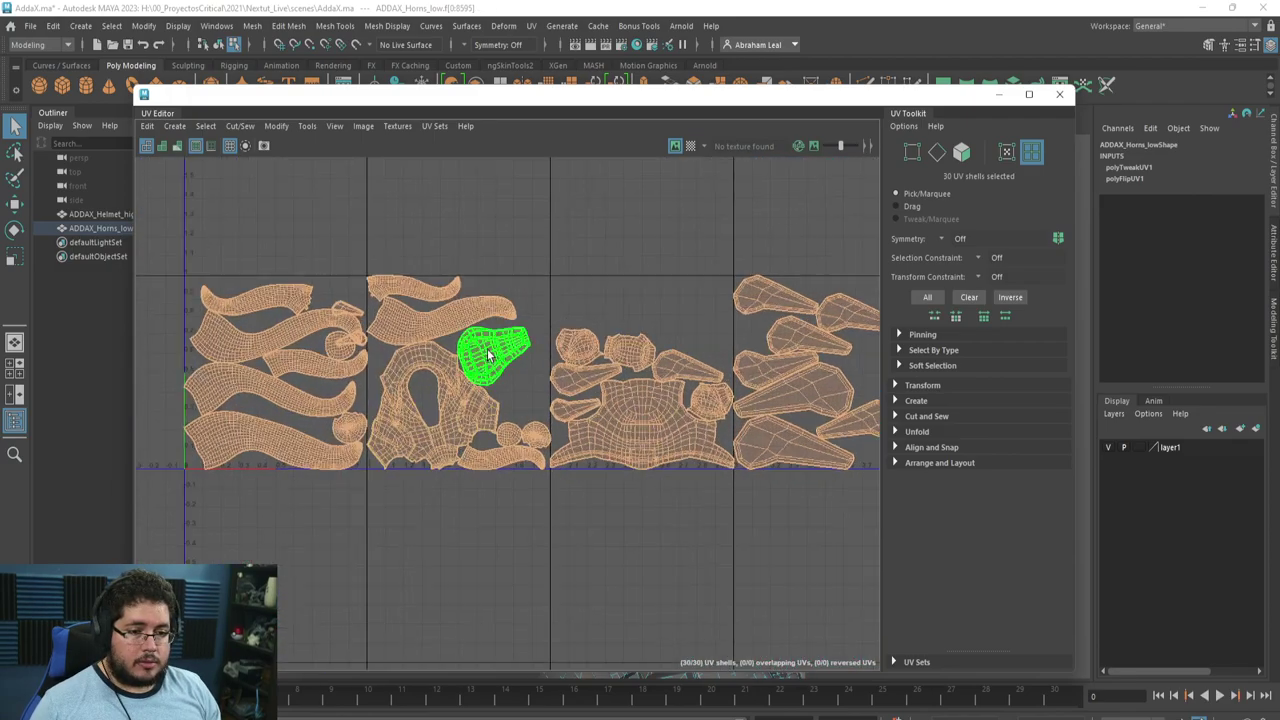
{"action": "left_click", "coordinate": [756, 268]}
{"action": "middle_click_drag", "start_coordinate": [764, 390], "coordinate": [260, 385], "text": "alt"}
{"action": "right_click_drag", "start_coordinate": [260, 385], "coordinate": [631, 286], "text": "alt"}
{"action": "middle_click_drag", "start_coordinate": [420, 347], "coordinate": [968, 482], "text": "alt"}
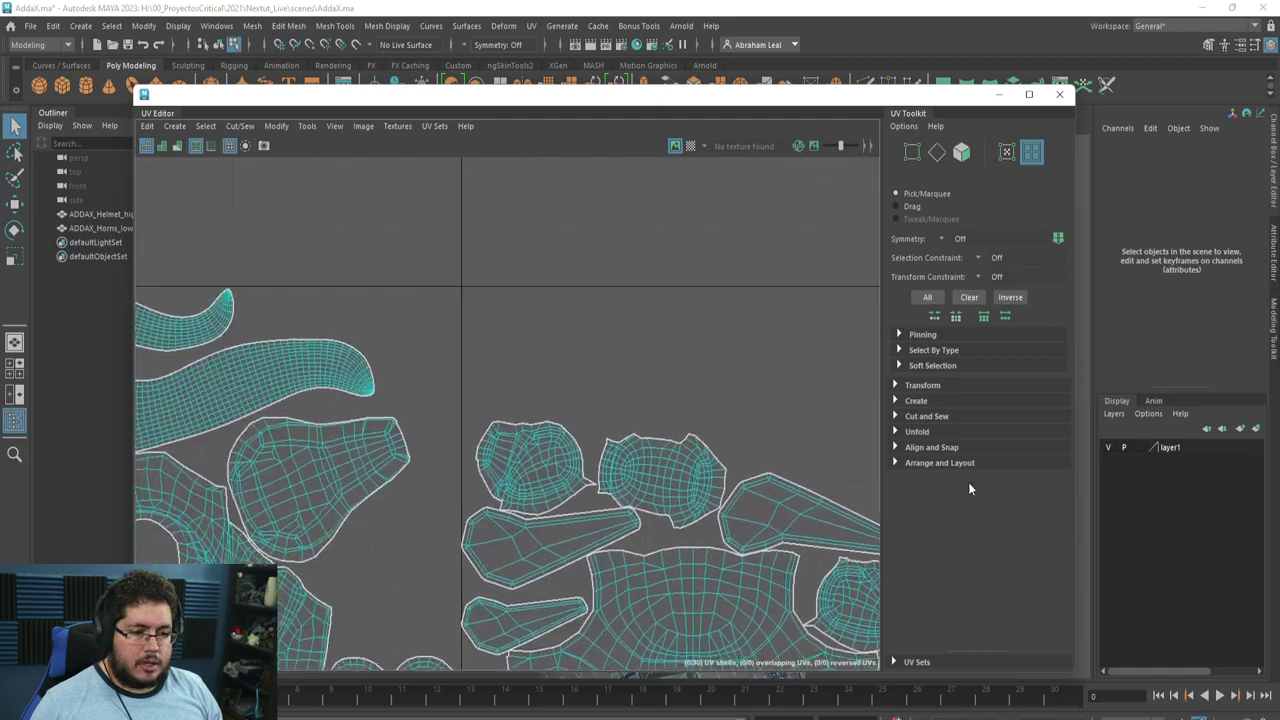
Select the two small ear shells that overlap the horn shells near the edge of the first UV tile
{"action": "right_click_drag", "start_coordinate": [840, 455], "coordinate": [522, 396], "text": "alt"}
{"action": "scroll", "coordinate": [522, 400], "scroll_direction": "up", "scroll_amount": 6}
{"action": "left_click", "coordinate": [398, 337]}
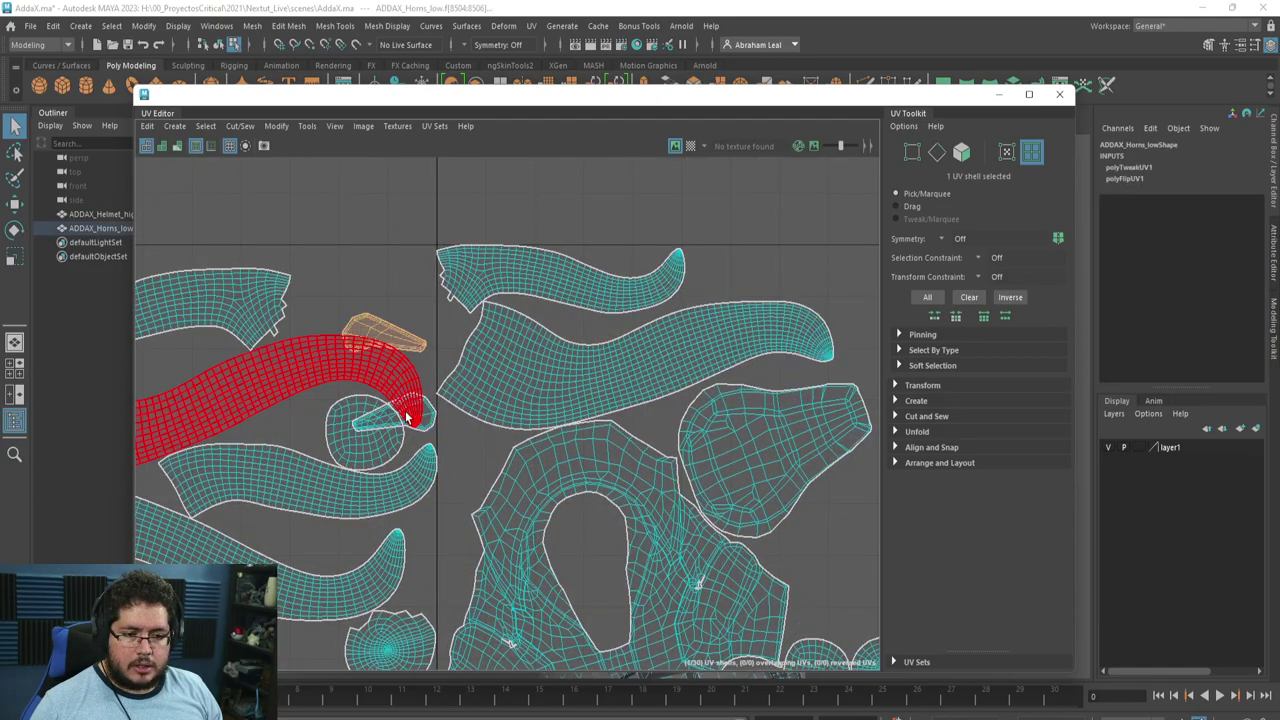
{"action": "left_click", "coordinate": [428, 416], "text": "shift"}
{"action": "scroll", "coordinate": [430, 416], "scroll_direction": "down", "scroll_amount": 3}
{"action": "scroll", "coordinate": [601, 426], "scroll_direction": "down", "scroll_amount": 4}
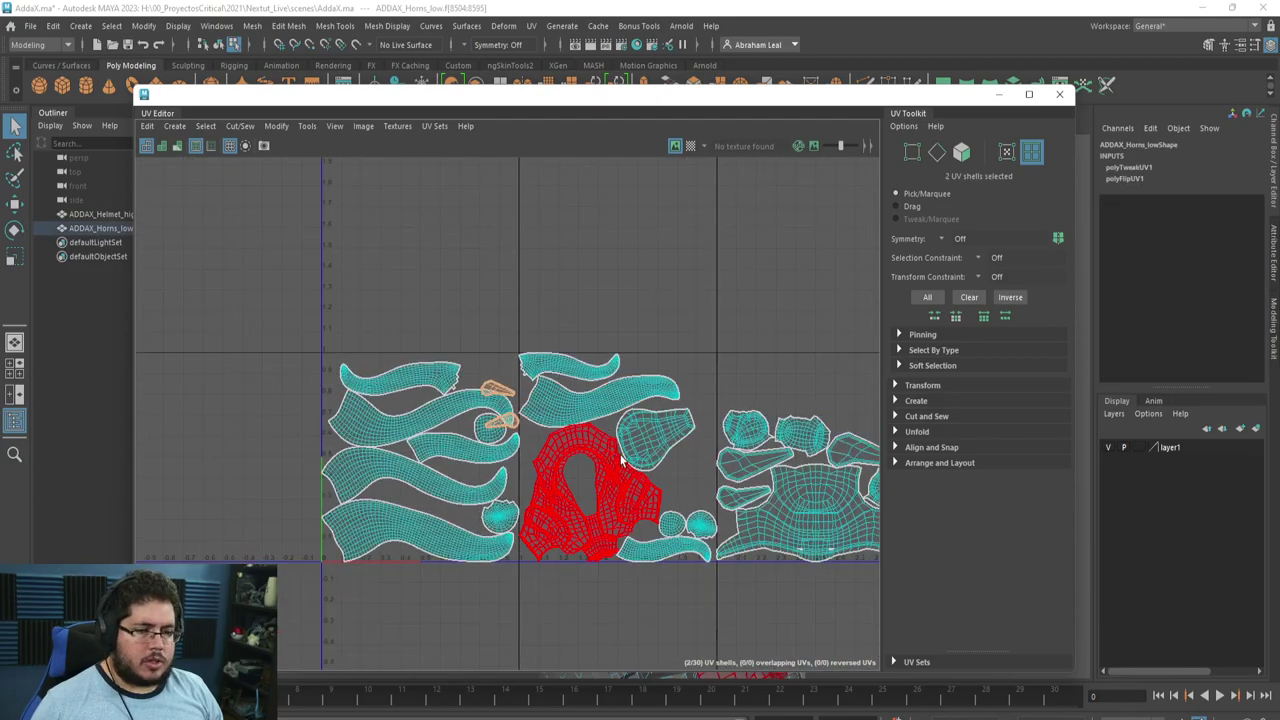
{"action": "middle_click_drag", "start_coordinate": [632, 462], "coordinate": [478, 374], "text": "alt"}
{"action": "scroll", "coordinate": [478, 374], "scroll_direction": "up", "scroll_amount": 1}
{"action": "scroll", "coordinate": [620, 422], "scroll_direction": "down", "scroll_amount": 1}
{"action": "middle_click_drag", "start_coordinate": [590, 411], "coordinate": [600, 437], "text": "alt"}
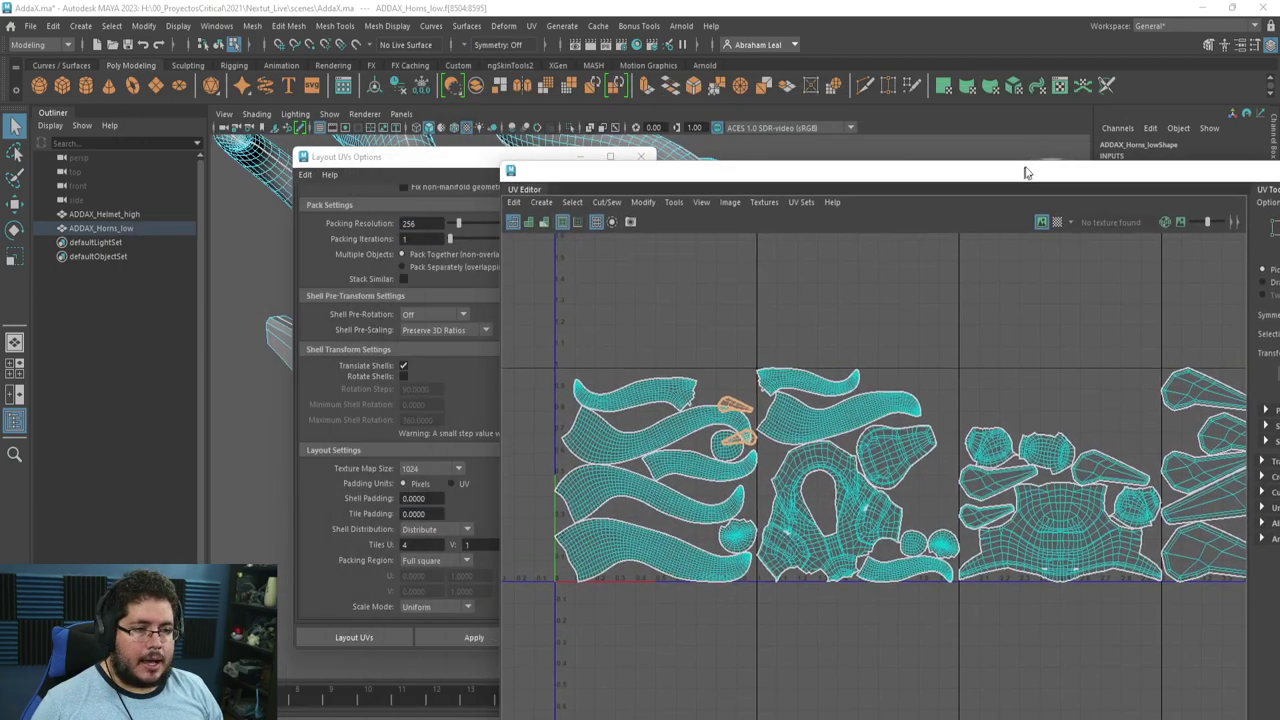
Move the UV Editor clear of the model and display the checker map on the UVs
{"action": "left_click_drag", "start_coordinate": [645, 182], "coordinate": [538, 182]}
{"action": "left_click", "coordinate": [527, 179]}
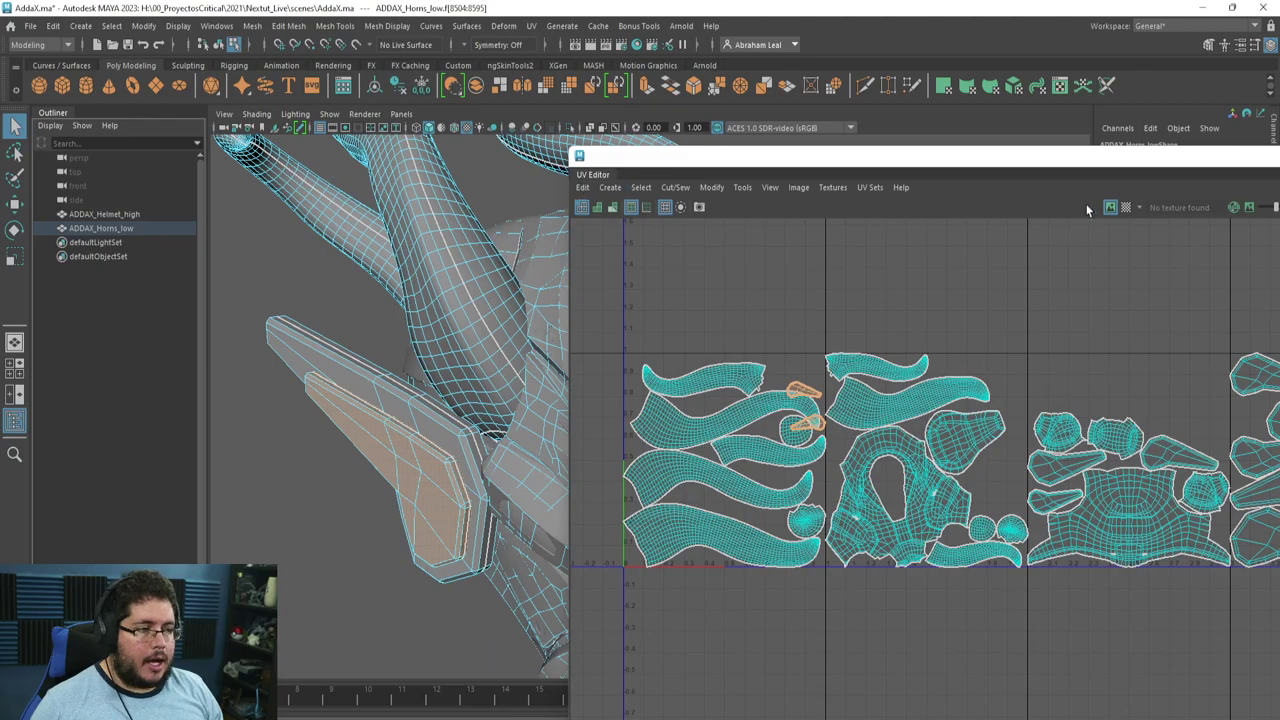
{"action": "left_click", "coordinate": [1124, 207]}
{"action": "scroll", "coordinate": [787, 428], "scroll_direction": "up", "scroll_amount": 1}
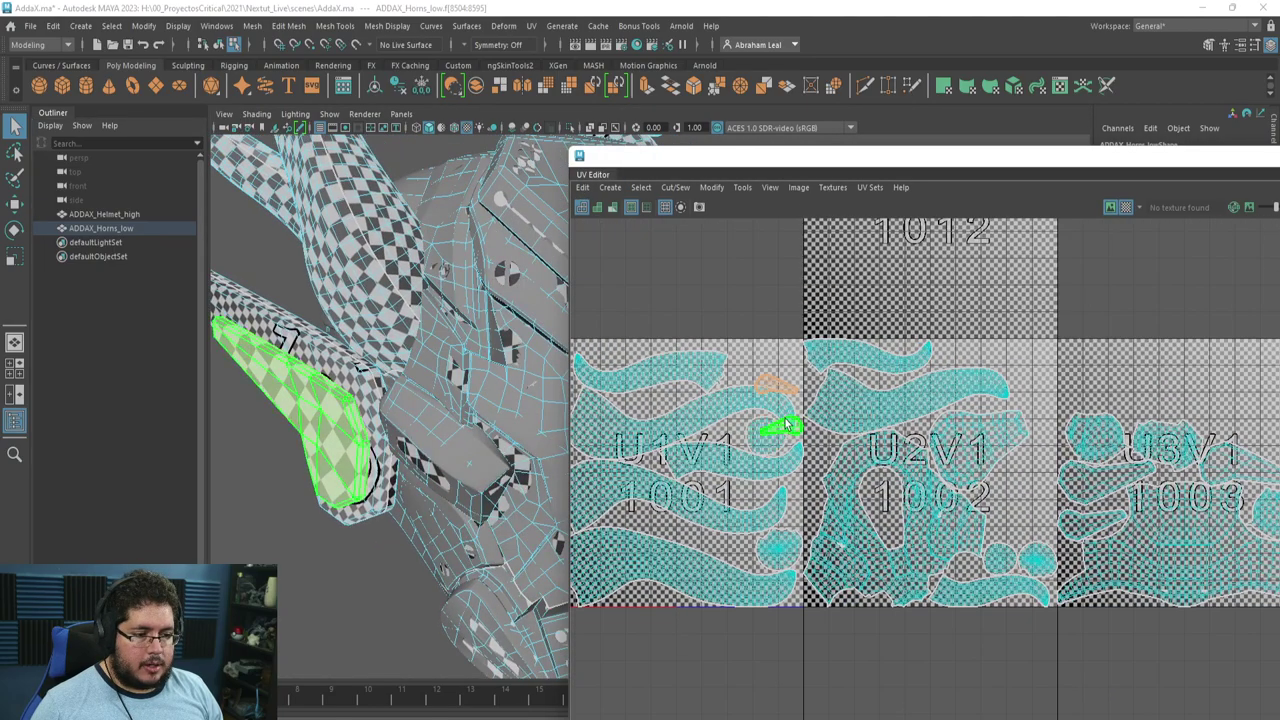
Move the two selected ear shells from the first tile into the empty space of the third tile
{"action": "key", "text": "w"}
{"action": "left_click_drag", "start_coordinate": [779, 406], "coordinate": [896, 416]}
{"action": "middle_click_drag", "start_coordinate": [541, 456], "coordinate": [401, 432], "text": "alt"}
{"action": "middle_click_drag", "start_coordinate": [765, 446], "coordinate": [753, 448], "text": "alt"}
{"action": "scroll", "coordinate": [753, 449], "scroll_direction": "down", "scroll_amount": 3}
{"action": "key", "text": "w"}
{"action": "left_click_drag", "start_coordinate": [760, 425], "coordinate": [1048, 419]}
{"action": "left_click", "coordinate": [991, 451]}
{"action": "left_click", "coordinate": [982, 465]}
{"action": "left_click", "coordinate": [782, 344]}
Select all shells and lay them out again with a 4096 texture map size and 10-pixel tile padding across the four tiles
{"action": "scroll", "coordinate": [778, 345], "scroll_direction": "down", "scroll_amount": 2}
{"action": "right_click_drag", "start_coordinate": [778, 345], "coordinate": [722, 326]}
{"action": "left_click_drag", "start_coordinate": [641, 291], "coordinate": [1143, 562]}
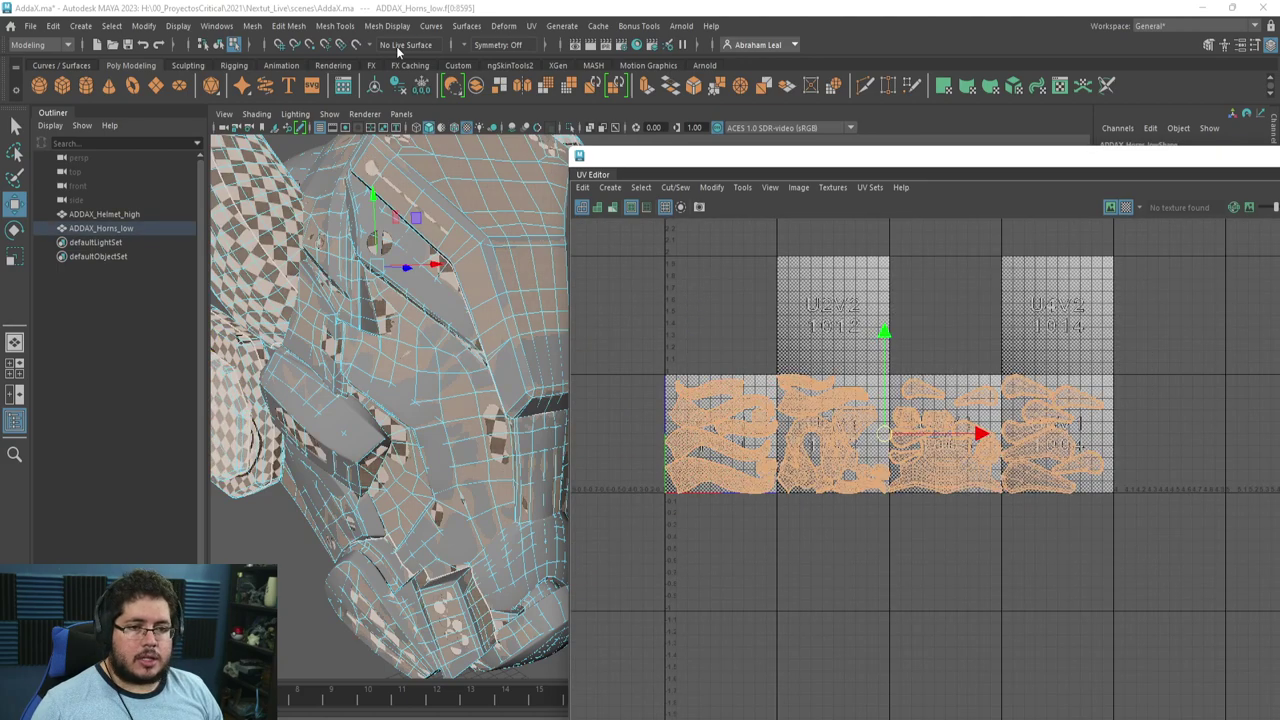
{"action": "left_click", "coordinate": [711, 187]}
{"action": "left_click", "coordinate": [832, 384]}
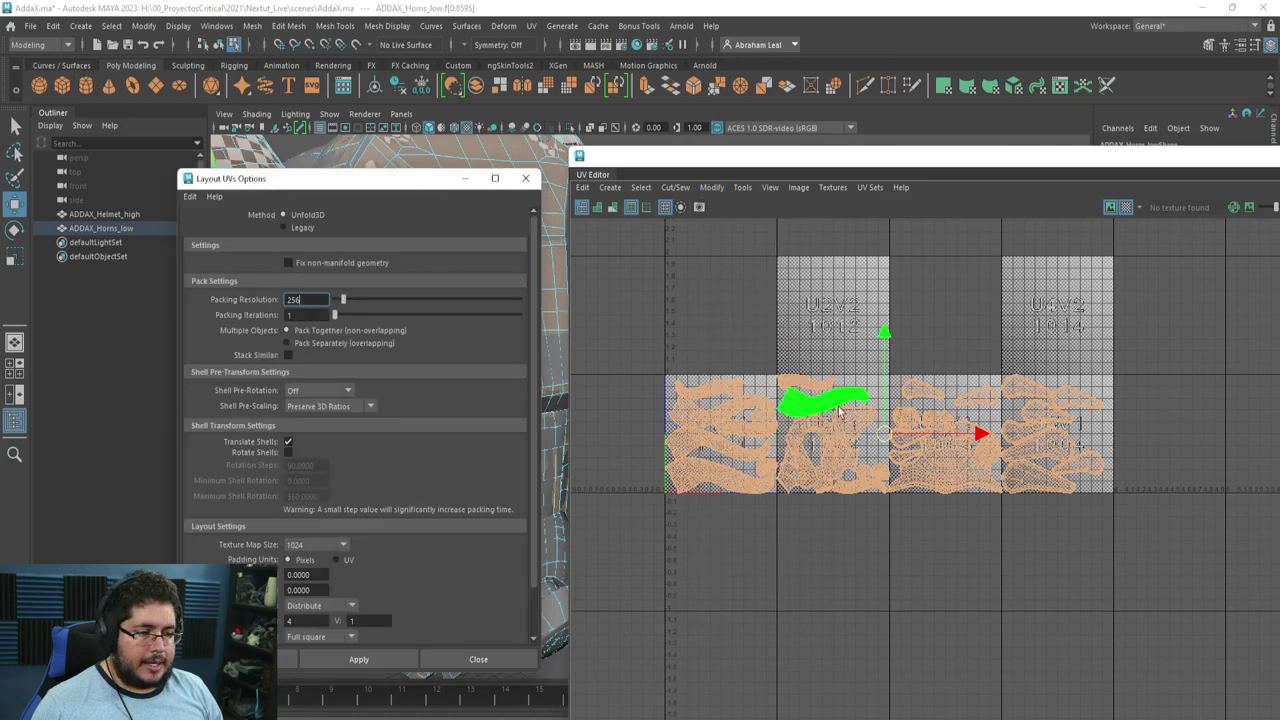
{"action": "scroll", "coordinate": [312, 515], "scroll_direction": "down", "scroll_amount": 2}
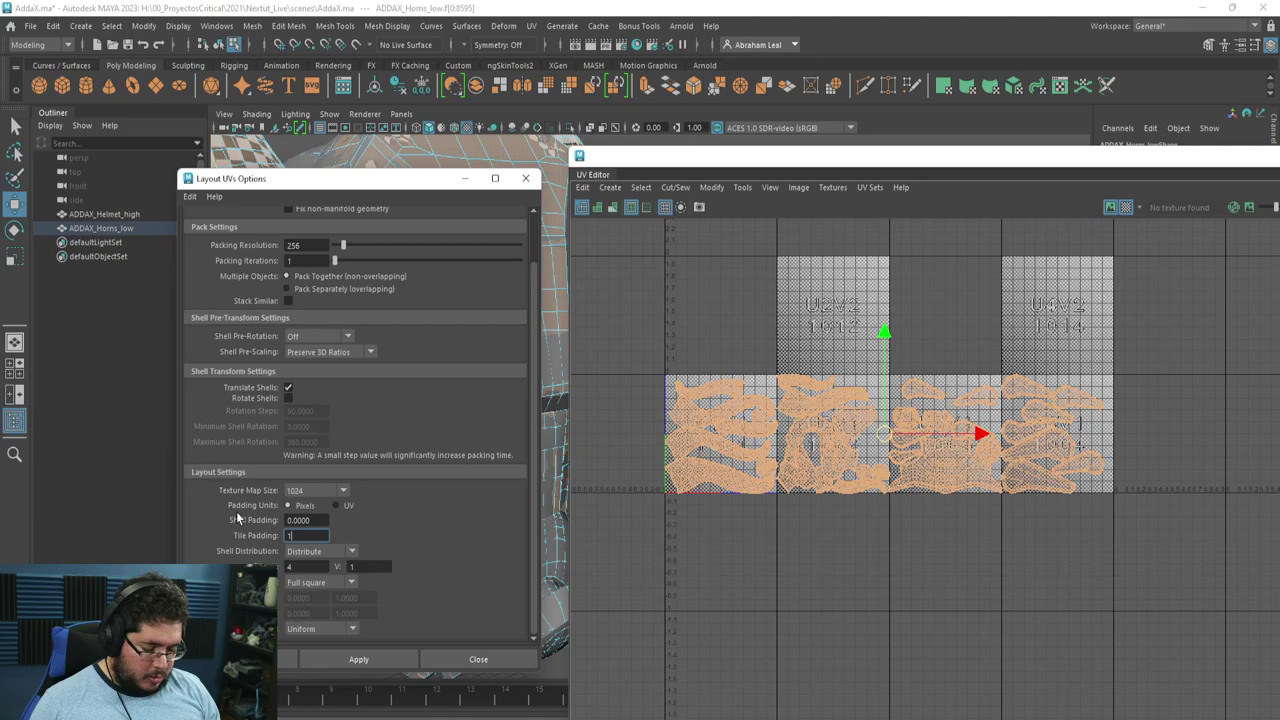
{"action": "left_click", "coordinate": [316, 490]}
{"action": "left_click", "coordinate": [310, 552]}
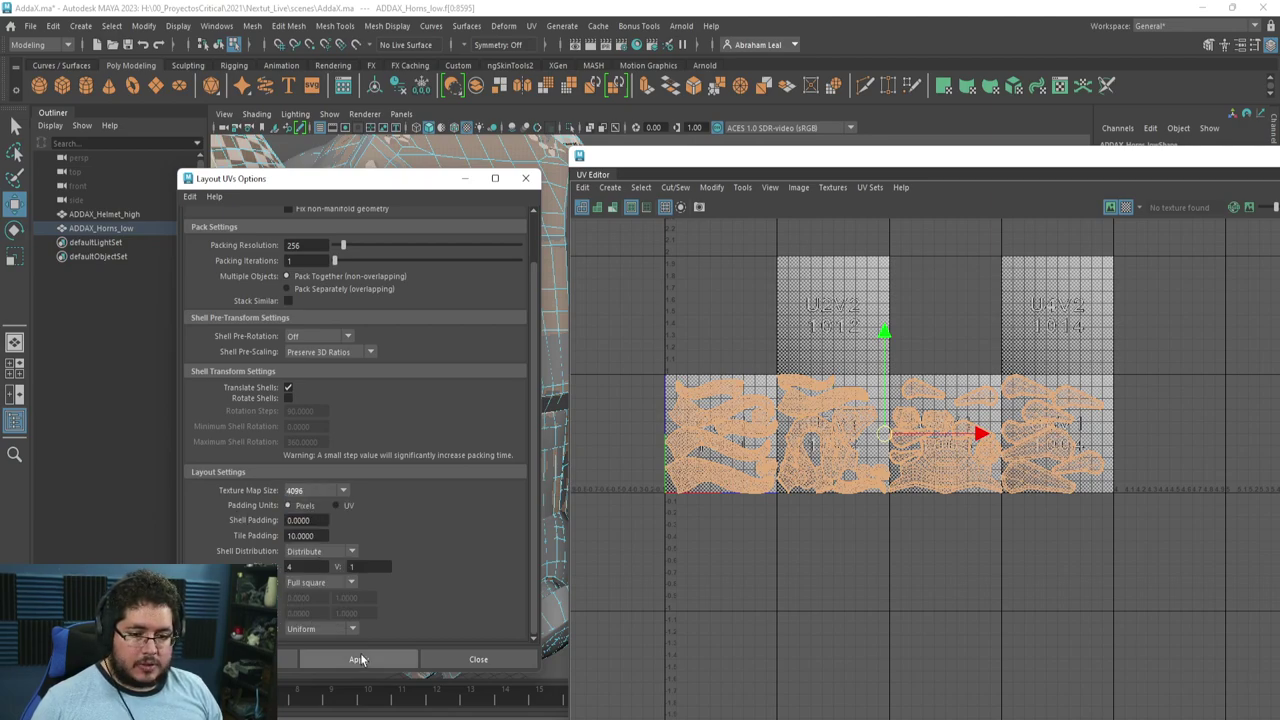
{"action": "left_click", "coordinate": [358, 659]}
Select the two small ear shells overlapping the horn shells in the first tile and move them over to the third tile
{"action": "scroll", "coordinate": [800, 500], "scroll_direction": "up", "scroll_amount": 5}
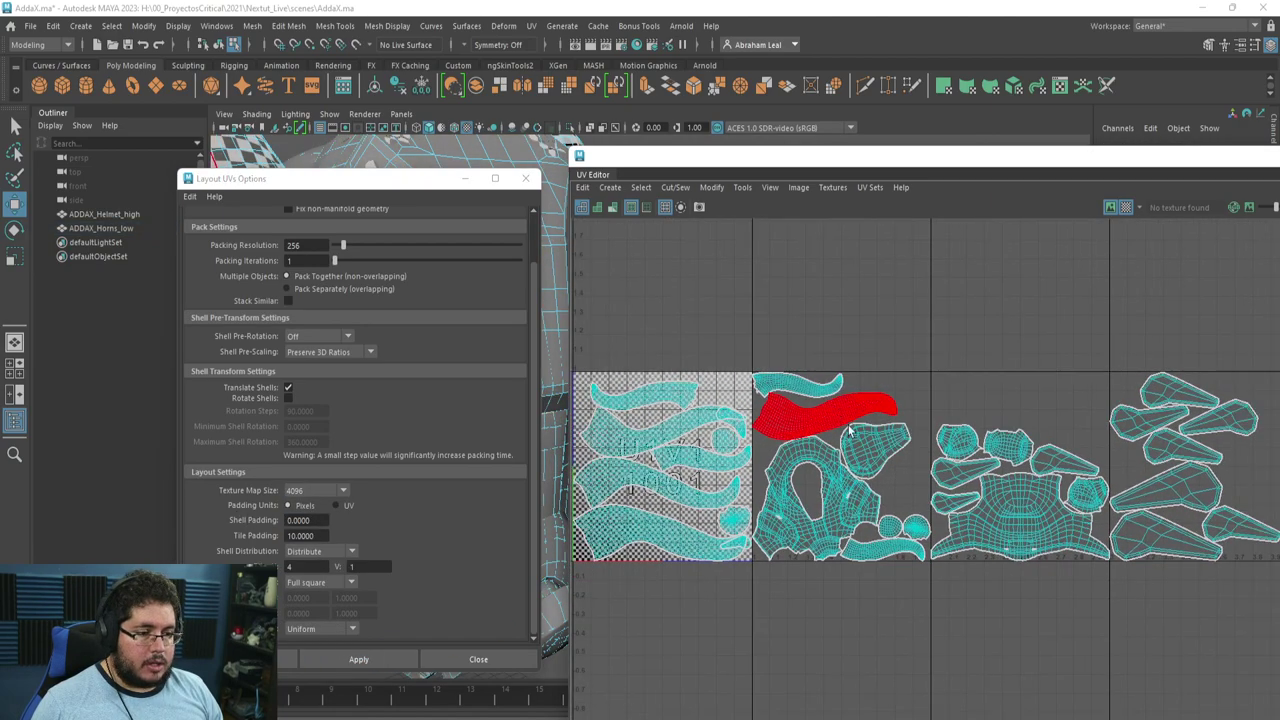
{"action": "scroll", "coordinate": [828, 463], "scroll_direction": "up", "scroll_amount": 6}
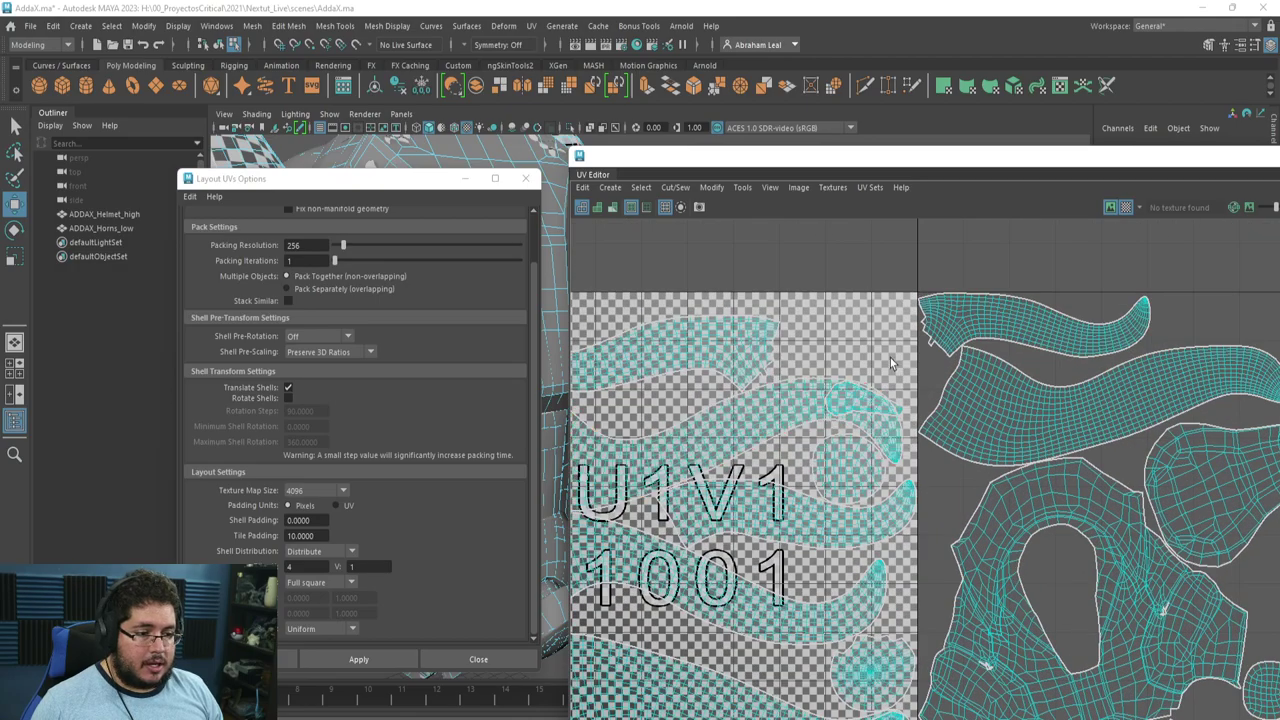
{"action": "left_click", "coordinate": [903, 412]}
{"action": "scroll", "coordinate": [895, 605], "scroll_direction": "down", "scroll_amount": 5}
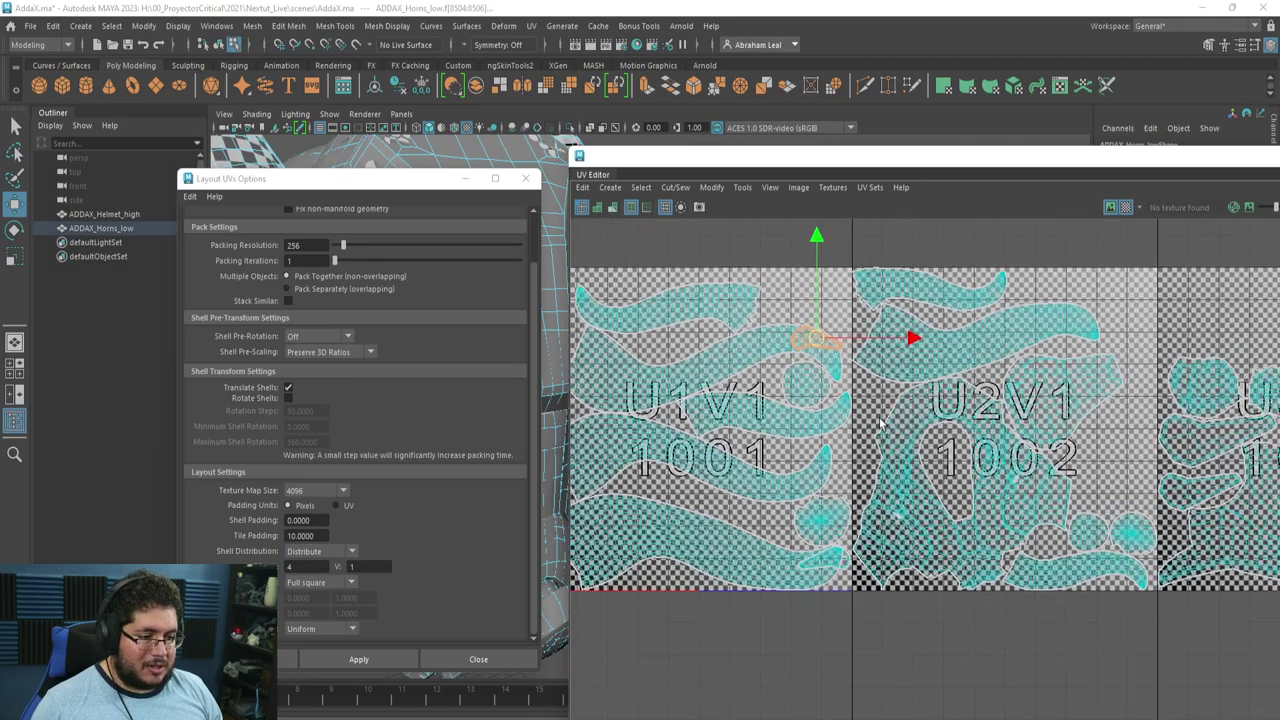
{"action": "left_click", "coordinate": [872, 547], "text": "shift"}
{"action": "scroll", "coordinate": [965, 464], "scroll_direction": "down", "scroll_amount": 1}
{"action": "middle_click_drag", "start_coordinate": [965, 464], "coordinate": [835, 461], "text": "alt"}
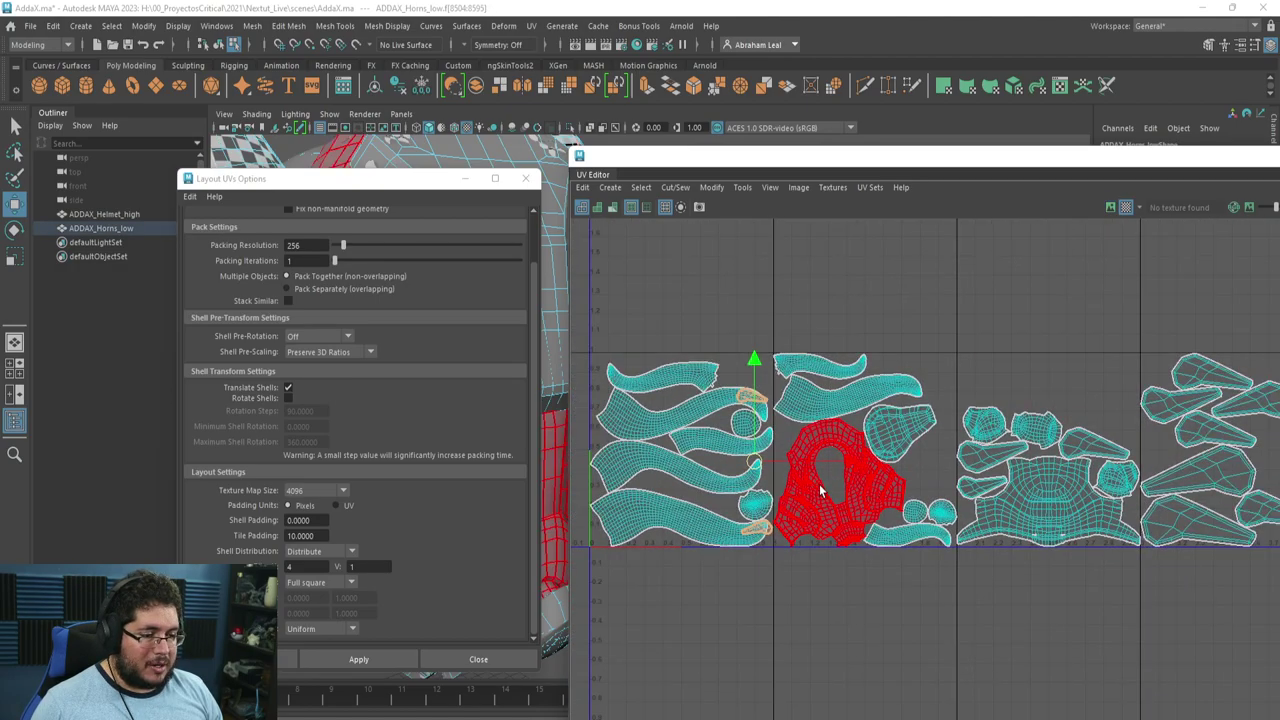
{"action": "key", "text": "r"}
{"action": "left_click_drag", "start_coordinate": [755, 462], "coordinate": [1017, 542]}
{"action": "key", "text": "w"}
{"action": "middle_click_drag", "start_coordinate": [1085, 646], "coordinate": [888, 561], "text": "alt"}
Arrange the two moved ear shells side by side in the empty space along the third tile's upper edge
{"action": "left_click", "coordinate": [809, 626]}
{"action": "left_click_drag", "start_coordinate": [821, 614], "coordinate": [889, 307]}
{"action": "left_click", "coordinate": [865, 247]}
{"action": "scroll", "coordinate": [702, 311], "scroll_direction": "up", "scroll_amount": 3}
{"action": "middle_click_drag", "start_coordinate": [702, 311], "coordinate": [800, 300], "text": "alt"}
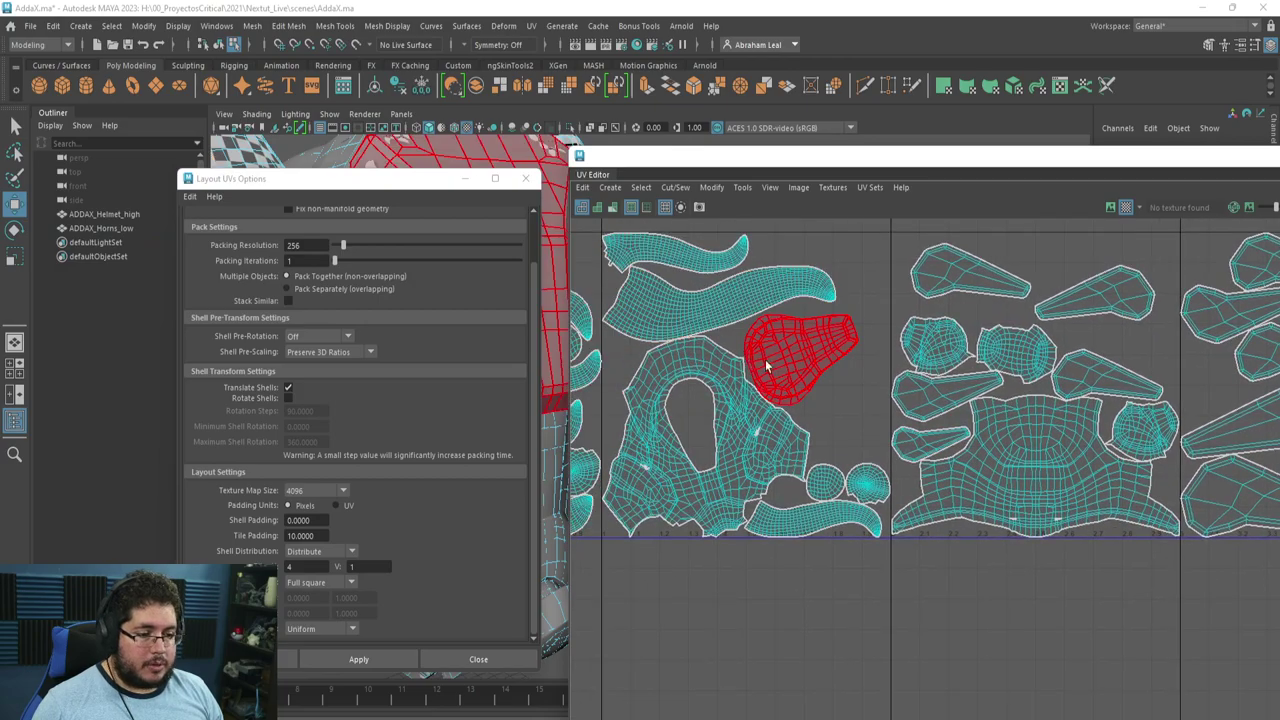
Close the Layout UVs options and the UV Editor, and select the ADDAX_Horns_low mesh in the viewport
{"action": "left_click", "coordinate": [526, 179]}
{"action": "left_click_drag", "start_coordinate": [720, 162], "coordinate": [636, 258]}
{"action": "left_click", "coordinate": [1195, 233]}
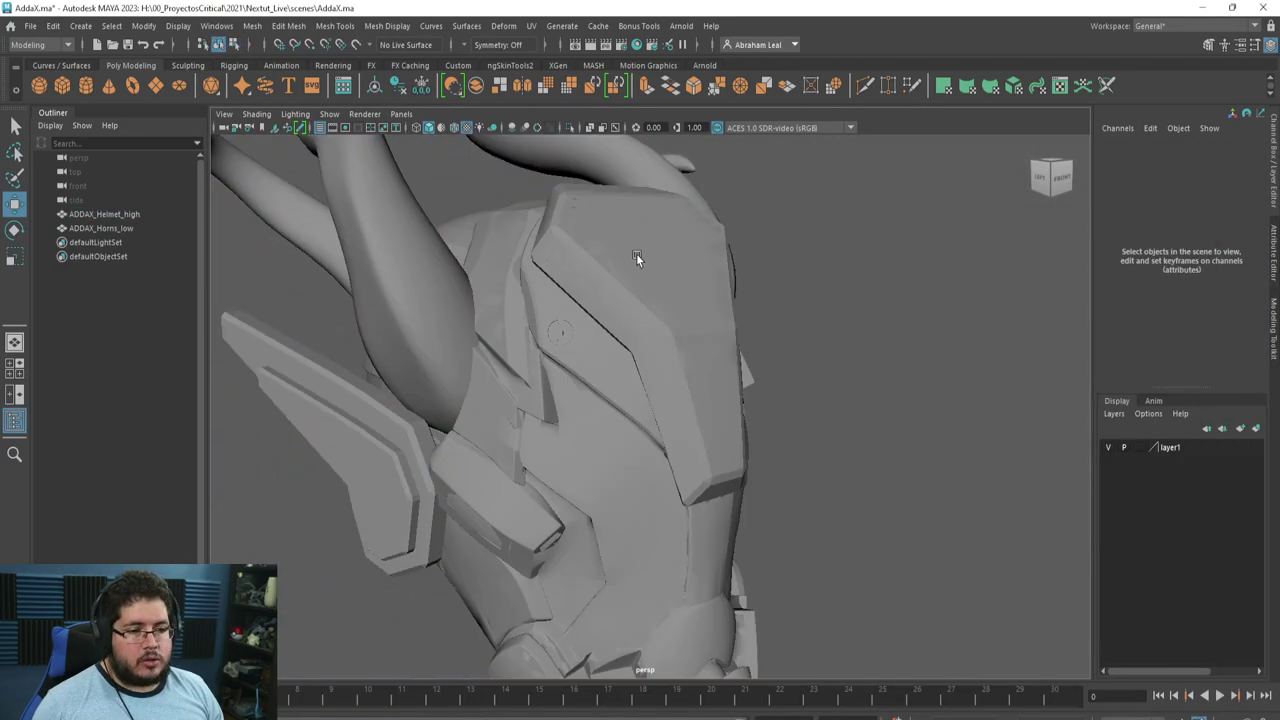
{"action": "left_click", "coordinate": [636, 258]}
{"action": "left_click", "coordinate": [418, 428]}
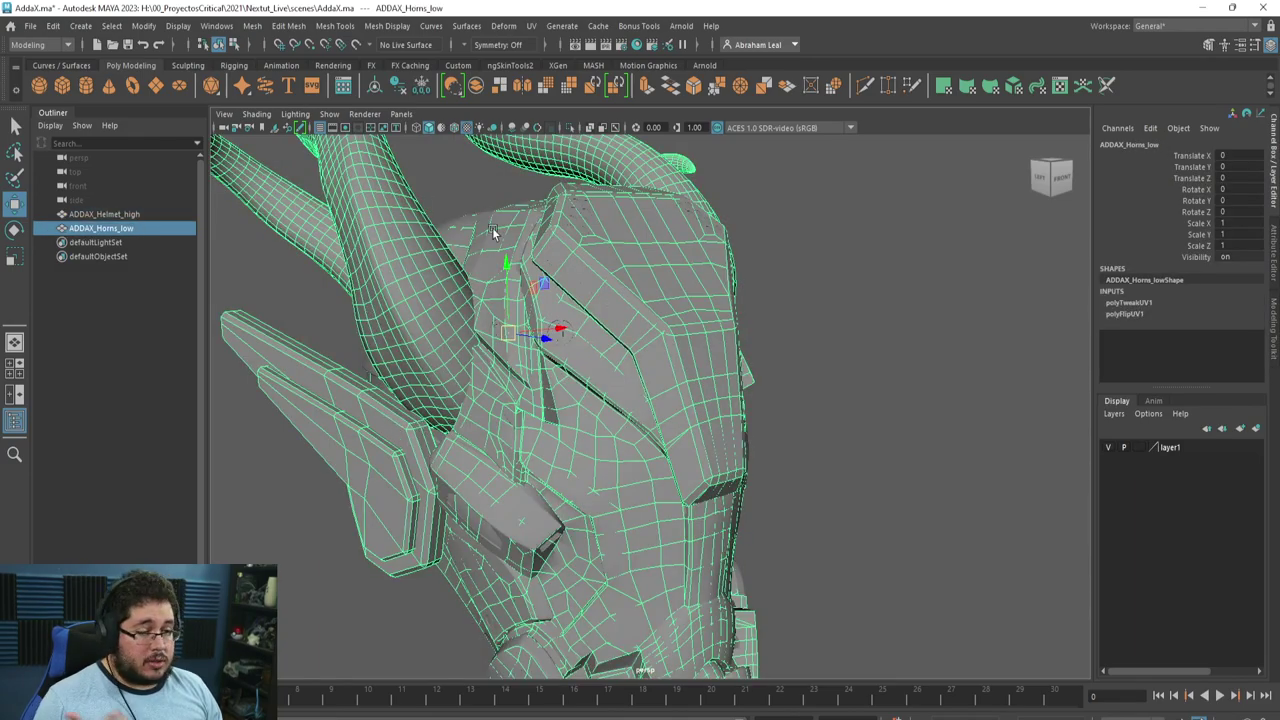
{"action": "scroll", "coordinate": [631, 314], "scroll_direction": "down", "scroll_amount": 5}
{"action": "left_click_drag", "start_coordinate": [631, 314], "coordinate": [603, 311], "text": "alt"}
{"action": "scroll", "coordinate": [603, 311], "scroll_direction": "up", "scroll_amount": 3}
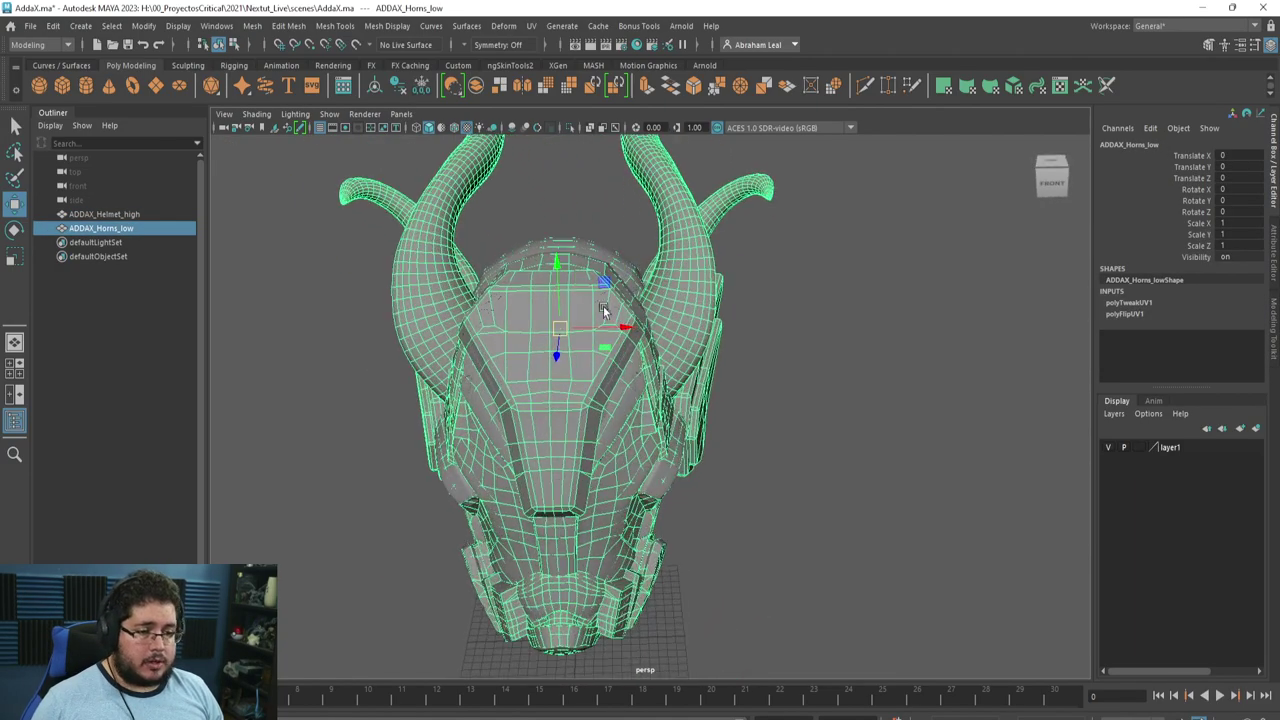
{"action": "left_click", "coordinate": [22, 25]}
{"action": "left_click", "coordinate": [116, 216]}
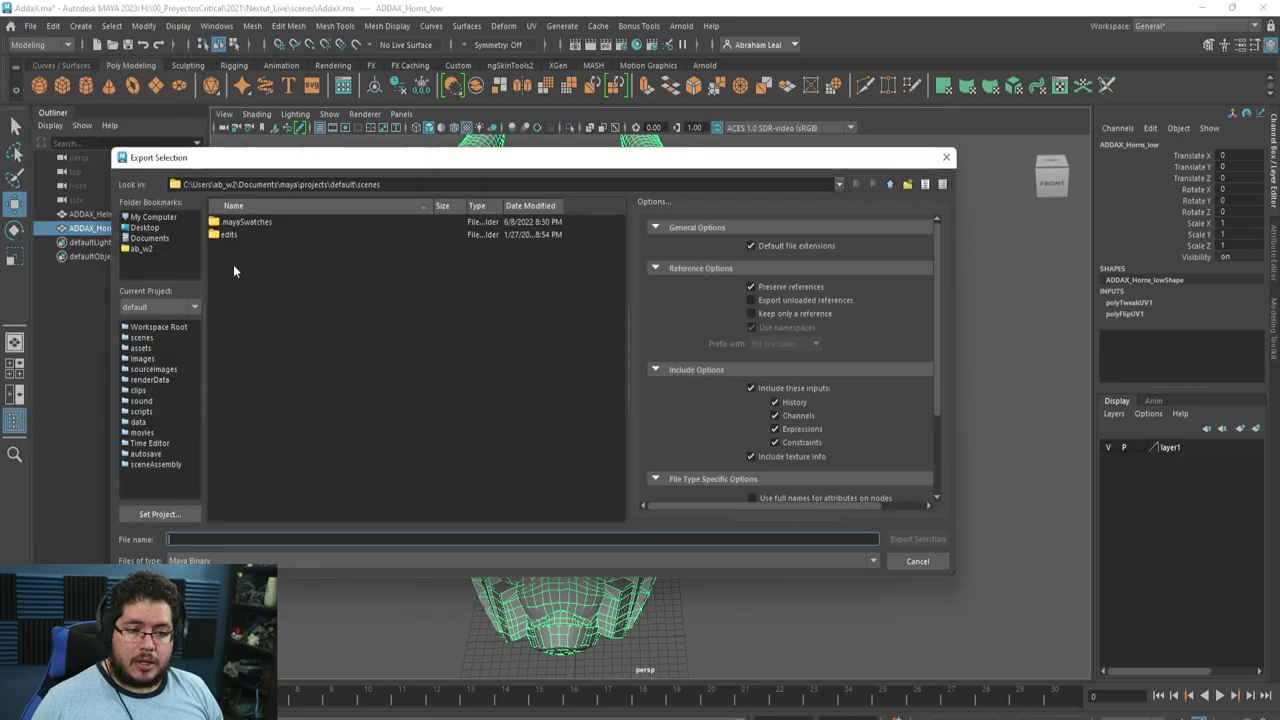
{"action": "left_click", "coordinate": [946, 157]}
Separate the ADDAX_Horns_low mesh into its individual pieces and clear the selection
{"action": "left_click_drag", "start_coordinate": [740, 277], "coordinate": [382, 219], "text": "alt"}
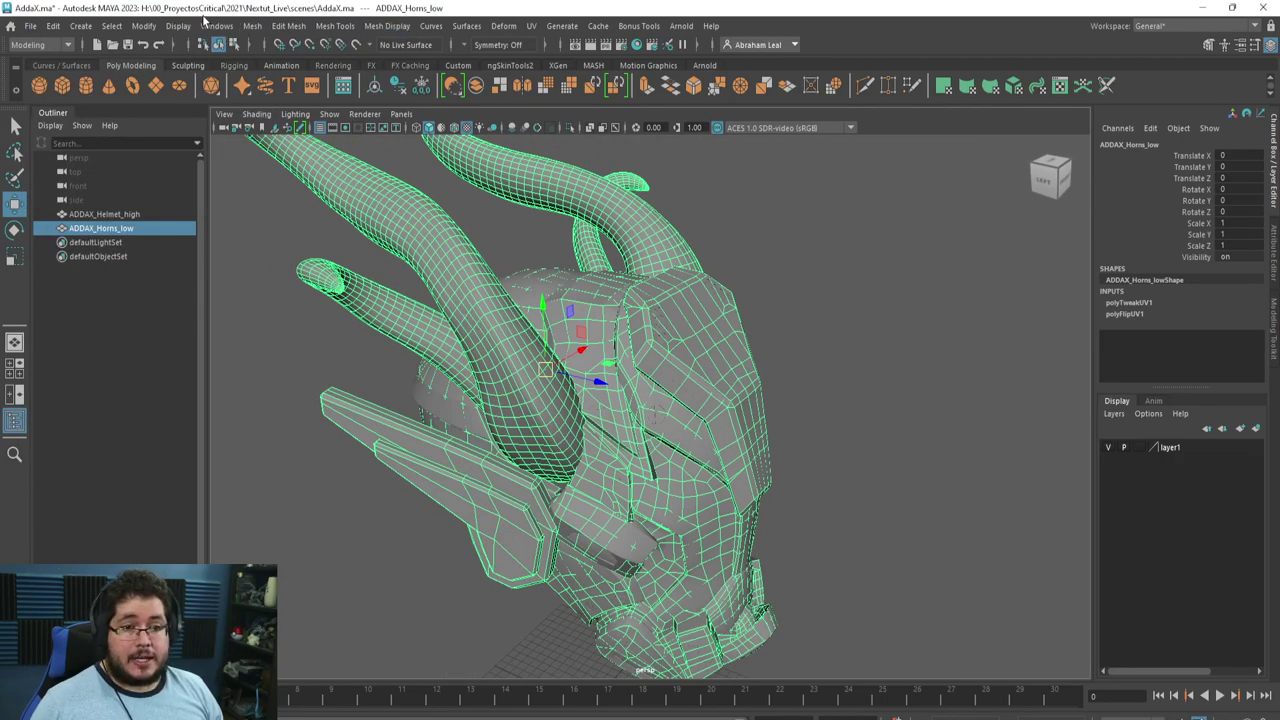
{"action": "left_click", "coordinate": [252, 26]}
{"action": "left_click", "coordinate": [275, 93]}
{"action": "left_click", "coordinate": [371, 264]}
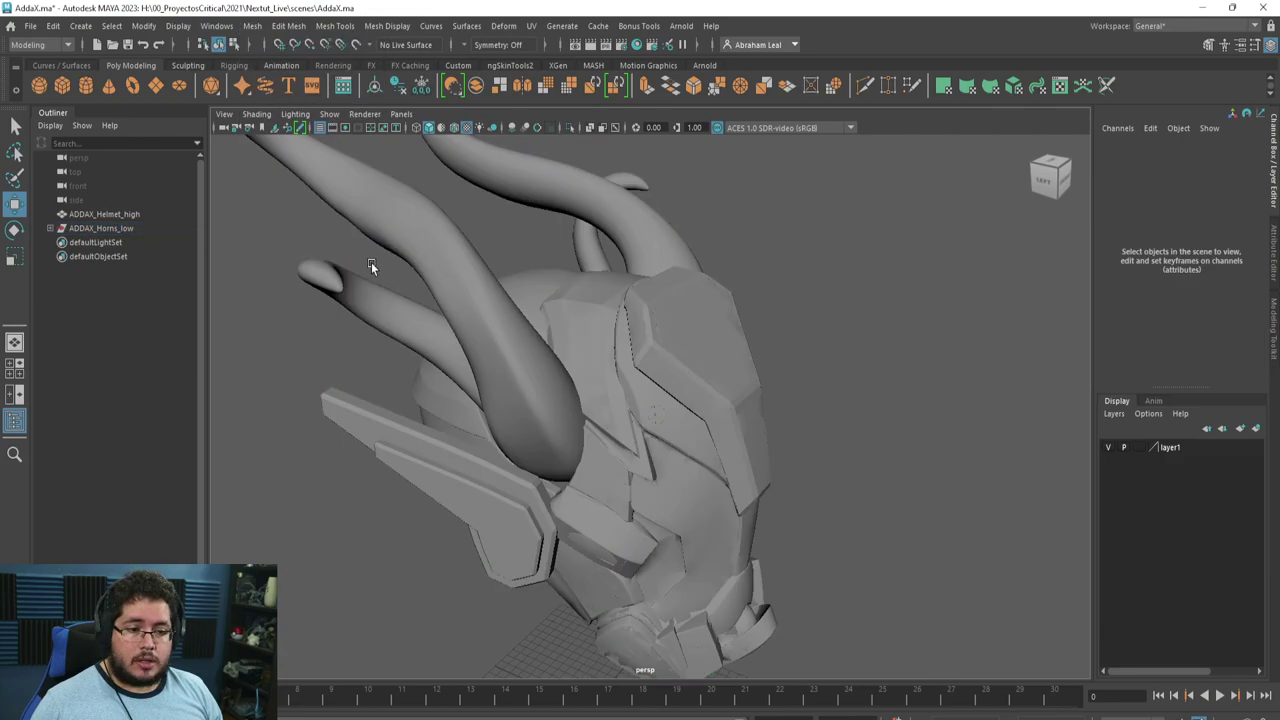
Select the separated horn pieces on both sides of the head and combine them into one mesh
{"action": "left_click_drag", "start_coordinate": [482, 293], "coordinate": [504, 298]}
{"action": "left_click_drag", "start_coordinate": [504, 298], "coordinate": [452, 331], "text": "alt"}
{"action": "left_click", "coordinate": [405, 344]}
{"action": "left_click", "coordinate": [352, 308], "text": "shift"}
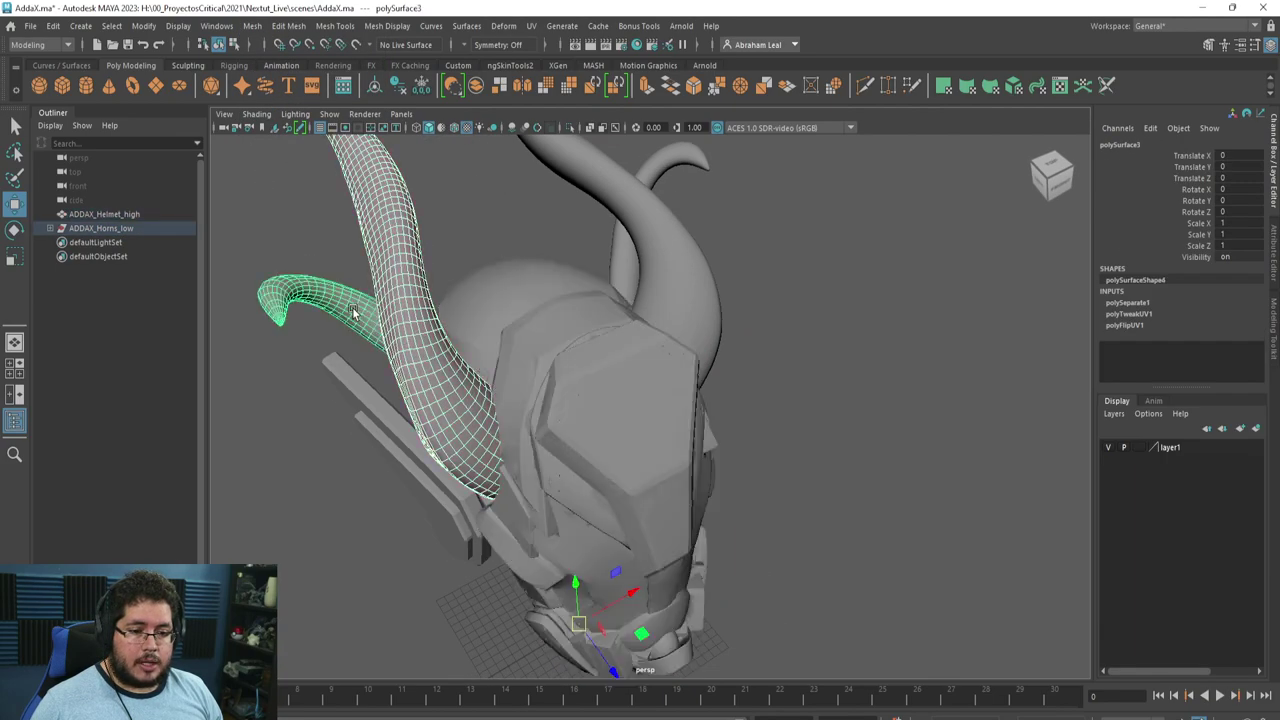
{"action": "left_click", "coordinate": [644, 229], "text": "shift"}
{"action": "left_click_drag", "start_coordinate": [644, 229], "coordinate": [471, 96], "text": "alt"}
Select the ear pieces on both sides of the helmet and combine them into one mesh
{"action": "left_click_drag", "start_coordinate": [755, 320], "coordinate": [680, 250], "text": "alt"}
{"action": "left_click", "coordinate": [684, 400]}
{"action": "left_click_drag", "start_coordinate": [684, 400], "coordinate": [896, 356], "text": "alt"}
{"action": "key", "text": "q"}
{"action": "left_click", "coordinate": [722, 366], "text": "shift"}
{"action": "left_click", "coordinate": [886, 372], "text": "shift"}
{"action": "left_click", "coordinate": [858, 323], "text": "shift"}
{"action": "key", "text": "g"}
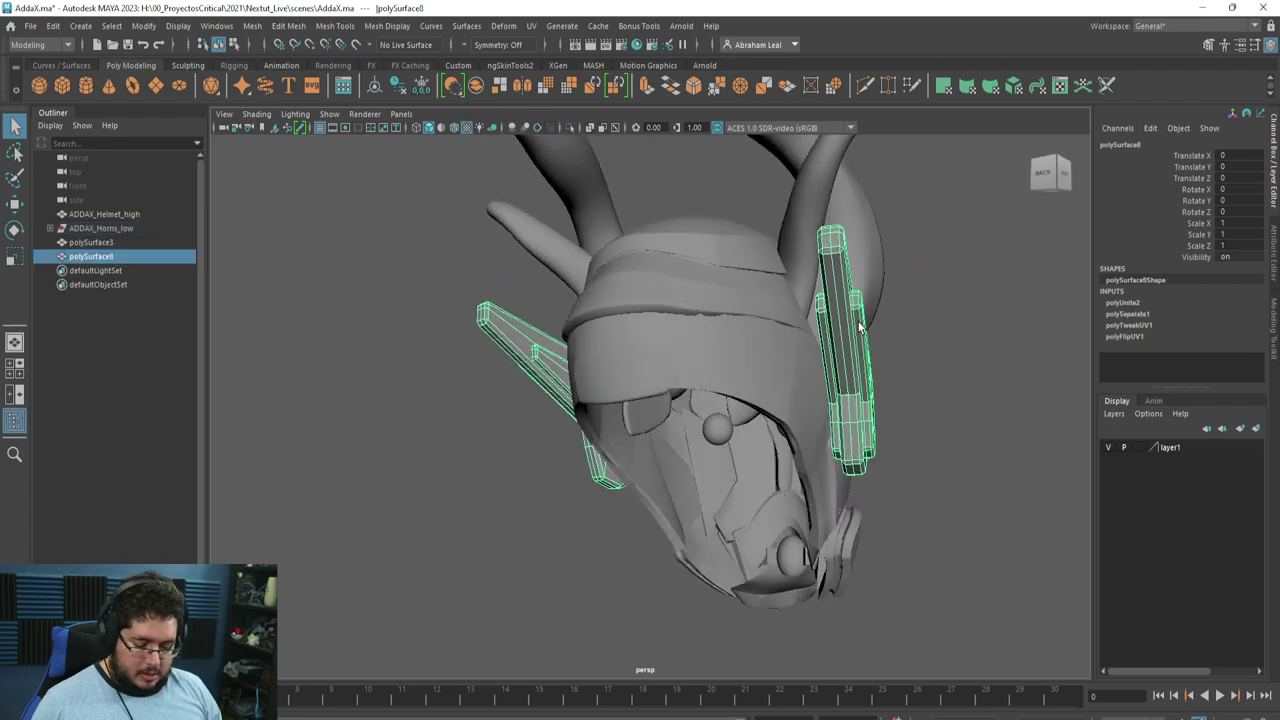
Move the remaining helmet mesh, polySurface5, out of the ADDAX_Horns_low group to the scene's top level
{"action": "left_click_drag", "start_coordinate": [790, 344], "coordinate": [527, 343], "text": "alt"}
{"action": "key", "text": "ctrl+z"}
{"action": "key", "text": "ctrl+z"}
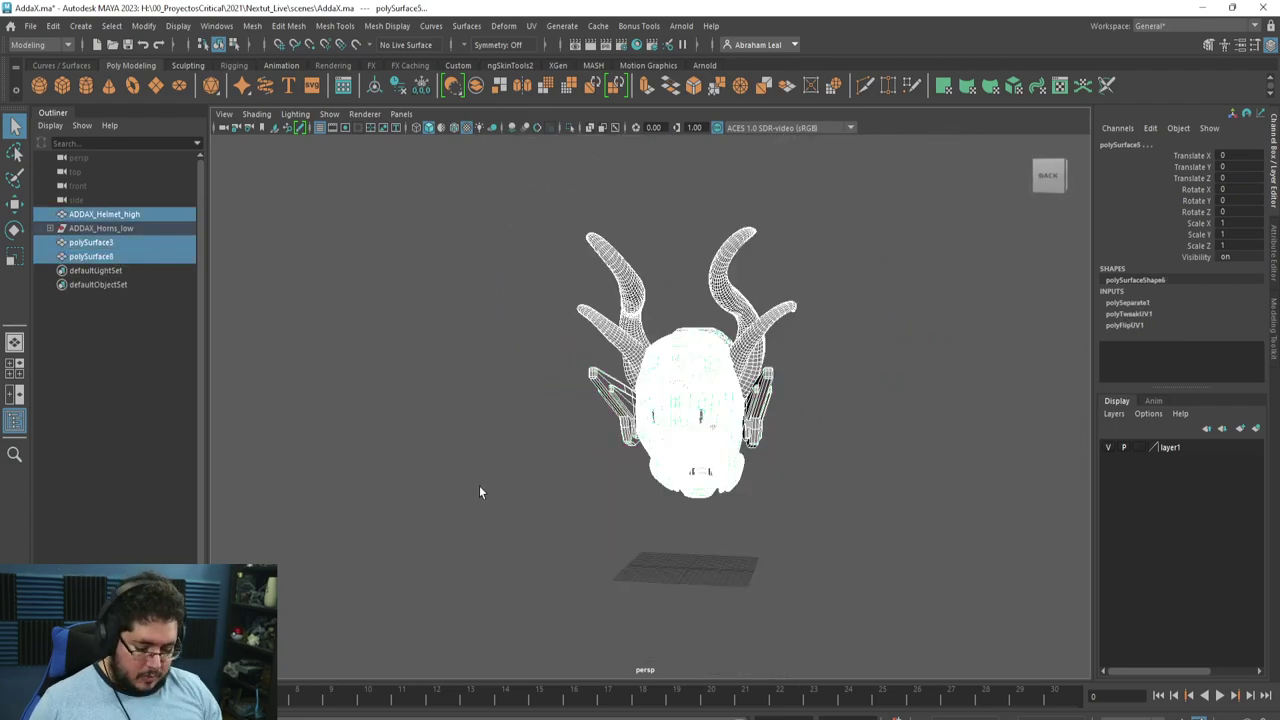
{"action": "left_click", "coordinate": [480, 487]}
{"action": "left_click", "coordinate": [99, 230]}
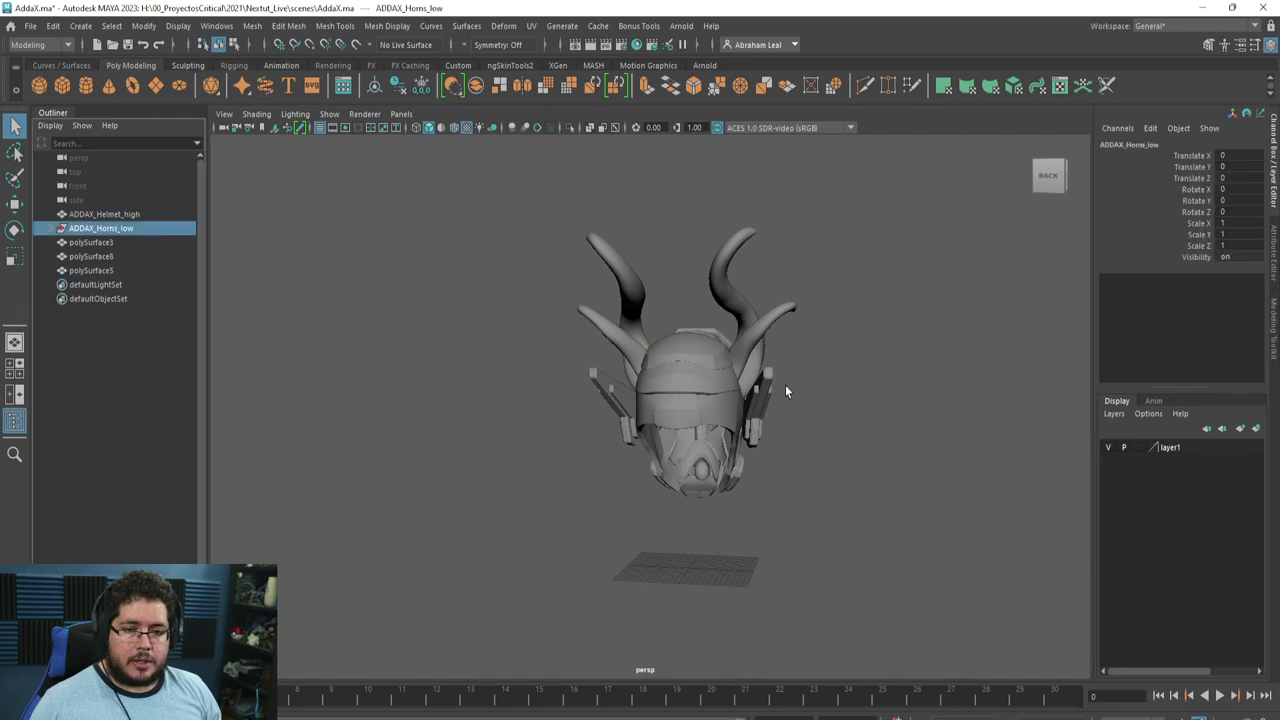
Select all meshes in the scene and delete their construction history
{"action": "left_click", "coordinate": [860, 362]}
{"action": "left_click_drag", "start_coordinate": [866, 355], "coordinate": [418, 480]}
{"action": "left_click", "coordinate": [398, 87]}
{"action": "left_click", "coordinate": [257, 239]}
Rename the combined horns mesh, polySurface3, as ADDAX_Horns_low
{"action": "left_click", "coordinate": [136, 226]}
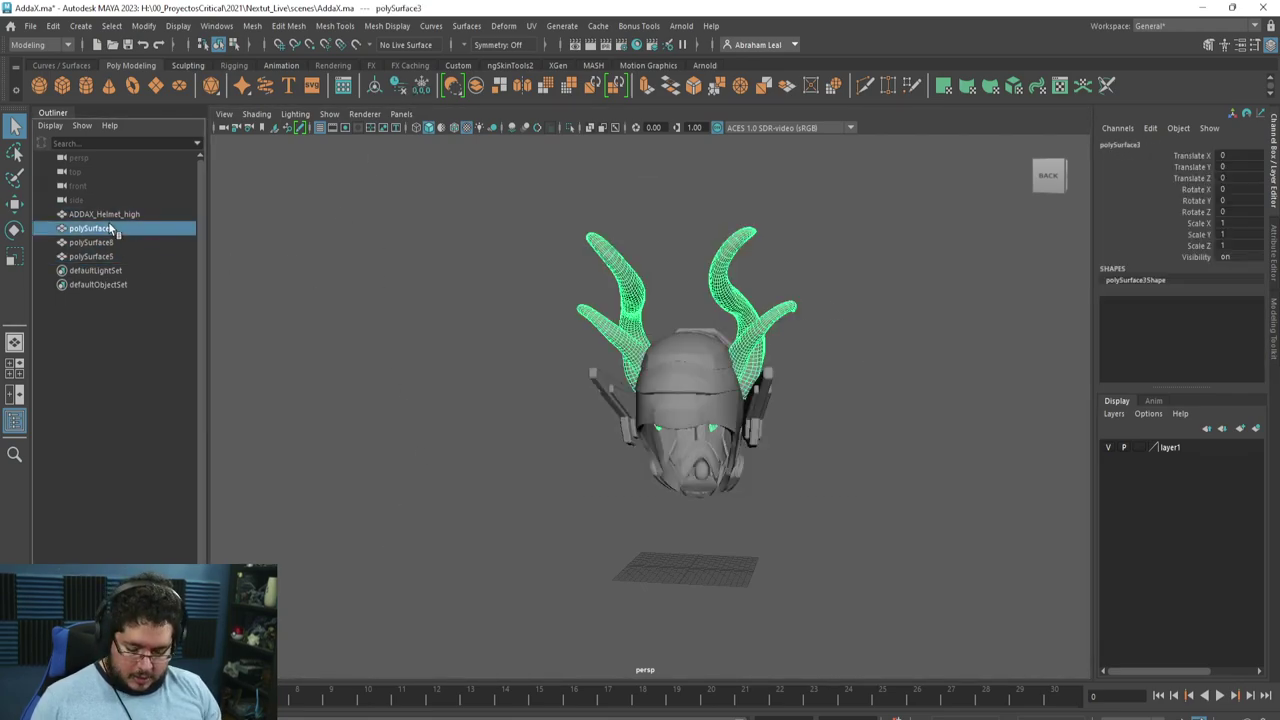
{"action": "double_click", "coordinate": [125, 228]}
{"action": "key", "text": "Caps_Lock"}
{"action": "type", "text": "ADDAX_"}
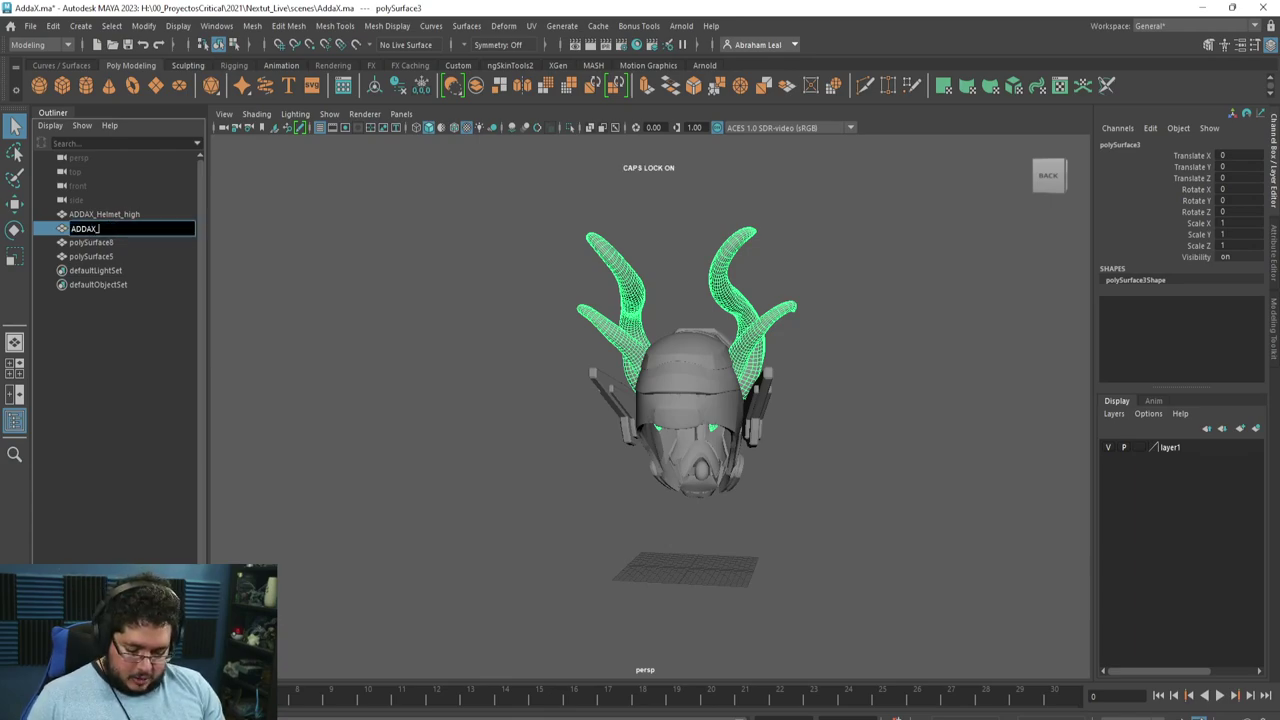
{"action": "type", "text": "H"}
{"action": "key", "text": "Caps_Lock"}
{"action": "type", "text": "orns_l"}
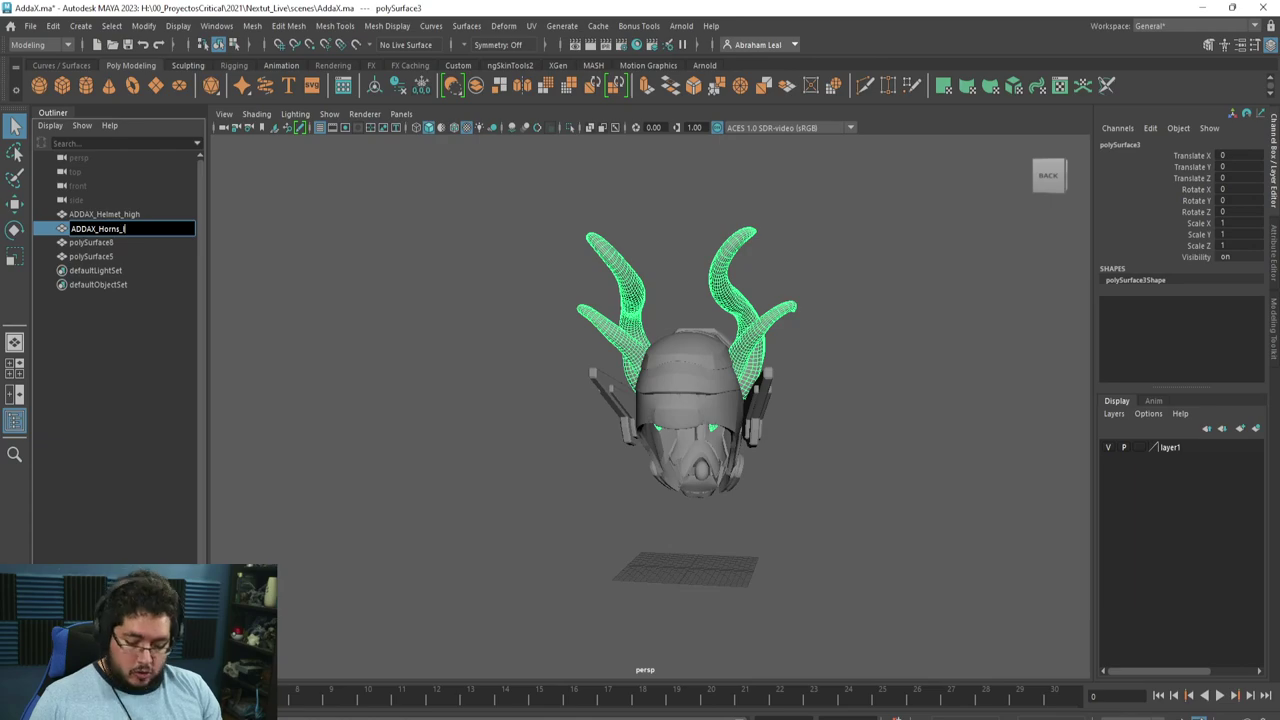
{"action": "type", "text": "ow"}
{"action": "key", "text": "Return"}
Rename the combined ears mesh as ADDAX_Ears_low, reusing the horns mesh's name as the base
{"action": "left_click", "coordinate": [136, 245]}
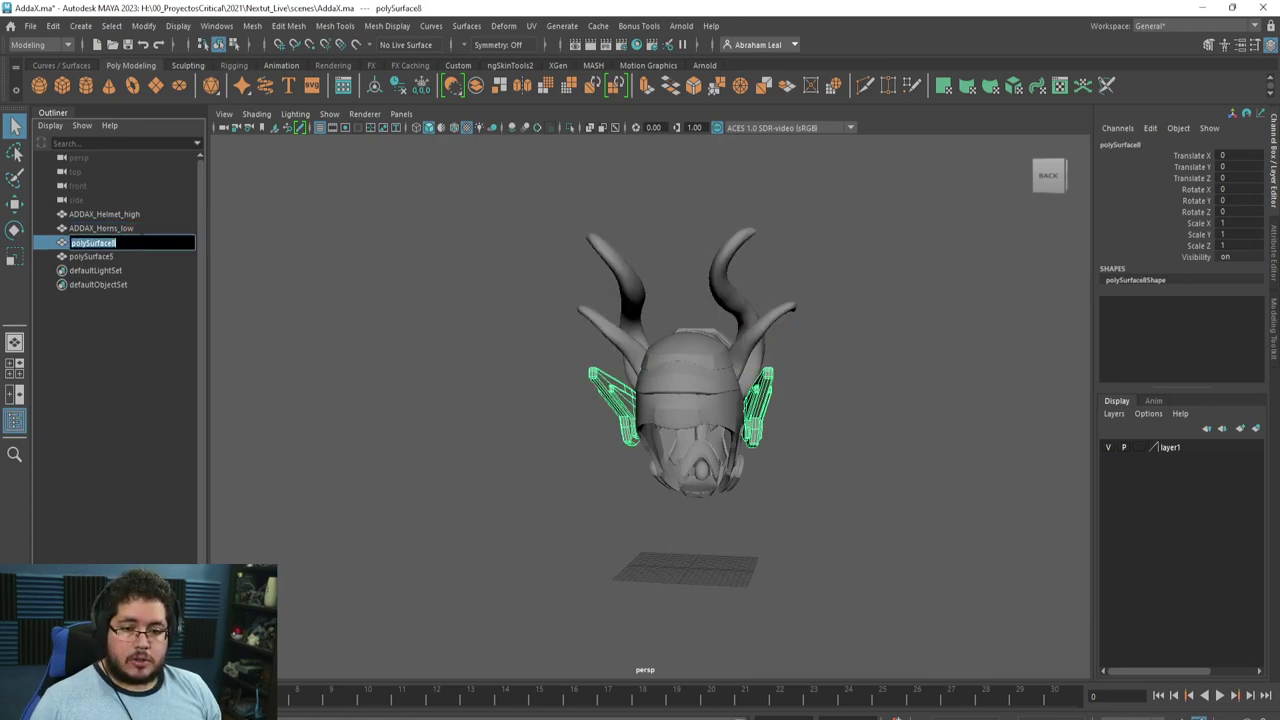
{"action": "double_click", "coordinate": [125, 228]}
{"action": "key", "text": "ctrl+c"}
{"action": "double_click", "coordinate": [120, 243]}
{"action": "key", "text": "ctrl+v"}
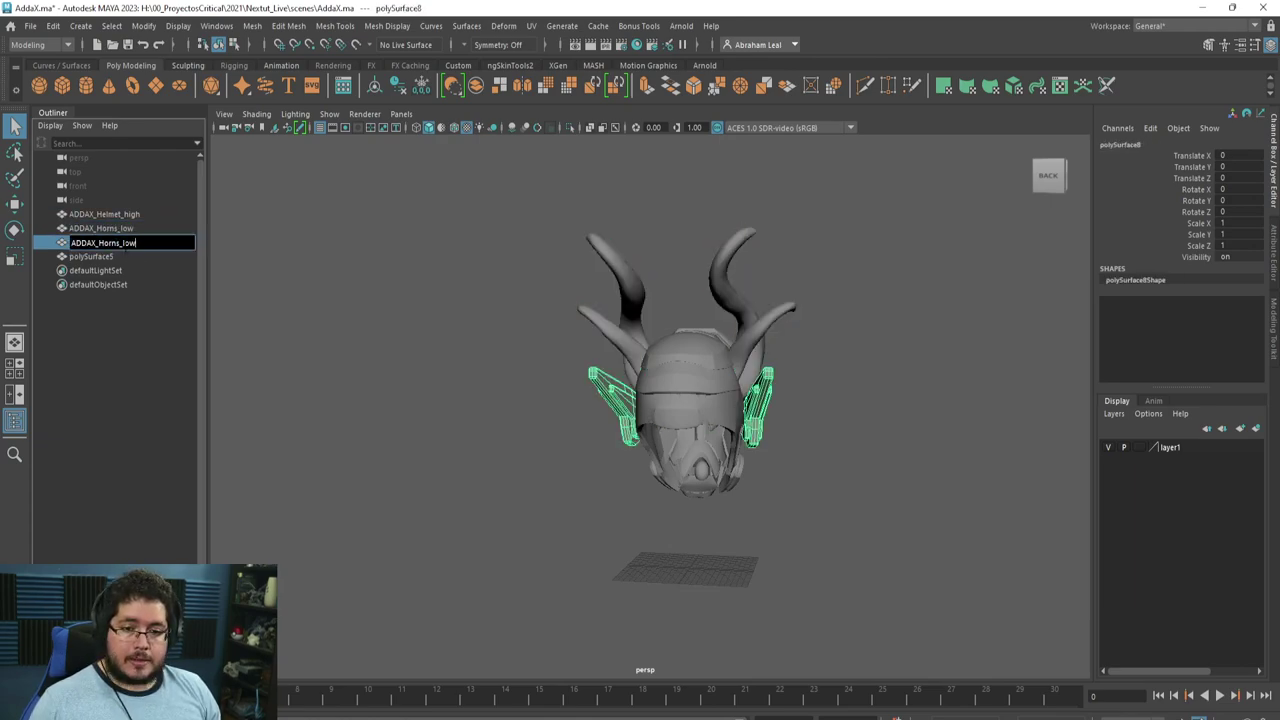
{"action": "type", "text": "E"}
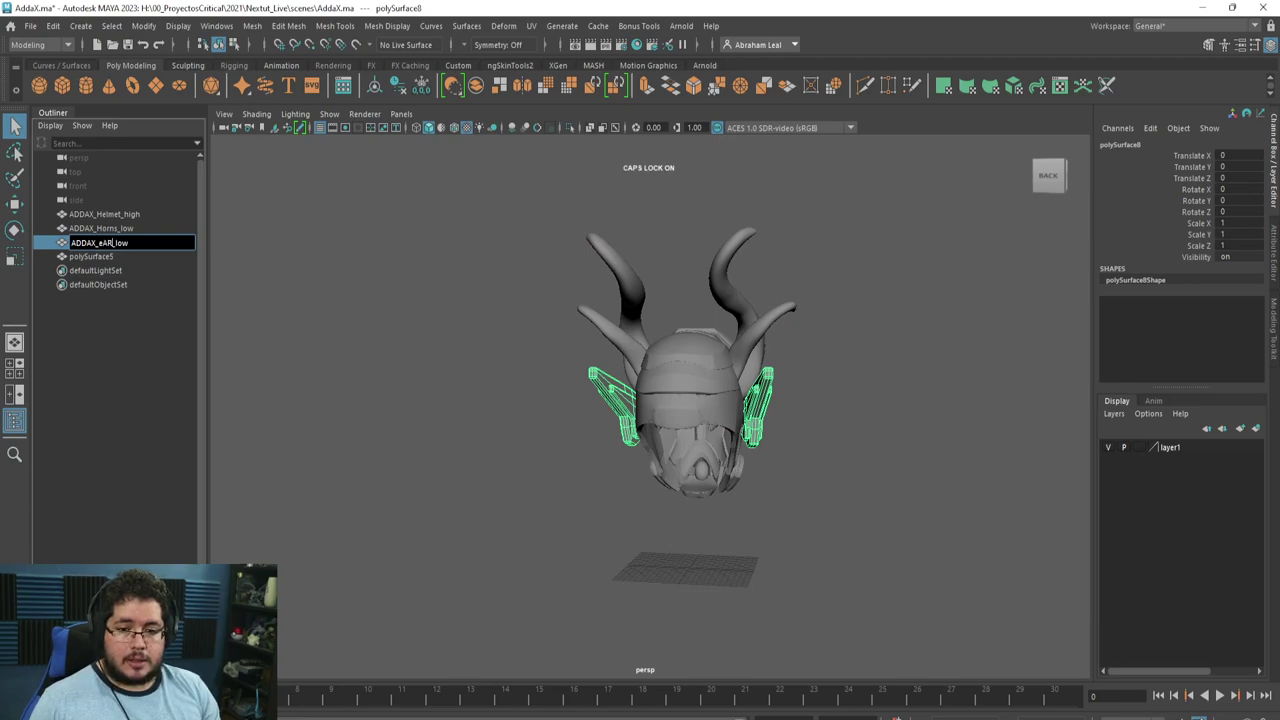
{"action": "type", "text": "ars"}
{"action": "key", "text": "Return"}
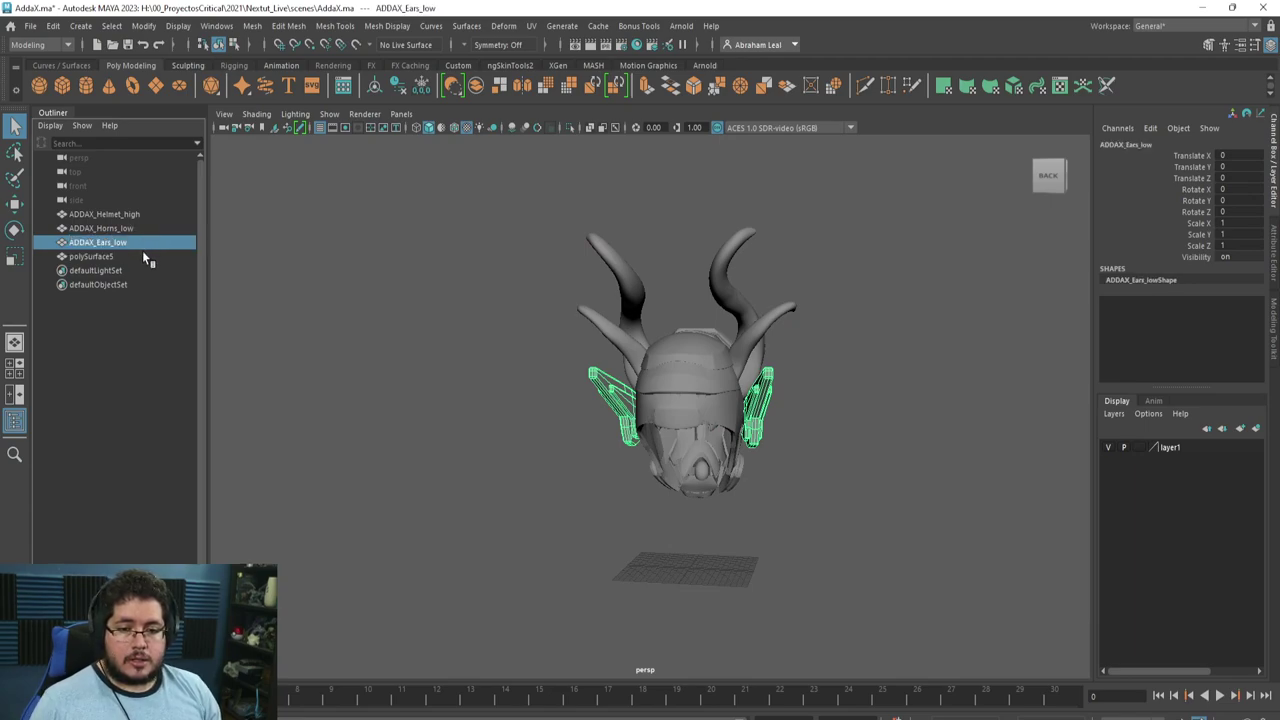
Rename the remaining helmet mesh, polySurface5, as ADDAX_Helmet_low
{"action": "double_click", "coordinate": [142, 255]}
{"action": "key", "text": "ctrl+v"}
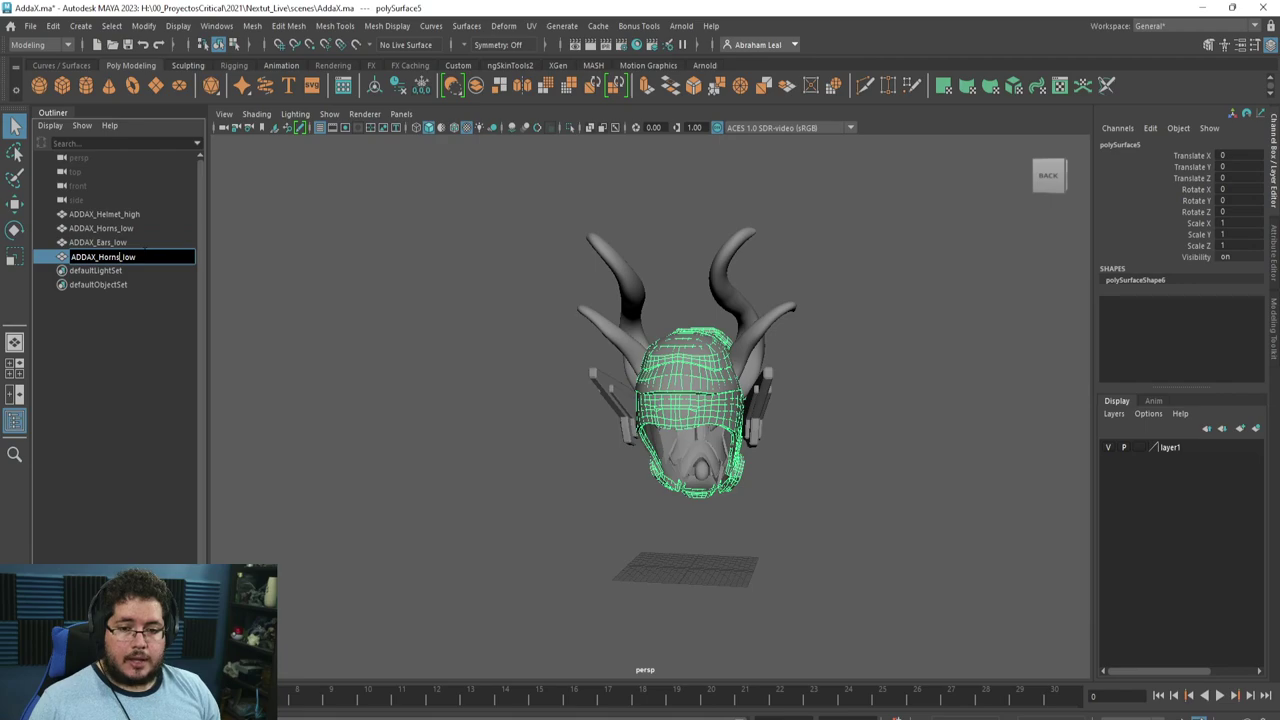
{"action": "type", "text": "Helme"}
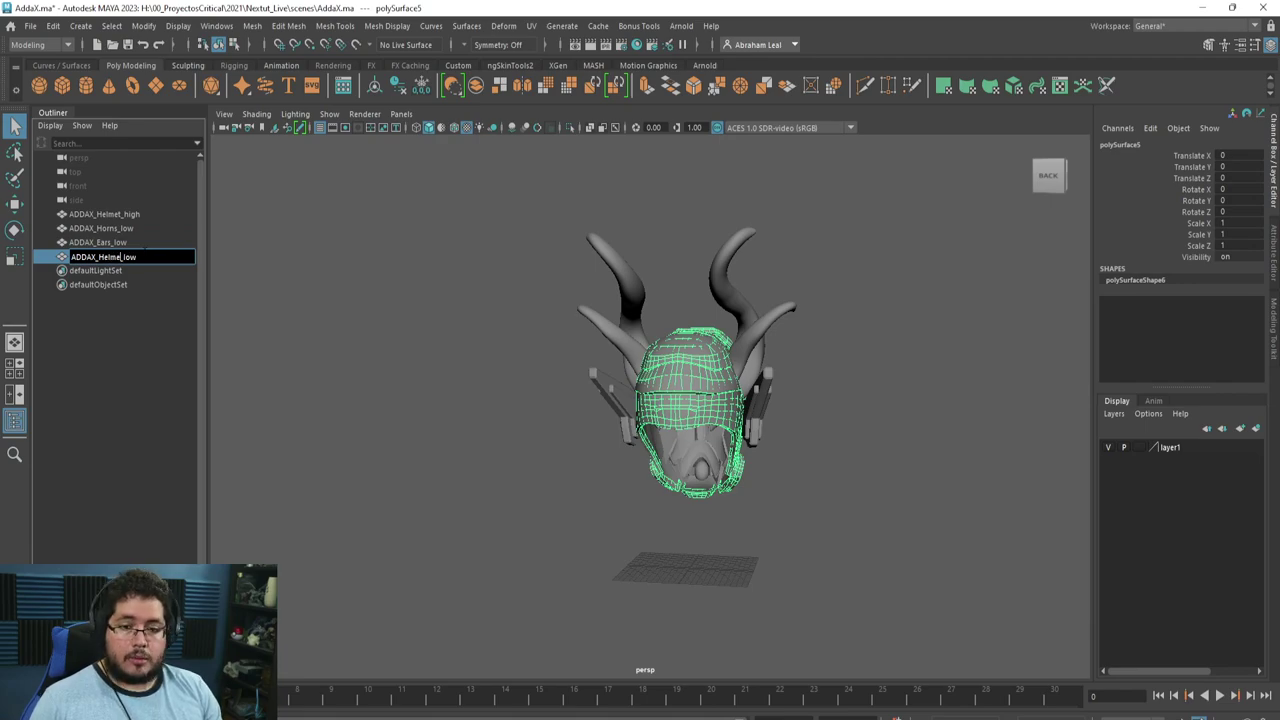
{"action": "key", "text": "Return"}
{"action": "left_click", "coordinate": [139, 241]}
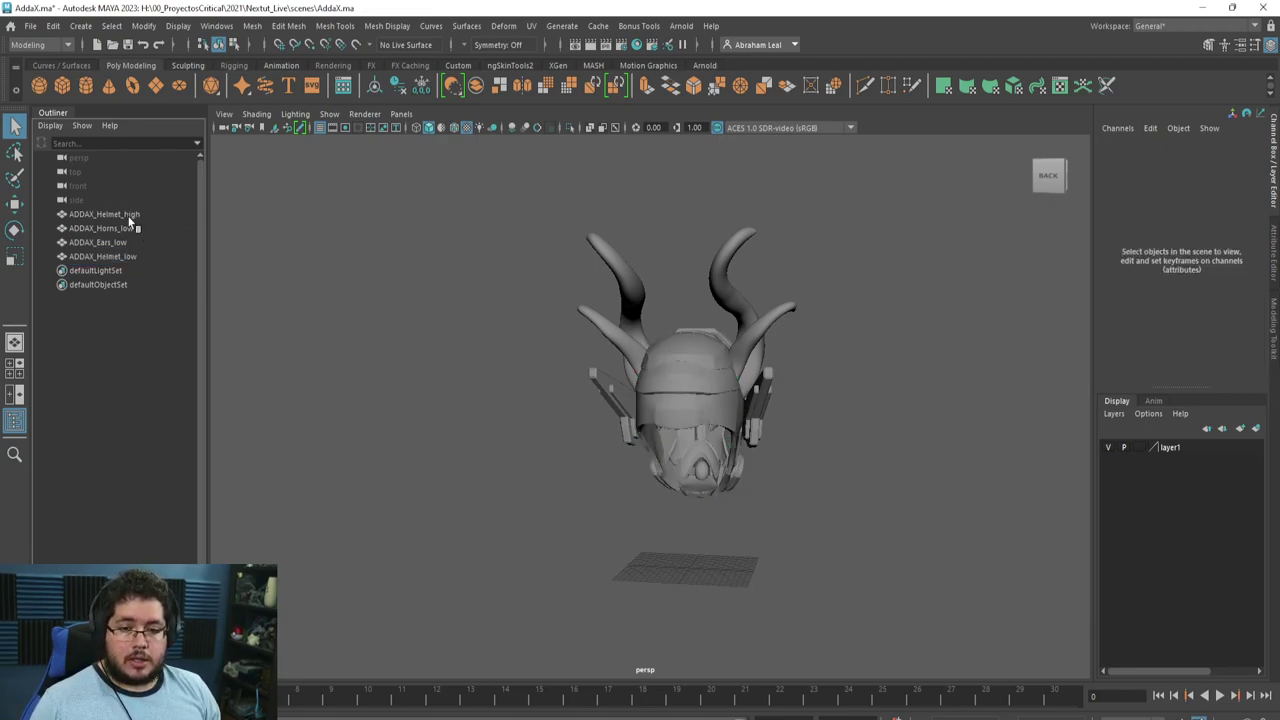
Group the ADDAX_Horns_low, ADDAX_Ears_low and ADDAX_Helmet_low meshes together
{"action": "left_click", "coordinate": [129, 227]}
{"action": "left_click", "coordinate": [139, 256], "text": "shift"}
{"action": "key", "text": "ctrl+g"}
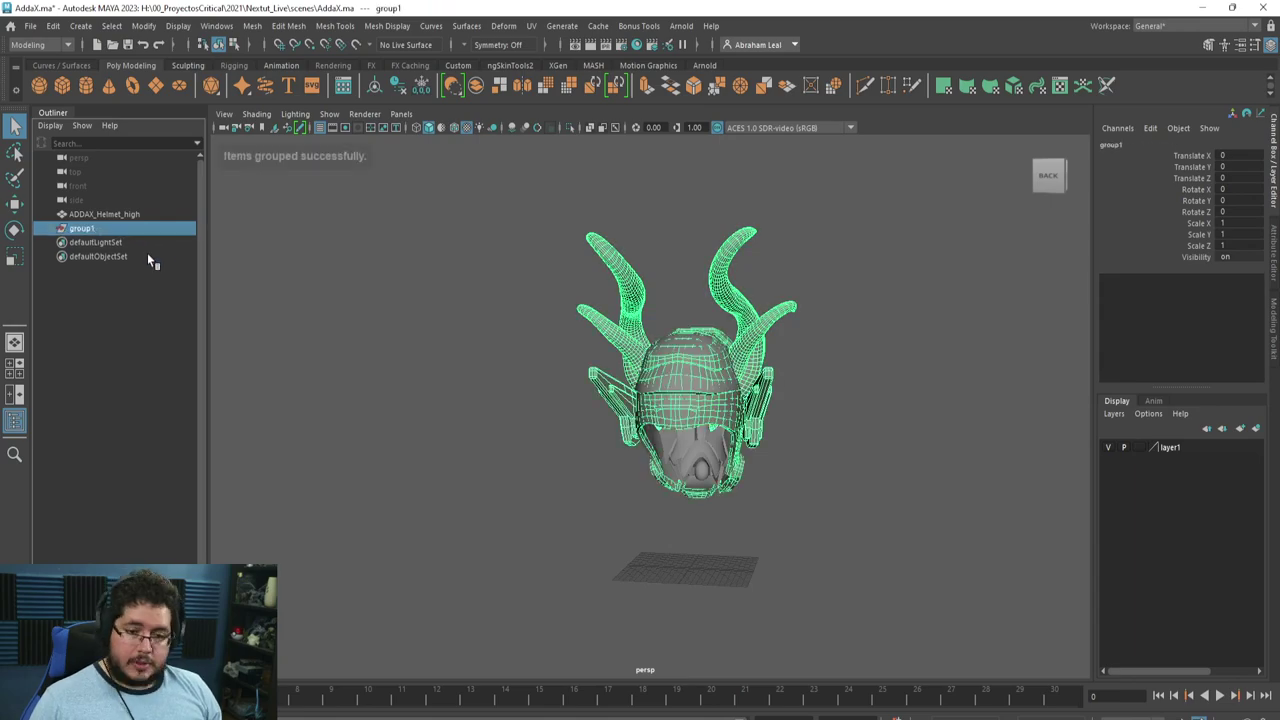
Rename the new group holding the three low-poly meshes as gro_low
{"action": "double_click", "coordinate": [90, 229]}
{"action": "key", "text": "Caps_Lock"}
{"action": "type", "text": "Addax:gro_low"}
{"action": "key", "text": "Return"}
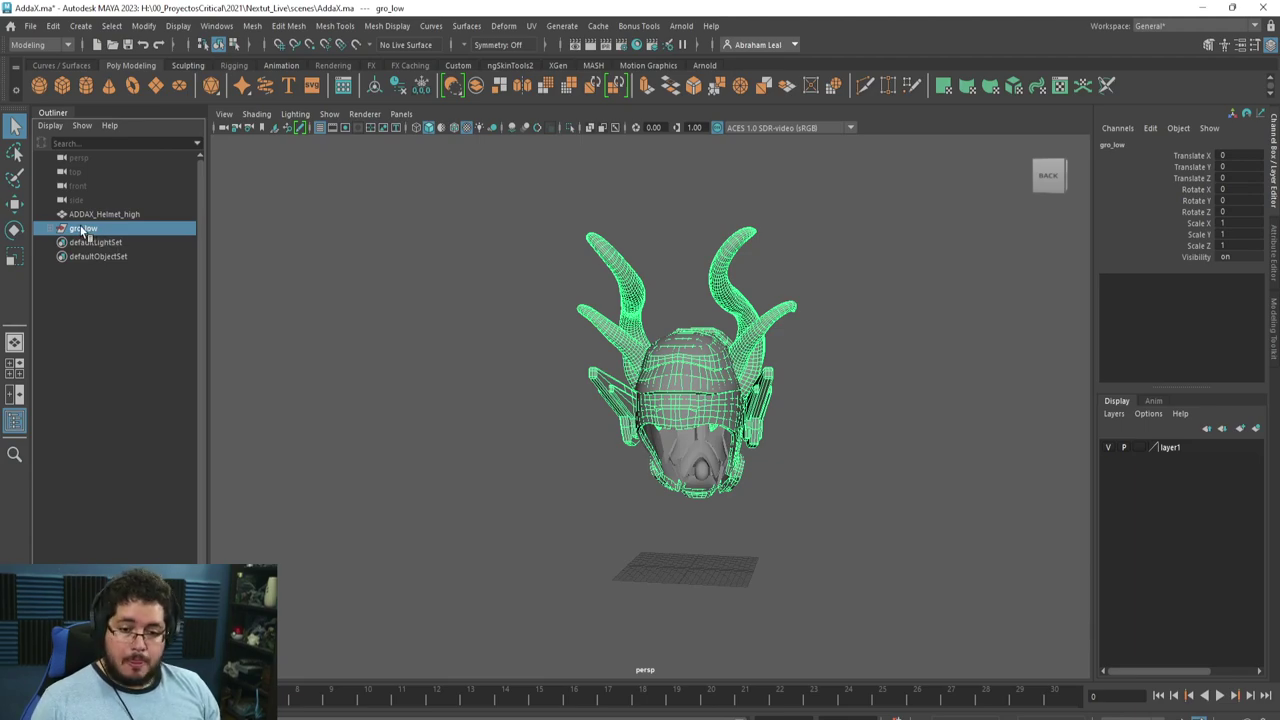
Correct the low-poly group's name to Addax_grp_low
{"action": "left_click", "coordinate": [114, 242]}
{"action": "double_click", "coordinate": [86, 230]}
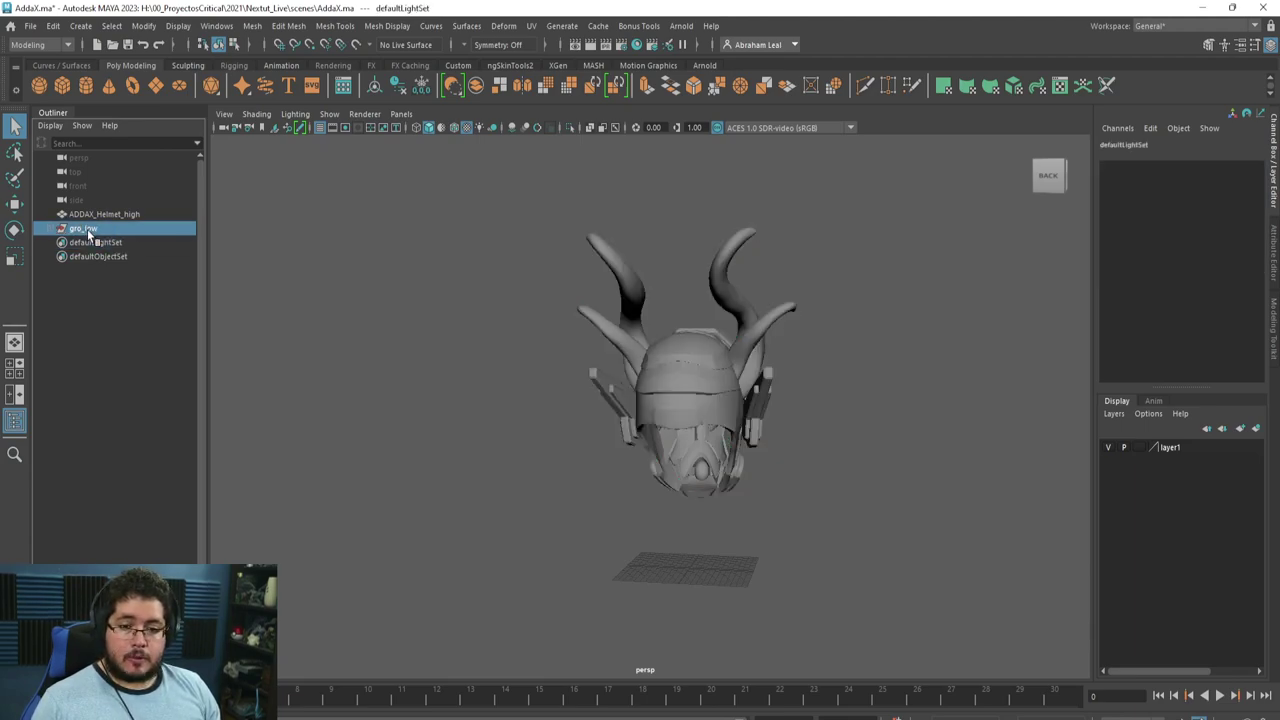
{"action": "left_click", "coordinate": [85, 229]}
{"action": "key", "text": "BackSpace"}
{"action": "key", "text": "BackSpace"}
{"action": "type", "text": "Add"}
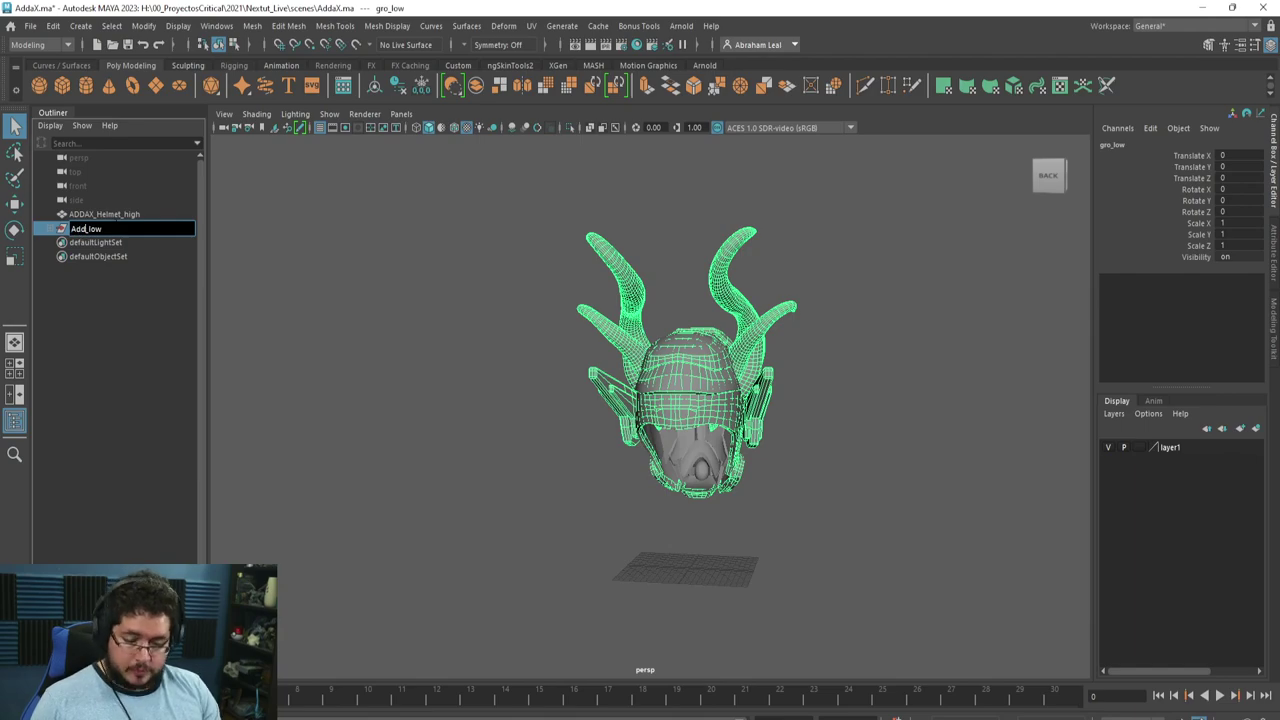
{"action": "type", "text": "ax_grp"}
{"action": "key", "text": "Return"}
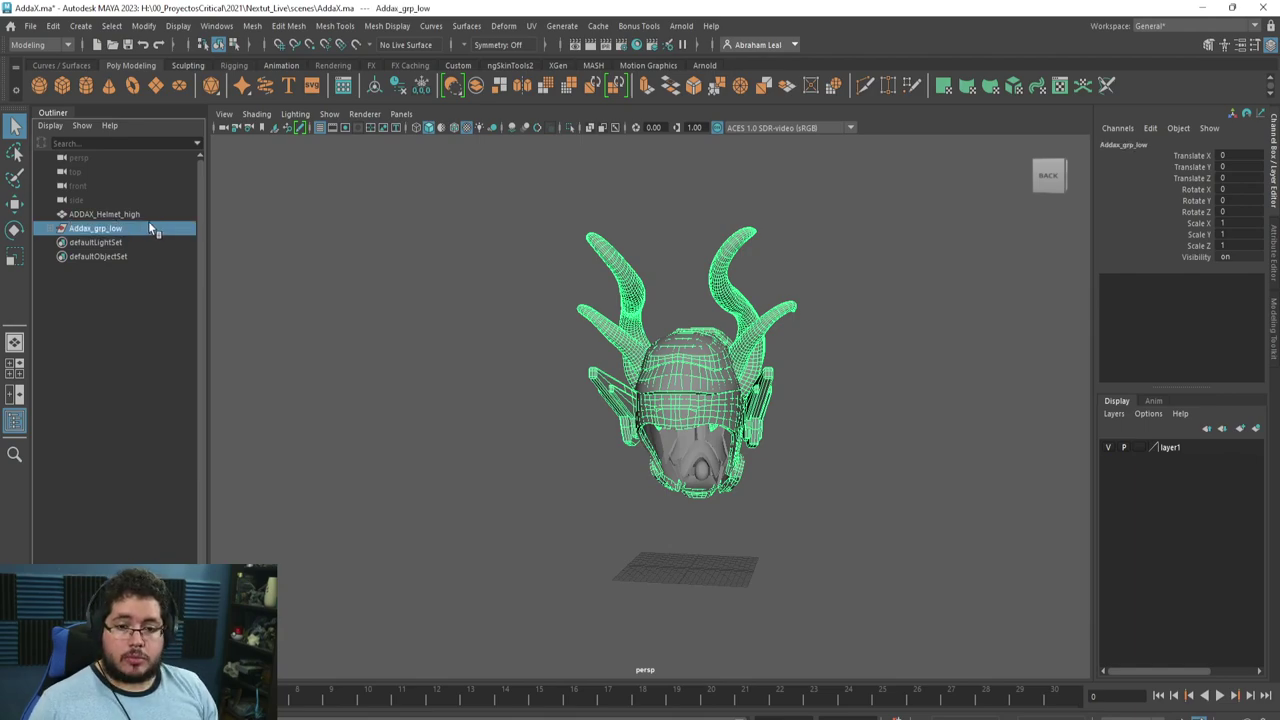
{"action": "double_click", "coordinate": [149, 226]}
{"action": "left_click", "coordinate": [131, 214]}
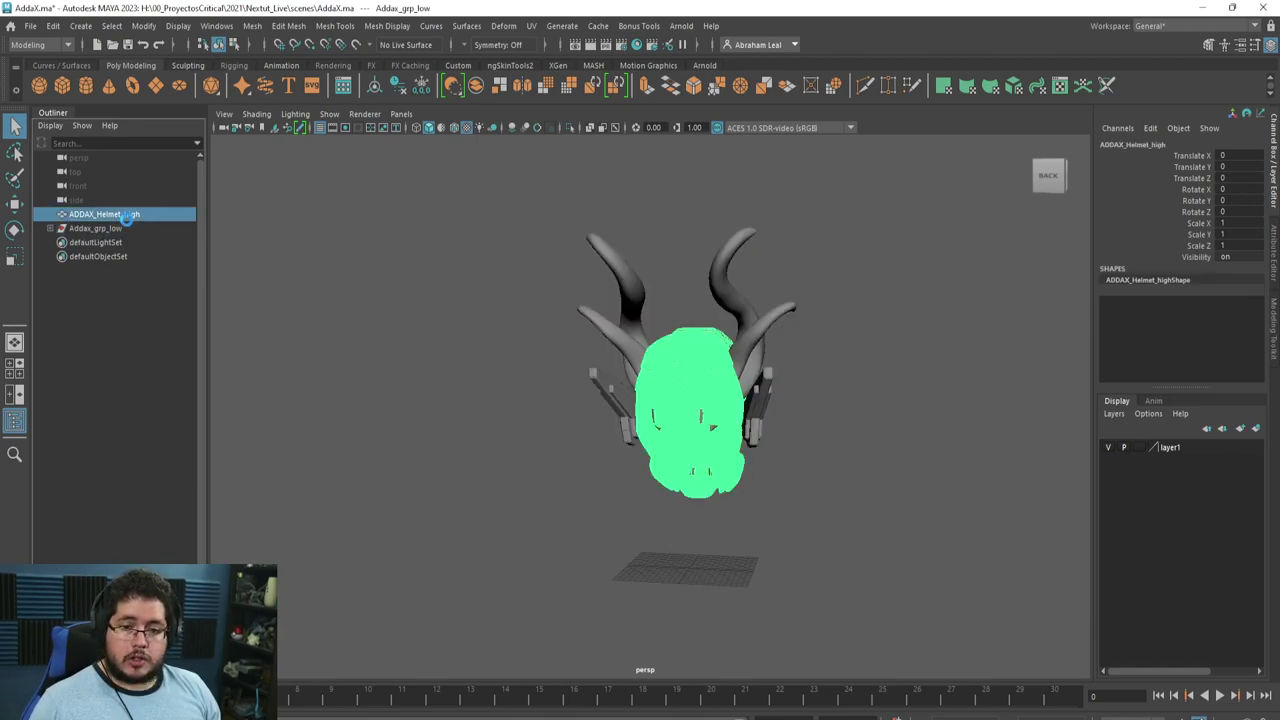
{"action": "key", "text": "ctrl+v"}
{"action": "key", "text": "ctrl+z"}
{"action": "left_click", "coordinate": [93, 241]}
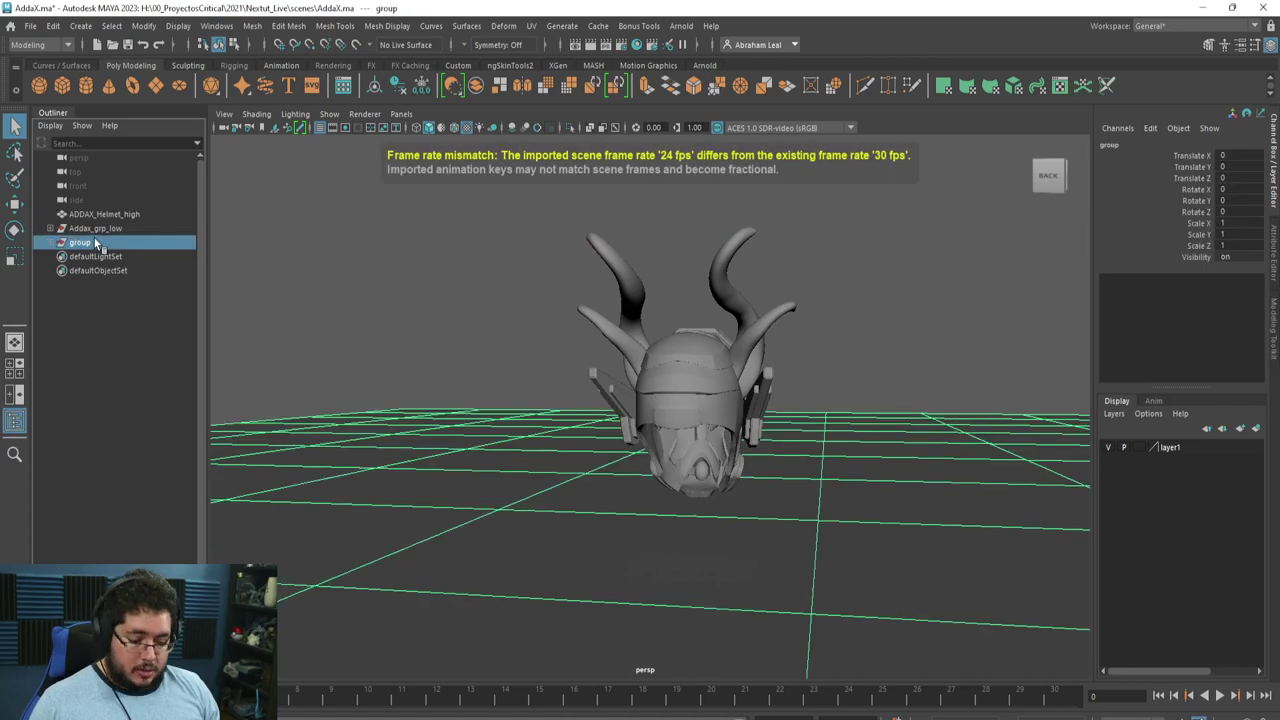
{"action": "key", "text": "Delete"}
Put the ADDAX_Helmet_high mesh in its own group and expand both groups to show their meshes
{"action": "left_click", "coordinate": [120, 215]}
{"action": "key", "text": "ctrl+g"}
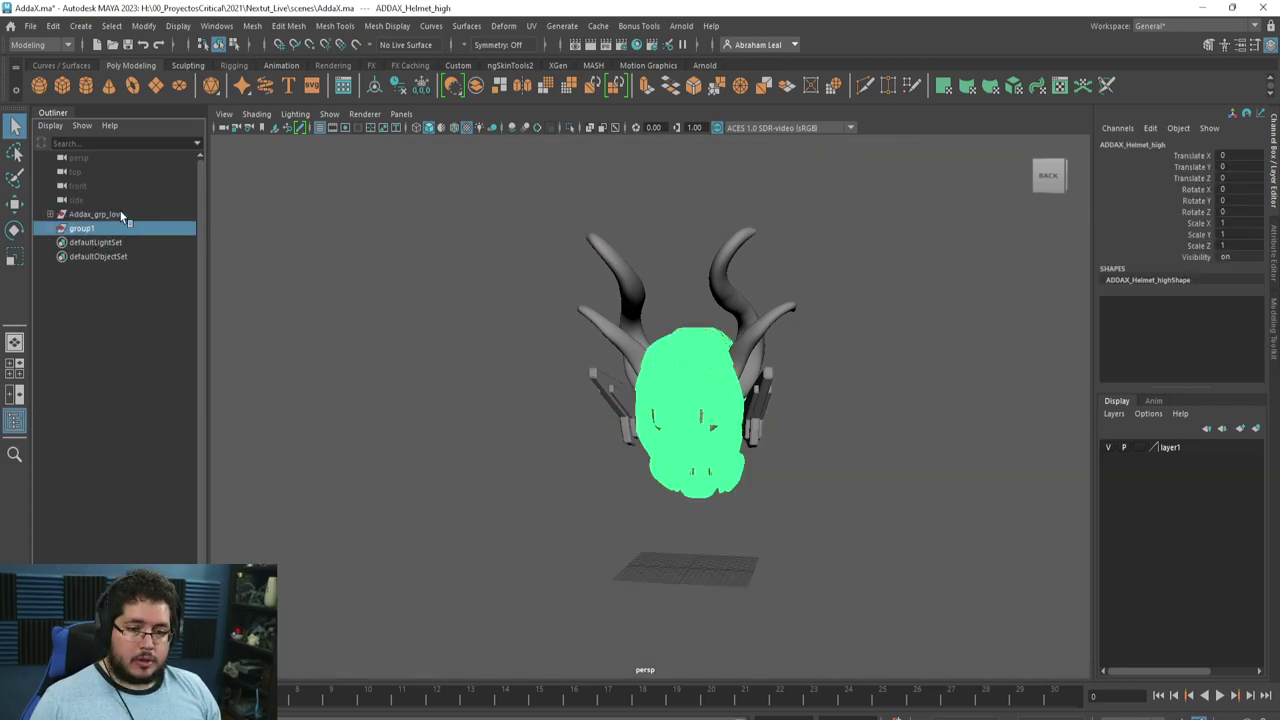
{"action": "left_click", "coordinate": [50, 214]}
{"action": "left_click", "coordinate": [51, 270]}
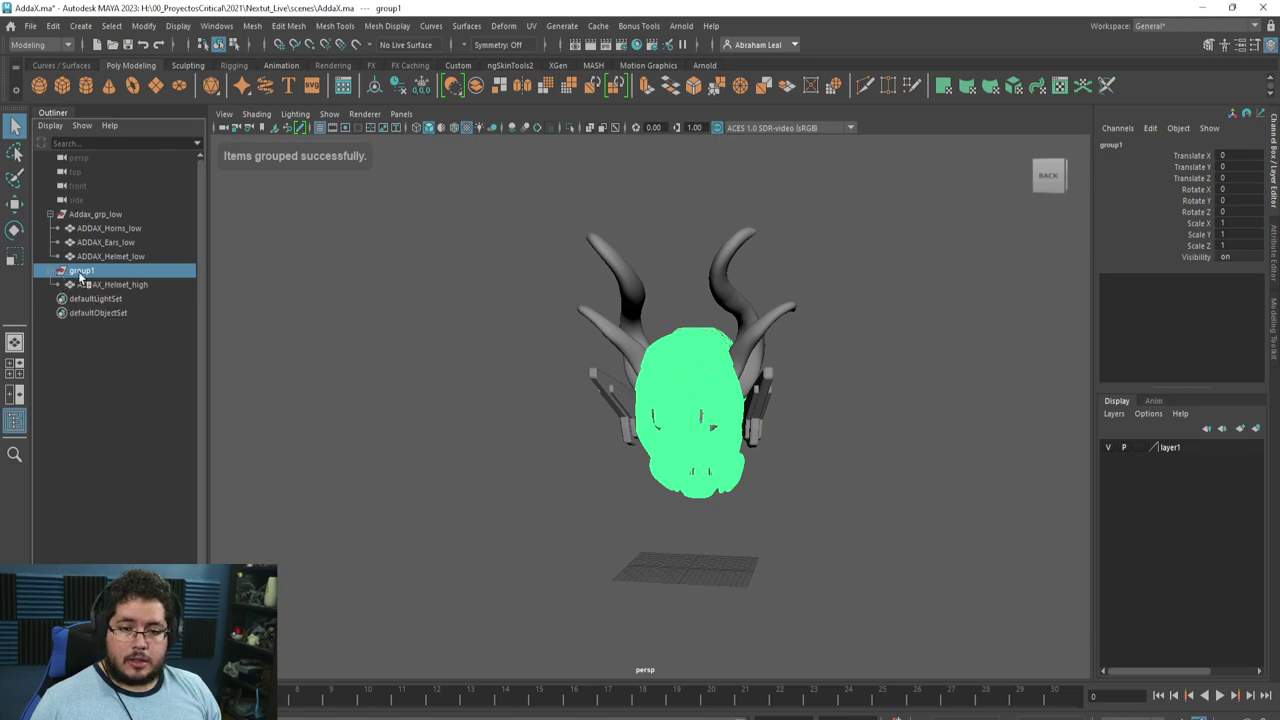
{"action": "key", "text": "ctrl+v"}
{"action": "key", "text": "ctrl+z"}
{"action": "left_click", "coordinate": [88, 301]}
{"action": "key", "text": "Delete"}
Rename the group containing ADDAX_Helmet_high as Addax_grp_high
{"action": "double_click", "coordinate": [85, 271]}
{"action": "type", "text": "Addax_grp_high"}
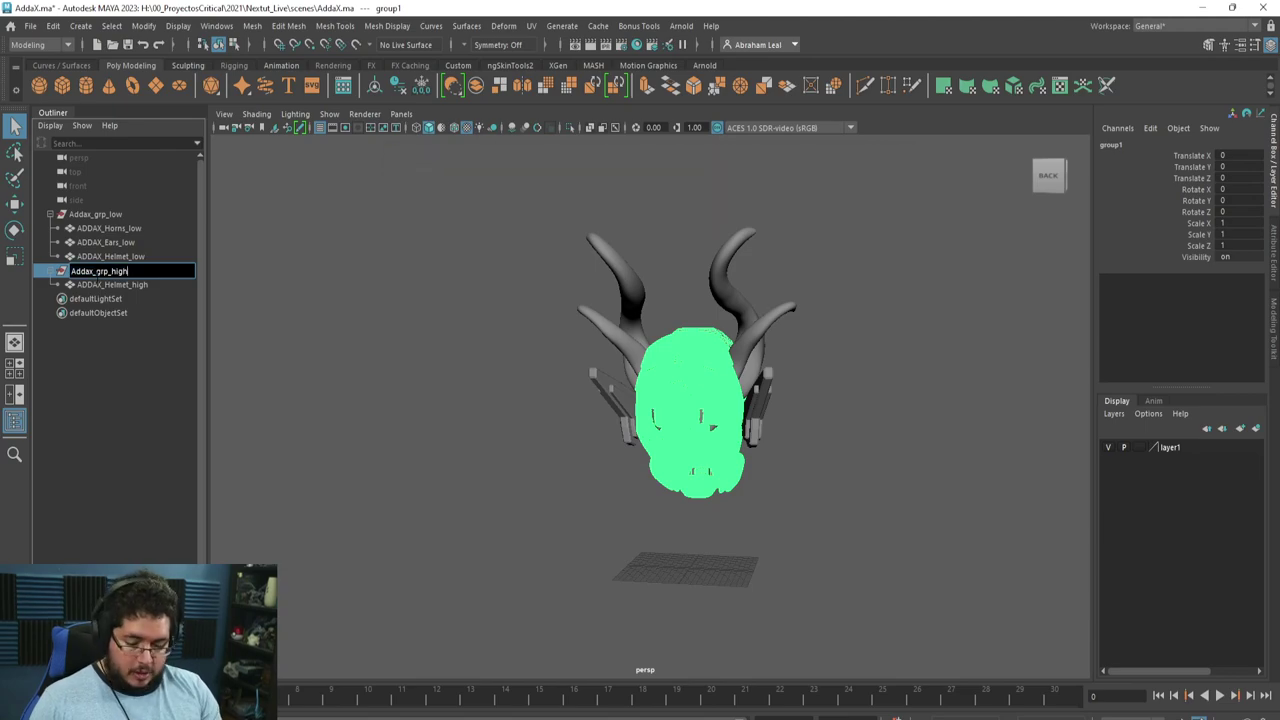
{"action": "key", "text": "Return"}
Start an Export Selection for the Addax_grp_high group and its ADDAX_Helmet_high mesh
{"action": "left_click", "coordinate": [92, 284]}
{"action": "left_click", "coordinate": [31, 27]}
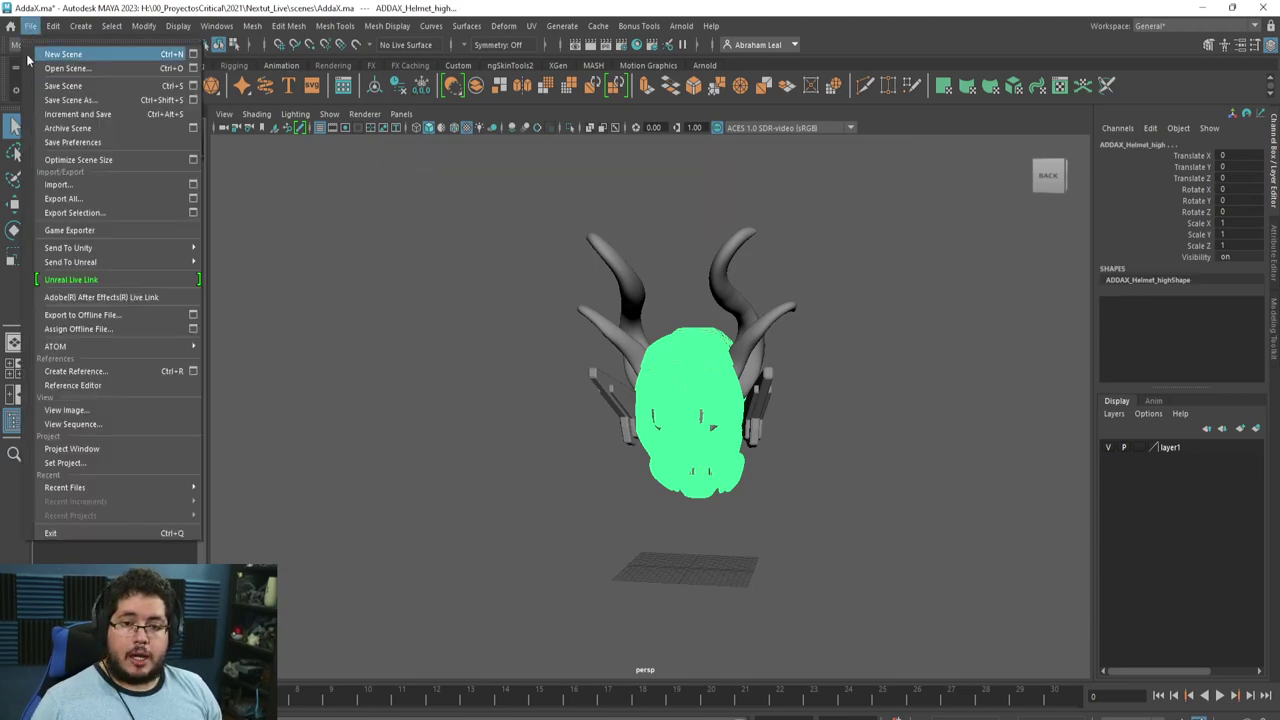
{"action": "left_click", "coordinate": [100, 231]}
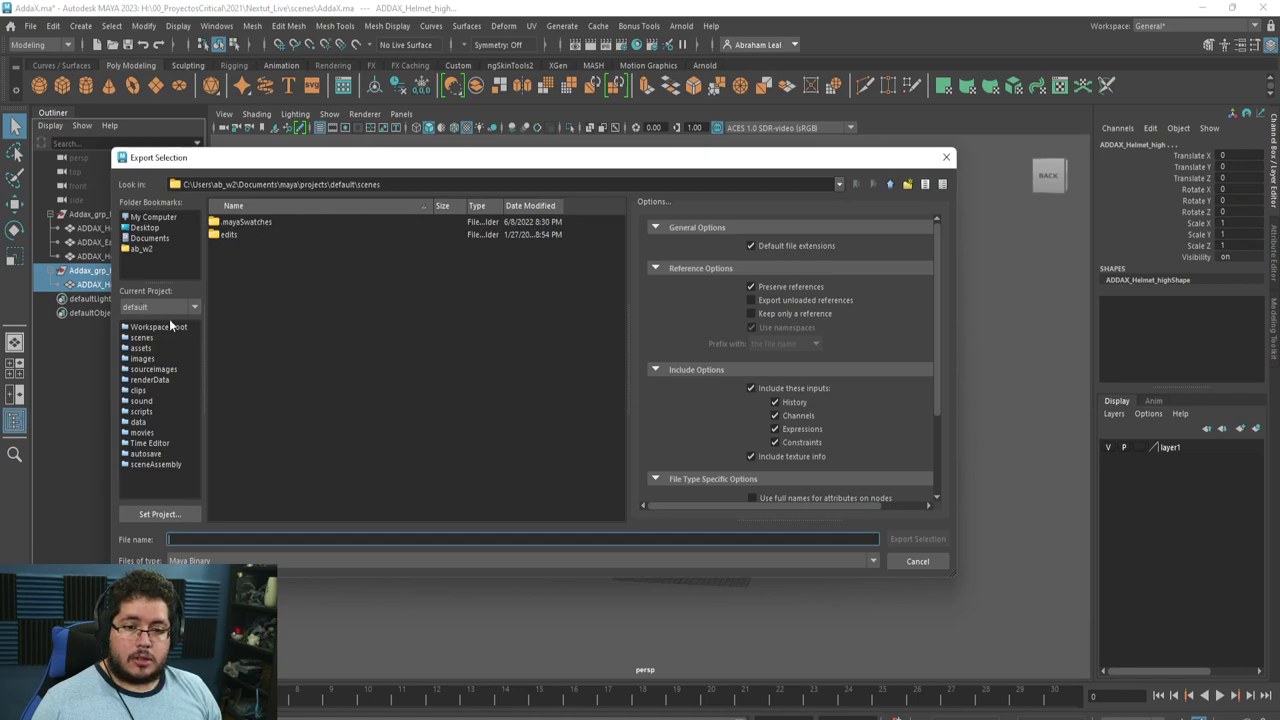
Set the current project to the folder H:\00_ProyectosCritical\2021\Nextut_Live
{"action": "left_click", "coordinate": [159, 513]}
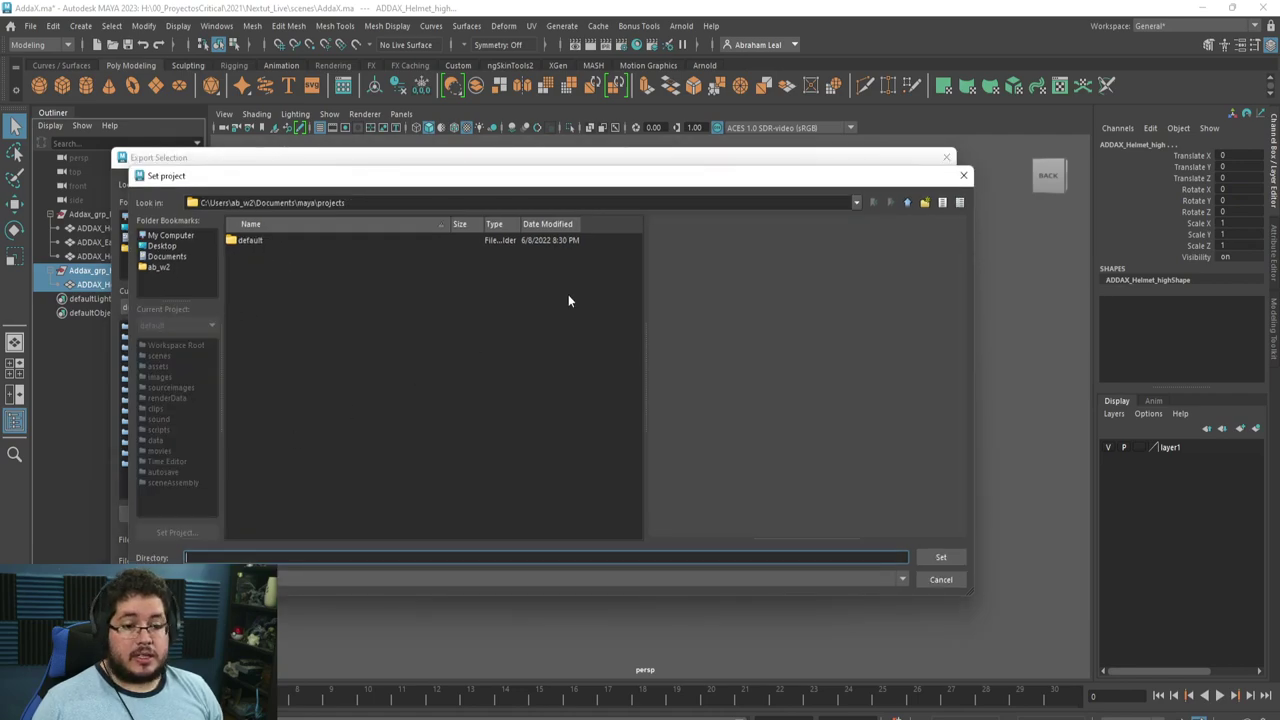
{"action": "left_click", "coordinate": [908, 203]}
{"action": "left_click", "coordinate": [908, 204]}
{"action": "left_click", "coordinate": [908, 204]}
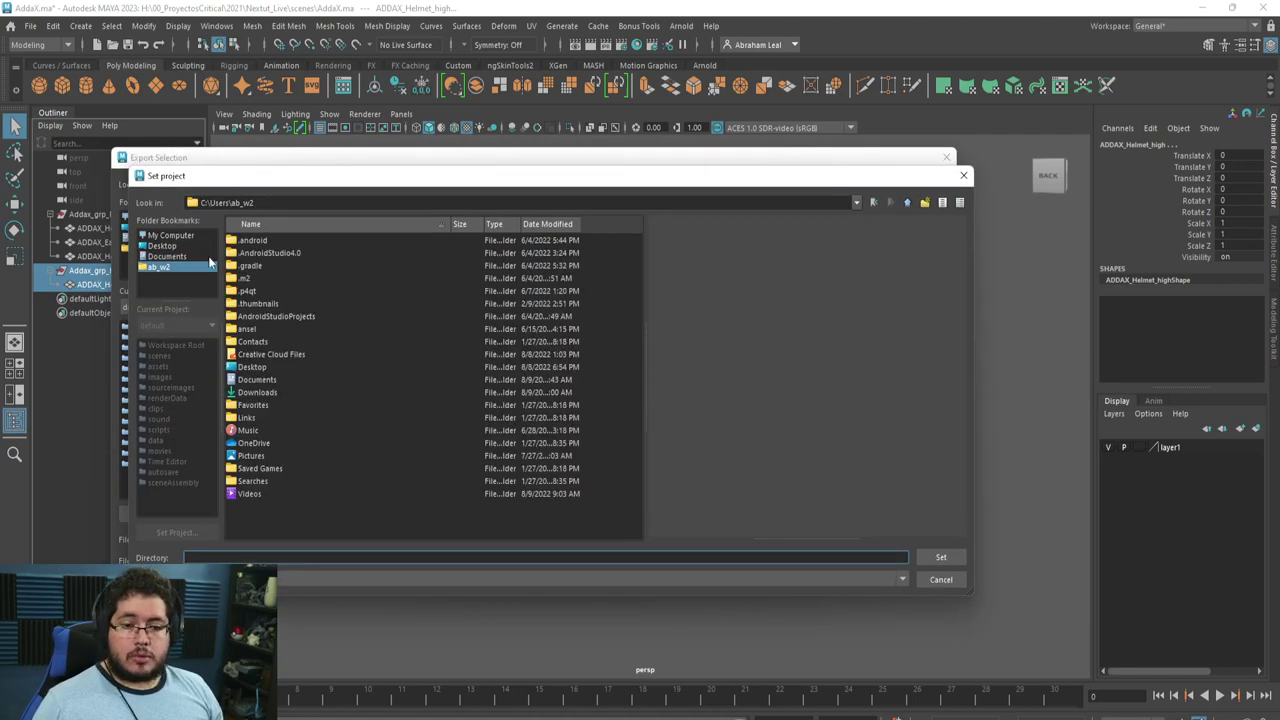
{"action": "left_click", "coordinate": [184, 237]}
{"action": "left_click", "coordinate": [262, 240]}
{"action": "double_click", "coordinate": [258, 253]}
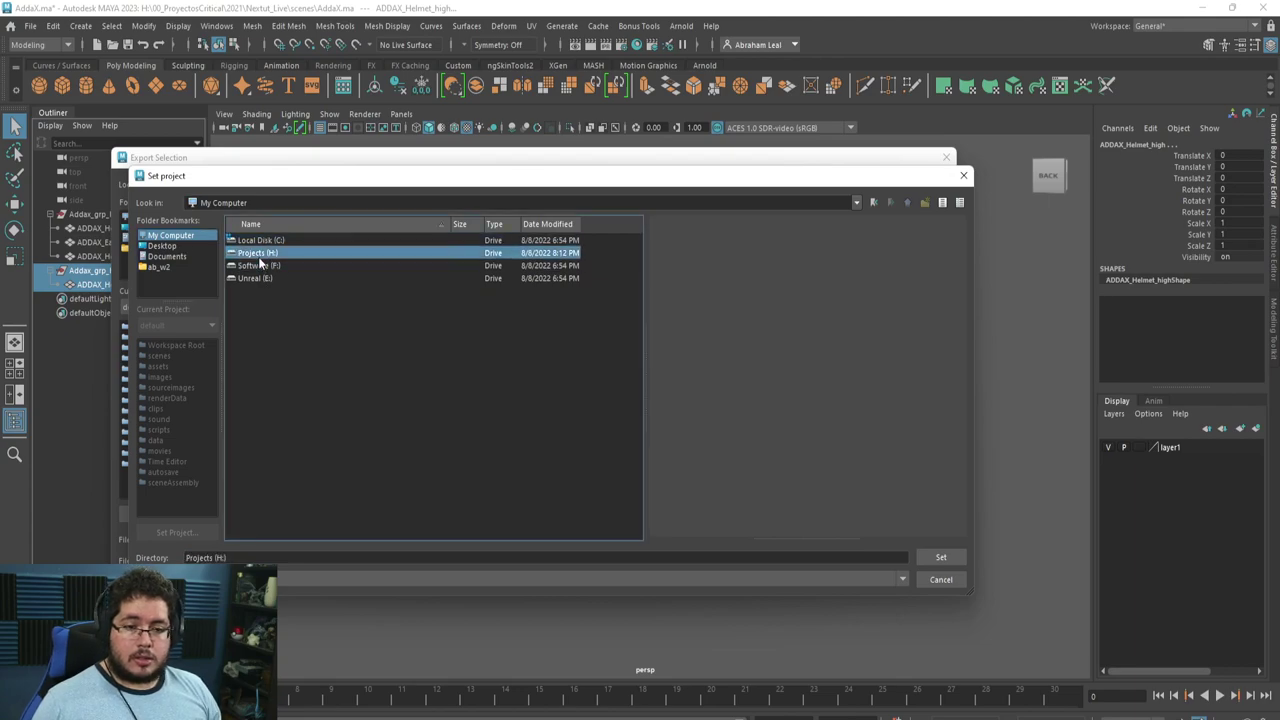
{"action": "double_click", "coordinate": [260, 242]}
{"action": "double_click", "coordinate": [252, 256]}
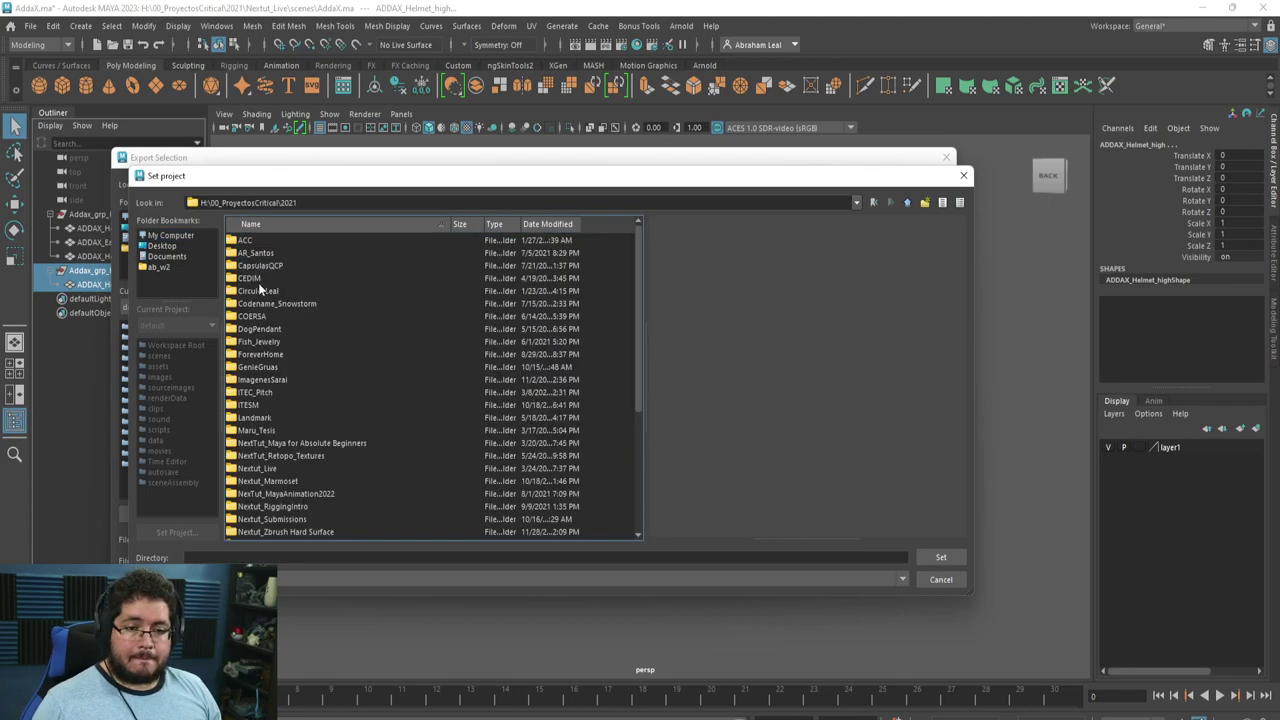
{"action": "left_click", "coordinate": [285, 483]}
{"action": "left_click", "coordinate": [270, 467]}
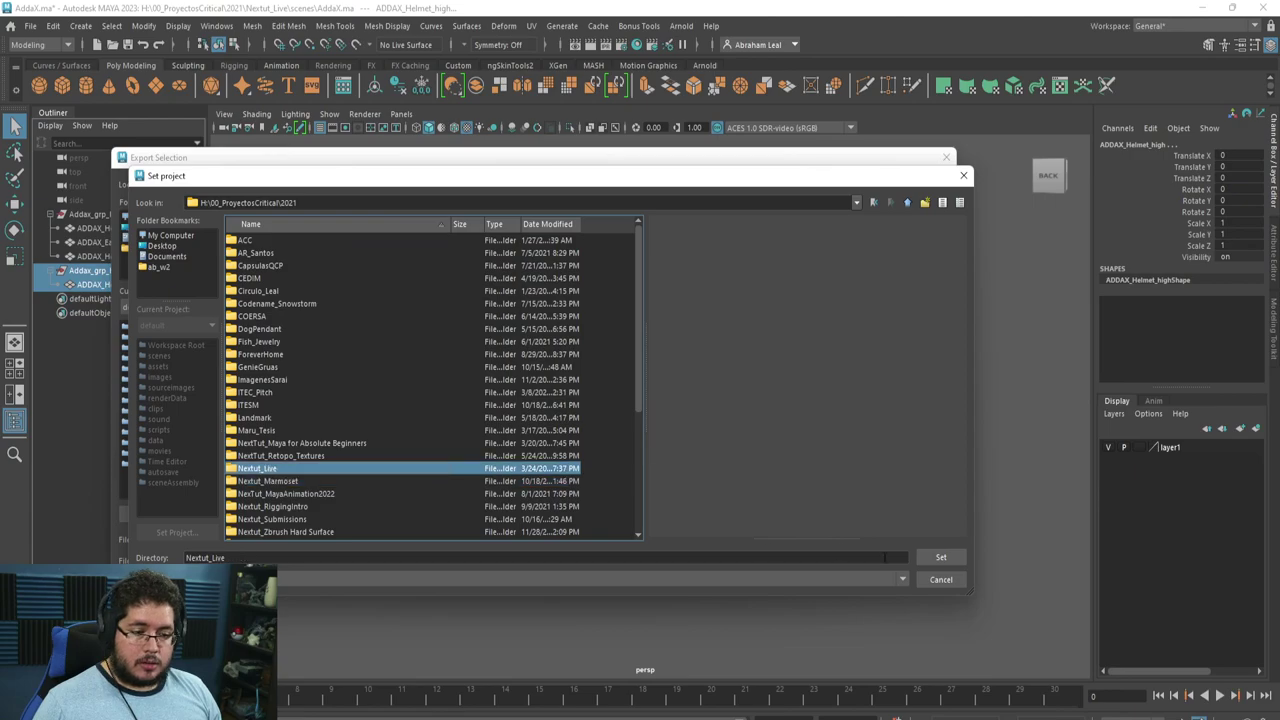
{"action": "left_click", "coordinate": [941, 557]}
Export the high-poly selection as an FBX named Addax_high into the project's assets\scifi folder
{"action": "double_click", "coordinate": [232, 222]}
{"action": "scroll", "coordinate": [250, 330], "scroll_direction": "down", "scroll_amount": 5}
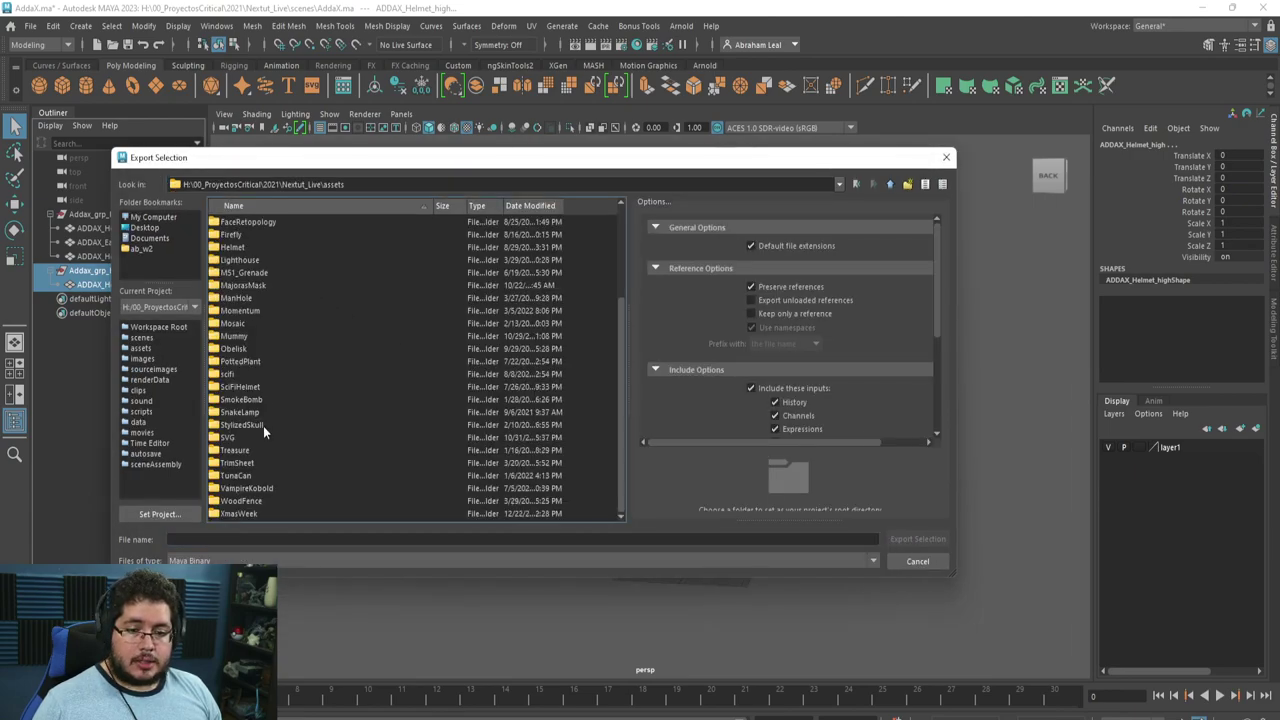
{"action": "double_click", "coordinate": [232, 374]}
{"action": "left_click", "coordinate": [272, 561]}
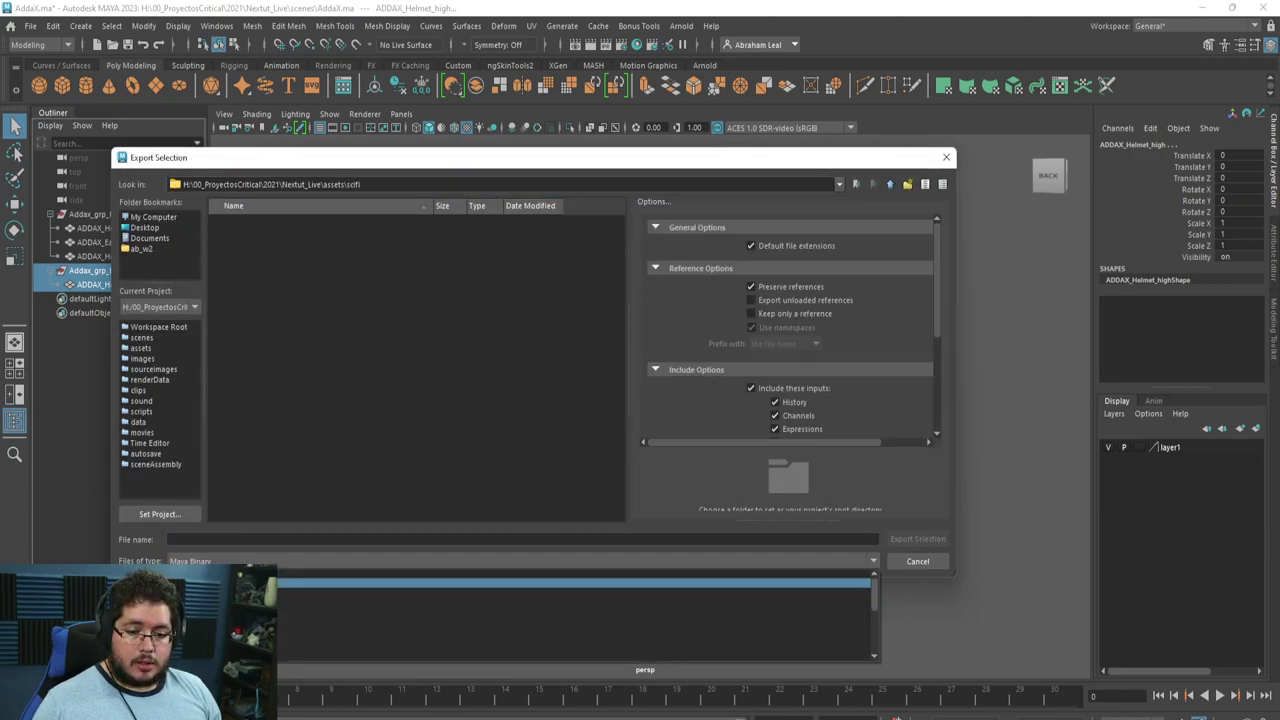
{"action": "left_click", "coordinate": [300, 628]}
{"action": "left_click", "coordinate": [203, 539]}
{"action": "type", "text": "A"}
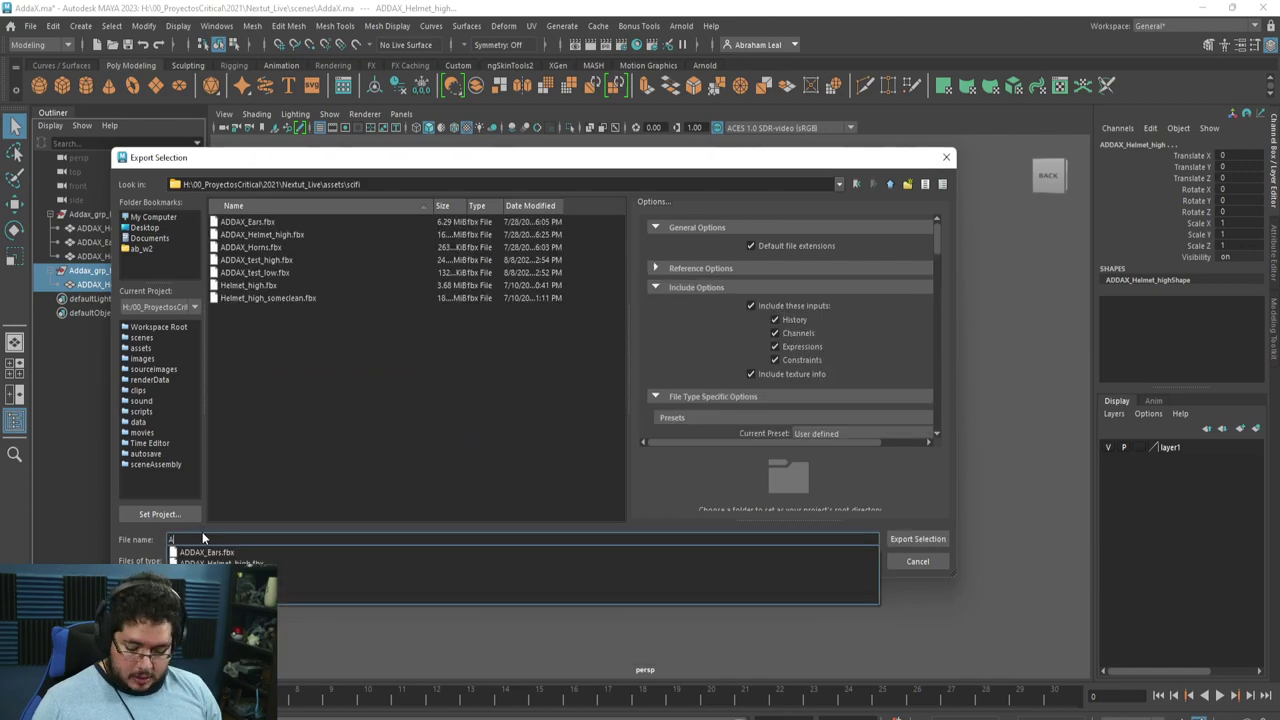
{"action": "type", "text": "ddax_high"}
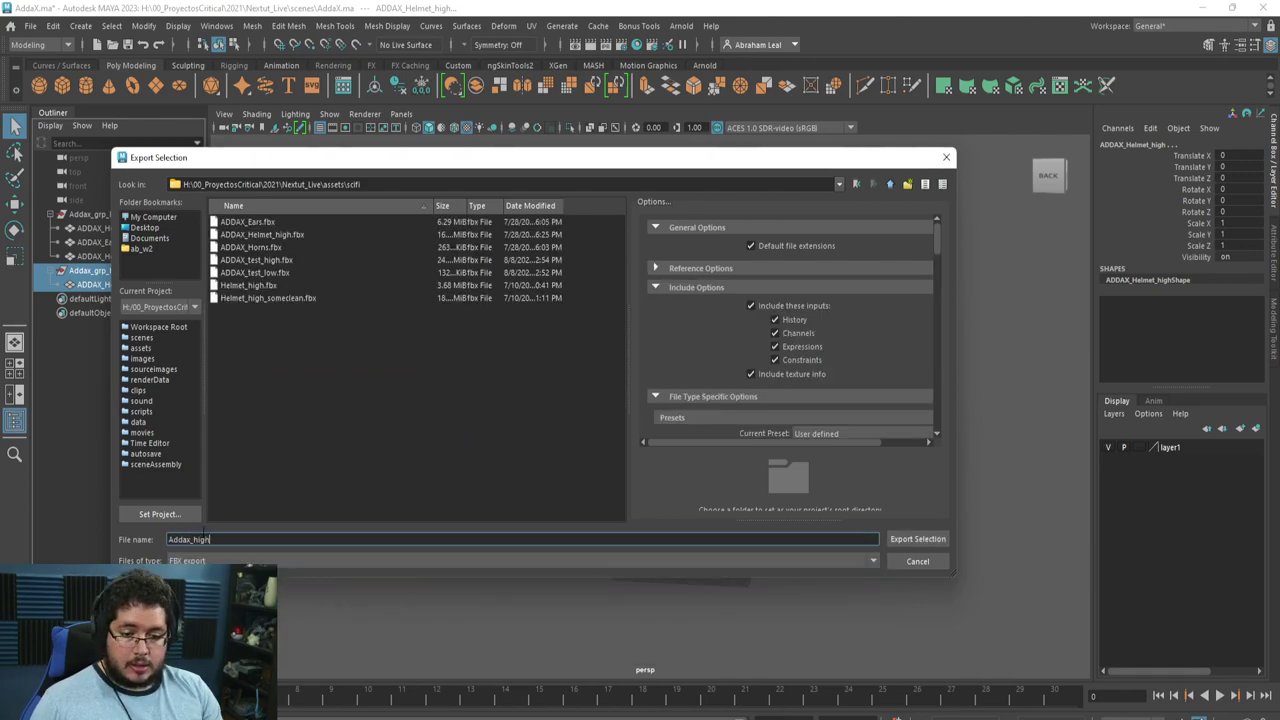
{"action": "key", "text": "Return"}
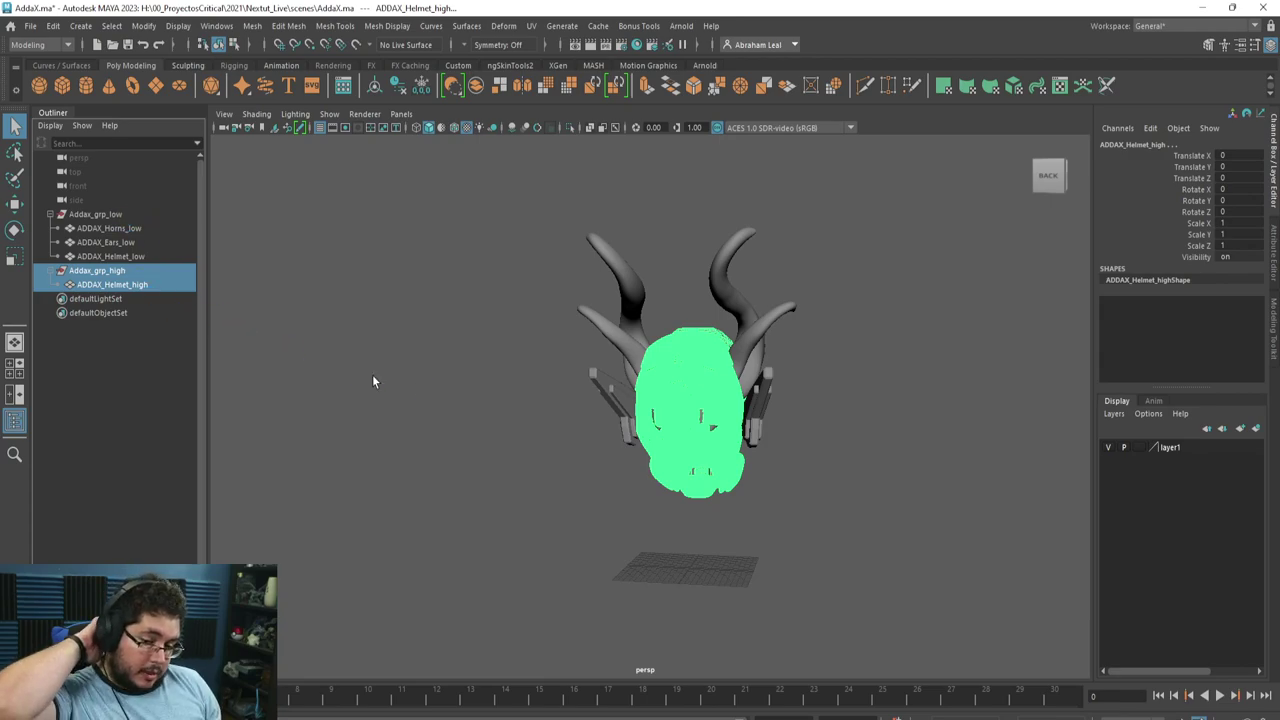
Export the Addax_grp_low group with its horns, ears and helmet meshes as an FBX named ADDAX in the scifi folder
{"action": "left_click", "coordinate": [95, 215]}
{"action": "left_click", "coordinate": [108, 256], "text": "shift"}
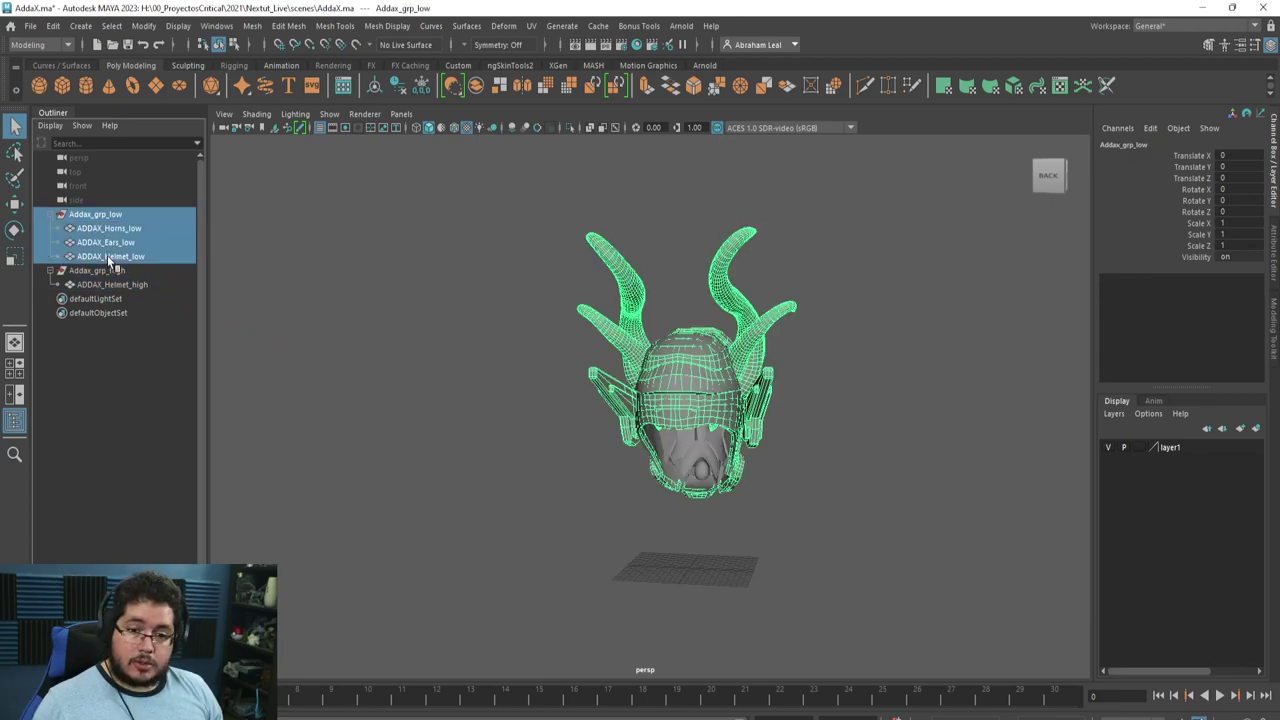
{"action": "key", "text": "ctrl+shift+e"}
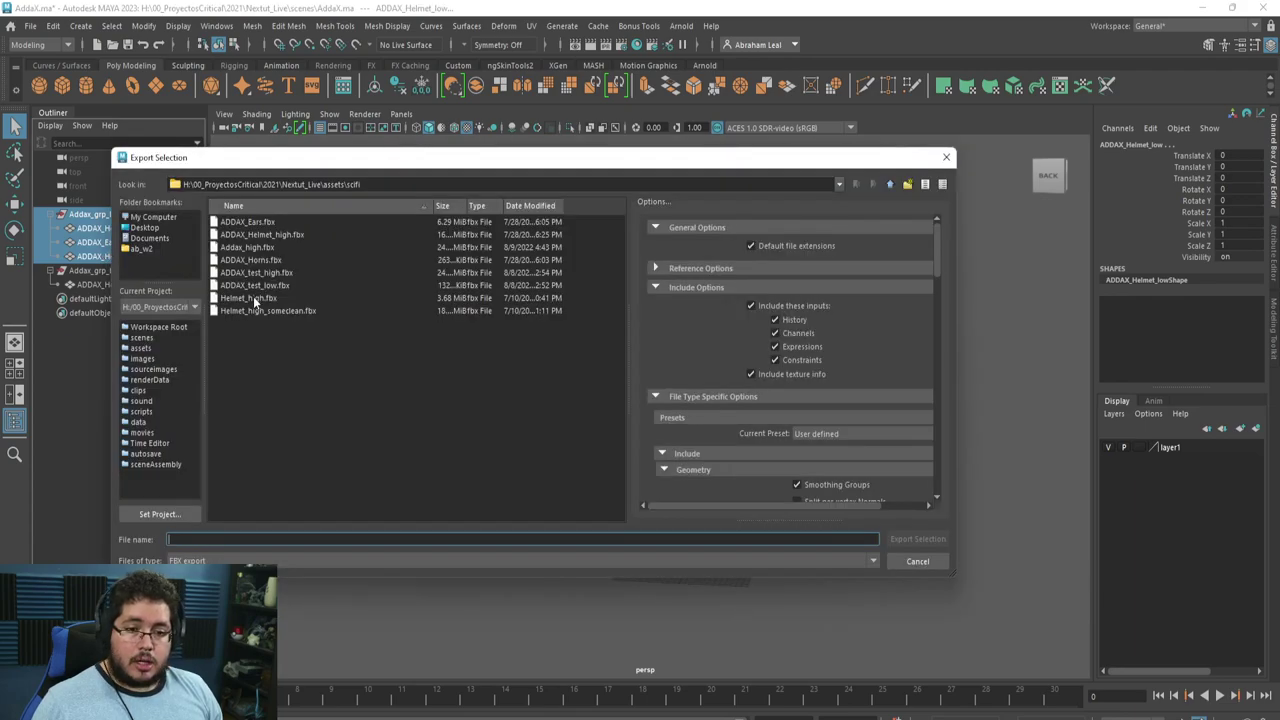
{"action": "type", "text": "ADDAX"}
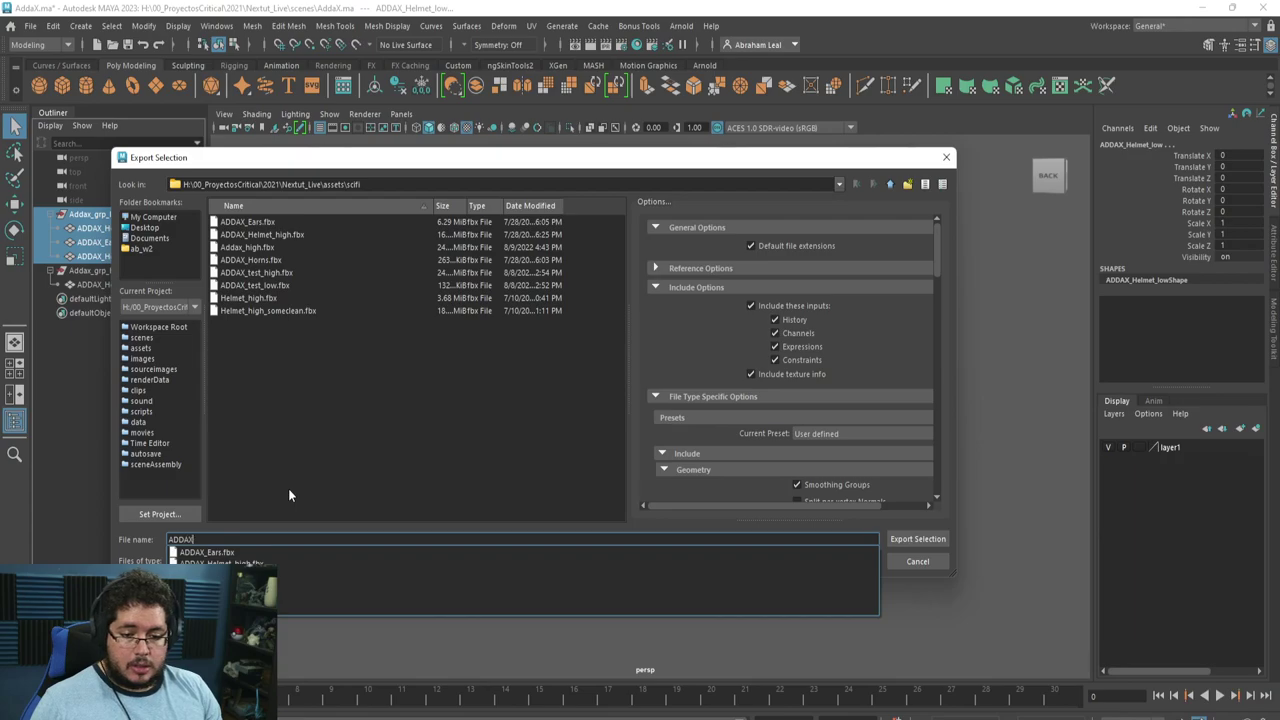
{"action": "key", "text": "Return"}
Switch to Substance 3D Painter and create a new project from ADDAX.fbx using the UV Tile workflow
{"action": "key", "text": "super"}
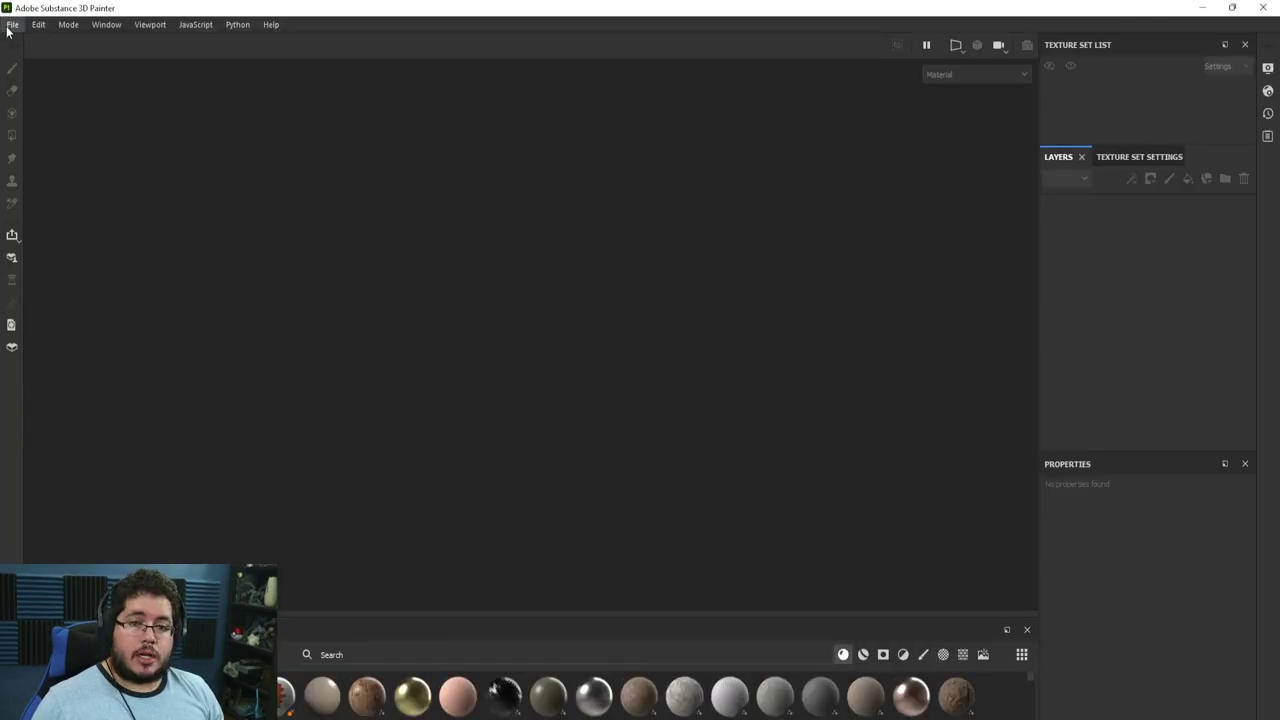
{"action": "left_click", "coordinate": [12, 24]}
{"action": "left_click", "coordinate": [45, 39]}
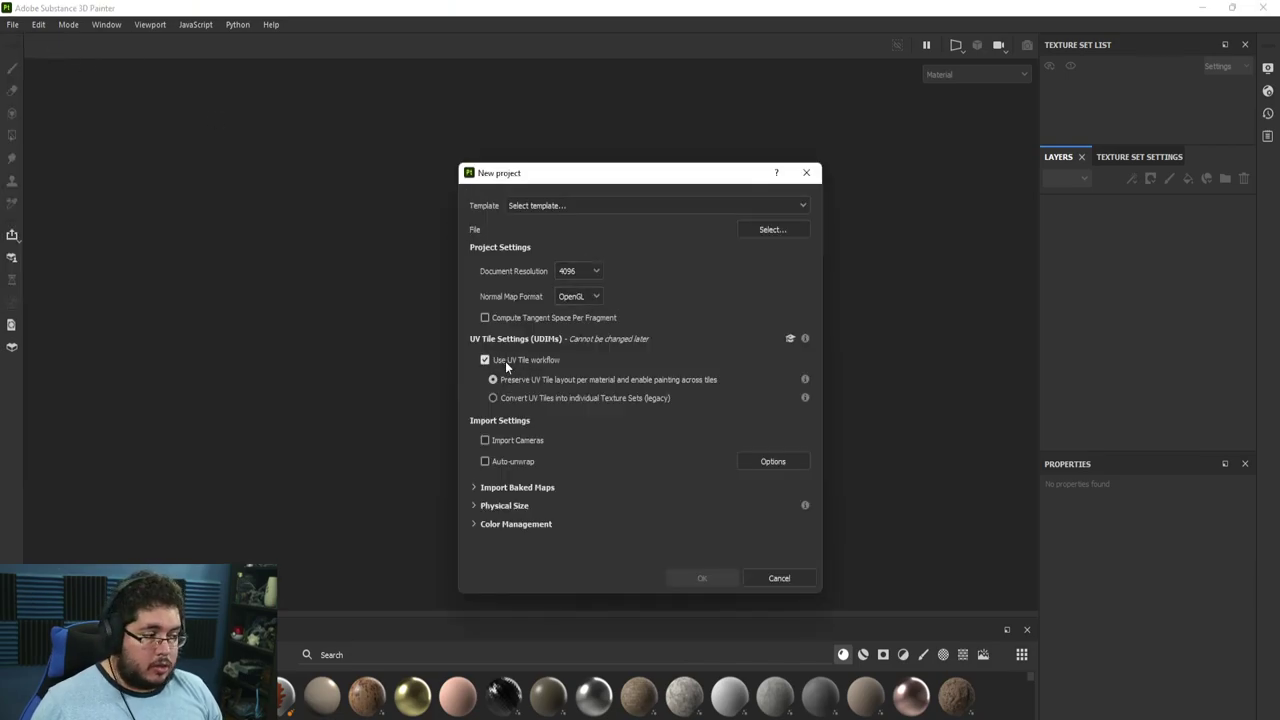
{"action": "left_click", "coordinate": [773, 229]}
{"action": "left_click", "coordinate": [640, 298]}
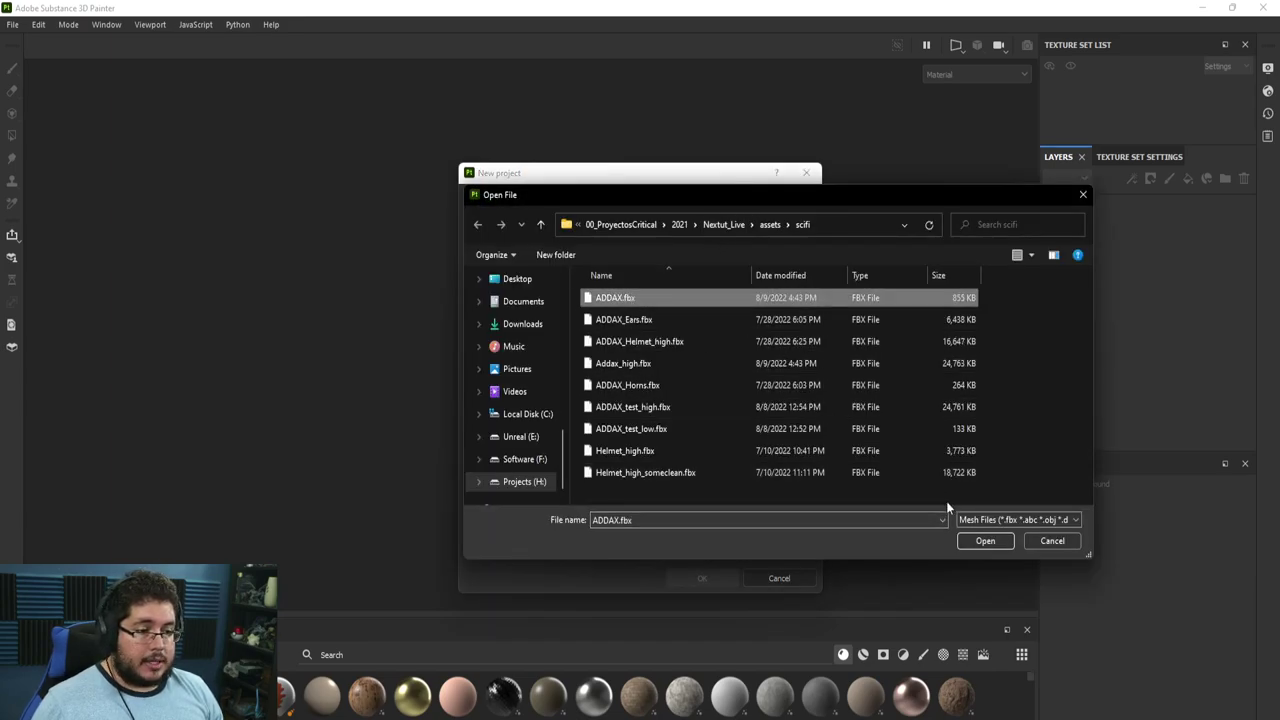
{"action": "left_click", "coordinate": [985, 540]}
{"action": "left_click", "coordinate": [702, 578]}
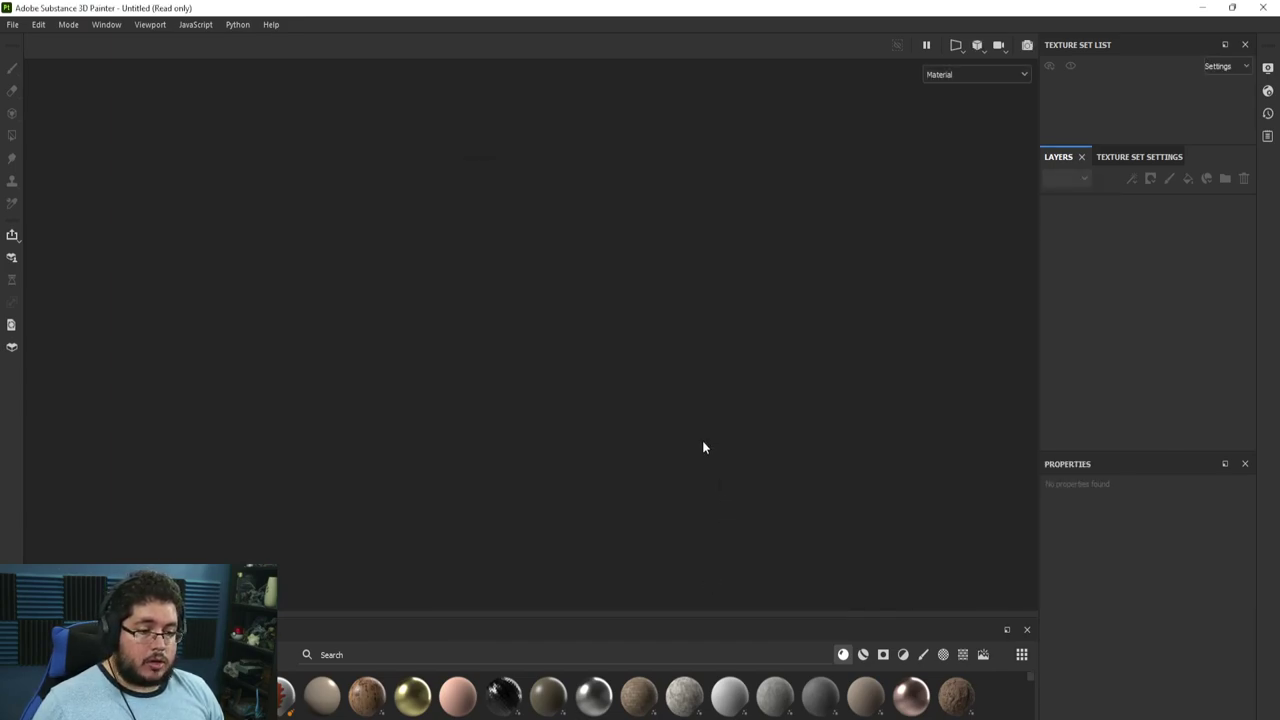
Enlarge the texture set list and open the mesh map baking options for the lambert1 texture set
{"action": "left_click_drag", "start_coordinate": [1136, 146], "coordinate": [1136, 217]}
{"action": "left_click_drag", "start_coordinate": [990, 207], "coordinate": [820, 291], "text": "alt"}
{"action": "left_click", "coordinate": [1150, 229]}
{"action": "scroll", "coordinate": [1142, 313], "scroll_direction": "down", "scroll_amount": 10}
{"action": "left_click", "coordinate": [1197, 320]}
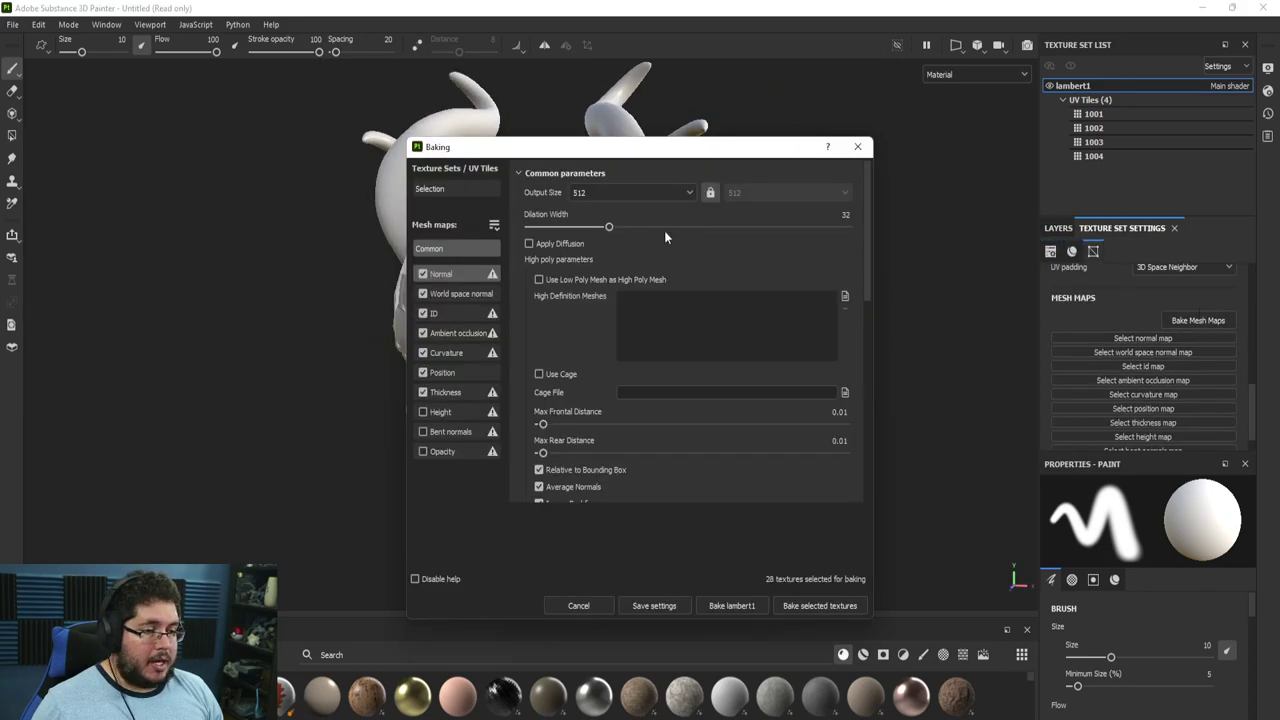
Change the baking output size and set antialiasing to Subsampling 2x2
{"action": "left_click", "coordinate": [686, 192]}
{"action": "left_click", "coordinate": [588, 307]}
{"action": "scroll", "coordinate": [588, 307], "scroll_direction": "down", "scroll_amount": 3}
{"action": "scroll", "coordinate": [600, 300], "scroll_direction": "down", "scroll_amount": 3}
{"action": "scroll", "coordinate": [620, 300], "scroll_direction": "up", "scroll_amount": 2}
{"action": "left_click", "coordinate": [636, 310]}
{"action": "left_click", "coordinate": [709, 325]}
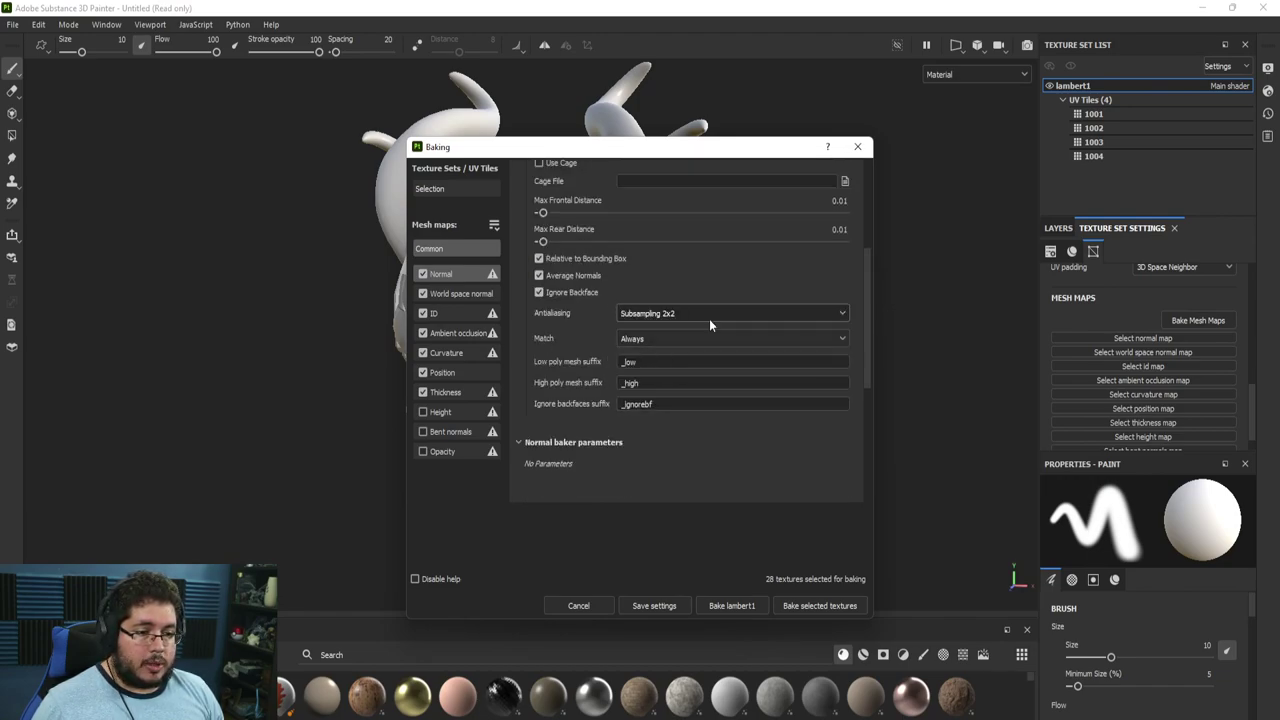
Set mesh matching to By Mesh Name and load Addax_high.fbx as the high definition mesh
{"action": "left_click", "coordinate": [668, 337]}
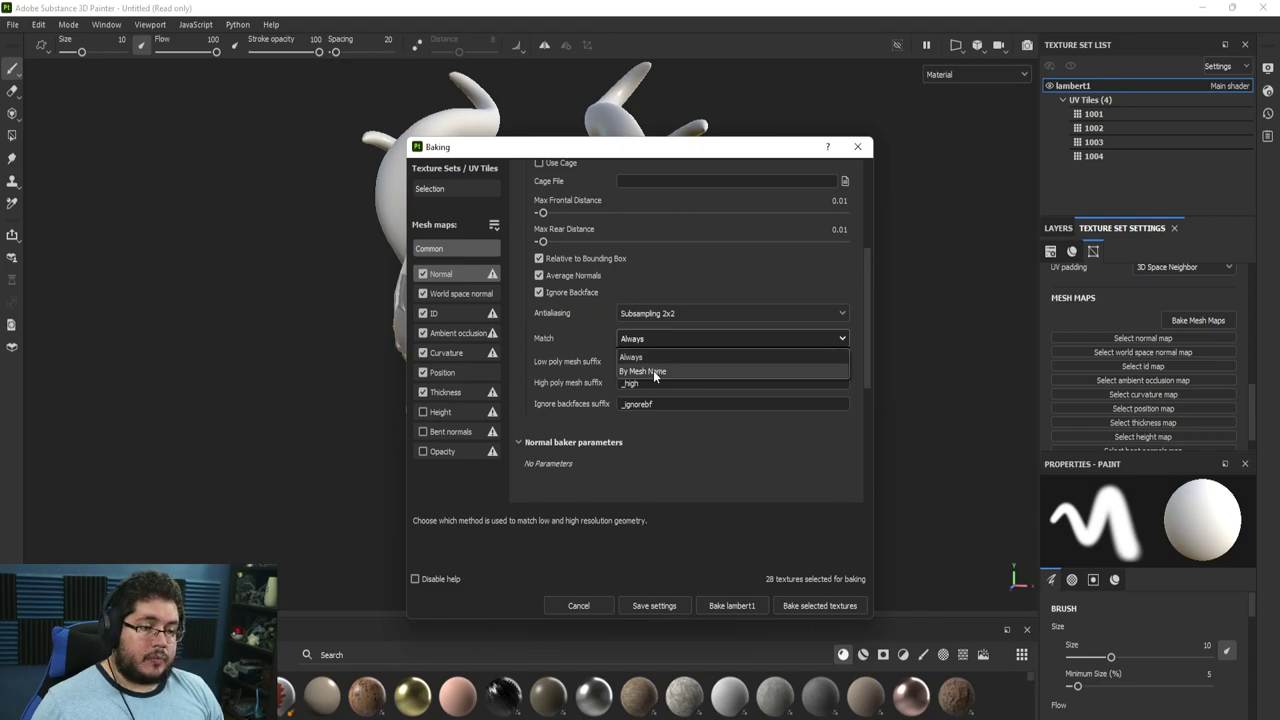
{"action": "left_click", "coordinate": [653, 370]}
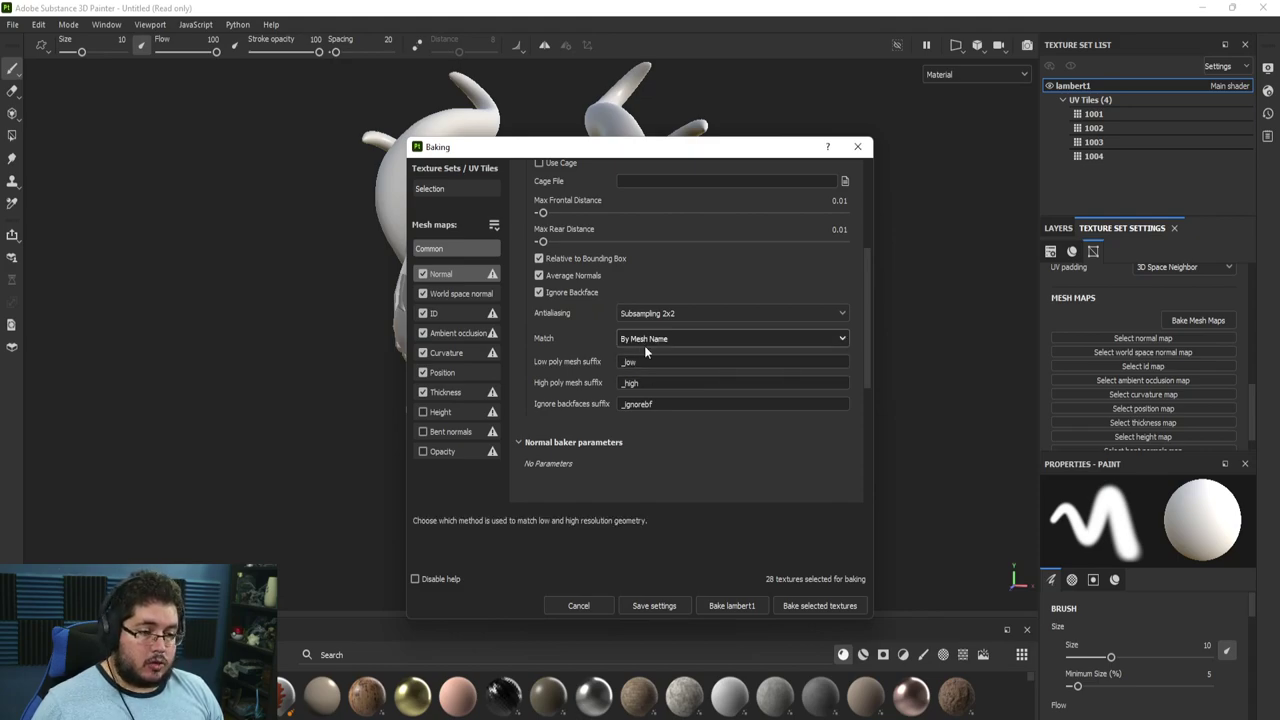
{"action": "scroll", "coordinate": [660, 335], "scroll_direction": "up", "scroll_amount": 4}
{"action": "left_click", "coordinate": [843, 255]}
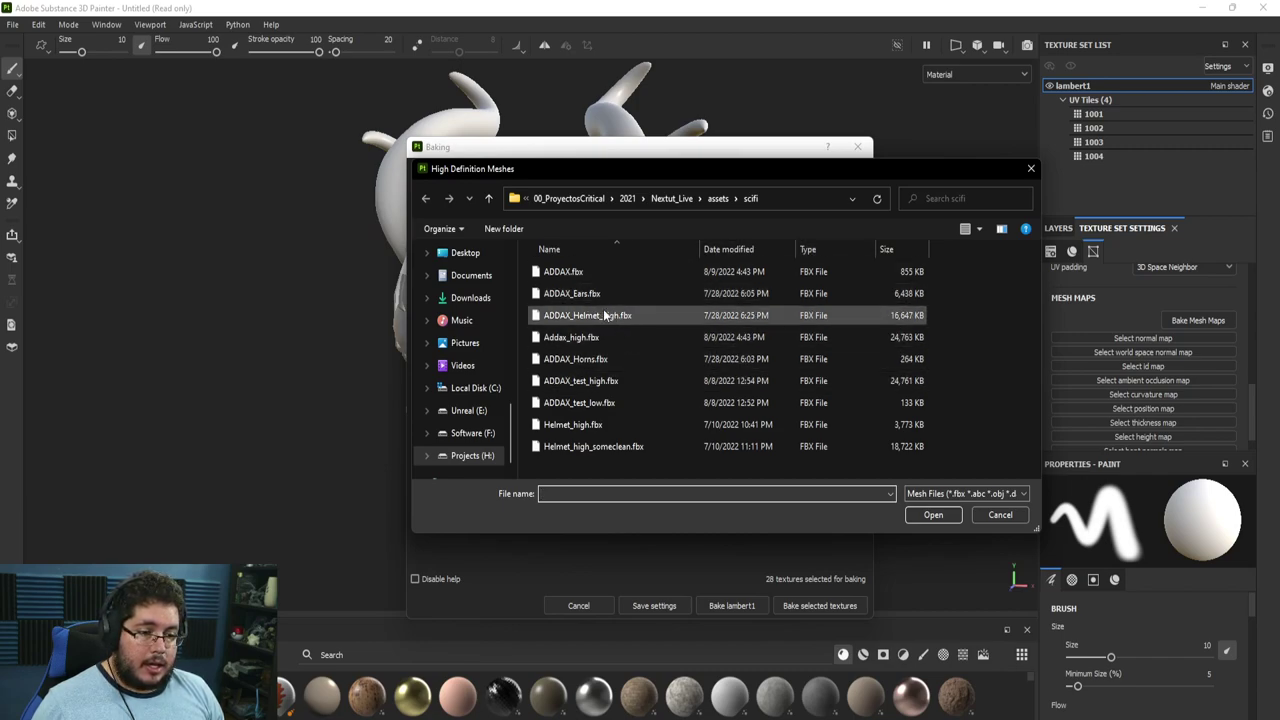
{"action": "left_click", "coordinate": [572, 340]}
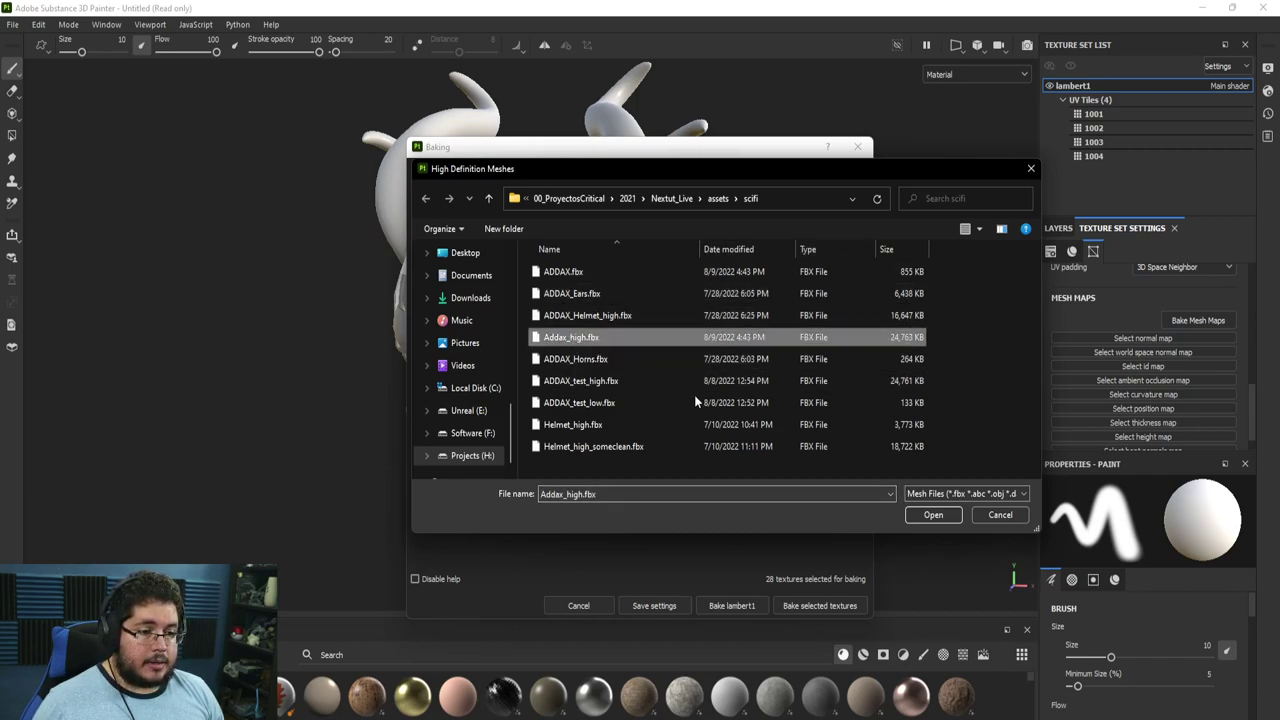
{"action": "left_click", "coordinate": [922, 515]}
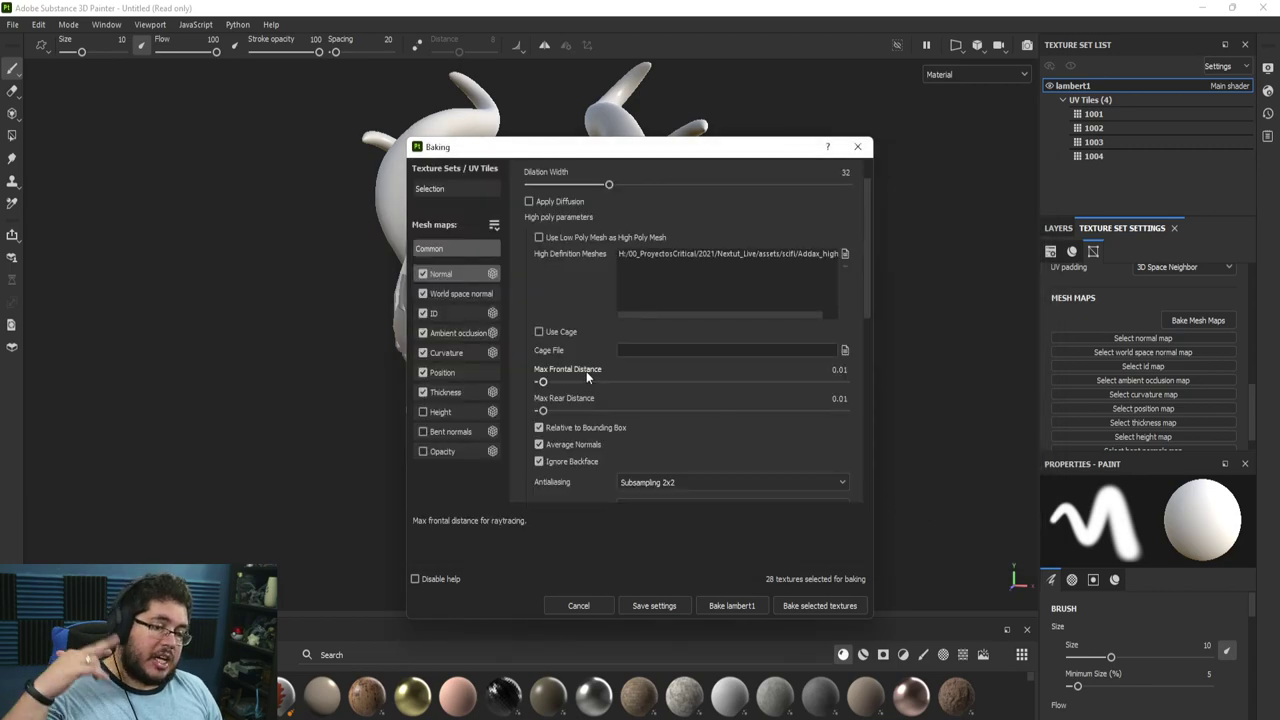
Review the common baking parameters, the normal baker parameters and the ambient occlusion baker parameters, including the self occlusion options
{"action": "scroll", "coordinate": [570, 307], "scroll_direction": "down", "scroll_amount": 2}
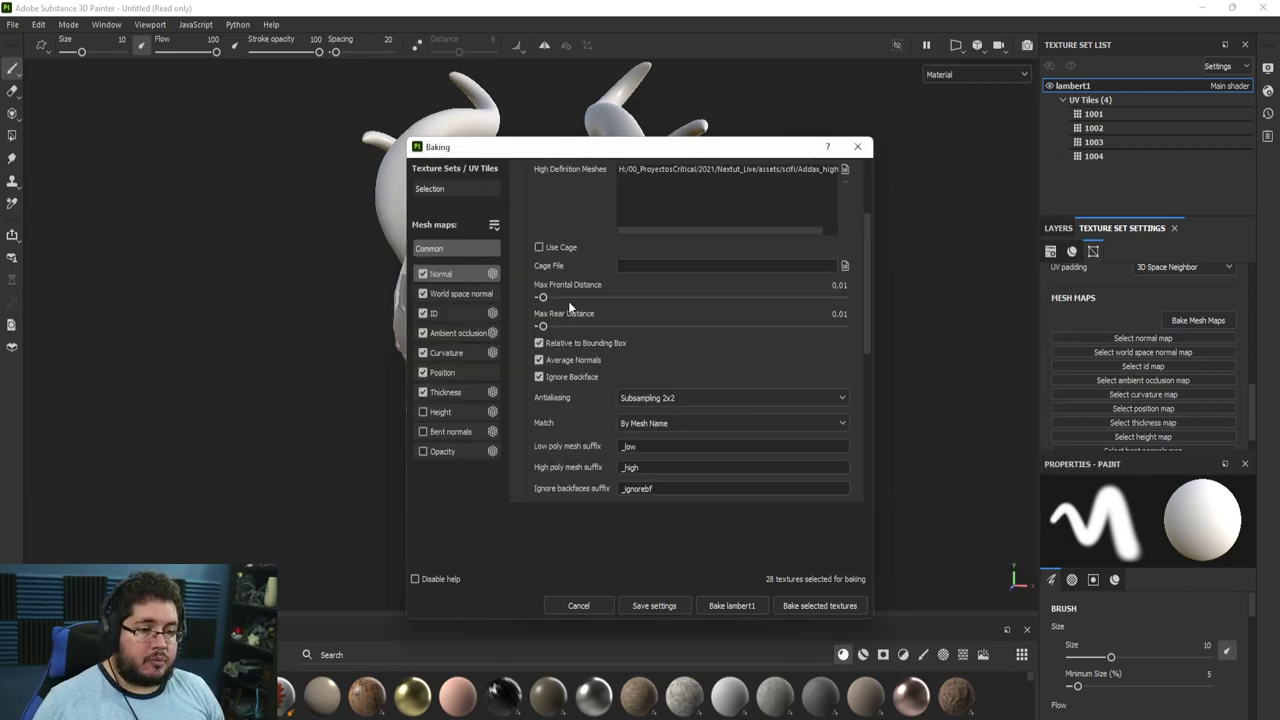
{"action": "scroll", "coordinate": [660, 313], "scroll_direction": "down", "scroll_amount": 3}
{"action": "scroll", "coordinate": [545, 405], "scroll_direction": "up", "scroll_amount": 2}
{"action": "left_click", "coordinate": [453, 273]}
{"action": "scroll", "coordinate": [600, 305], "scroll_direction": "up", "scroll_amount": 6}
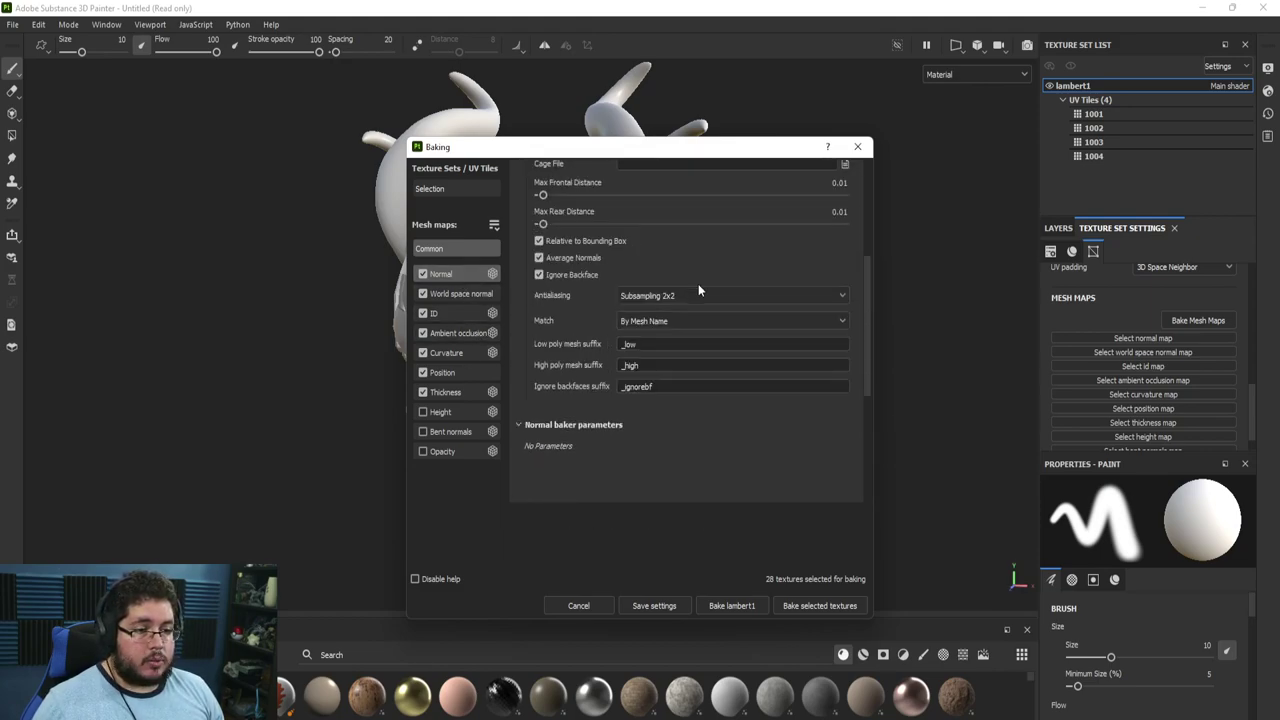
{"action": "left_click_drag", "start_coordinate": [620, 146], "coordinate": [784, 133]}
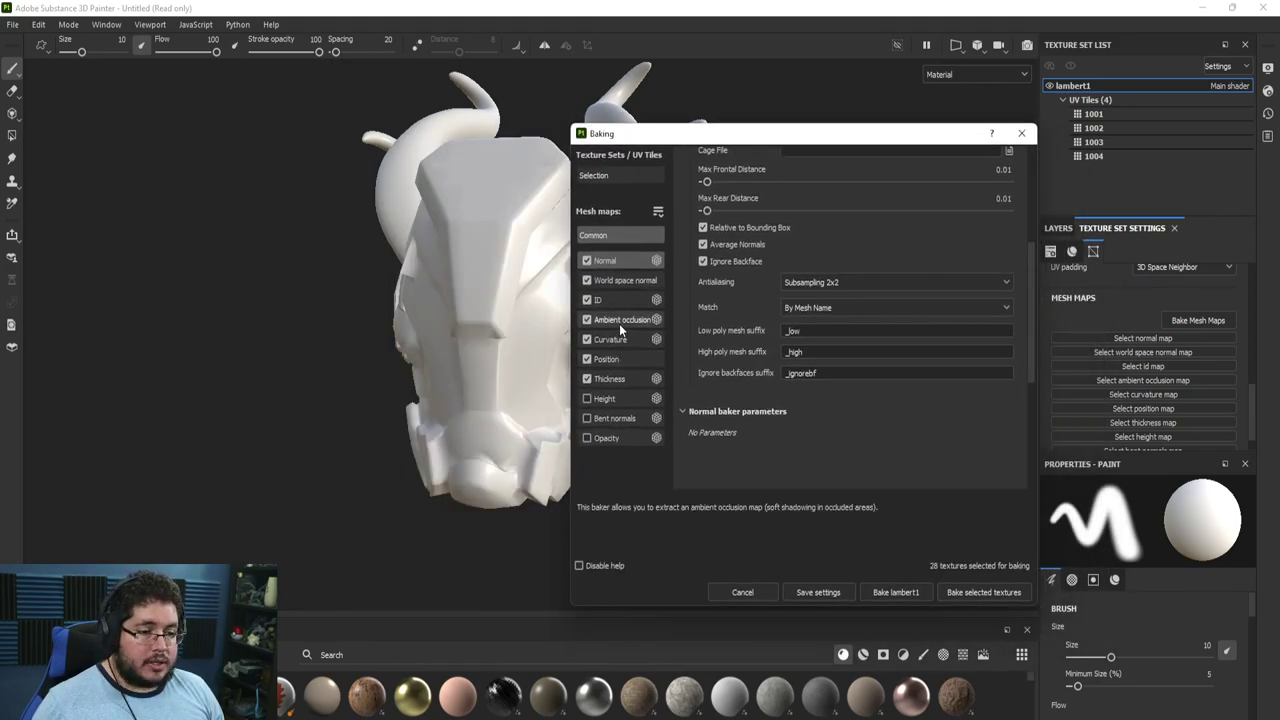
{"action": "left_click", "coordinate": [619, 320]}
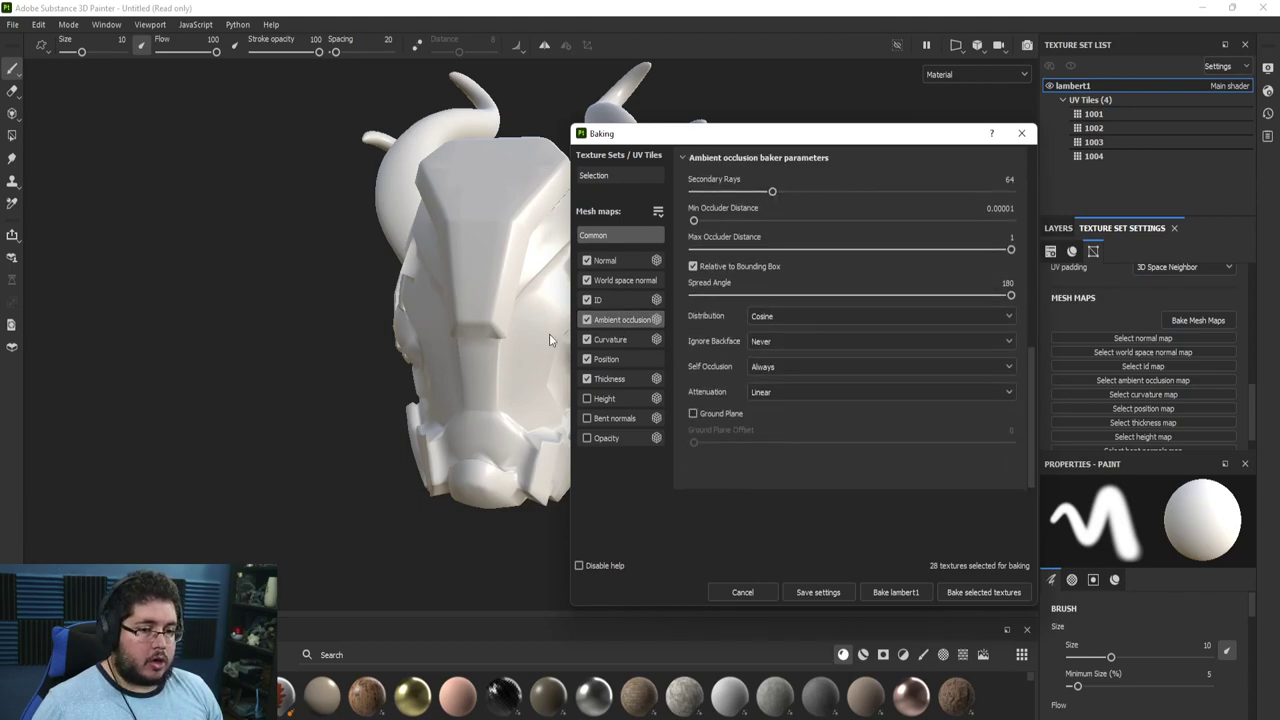
{"action": "left_click", "coordinate": [774, 366]}
{"action": "left_click", "coordinate": [758, 509]}
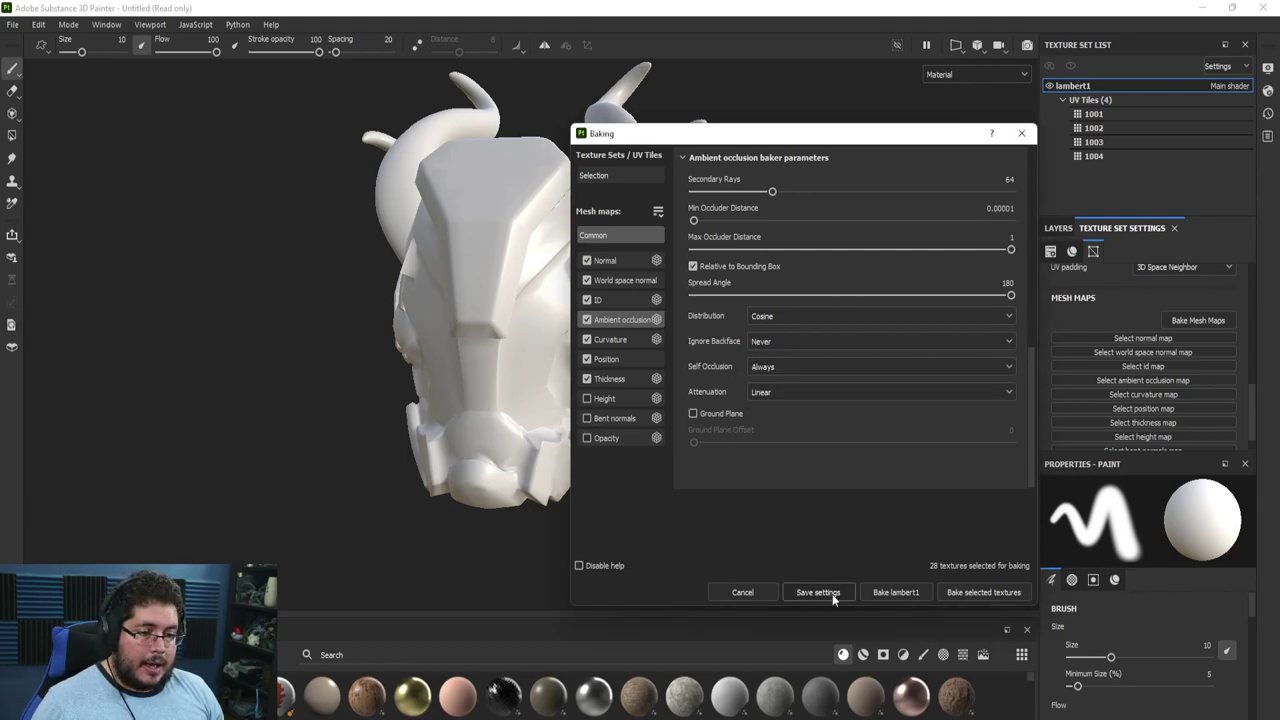
Bake the selected mesh maps for all lambert1 UV tiles and dismiss the finished bake report
{"action": "left_click", "coordinate": [975, 591]}
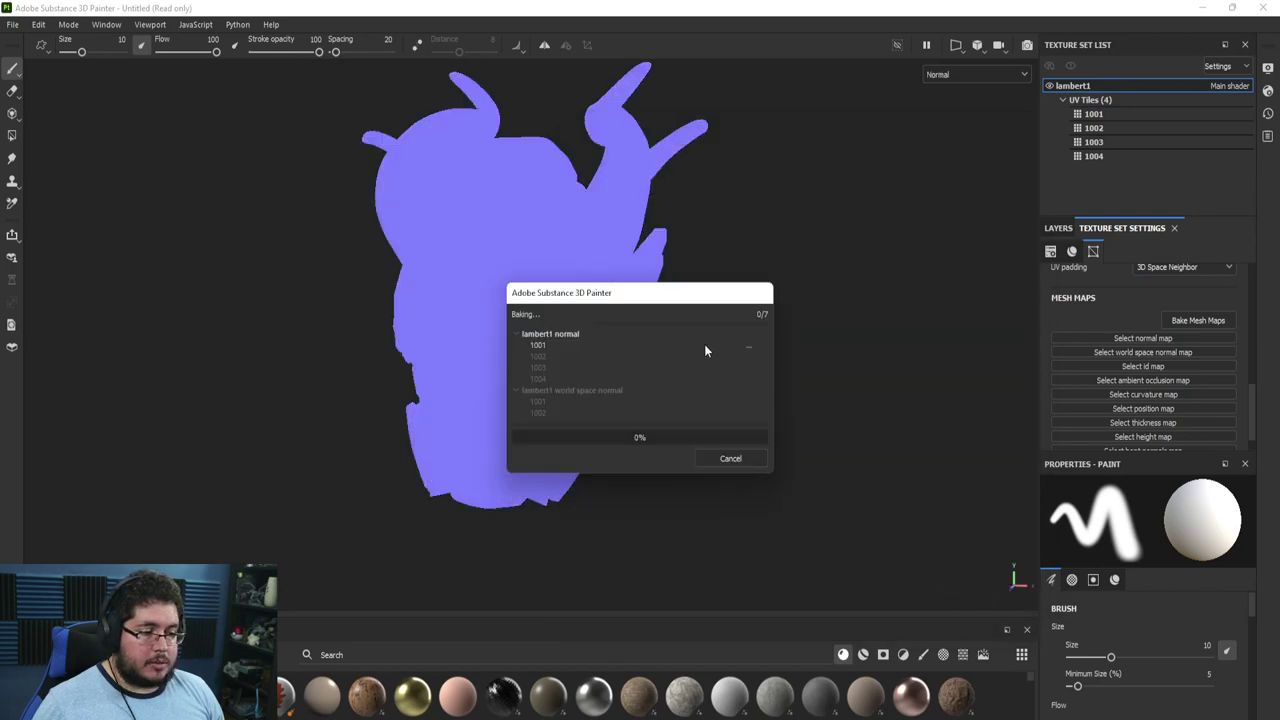
{"action": "left_click_drag", "start_coordinate": [703, 293], "coordinate": [927, 243]}
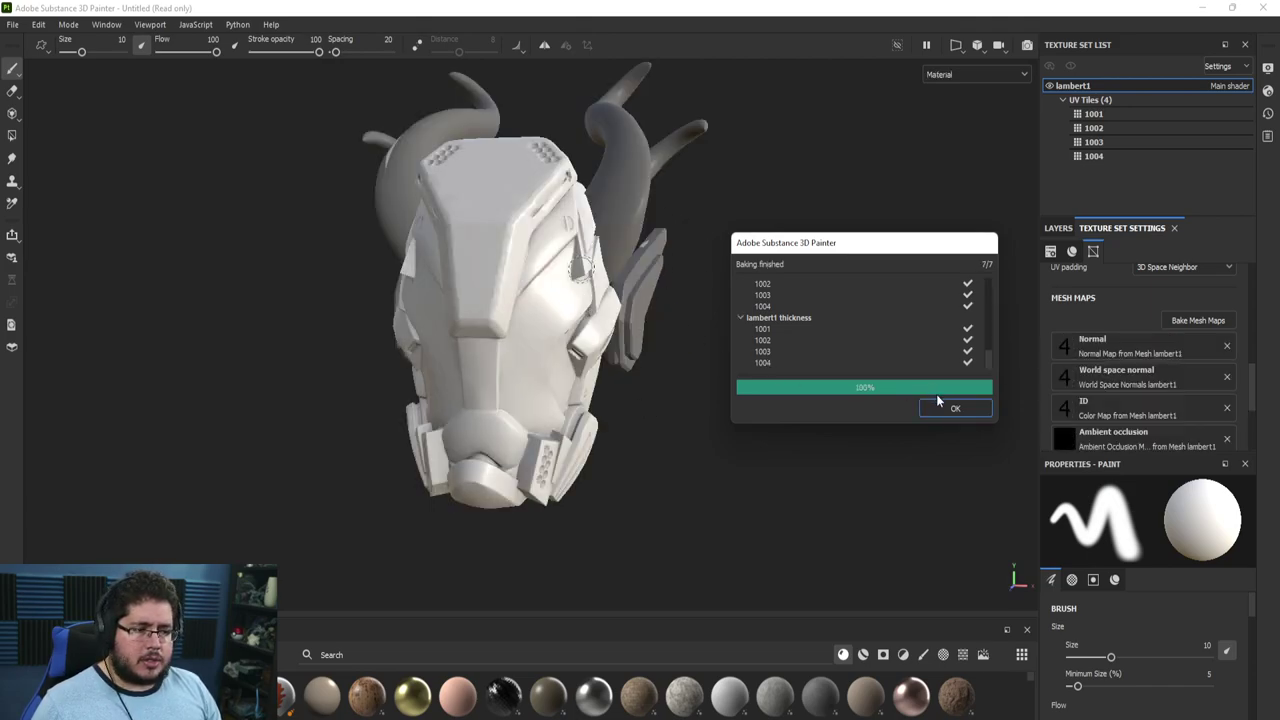
{"action": "left_click", "coordinate": [938, 403]}
Examine the baked surface details on the helmet's forehead plate, side panels and edges from several angles
{"action": "left_click_drag", "start_coordinate": [843, 386], "coordinate": [760, 400], "text": "alt"}
{"action": "right_click_drag", "start_coordinate": [760, 400], "coordinate": [917, 466], "text": "alt"}
{"action": "left_click_drag", "start_coordinate": [917, 466], "coordinate": [700, 490], "text": "alt"}
{"action": "middle_click_drag", "start_coordinate": [640, 360], "coordinate": [489, 329], "text": "alt"}
{"action": "right_click_drag", "start_coordinate": [489, 329], "coordinate": [780, 470], "text": "alt"}
{"action": "left_click_drag", "start_coordinate": [780, 470], "coordinate": [440, 470], "text": "alt"}
{"action": "middle_click_drag", "start_coordinate": [690, 390], "coordinate": [535, 318], "text": "alt"}
{"action": "mouse_move", "coordinate": [533, 320]}
{"action": "left_mouse_down", "text": "alt"}
{"action": "mouse_move", "coordinate": [509, 194]}
{"action": "mouse_move", "coordinate": [497, 259]}
{"action": "mouse_move", "coordinate": [700, 277]}
{"action": "mouse_move", "coordinate": [723, 337]}
{"action": "mouse_move", "coordinate": [726, 260]}
{"action": "mouse_move", "coordinate": [600, 203]}
{"action": "mouse_move", "coordinate": [630, 172]}
{"action": "mouse_move", "coordinate": [877, 220]}
{"action": "mouse_move", "coordinate": [583, 190]}
{"action": "left_mouse_up", "text": "alt"}
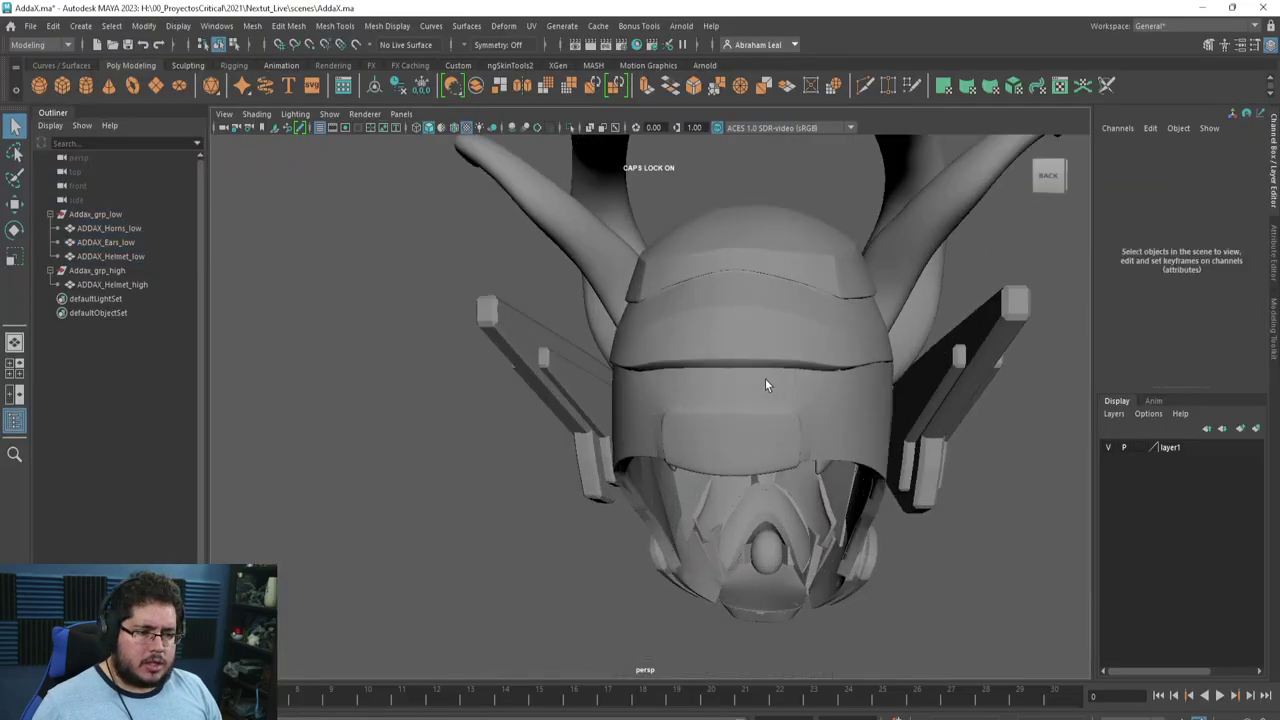
Switch to Maya and isolate the helmet to work on the ADDAX_Helmet_high mesh up close
{"action": "left_click", "coordinate": [846, 444]}
{"action": "left_click_drag", "start_coordinate": [846, 439], "coordinate": [816, 265], "text": "alt"}
{"action": "key", "text": "ctrl+1"}
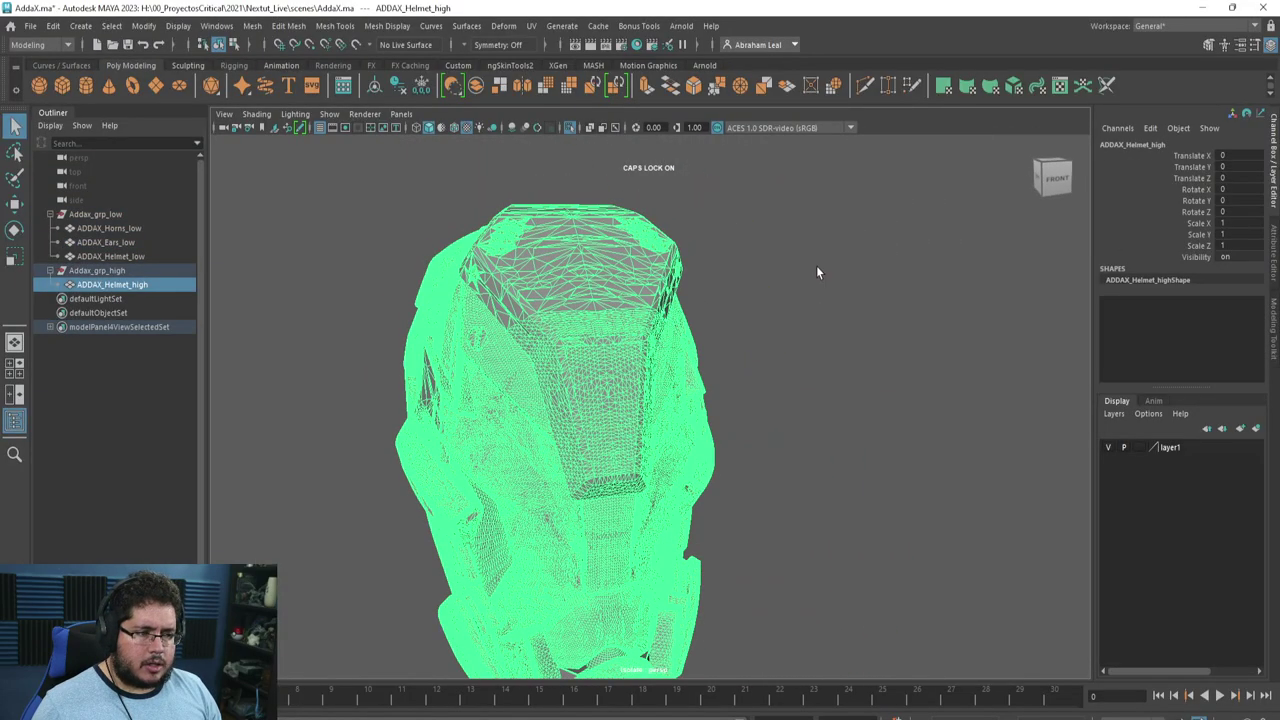
{"action": "left_click", "coordinate": [817, 267]}
{"action": "scroll", "coordinate": [651, 352], "scroll_direction": "up", "scroll_amount": 5}
Soften all edges of the ADDAX_Helmet_high mesh and check its shading around the side panels
{"action": "left_click", "coordinate": [651, 352]}
{"action": "left_click", "coordinate": [379, 30]}
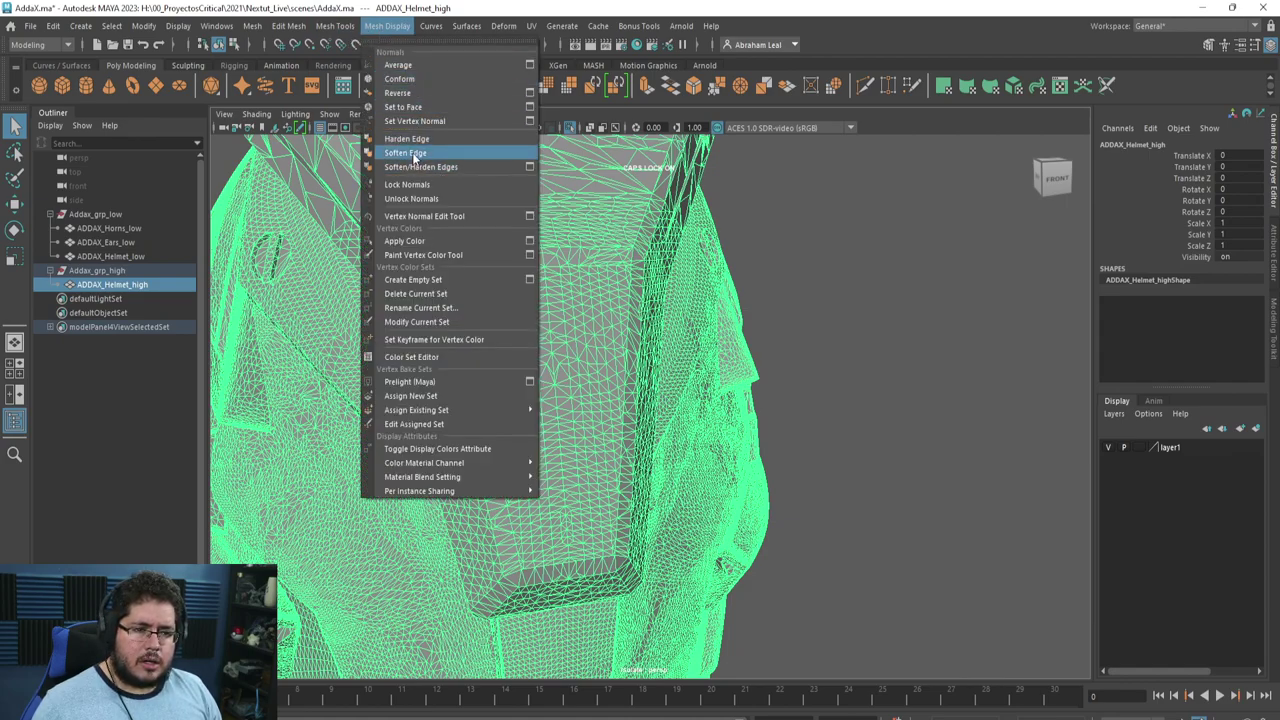
{"action": "left_click", "coordinate": [414, 153]}
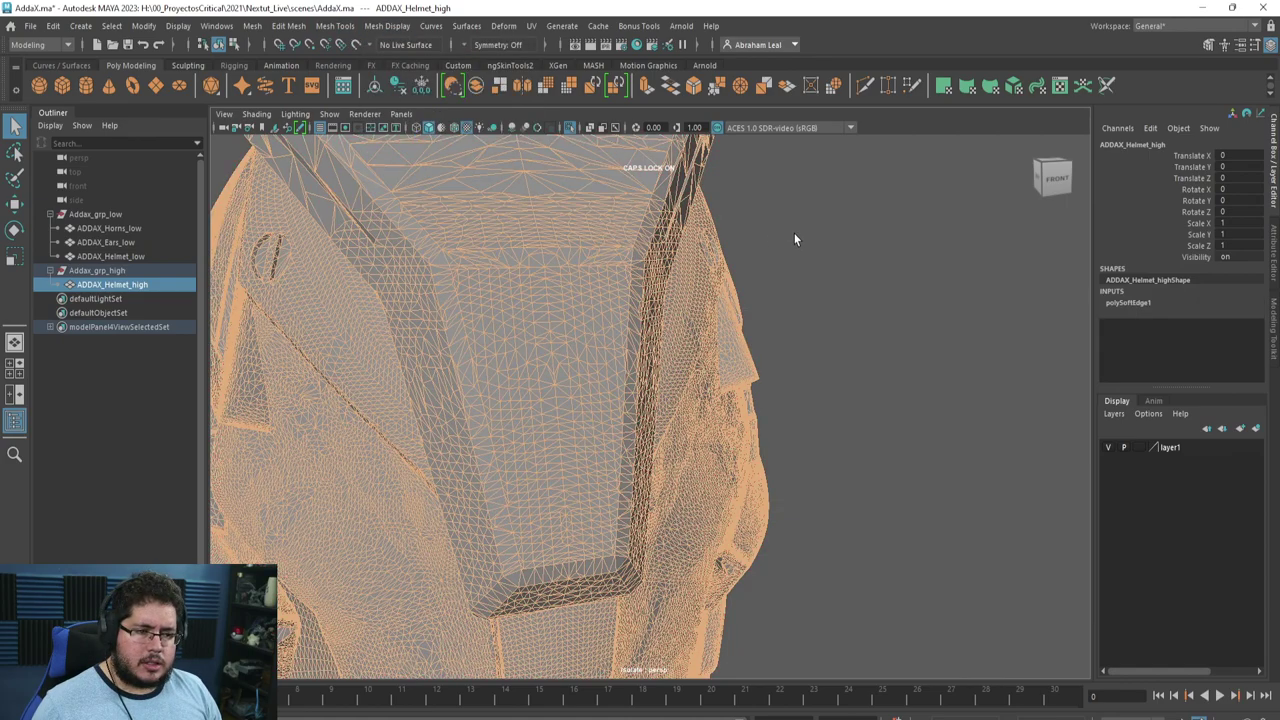
{"action": "left_click", "coordinate": [794, 233]}
{"action": "left_click_drag", "start_coordinate": [678, 318], "coordinate": [617, 271], "text": "alt"}
{"action": "left_click", "coordinate": [700, 283]}
{"action": "scroll", "coordinate": [819, 366], "scroll_direction": "up", "scroll_amount": 4}
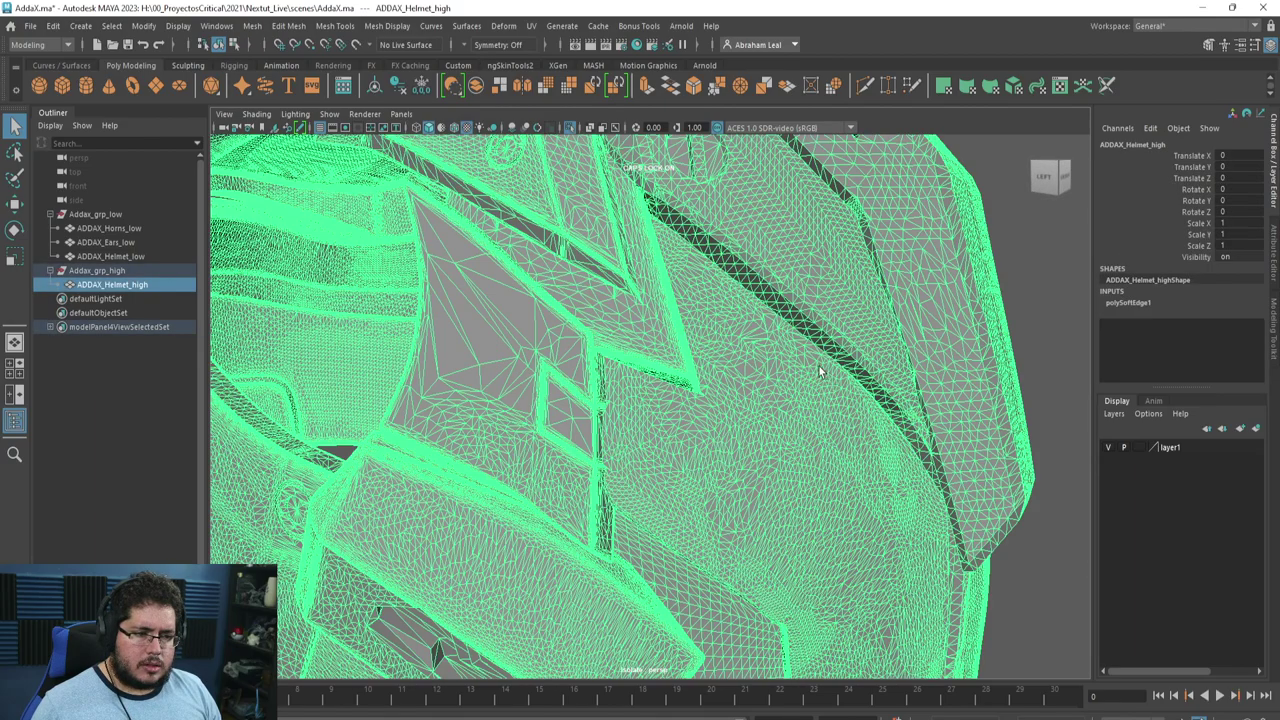
{"action": "scroll", "coordinate": [980, 276], "scroll_direction": "down", "scroll_amount": 4}
{"action": "left_click", "coordinate": [974, 286]}
Export the Addax_grp_high group with its helmet mesh as Addax_high.fbx, replacing the existing file
{"action": "left_click", "coordinate": [782, 346]}
{"action": "left_click", "coordinate": [97, 270]}
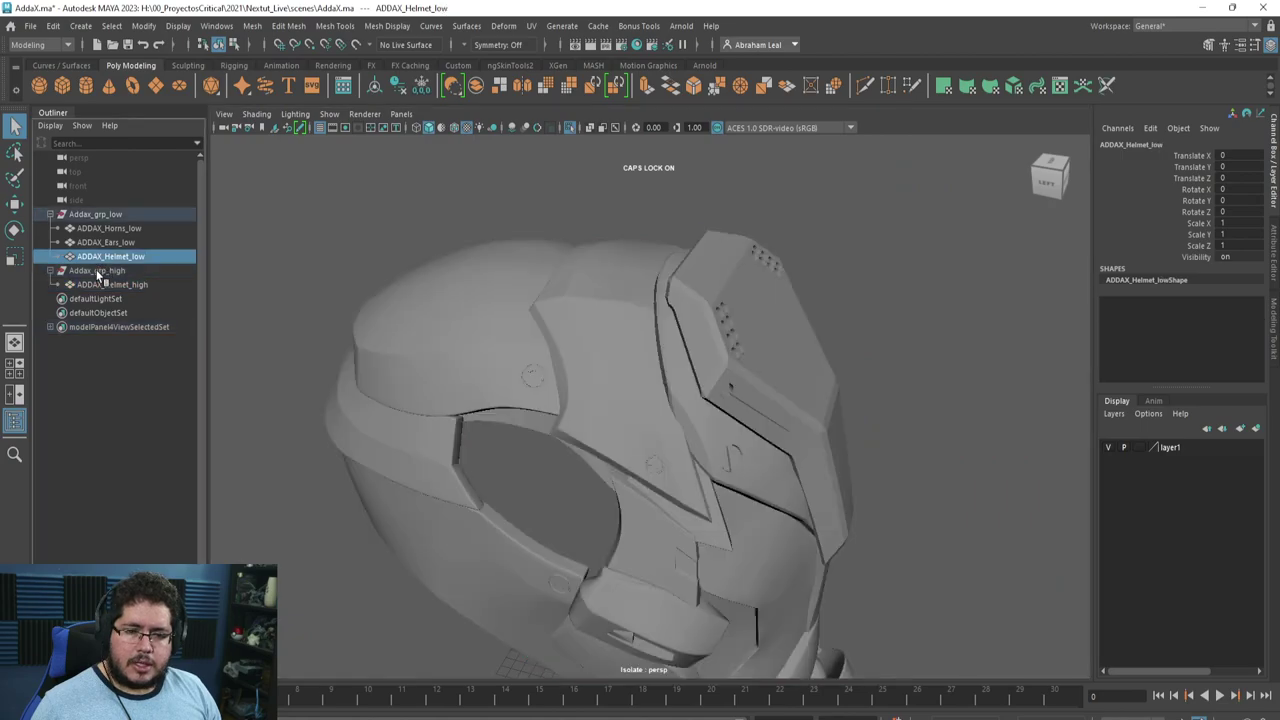
{"action": "left_click", "coordinate": [30, 27]}
{"action": "left_click", "coordinate": [101, 212]}
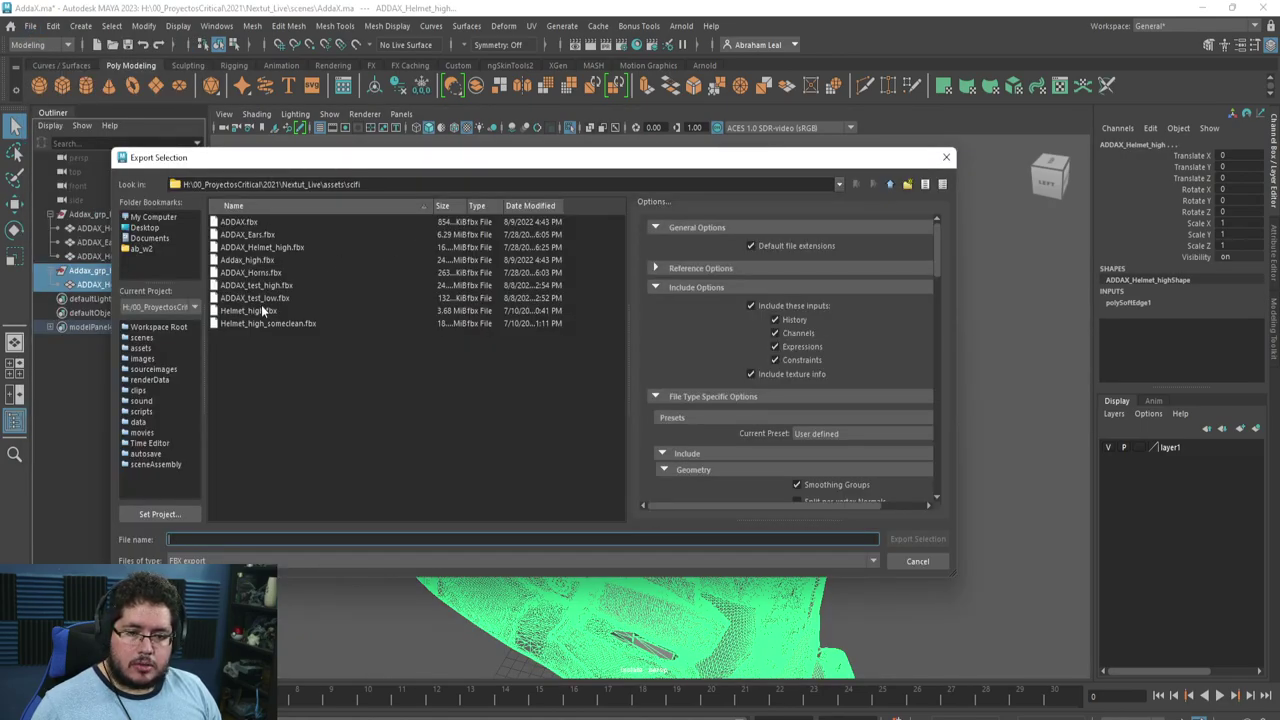
{"action": "left_click", "coordinate": [248, 260]}
{"action": "scroll", "coordinate": [749, 339], "scroll_direction": "down", "scroll_amount": 5}
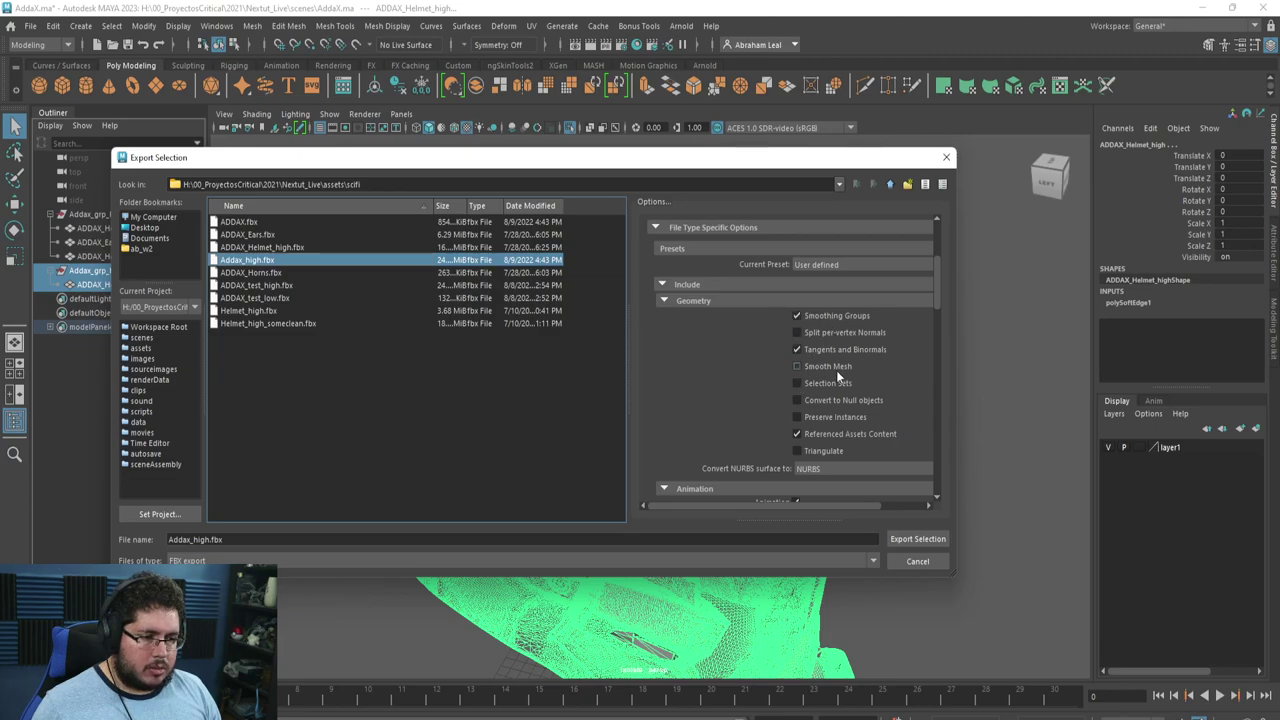
{"action": "left_click", "coordinate": [917, 539]}
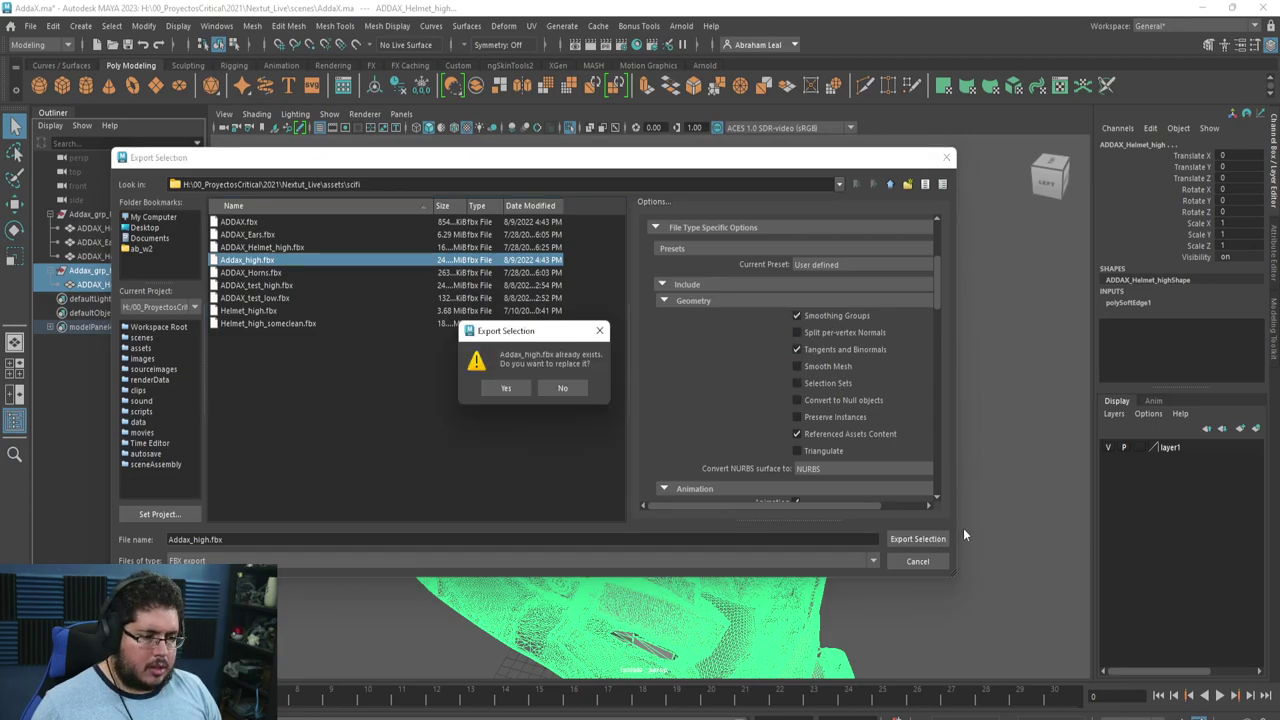
{"action": "left_click", "coordinate": [505, 389]}
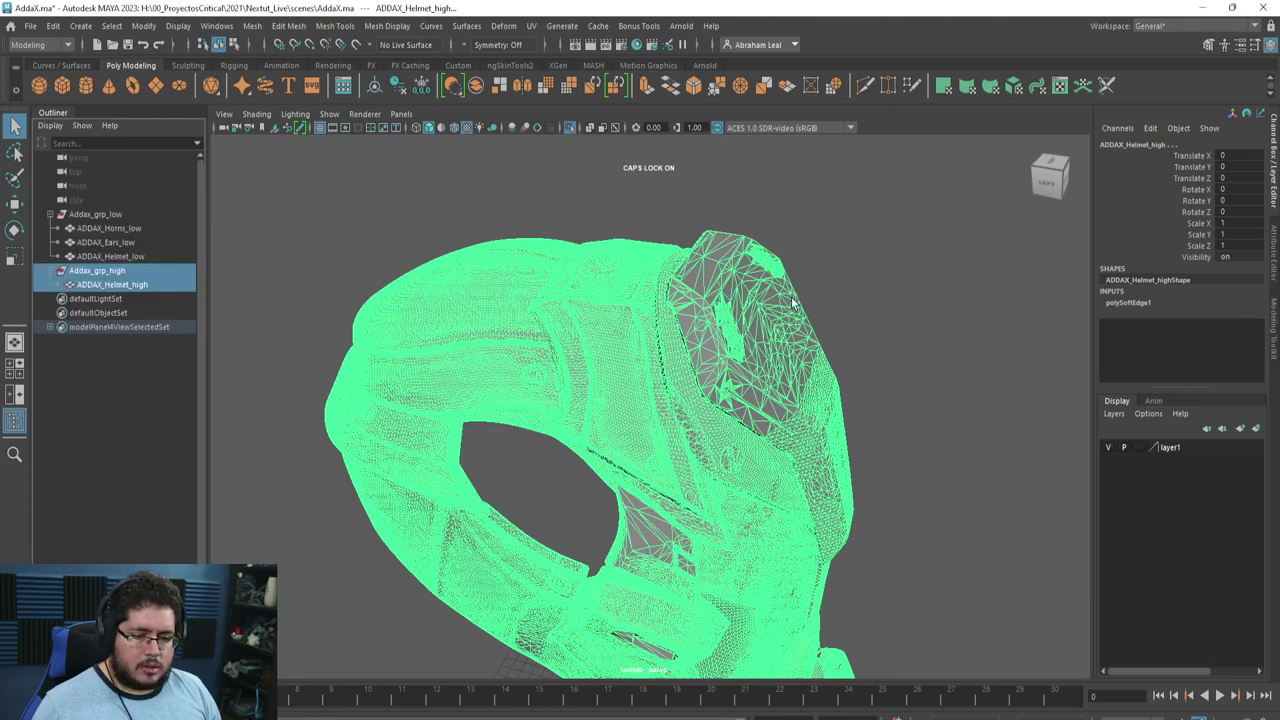
Duplicate ADDAX_Horns_low and ADDAX_Ears_low and move the copies into the Addax_grp_high group
{"action": "left_click", "coordinate": [306, 194]}
{"action": "left_click", "coordinate": [130, 229]}
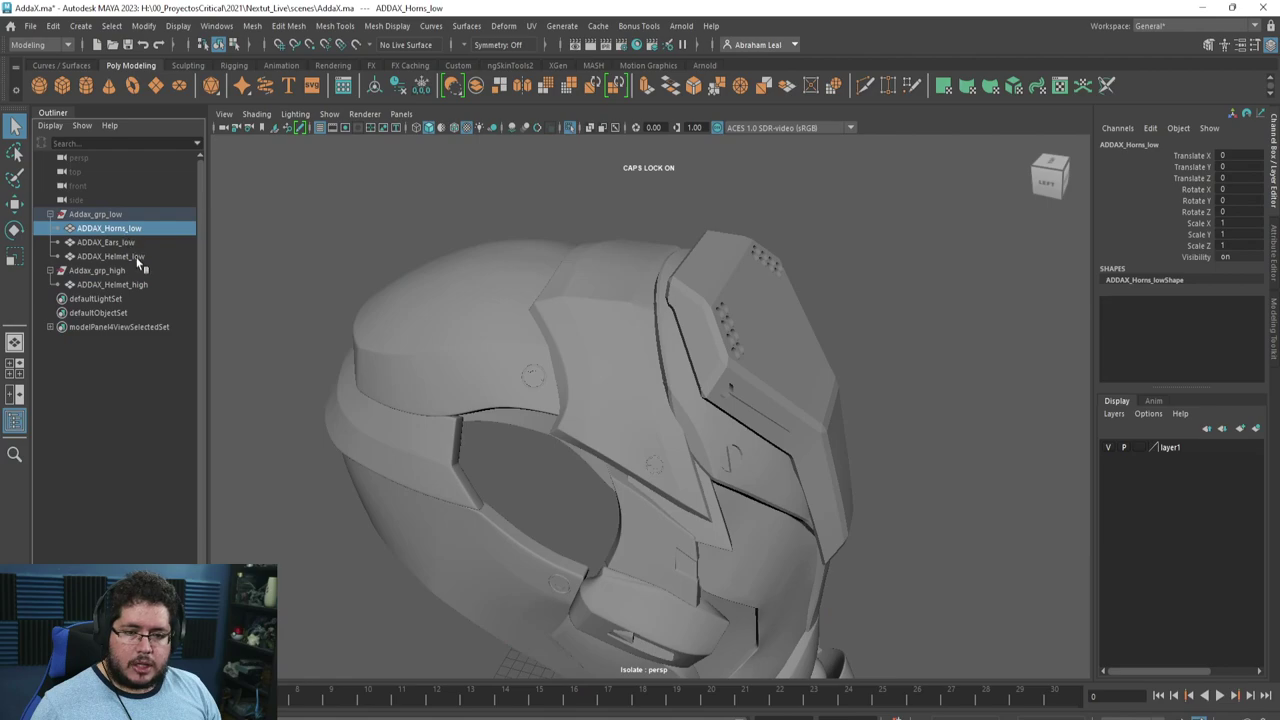
{"action": "left_click", "coordinate": [137, 258], "text": "ctrl"}
{"action": "left_click", "coordinate": [129, 243]}
{"action": "left_click", "coordinate": [130, 230], "text": "ctrl"}
{"action": "key", "text": "ctrl+d"}
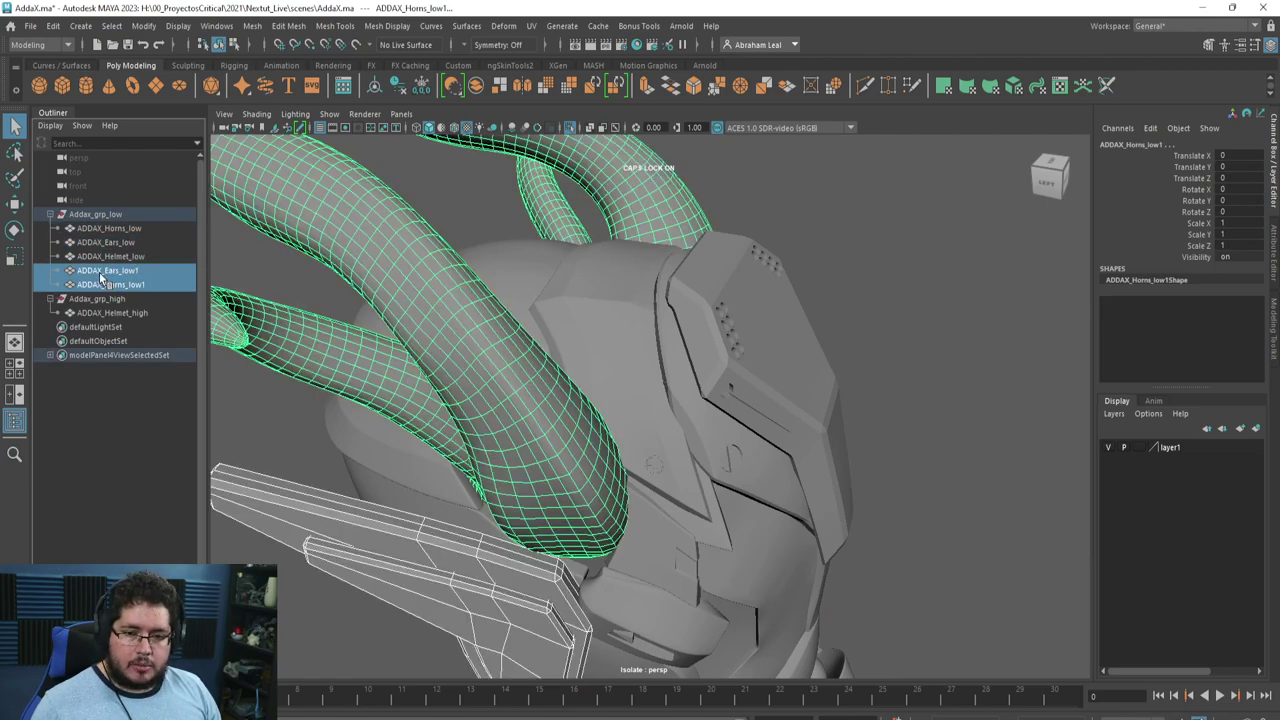
{"action": "middle_click_drag", "start_coordinate": [132, 294], "coordinate": [120, 302]}
Rename the duplicated ears as ADDAX_Ears_high and the duplicated horns as ADDAX_Horns_high
{"action": "double_click", "coordinate": [130, 287]}
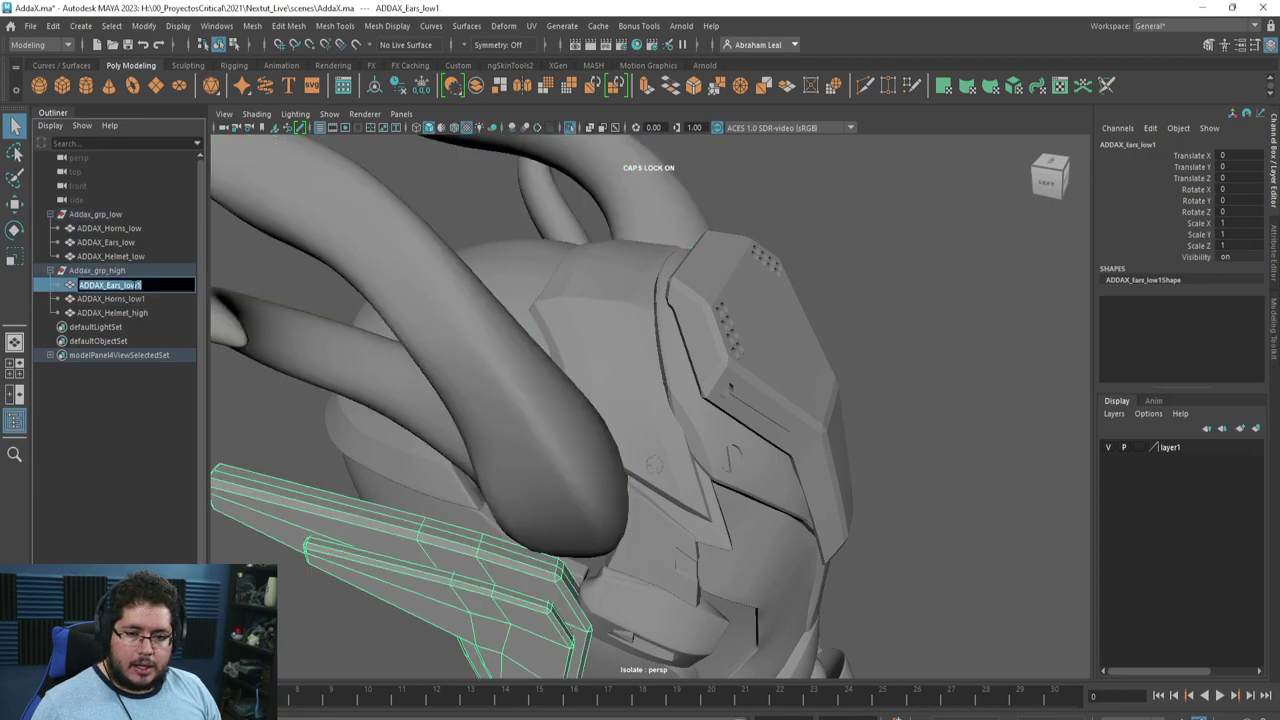
{"action": "key", "text": "BackSpace"}
{"action": "key", "text": "Return"}
{"action": "key", "text": "BackSpace"}
{"action": "key", "text": "ctrl+z"}
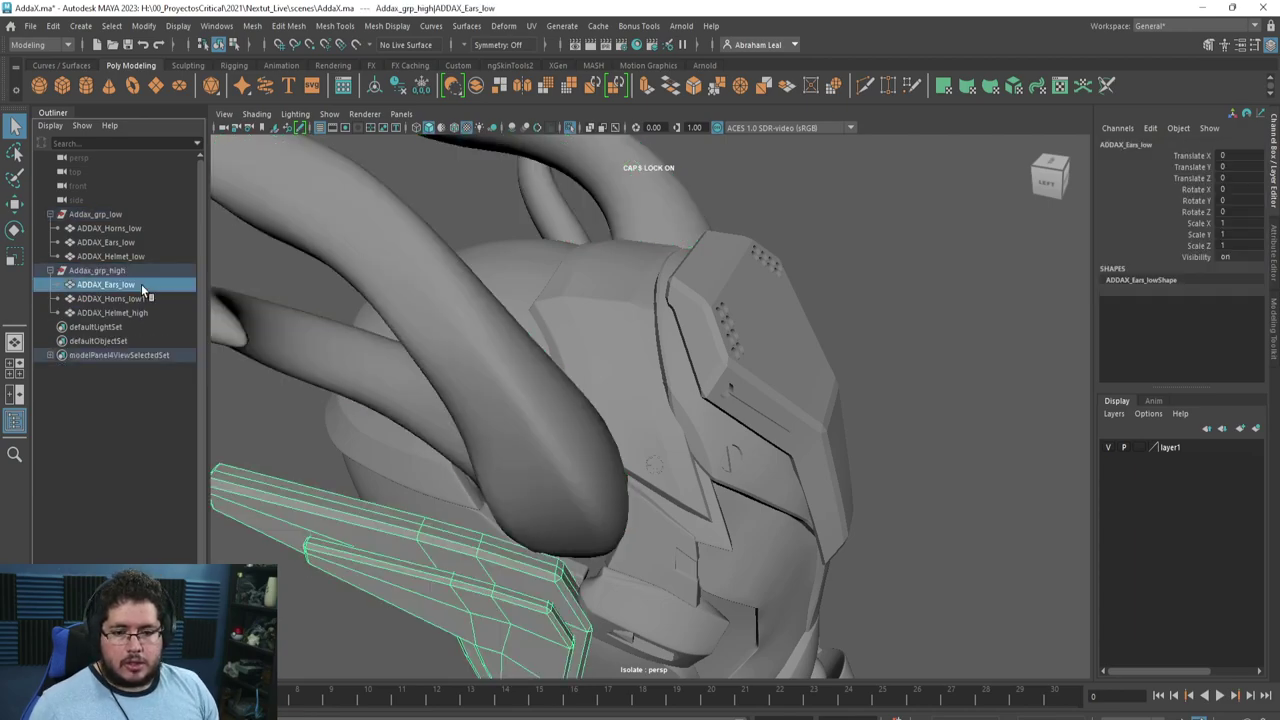
{"action": "double_click", "coordinate": [151, 287]}
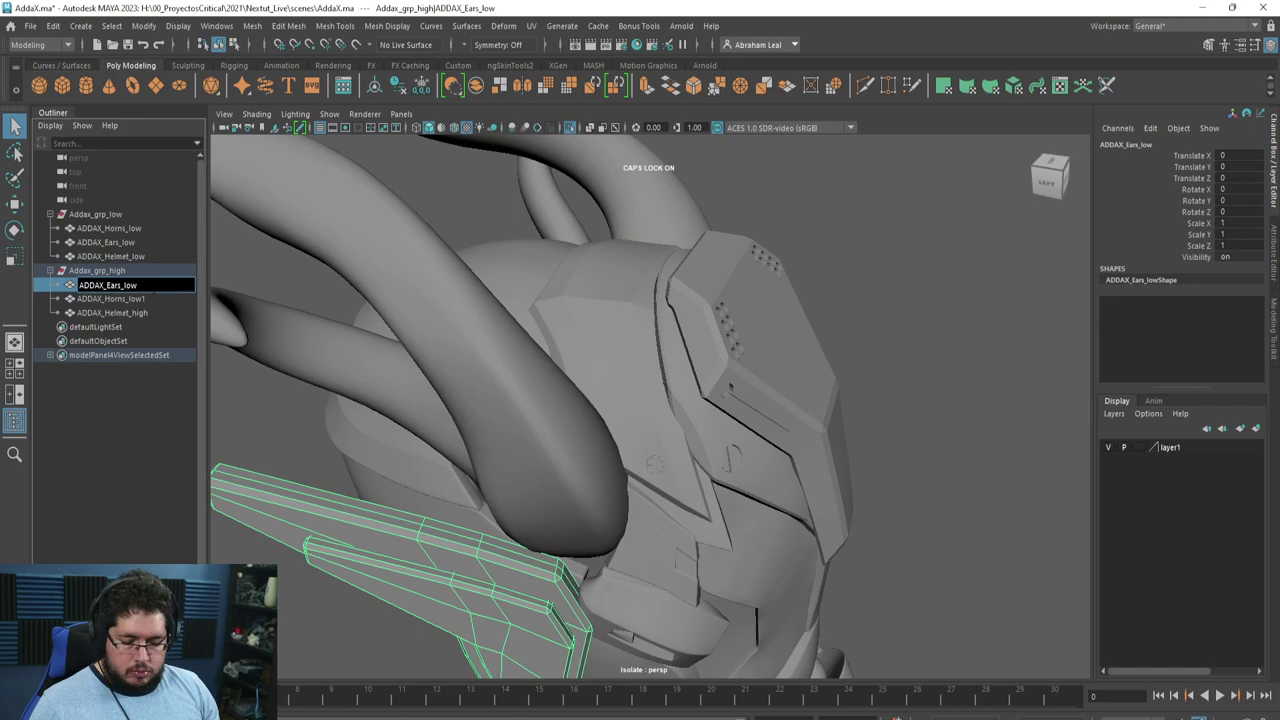
{"action": "type", "text": "HG"}
{"action": "key", "text": "BackSpace"}
{"action": "key", "text": "BackSpace"}
{"action": "key", "text": "Caps_Lock"}
{"action": "type", "text": "high"}
{"action": "key", "text": "Return"}
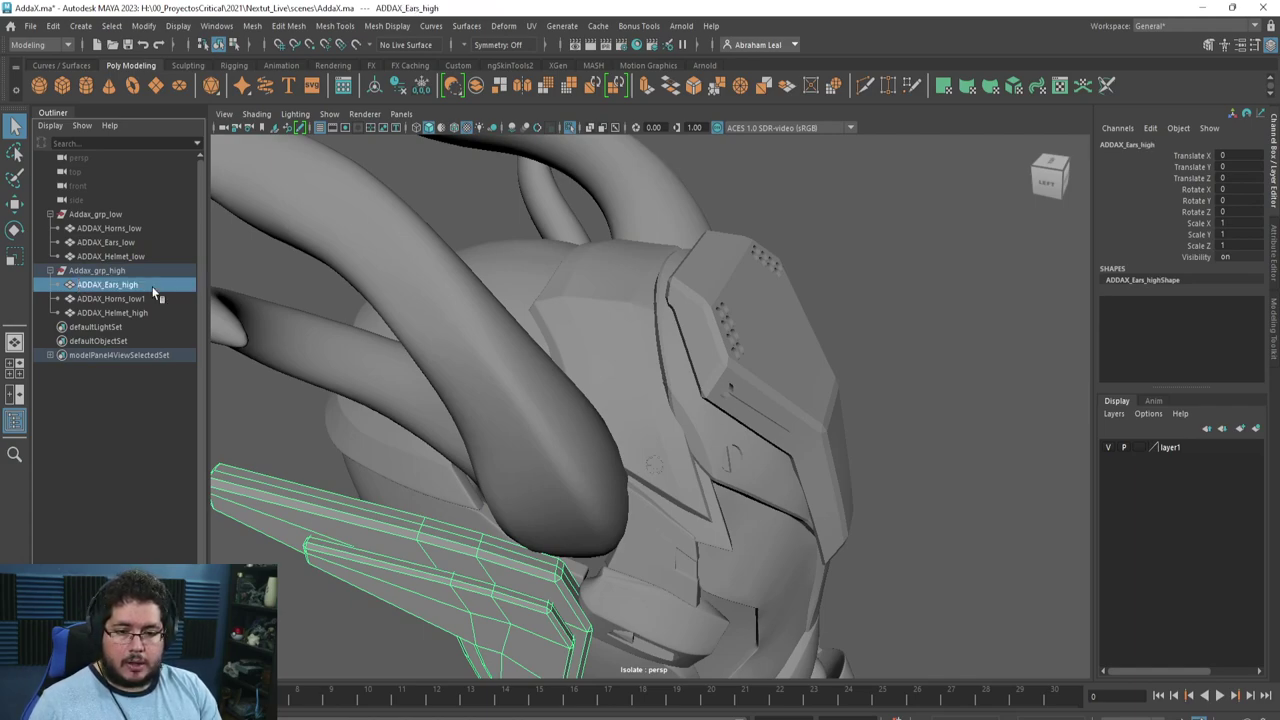
{"action": "double_click", "coordinate": [149, 297]}
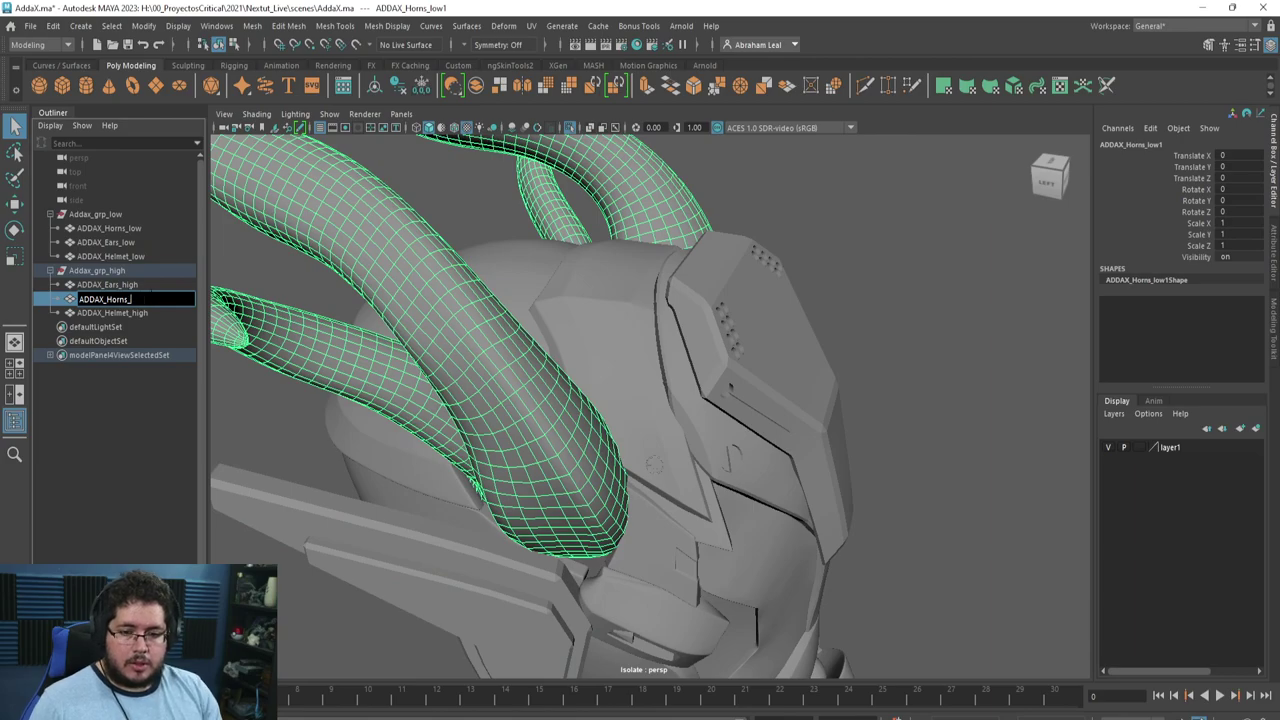
{"action": "key", "text": "Return"}
Export Addax_grp_high with its ears, horns and helmet meshes as Addax_high.fbx, replacing the existing file
{"action": "left_click", "coordinate": [123, 270]}
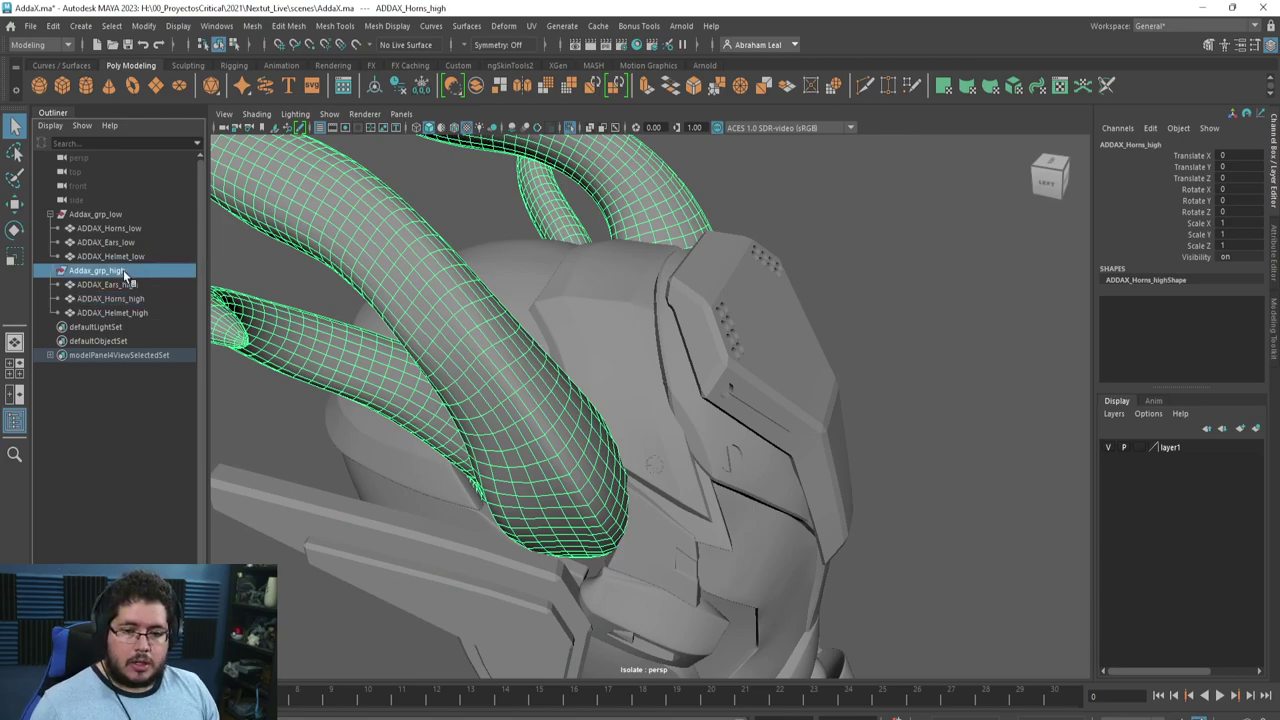
{"action": "left_click", "coordinate": [144, 312], "text": "shift"}
{"action": "left_click", "coordinate": [30, 25]}
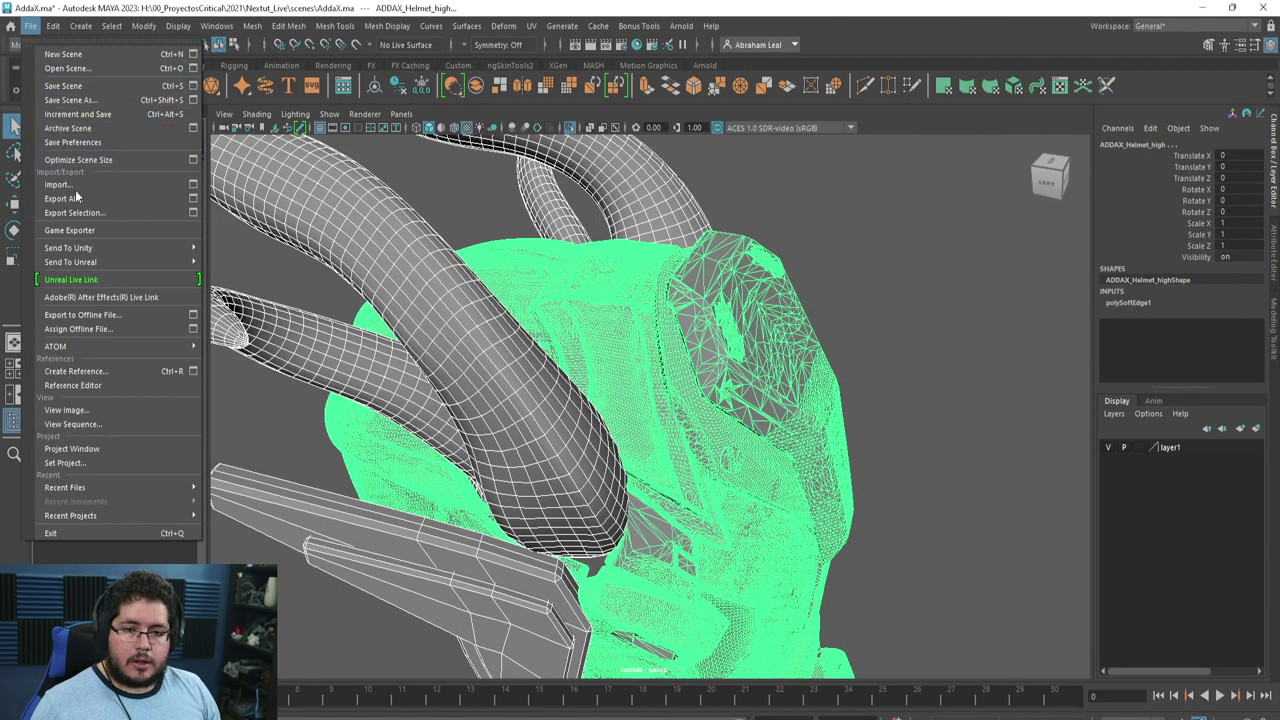
{"action": "left_click", "coordinate": [78, 212]}
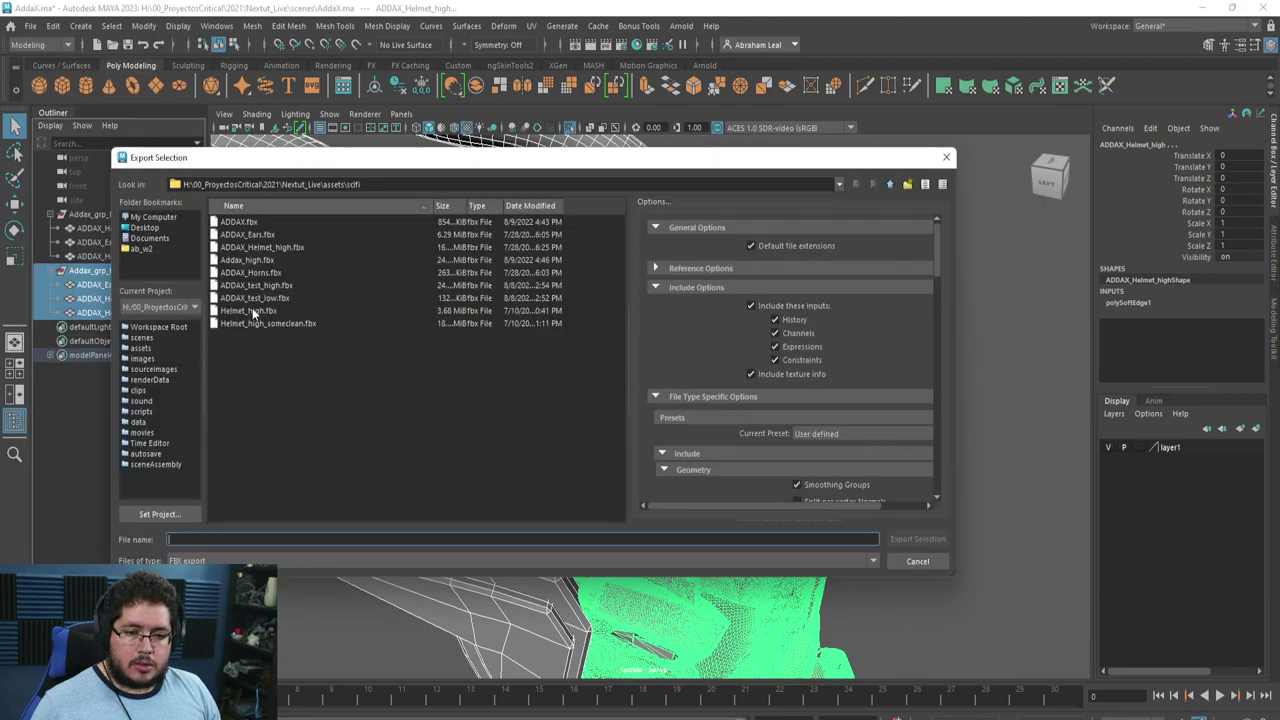
{"action": "left_click", "coordinate": [250, 262]}
{"action": "left_click", "coordinate": [917, 539]}
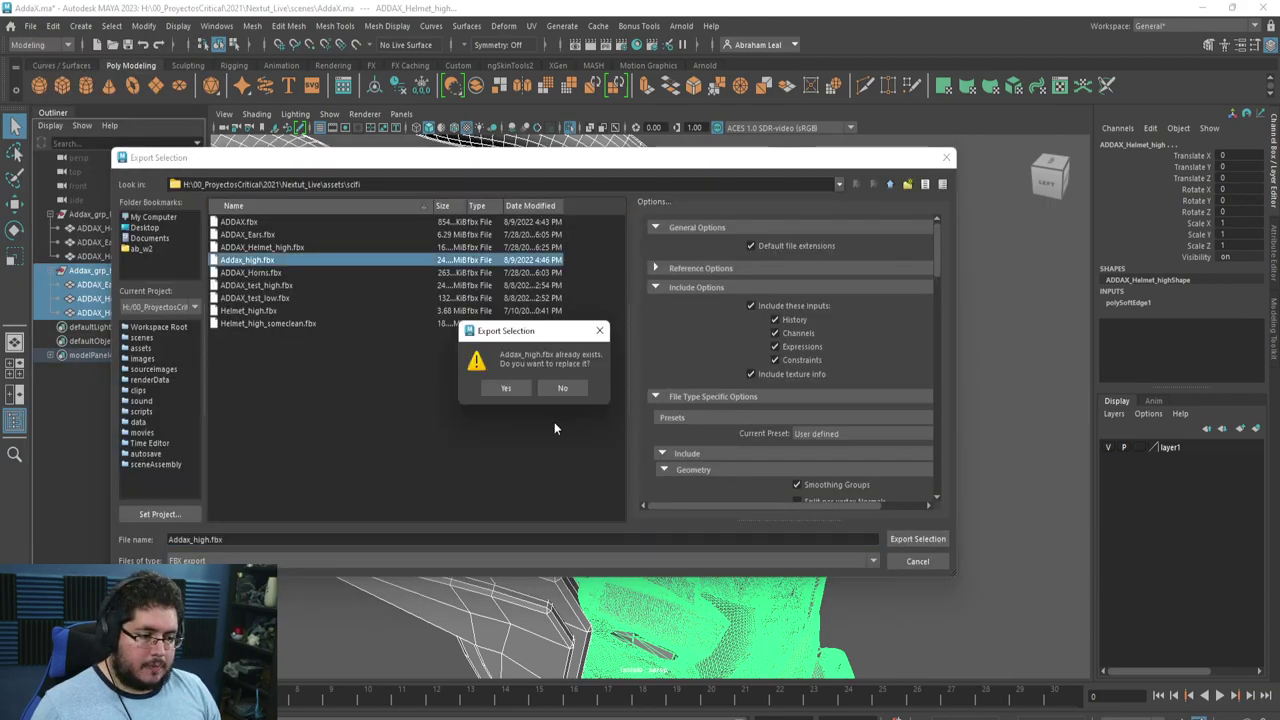
{"action": "left_click", "coordinate": [510, 389]}
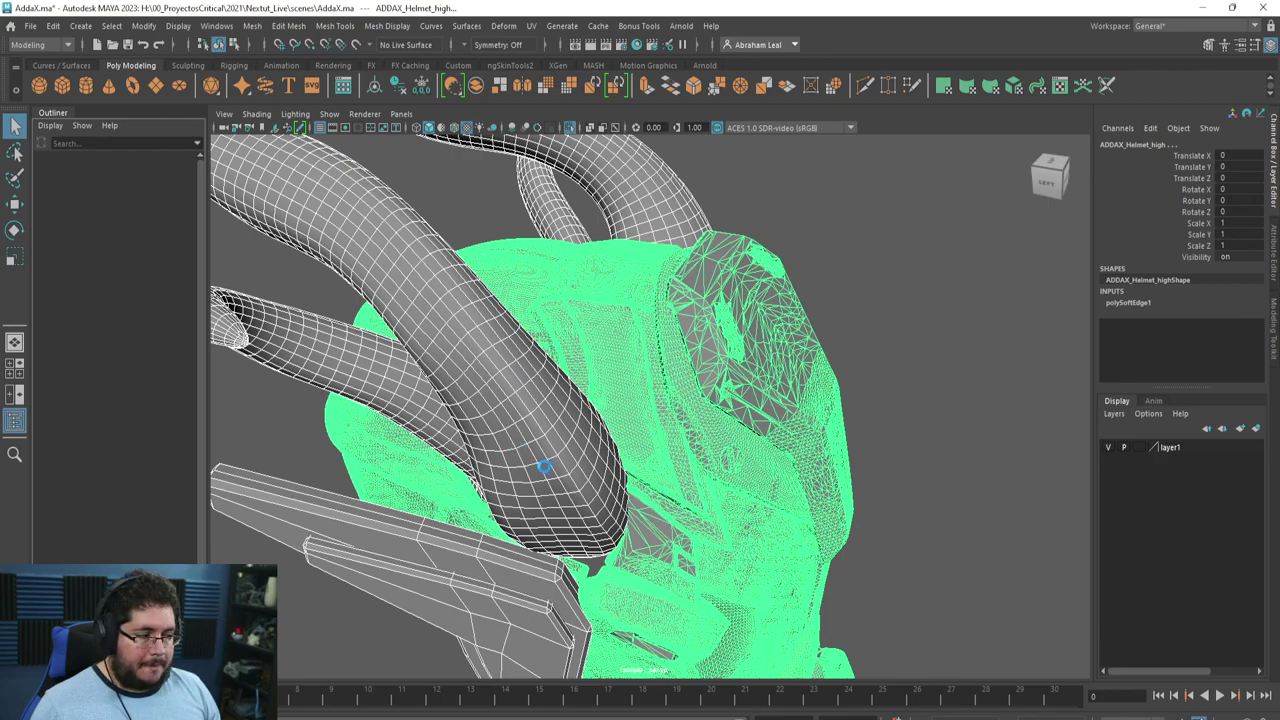
Switch to Substance 3D Painter and open the log to read its messages about the imported mesh
{"action": "key", "text": "alt+Tab"}
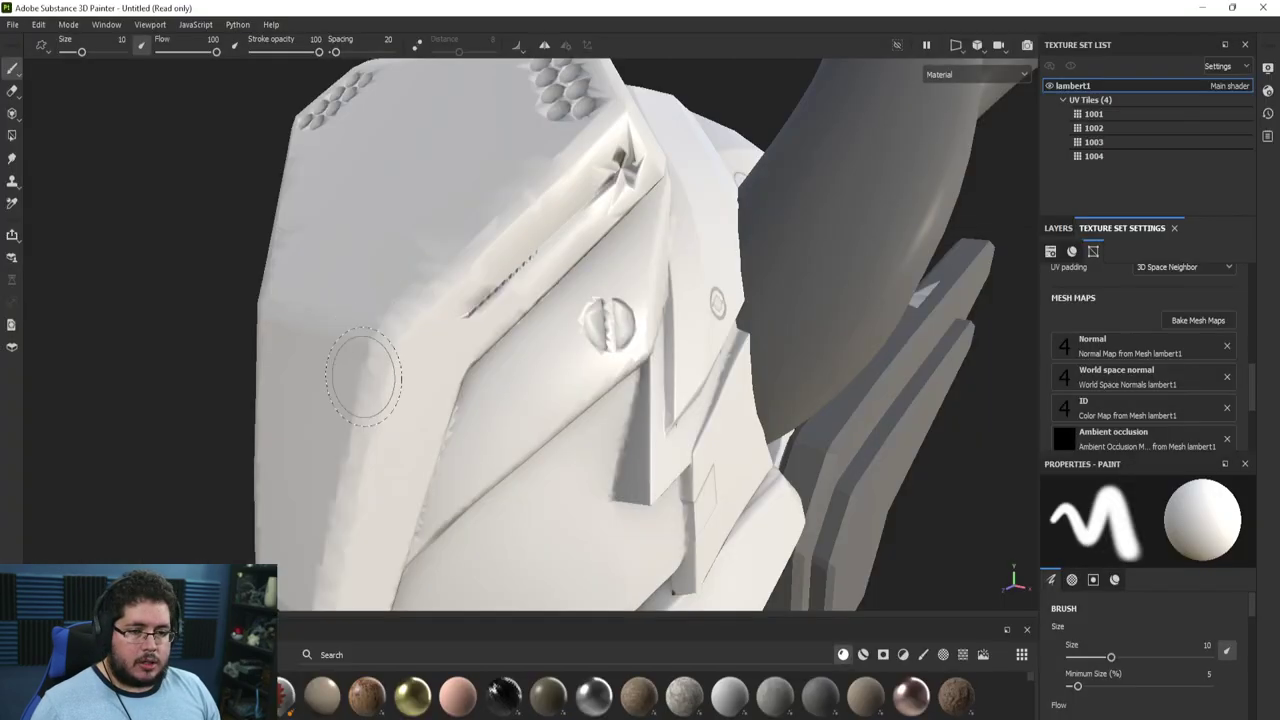
{"action": "key", "text": "alt+Tab"}
{"action": "left_click", "coordinate": [352, 345]}
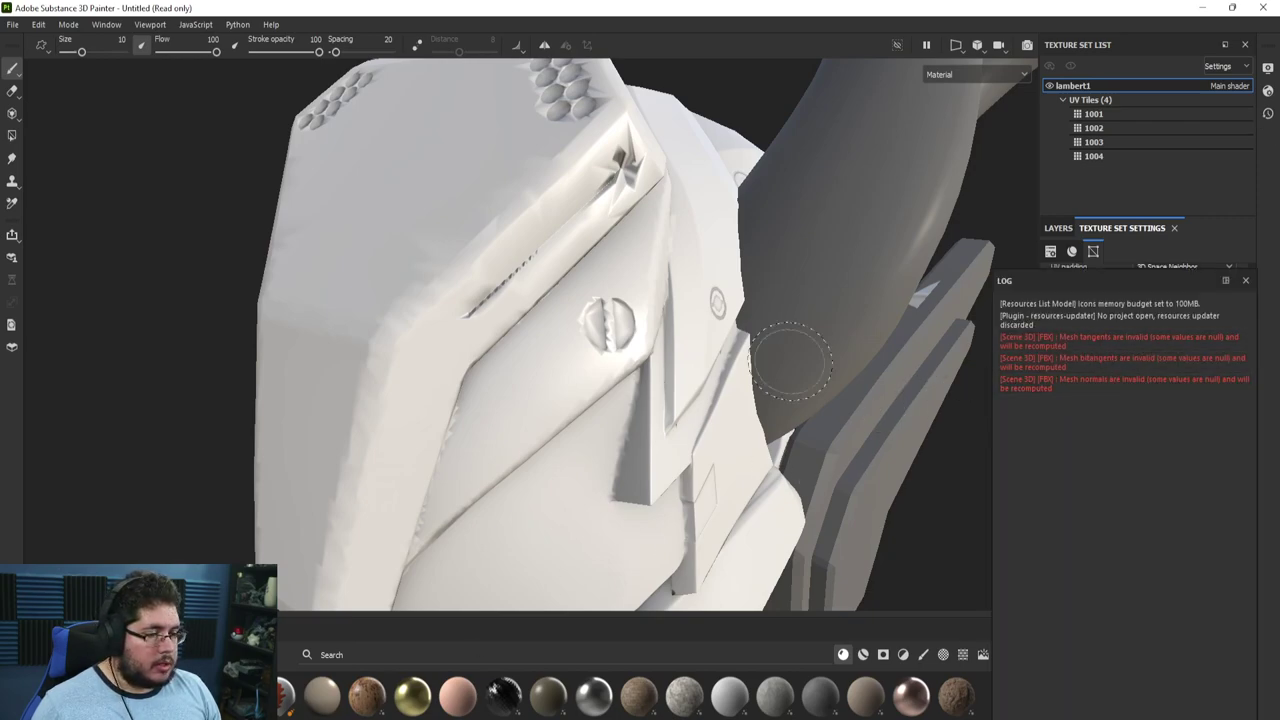
Switch to Maya and inspect the ADDAX_Helmet_high wireframe around the round holes in the forehead plate
{"action": "key", "text": "alt+Tab"}
{"action": "left_click", "coordinate": [881, 337]}
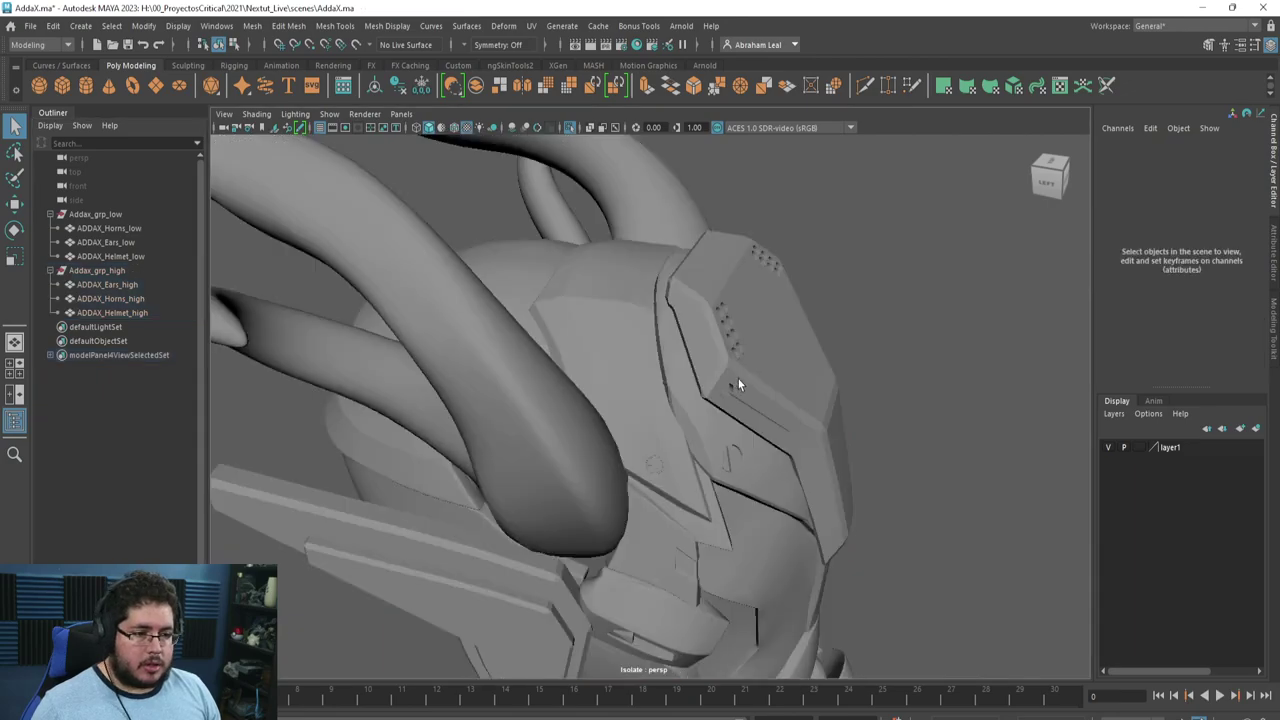
{"action": "left_click", "coordinate": [738, 378]}
{"action": "left_click_drag", "start_coordinate": [872, 350], "coordinate": [743, 335], "text": "alt"}
{"action": "right_click_drag", "start_coordinate": [743, 335], "coordinate": [790, 440], "text": "alt"}
{"action": "middle_click_drag", "start_coordinate": [790, 440], "coordinate": [752, 580], "text": "alt"}
{"action": "right_click_drag", "start_coordinate": [752, 580], "coordinate": [735, 471], "text": "alt"}
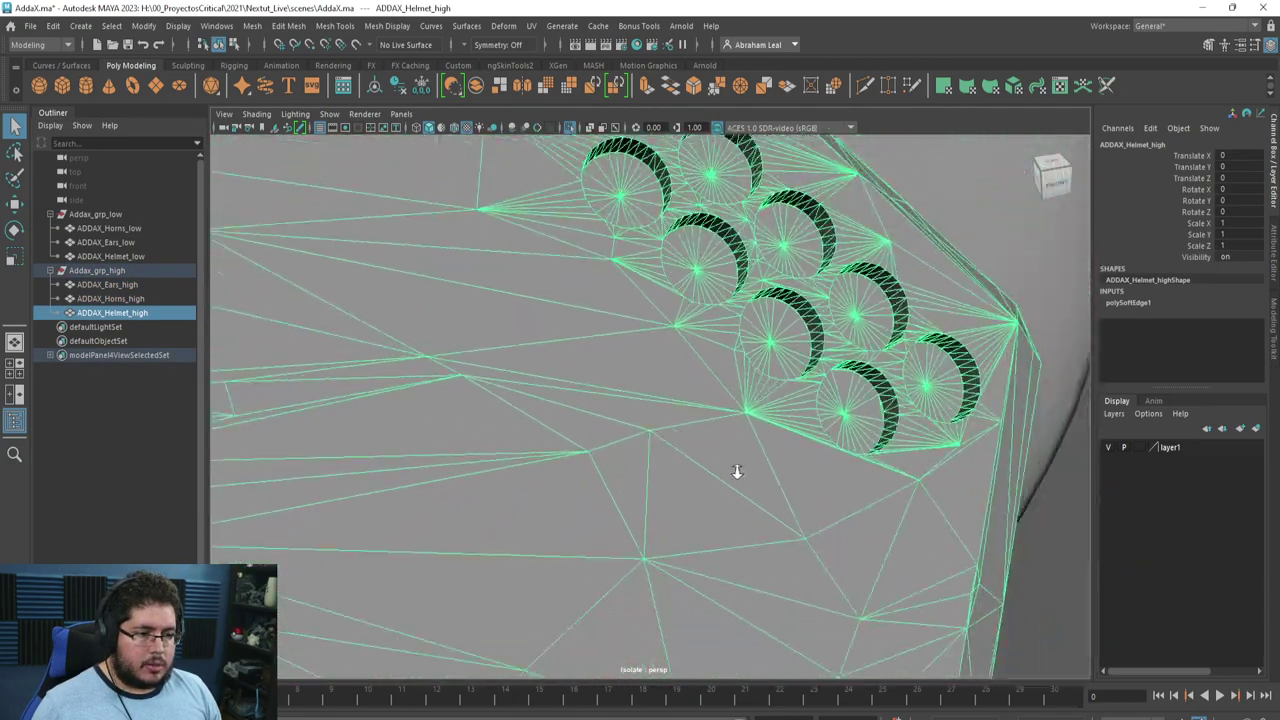
{"action": "right_click_drag", "start_coordinate": [844, 440], "coordinate": [782, 413], "text": "alt"}
{"action": "left_click_drag", "start_coordinate": [783, 413], "coordinate": [571, 471], "text": "alt"}
Switch back to Substance 3D Painter and close the log
{"action": "key", "text": "alt+Tab"}
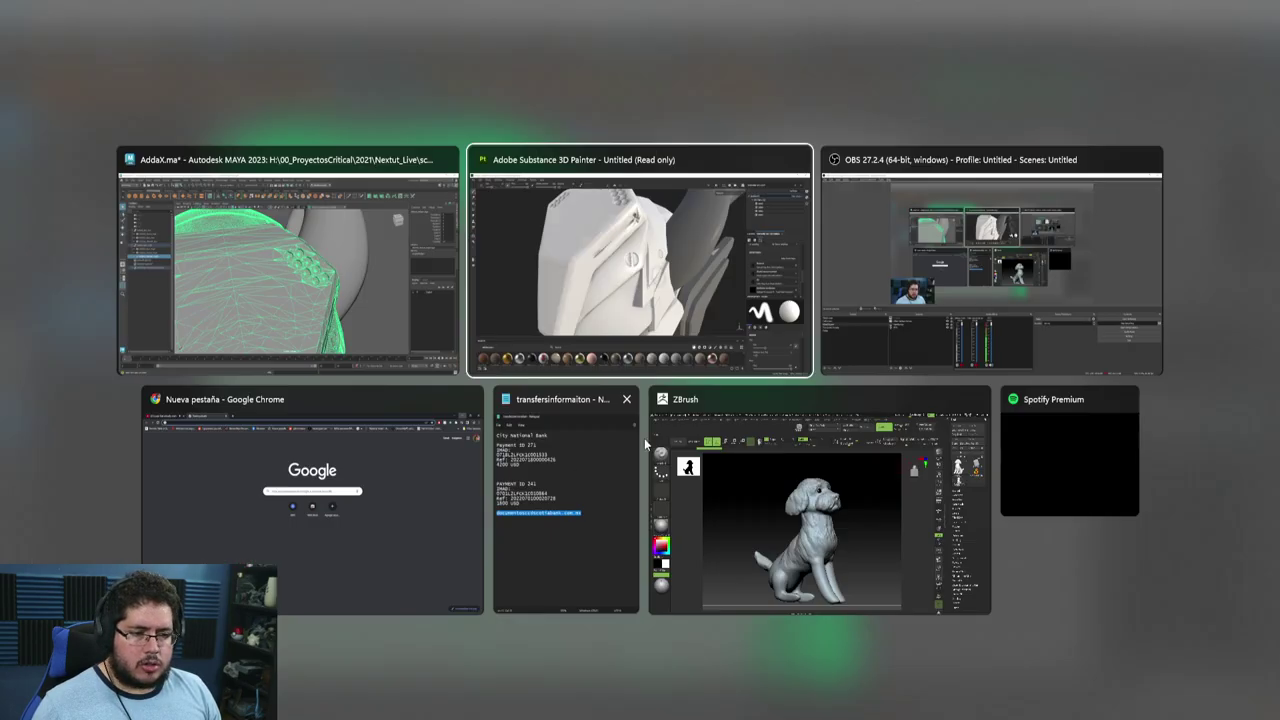
{"action": "left_click", "coordinate": [1245, 280]}
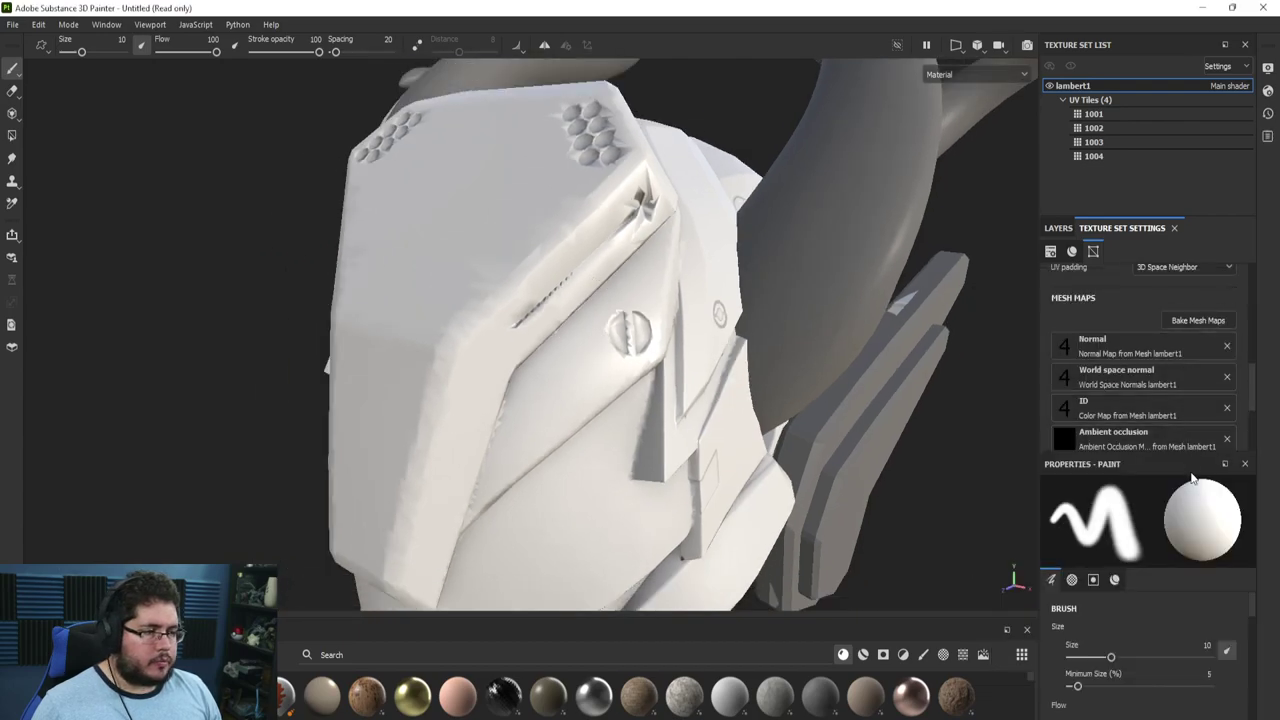
Bake the lambert1 mesh maps with the max rear distance set to 0.072 and close the finished baking report
{"action": "left_click", "coordinate": [1197, 320]}
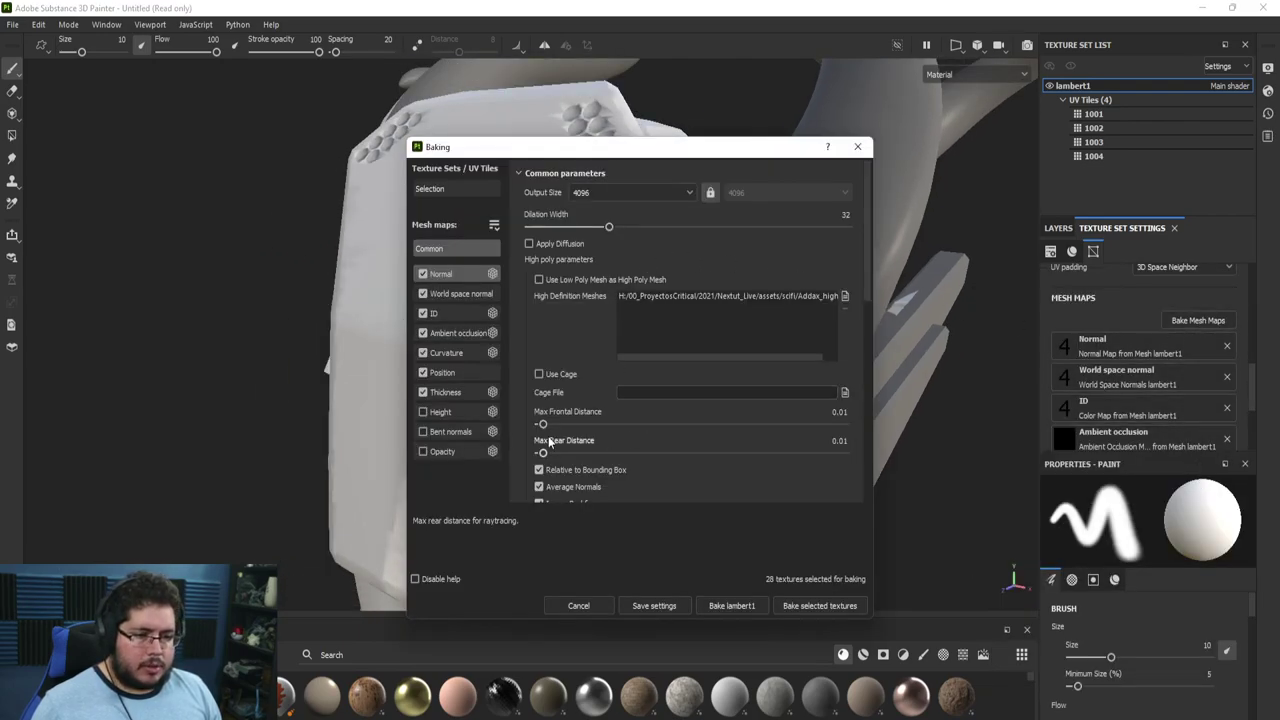
{"action": "left_click_drag", "start_coordinate": [542, 453], "coordinate": [562, 453]}
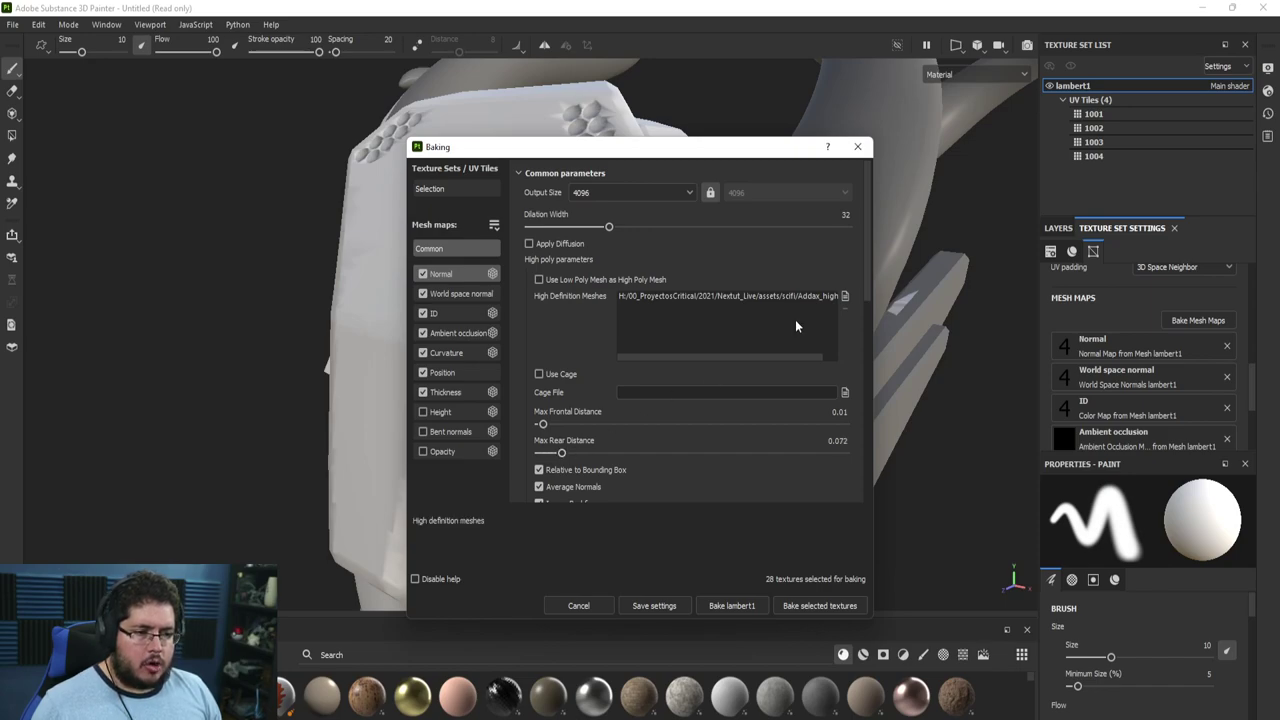
{"action": "left_click", "coordinate": [731, 606]}
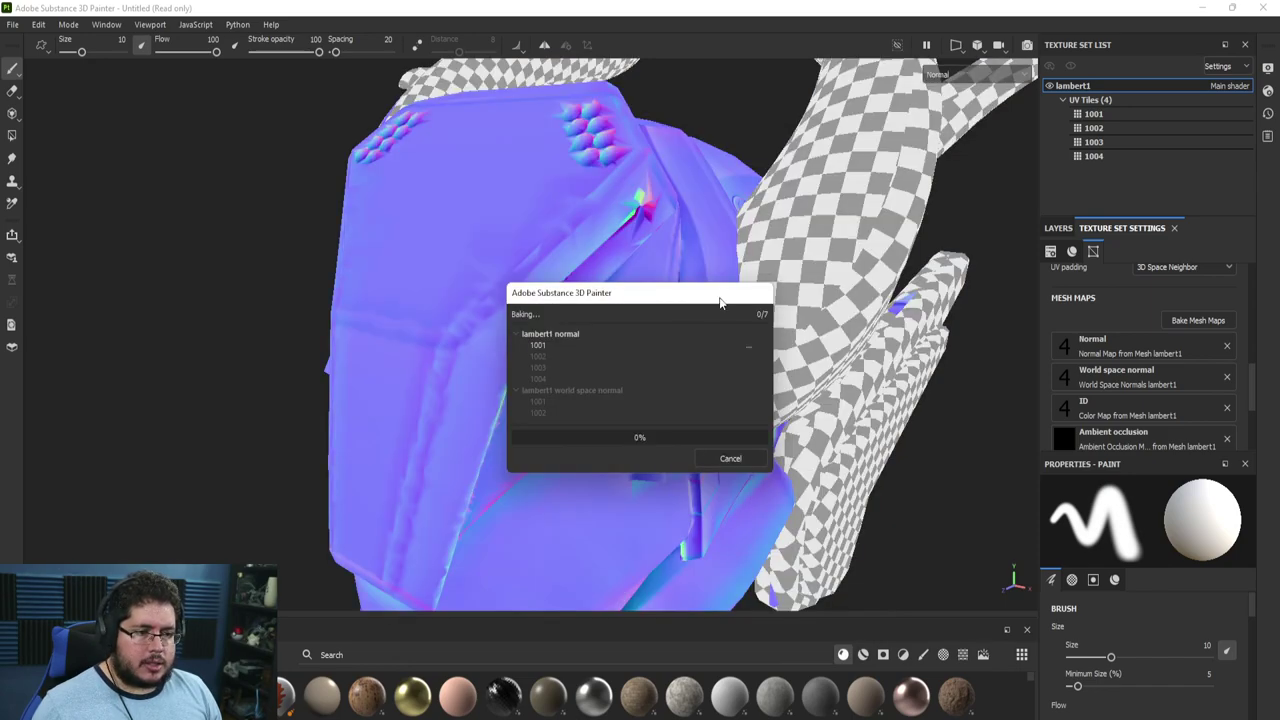
{"action": "left_click_drag", "start_coordinate": [679, 298], "coordinate": [264, 202]}
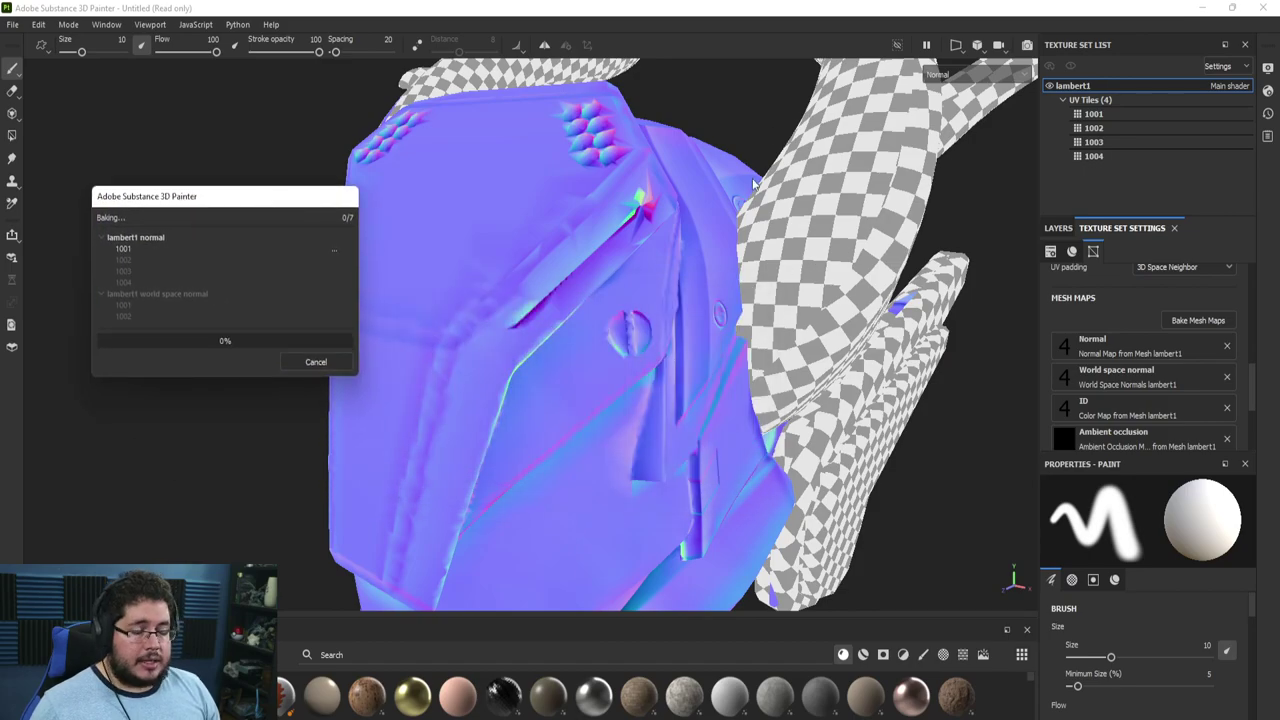
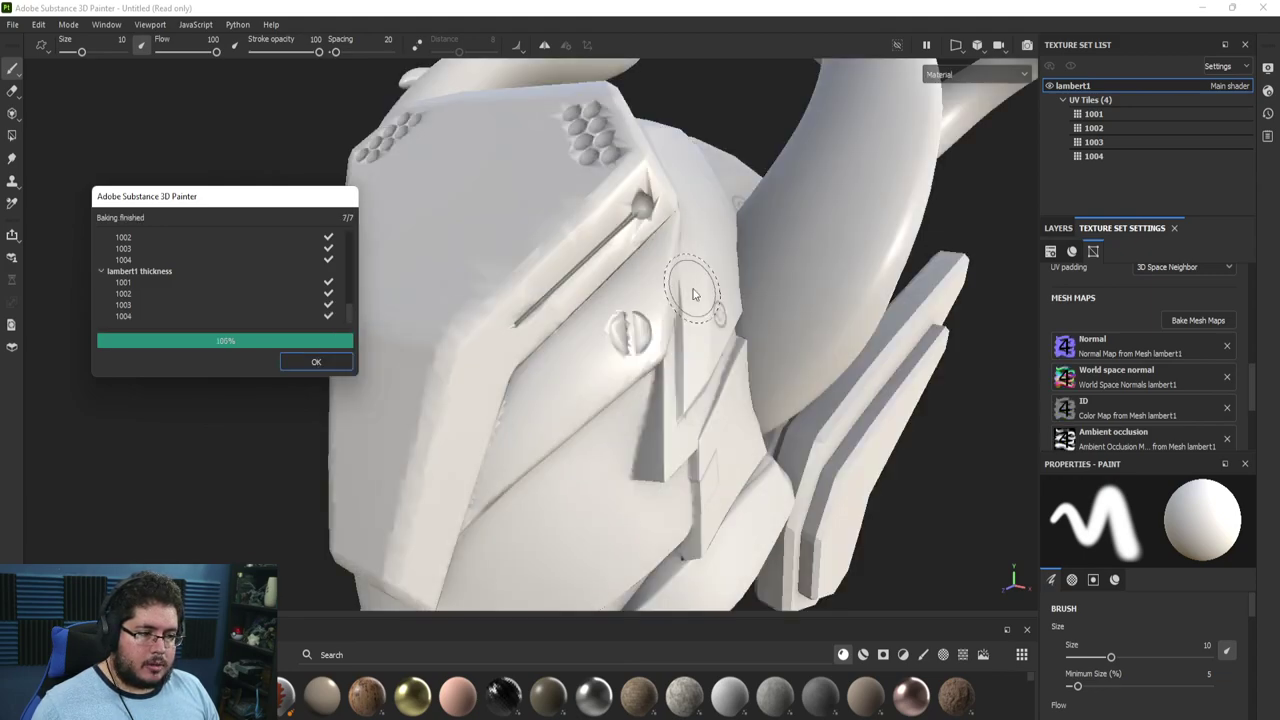
{"action": "left_click", "coordinate": [318, 362]}
Examine the baked helmet from the front and side, including the forehead plate, cheek panels, ears and muzzle
{"action": "right_click_drag", "start_coordinate": [722, 376], "coordinate": [714, 343], "text": "alt"}
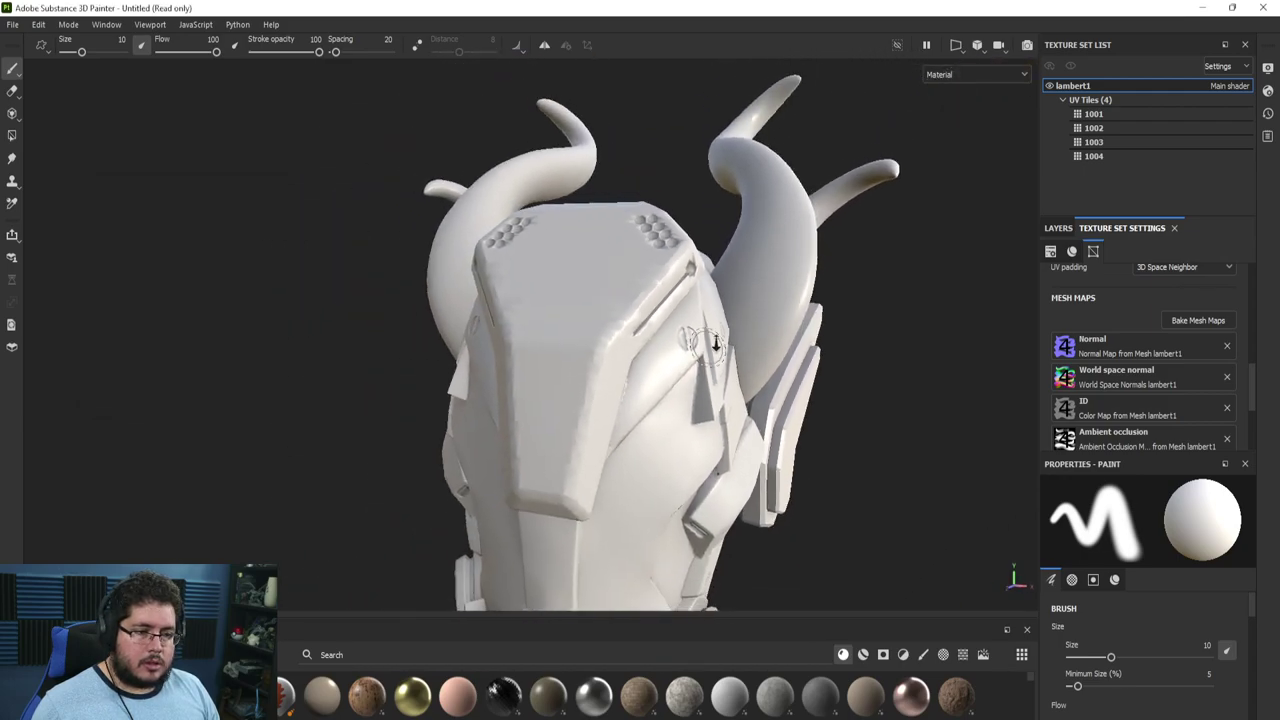
{"action": "left_click_drag", "start_coordinate": [714, 343], "coordinate": [429, 349], "text": "alt"}
{"action": "middle_click_drag", "start_coordinate": [840, 460], "coordinate": [700, 365], "text": "alt"}
{"action": "right_click_drag", "start_coordinate": [700, 365], "coordinate": [716, 388], "text": "alt"}
{"action": "left_click_drag", "start_coordinate": [845, 422], "coordinate": [925, 384], "text": "alt"}
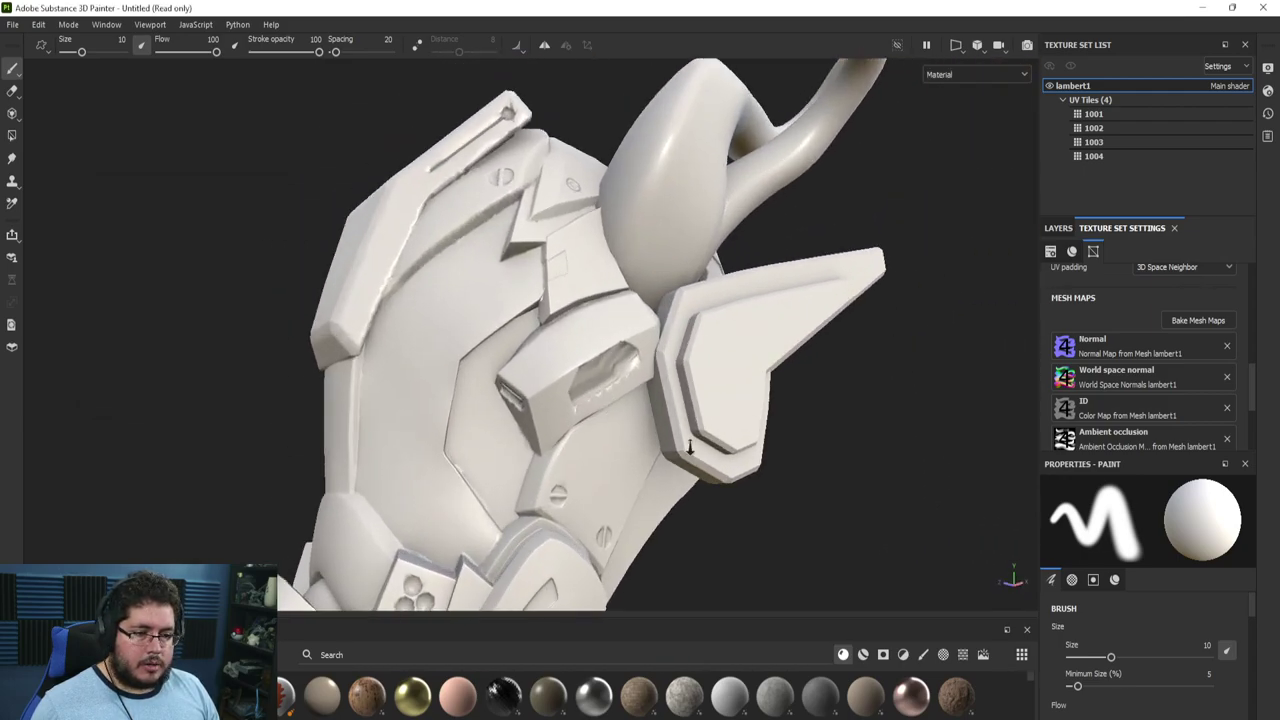
{"action": "left_click_drag", "start_coordinate": [686, 443], "coordinate": [611, 456], "text": "alt"}
{"action": "right_click_drag", "start_coordinate": [540, 340], "coordinate": [685, 440], "text": "alt"}
{"action": "left_click_drag", "start_coordinate": [685, 440], "coordinate": [612, 445], "text": "alt"}
{"action": "left_click_drag", "start_coordinate": [400, 360], "coordinate": [486, 340], "text": "alt"}
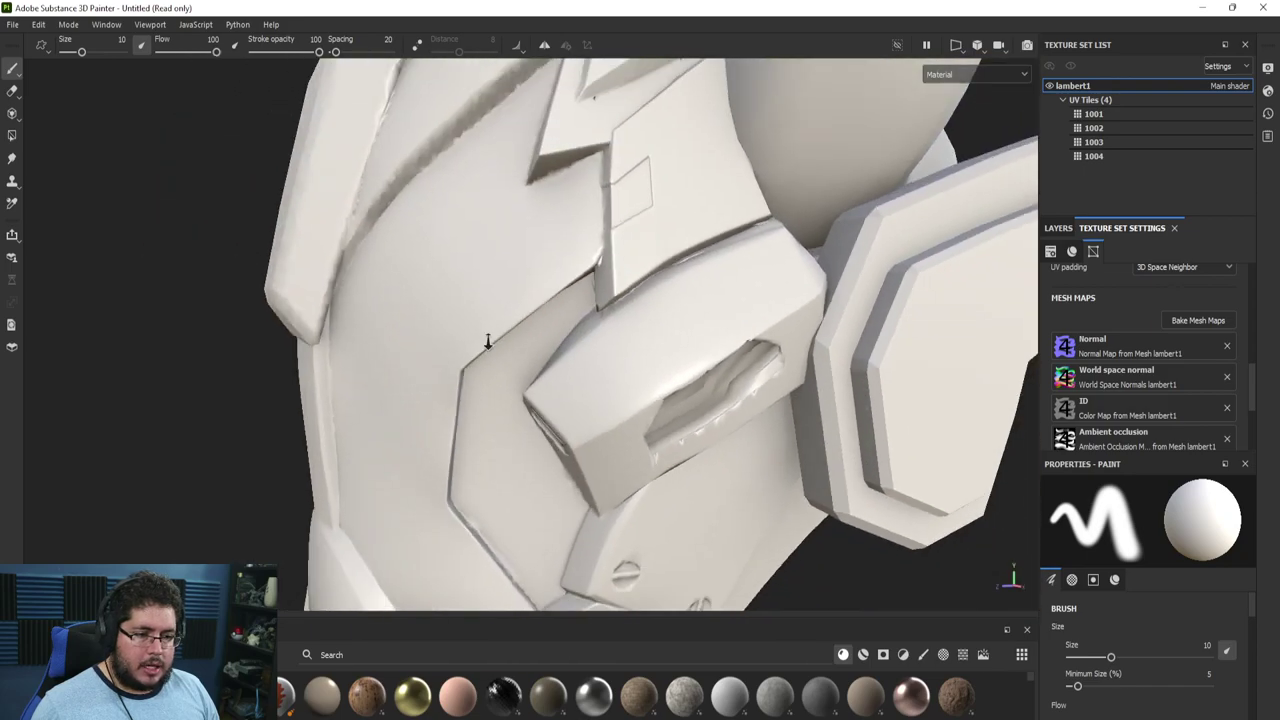
{"action": "right_click_drag", "start_coordinate": [486, 340], "coordinate": [420, 290], "text": "alt"}
{"action": "left_click_drag", "start_coordinate": [500, 325], "coordinate": [620, 320], "text": "alt"}
{"action": "right_click_drag", "start_coordinate": [860, 490], "coordinate": [1002, 576], "text": "alt"}
{"action": "middle_click_drag", "start_coordinate": [680, 530], "coordinate": [746, 385], "text": "alt"}
{"action": "right_click_drag", "start_coordinate": [746, 385], "coordinate": [540, 335], "text": "alt"}
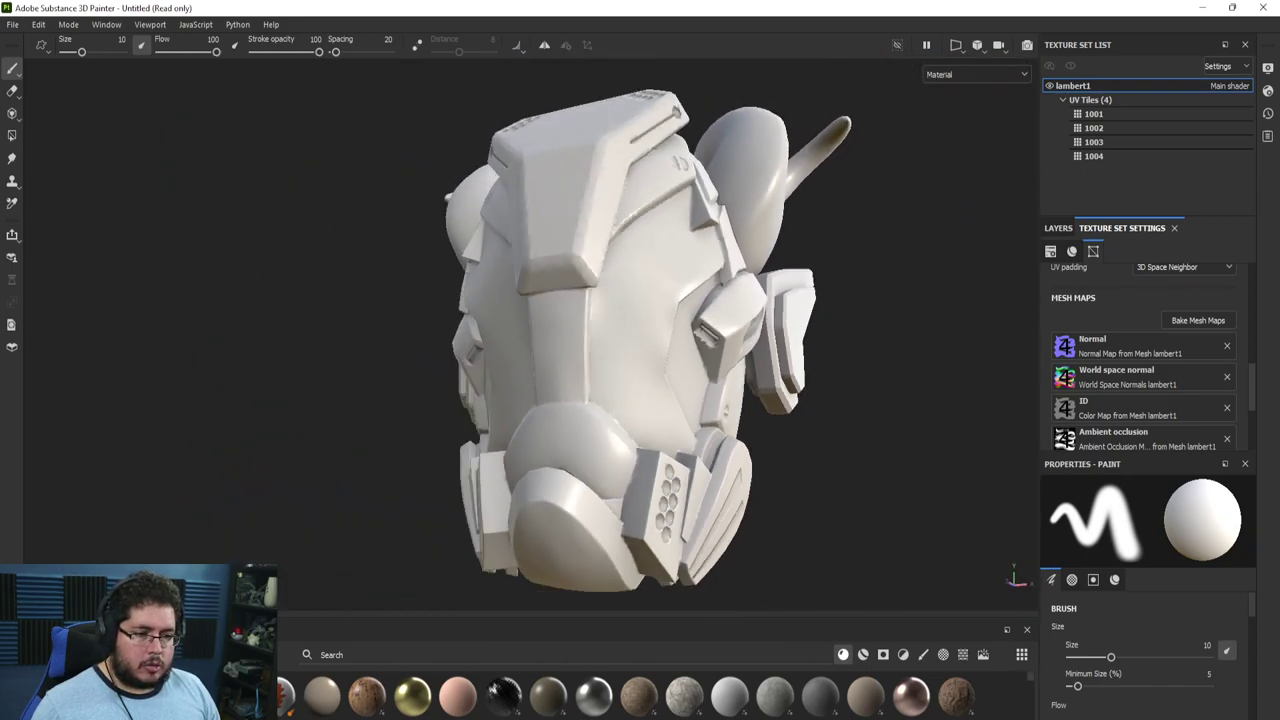
{"action": "left_click_drag", "start_coordinate": [500, 330], "coordinate": [582, 346], "text": "alt"}
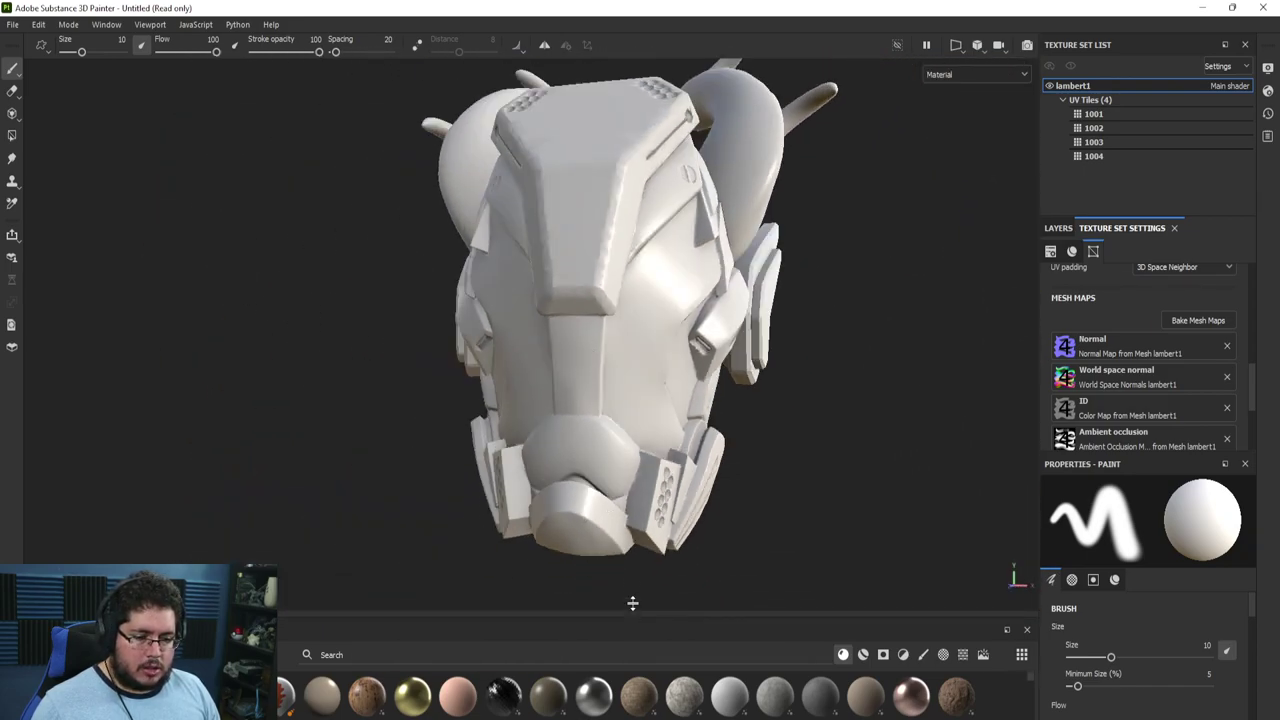
Enlarge the asset shelf, try the Machinery smart material on the model, inspect it and delete its layer
{"action": "left_click_drag", "start_coordinate": [631, 612], "coordinate": [631, 441]}
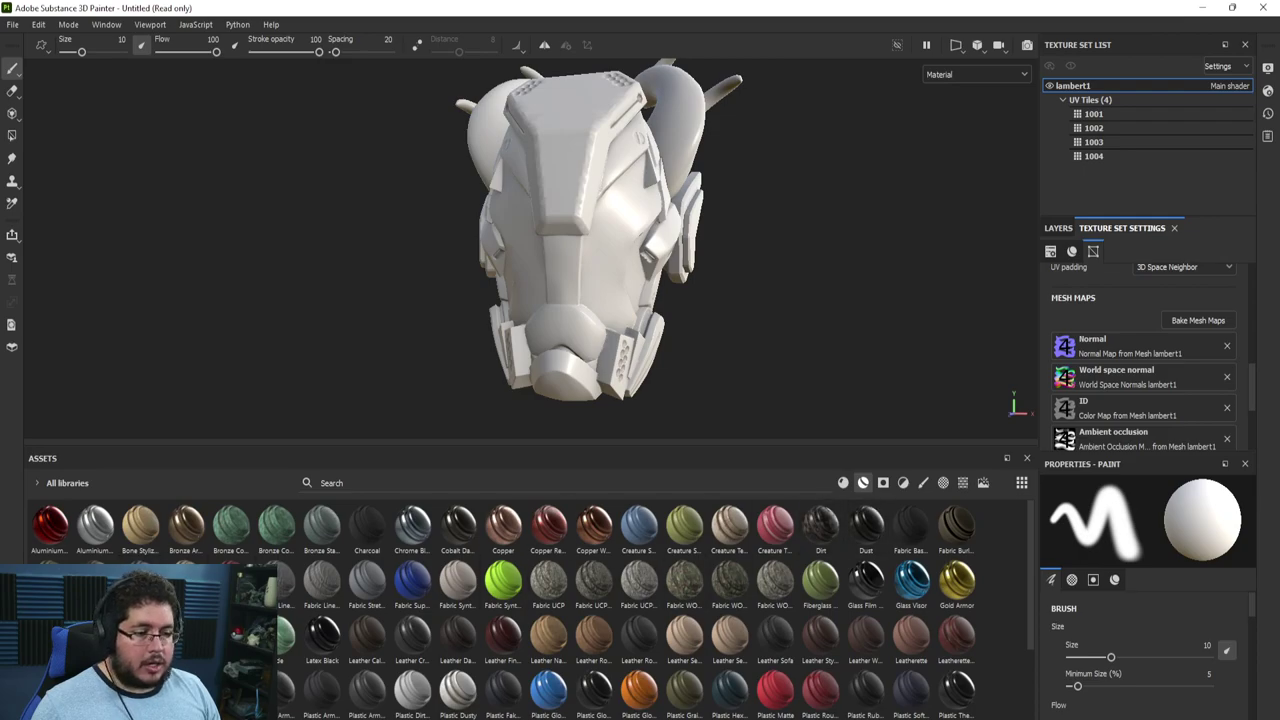
{"action": "left_click_drag", "start_coordinate": [957, 580], "coordinate": [1142, 290]}
{"action": "left_click", "coordinate": [1057, 228]}
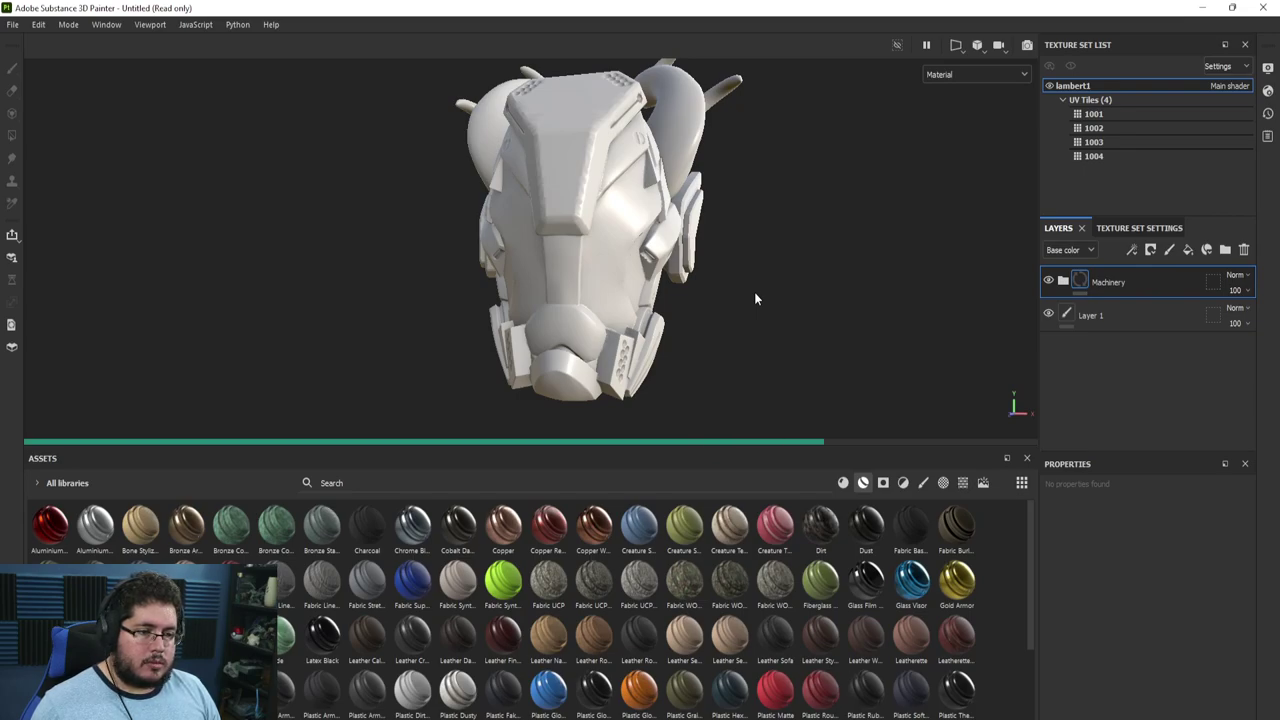
{"action": "mouse_move", "coordinate": [754, 292]}
{"action": "left_mouse_down", "text": "alt"}
{"action": "mouse_move", "coordinate": [633, 291]}
{"action": "mouse_move", "coordinate": [708, 306]}
{"action": "mouse_move", "coordinate": [596, 351]}
{"action": "mouse_move", "coordinate": [498, 280]}
{"action": "left_mouse_up", "text": "alt"}
{"action": "right_click_drag", "start_coordinate": [498, 280], "coordinate": [830, 335], "text": "alt"}
{"action": "left_click_drag", "start_coordinate": [830, 335], "coordinate": [788, 316], "text": "alt"}
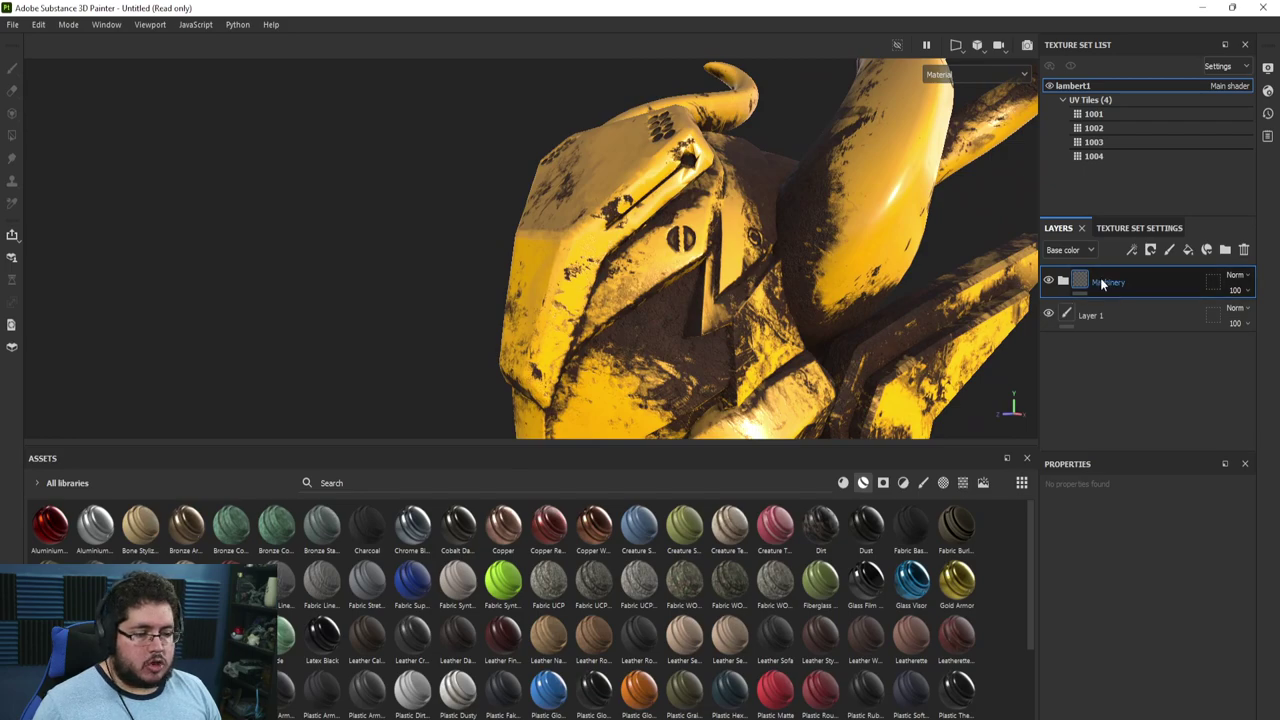
{"action": "key", "text": "Delete"}
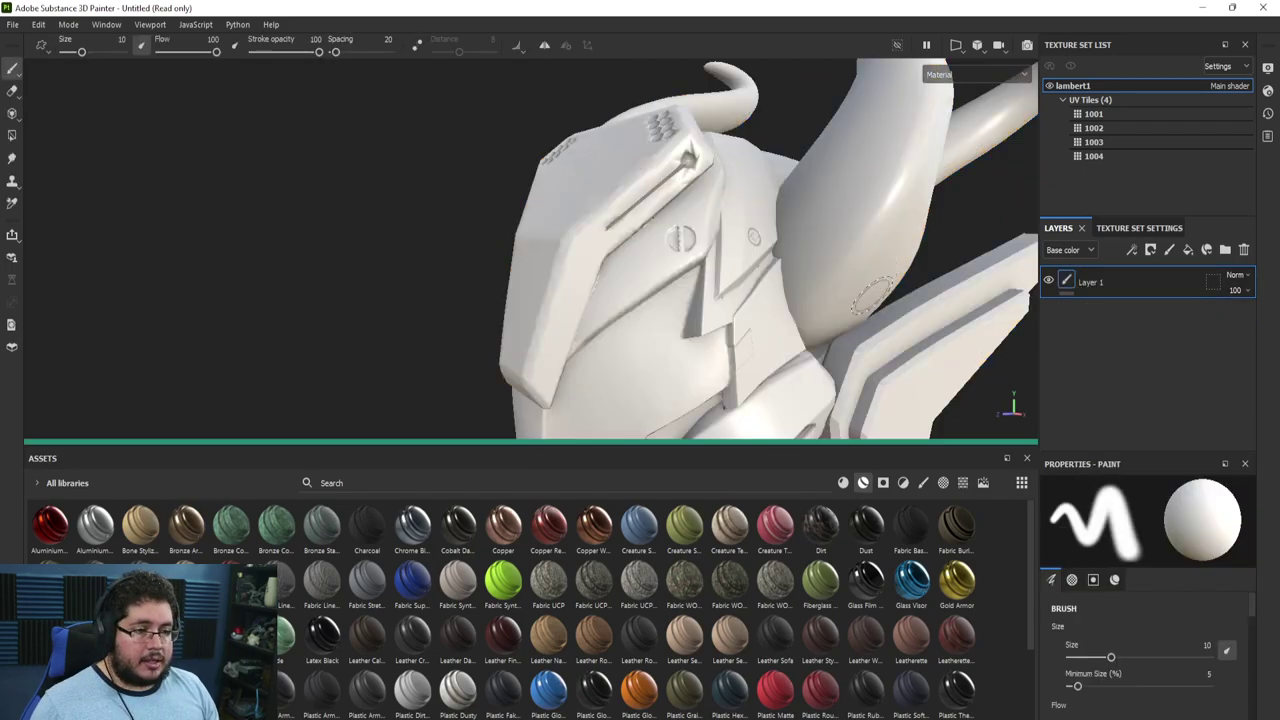
Add the Iron Raw Damaged material from the base materials as a new fill layer above Layer 1
{"action": "left_click_drag", "start_coordinate": [864, 302], "coordinate": [655, 234], "text": "alt"}
{"action": "middle_click_drag", "start_coordinate": [705, 288], "coordinate": [700, 214], "text": "alt"}
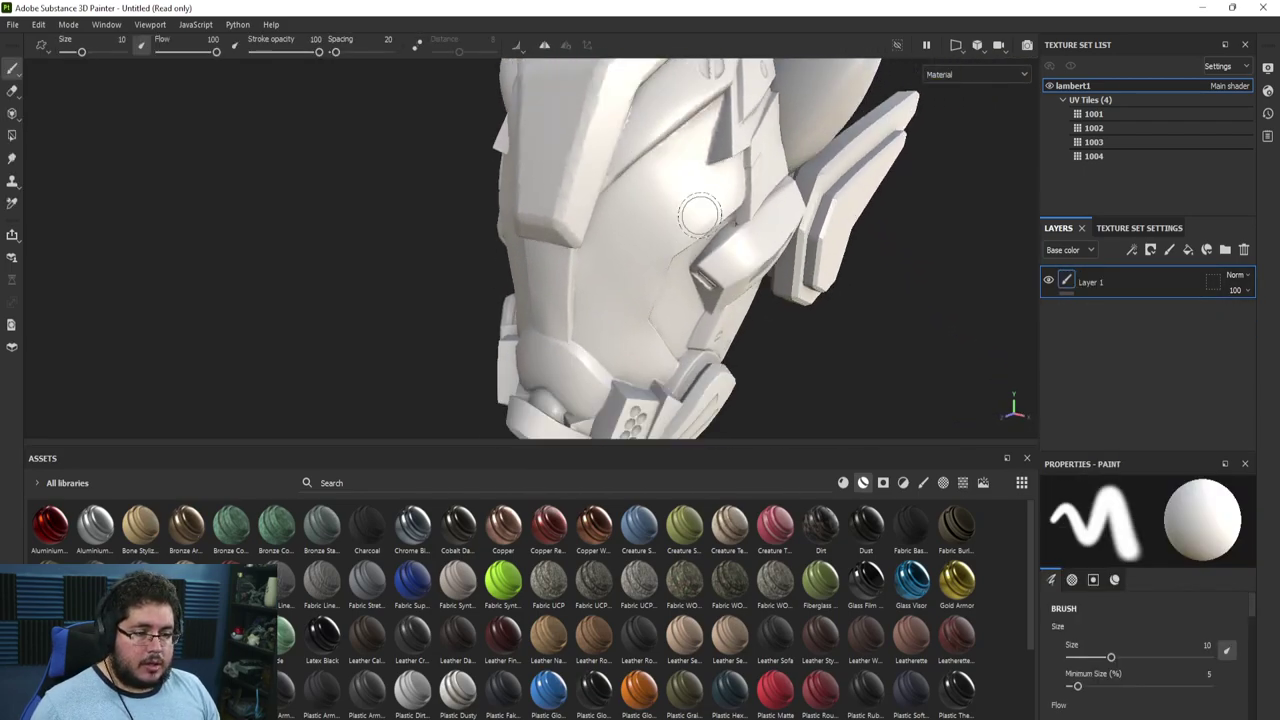
{"action": "right_click_drag", "start_coordinate": [700, 214], "coordinate": [578, 277], "text": "alt"}
{"action": "left_click", "coordinate": [844, 484]}
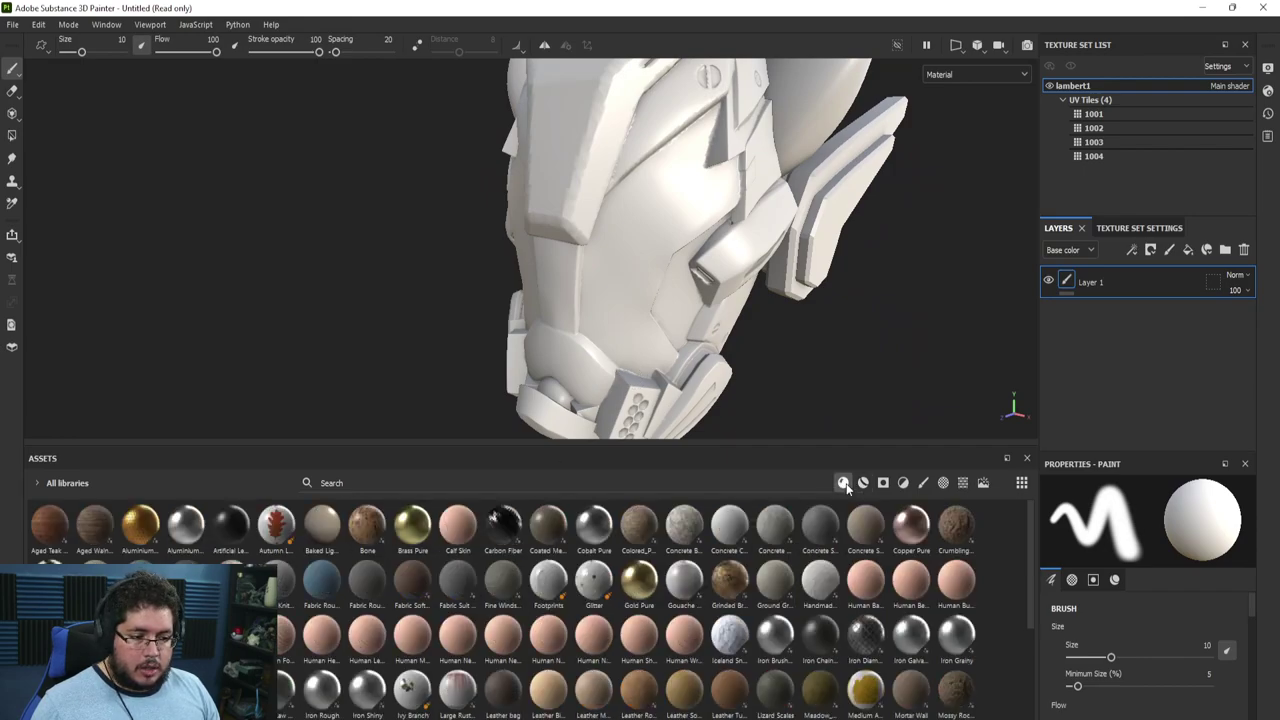
{"action": "scroll", "coordinate": [284, 537], "scroll_direction": "down", "scroll_amount": 3}
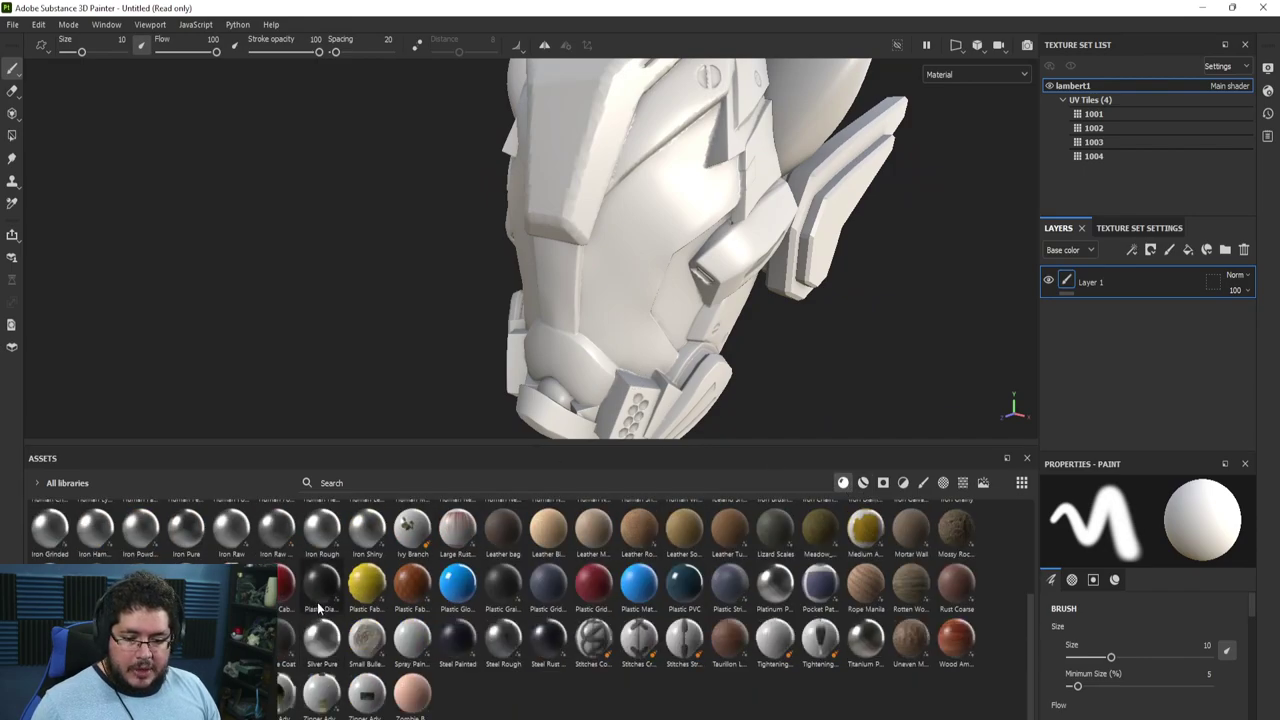
{"action": "left_click_drag", "start_coordinate": [284, 537], "coordinate": [1014, 318]}
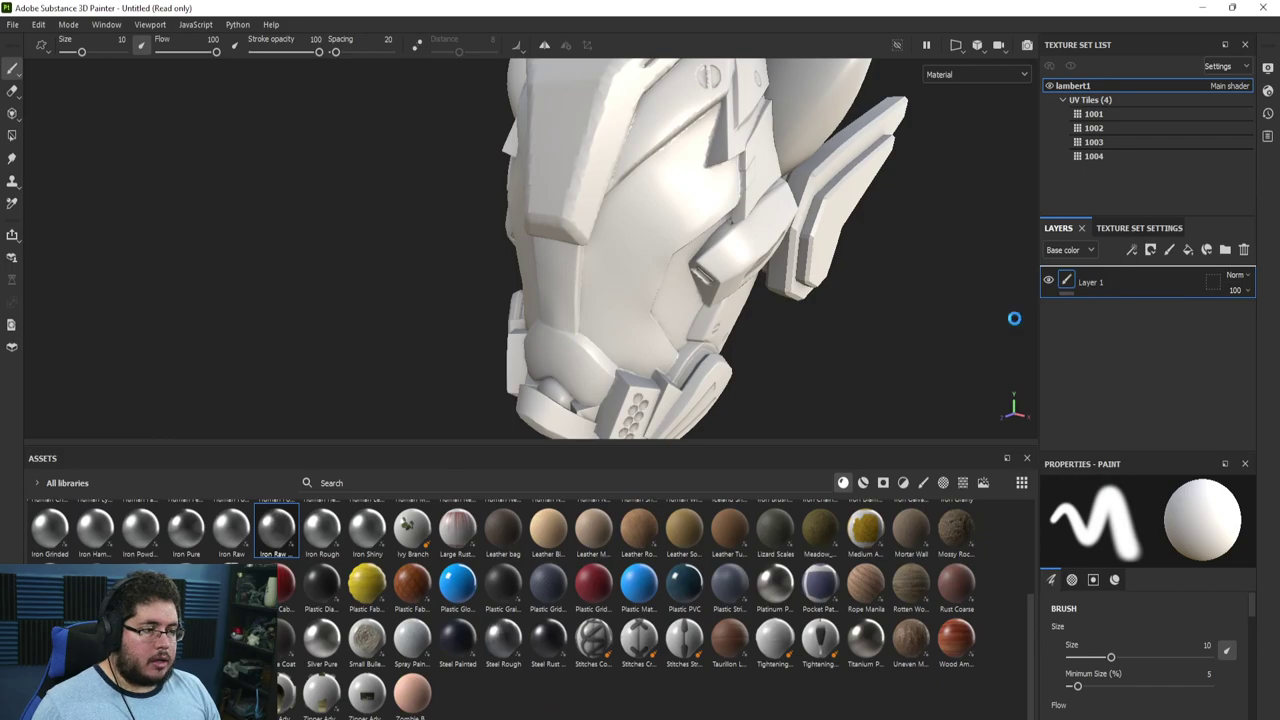
{"action": "scroll", "coordinate": [768, 284], "scroll_direction": "up", "scroll_amount": 2}
{"action": "left_click_drag", "start_coordinate": [740, 215], "coordinate": [570, 290], "text": "alt"}
{"action": "scroll", "coordinate": [802, 228], "scroll_direction": "up", "scroll_amount": 2}
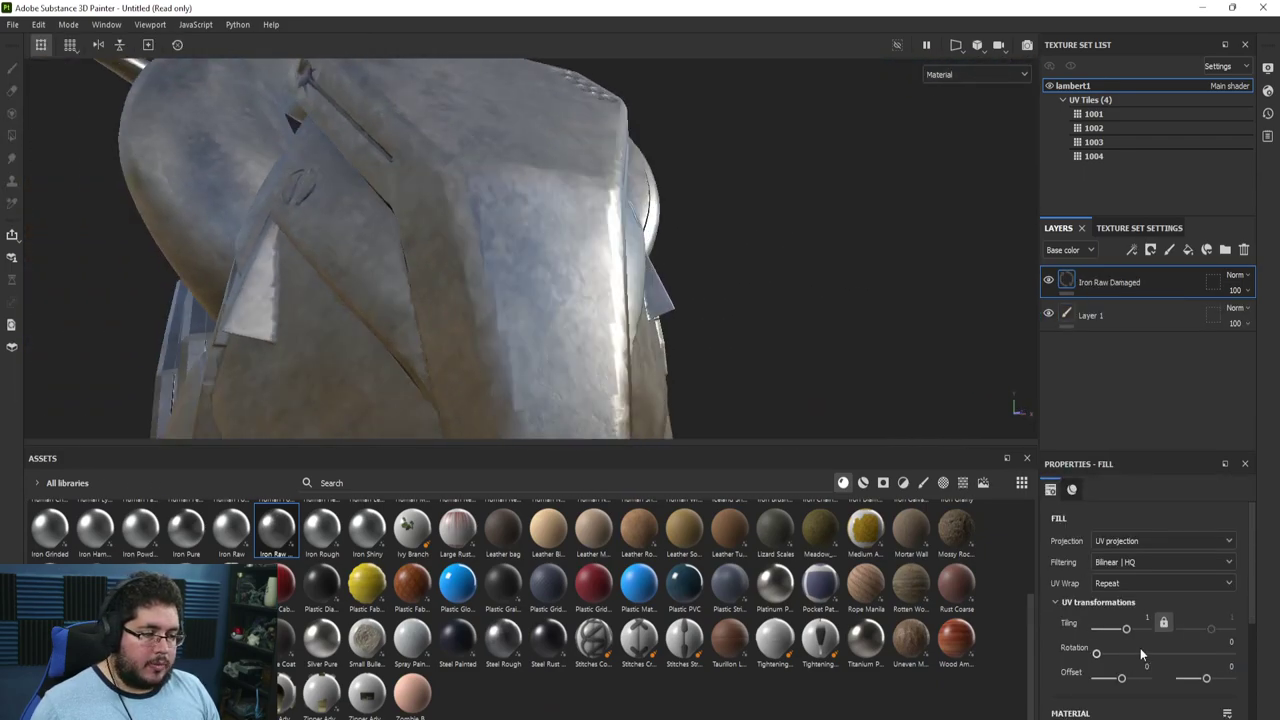
Slightly increase the tiling of the Iron Raw Damaged layer and turn off its height channel
{"action": "left_click_drag", "start_coordinate": [1126, 629], "coordinate": [1131, 631]}
{"action": "scroll", "coordinate": [1150, 637], "scroll_direction": "down", "scroll_amount": 3}
{"action": "left_click", "coordinate": [1221, 615]}
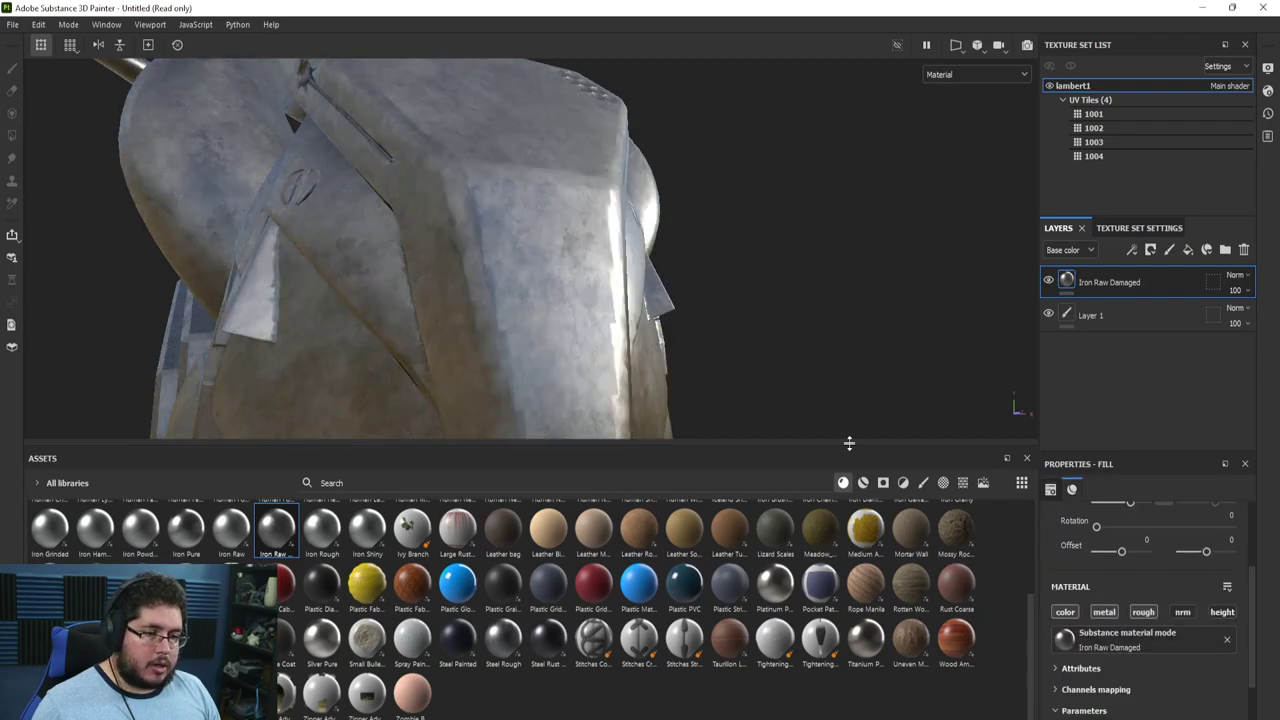
{"action": "left_click_drag", "start_coordinate": [770, 352], "coordinate": [489, 370], "text": "alt"}
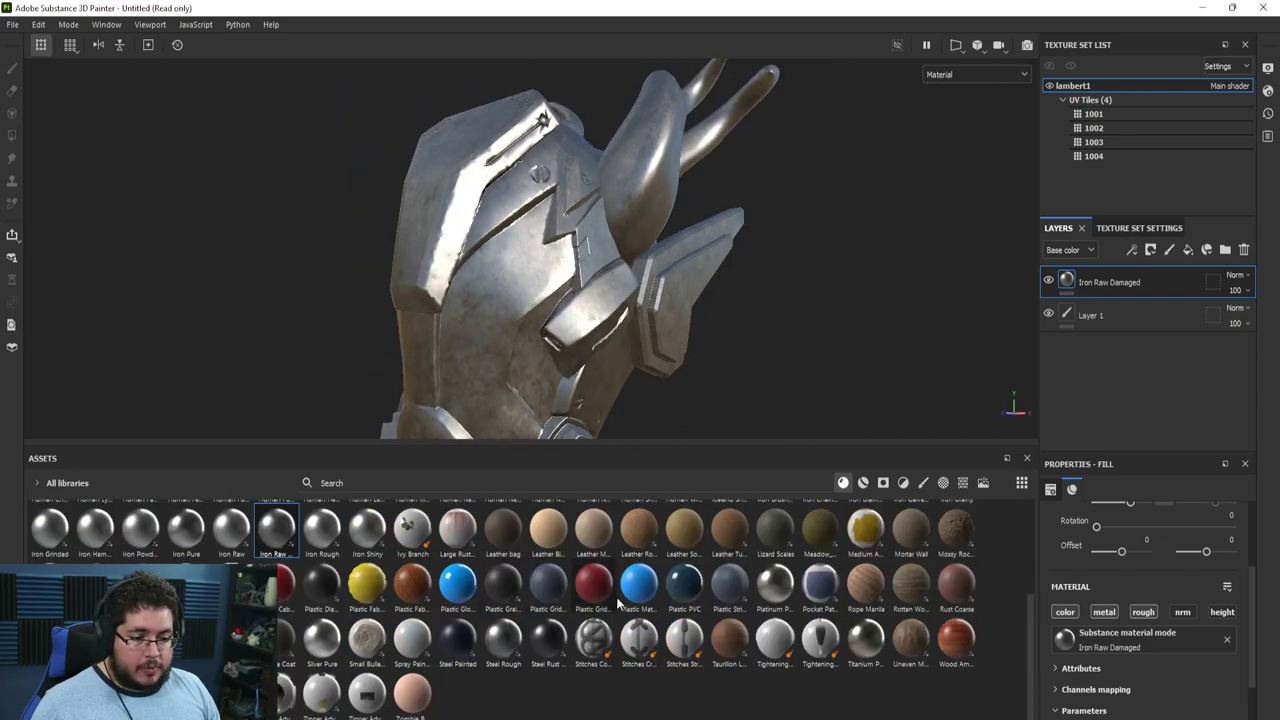
Add the Plastic Glossy Pure material as a layer above Iron Raw Damaged and give it a black mask
{"action": "left_click_drag", "start_coordinate": [476, 601], "coordinate": [1112, 275]}
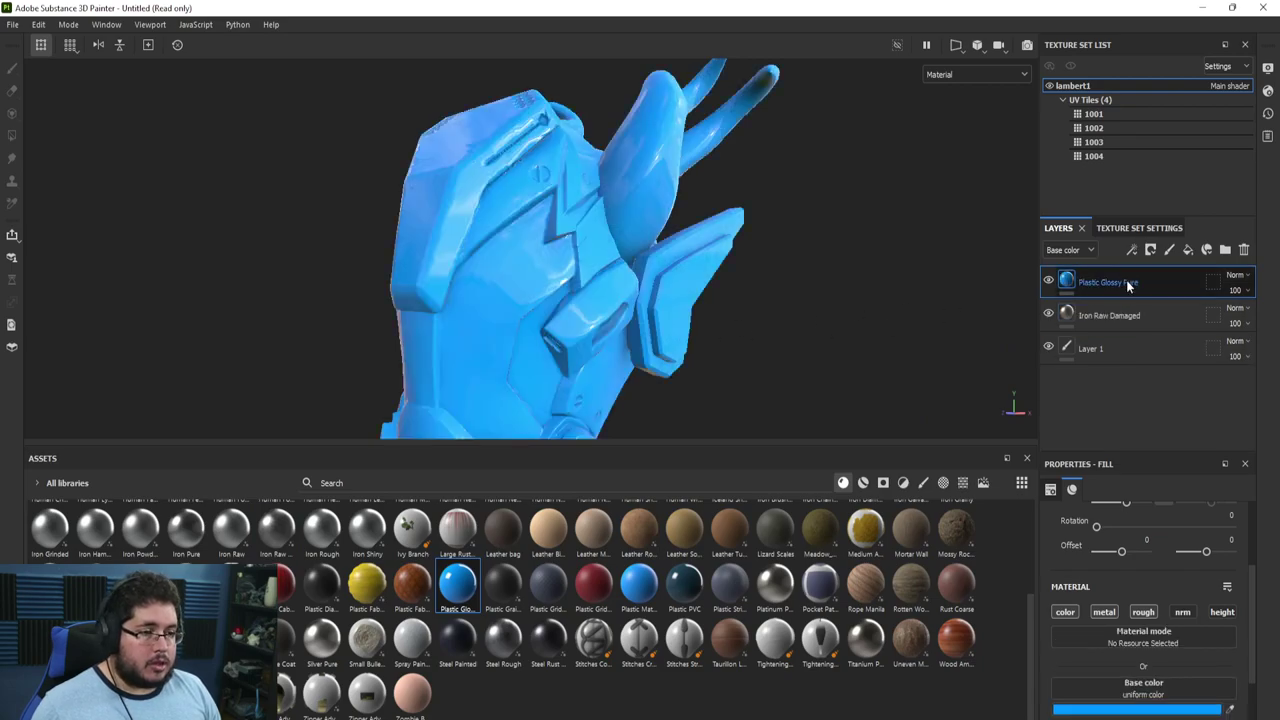
{"action": "right_click", "coordinate": [1128, 285]}
{"action": "left_click", "coordinate": [1146, 29]}
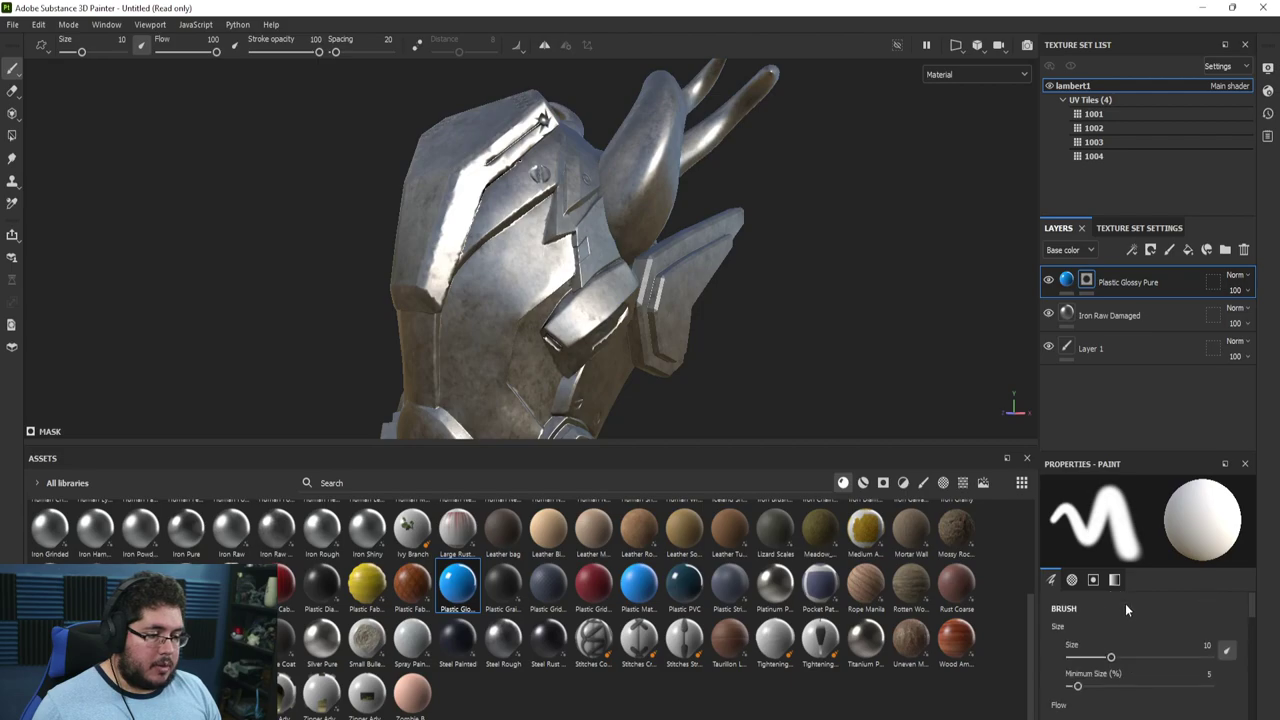
Change the base color of the Plastic Glossy Pure layer to a light grey
{"action": "left_click", "coordinate": [1066, 281]}
{"action": "left_click", "coordinate": [1160, 666]}
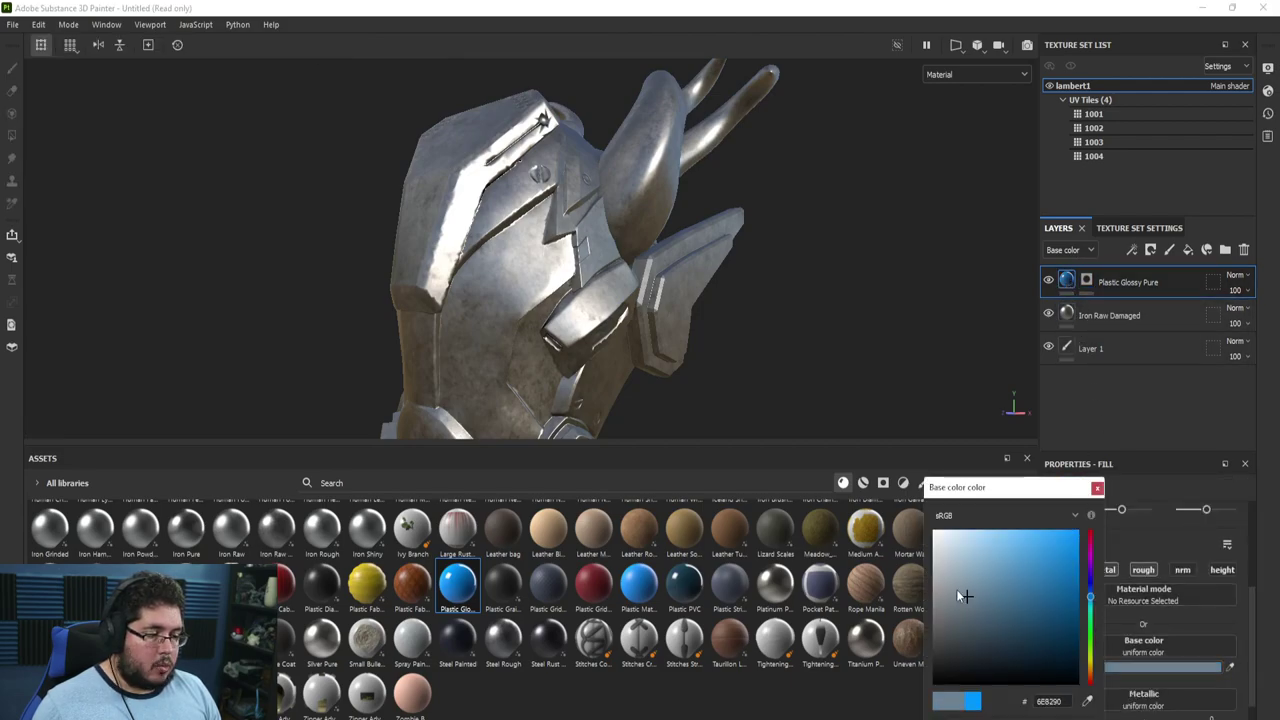
{"action": "left_click_drag", "start_coordinate": [956, 596], "coordinate": [937, 575]}
{"action": "left_click", "coordinate": [1097, 487]}
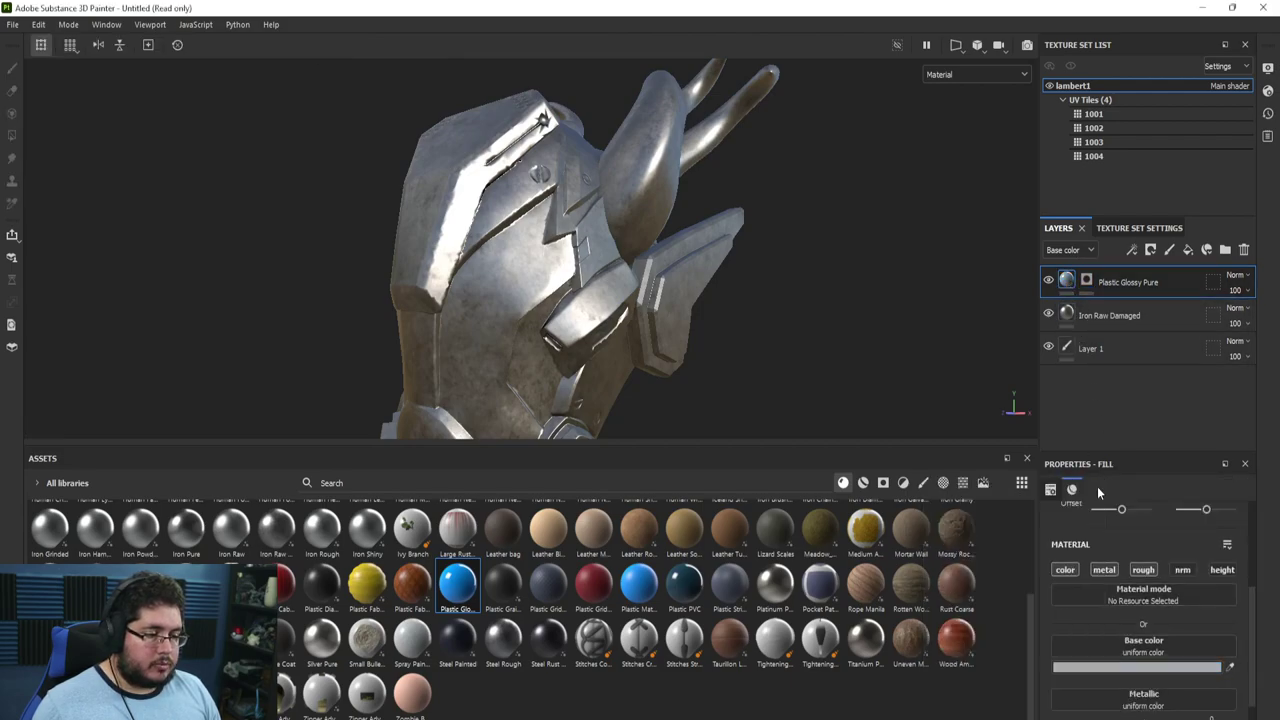
Fill the helmet and ear pieces into the Plastic Glossy Pure mask using Polygon Fill in mesh mode, leaving the horns unmasked
{"action": "left_click", "coordinate": [1087, 281]}
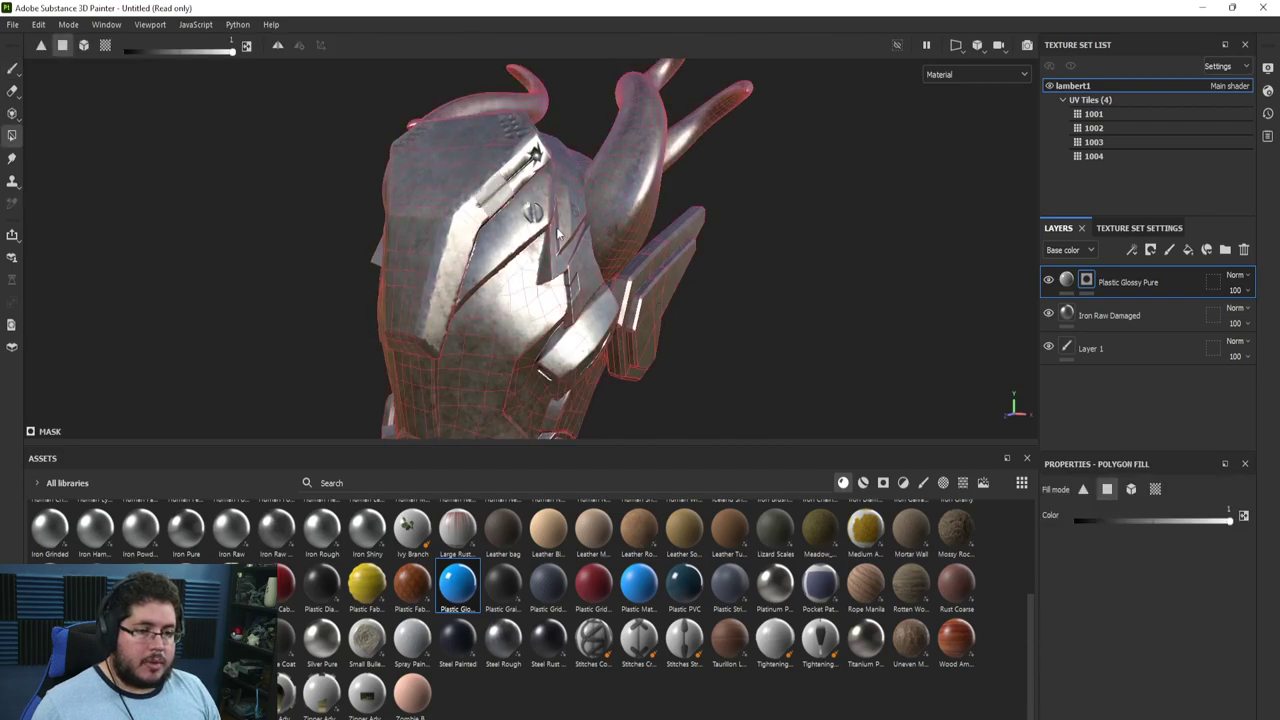
{"action": "left_click", "coordinate": [1128, 491]}
{"action": "left_click", "coordinate": [552, 206]}
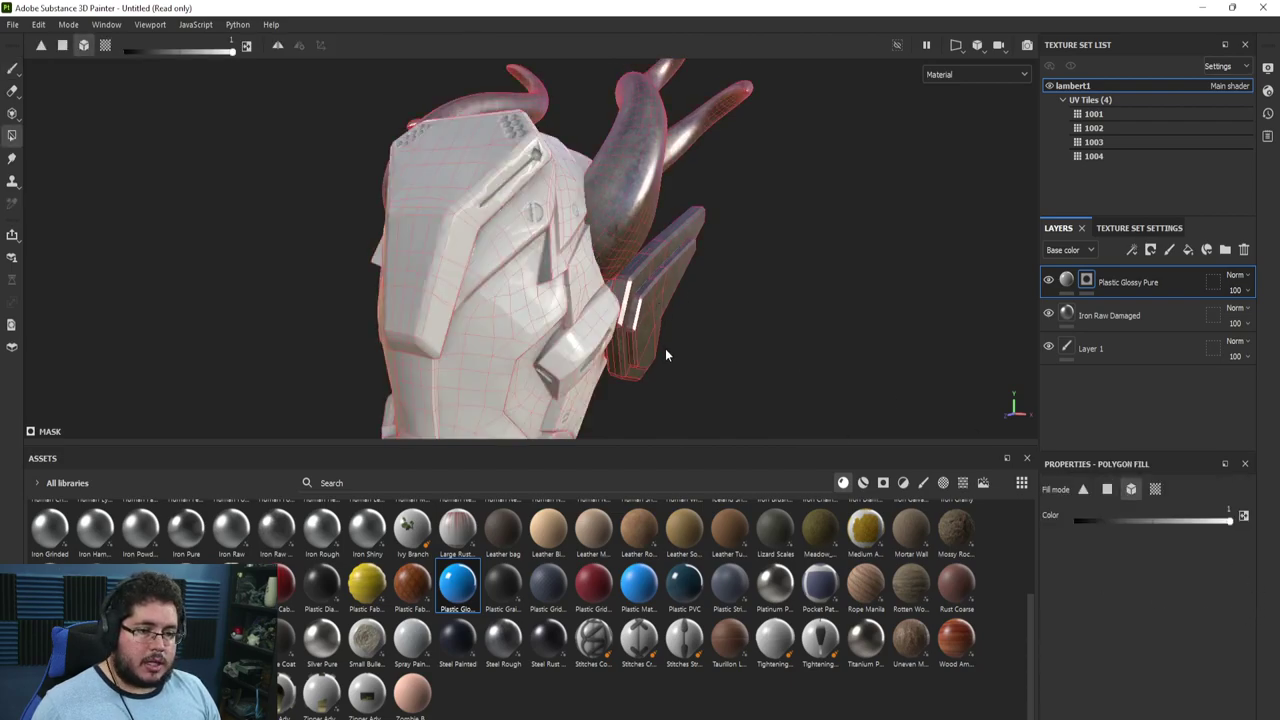
{"action": "left_click_drag", "start_coordinate": [667, 349], "coordinate": [612, 300], "text": "alt"}
{"action": "middle_click_drag", "start_coordinate": [612, 300], "coordinate": [637, 206], "text": "alt"}
{"action": "left_click", "coordinate": [638, 211]}
{"action": "left_click_drag", "start_coordinate": [638, 213], "coordinate": [627, 193], "text": "alt"}
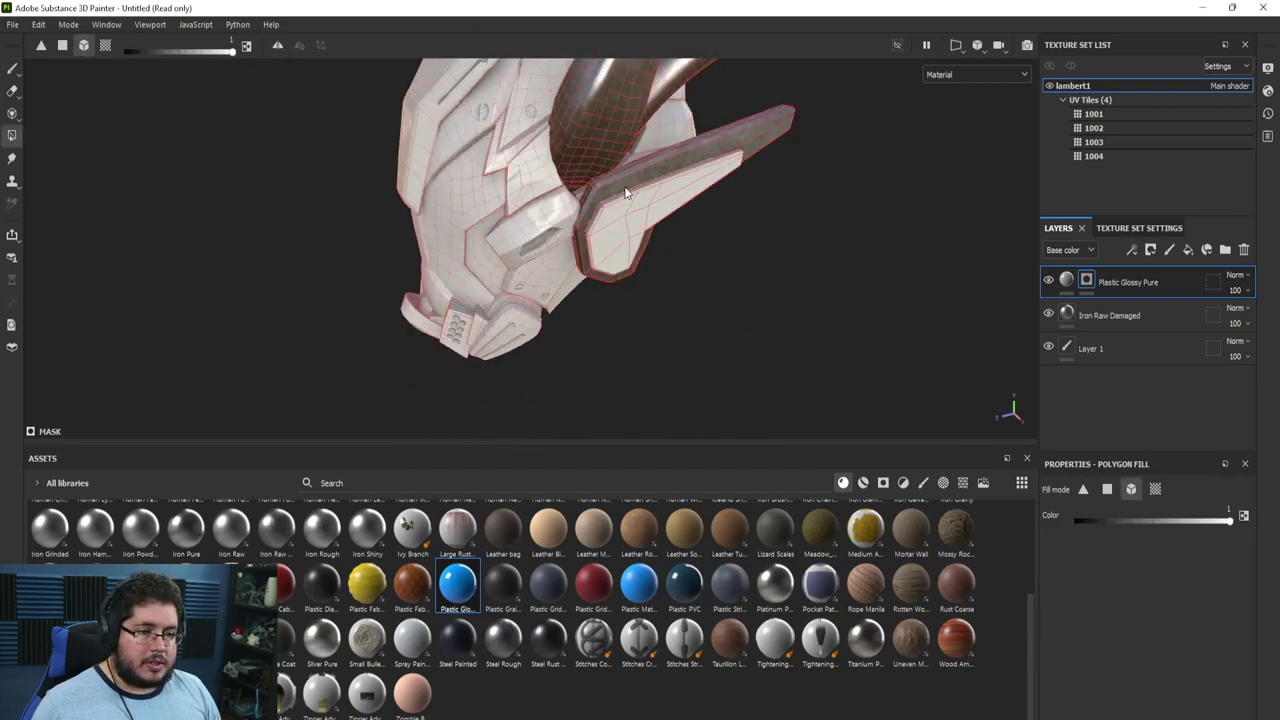
{"action": "left_click", "coordinate": [627, 193]}
{"action": "key", "text": "1"}
{"action": "mouse_move", "coordinate": [700, 260]}
{"action": "left_mouse_down", "text": "alt"}
{"action": "mouse_move", "coordinate": [645, 236]}
{"action": "mouse_move", "coordinate": [409, 300]}
{"action": "mouse_move", "coordinate": [526, 277]}
{"action": "left_mouse_up", "text": "alt"}
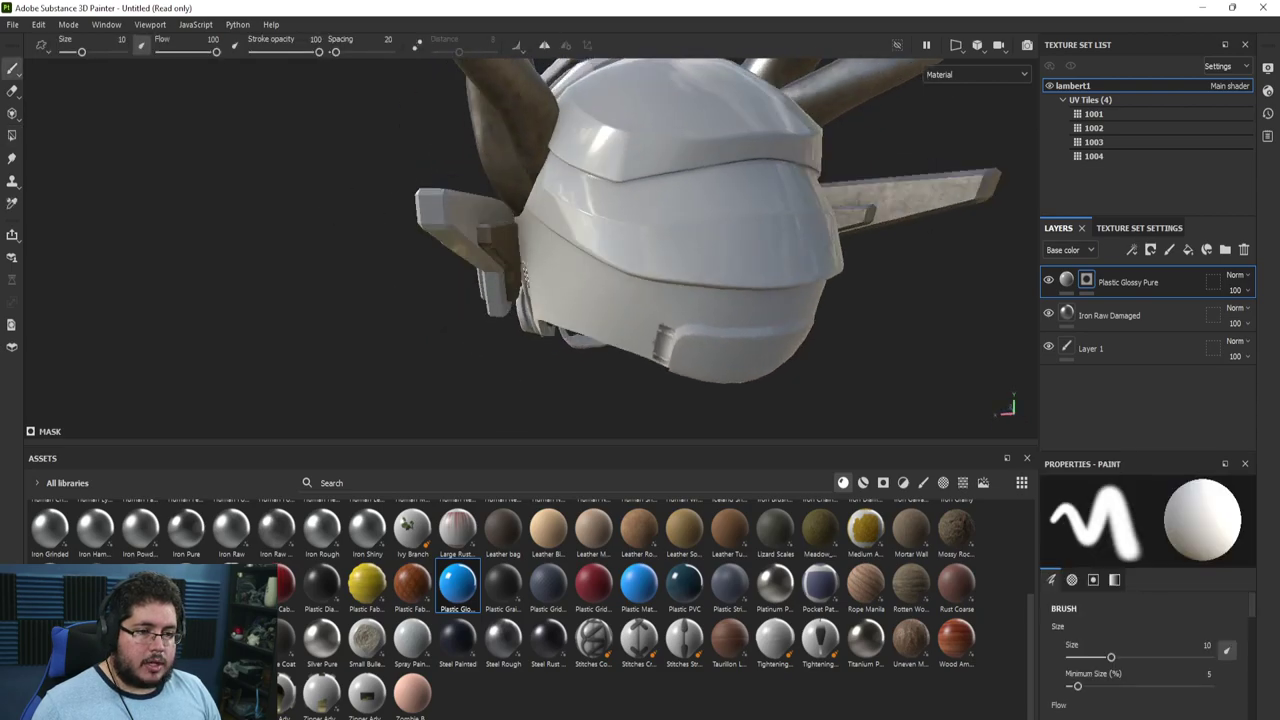
{"action": "key", "text": "4"}
{"action": "key", "text": "1"}
{"action": "mouse_move", "coordinate": [593, 305]}
{"action": "left_mouse_down", "text": "alt"}
{"action": "mouse_move", "coordinate": [780, 274]}
{"action": "mouse_move", "coordinate": [737, 171]}
{"action": "mouse_move", "coordinate": [566, 177]}
{"action": "mouse_move", "coordinate": [738, 140]}
{"action": "mouse_move", "coordinate": [660, 190]}
{"action": "left_mouse_up", "text": "alt"}
Group the Plastic Glossy Pure and Iron Raw Damaged layers into a folder named Helmet
{"action": "left_click", "coordinate": [1142, 320]}
{"action": "left_click", "coordinate": [1068, 313]}
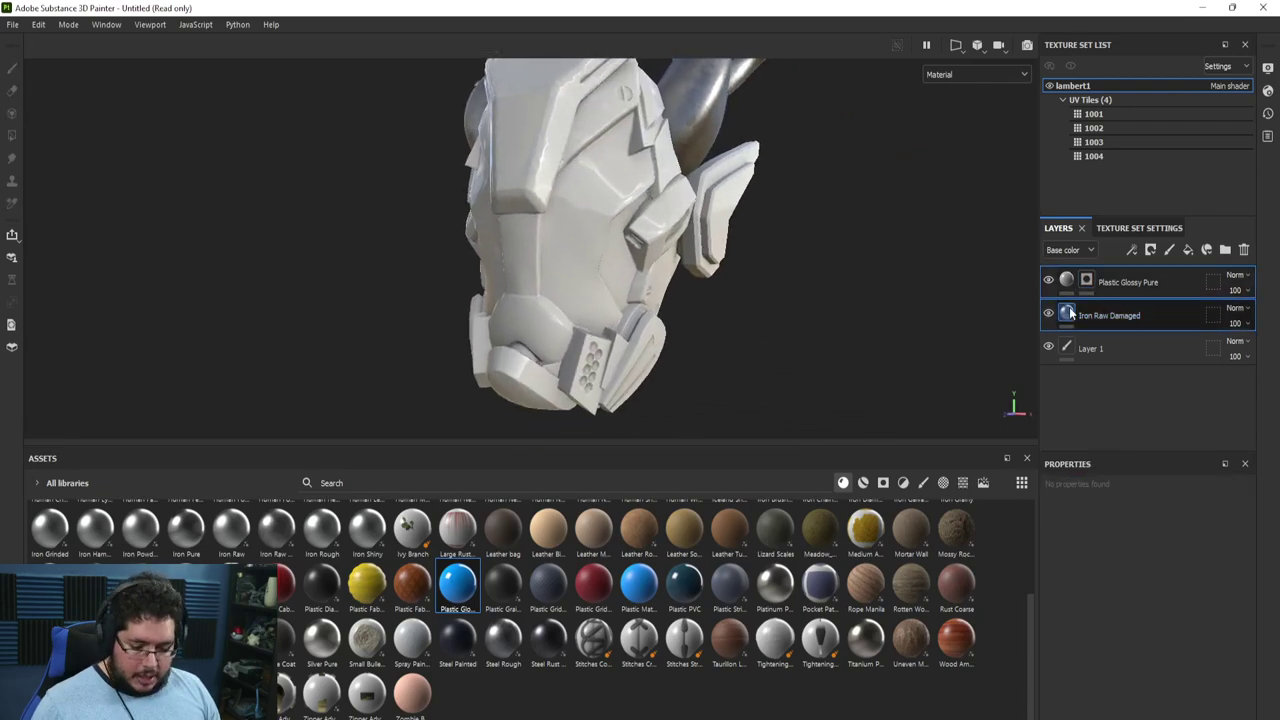
{"action": "key", "text": "ctrl+g"}
{"action": "double_click", "coordinate": [1124, 288]}
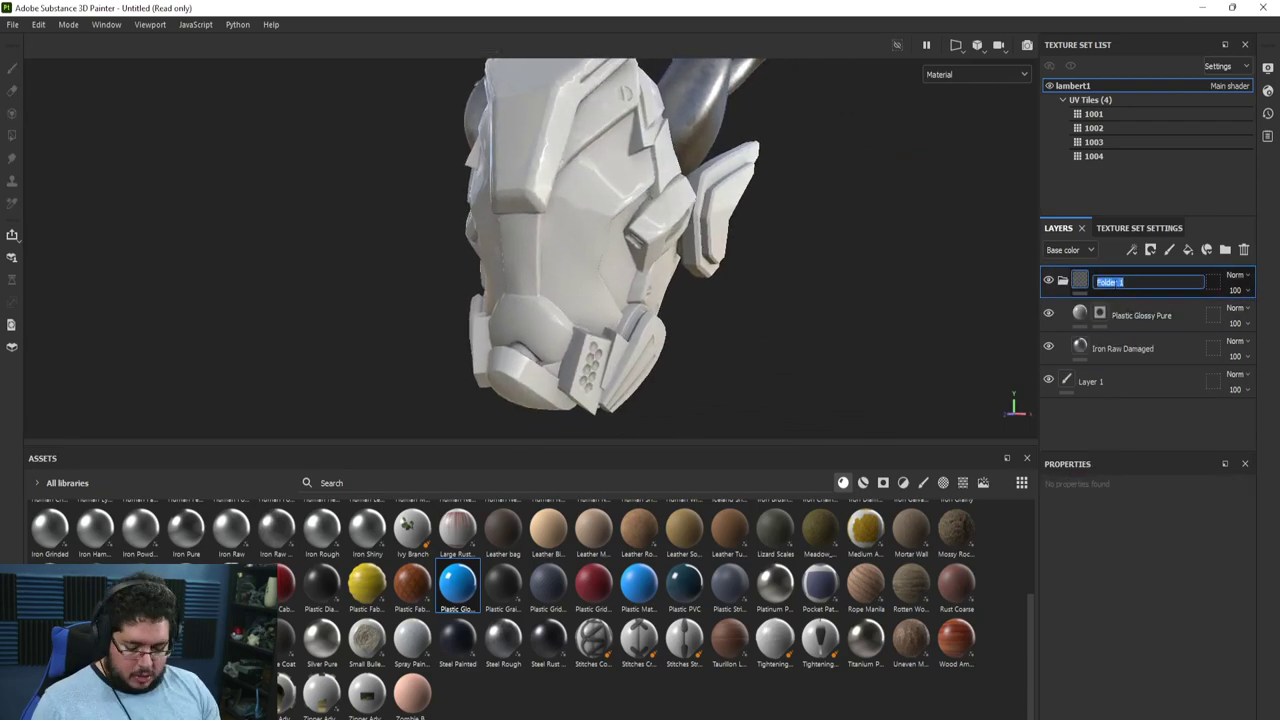
{"action": "type", "text": "Hel"}
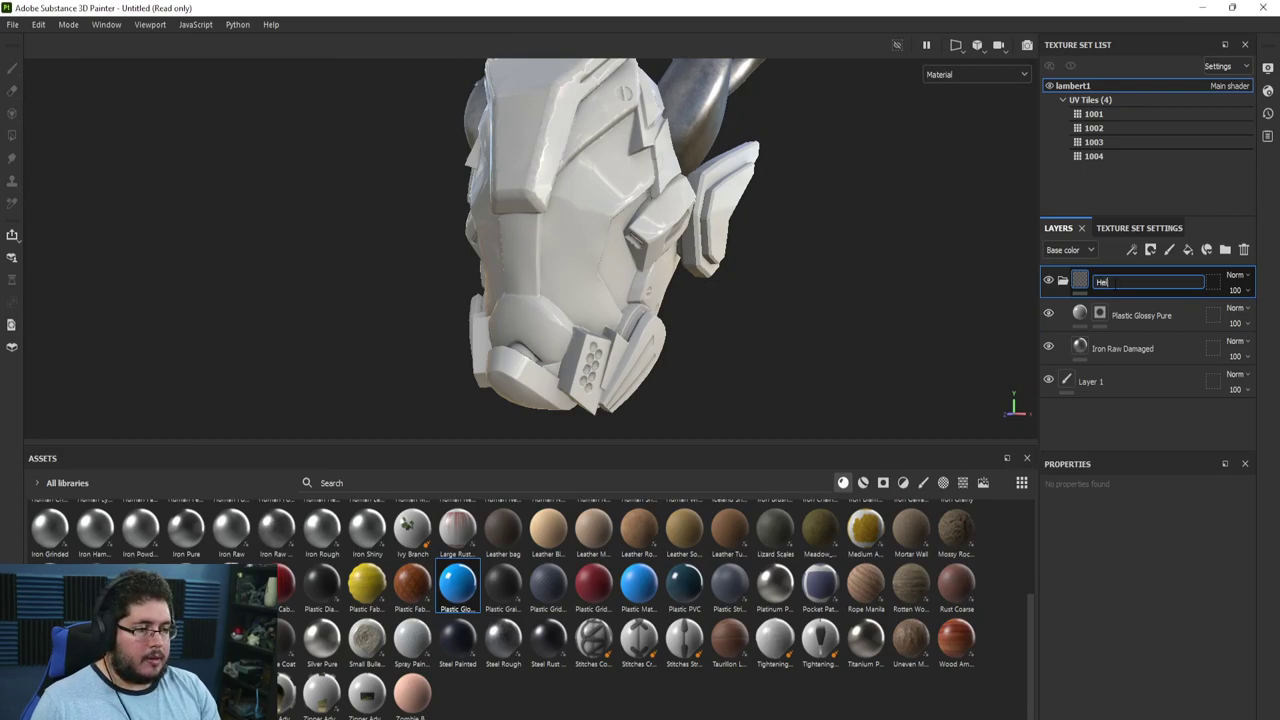
{"action": "type", "text": "met"}
{"action": "key", "text": "Return"}
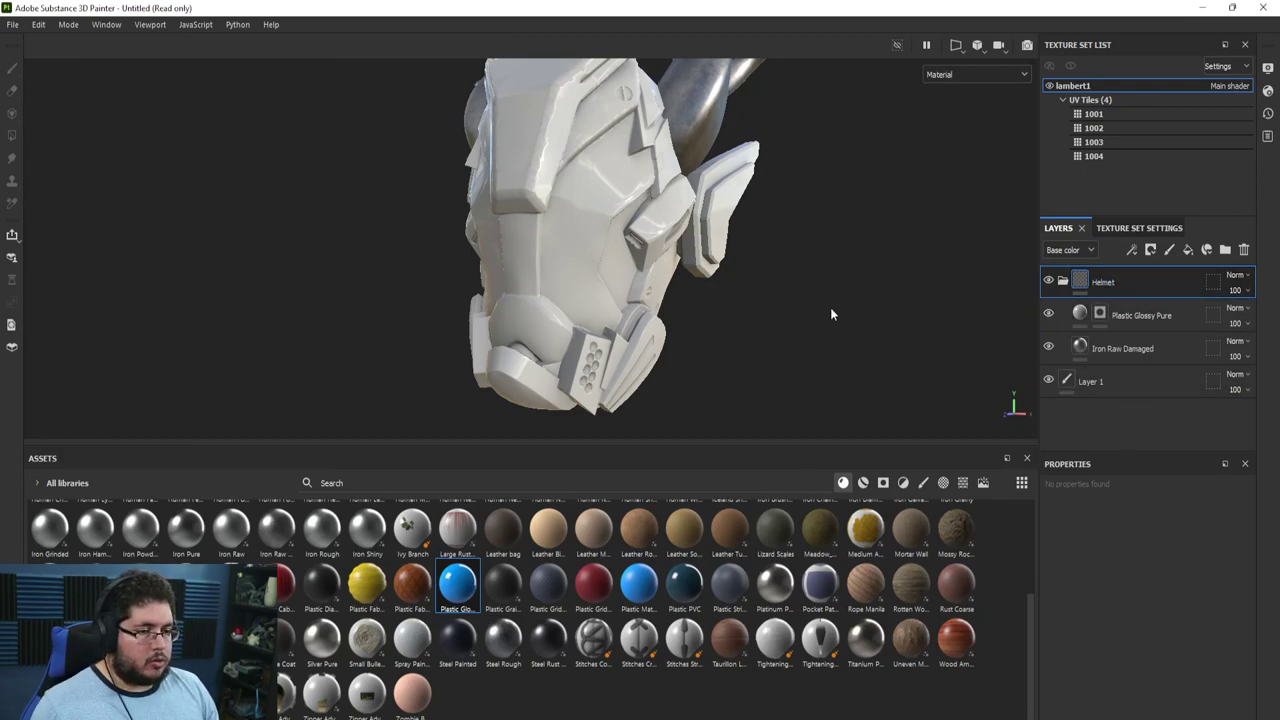
{"action": "left_click_drag", "start_coordinate": [831, 314], "coordinate": [683, 186], "text": "alt"}
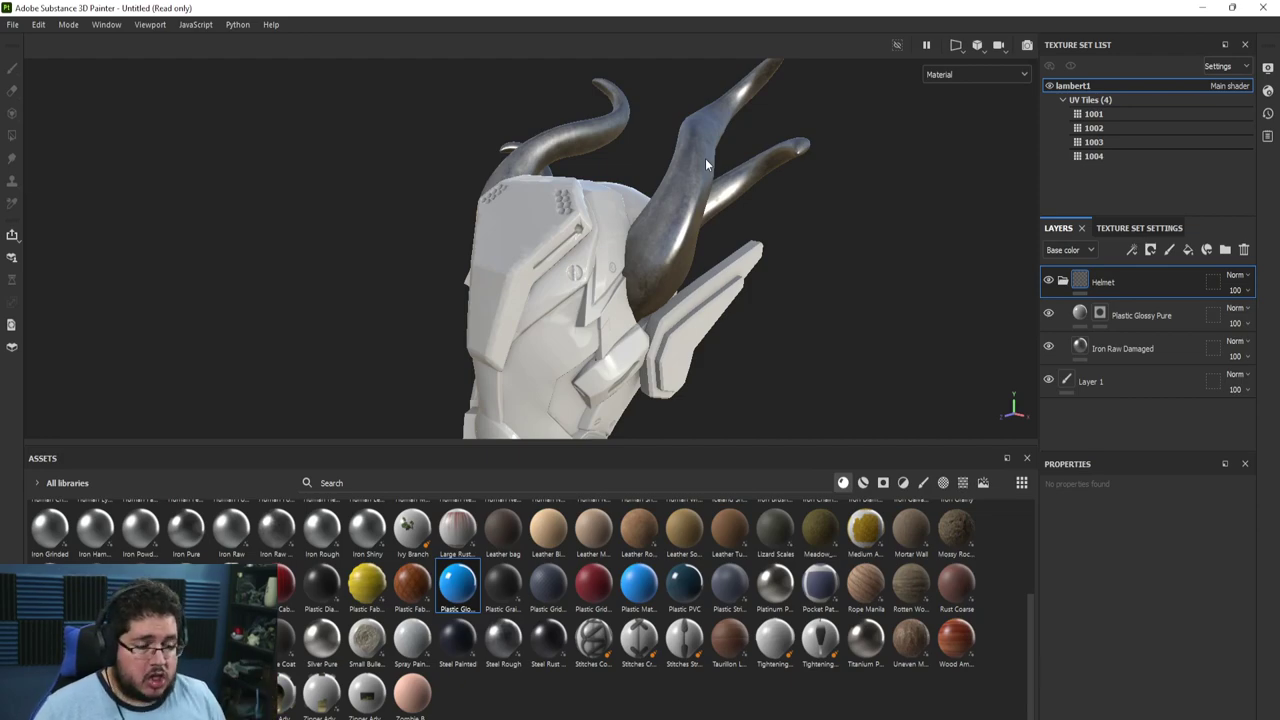
{"action": "left_click_drag", "start_coordinate": [700, 230], "coordinate": [686, 128], "text": "alt"}
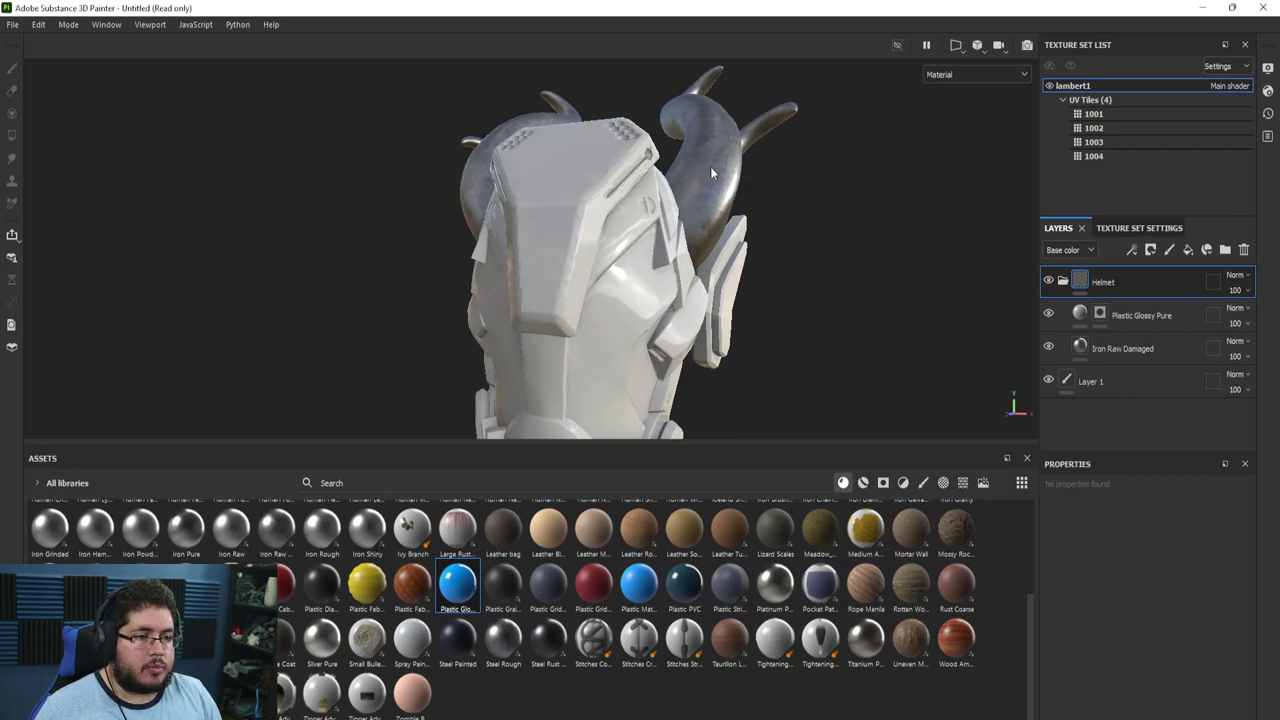
Add a fill layer above the Helmet folder and set its base color to orange E88C00
{"action": "left_click_drag", "start_coordinate": [684, 306], "coordinate": [600, 348], "text": "alt"}
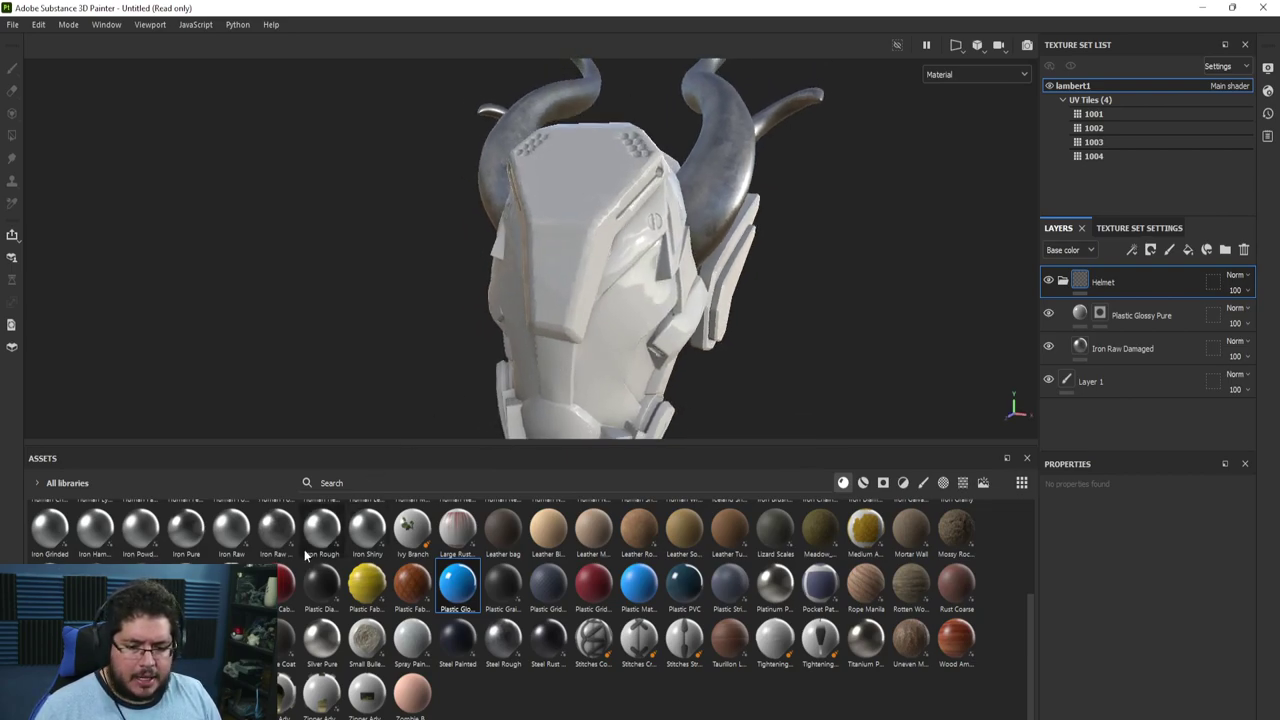
{"action": "left_click", "coordinate": [1062, 281]}
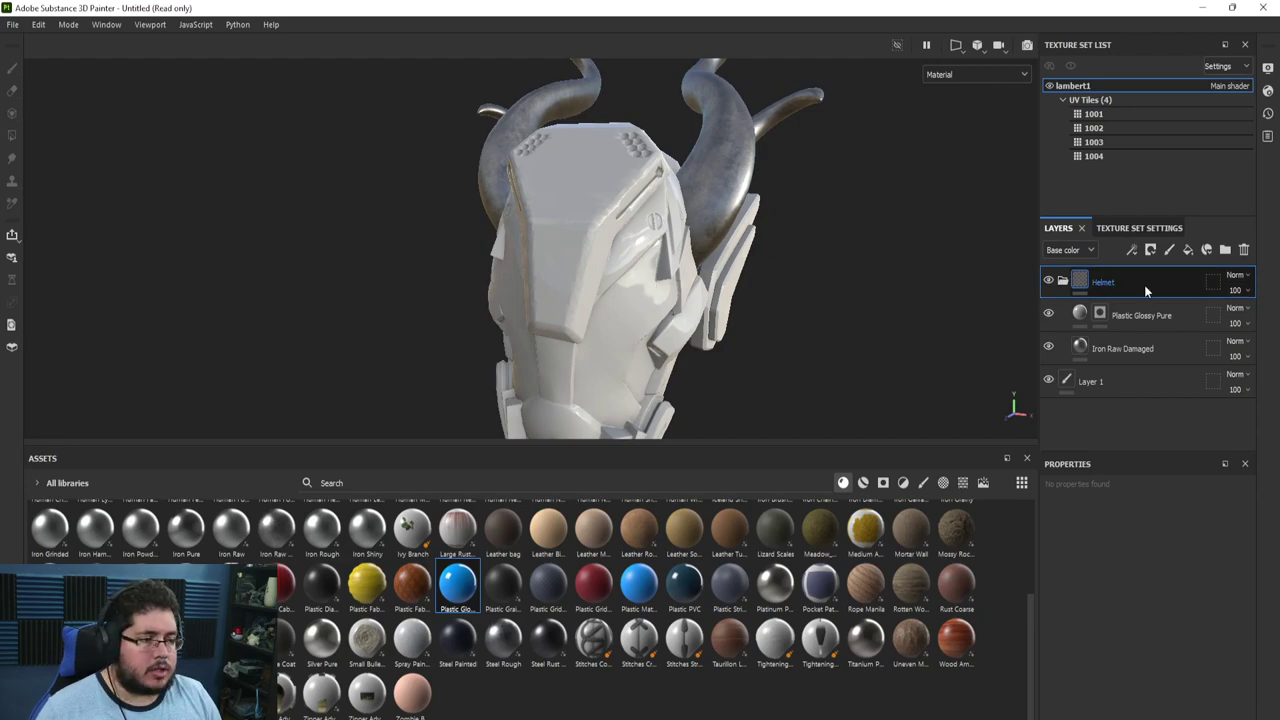
{"action": "left_click", "coordinate": [1186, 252]}
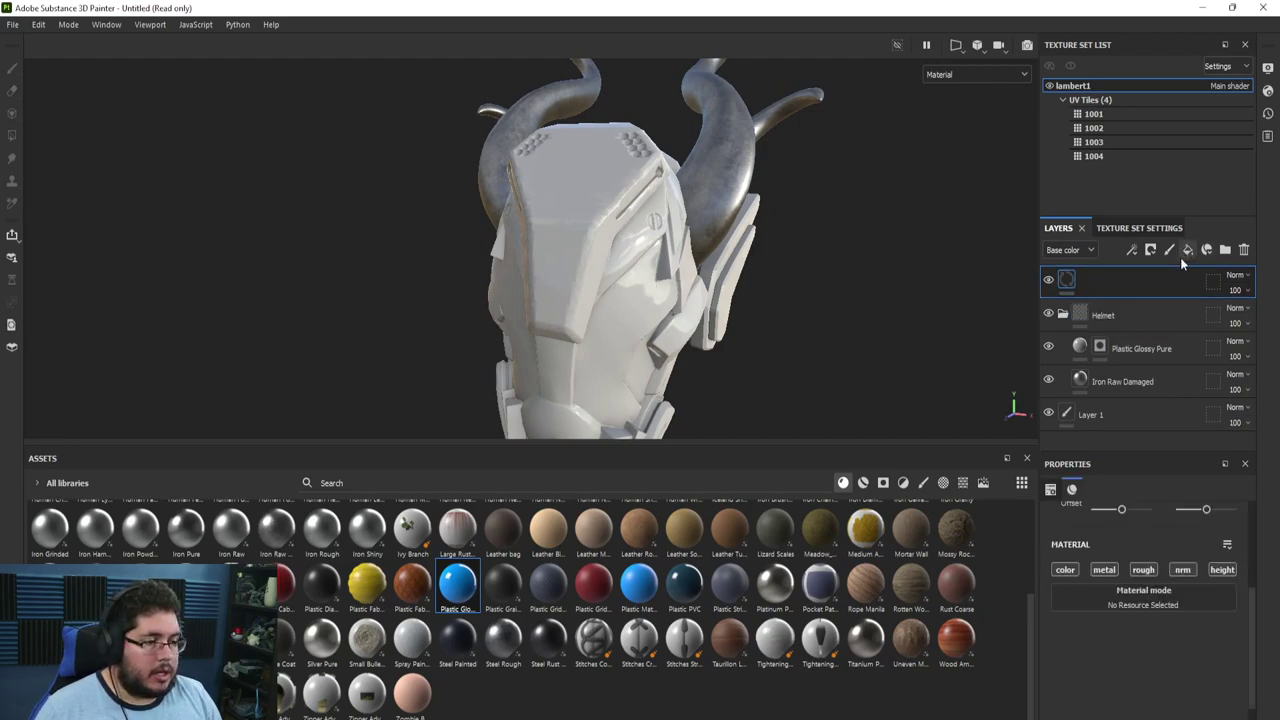
{"action": "left_click", "coordinate": [1134, 667]}
{"action": "left_click", "coordinate": [1061, 600]}
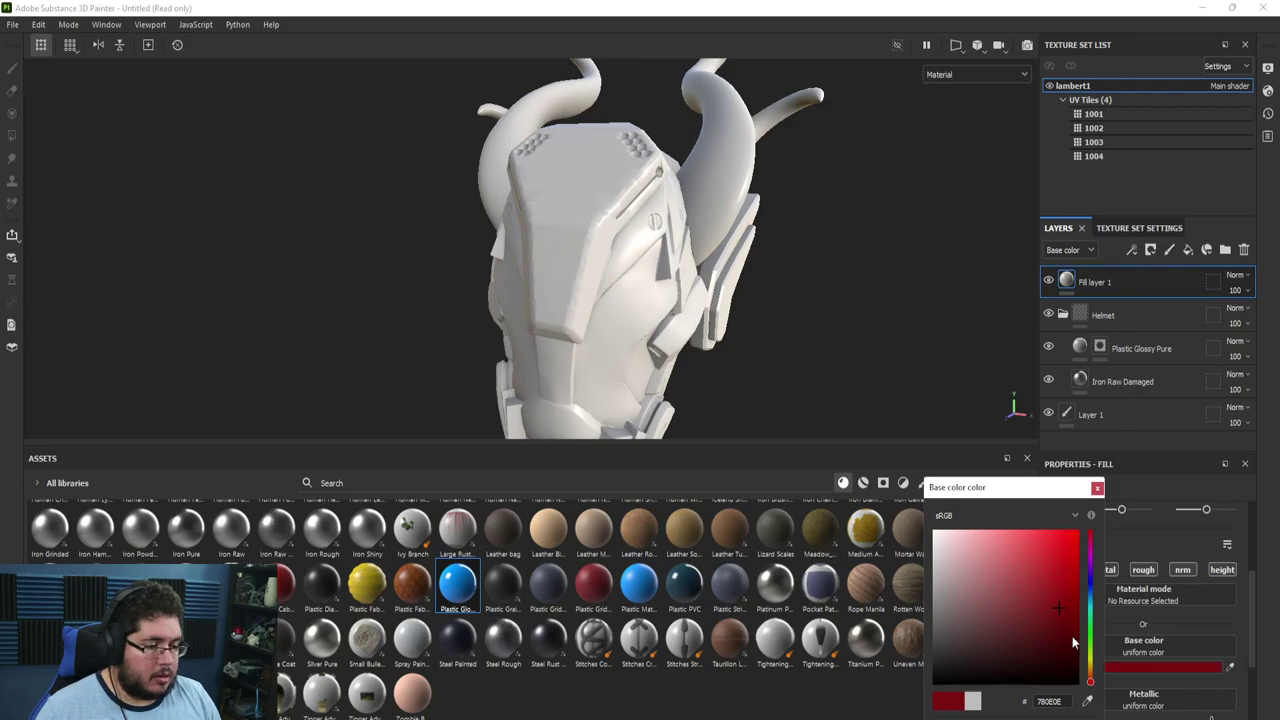
{"action": "left_click", "coordinate": [1077, 544]}
{"action": "left_click_drag", "start_coordinate": [1091, 675], "coordinate": [1091, 669]}
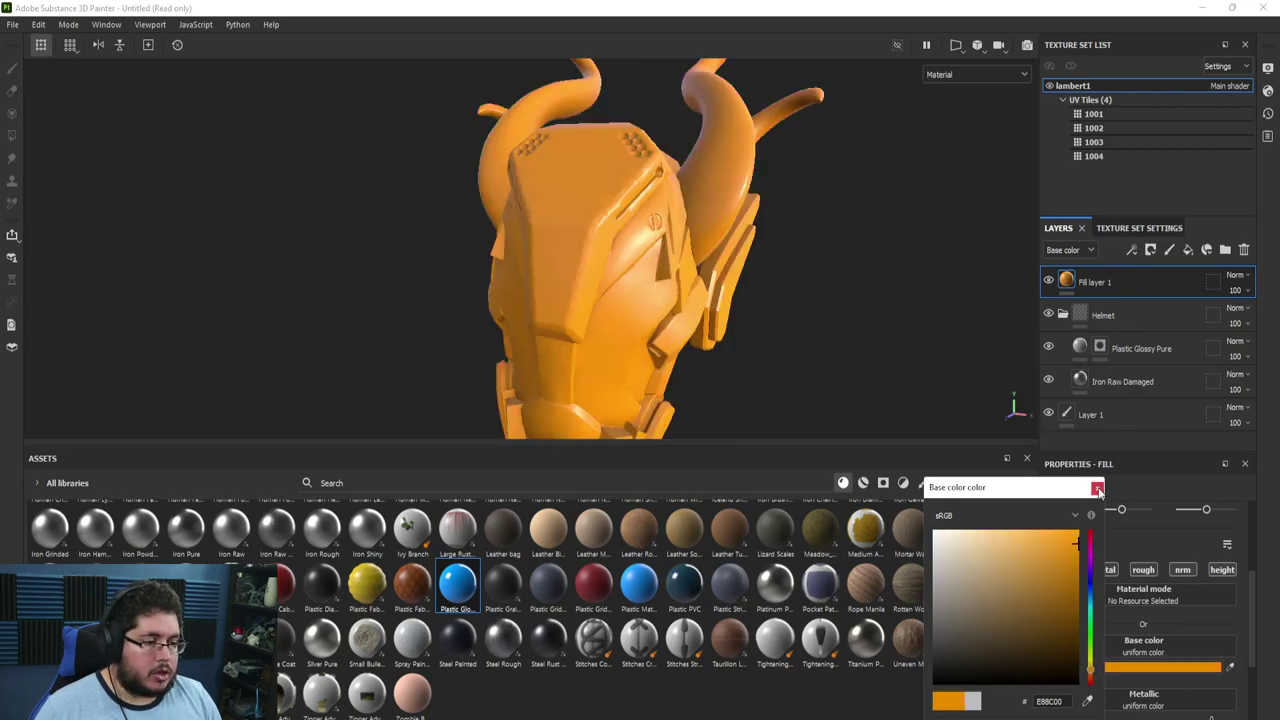
{"action": "left_click", "coordinate": [1097, 489]}
Group the orange fill layer into a folder with a black mask and fill the horns into it using Polygon Fill in mesh mode
{"action": "right_click", "coordinate": [1096, 280]}
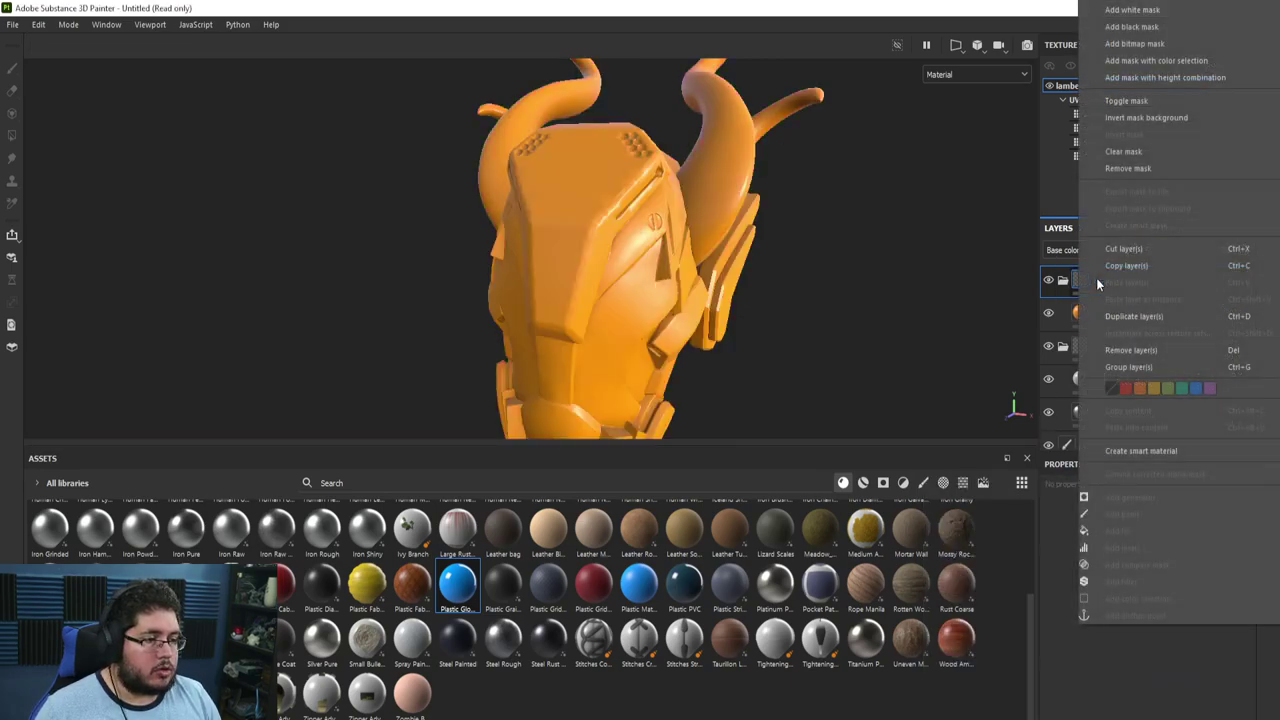
{"action": "left_click", "coordinate": [1100, 40]}
{"action": "left_click_drag", "start_coordinate": [784, 140], "coordinate": [668, 205], "text": "alt"}
{"action": "left_click", "coordinate": [664, 235]}
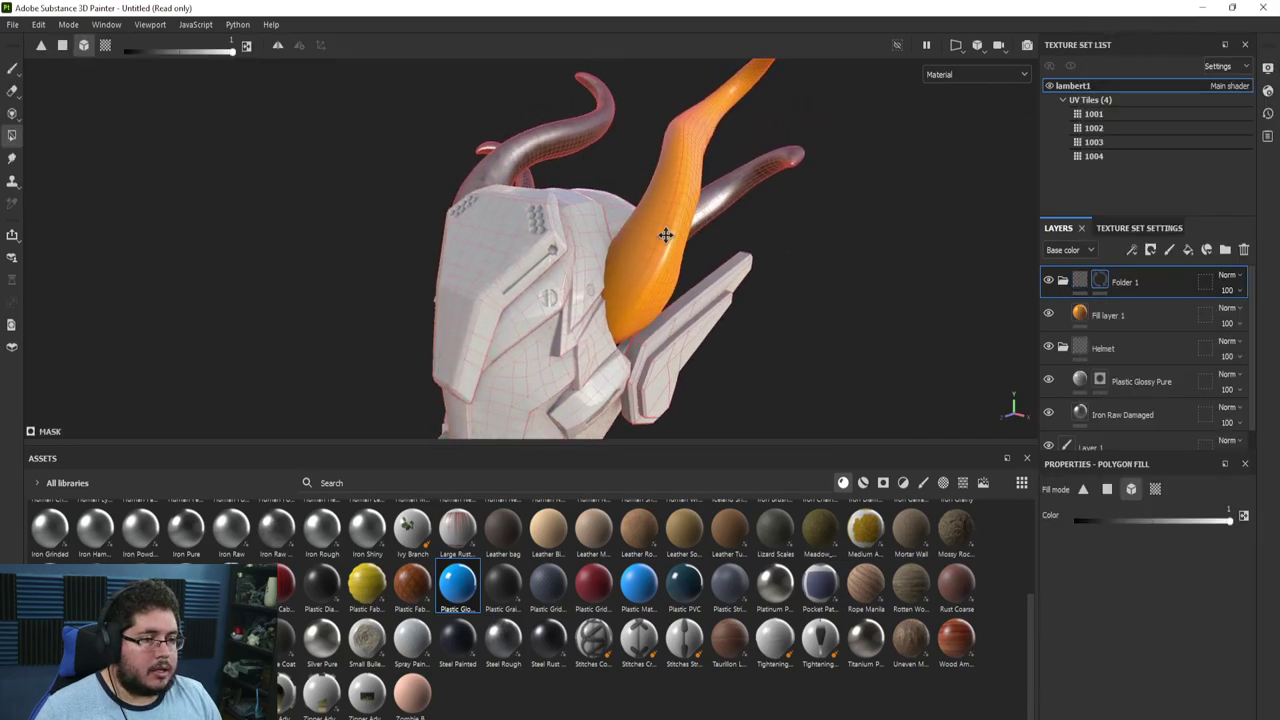
{"action": "left_click", "coordinate": [745, 186]}
{"action": "left_click_drag", "start_coordinate": [580, 109], "coordinate": [477, 165]}
{"action": "mouse_move", "coordinate": [545, 178]}
{"action": "left_mouse_down", "text": "alt"}
{"action": "mouse_move", "coordinate": [733, 191]}
{"action": "mouse_move", "coordinate": [507, 283]}
{"action": "mouse_move", "coordinate": [905, 278]}
{"action": "left_mouse_up", "text": "alt"}
{"action": "key", "text": "1"}
{"action": "scroll", "coordinate": [551, 234], "scroll_direction": "up", "scroll_amount": 3}
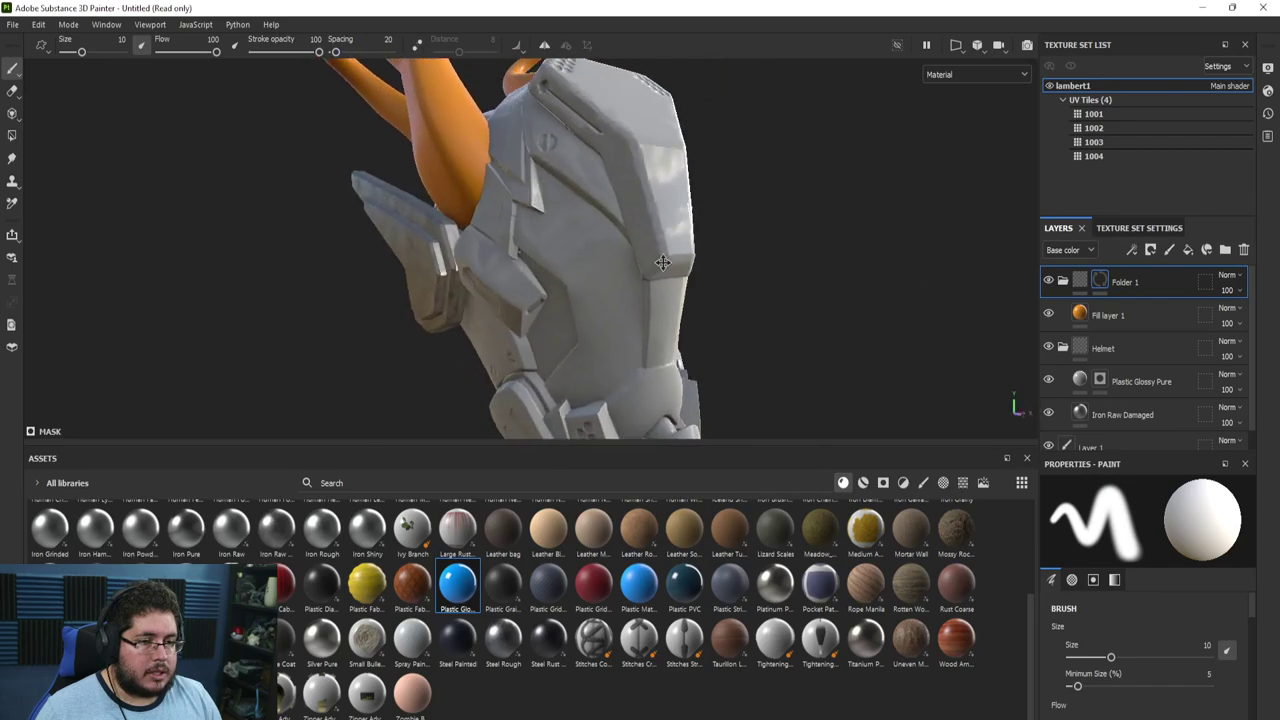
{"action": "left_click_drag", "start_coordinate": [551, 234], "coordinate": [600, 238], "text": "alt"}
Add a black mask to the Helmet folder and fill the helmet meshes into it using Polygon Fill in mesh mode
{"action": "left_click", "coordinate": [1108, 348]}
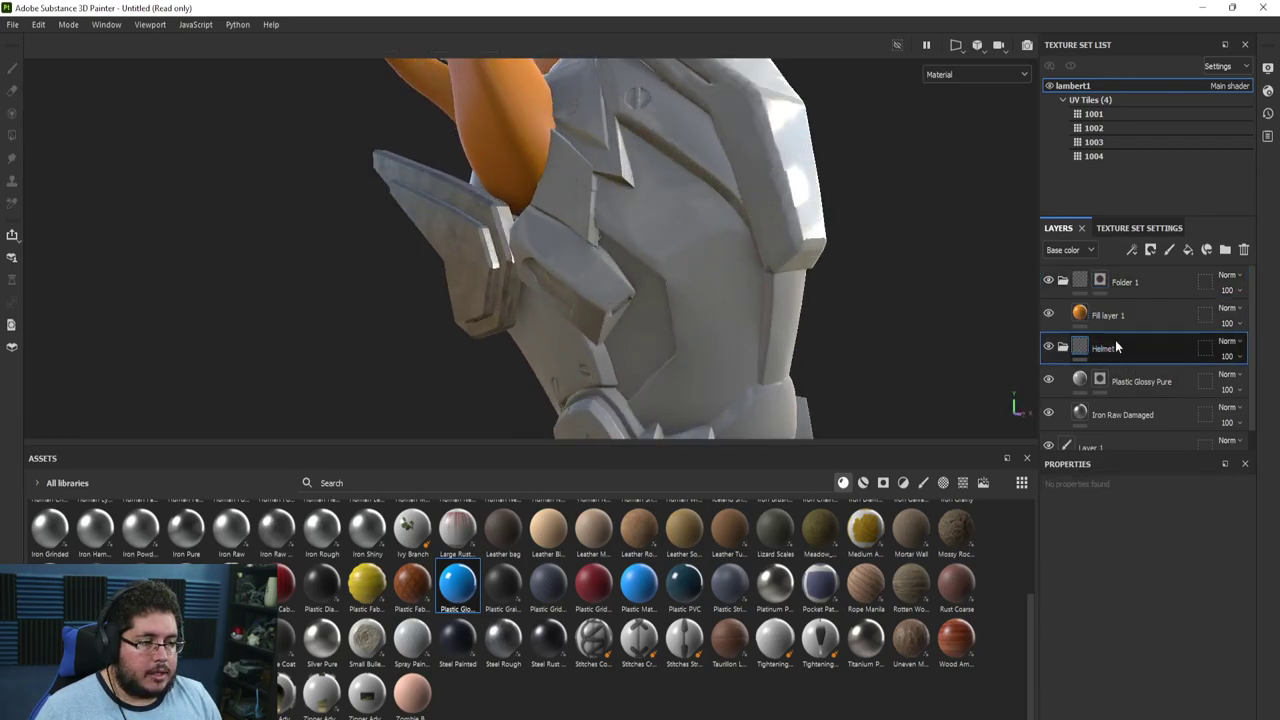
{"action": "right_click", "coordinate": [1116, 344]}
{"action": "left_click", "coordinate": [1110, 28]}
{"action": "key", "text": "4"}
{"action": "right_click_drag", "start_coordinate": [763, 258], "coordinate": [290, 150], "text": "alt"}
{"action": "left_click_drag", "start_coordinate": [850, 205], "coordinate": [650, 265], "text": "alt"}
{"action": "middle_click_drag", "start_coordinate": [690, 280], "coordinate": [729, 336], "text": "alt"}
{"action": "scroll", "coordinate": [729, 336], "scroll_direction": "down", "scroll_amount": 2}
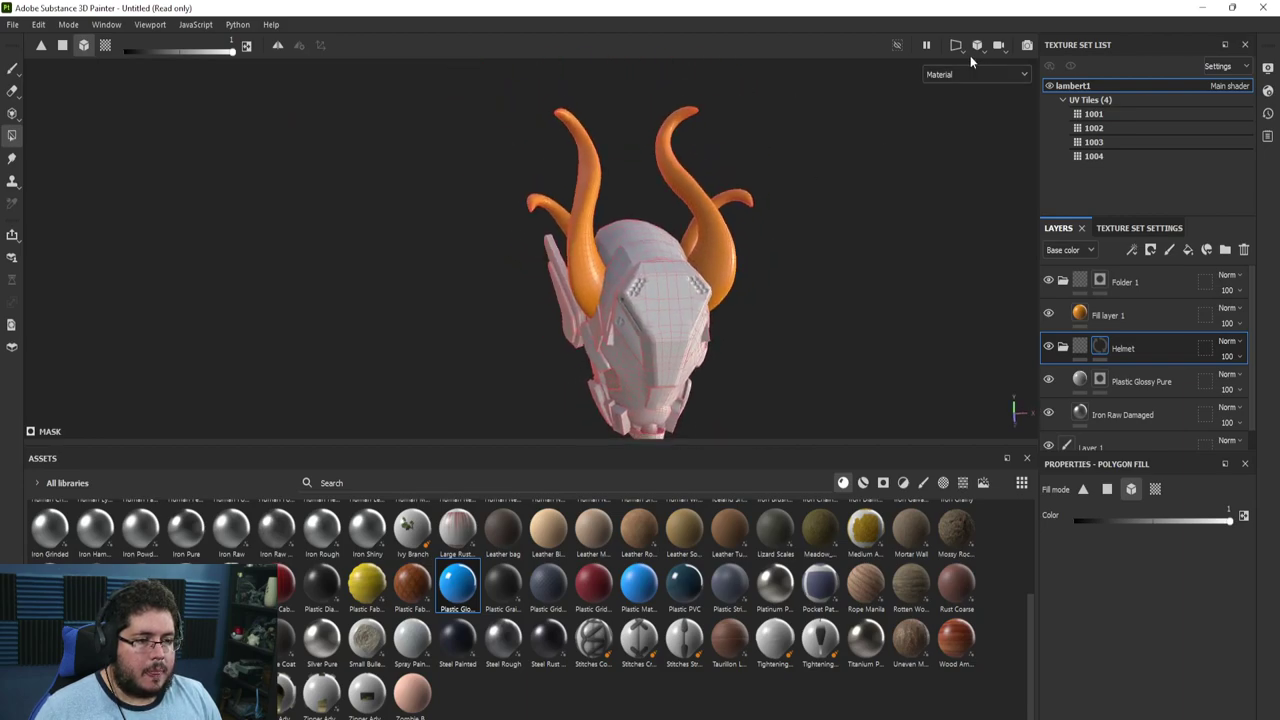
{"action": "left_click", "coordinate": [957, 47]}
{"action": "left_click_drag", "start_coordinate": [460, 94], "coordinate": [836, 448]}
{"action": "key", "text": "x"}
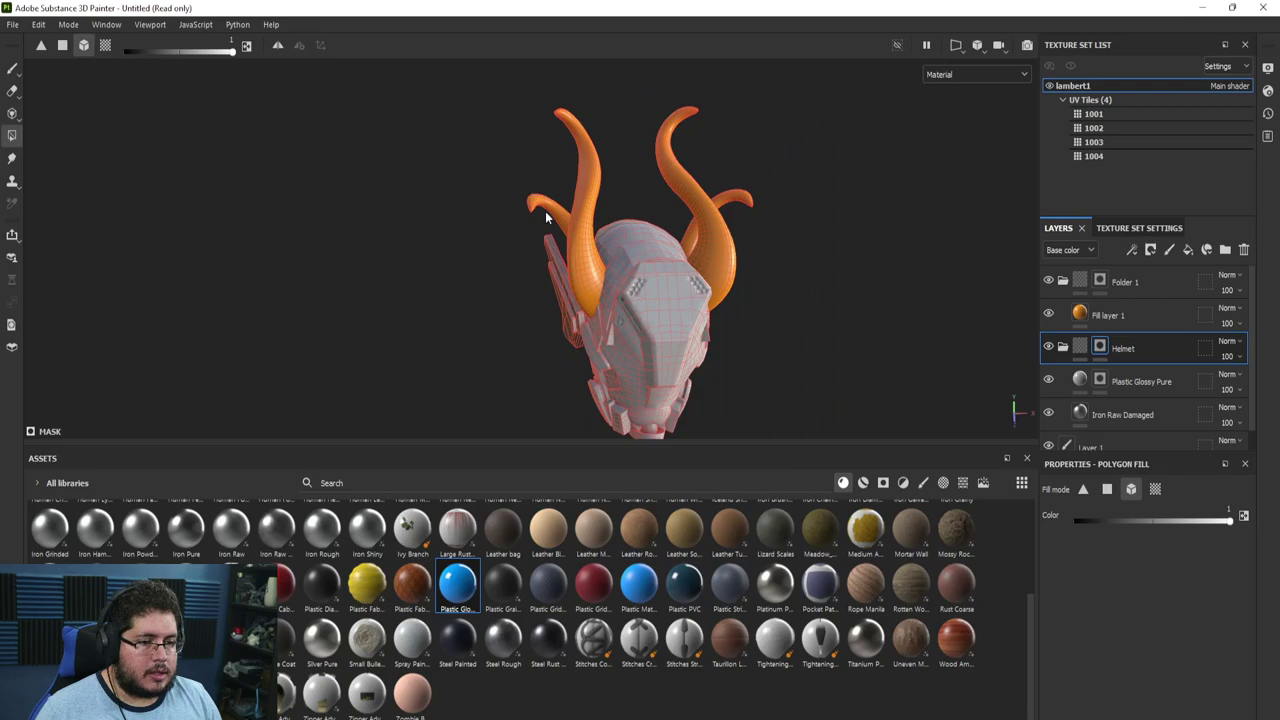
{"action": "key", "text": "1"}
{"action": "mouse_move", "coordinate": [815, 345]}
{"action": "left_mouse_down", "text": "alt"}
{"action": "mouse_move", "coordinate": [857, 354]}
{"action": "mouse_move", "coordinate": [895, 390]}
{"action": "left_mouse_up", "text": "alt"}
Set the base color of the Plastic Glossy Pure layer to blue 1684D2
{"action": "left_click", "coordinate": [1128, 392]}
{"action": "left_click", "coordinate": [1077, 381]}
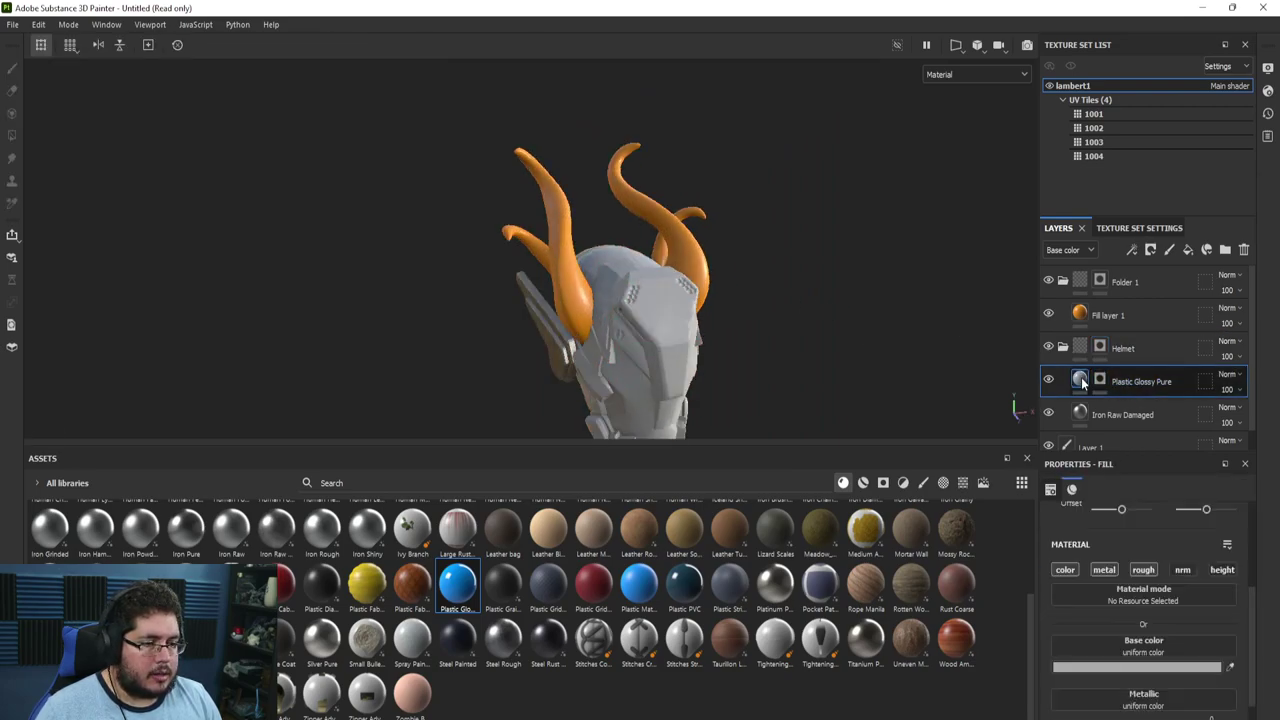
{"action": "left_click", "coordinate": [1160, 667]}
{"action": "left_click_drag", "start_coordinate": [1034, 602], "coordinate": [1063, 557]}
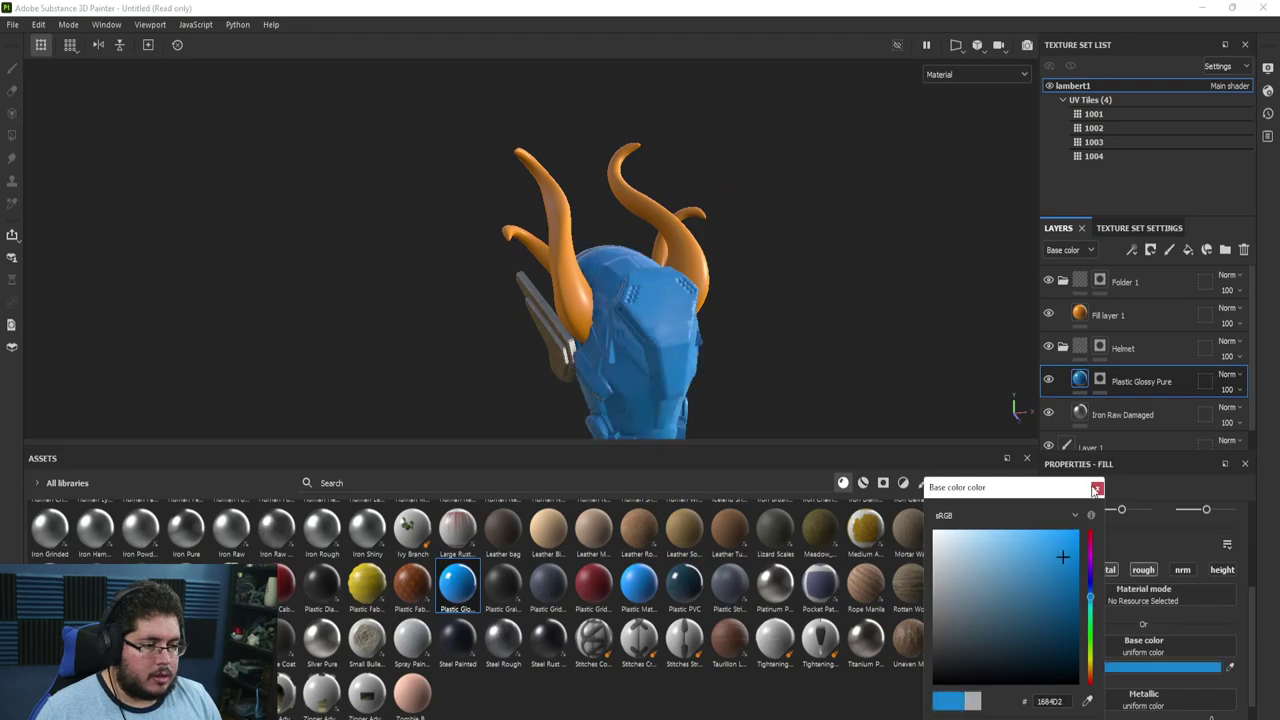
{"action": "left_click", "coordinate": [1097, 489]}
Fill the remaining ear piece into the Plastic Glossy Pure mask using Polygon Fill in mesh mode
{"action": "scroll", "coordinate": [1100, 410], "scroll_direction": "down", "scroll_amount": 1}
{"action": "left_click", "coordinate": [1100, 360]}
{"action": "mouse_move", "coordinate": [957, 366]}
{"action": "left_mouse_down", "text": "alt"}
{"action": "mouse_move", "coordinate": [549, 352]}
{"action": "mouse_move", "coordinate": [622, 386]}
{"action": "mouse_move", "coordinate": [568, 318]}
{"action": "mouse_move", "coordinate": [653, 352]}
{"action": "mouse_move", "coordinate": [701, 323]}
{"action": "mouse_move", "coordinate": [847, 365]}
{"action": "mouse_move", "coordinate": [791, 310]}
{"action": "mouse_move", "coordinate": [538, 265]}
{"action": "mouse_move", "coordinate": [572, 215]}
{"action": "left_mouse_up", "text": "alt"}
{"action": "key", "text": "4"}
{"action": "key", "text": "x"}
{"action": "key", "text": "1"}
{"action": "left_click_drag", "start_coordinate": [740, 250], "coordinate": [640, 330], "text": "alt"}
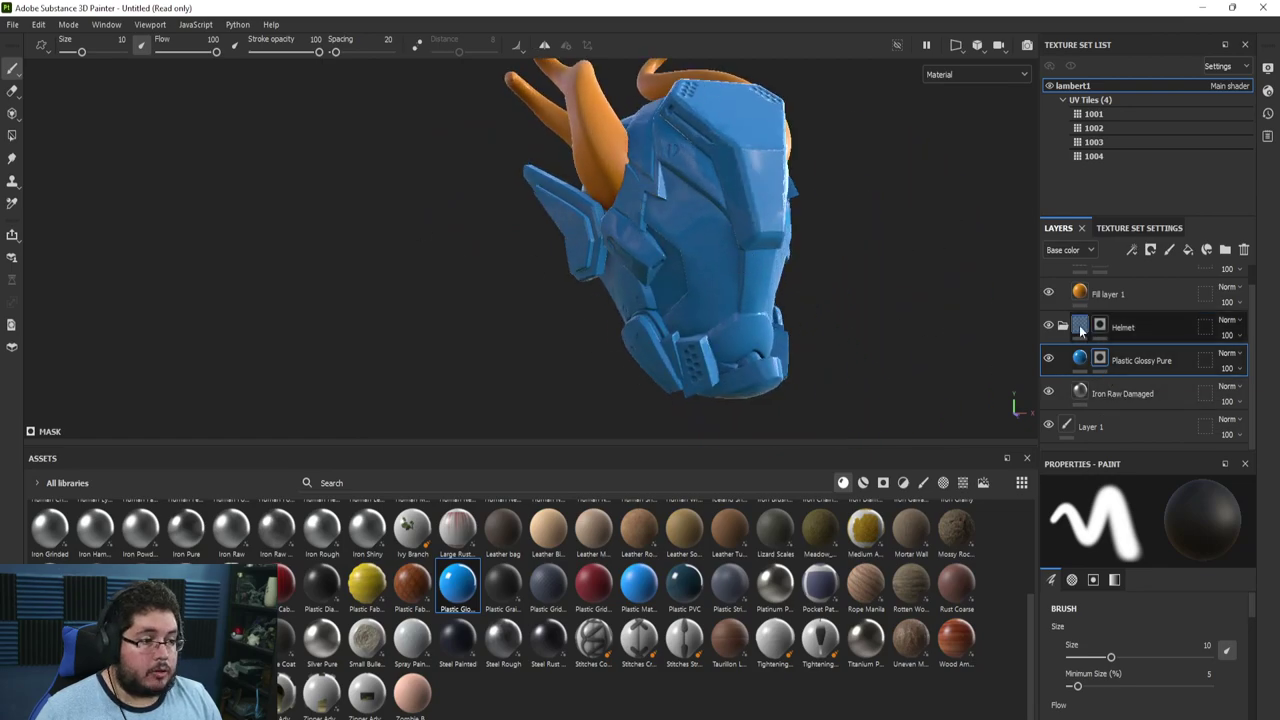
{"action": "left_click", "coordinate": [1080, 327]}
{"action": "left_click_drag", "start_coordinate": [733, 299], "coordinate": [708, 308], "text": "alt"}
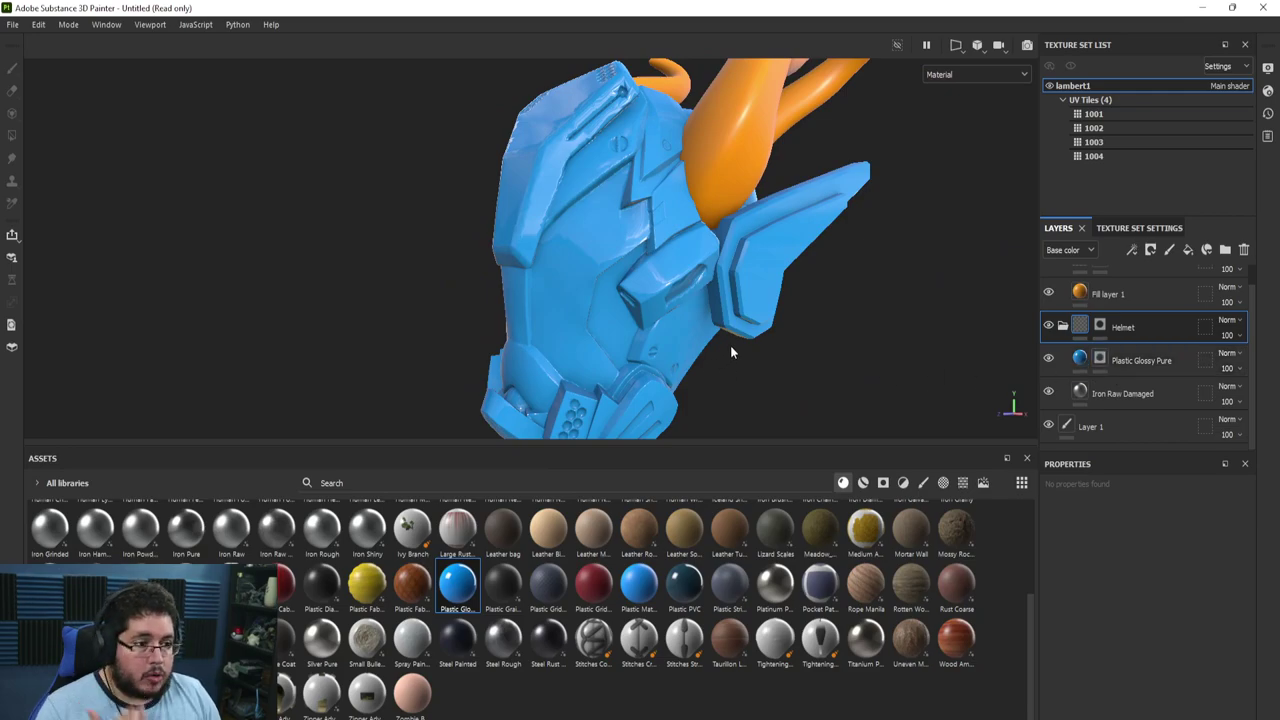
Set the Plastic Glossy Pure base color to light grey A2A7AB and increase its roughness slightly
{"action": "left_click", "coordinate": [1140, 360]}
{"action": "left_click", "coordinate": [1150, 667]}
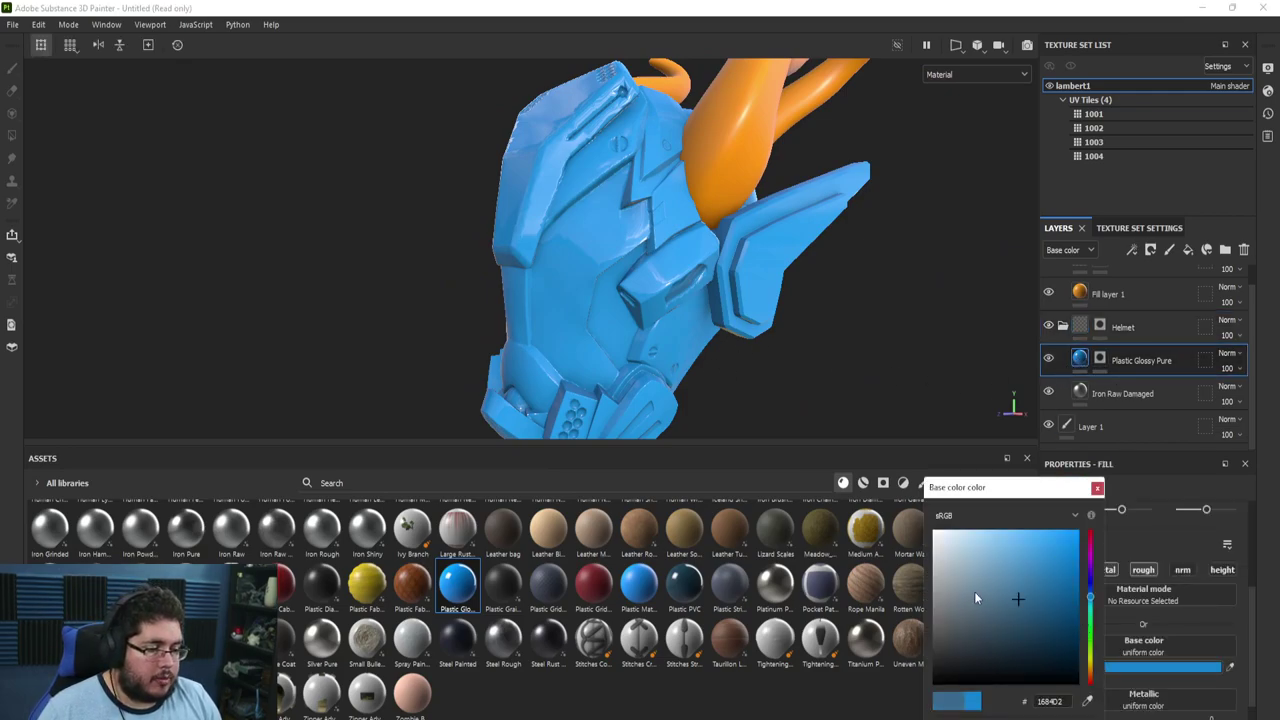
{"action": "left_click_drag", "start_coordinate": [976, 598], "coordinate": [940, 582]}
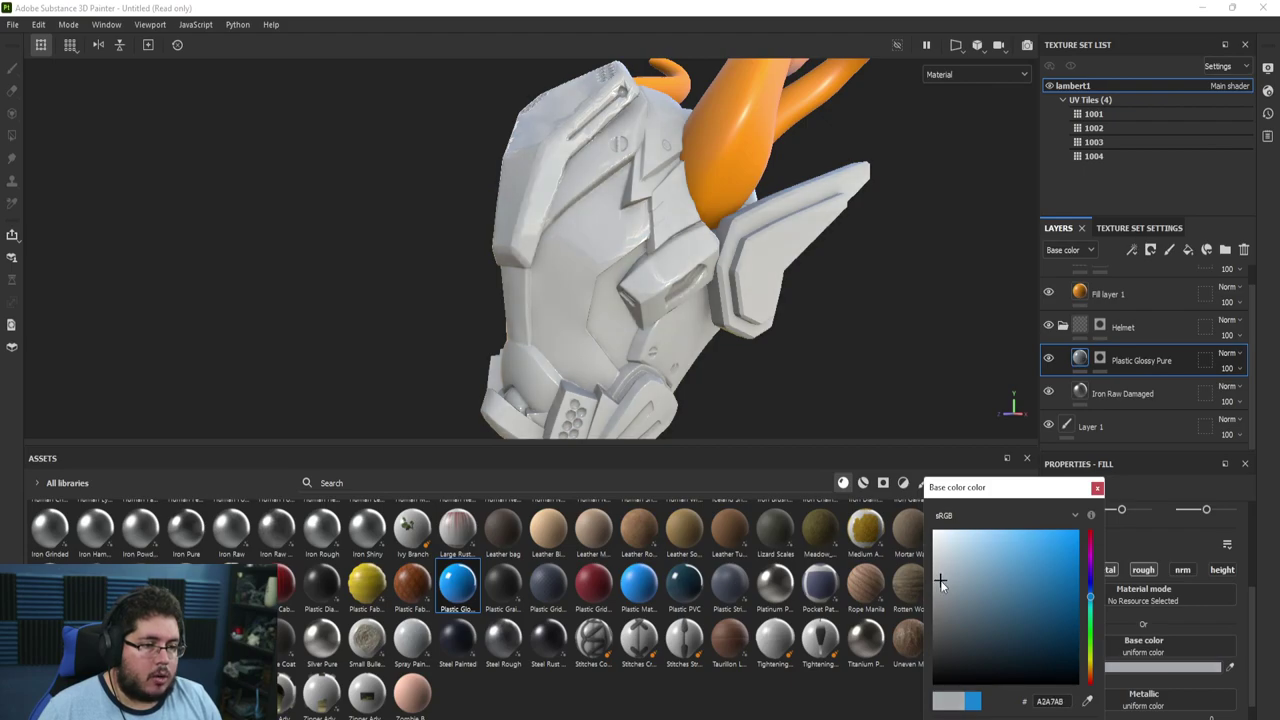
{"action": "left_click_drag", "start_coordinate": [880, 372], "coordinate": [847, 365], "text": "alt"}
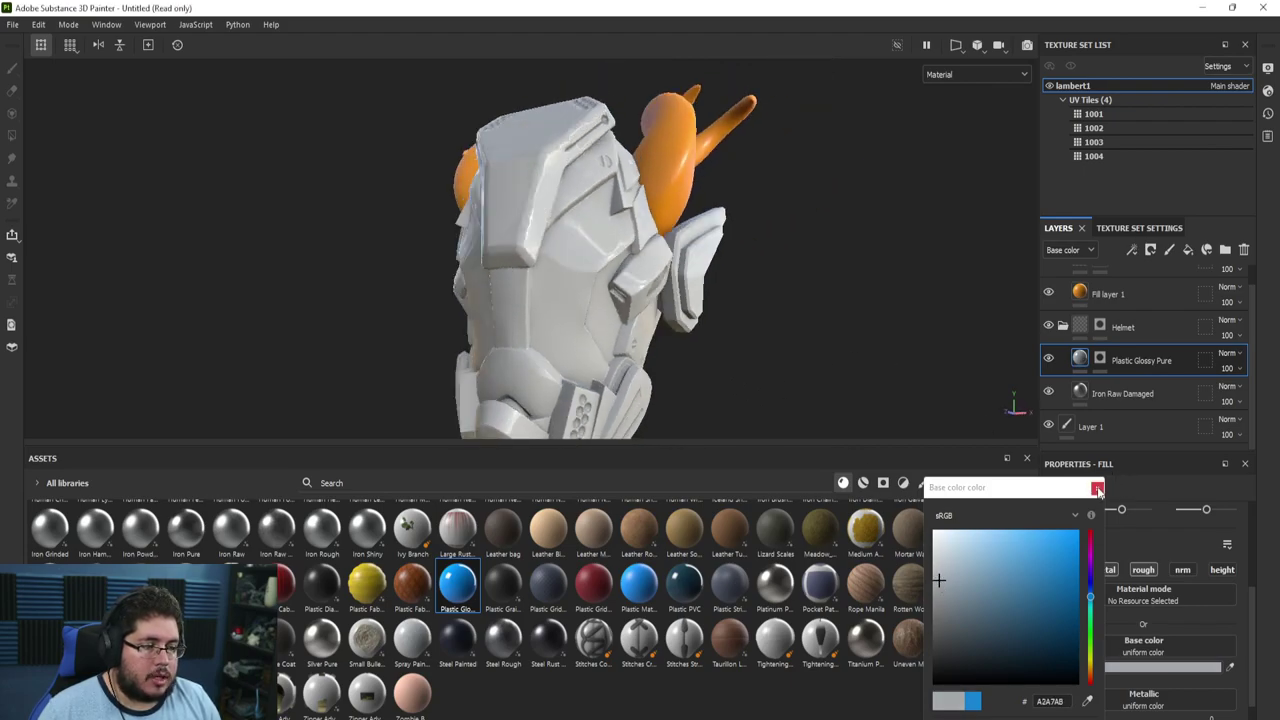
{"action": "left_click", "coordinate": [1098, 490]}
{"action": "left_click_drag", "start_coordinate": [570, 268], "coordinate": [725, 368], "text": "alt"}
{"action": "scroll", "coordinate": [1100, 695], "scroll_direction": "down", "scroll_amount": 2}
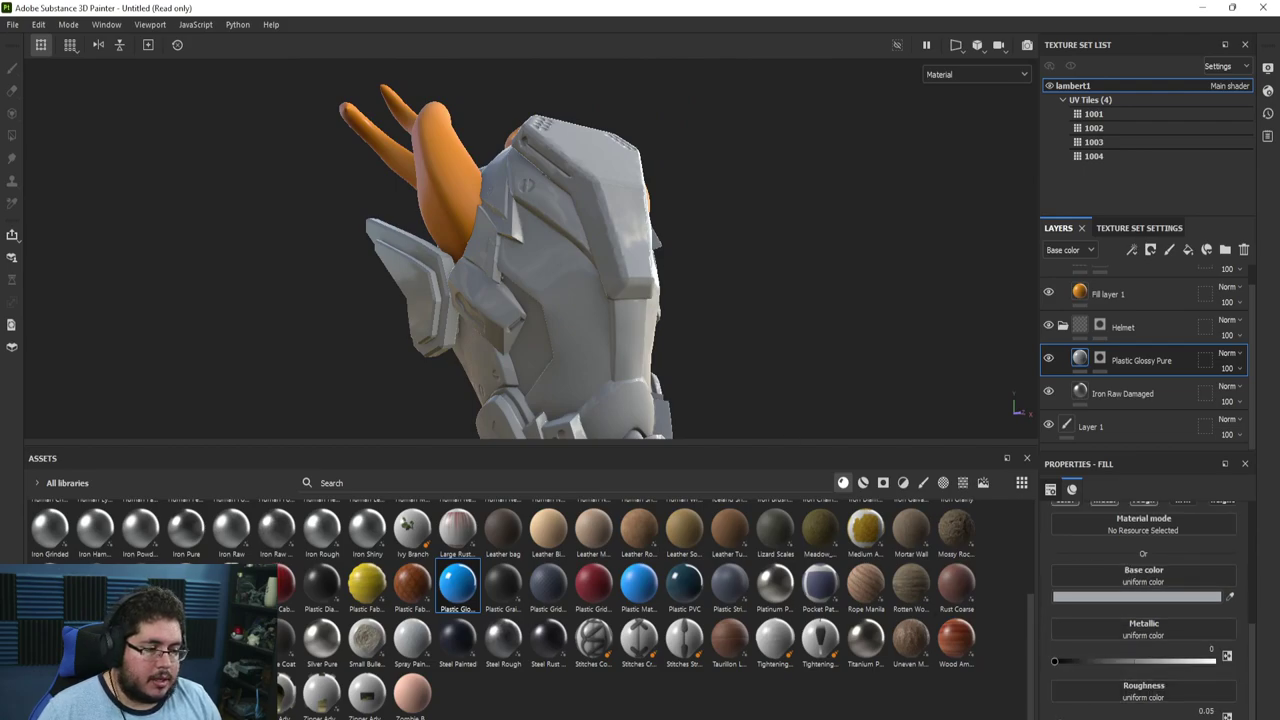
{"action": "left_click_drag", "start_coordinate": [1080, 719], "coordinate": [1099, 719]}
{"action": "mouse_move", "coordinate": [730, 330]}
{"action": "left_mouse_down", "text": "alt"}
{"action": "mouse_move", "coordinate": [669, 293]}
{"action": "mouse_move", "coordinate": [602, 200]}
{"action": "mouse_move", "coordinate": [707, 257]}
{"action": "mouse_move", "coordinate": [660, 268]}
{"action": "left_mouse_up", "text": "alt"}
Try a Dirt generator on the Plastic Glossy Pure mask and remove it again
{"action": "left_click", "coordinate": [1099, 360]}
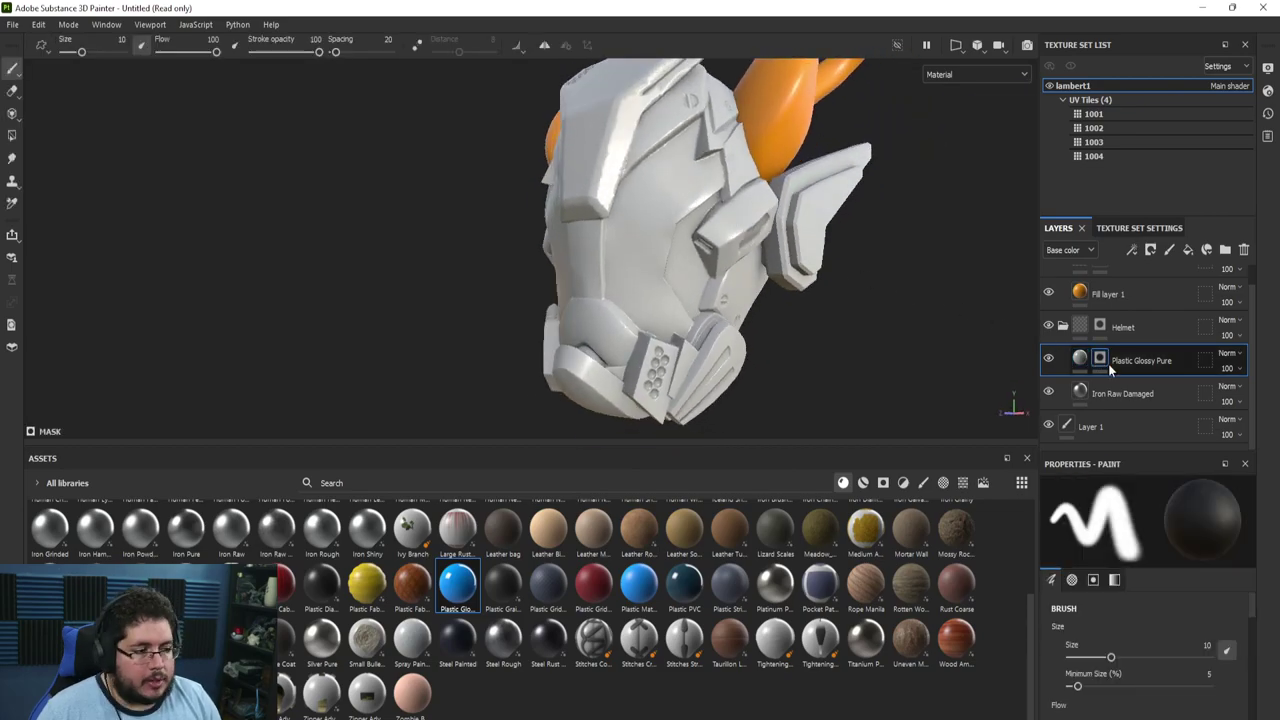
{"action": "right_click", "coordinate": [1099, 362]}
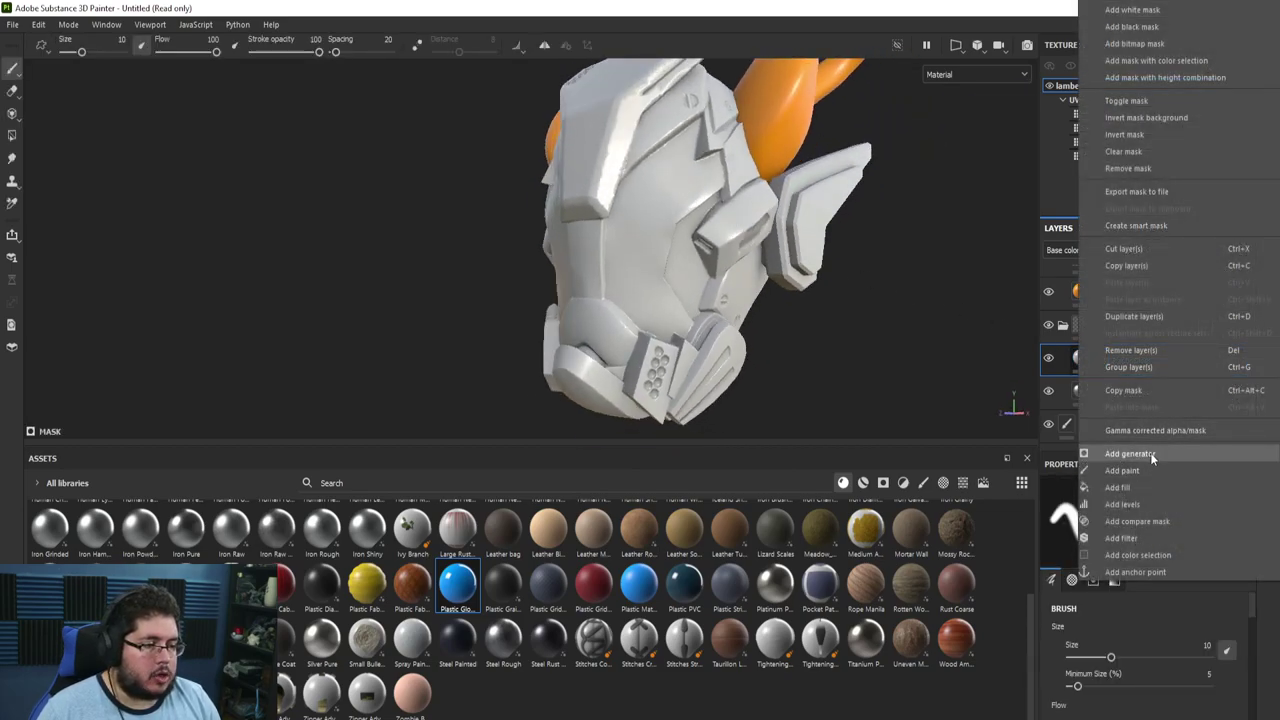
{"action": "left_click", "coordinate": [1148, 452]}
{"action": "left_click", "coordinate": [1141, 523]}
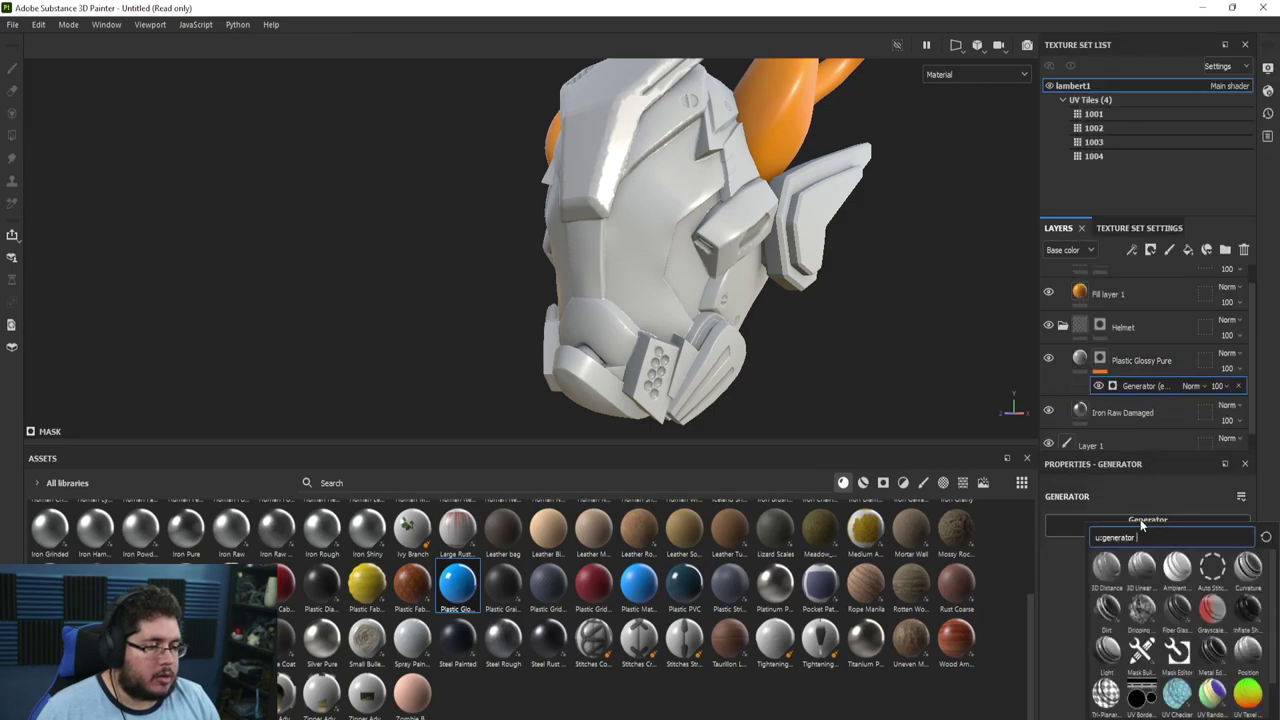
{"action": "left_click", "coordinate": [1106, 612]}
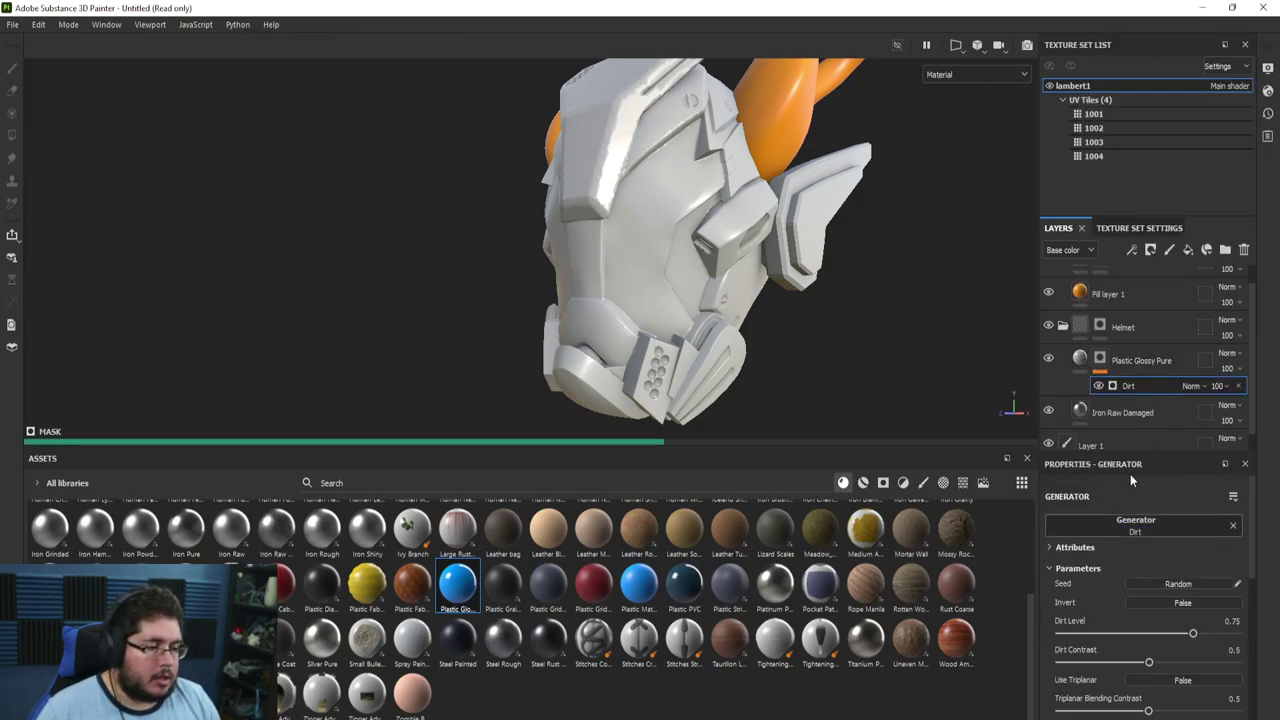
{"action": "left_click", "coordinate": [1238, 386]}
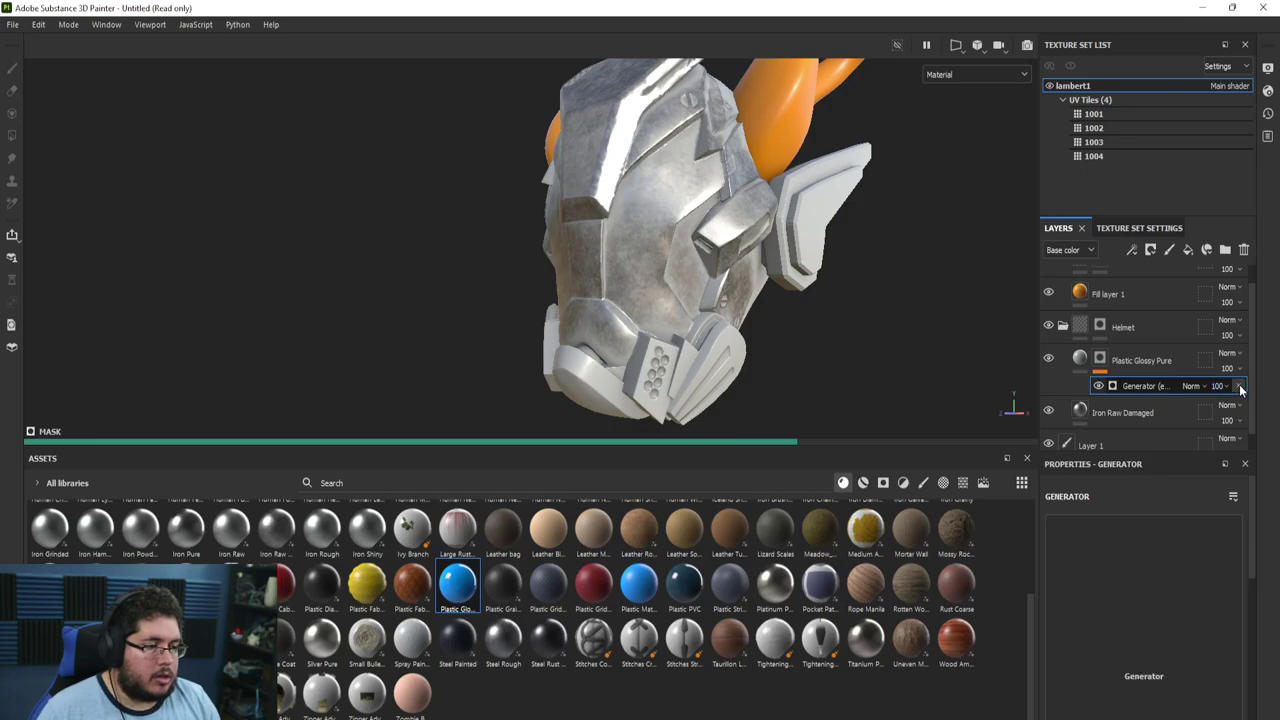
Add a Metal Edge Wear generator to the Plastic Glossy Pure mask and set its Invert parameter to True
{"action": "right_click", "coordinate": [1101, 363]}
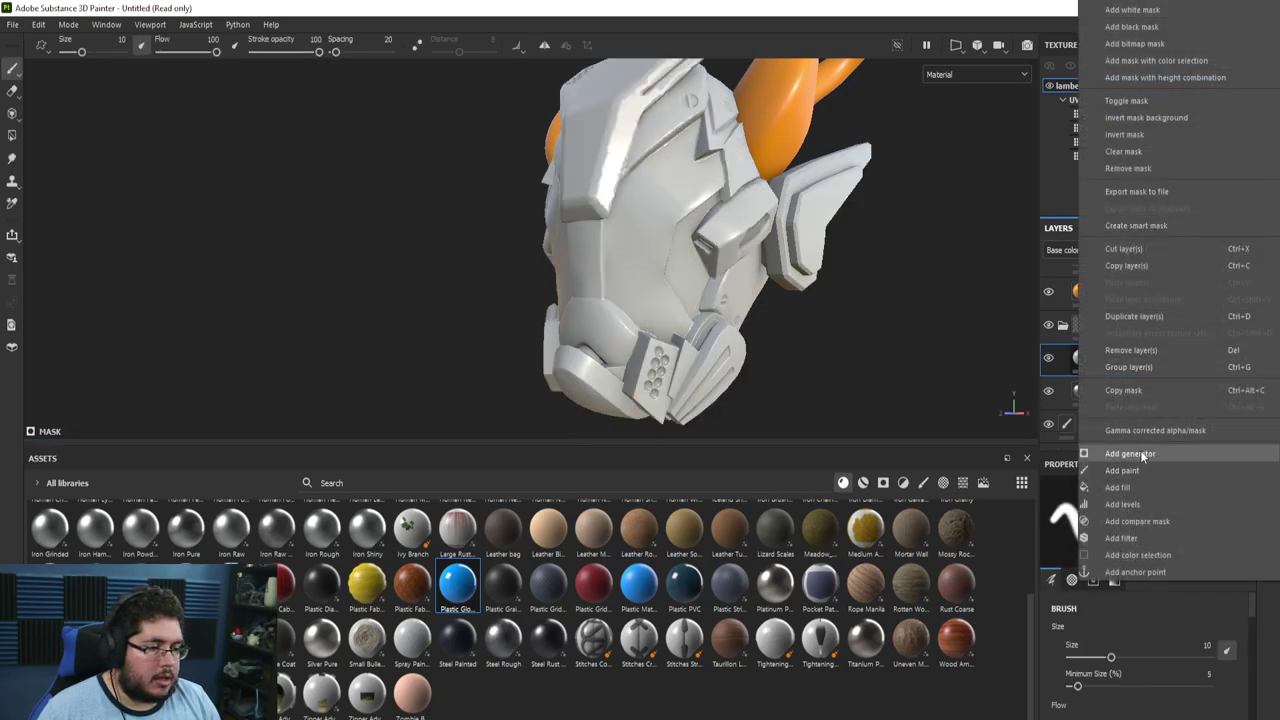
{"action": "left_click", "coordinate": [1140, 453]}
{"action": "left_click", "coordinate": [1139, 521]}
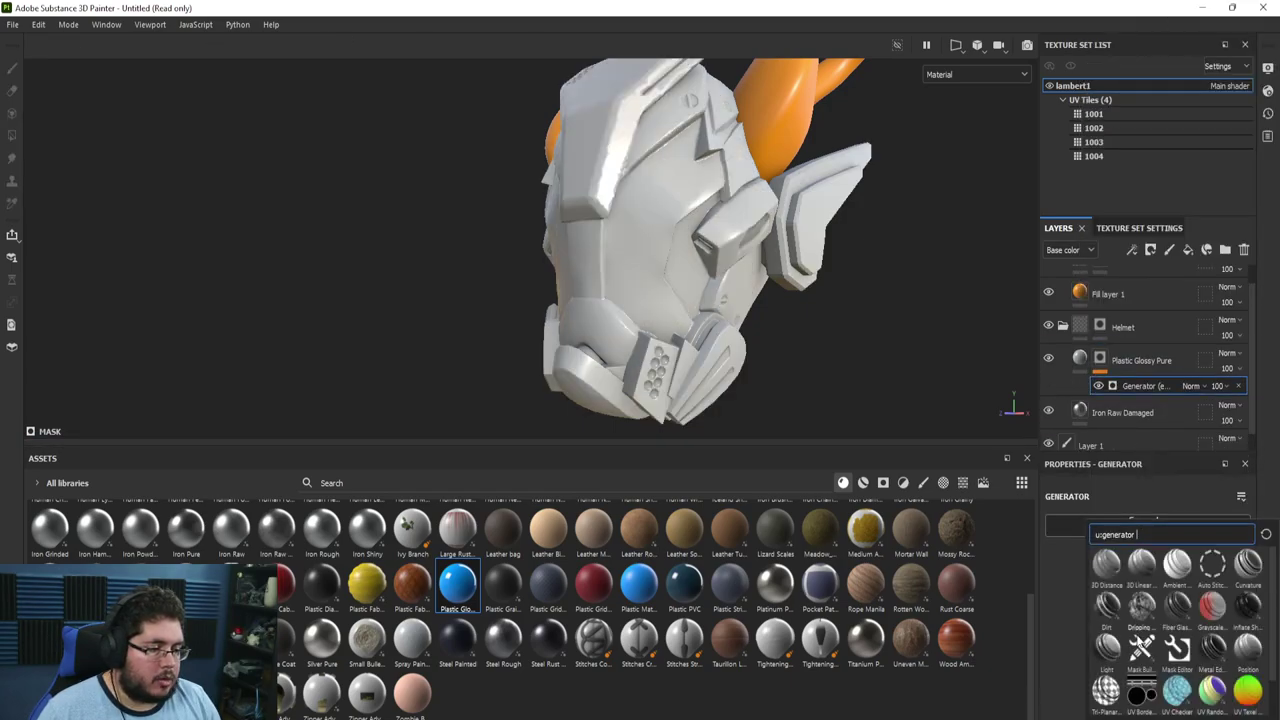
{"action": "left_click", "coordinate": [1210, 647]}
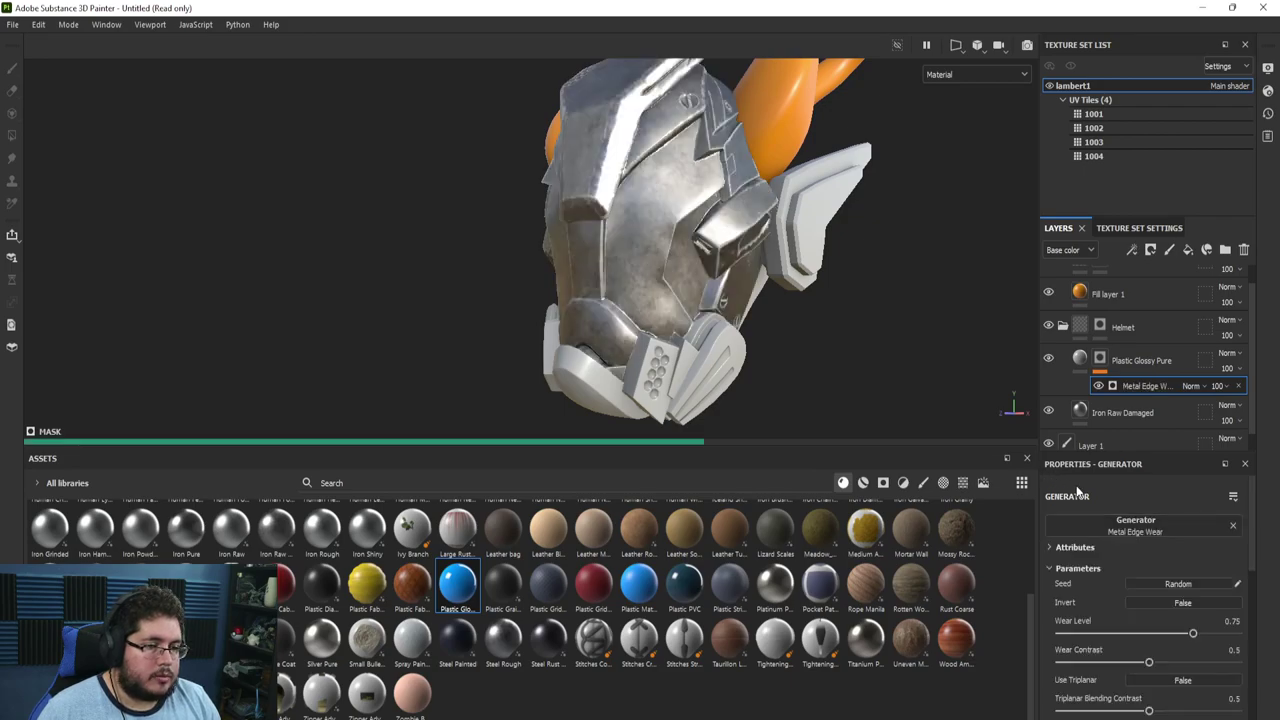
{"action": "left_click", "coordinate": [1209, 601]}
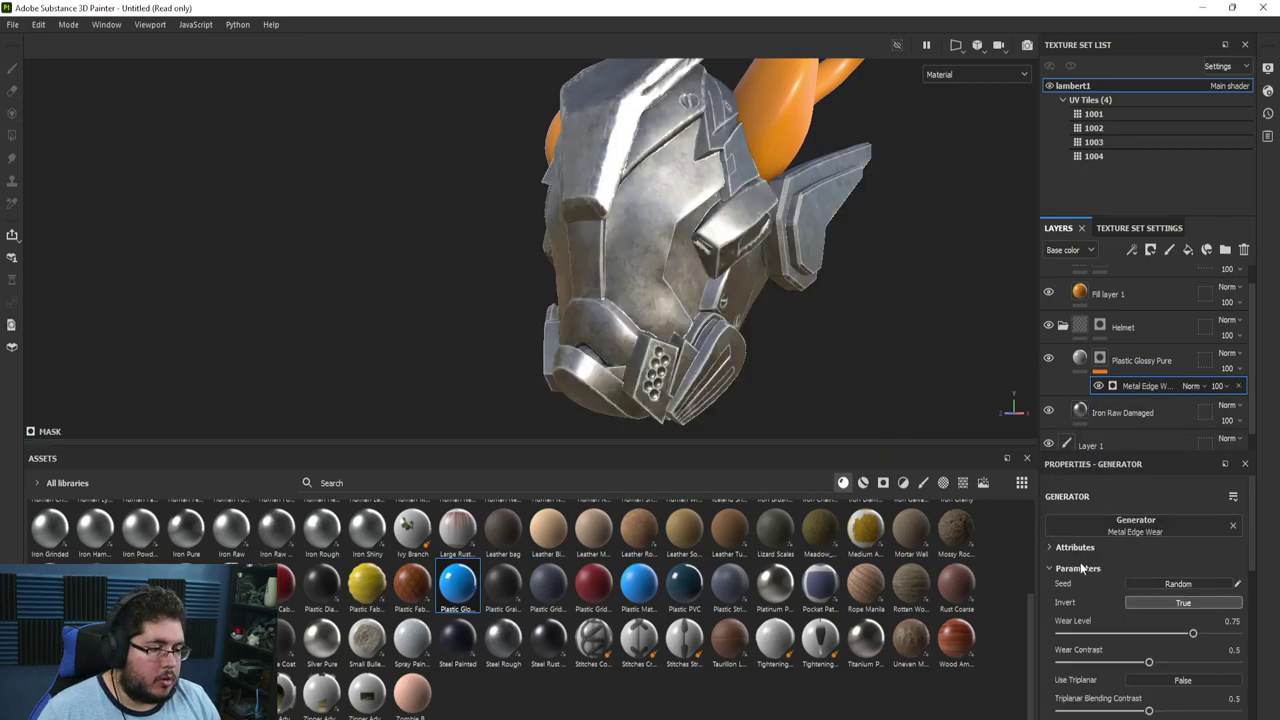
Examine the edge wear on the helmet and ear pieces from several angles
{"action": "left_click_drag", "start_coordinate": [808, 316], "coordinate": [750, 308], "text": "alt"}
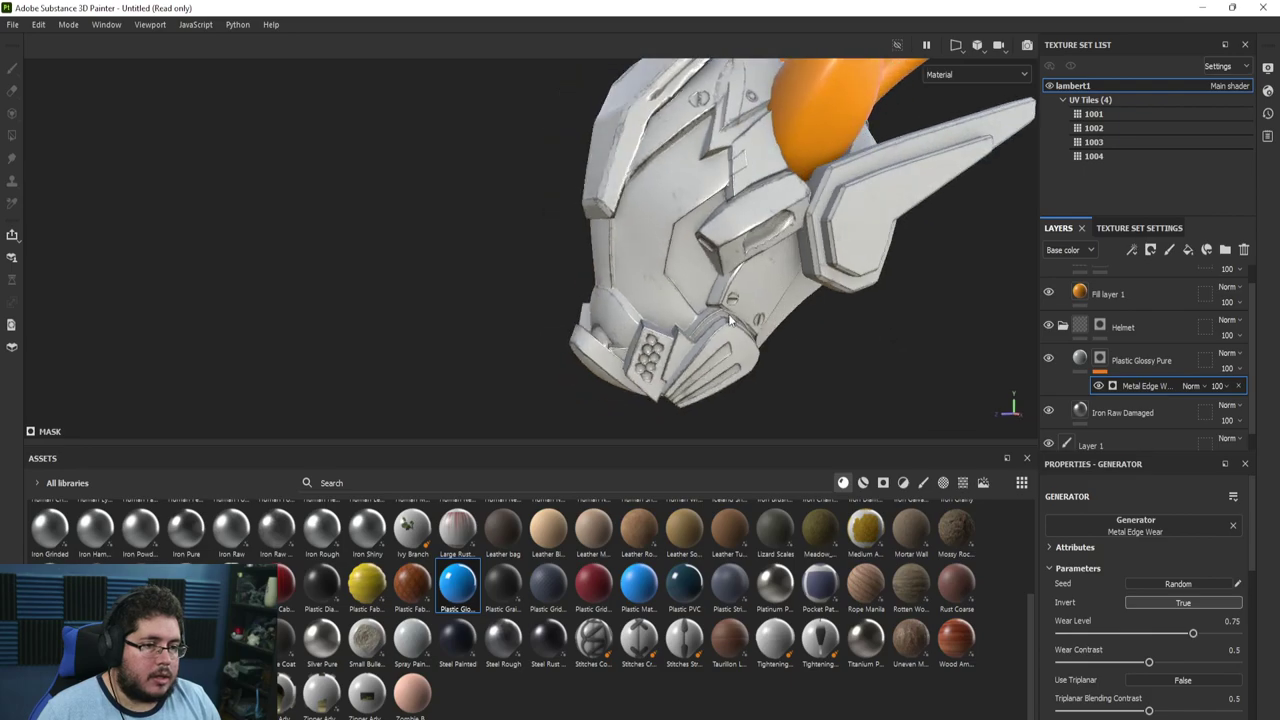
{"action": "right_click_drag", "start_coordinate": [750, 308], "coordinate": [980, 335], "text": "alt"}
{"action": "left_click_drag", "start_coordinate": [720, 290], "coordinate": [782, 278], "text": "alt"}
{"action": "middle_click_drag", "start_coordinate": [782, 278], "coordinate": [900, 80], "text": "alt"}
{"action": "left_click_drag", "start_coordinate": [869, 304], "coordinate": [700, 292], "text": "alt"}
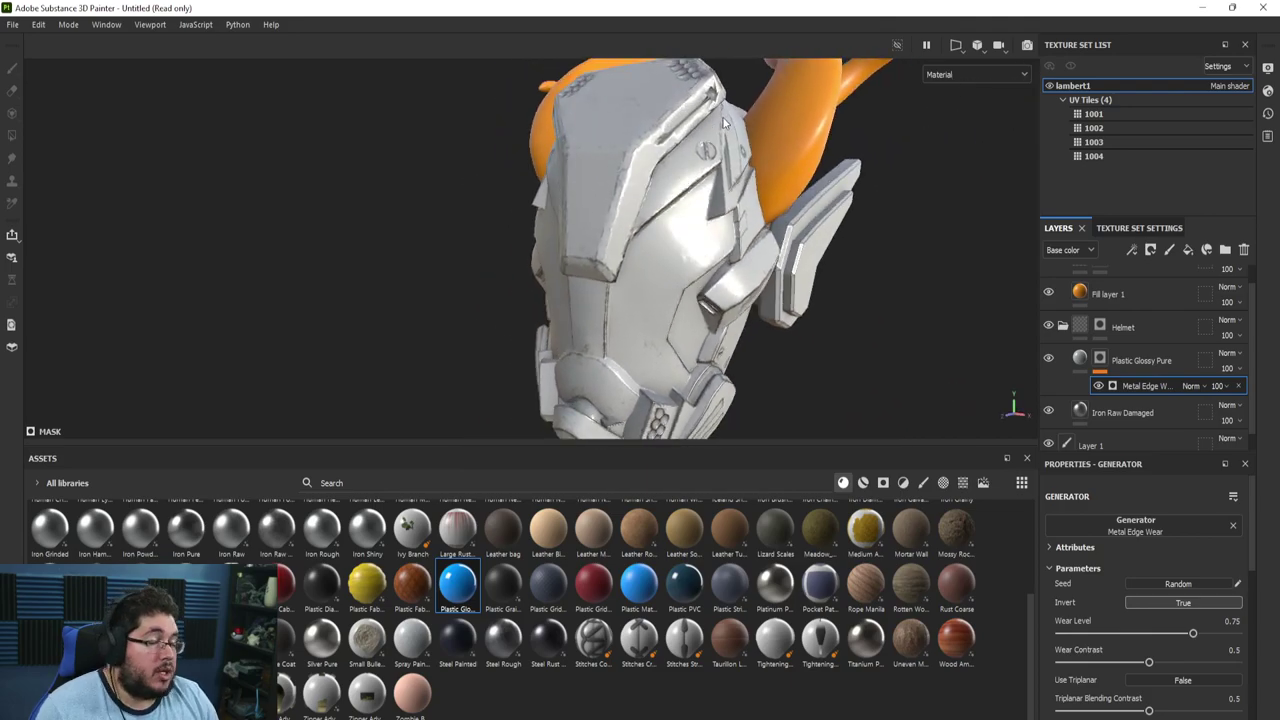
{"action": "left_click_drag", "start_coordinate": [760, 253], "coordinate": [867, 300], "text": "alt"}
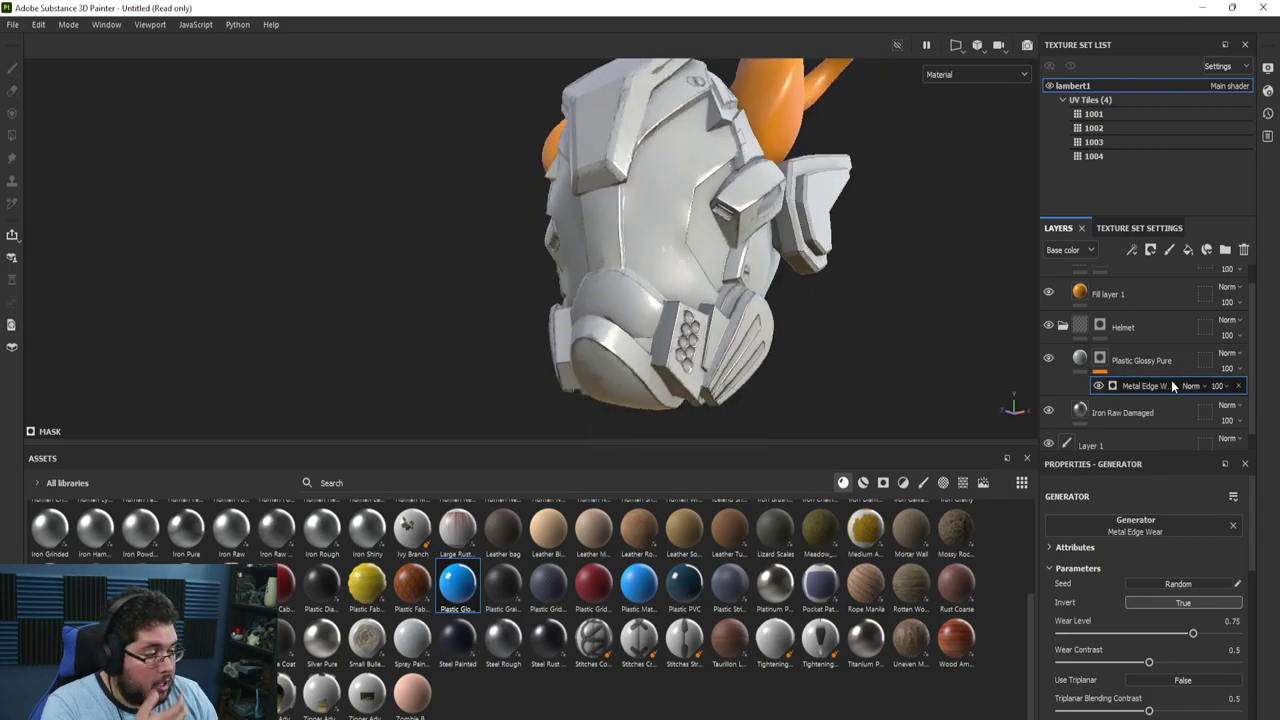
{"action": "mouse_move", "coordinate": [836, 366]}
{"action": "left_mouse_down", "text": "alt"}
{"action": "mouse_move", "coordinate": [822, 288]}
{"action": "mouse_move", "coordinate": [862, 343]}
{"action": "mouse_move", "coordinate": [849, 365]}
{"action": "left_mouse_up", "text": "alt"}
Add the Aluminium Insulator material as a layer above Plastic Glossy Pure inside the Helmet folder
{"action": "scroll", "coordinate": [660, 600], "scroll_direction": "up", "scroll_amount": 3}
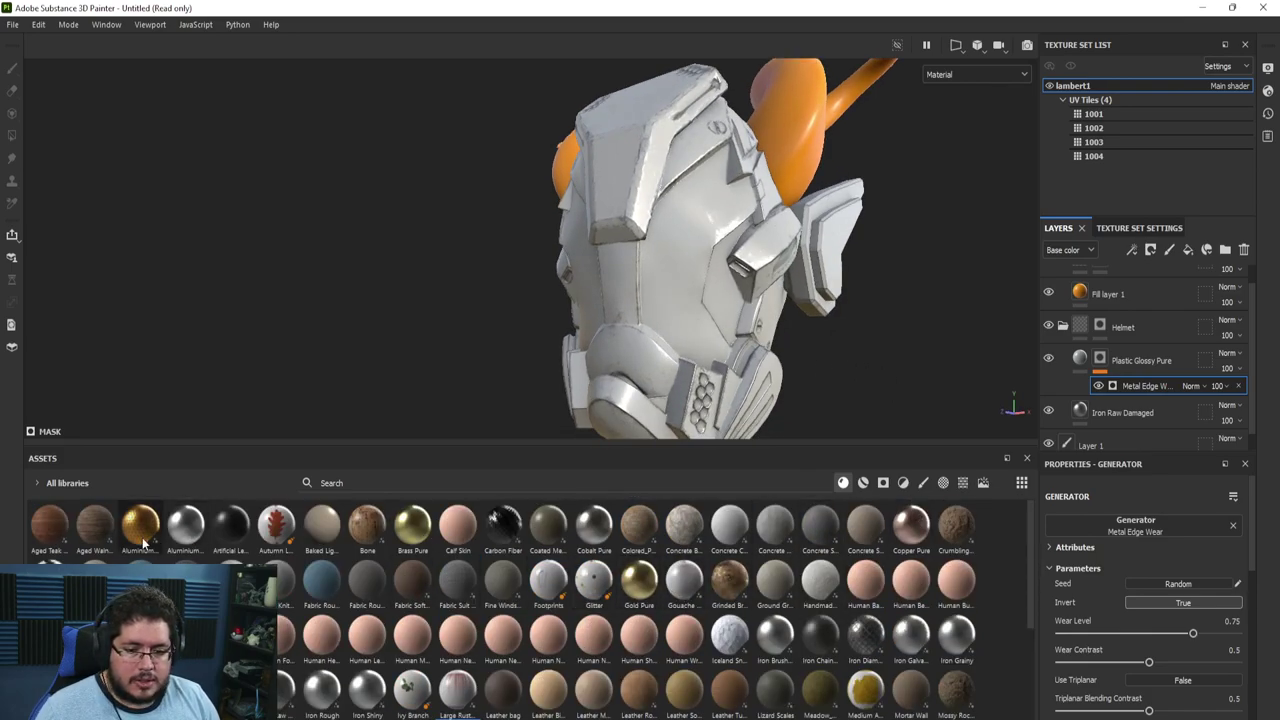
{"action": "mouse_move", "coordinate": [143, 543]}
{"action": "left_click_drag", "start_coordinate": [138, 540], "coordinate": [1130, 344]}
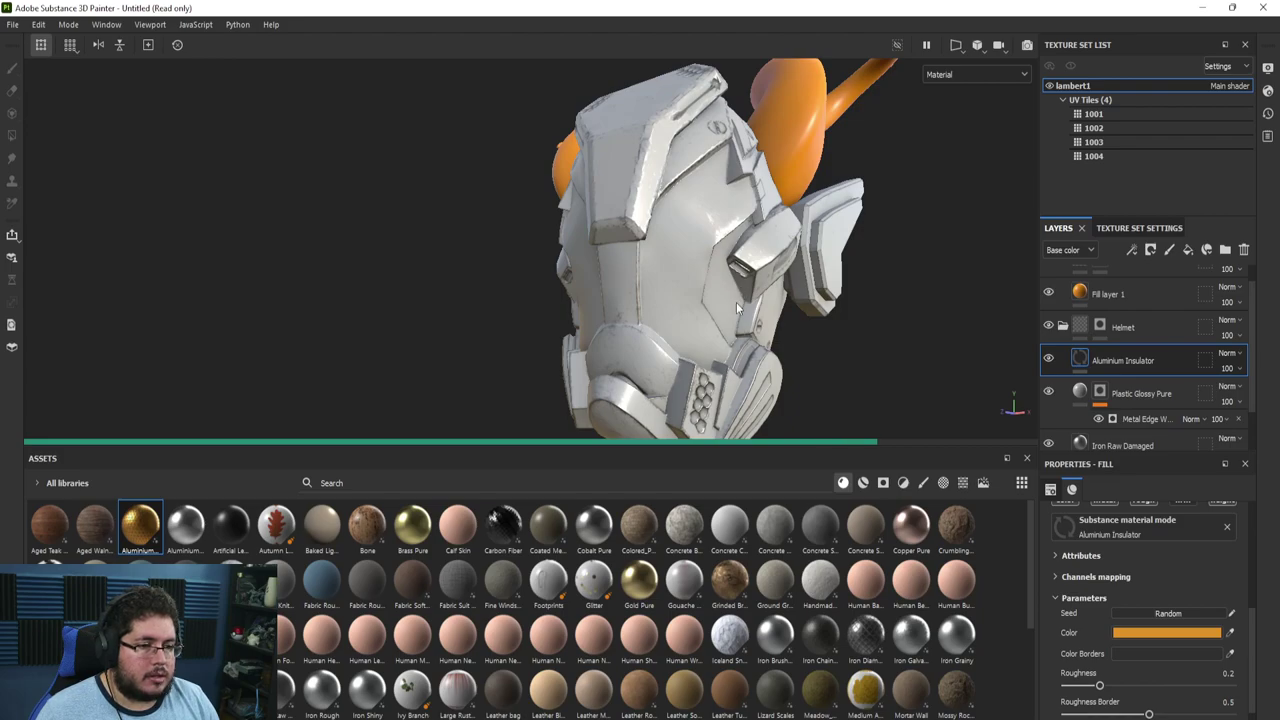
{"action": "left_click_drag", "start_coordinate": [736, 302], "coordinate": [759, 326], "text": "alt"}
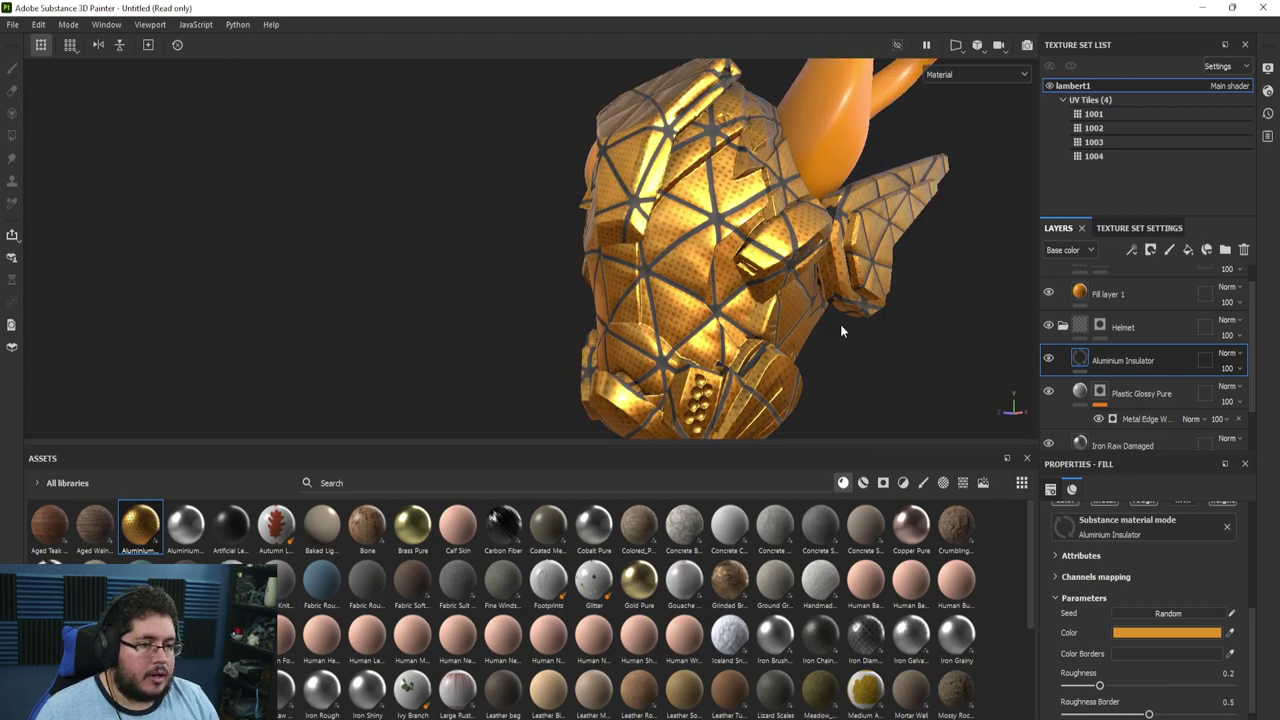
{"action": "scroll", "coordinate": [1203, 545], "scroll_direction": "up", "scroll_amount": 2}
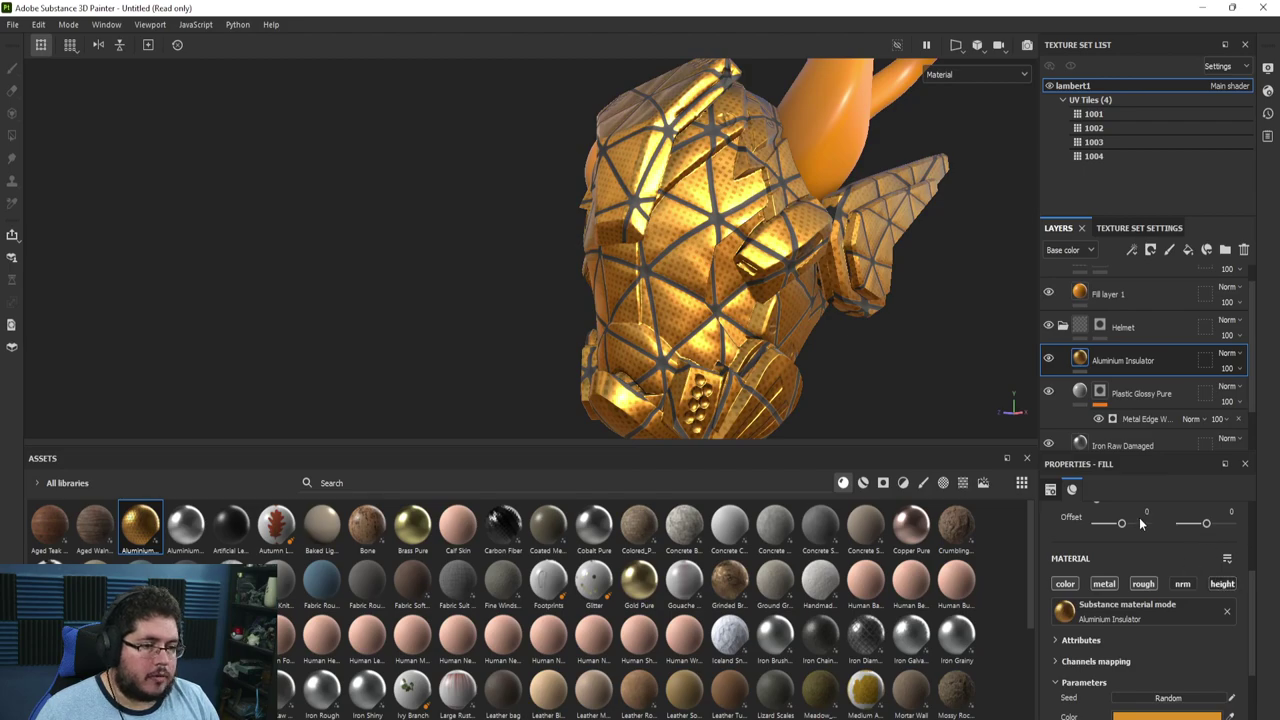
Set the Aluminium Insulator layer's UV tiling to 9.04 so its pattern repeats smaller across the helmet
{"action": "mouse_move", "coordinate": [766, 277]}
{"action": "left_mouse_down", "text": "alt"}
{"action": "mouse_move", "coordinate": [808, 288]}
{"action": "mouse_move", "coordinate": [738, 286]}
{"action": "mouse_move", "coordinate": [768, 284]}
{"action": "left_mouse_up", "text": "alt"}
{"action": "right_click_drag", "start_coordinate": [768, 284], "coordinate": [839, 308], "text": "alt"}
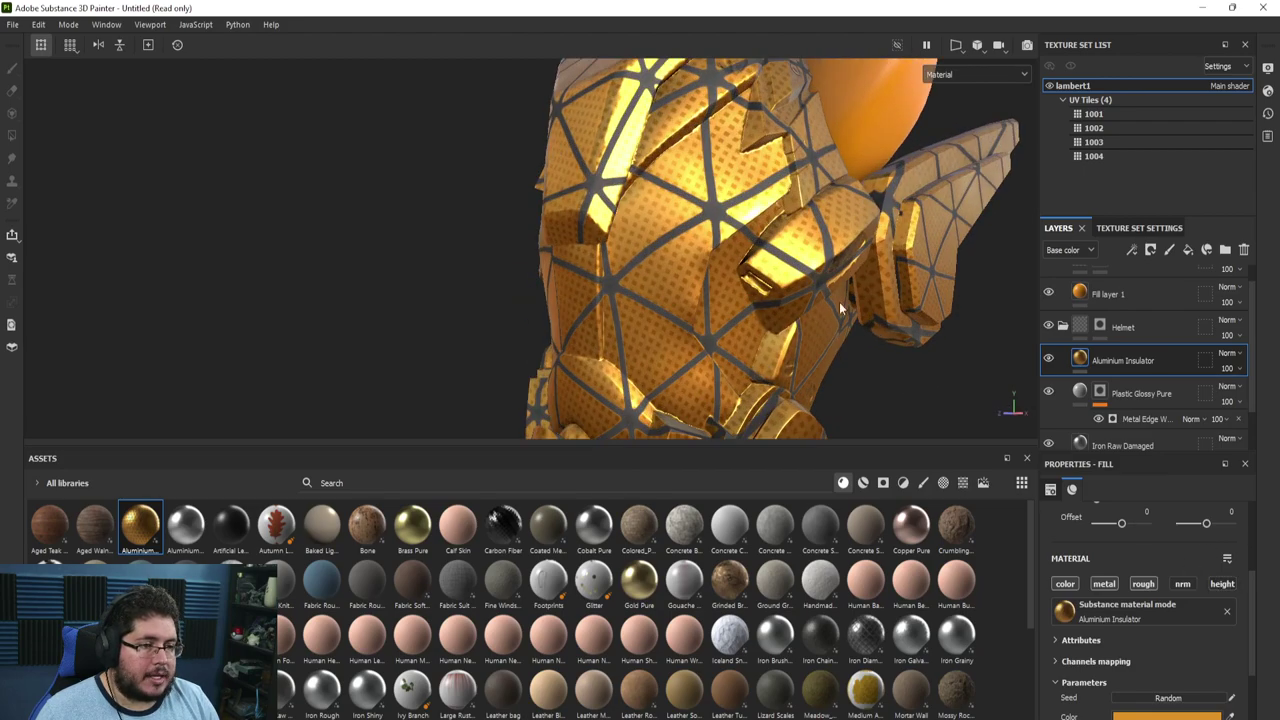
{"action": "middle_click_drag", "start_coordinate": [840, 308], "coordinate": [822, 350], "text": "alt"}
{"action": "right_click_drag", "start_coordinate": [822, 350], "coordinate": [862, 362], "text": "alt"}
{"action": "scroll", "coordinate": [1128, 570], "scroll_direction": "up", "scroll_amount": 2}
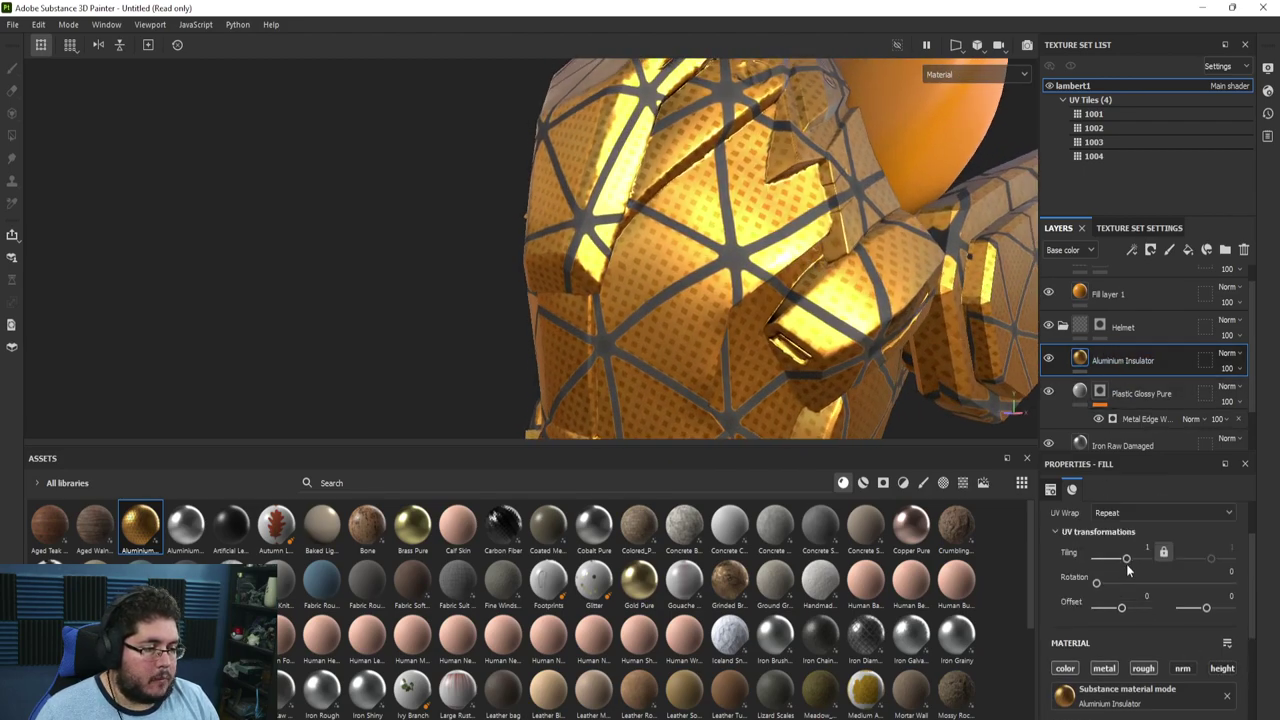
{"action": "left_click_drag", "start_coordinate": [1127, 562], "coordinate": [1133, 562]}
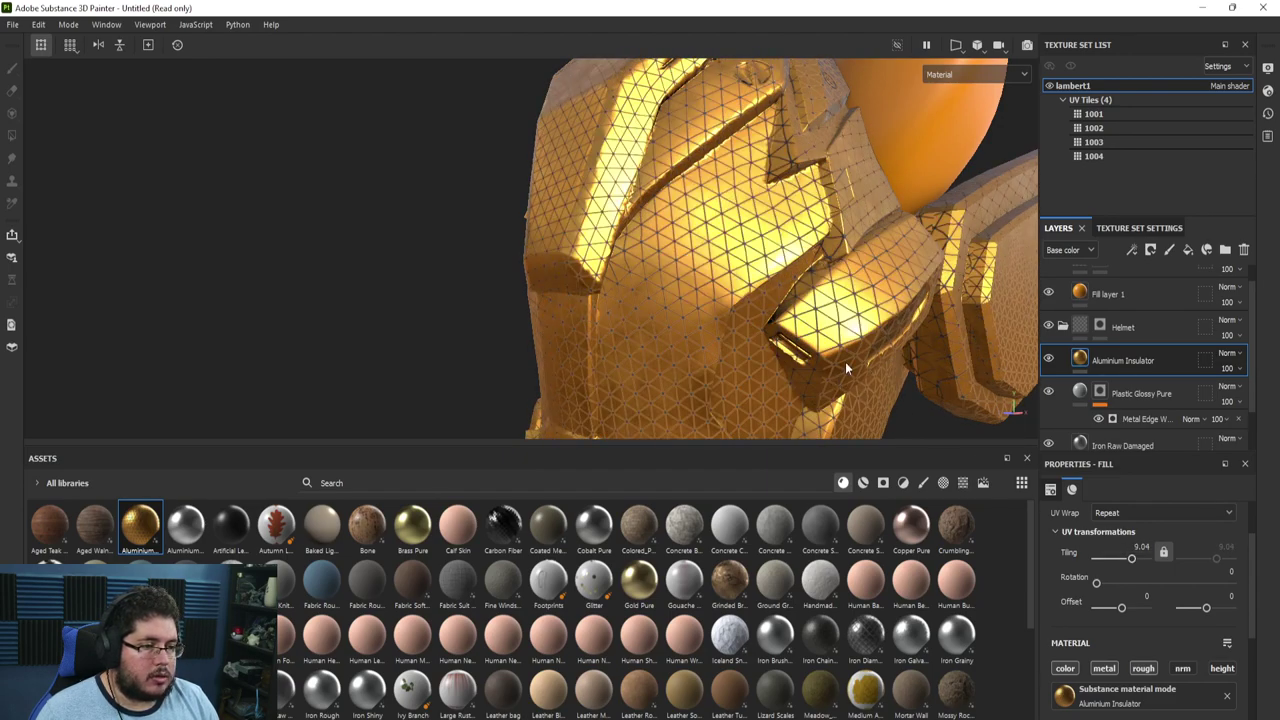
Add a black mask to the Aluminium Insulator layer and reduce the brush size to 3.25 for painting the helmet's side panel
{"action": "right_click", "coordinate": [1134, 358]}
{"action": "left_click", "coordinate": [1132, 30]}
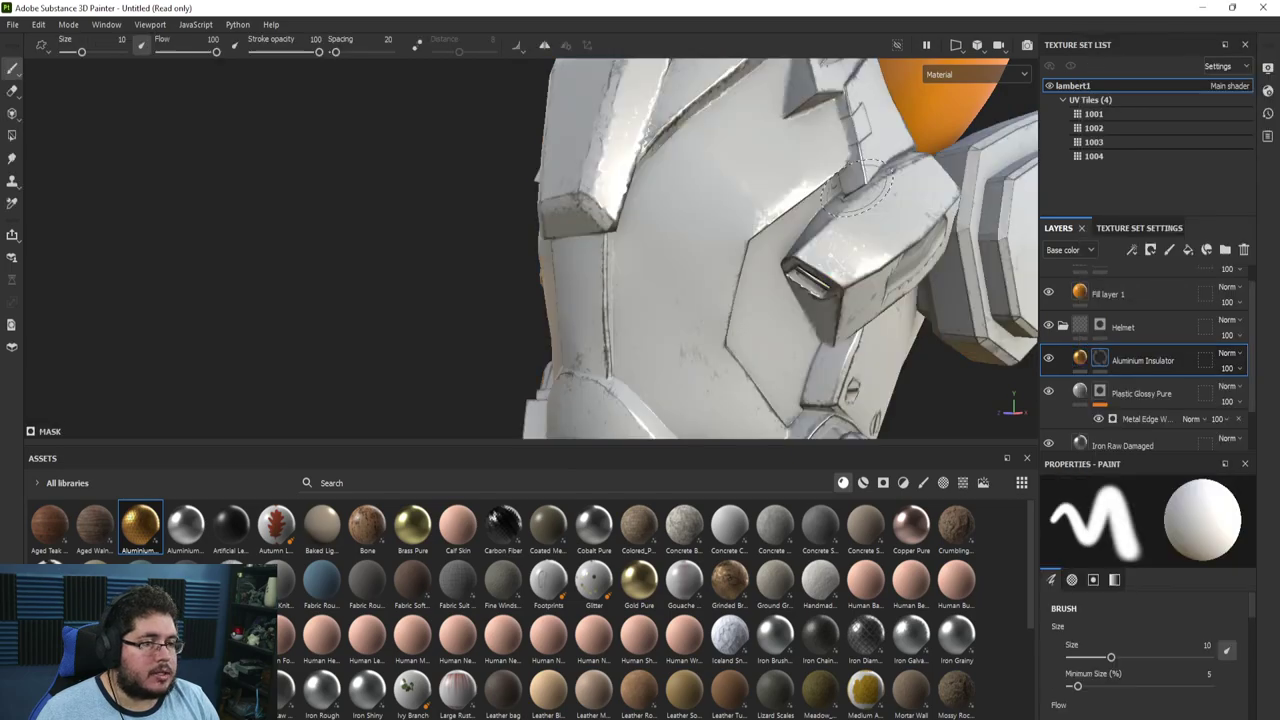
{"action": "middle_click_drag", "start_coordinate": [765, 160], "coordinate": [729, 191], "text": "alt"}
{"action": "right_click_drag", "start_coordinate": [729, 191], "coordinate": [800, 212], "text": "alt"}
{"action": "middle_click_drag", "start_coordinate": [800, 212], "coordinate": [780, 237], "text": "alt"}
{"action": "right_click_drag", "start_coordinate": [780, 237], "coordinate": [838, 268], "text": "alt"}
{"action": "middle_click_drag", "start_coordinate": [838, 268], "coordinate": [766, 309], "text": "alt"}
{"action": "mouse_move", "coordinate": [709, 230]}
{"action": "right_mouse_down", "text": "ctrl"}
{"action": "mouse_move", "coordinate": [685, 230]}
{"action": "mouse_move", "coordinate": [700, 200]}
{"action": "mouse_move", "coordinate": [730, 279]}
{"action": "right_mouse_up", "text": "ctrl"}
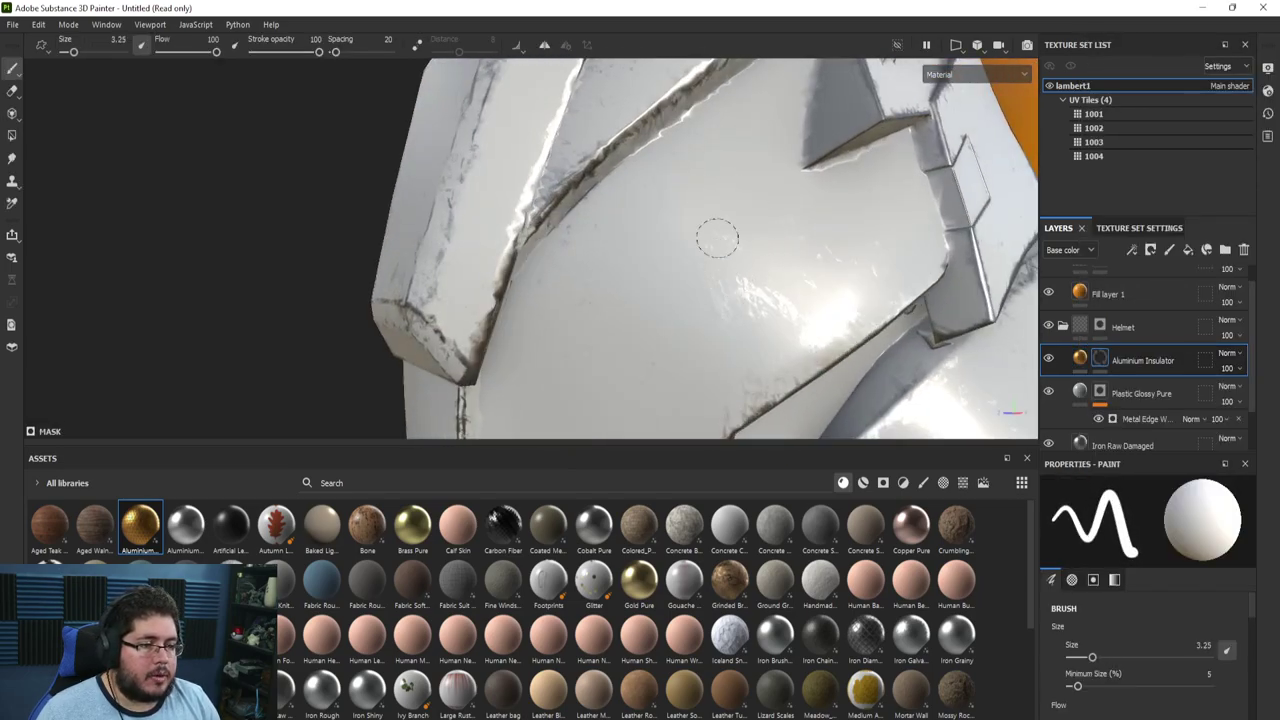
Undo the trial brush stroke, turn on symmetry and paint a patch of Aluminium Insulator on the helmet's side panel
{"action": "mouse_move", "coordinate": [708, 214]}
{"action": "left_mouse_down"}
{"action": "mouse_move", "coordinate": [678, 156]}
{"action": "mouse_move", "coordinate": [553, 263]}
{"action": "left_mouse_up"}
{"action": "key", "text": "ctrl+z"}
{"action": "left_click", "coordinate": [543, 46]}
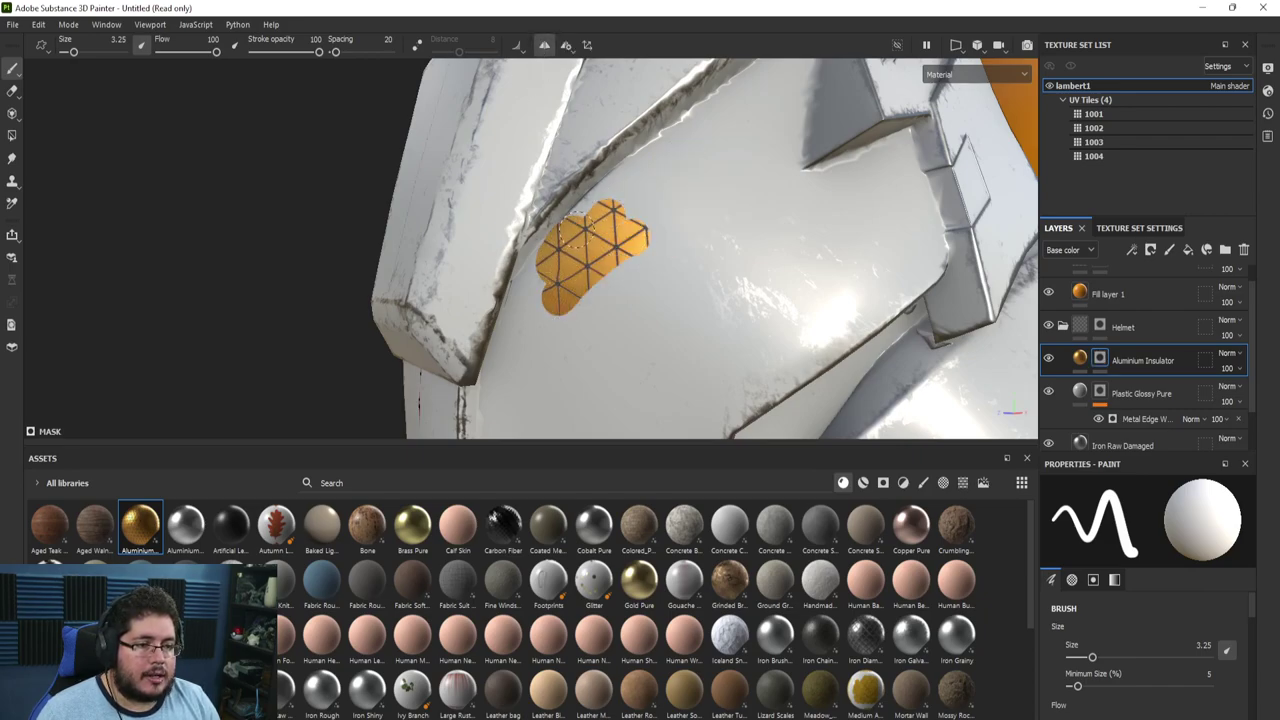
{"action": "mouse_move", "coordinate": [615, 193]}
{"action": "left_mouse_down", "text": "alt"}
{"action": "mouse_move", "coordinate": [540, 280]}
{"action": "mouse_move", "coordinate": [652, 188]}
{"action": "left_mouse_up", "text": "alt"}
Switch to Polygon Fill in quad mode and fill mask faces along the side panel's front edge around the painted patch
{"action": "key", "text": "4"}
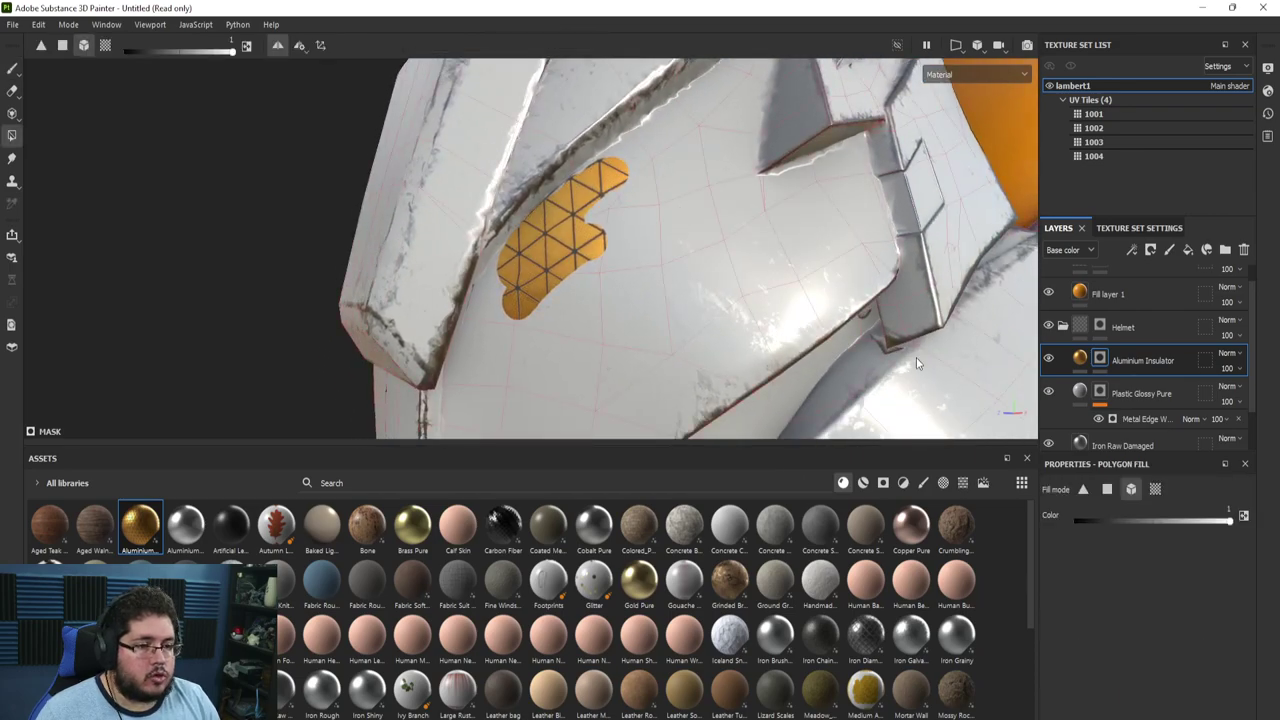
{"action": "left_click_drag", "start_coordinate": [604, 248], "coordinate": [578, 226], "text": "alt"}
{"action": "left_click", "coordinate": [1107, 489]}
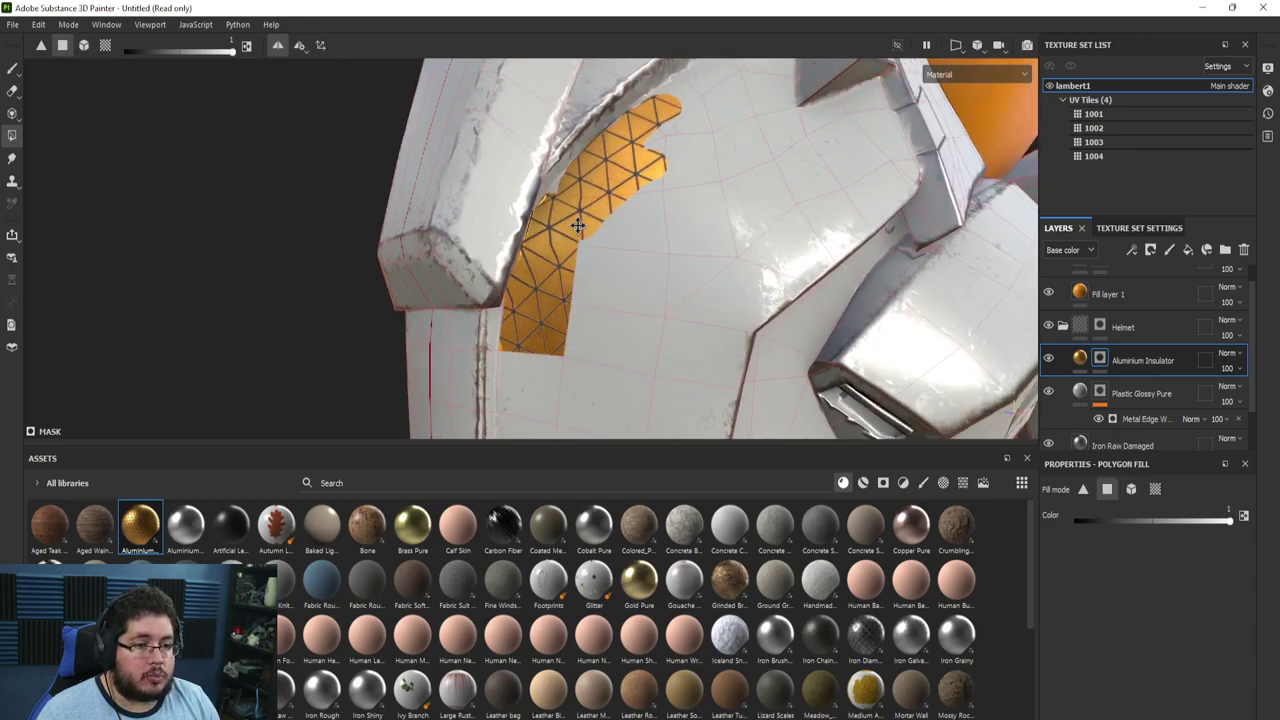
{"action": "left_click_drag", "start_coordinate": [593, 183], "coordinate": [571, 309], "text": "alt"}
{"action": "left_click_drag", "start_coordinate": [606, 213], "coordinate": [631, 205]}
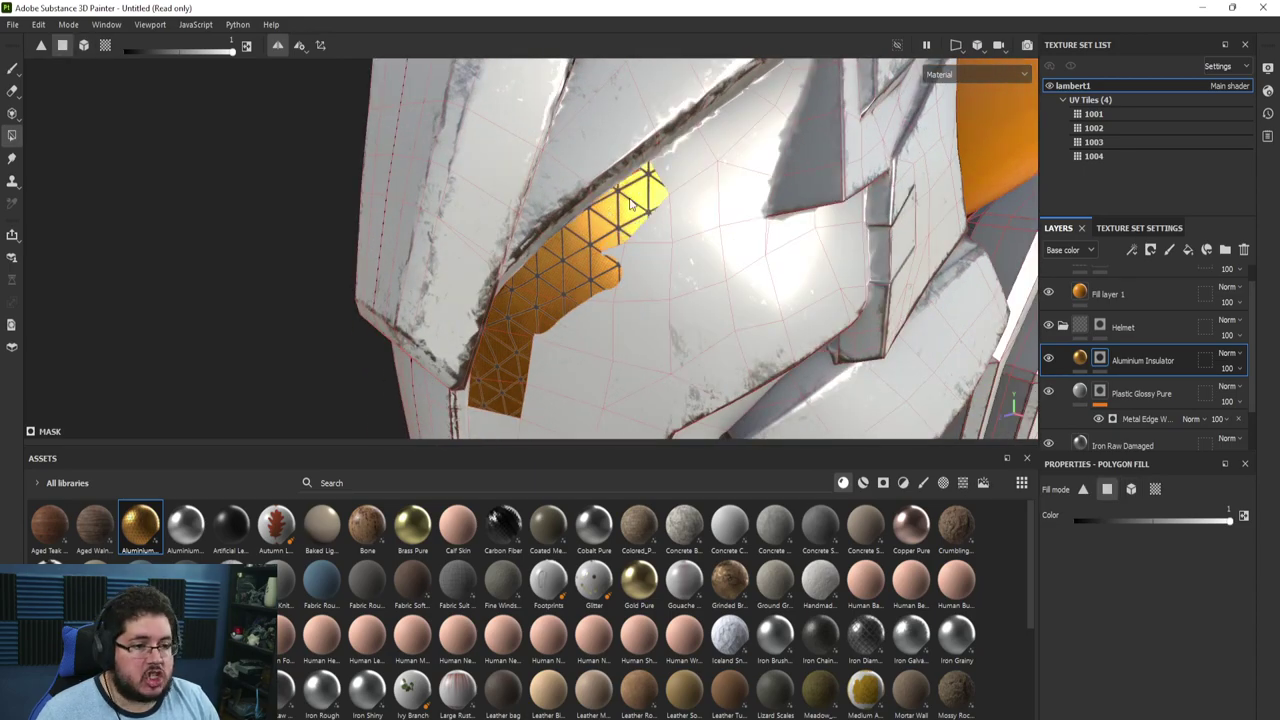
{"action": "left_click_drag", "start_coordinate": [722, 135], "coordinate": [684, 187], "text": "alt"}
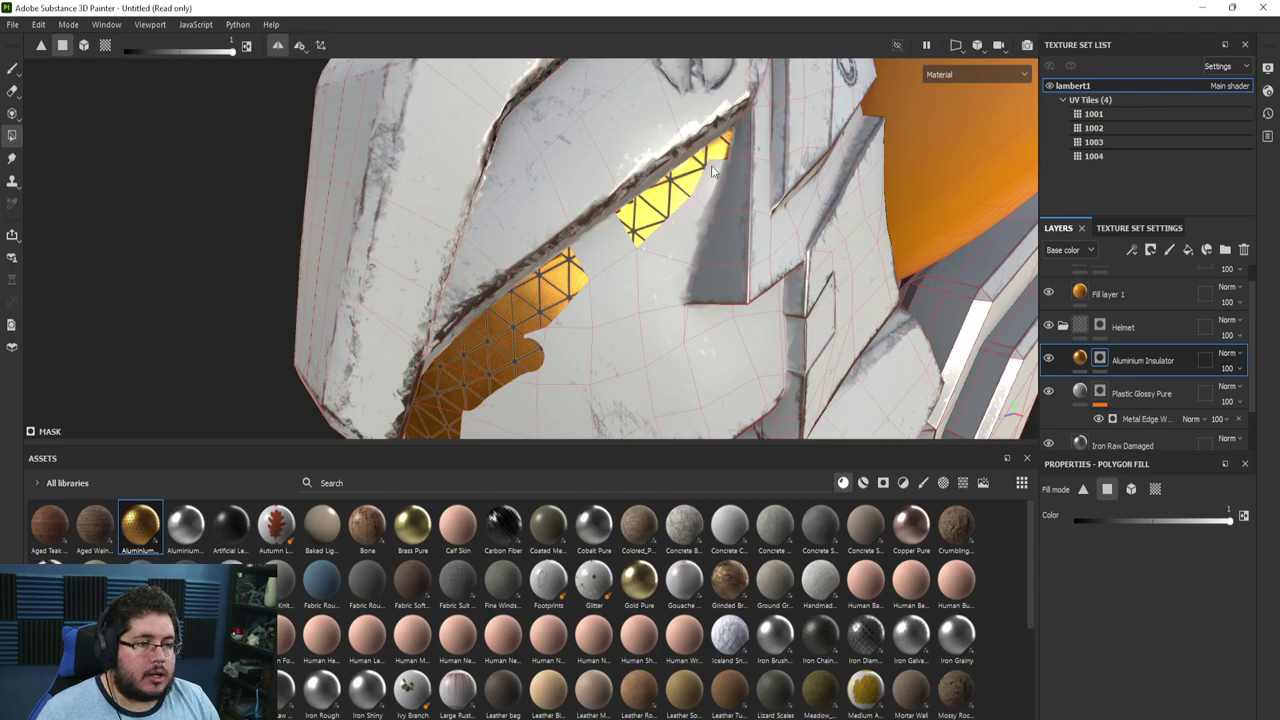
Fill the remaining quads in the upper and middle part of the side panel into the Aluminium Insulator mask
{"action": "left_click", "coordinate": [613, 286]}
{"action": "left_click", "coordinate": [680, 225]}
{"action": "left_click", "coordinate": [662, 283]}
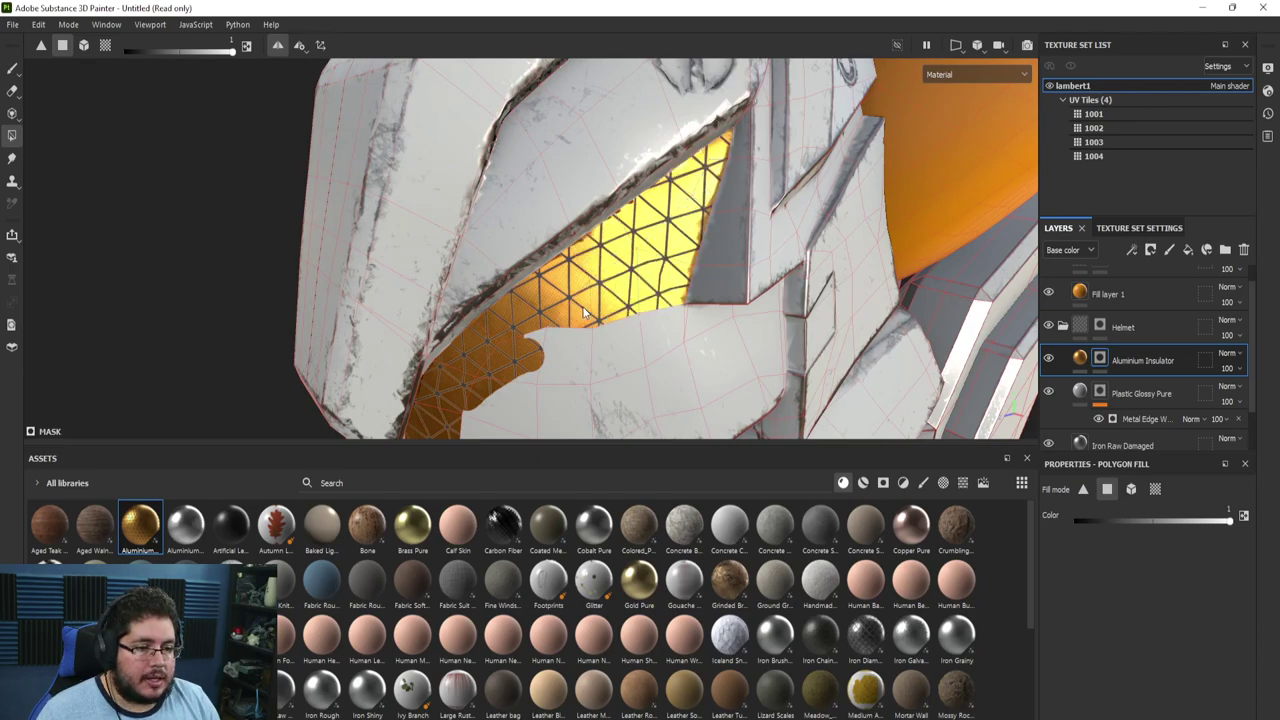
{"action": "left_click_drag", "start_coordinate": [588, 322], "coordinate": [663, 240], "text": "alt"}
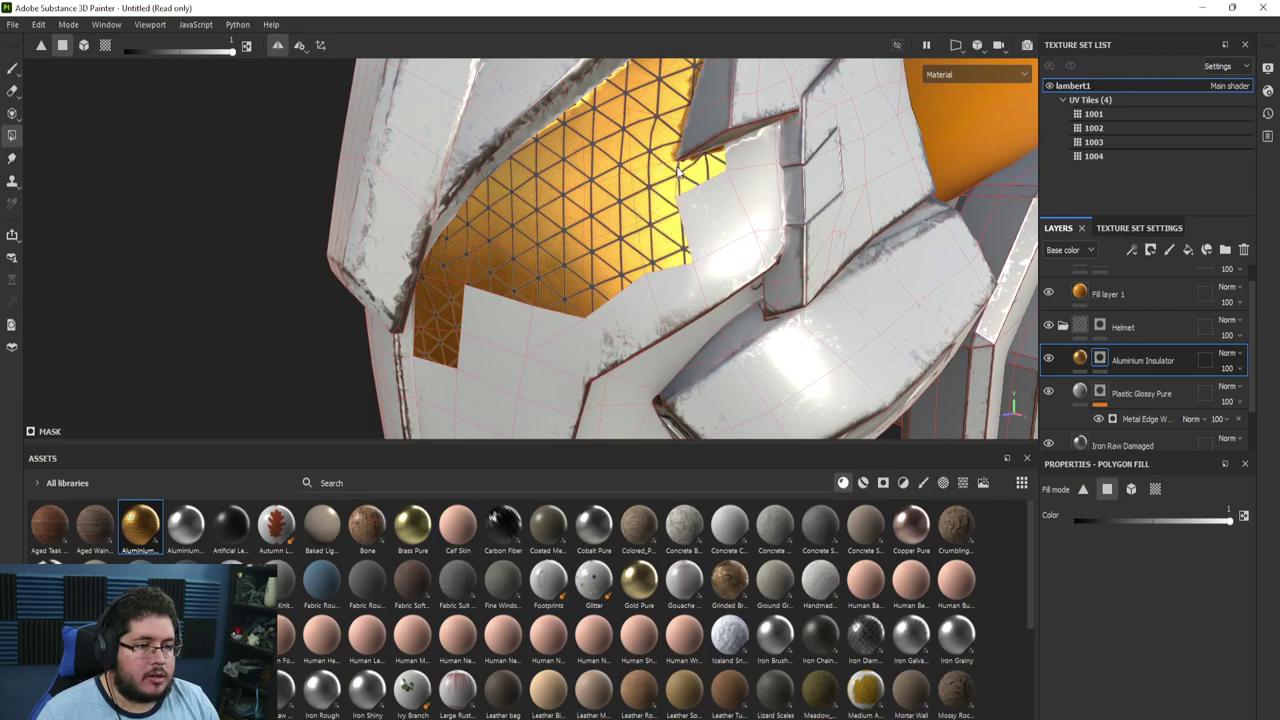
{"action": "left_click_drag", "start_coordinate": [772, 152], "coordinate": [659, 187], "text": "alt"}
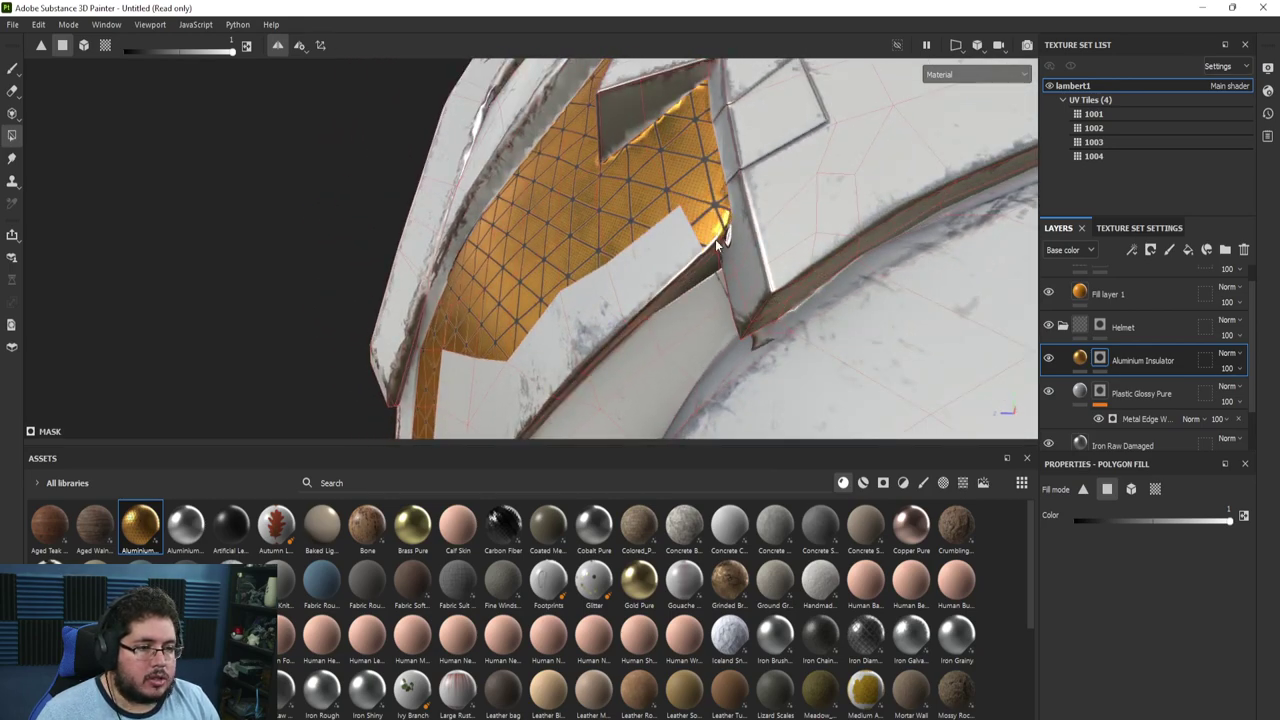
Fill the quads along the side panel's rear border and the narrow wall beneath it into the Aluminium Insulator mask
{"action": "left_click_drag", "start_coordinate": [726, 218], "coordinate": [728, 175], "text": "alt"}
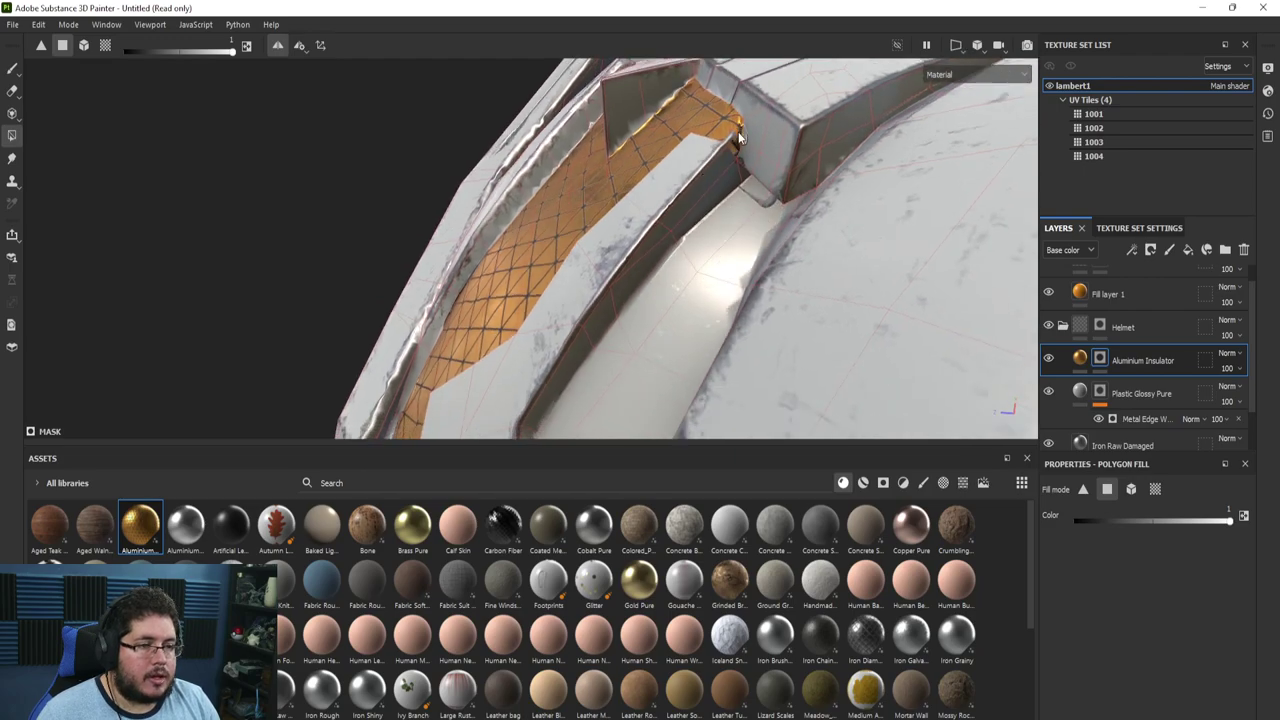
{"action": "left_click", "coordinate": [706, 163]}
{"action": "left_click", "coordinate": [692, 190]}
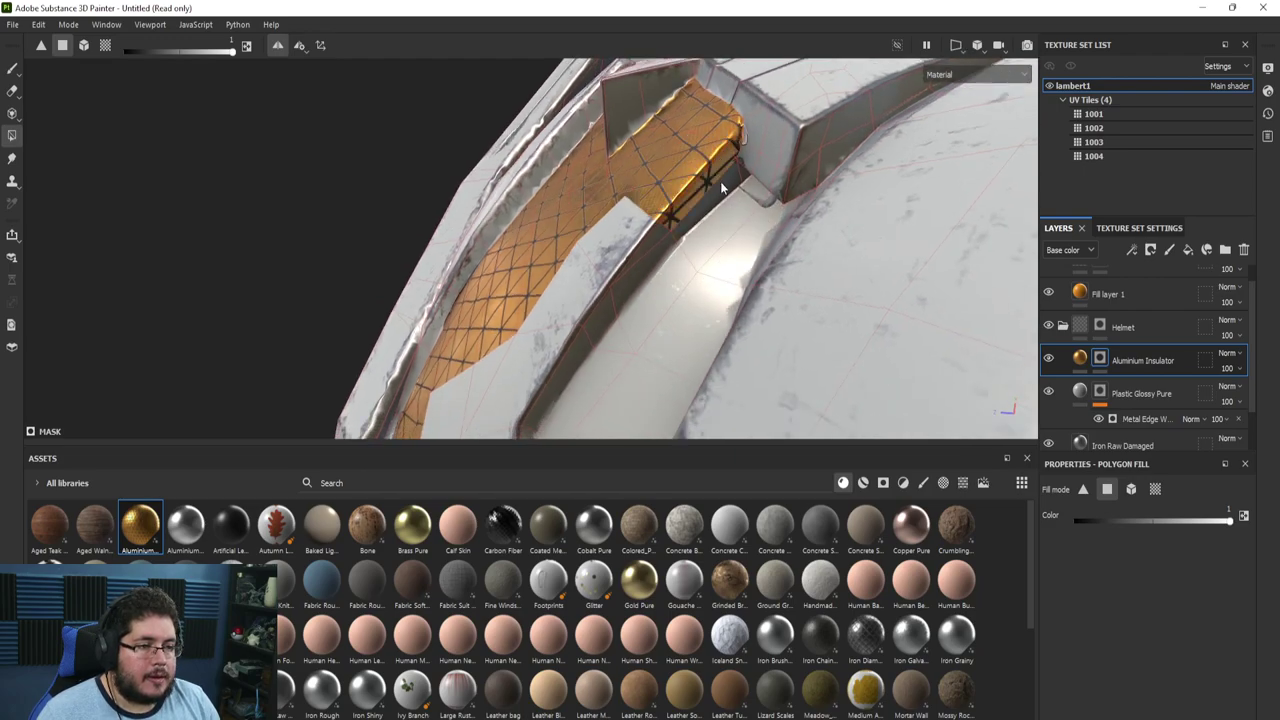
{"action": "left_click", "coordinate": [718, 190]}
{"action": "left_click_drag", "start_coordinate": [722, 192], "coordinate": [684, 180], "text": "alt"}
{"action": "left_click", "coordinate": [678, 187]}
{"action": "left_click", "coordinate": [648, 220]}
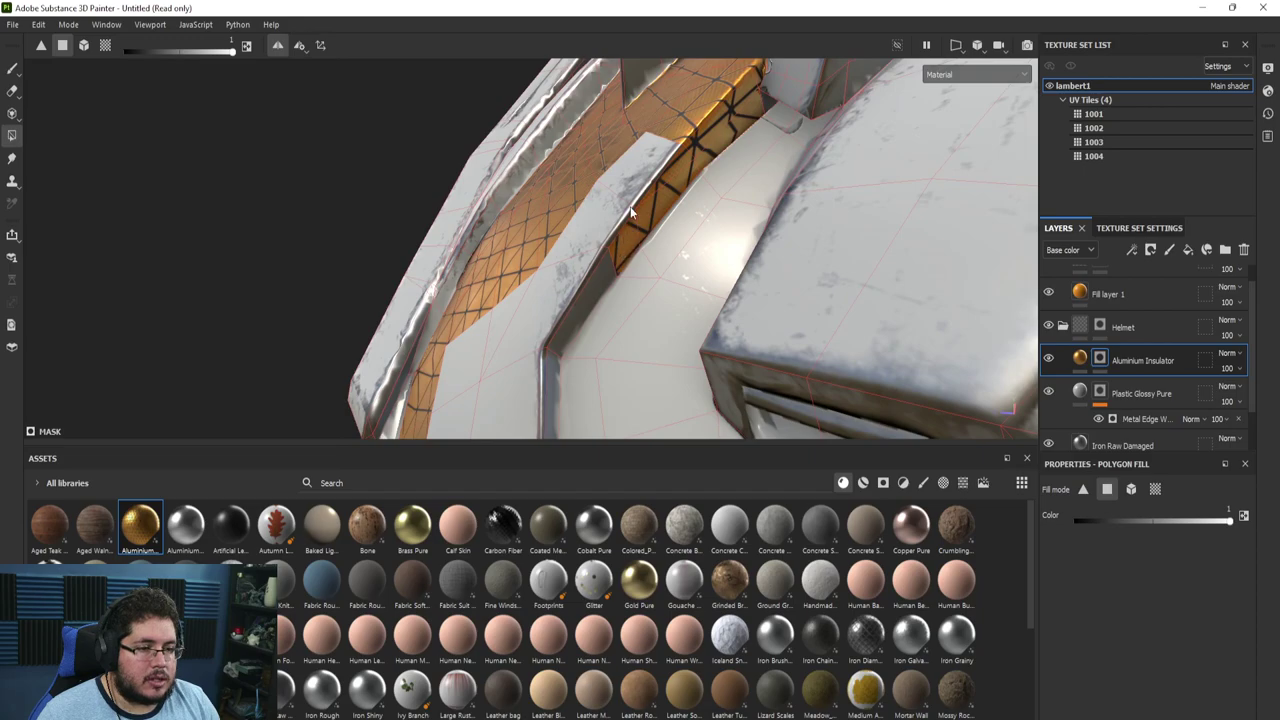
Extend the Aluminium Insulator mask quad by quad down the rear border of the side panel toward its lower corner
{"action": "left_click", "coordinate": [574, 236]}
{"action": "left_click_drag", "start_coordinate": [574, 238], "coordinate": [621, 224], "text": "alt"}
{"action": "left_click", "coordinate": [602, 192]}
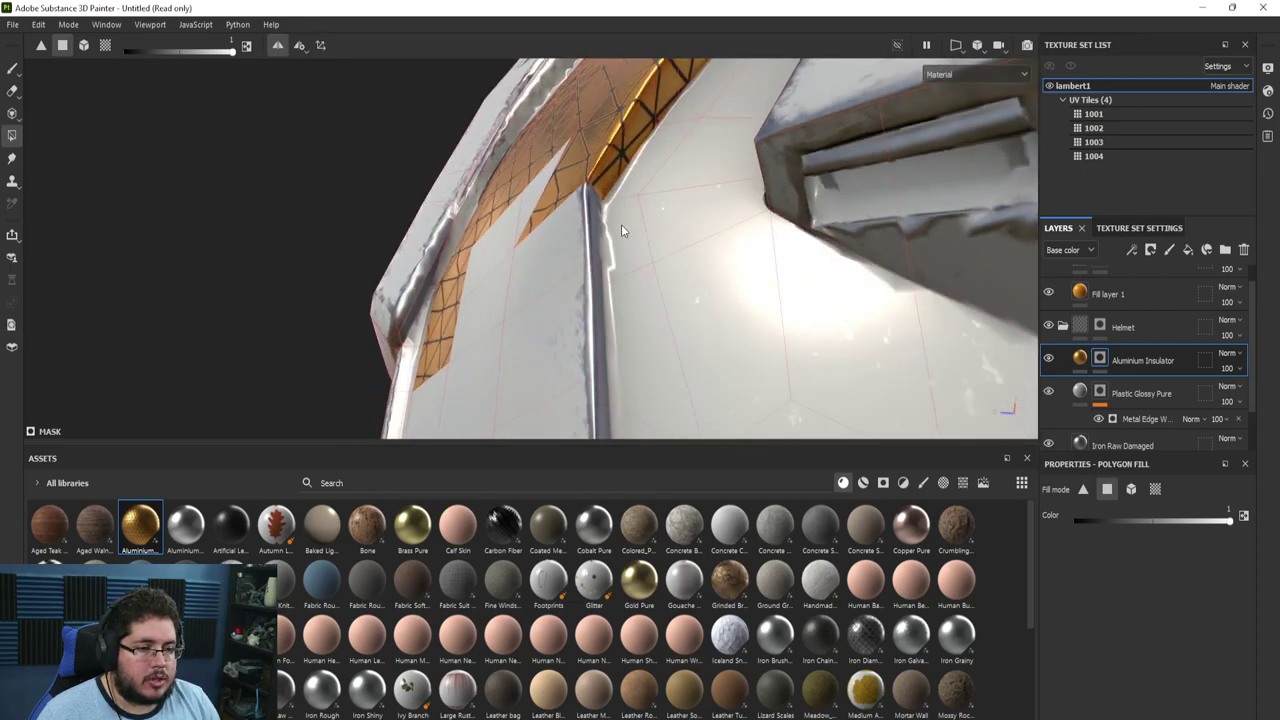
{"action": "left_click", "coordinate": [574, 268]}
{"action": "left_click_drag", "start_coordinate": [632, 270], "coordinate": [558, 275], "text": "alt"}
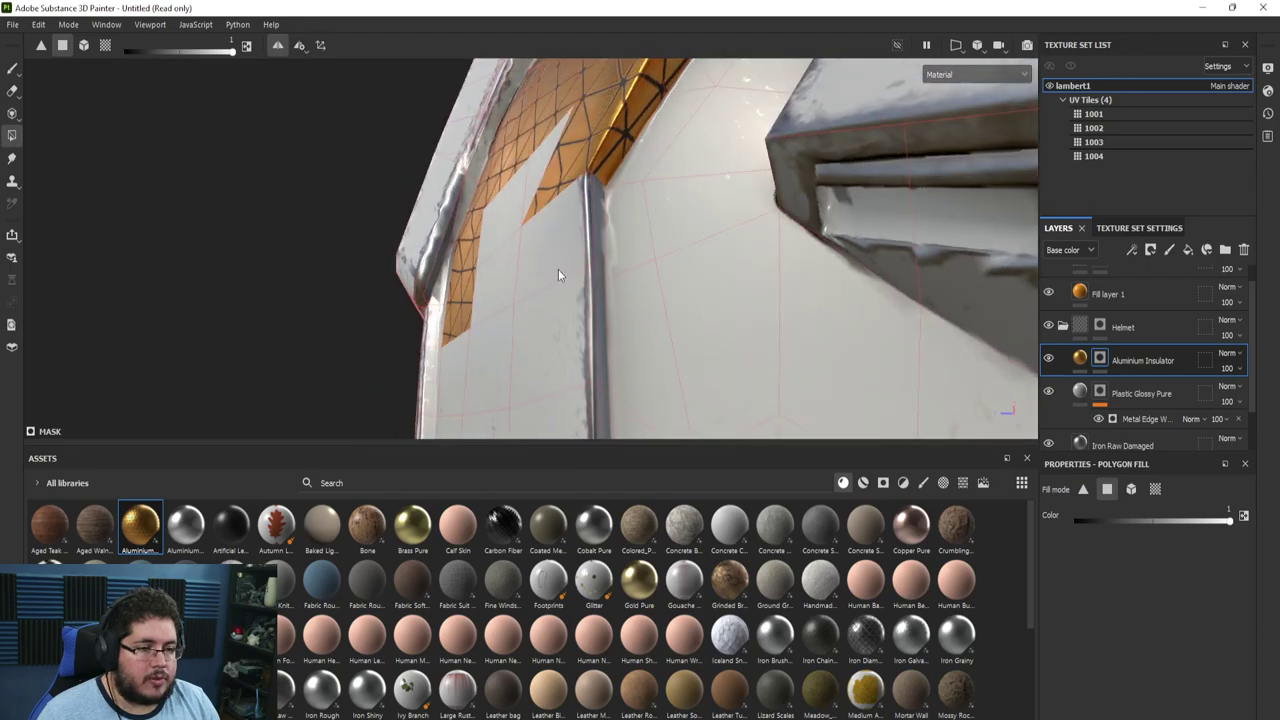
{"action": "left_click", "coordinate": [578, 218]}
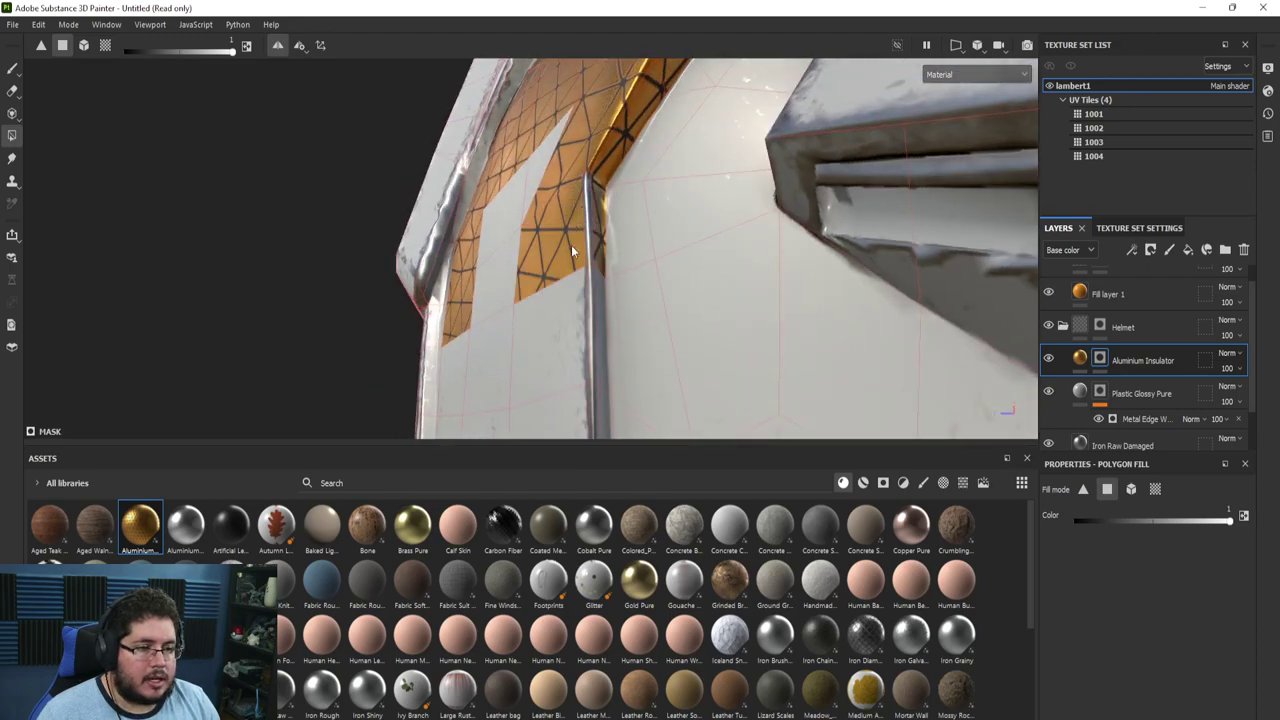
{"action": "left_click", "coordinate": [578, 306]}
{"action": "mouse_move", "coordinate": [596, 298]}
{"action": "left_mouse_down", "text": "alt"}
{"action": "mouse_move", "coordinate": [618, 224]}
{"action": "mouse_move", "coordinate": [581, 278]}
{"action": "mouse_move", "coordinate": [604, 249]}
{"action": "mouse_move", "coordinate": [606, 320]}
{"action": "mouse_move", "coordinate": [633, 190]}
{"action": "left_mouse_up", "text": "alt"}
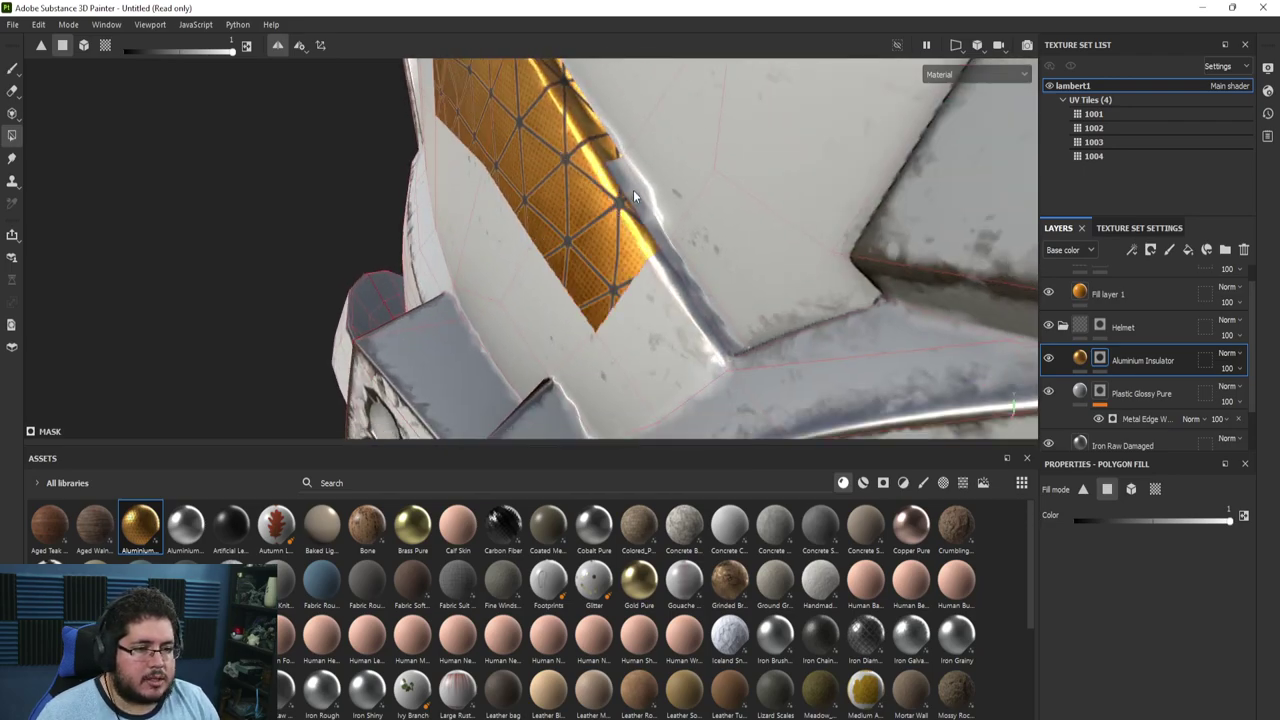
Fill the remaining faces of the visor in the Aluminium Insulator layer's mask
{"action": "left_click_drag", "start_coordinate": [680, 272], "coordinate": [612, 340], "text": "alt"}
{"action": "left_click_drag", "start_coordinate": [534, 392], "coordinate": [404, 276], "text": "alt"}
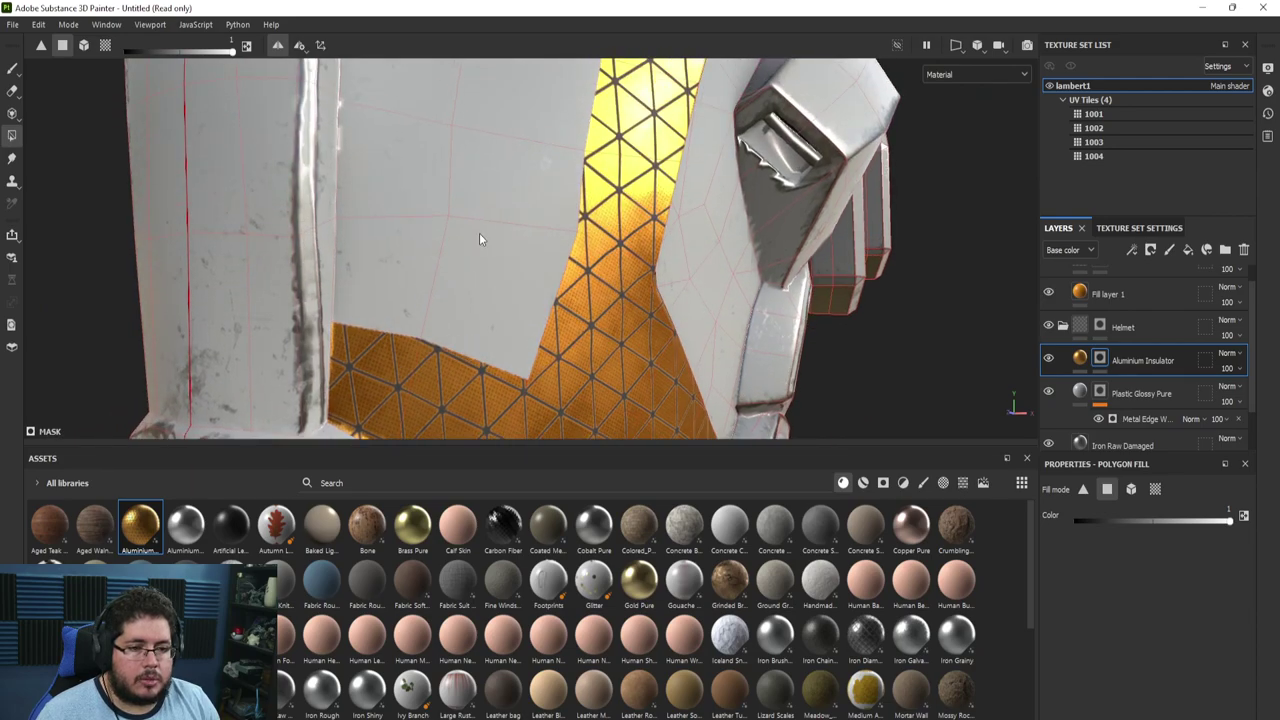
{"action": "mouse_move", "coordinate": [479, 238]}
{"action": "left_mouse_down", "text": "alt"}
{"action": "mouse_move", "coordinate": [417, 337]}
{"action": "mouse_move", "coordinate": [437, 263]}
{"action": "mouse_move", "coordinate": [423, 177]}
{"action": "mouse_move", "coordinate": [479, 180]}
{"action": "mouse_move", "coordinate": [528, 250]}
{"action": "mouse_move", "coordinate": [454, 243]}
{"action": "left_mouse_up", "text": "alt"}
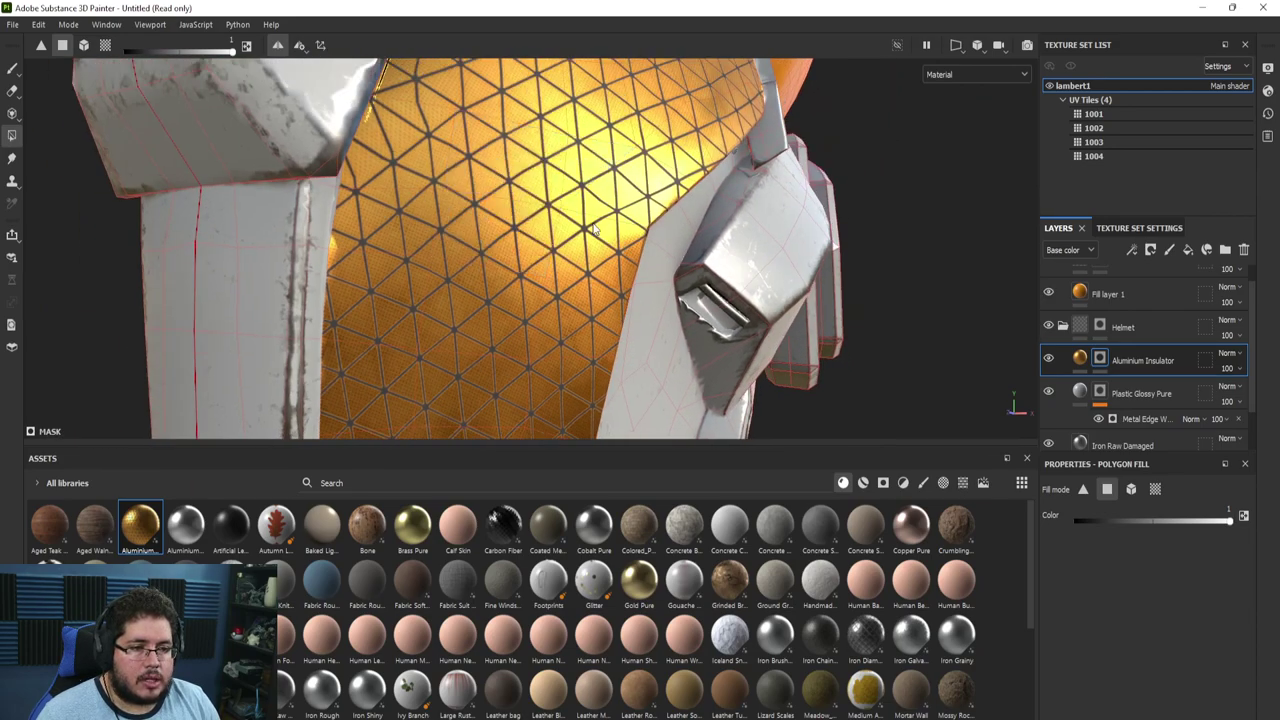
Switch to the Paint brush and examine the edges of the gold visor up close
{"action": "key", "text": "p"}
{"action": "mouse_move", "coordinate": [594, 230]}
{"action": "left_mouse_down", "text": "alt"}
{"action": "mouse_move", "coordinate": [509, 177]}
{"action": "mouse_move", "coordinate": [661, 178]}
{"action": "mouse_move", "coordinate": [532, 251]}
{"action": "mouse_move", "coordinate": [353, 276]}
{"action": "mouse_move", "coordinate": [569, 295]}
{"action": "left_mouse_up", "text": "alt"}
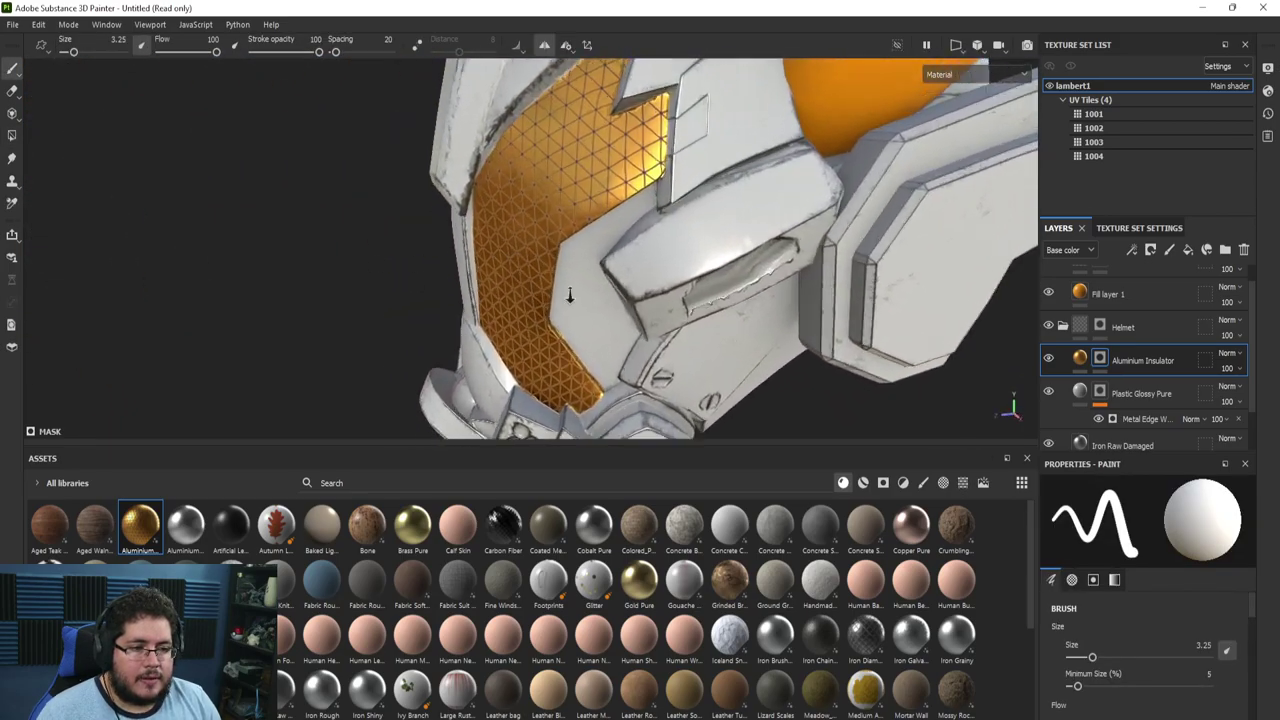
{"action": "right_click_drag", "start_coordinate": [570, 295], "coordinate": [543, 206], "text": "alt"}
{"action": "left_click_drag", "start_coordinate": [543, 206], "coordinate": [520, 240], "text": "alt"}
{"action": "middle_click_drag", "start_coordinate": [565, 330], "coordinate": [580, 226], "text": "alt"}
{"action": "right_click_drag", "start_coordinate": [580, 226], "coordinate": [684, 322], "text": "alt"}
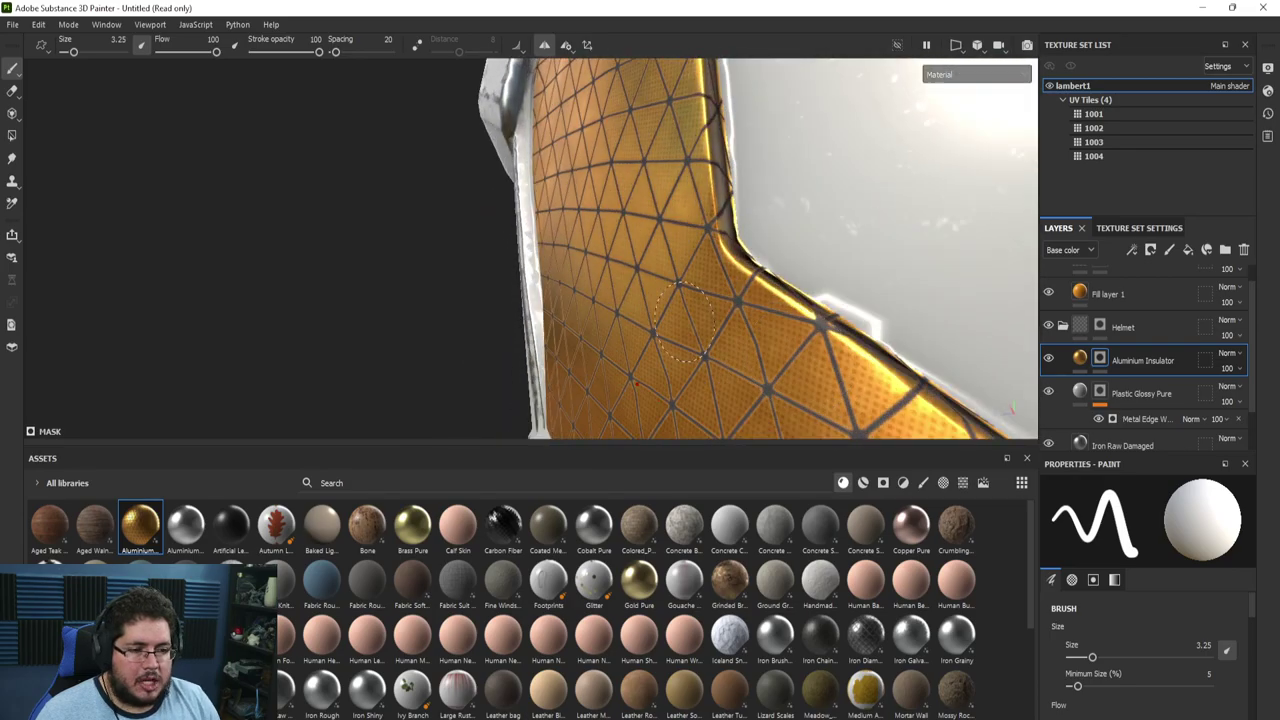
{"action": "left_click_drag", "start_coordinate": [684, 322], "coordinate": [480, 215], "text": "alt"}
{"action": "right_click_drag", "start_coordinate": [480, 215], "coordinate": [532, 205], "text": "alt"}
{"action": "right_click_drag", "start_coordinate": [632, 282], "coordinate": [240, 252], "text": "alt"}
Paint the stray gold patch on the ribbed cheek plate out of the Aluminium Insulator mask with black
{"action": "left_click_drag", "start_coordinate": [557, 191], "coordinate": [600, 300], "text": "alt"}
{"action": "right_click_drag", "start_coordinate": [600, 300], "coordinate": [538, 348], "text": "alt"}
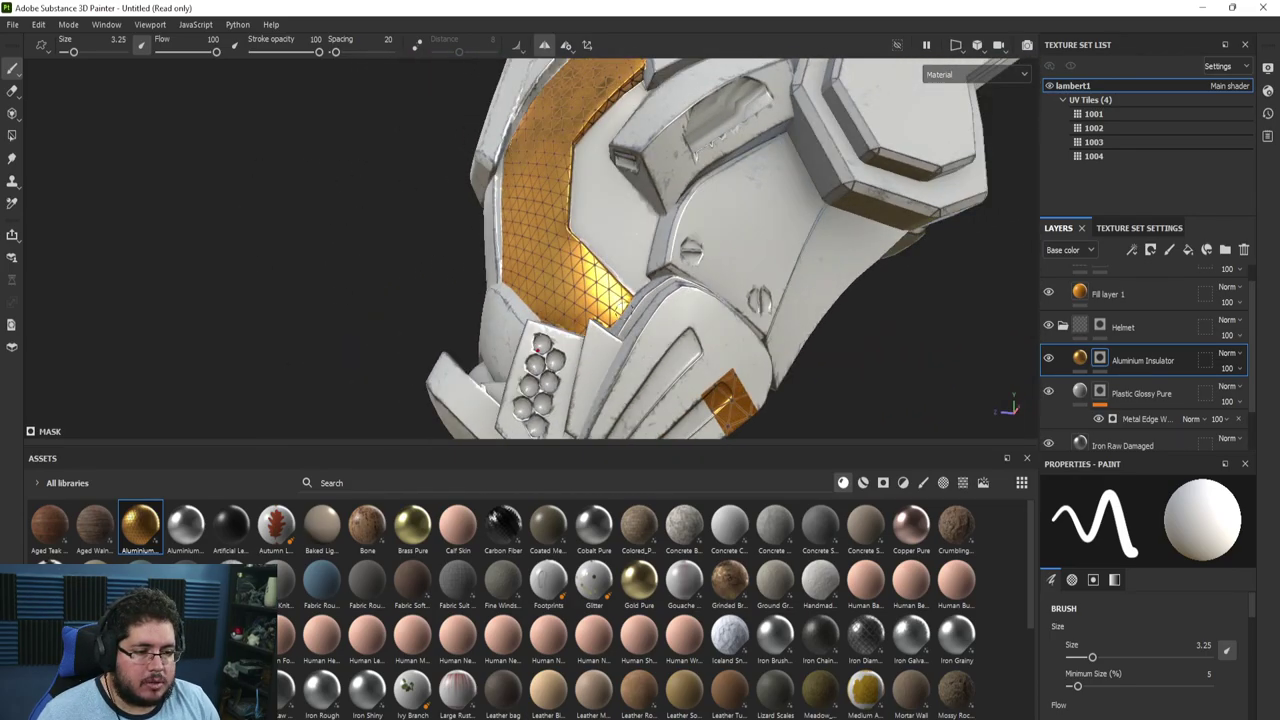
{"action": "left_click_drag", "start_coordinate": [560, 220], "coordinate": [628, 228], "text": "alt"}
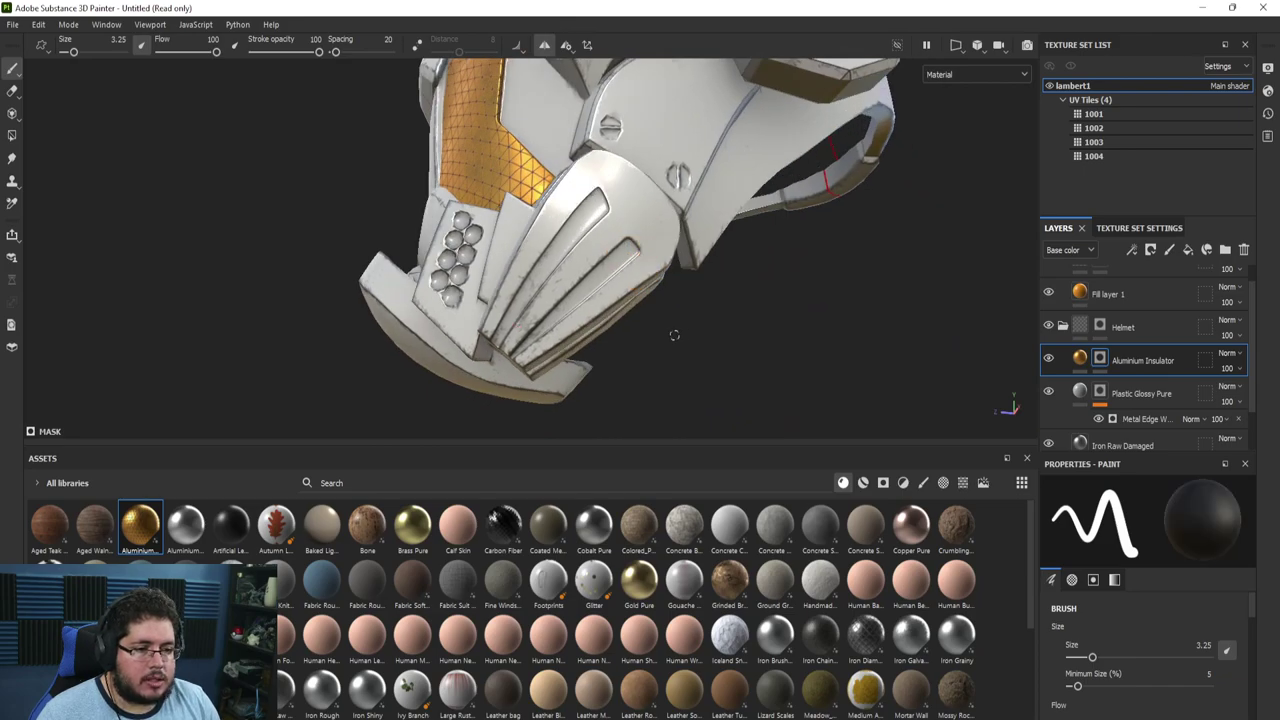
{"action": "mouse_move", "coordinate": [674, 335]}
{"action": "left_mouse_down", "text": "alt"}
{"action": "mouse_move", "coordinate": [487, 290]}
{"action": "mouse_move", "coordinate": [506, 212]}
{"action": "mouse_move", "coordinate": [553, 425]}
{"action": "mouse_move", "coordinate": [524, 180]}
{"action": "mouse_move", "coordinate": [560, 260]}
{"action": "mouse_move", "coordinate": [669, 335]}
{"action": "mouse_move", "coordinate": [645, 350]}
{"action": "mouse_move", "coordinate": [477, 240]}
{"action": "left_mouse_up", "text": "alt"}
Examine the gold visor against the white helmet shell from the front and the side
{"action": "key", "text": "6"}
{"action": "key", "text": "5"}
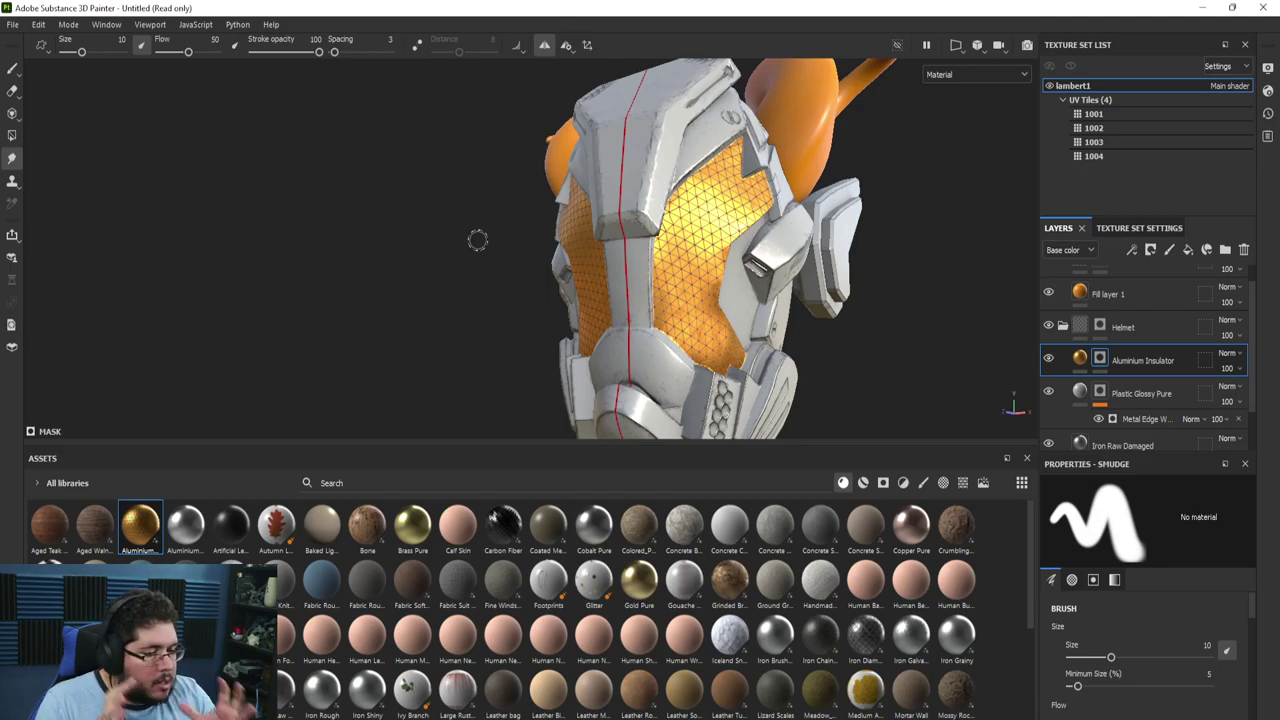
{"action": "left_click_drag", "start_coordinate": [672, 268], "coordinate": [625, 257], "text": "alt"}
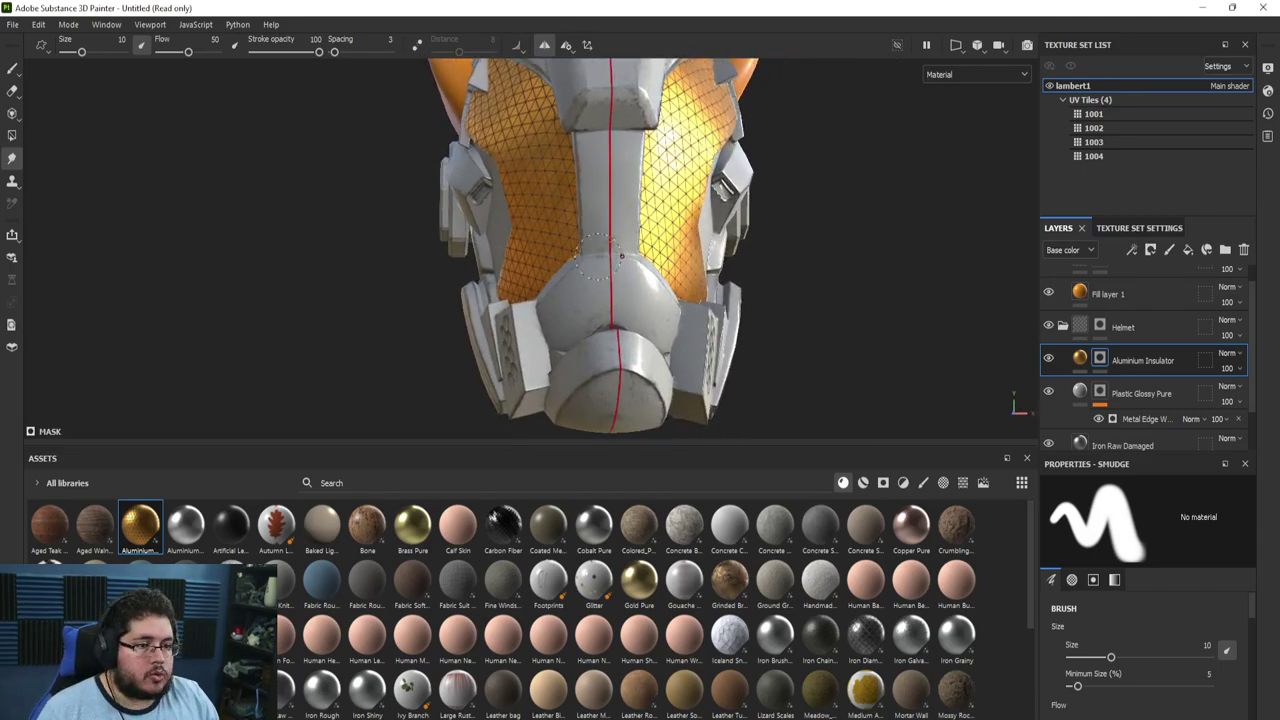
{"action": "right_click_drag", "start_coordinate": [625, 257], "coordinate": [191, 186], "text": "alt"}
{"action": "middle_click_drag", "start_coordinate": [191, 186], "coordinate": [177, 246], "text": "alt"}
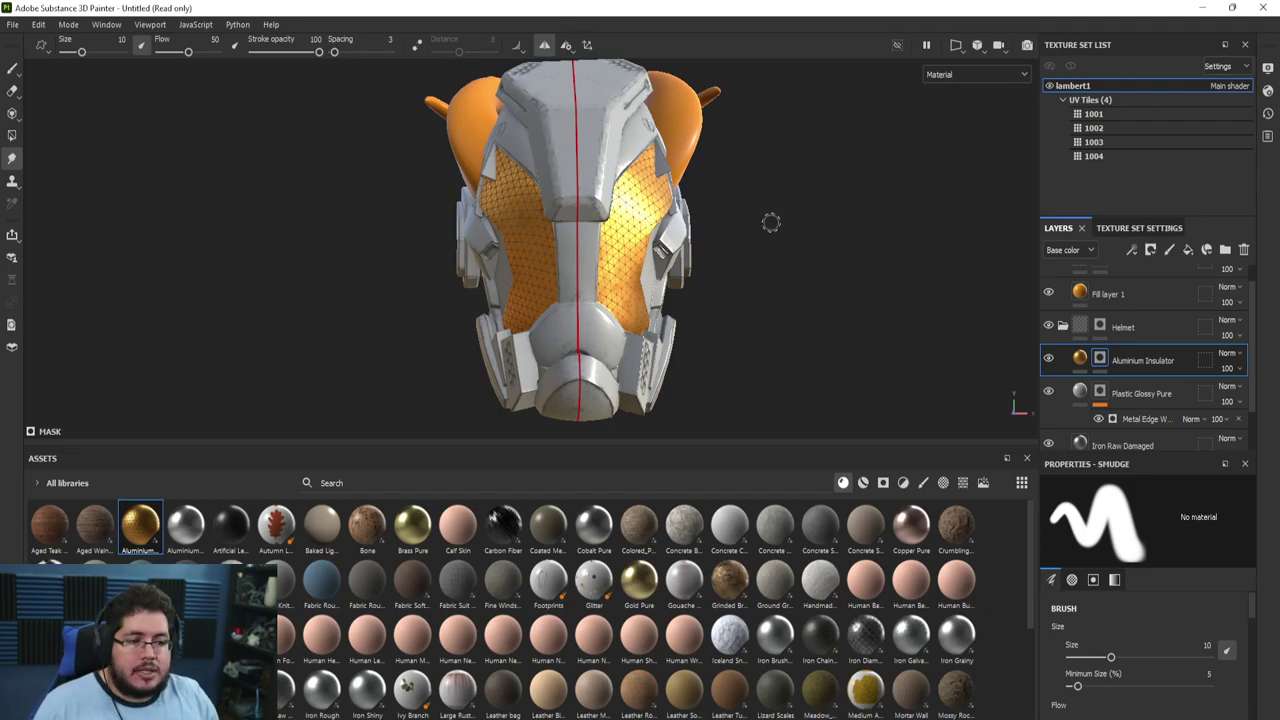
{"action": "left_click_drag", "start_coordinate": [771, 222], "coordinate": [616, 306], "text": "alt"}
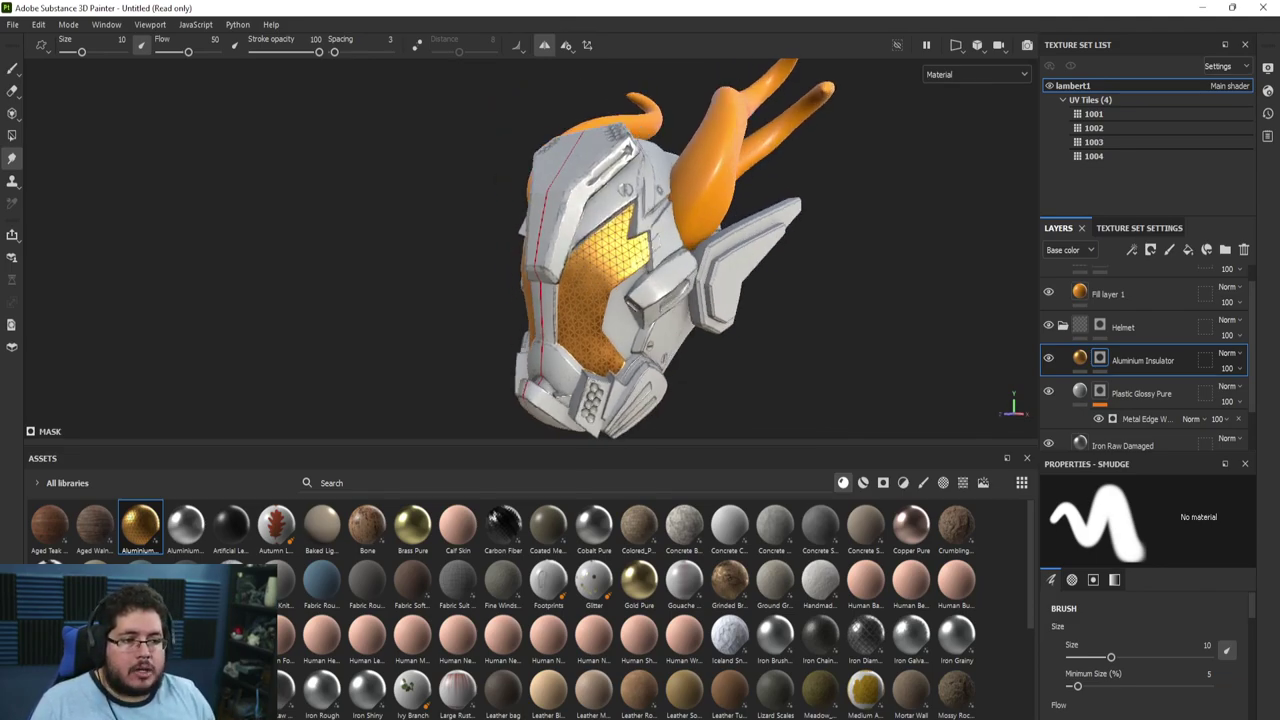
{"action": "left_click_drag", "start_coordinate": [678, 167], "coordinate": [697, 112], "text": "alt"}
{"action": "right_click_drag", "start_coordinate": [697, 230], "coordinate": [757, 343], "text": "alt"}
{"action": "left_click_drag", "start_coordinate": [757, 308], "coordinate": [810, 270], "text": "alt"}
{"action": "right_click_drag", "start_coordinate": [810, 270], "coordinate": [745, 225], "text": "alt"}
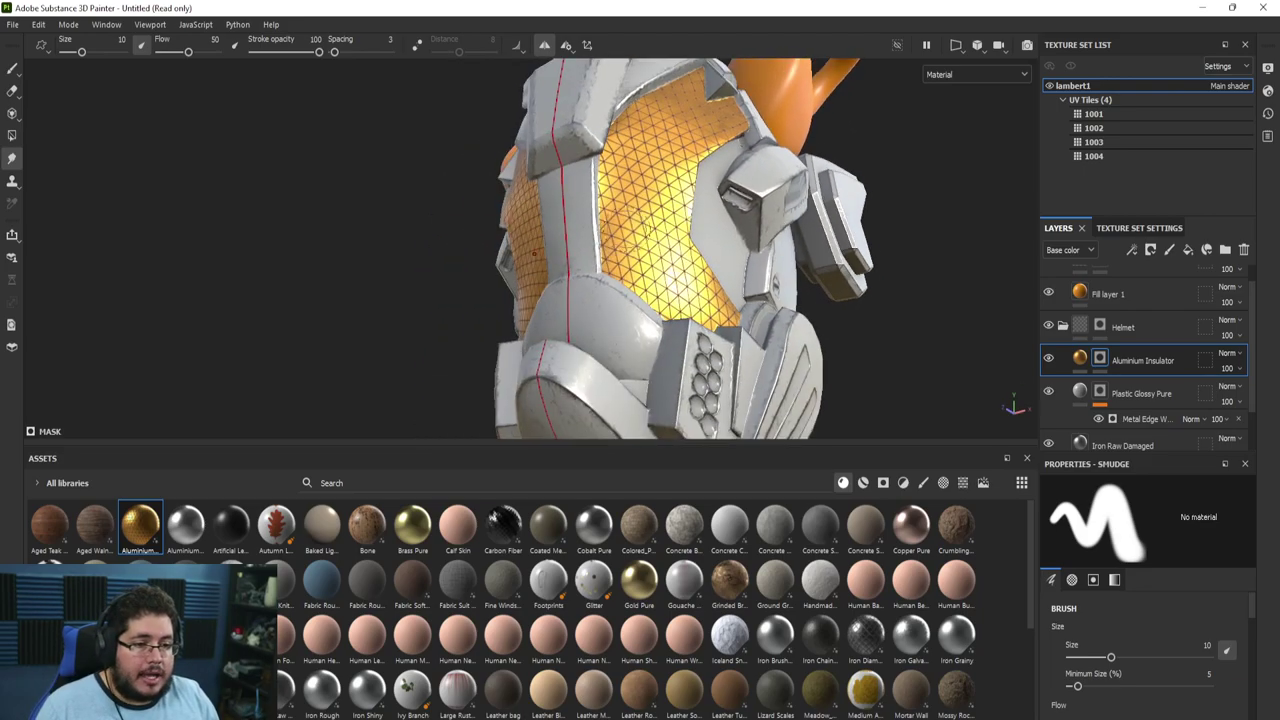
{"action": "left_click_drag", "start_coordinate": [745, 225], "coordinate": [765, 200], "text": "alt"}
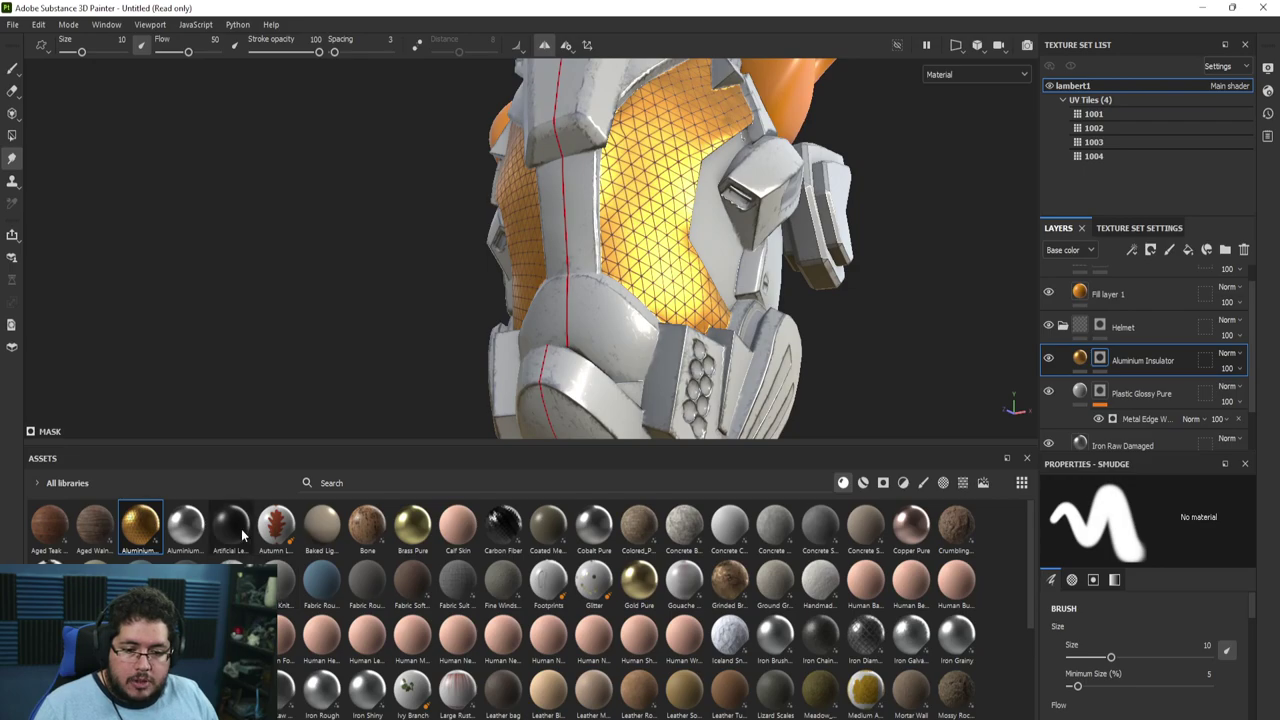
Add the Silicone Coat material as a layer inside the Helmet folder, directly below Aluminium Insulator
{"action": "scroll", "coordinate": [466, 620], "scroll_direction": "down", "scroll_amount": 3}
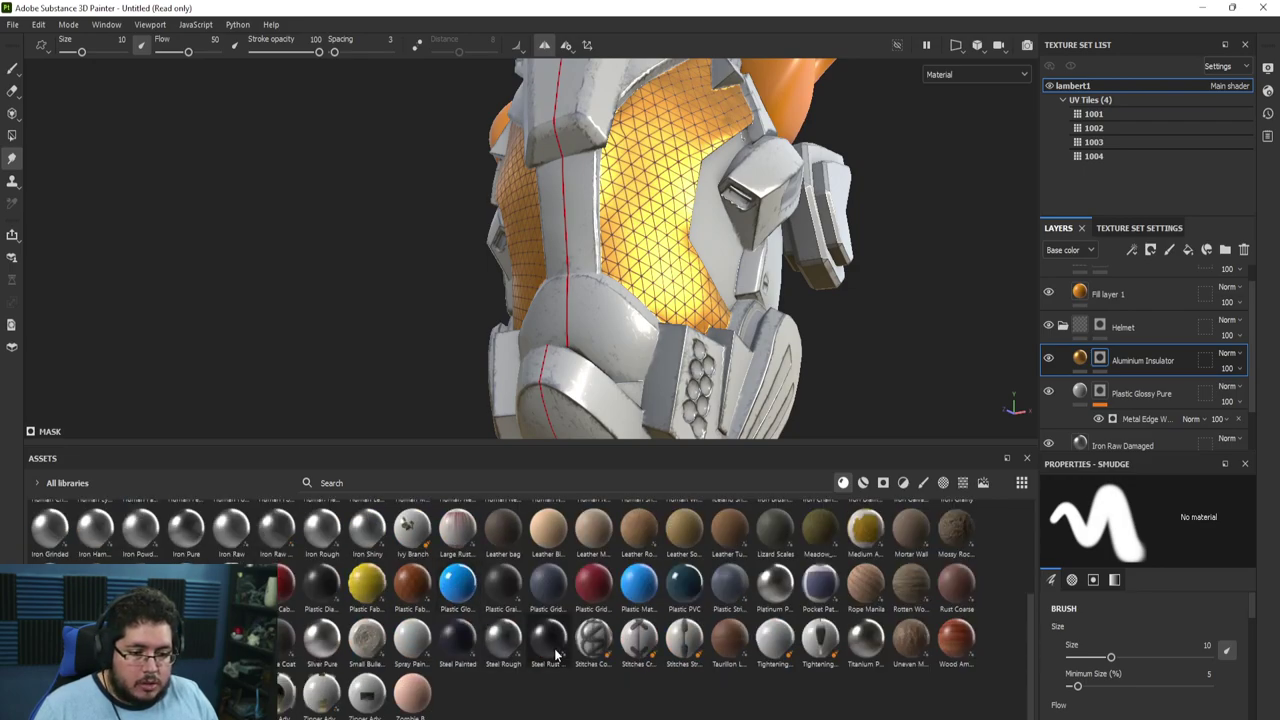
{"action": "mouse_move", "coordinate": [557, 654]}
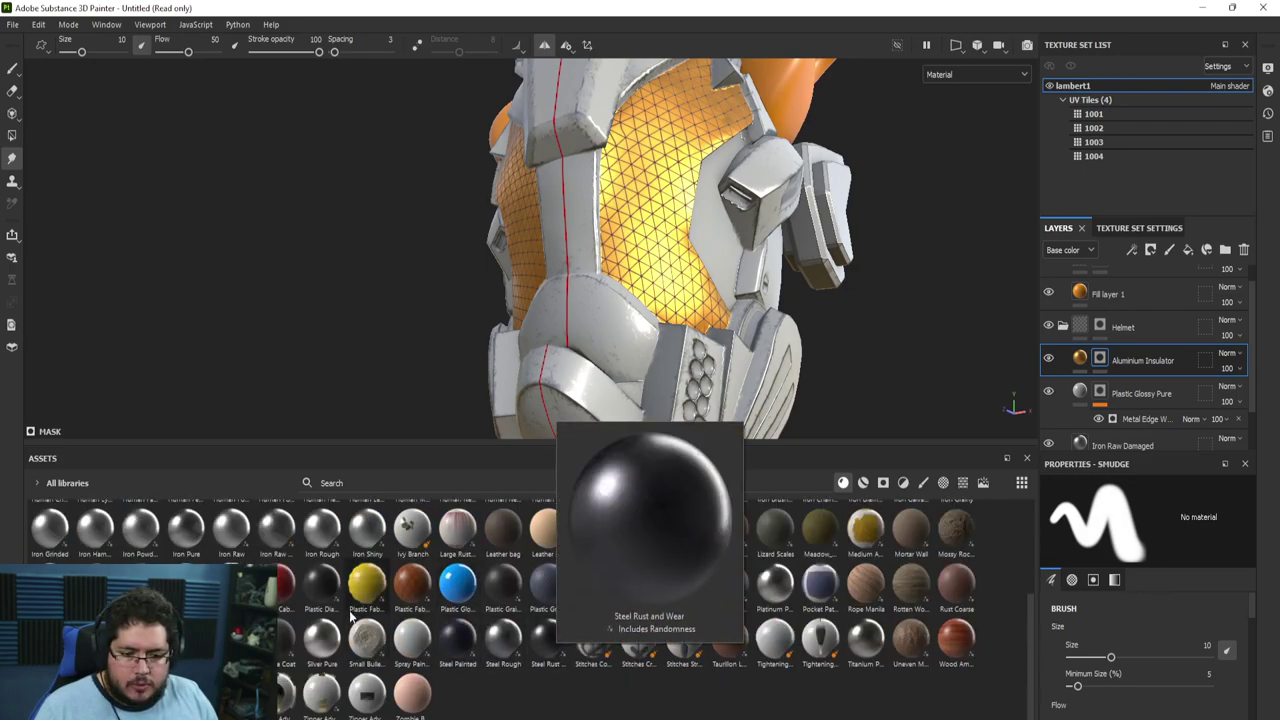
{"action": "mouse_move", "coordinate": [281, 663]}
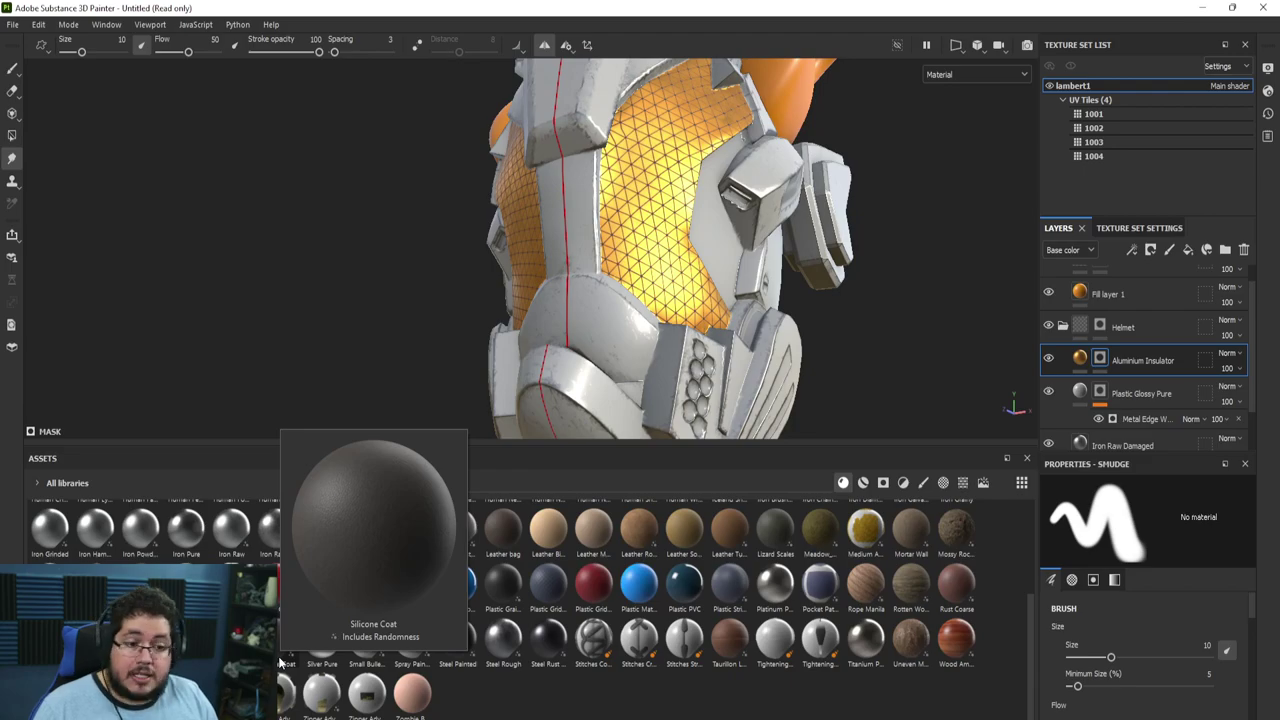
{"action": "left_click_drag", "start_coordinate": [944, 389], "coordinate": [1050, 354]}
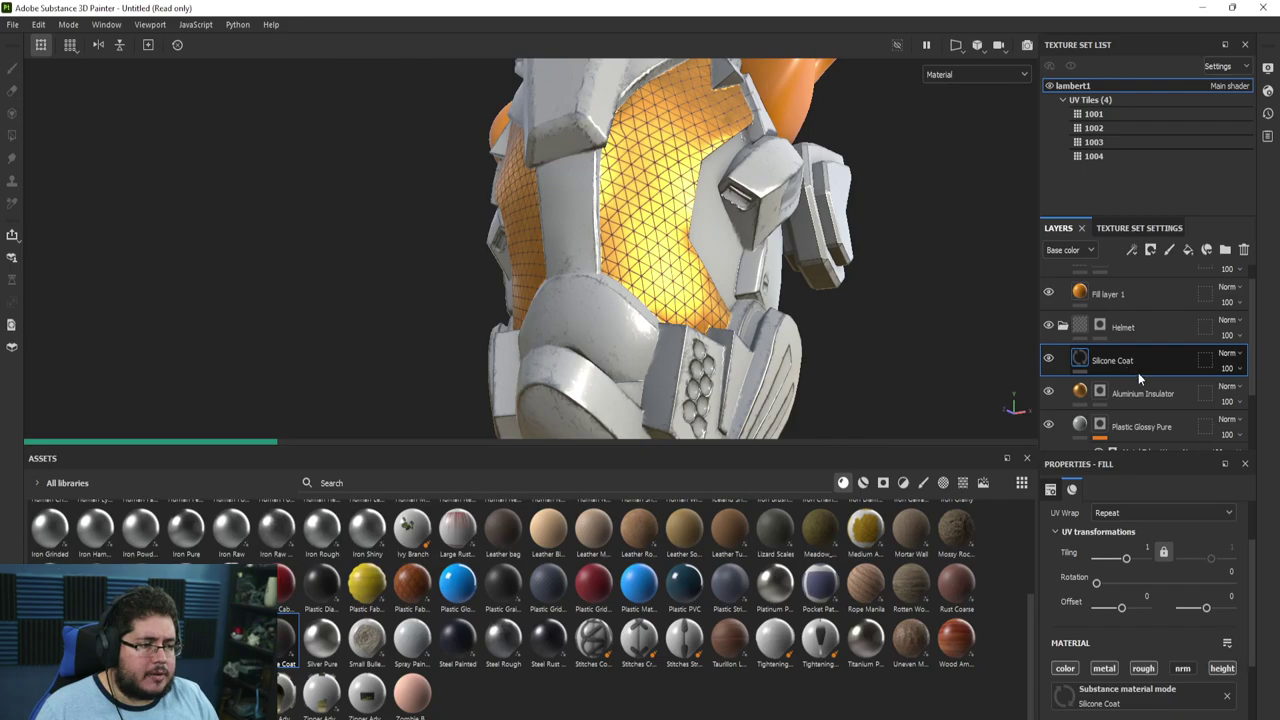
{"action": "left_click_drag", "start_coordinate": [1146, 373], "coordinate": [1128, 393]}
Set the Silicone Coat layer's UV tiling to 15.37
{"action": "left_click_drag", "start_coordinate": [660, 270], "coordinate": [789, 286], "text": "alt"}
{"action": "middle_click_drag", "start_coordinate": [650, 235], "coordinate": [663, 271], "text": "alt"}
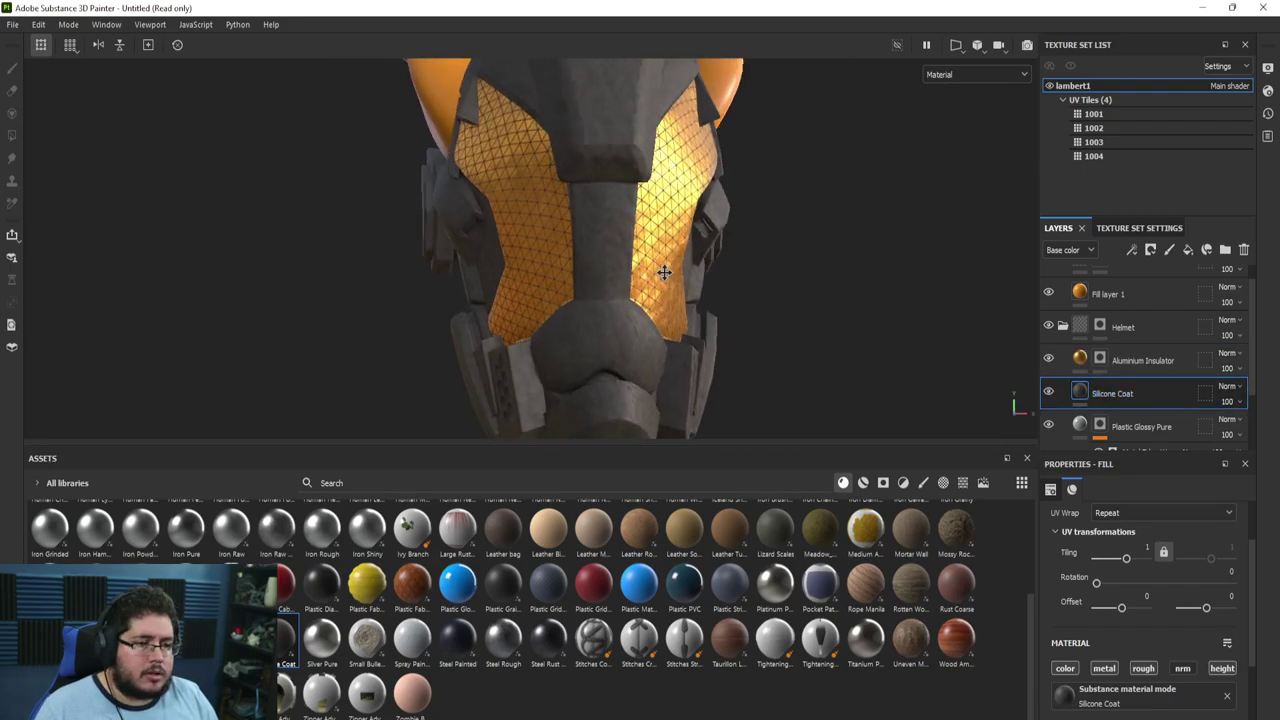
{"action": "left_click_drag", "start_coordinate": [663, 271], "coordinate": [800, 290], "text": "alt"}
{"action": "right_click_drag", "start_coordinate": [800, 290], "coordinate": [870, 300], "text": "alt"}
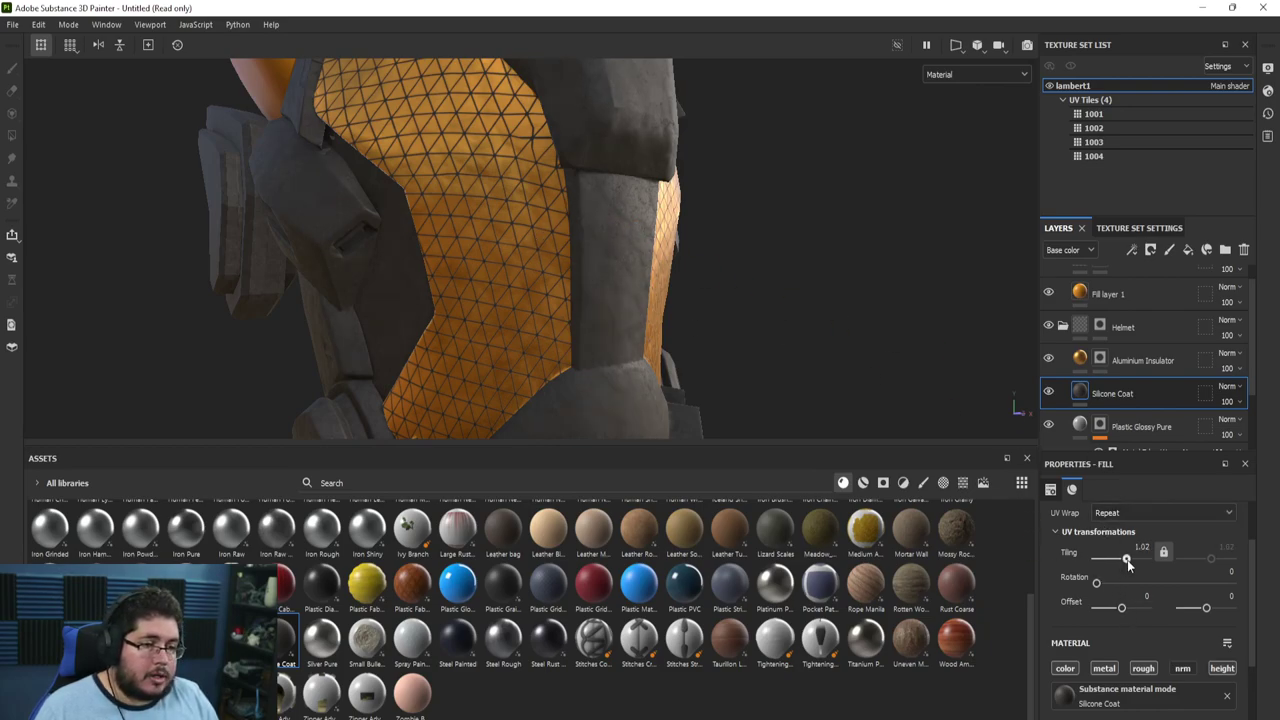
{"action": "left_click_drag", "start_coordinate": [1128, 565], "coordinate": [1133, 561]}
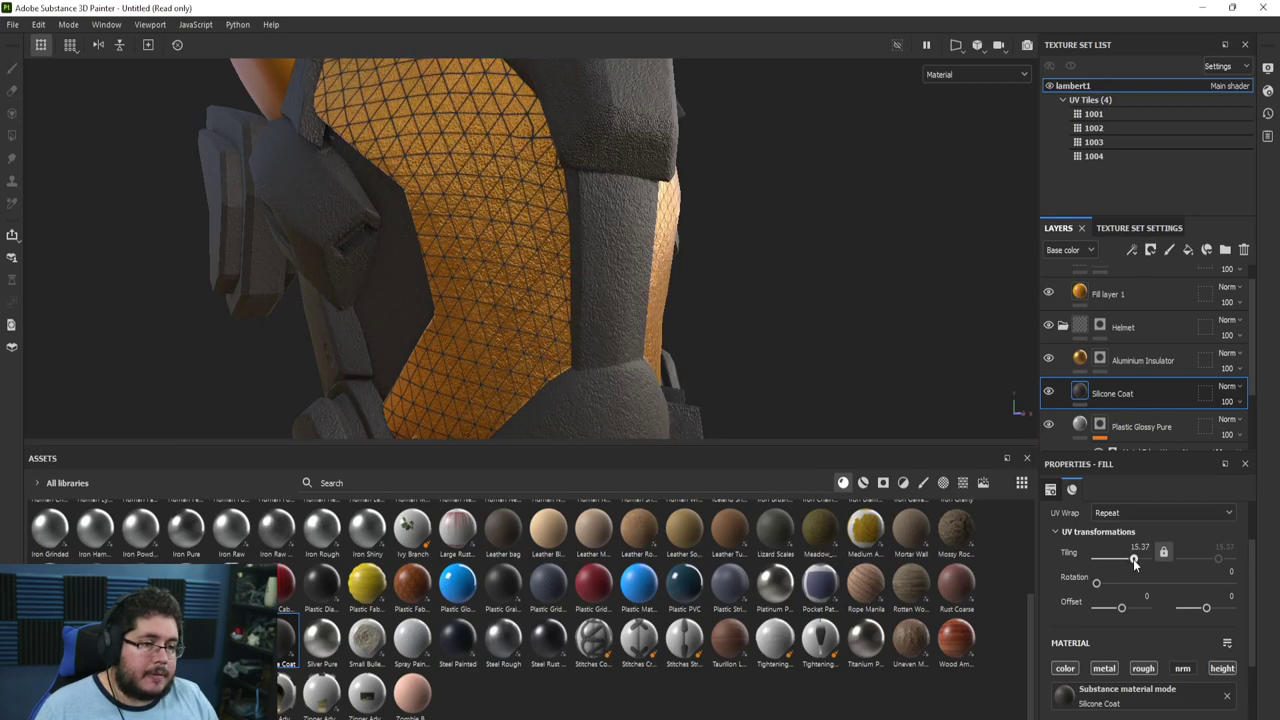
{"action": "scroll", "coordinate": [664, 298], "scroll_direction": "up", "scroll_amount": 5}
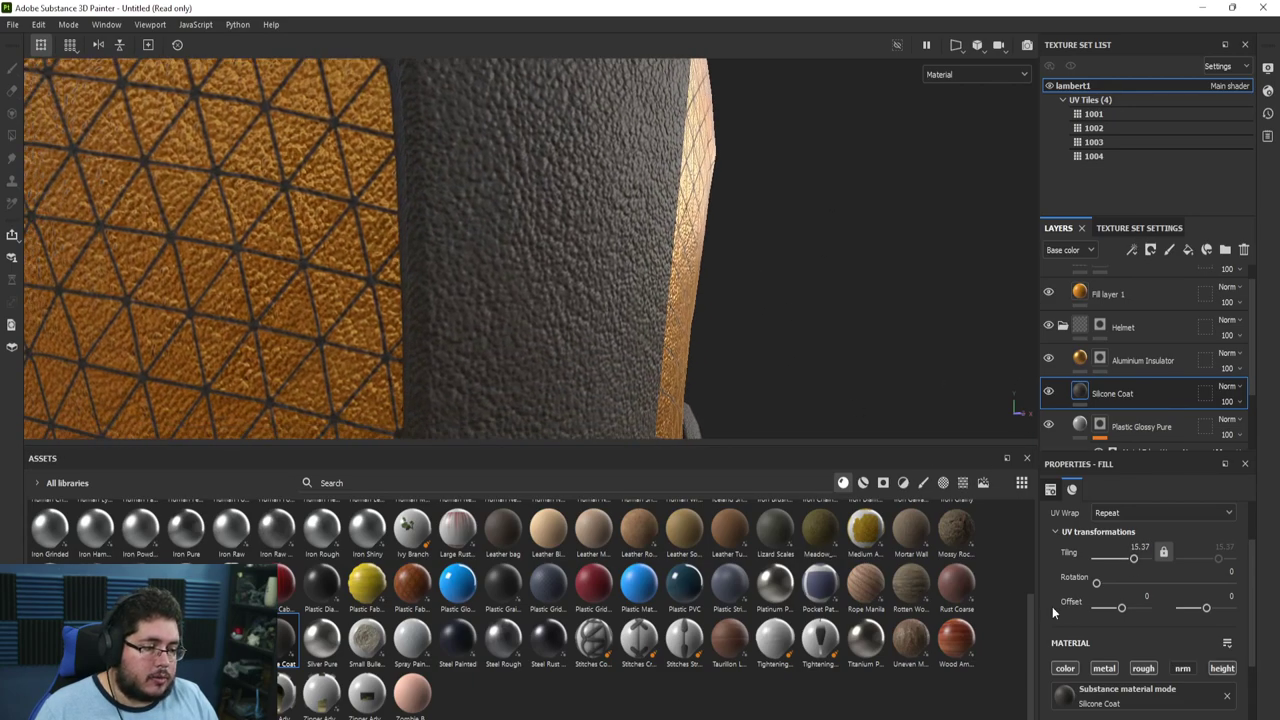
Lower the Silicone Coat layer's opacity in the Height channel to 13
{"action": "scroll", "coordinate": [616, 262], "scroll_direction": "down", "scroll_amount": 5}
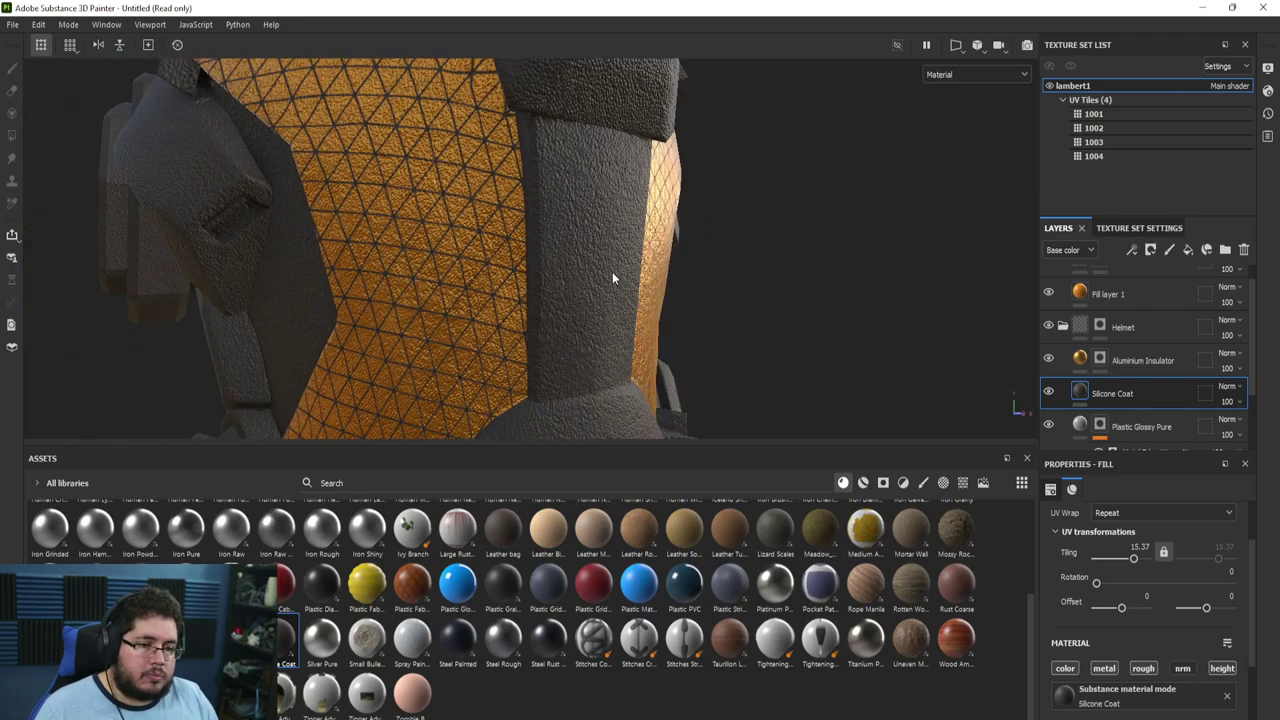
{"action": "middle_click_drag", "start_coordinate": [856, 400], "coordinate": [864, 330], "text": "alt"}
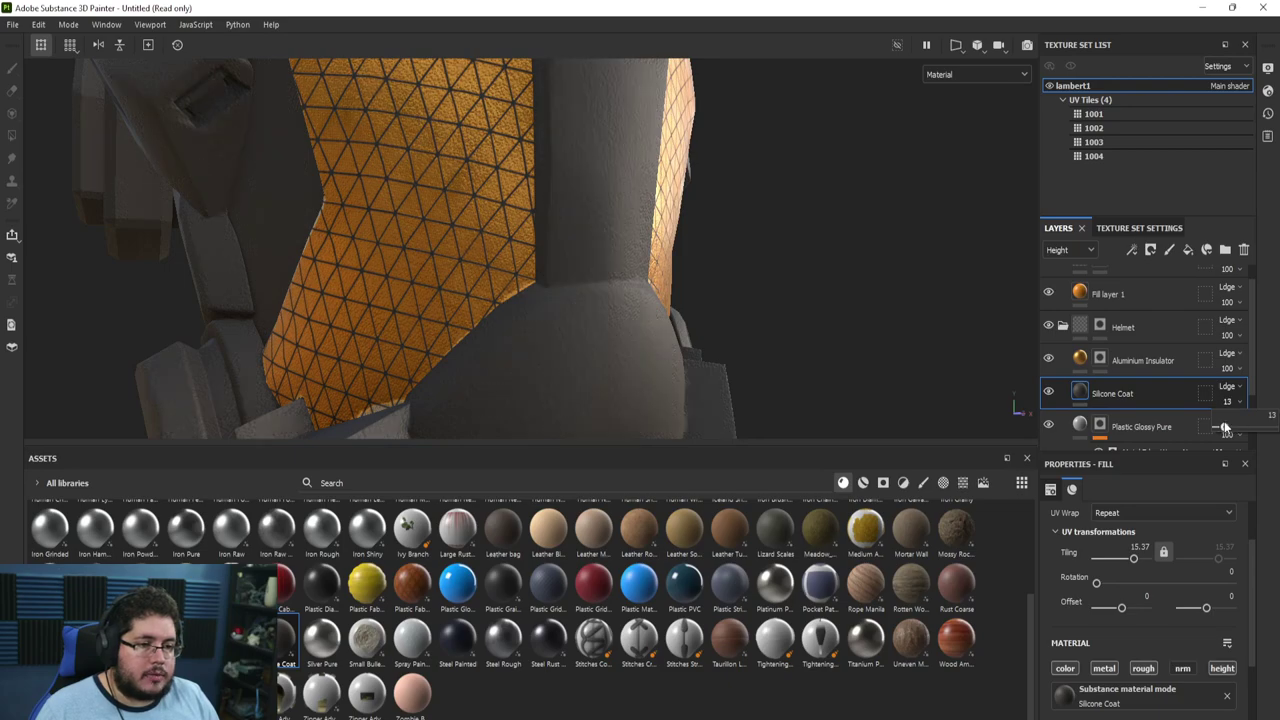
{"action": "left_click_drag", "start_coordinate": [960, 390], "coordinate": [760, 300], "text": "alt"}
Add a black mask to the Silicone Coat layer and activate Polygon Fill
{"action": "right_click", "coordinate": [1133, 390]}
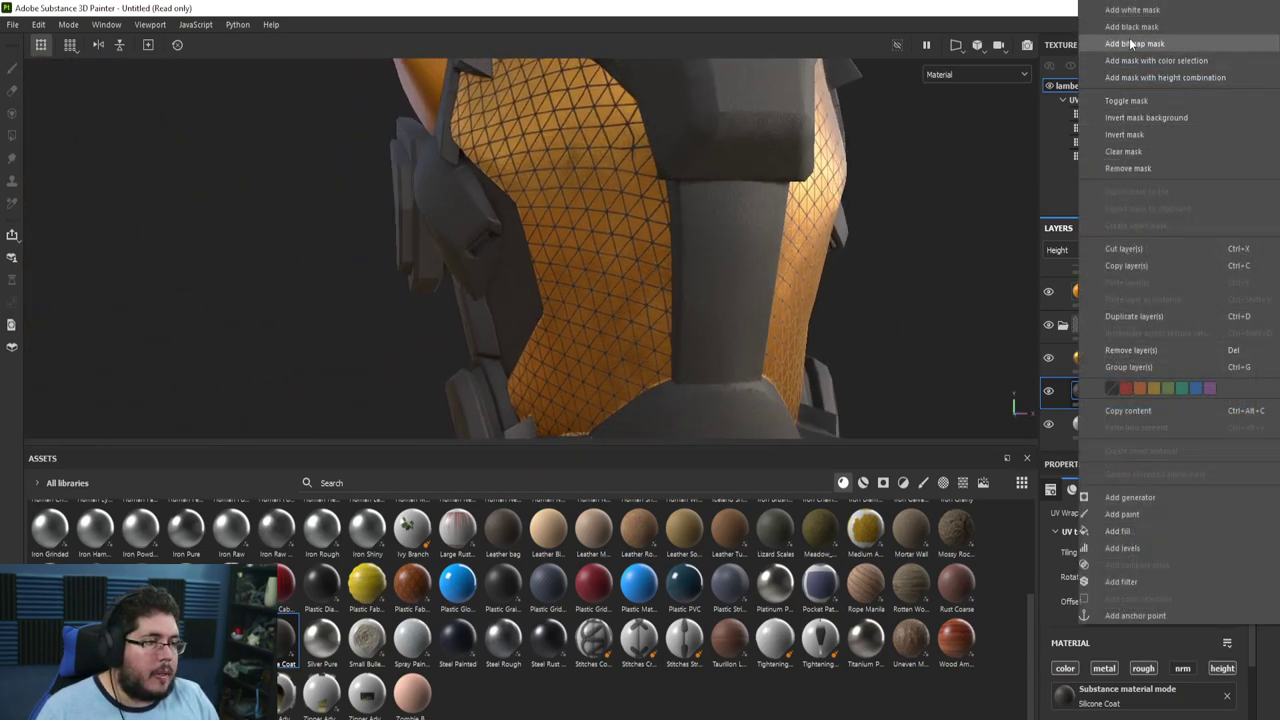
{"action": "left_click", "coordinate": [1131, 44]}
{"action": "key", "text": "4"}
Fill the faces of the central strip between the two visor halves in the Silicone Coat mask
{"action": "left_click_drag", "start_coordinate": [736, 292], "coordinate": [594, 165], "text": "alt"}
{"action": "left_click", "coordinate": [596, 187]}
{"action": "left_click", "coordinate": [613, 250]}
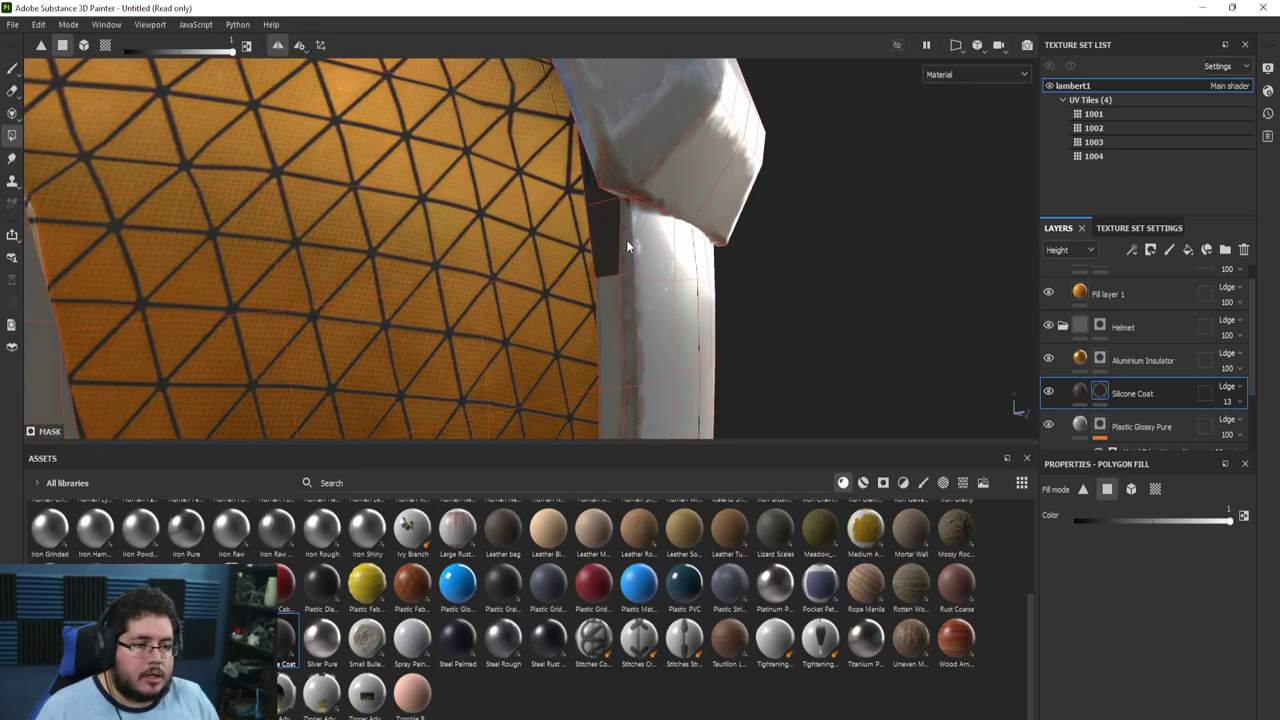
{"action": "left_click_drag", "start_coordinate": [668, 260], "coordinate": [640, 270], "text": "alt"}
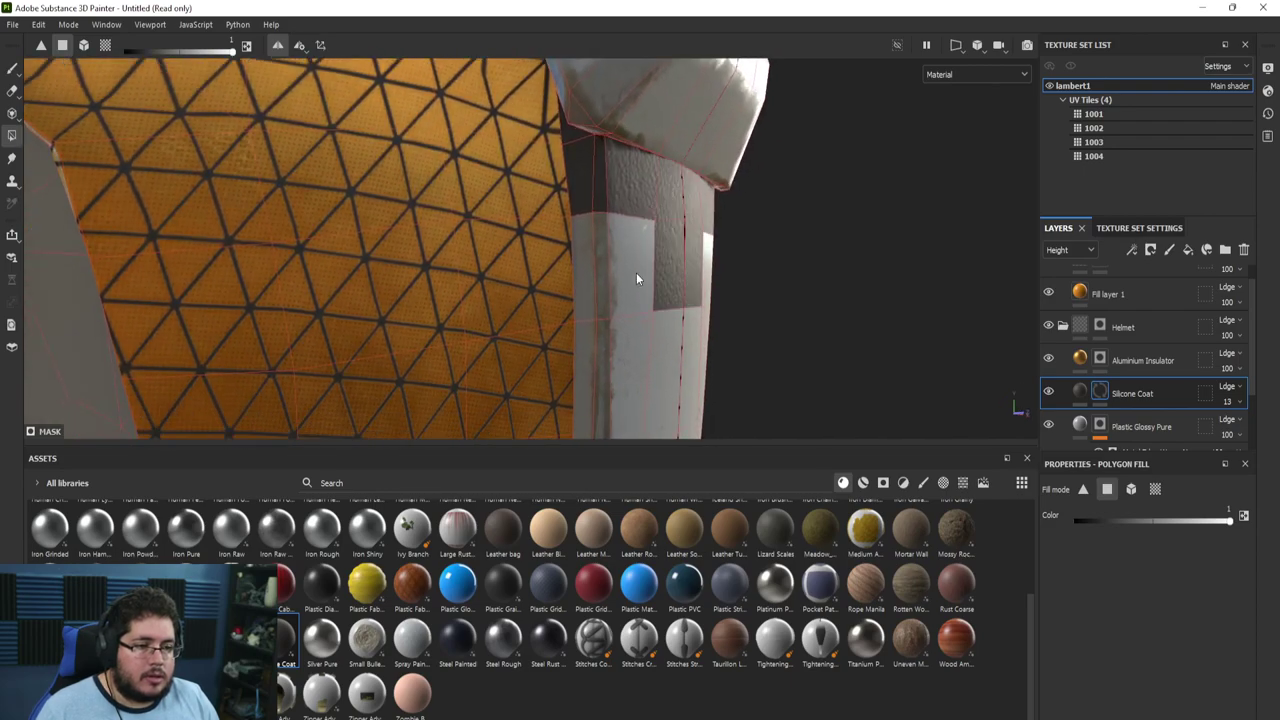
{"action": "left_click_drag", "start_coordinate": [632, 324], "coordinate": [597, 242], "text": "alt"}
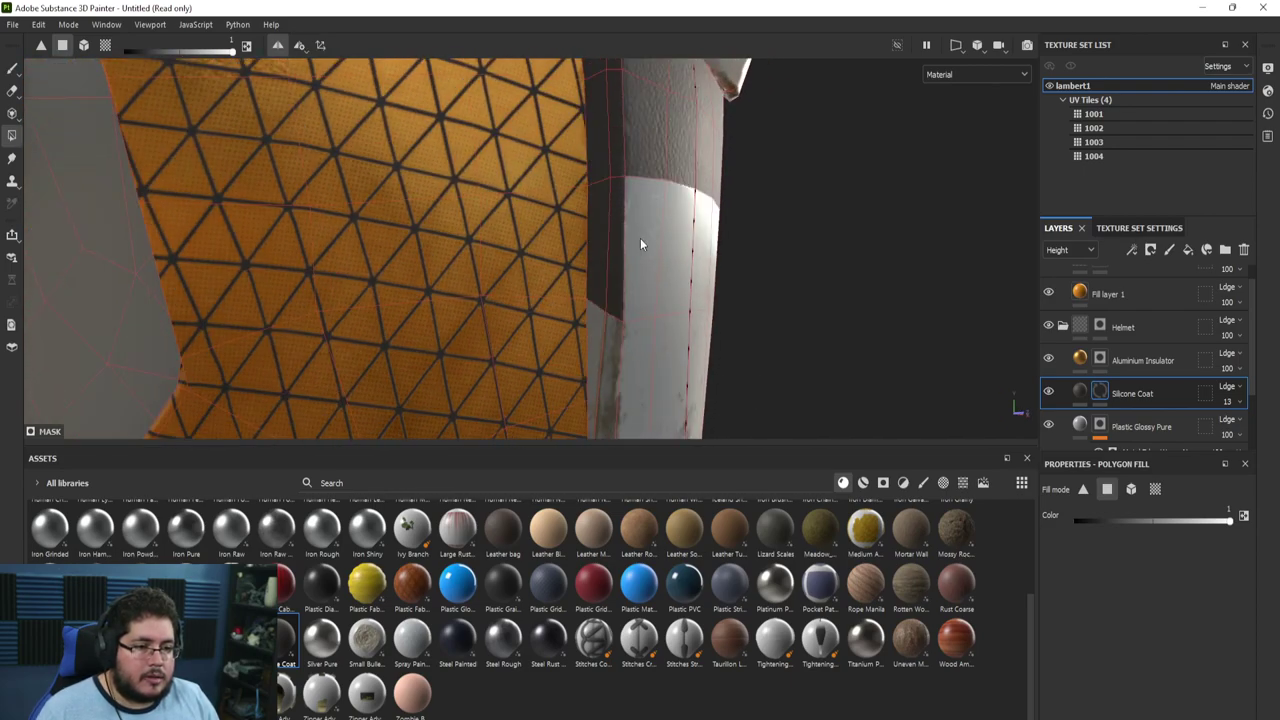
{"action": "left_click_drag", "start_coordinate": [668, 296], "coordinate": [654, 243], "text": "alt"}
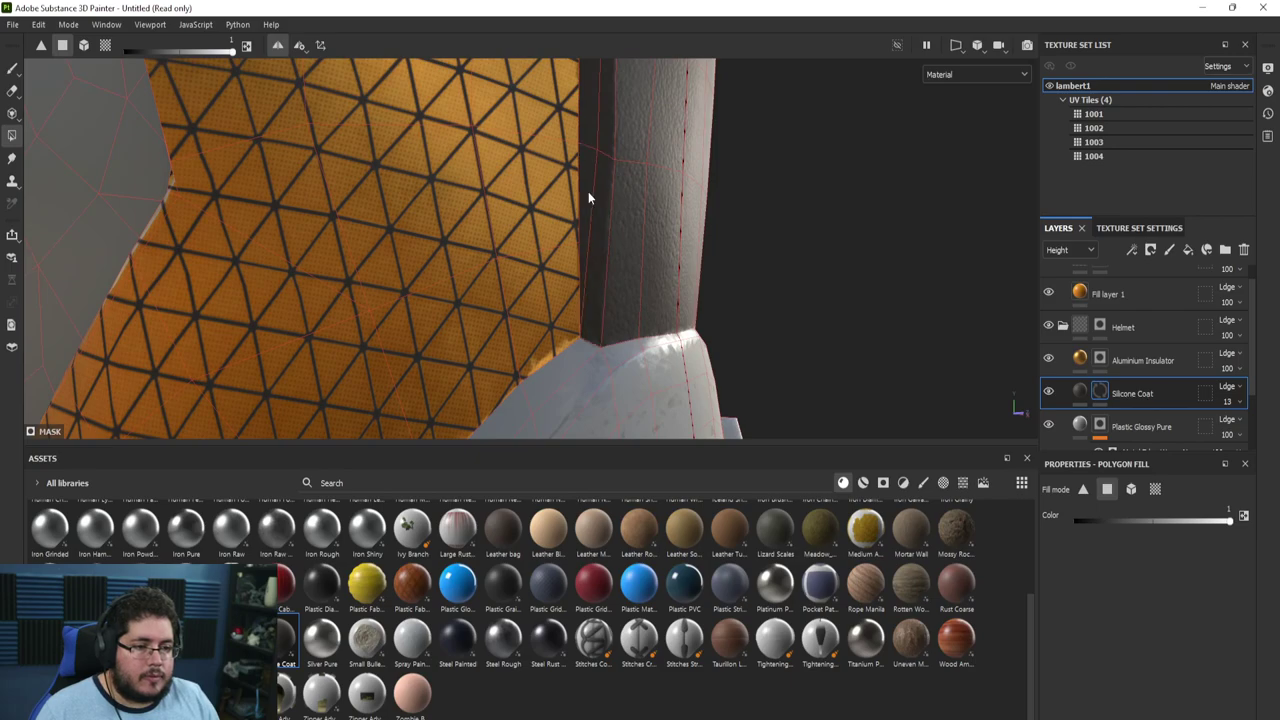
{"action": "left_click_drag", "start_coordinate": [586, 194], "coordinate": [553, 281], "text": "alt"}
Fill the faces of the chin guard, including its lower rim, in the Silicone Coat mask
{"action": "right_click_drag", "start_coordinate": [553, 281], "coordinate": [391, 177], "text": "alt"}
{"action": "left_click_drag", "start_coordinate": [690, 235], "coordinate": [606, 249], "text": "alt"}
{"action": "middle_click_drag", "start_coordinate": [606, 249], "coordinate": [563, 200], "text": "alt"}
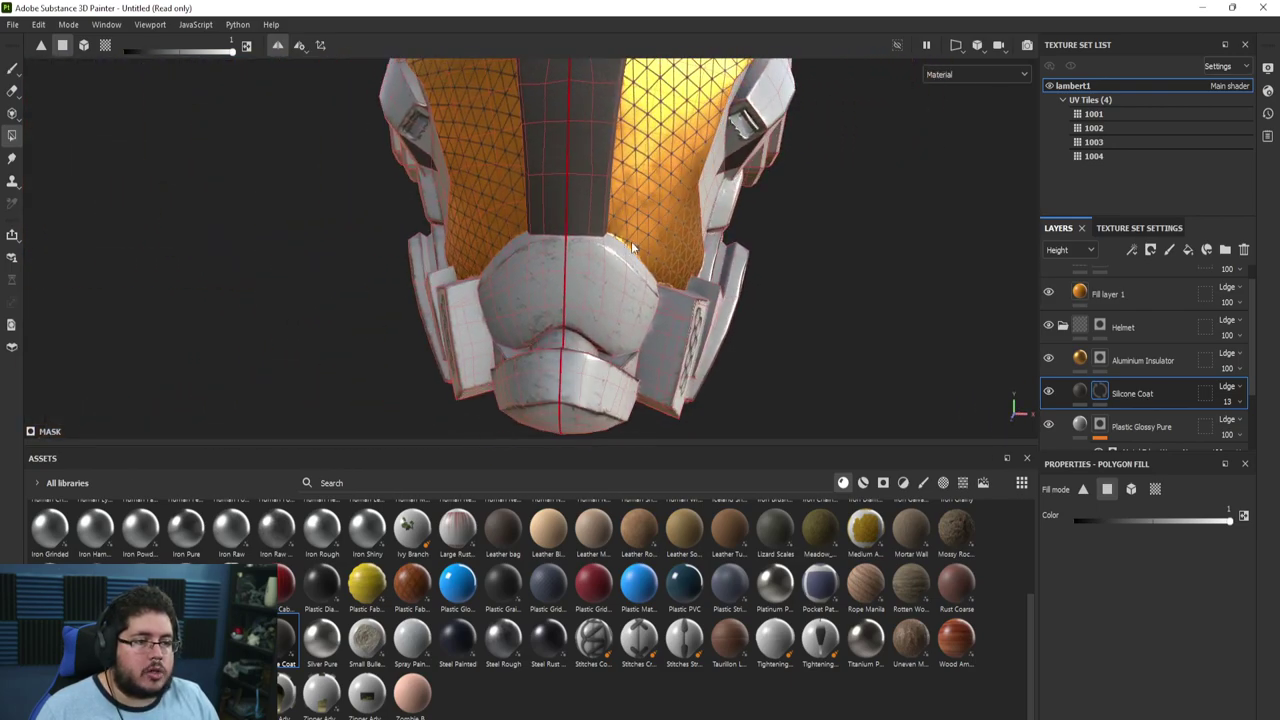
{"action": "left_click_drag", "start_coordinate": [563, 230], "coordinate": [515, 212], "text": "alt"}
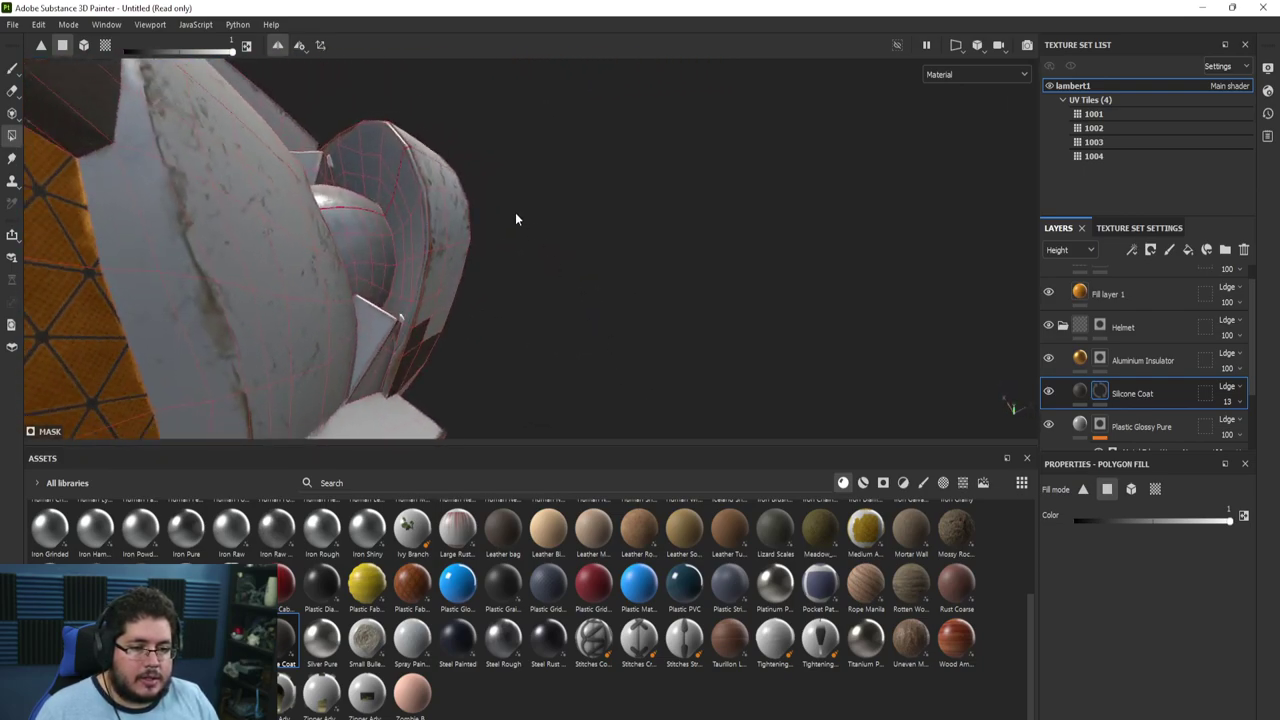
{"action": "left_click_drag", "start_coordinate": [412, 270], "coordinate": [365, 270]}
{"action": "left_click_drag", "start_coordinate": [382, 326], "coordinate": [556, 214], "text": "alt"}
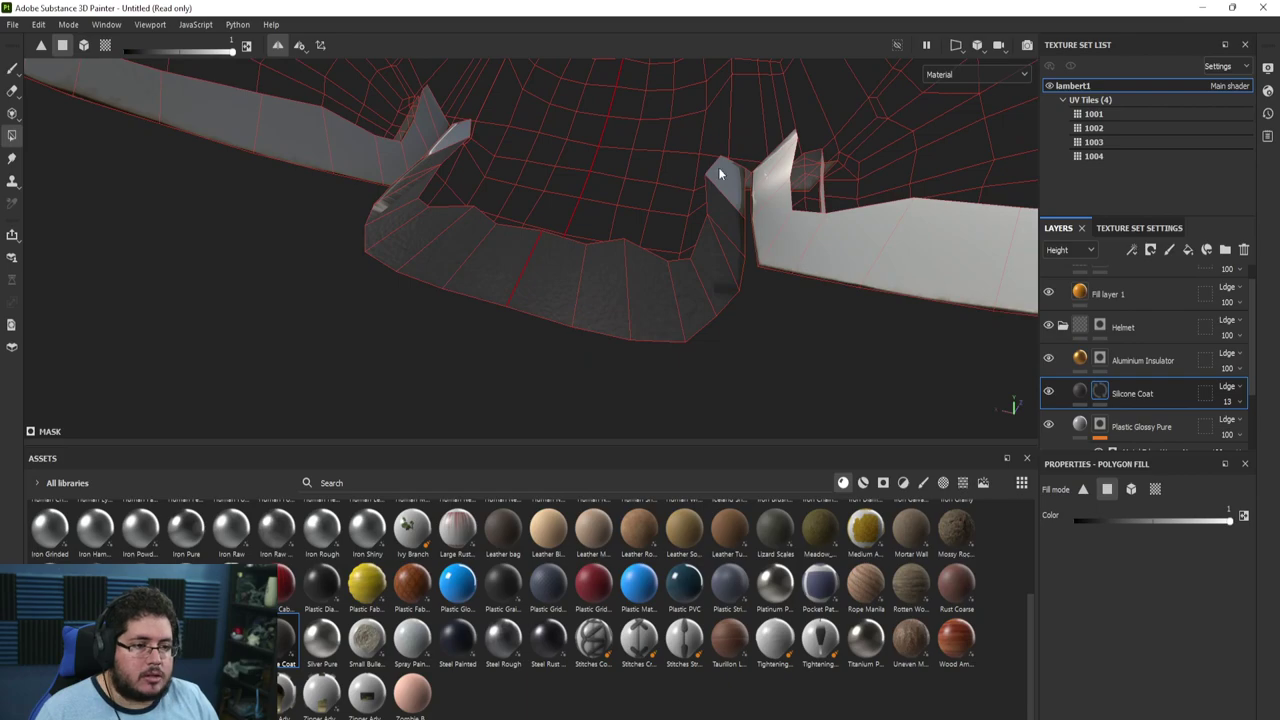
{"action": "left_click_drag", "start_coordinate": [719, 174], "coordinate": [717, 312], "text": "alt"}
{"action": "left_click_drag", "start_coordinate": [671, 270], "coordinate": [599, 262], "text": "alt"}
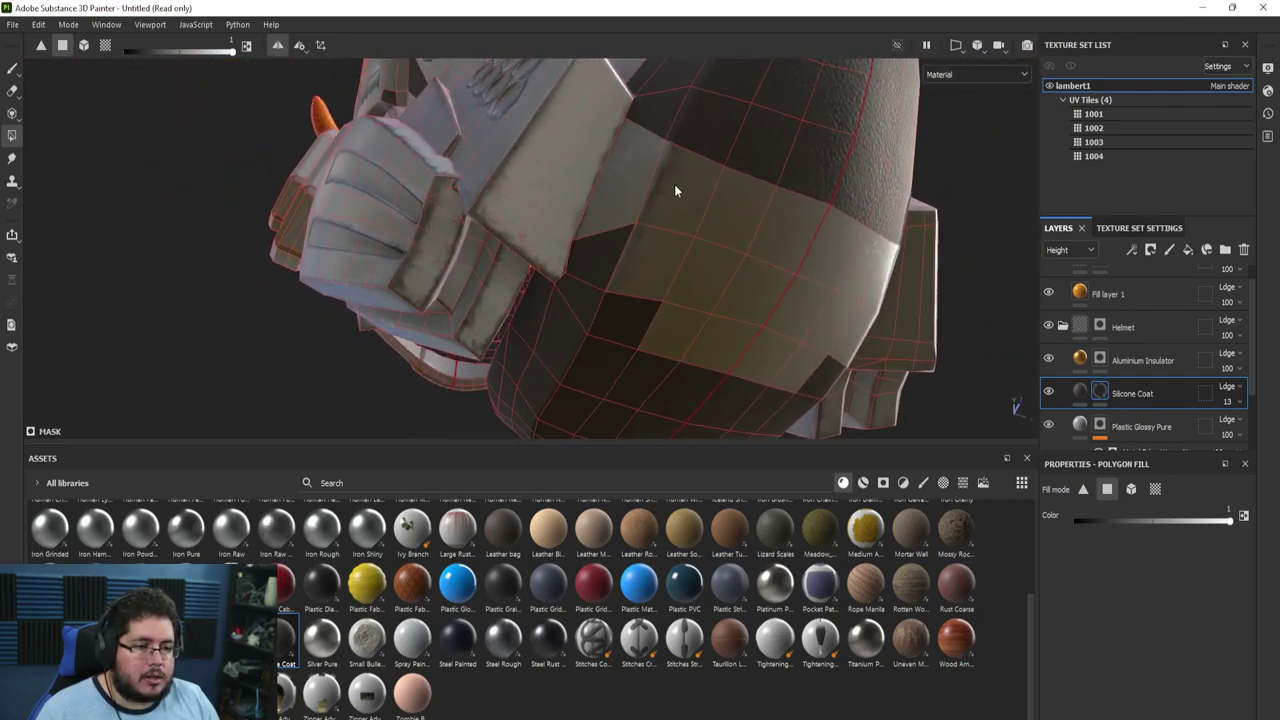
{"action": "left_click_drag", "start_coordinate": [726, 341], "coordinate": [765, 226]}
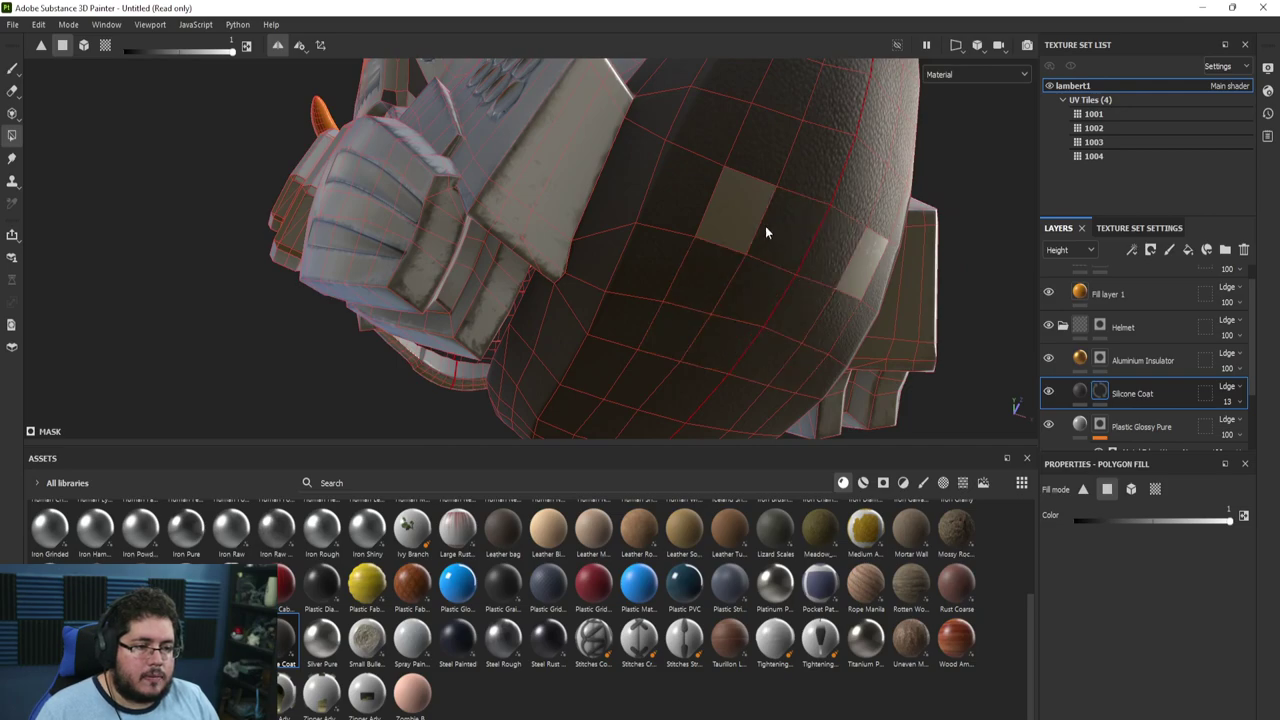
Fill the remaining faces of the chin guard and its inner side in the Silicone Coat mask
{"action": "right_click_drag", "start_coordinate": [858, 274], "coordinate": [291, 163], "text": "alt"}
{"action": "left_click_drag", "start_coordinate": [291, 163], "coordinate": [334, 163], "text": "alt"}
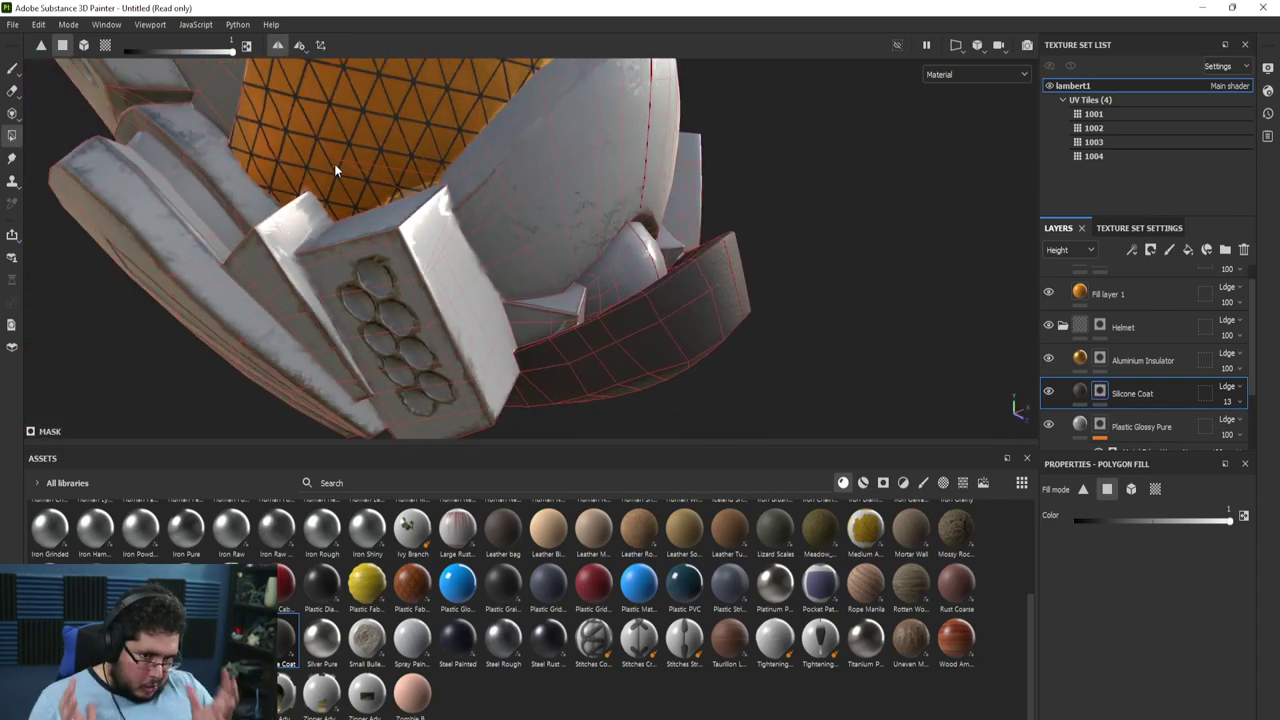
{"action": "left_click_drag", "start_coordinate": [334, 163], "coordinate": [433, 174], "text": "alt"}
{"action": "left_click_drag", "start_coordinate": [587, 224], "coordinate": [366, 170], "text": "alt"}
{"action": "left_click_drag", "start_coordinate": [272, 238], "coordinate": [390, 263], "text": "alt"}
{"action": "left_click_drag", "start_coordinate": [253, 272], "coordinate": [125, 355]}
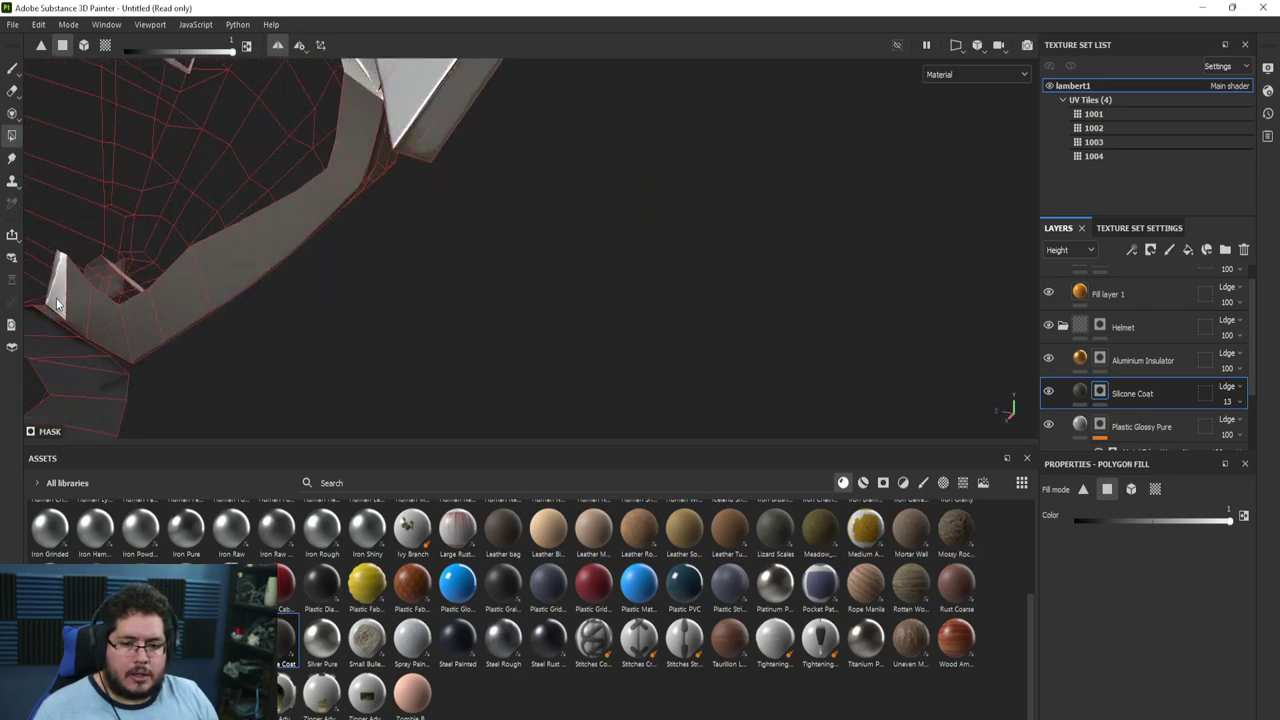
{"action": "left_click_drag", "start_coordinate": [57, 305], "coordinate": [326, 197], "text": "alt"}
{"action": "left_click_drag", "start_coordinate": [274, 249], "coordinate": [271, 314], "text": "alt"}
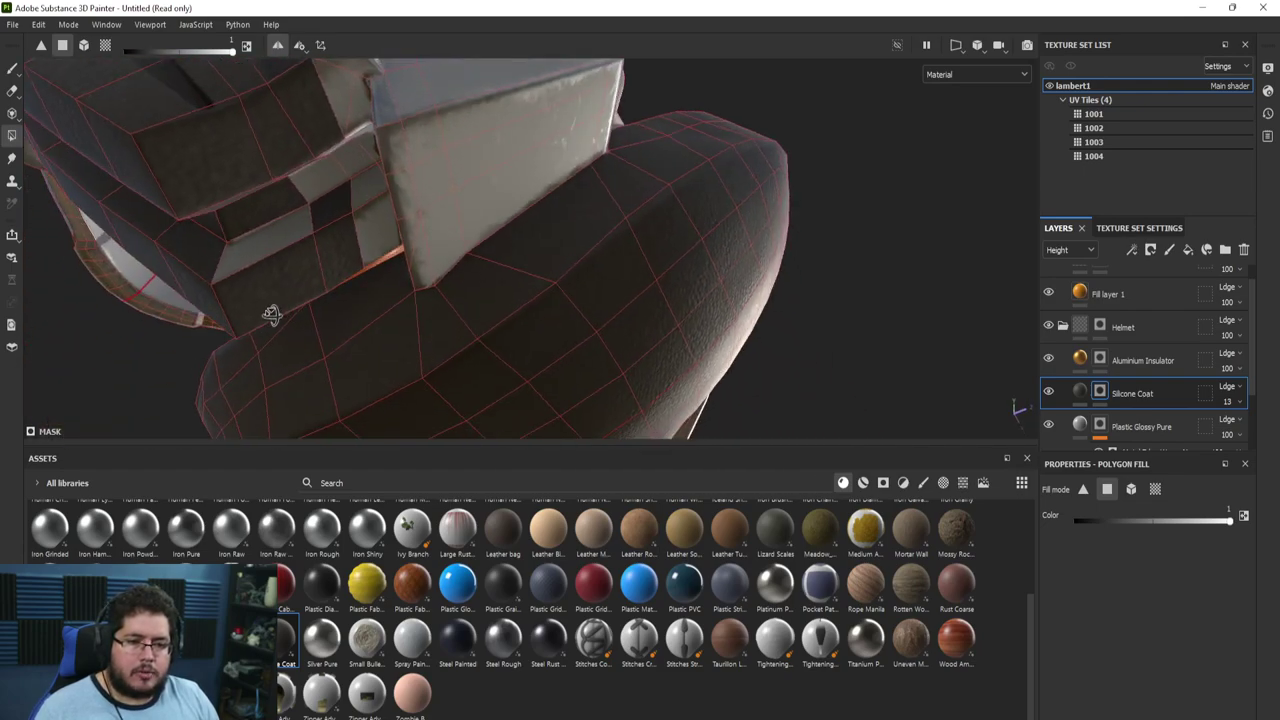
Fill the ridges and grooves of the side jaw guards beside the perforated block in the Silicone Coat mask
{"action": "left_click_drag", "start_coordinate": [357, 189], "coordinate": [400, 185], "text": "alt"}
{"action": "left_click_drag", "start_coordinate": [521, 116], "coordinate": [456, 266], "text": "alt"}
{"action": "middle_click_drag", "start_coordinate": [457, 266], "coordinate": [515, 292], "text": "alt"}
{"action": "right_click_drag", "start_coordinate": [515, 292], "coordinate": [508, 295], "text": "alt"}
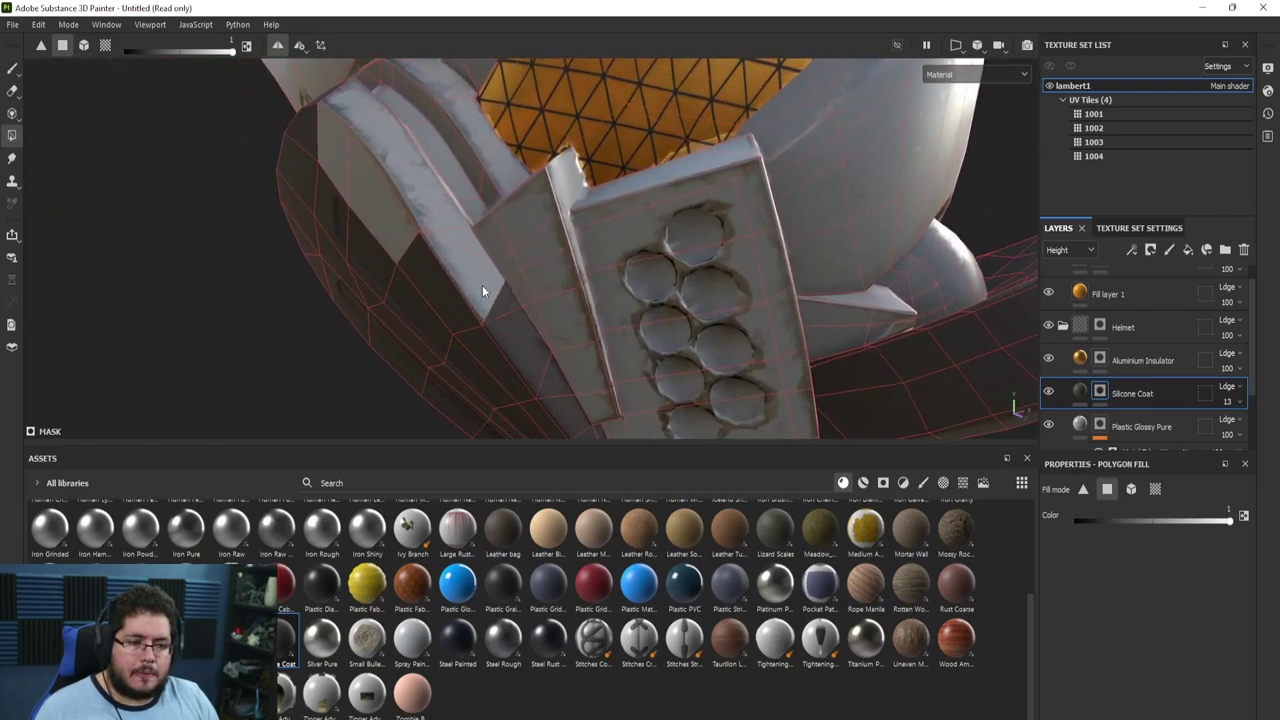
{"action": "left_click_drag", "start_coordinate": [436, 248], "coordinate": [510, 301], "text": "alt"}
{"action": "middle_click_drag", "start_coordinate": [510, 301], "coordinate": [535, 375], "text": "alt"}
{"action": "right_click_drag", "start_coordinate": [535, 375], "coordinate": [504, 372], "text": "alt"}
{"action": "left_click_drag", "start_coordinate": [495, 307], "coordinate": [507, 231], "text": "alt"}
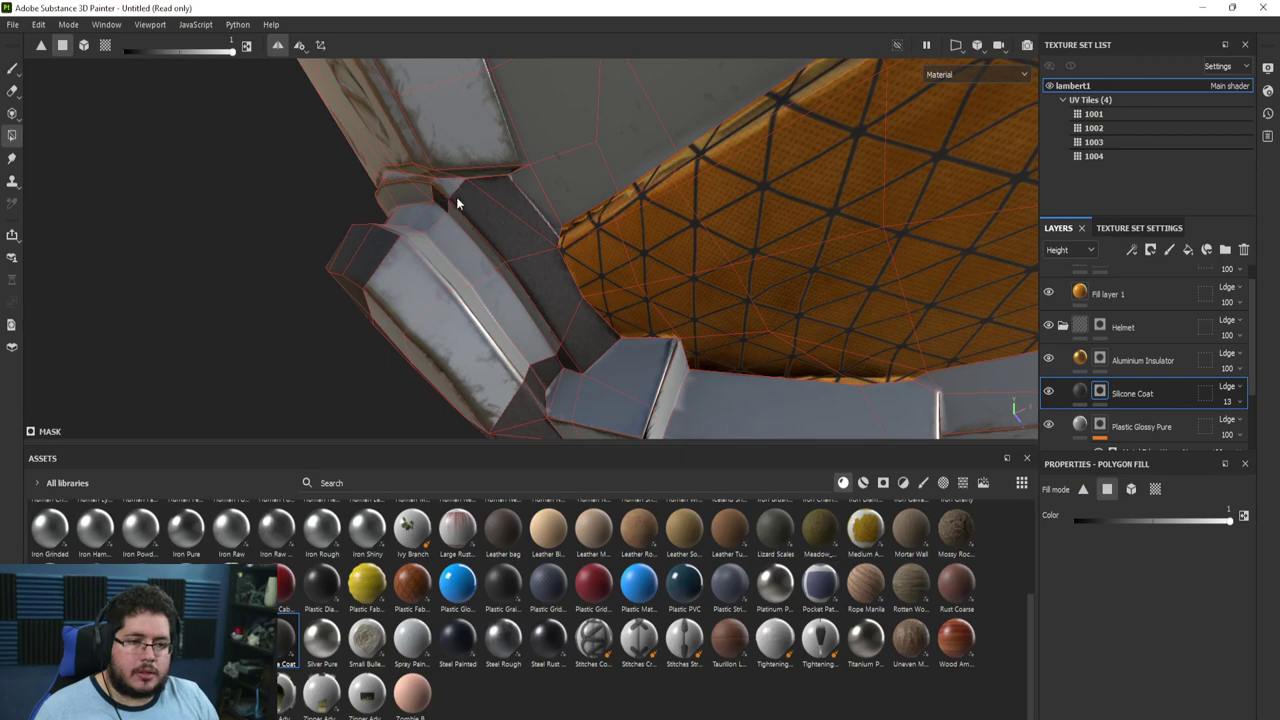
{"action": "left_click_drag", "start_coordinate": [528, 312], "coordinate": [500, 368], "text": "alt"}
{"action": "left_click_drag", "start_coordinate": [443, 300], "coordinate": [443, 218], "text": "alt"}
Fill the lower corner, lower edge and horn-side faces of the temple panel in the Silicone Coat mask
{"action": "right_click_drag", "start_coordinate": [443, 218], "coordinate": [712, 332], "text": "alt"}
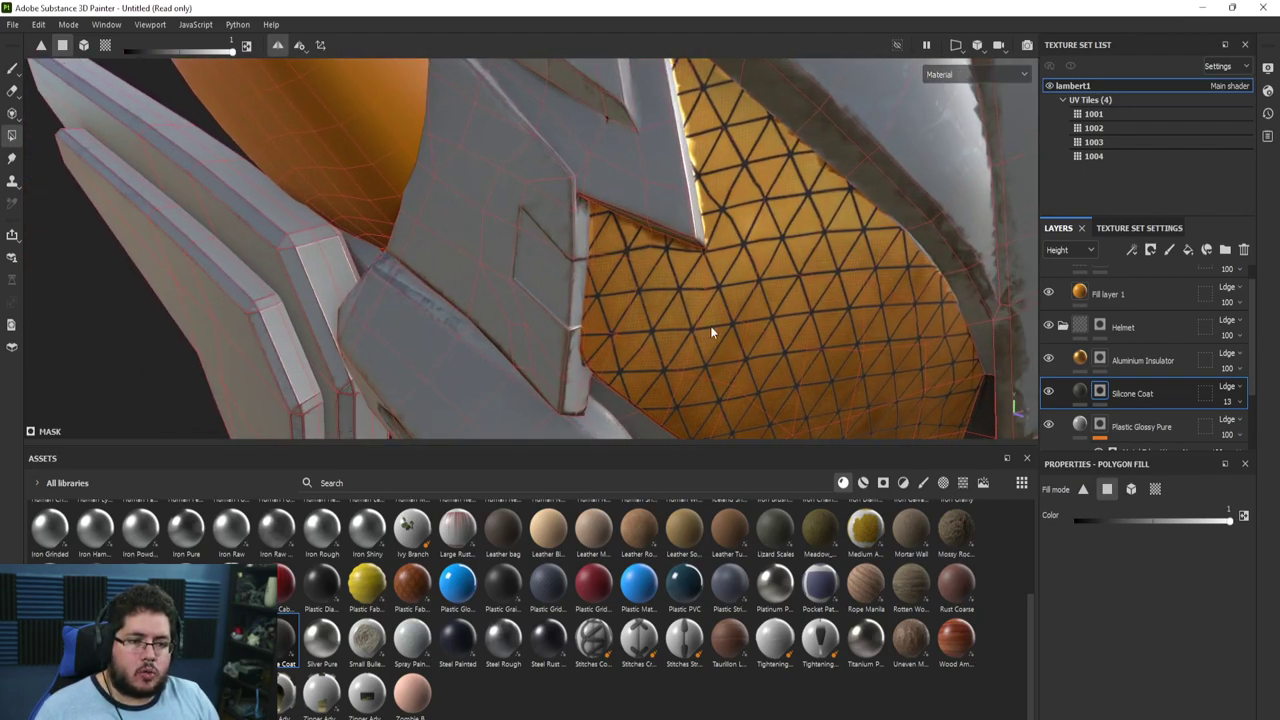
{"action": "left_click_drag", "start_coordinate": [710, 332], "coordinate": [481, 246], "text": "alt"}
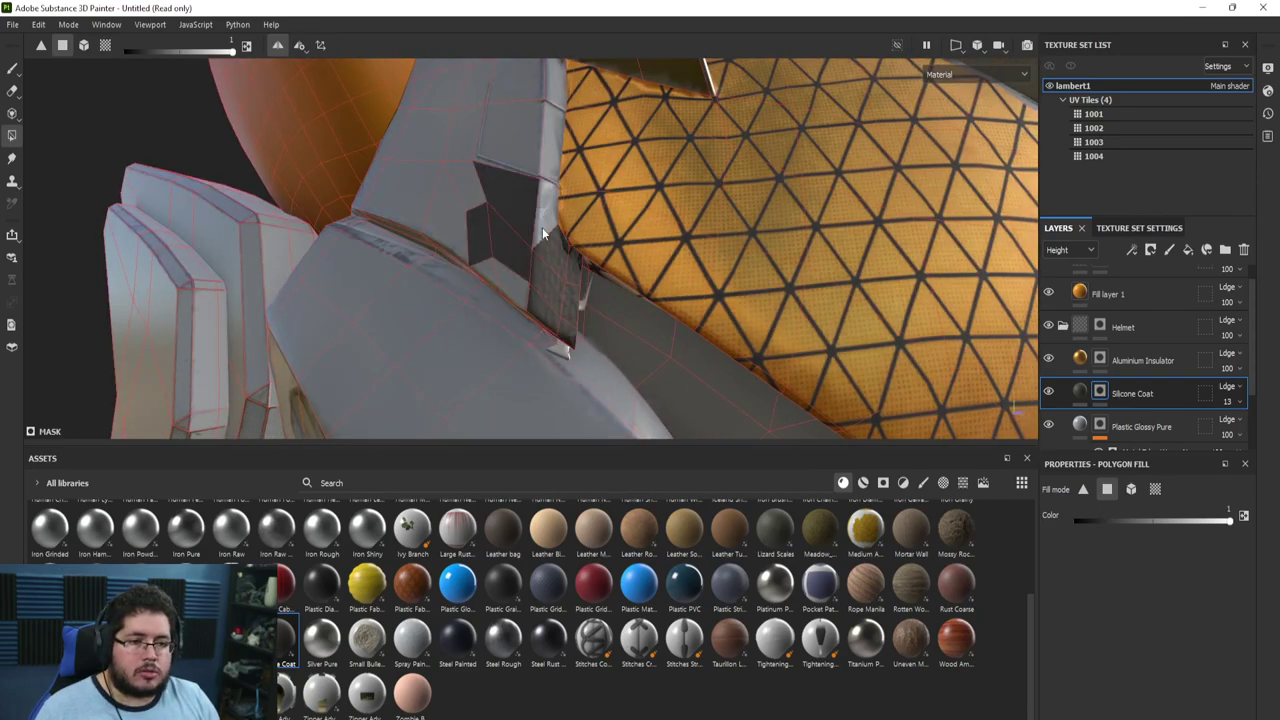
{"action": "left_click_drag", "start_coordinate": [460, 187], "coordinate": [548, 218], "text": "alt"}
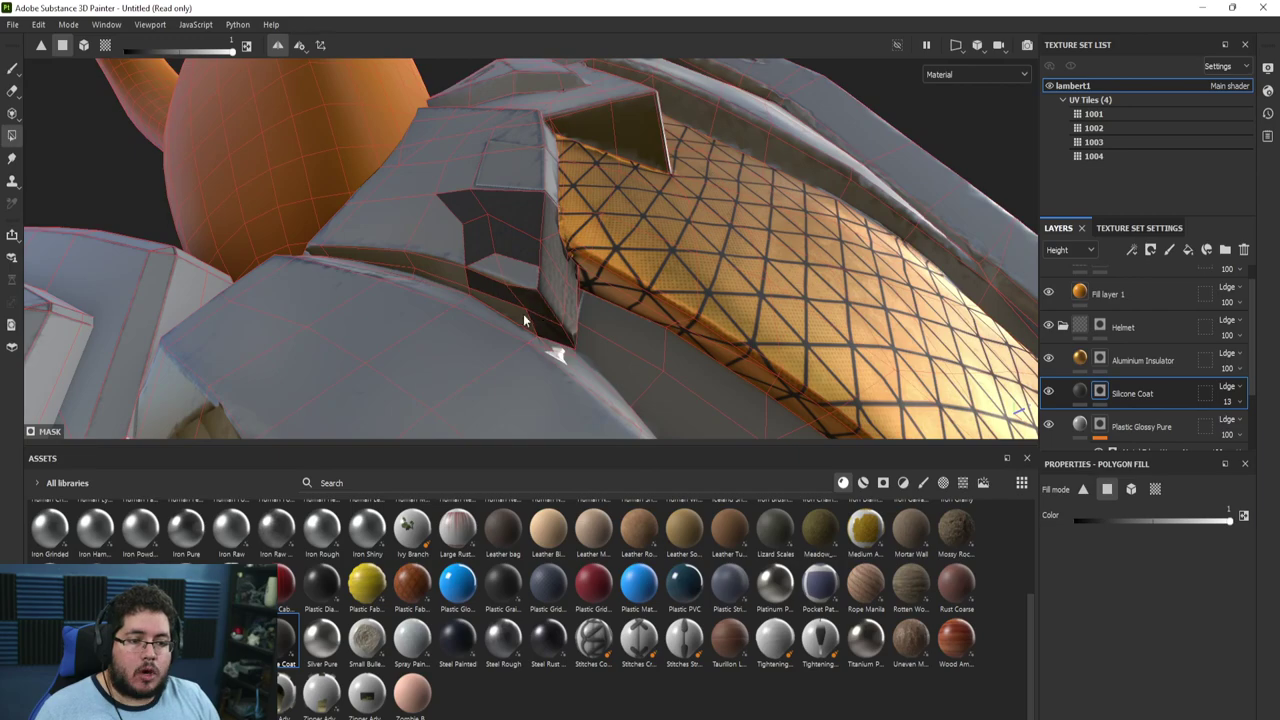
{"action": "left_click_drag", "start_coordinate": [423, 276], "coordinate": [559, 300], "text": "alt"}
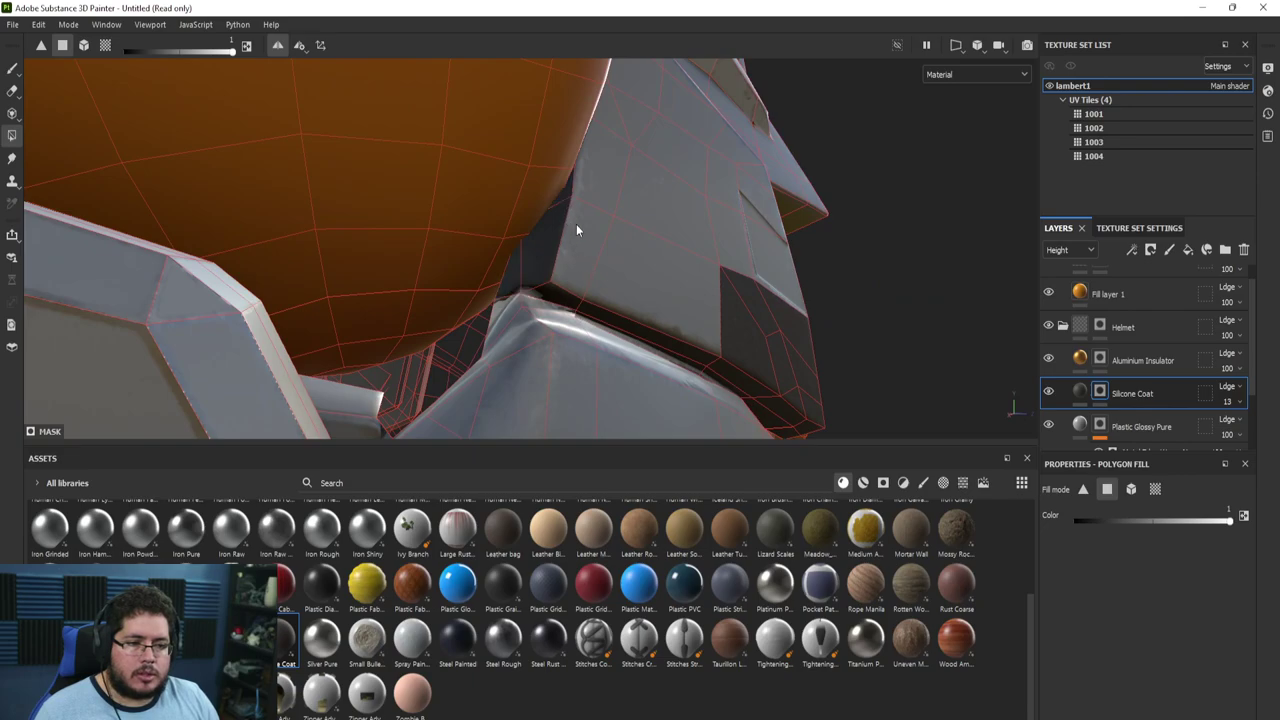
{"action": "left_click_drag", "start_coordinate": [591, 218], "coordinate": [586, 279], "text": "alt"}
{"action": "left_click_drag", "start_coordinate": [527, 333], "coordinate": [462, 271], "text": "alt"}
{"action": "left_click_drag", "start_coordinate": [427, 232], "coordinate": [486, 234], "text": "alt"}
Fill the rest of the temple panel, including its recessed faces and visor-side edge, in the Silicone Coat mask
{"action": "key", "text": "x"}
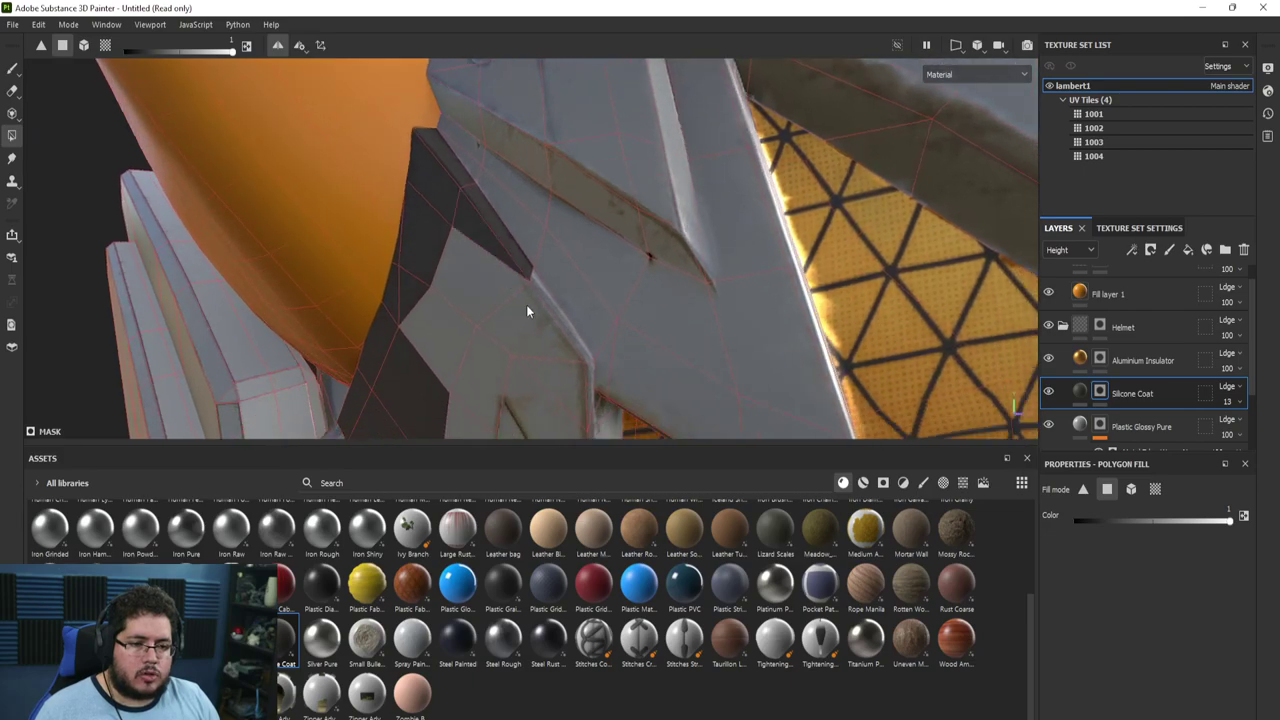
{"action": "left_click_drag", "start_coordinate": [527, 311], "coordinate": [436, 238], "text": "alt"}
{"action": "left_click_drag", "start_coordinate": [455, 280], "coordinate": [457, 275], "text": "alt"}
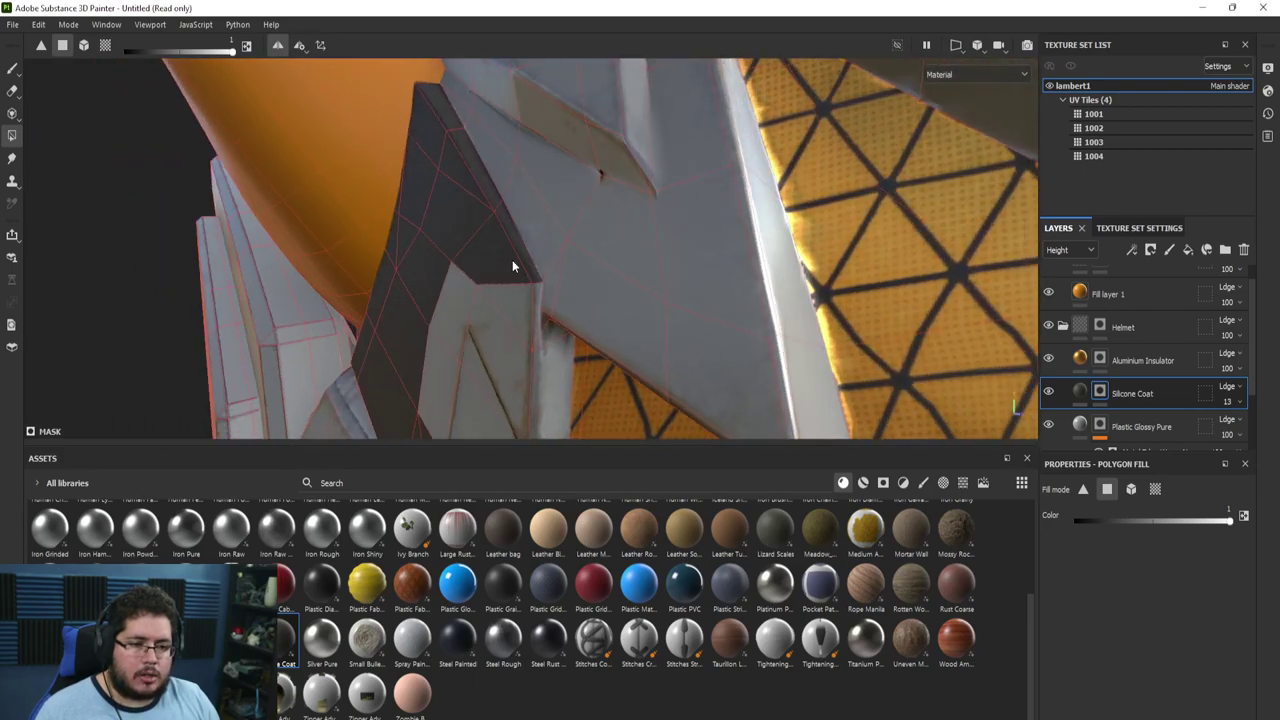
{"action": "left_click_drag", "start_coordinate": [547, 342], "coordinate": [487, 221], "text": "alt"}
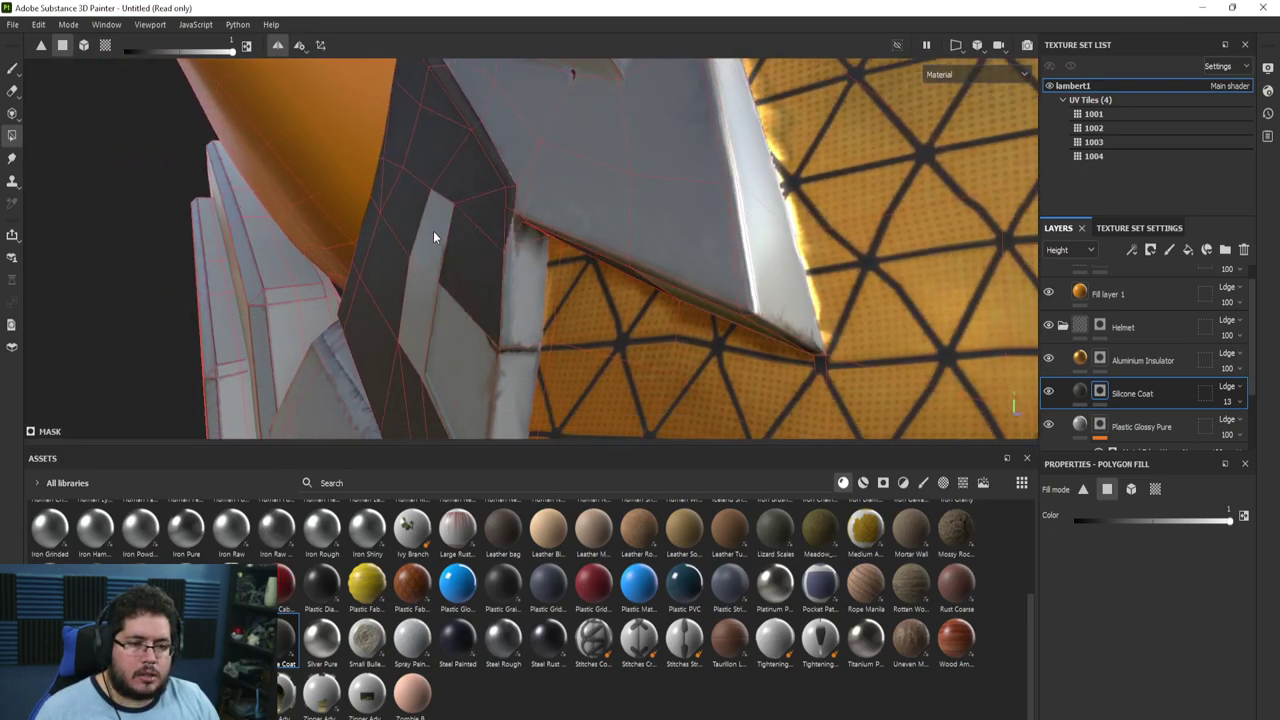
{"action": "left_click_drag", "start_coordinate": [469, 364], "coordinate": [406, 246], "text": "alt"}
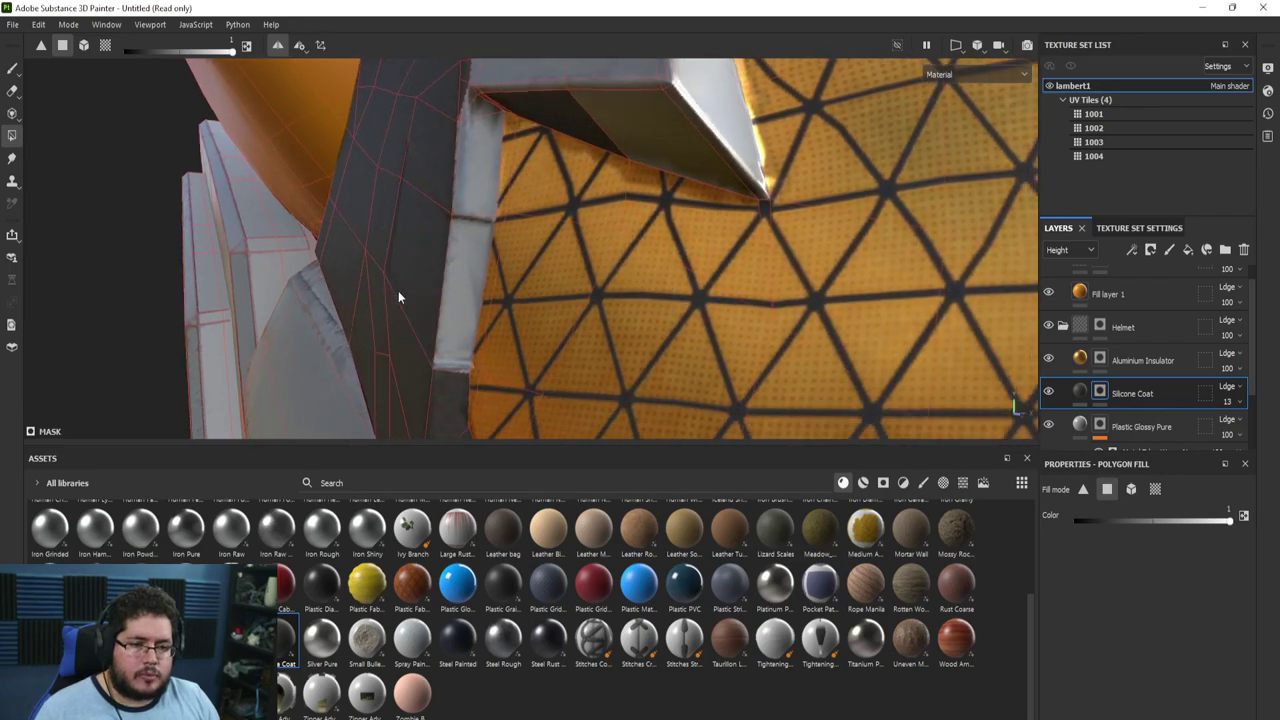
{"action": "left_click_drag", "start_coordinate": [398, 297], "coordinate": [453, 296], "text": "alt"}
{"action": "mouse_move", "coordinate": [468, 185]}
{"action": "left_mouse_down", "text": "alt"}
{"action": "mouse_move", "coordinate": [469, 237]}
{"action": "mouse_move", "coordinate": [448, 177]}
{"action": "mouse_move", "coordinate": [450, 200]}
{"action": "mouse_move", "coordinate": [464, 198]}
{"action": "left_mouse_up", "text": "alt"}
{"action": "left_click", "coordinate": [461, 189]}
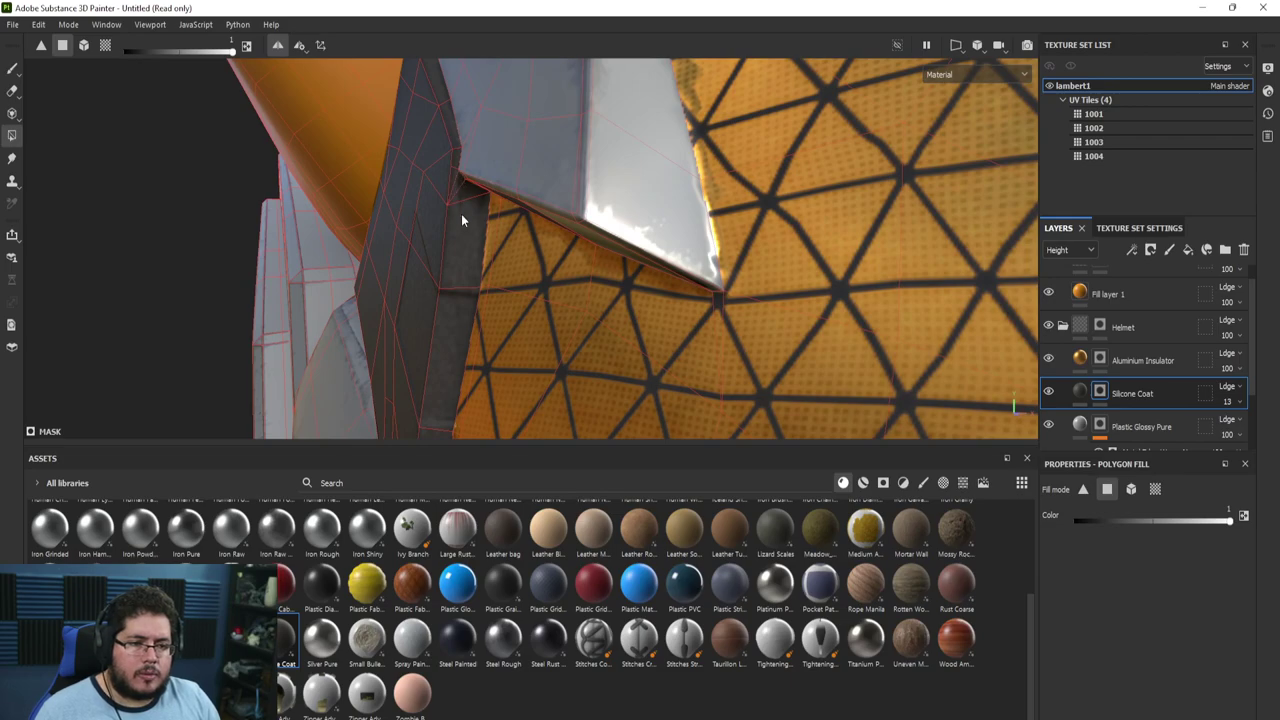
Switch to the Paint tool to hide the wireframe and examine the masked helmet from the side, front and top
{"action": "left_click", "coordinate": [12, 69]}
{"action": "mouse_move", "coordinate": [94, 94]}
{"action": "right_mouse_down", "text": "alt"}
{"action": "mouse_move", "coordinate": [130, 75]}
{"action": "mouse_move", "coordinate": [494, 117]}
{"action": "mouse_move", "coordinate": [611, 171]}
{"action": "right_mouse_up", "text": "alt"}
{"action": "left_click_drag", "start_coordinate": [611, 171], "coordinate": [690, 203], "text": "alt"}
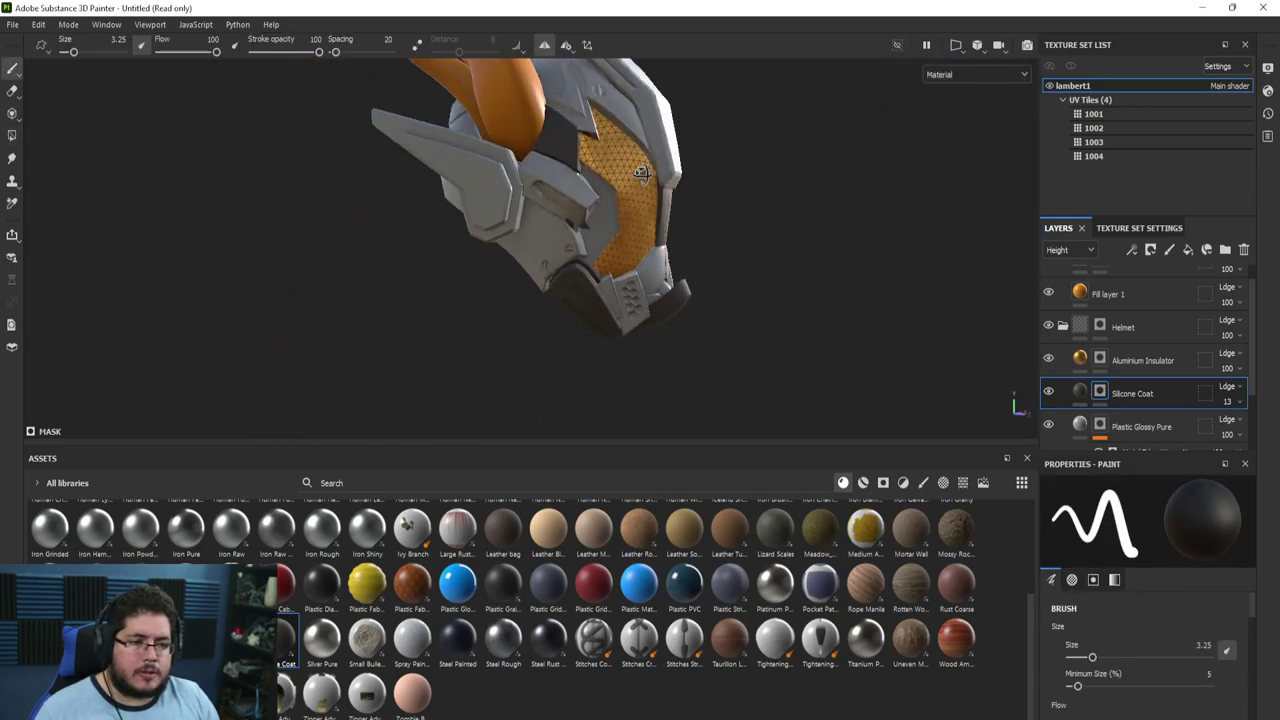
{"action": "right_click_drag", "start_coordinate": [690, 205], "coordinate": [756, 209], "text": "shift"}
{"action": "left_click_drag", "start_coordinate": [755, 209], "coordinate": [560, 197], "text": "alt"}
{"action": "middle_click_drag", "start_coordinate": [560, 196], "coordinate": [486, 243], "text": "alt"}
{"action": "right_click_drag", "start_coordinate": [486, 243], "coordinate": [689, 260], "text": "alt"}
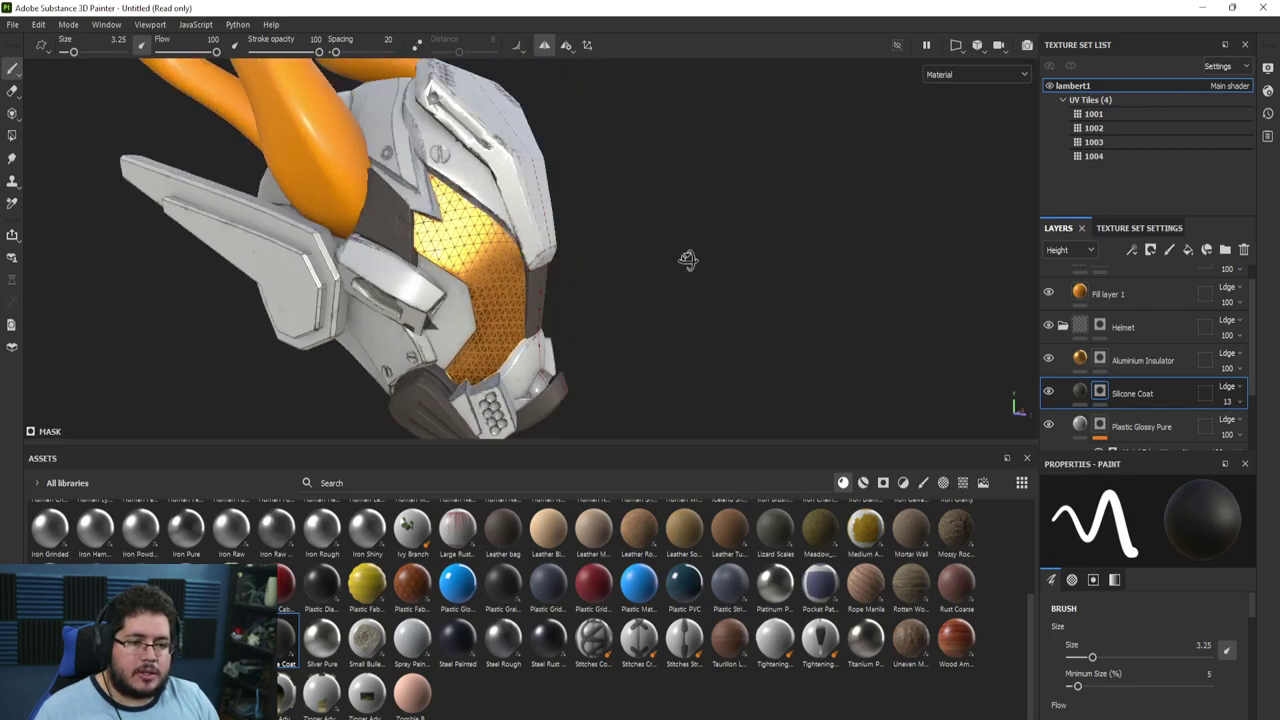
{"action": "left_click_drag", "start_coordinate": [689, 260], "coordinate": [618, 277], "text": "alt"}
{"action": "middle_click_drag", "start_coordinate": [556, 180], "coordinate": [543, 194], "text": "alt"}
{"action": "left_click_drag", "start_coordinate": [543, 194], "coordinate": [521, 202], "text": "alt"}
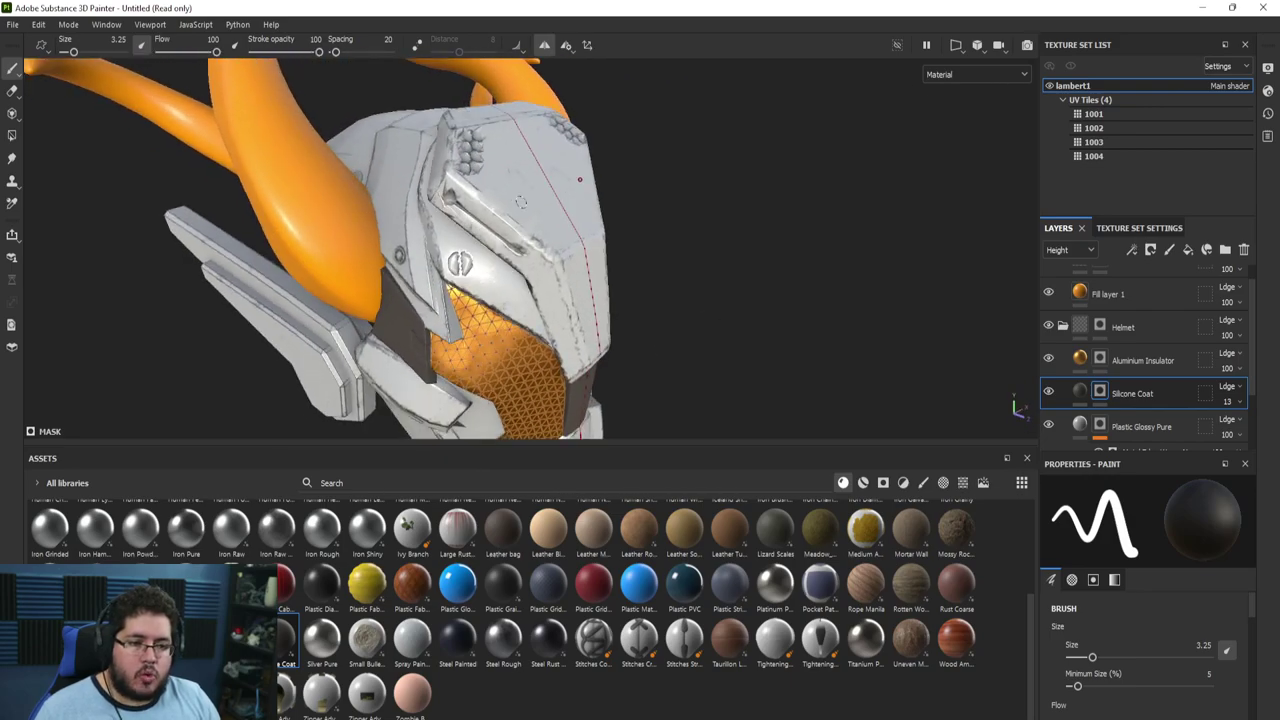
{"action": "middle_click_drag", "start_coordinate": [505, 184], "coordinate": [481, 243], "text": "alt"}
Reactivate Polygon Fill and fill the upper rear faces of the forehead crest in the Silicone Coat mask
{"action": "key", "text": "4"}
{"action": "right_click_drag", "start_coordinate": [479, 233], "coordinate": [664, 190], "text": "alt"}
{"action": "left_click_drag", "start_coordinate": [490, 222], "coordinate": [574, 140], "text": "alt"}
{"action": "key", "text": "x"}
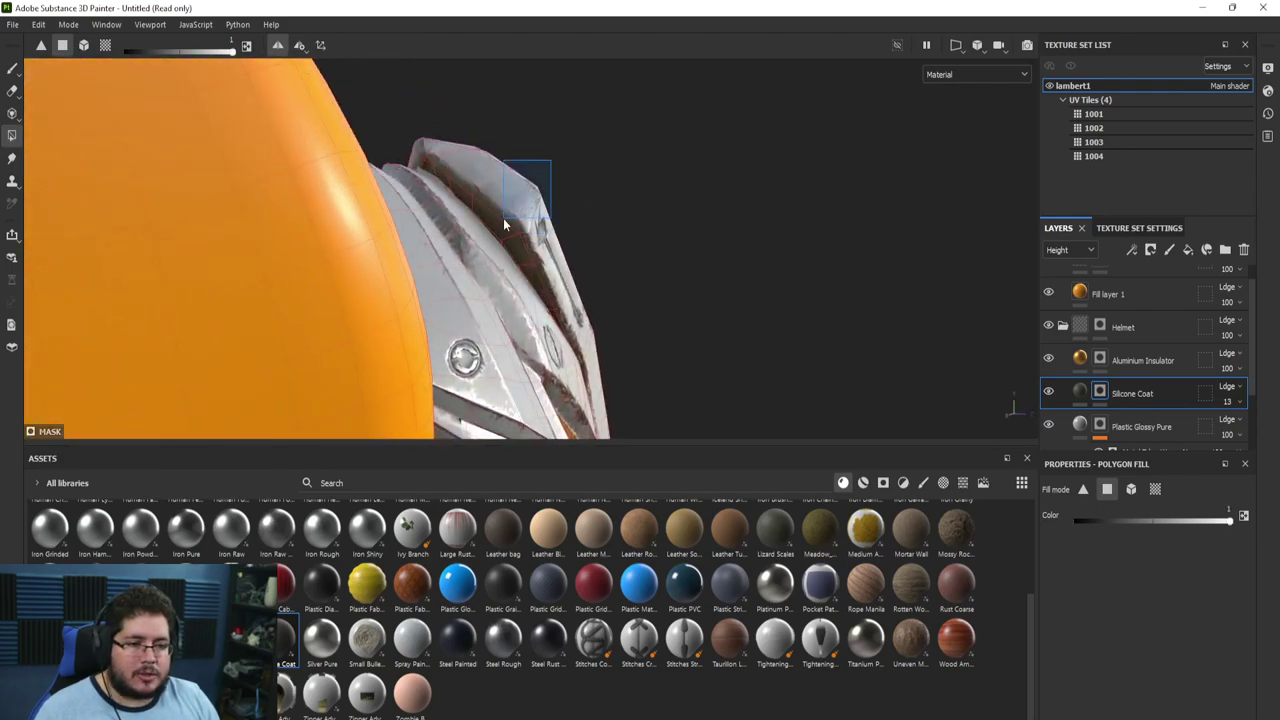
{"action": "left_click", "coordinate": [504, 228]}
{"action": "key", "text": "x"}
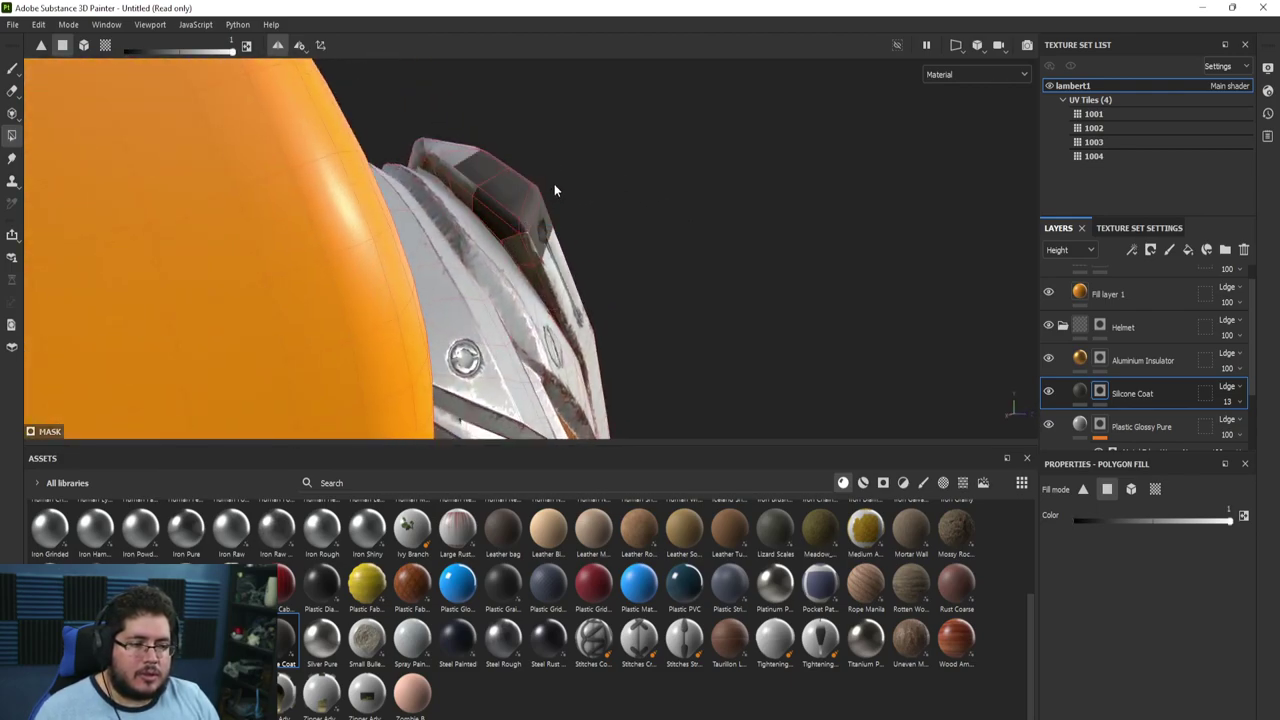
{"action": "left_click_drag", "start_coordinate": [582, 152], "coordinate": [530, 256]}
Fill the front and side faces of the forehead crest, including its lower front edge, in the Silicone Coat mask
{"action": "middle_click_drag", "start_coordinate": [566, 231], "coordinate": [527, 104], "text": "alt"}
{"action": "left_click_drag", "start_coordinate": [527, 103], "coordinate": [508, 158]}
{"action": "left_click_drag", "start_coordinate": [555, 197], "coordinate": [589, 141]}
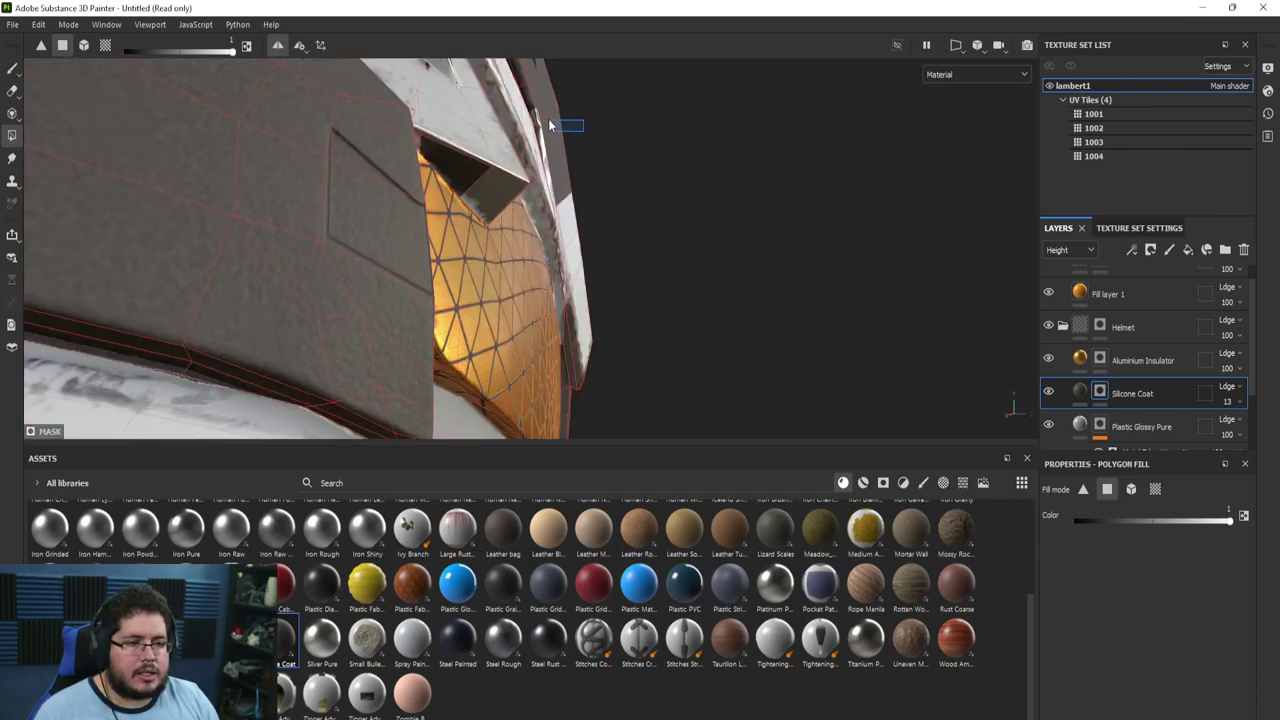
{"action": "left_click_drag", "start_coordinate": [562, 234], "coordinate": [429, 244]}
{"action": "left_click_drag", "start_coordinate": [508, 341], "coordinate": [390, 290], "text": "alt"}
{"action": "left_click", "coordinate": [465, 246]}
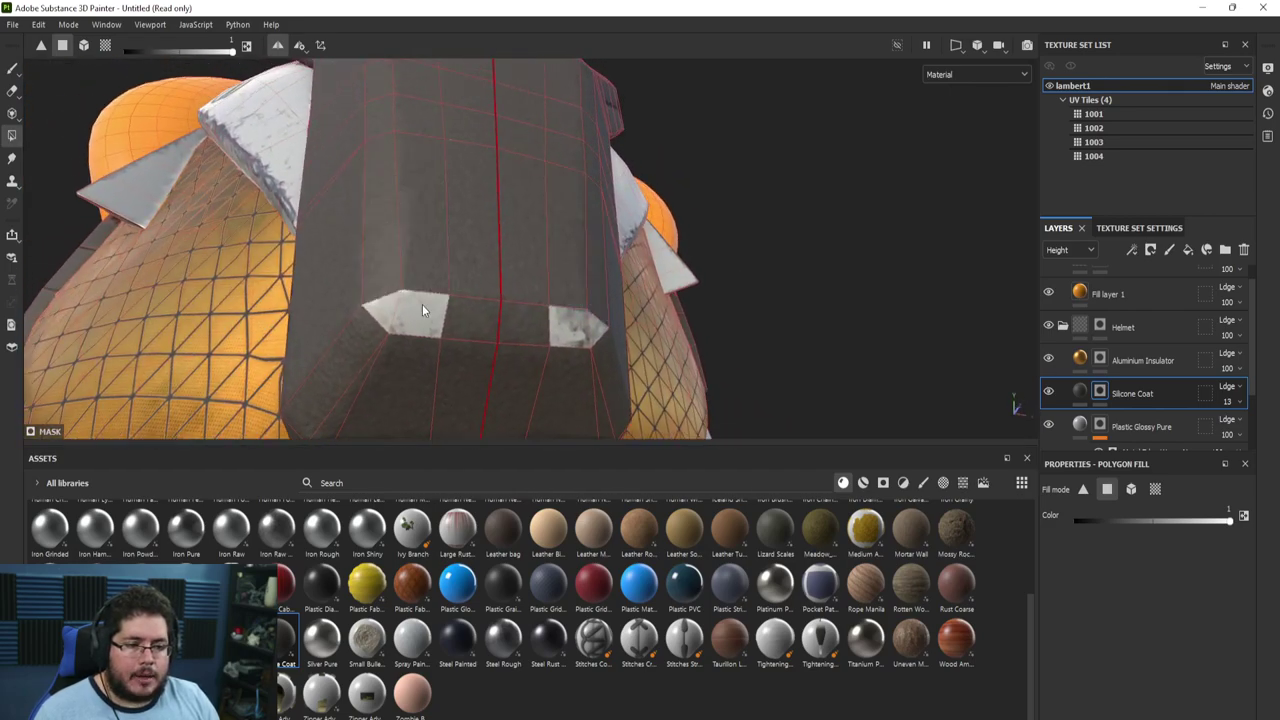
{"action": "left_click_drag", "start_coordinate": [549, 320], "coordinate": [454, 352], "text": "alt"}
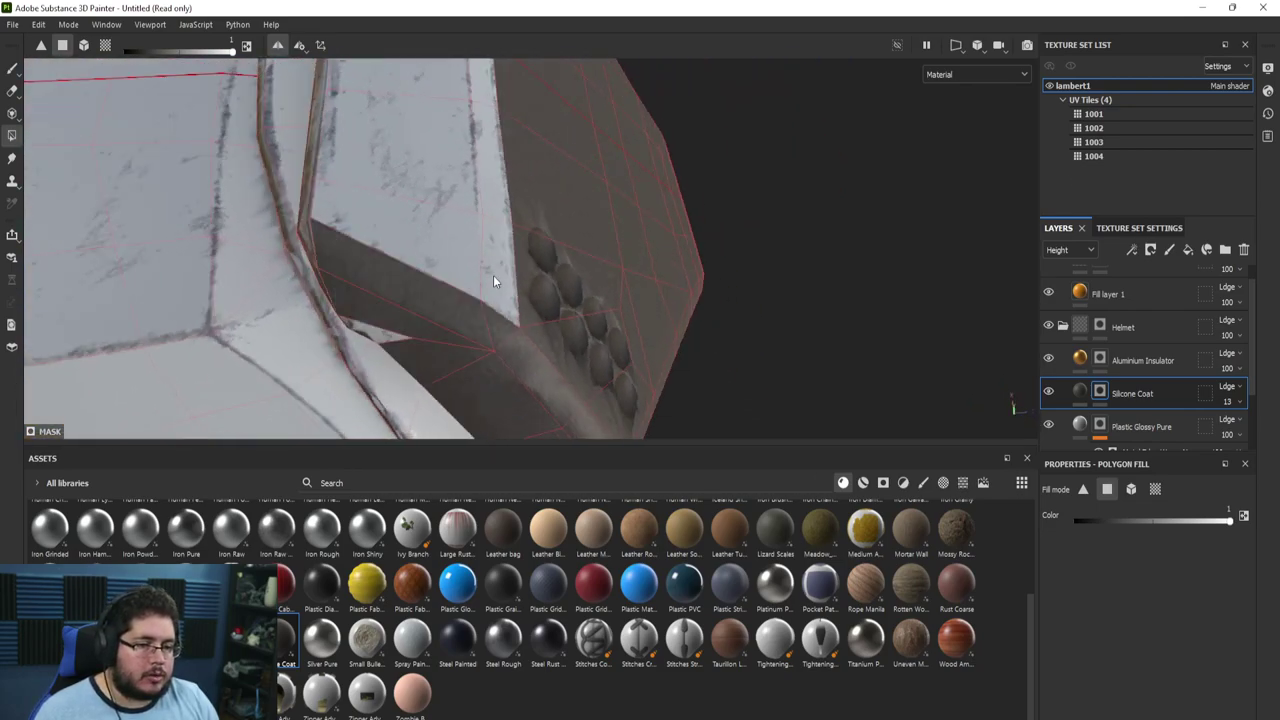
Fill the rear edge, underside and leftover corner faces of the forehead crest in the Silicone Coat mask
{"action": "left_click_drag", "start_coordinate": [493, 275], "coordinate": [274, 227], "text": "alt"}
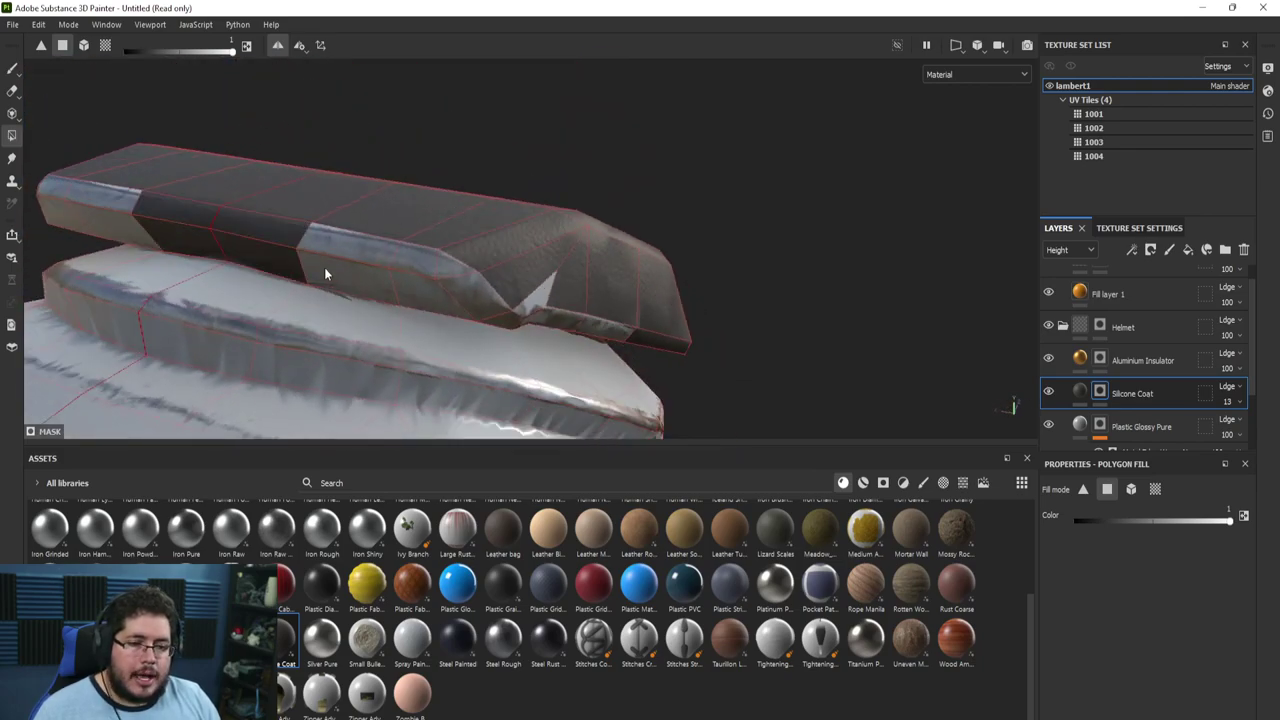
{"action": "left_click_drag", "start_coordinate": [325, 268], "coordinate": [437, 270]}
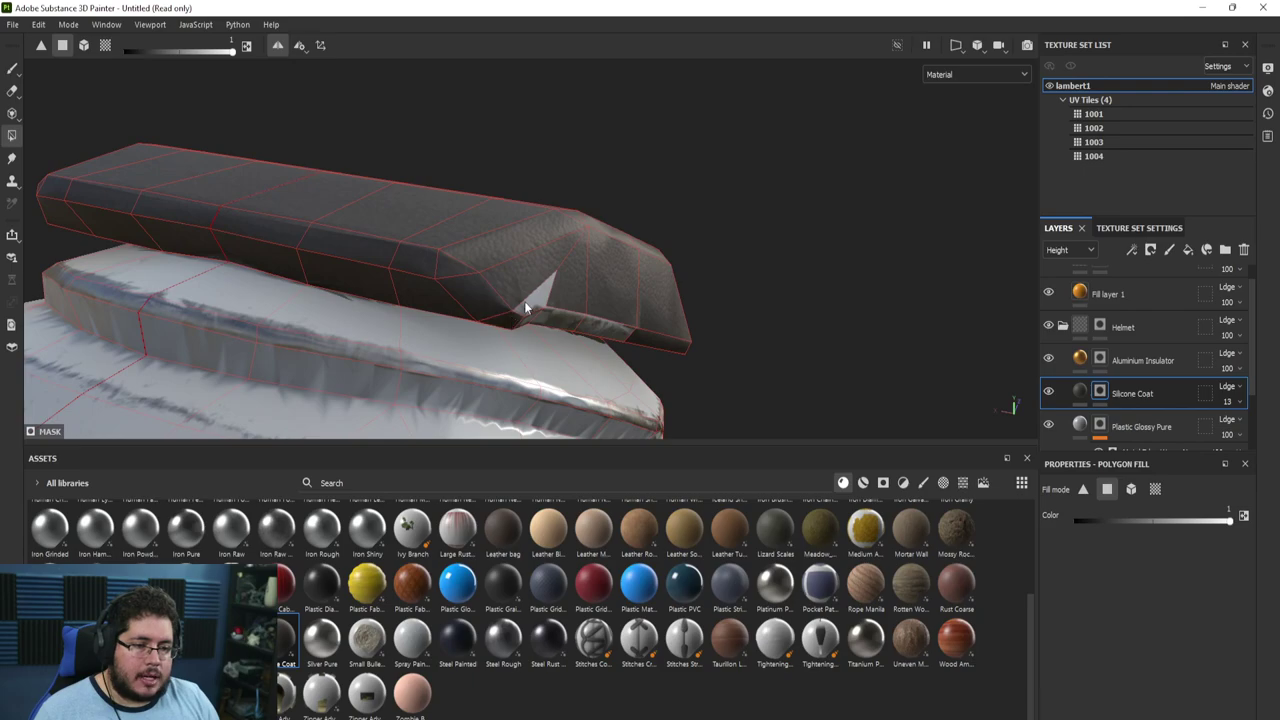
{"action": "left_click_drag", "start_coordinate": [524, 301], "coordinate": [474, 286], "text": "alt"}
{"action": "left_click_drag", "start_coordinate": [389, 251], "coordinate": [345, 234], "text": "alt"}
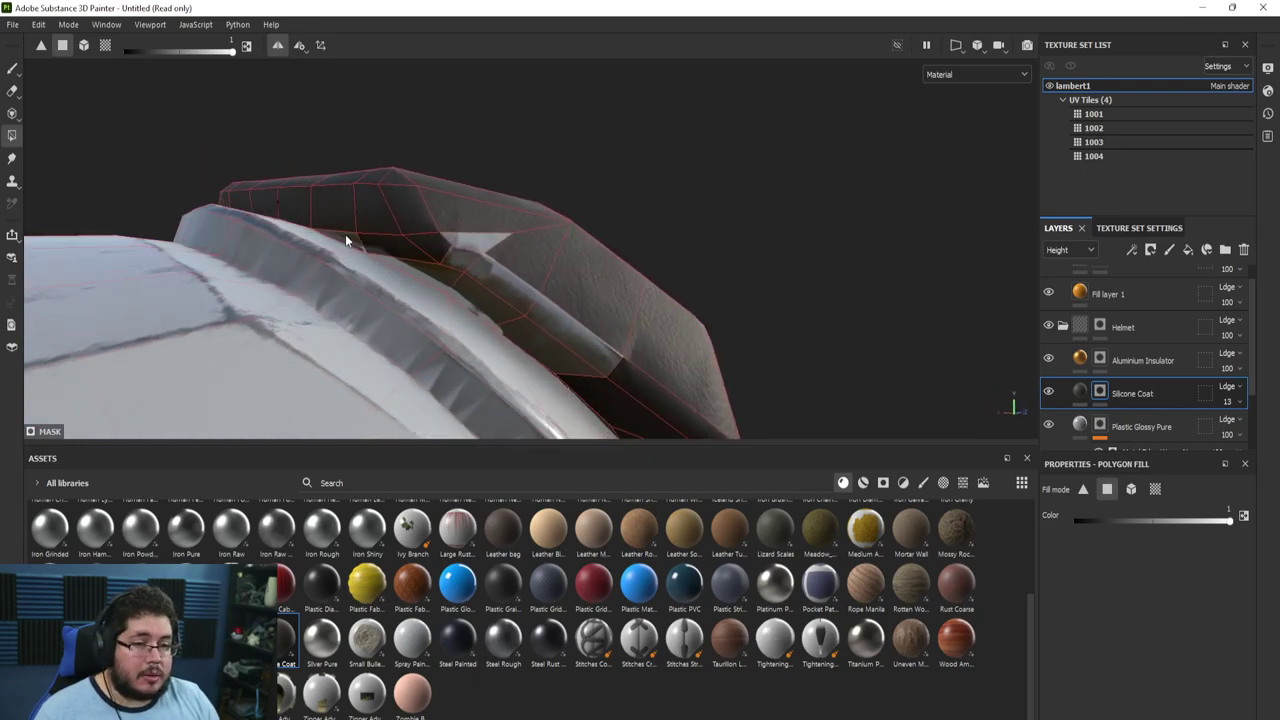
{"action": "left_click", "coordinate": [436, 275]}
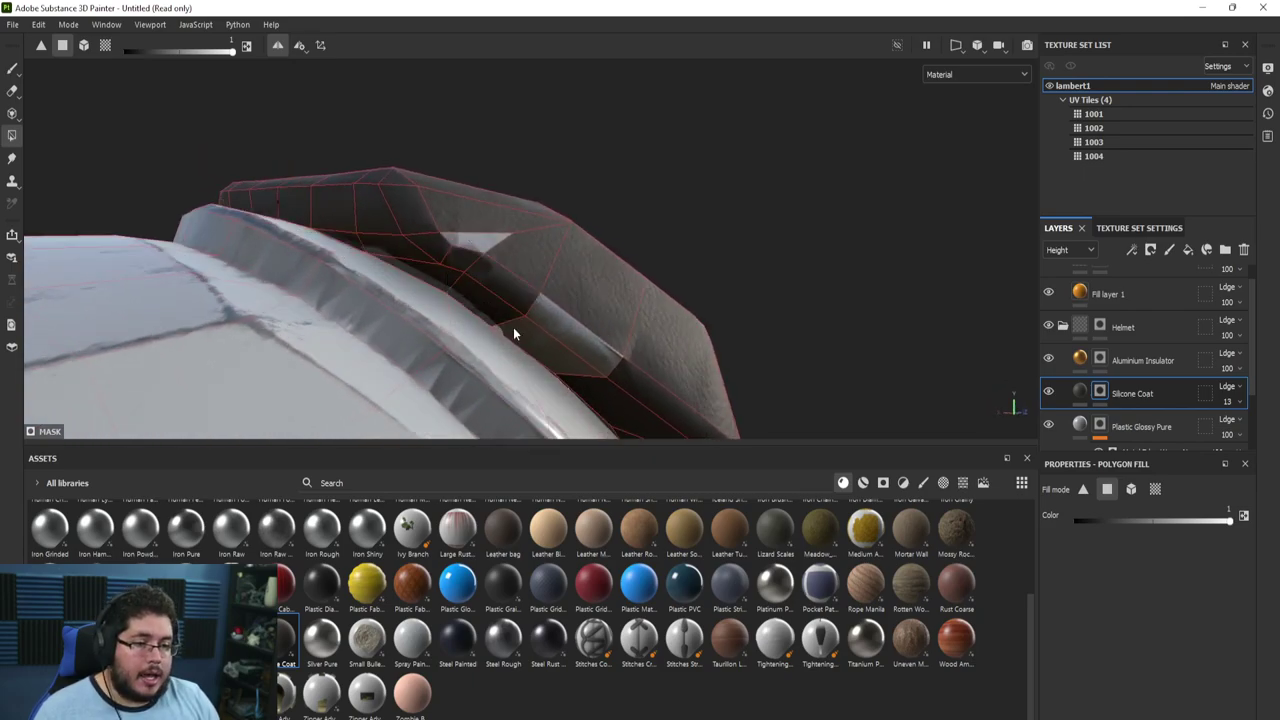
{"action": "left_click", "coordinate": [480, 243]}
{"action": "left_click_drag", "start_coordinate": [480, 243], "coordinate": [476, 317], "text": "alt"}
Clear the stray faces beneath the cheek vent from the Silicone Coat mask using Polygon Fill with colour 0
{"action": "left_click", "coordinate": [12, 69]}
{"action": "mouse_move", "coordinate": [40, 100]}
{"action": "left_mouse_down", "text": "alt"}
{"action": "mouse_move", "coordinate": [58, 152]}
{"action": "mouse_move", "coordinate": [614, 279]}
{"action": "left_mouse_up", "text": "alt"}
{"action": "right_click_drag", "start_coordinate": [614, 279], "coordinate": [189, 163], "text": "alt"}
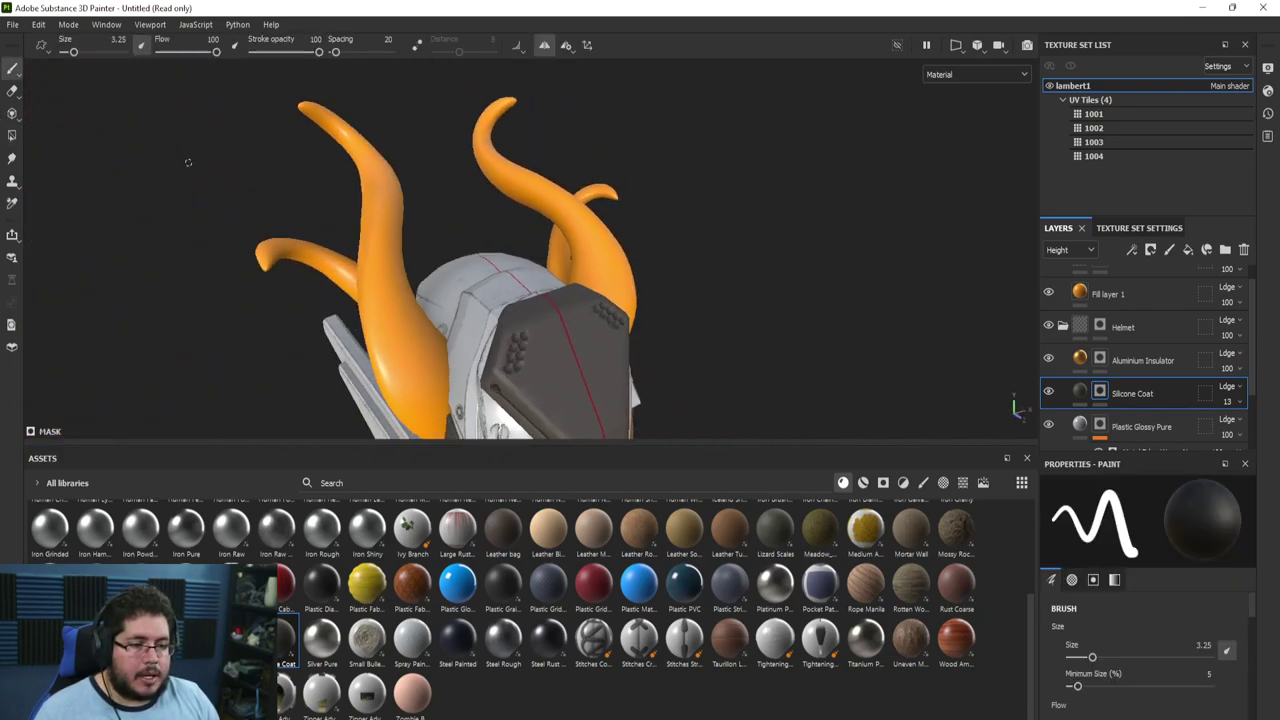
{"action": "left_click_drag", "start_coordinate": [189, 163], "coordinate": [335, 200], "text": "alt"}
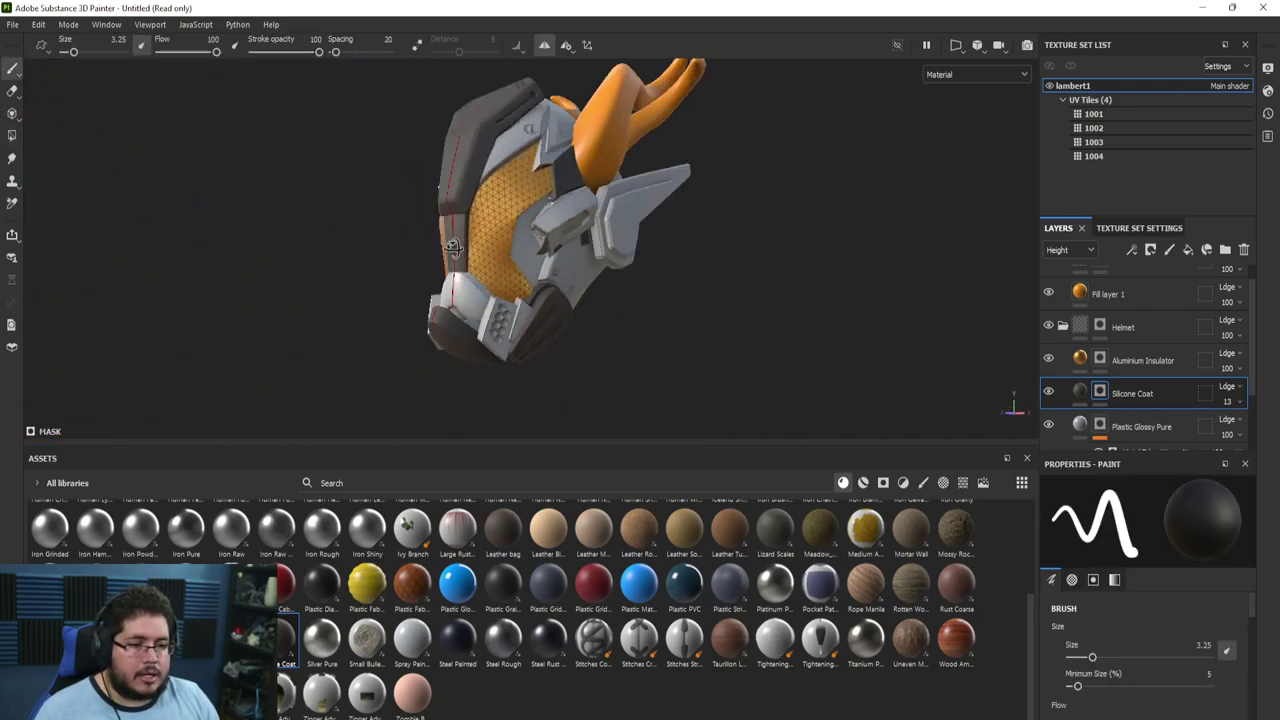
{"action": "right_click_drag", "start_coordinate": [335, 200], "coordinate": [510, 262], "text": "alt"}
{"action": "mouse_move", "coordinate": [510, 262]}
{"action": "left_mouse_down", "text": "alt"}
{"action": "mouse_move", "coordinate": [704, 274]}
{"action": "mouse_move", "coordinate": [574, 366]}
{"action": "left_mouse_up", "text": "alt"}
{"action": "mouse_move", "coordinate": [574, 366]}
{"action": "right_mouse_down", "text": "alt"}
{"action": "mouse_move", "coordinate": [786, 377]}
{"action": "mouse_move", "coordinate": [838, 440]}
{"action": "right_mouse_up", "text": "alt"}
{"action": "middle_click_drag", "start_coordinate": [838, 440], "coordinate": [717, 383], "text": "alt"}
{"action": "left_click_drag", "start_coordinate": [717, 383], "coordinate": [790, 350], "text": "alt"}
{"action": "key", "text": "4"}
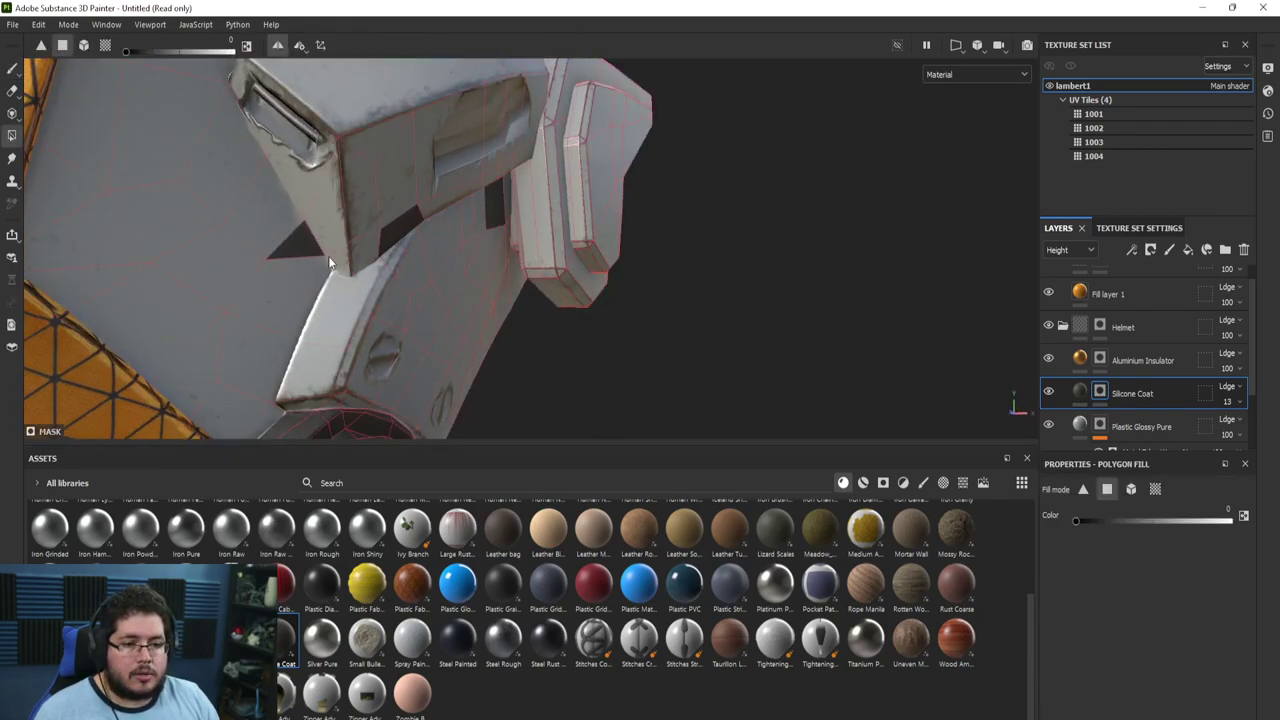
{"action": "left_click_drag", "start_coordinate": [290, 245], "coordinate": [585, 277], "text": "alt"}
Set Polygon Fill to mesh mode and fill the raised inner plates of the side wings in the Silicone Coat mask
{"action": "left_click", "coordinate": [1131, 488]}
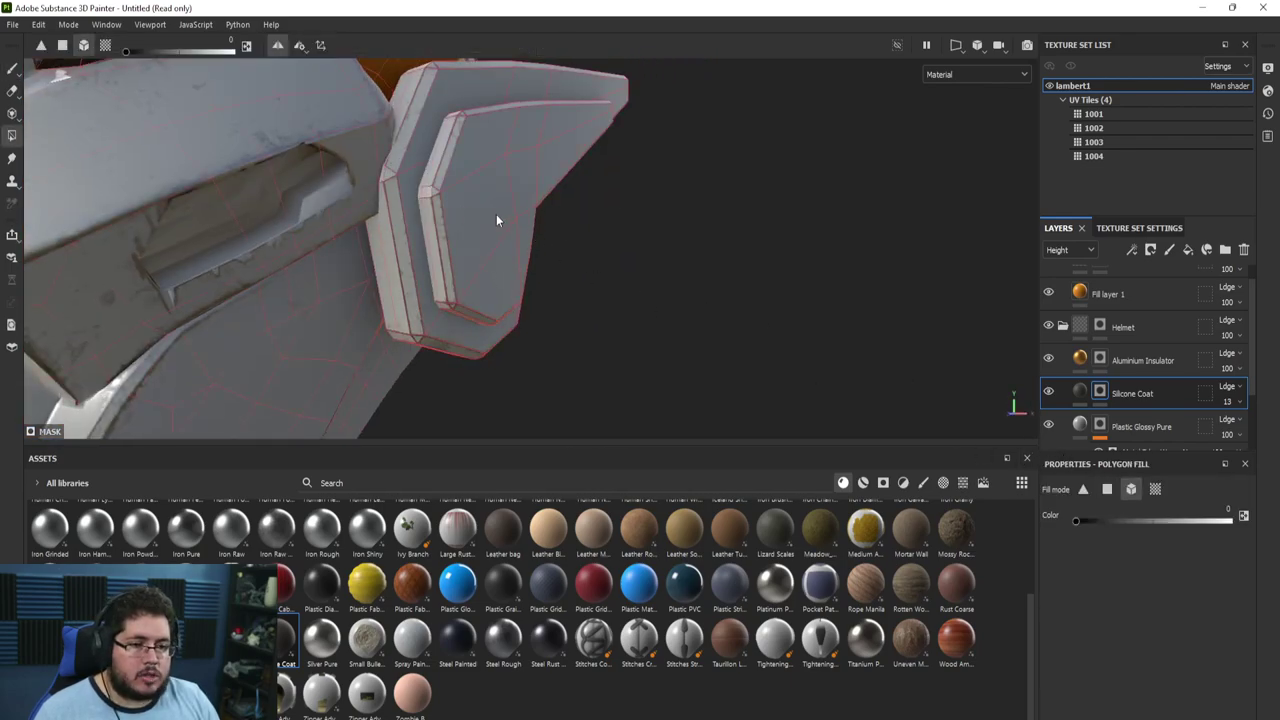
{"action": "left_click_drag", "start_coordinate": [496, 220], "coordinate": [430, 240], "text": "alt"}
{"action": "left_click", "coordinate": [461, 218]}
{"action": "left_click", "coordinate": [347, 283]}
{"action": "right_click_drag", "start_coordinate": [200, 211], "coordinate": [189, 205], "text": "alt"}
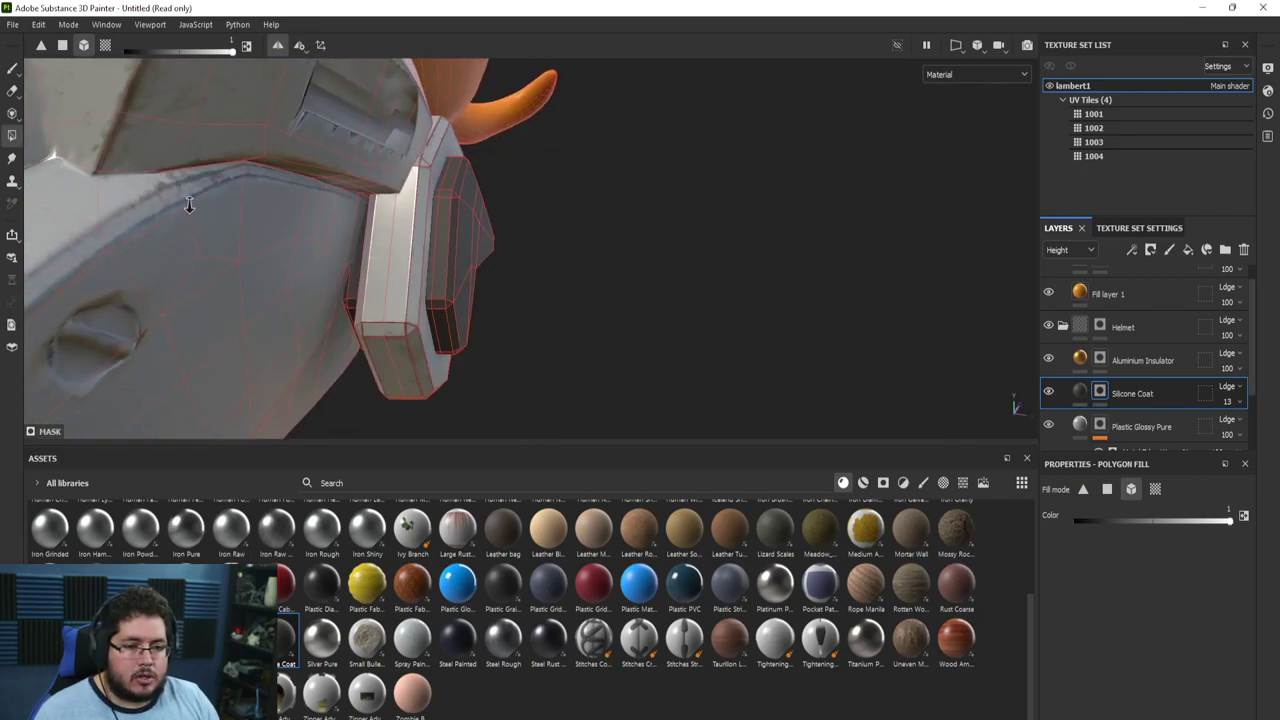
{"action": "left_click_drag", "start_coordinate": [188, 204], "coordinate": [316, 220], "text": "alt"}
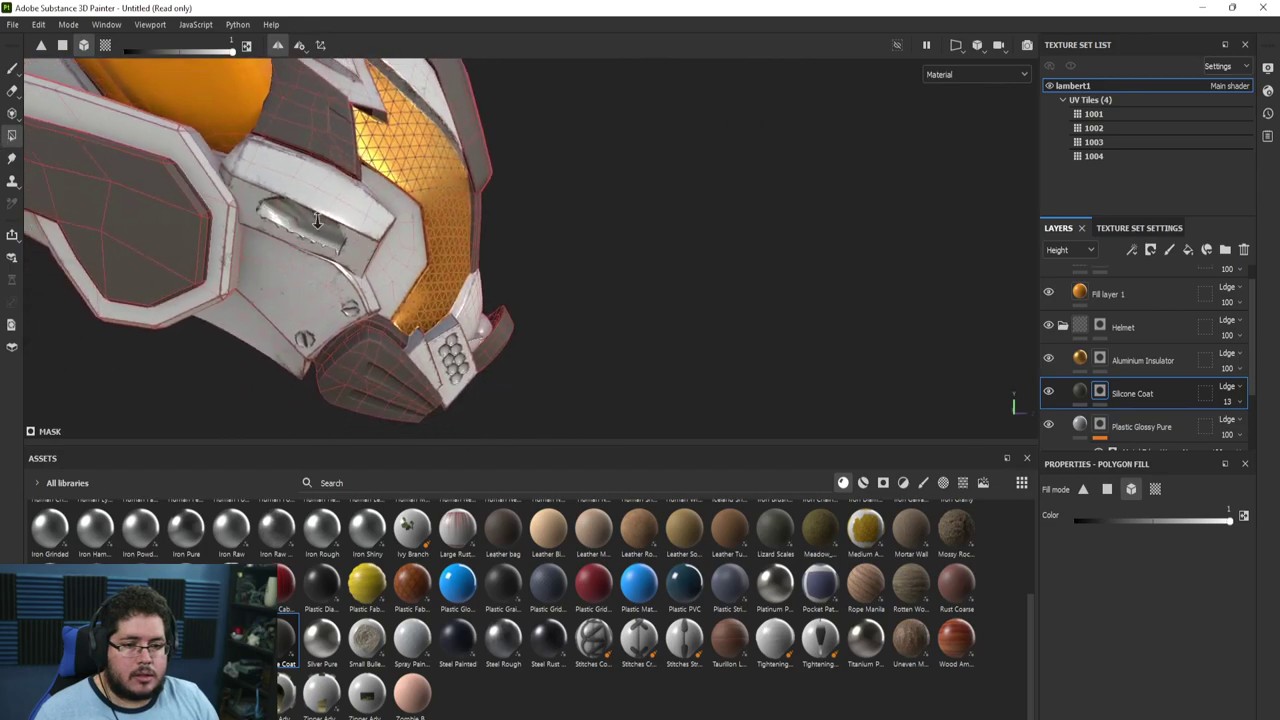
Examine the back of the helmet for further parts to mask and return Polygon Fill to quad mode
{"action": "right_click_drag", "start_coordinate": [317, 221], "coordinate": [290, 216], "text": "alt"}
{"action": "left_click_drag", "start_coordinate": [462, 212], "coordinate": [235, 262], "text": "alt"}
{"action": "middle_click_drag", "start_coordinate": [235, 262], "coordinate": [500, 240], "text": "alt"}
{"action": "left_click_drag", "start_coordinate": [500, 240], "coordinate": [540, 242], "text": "alt"}
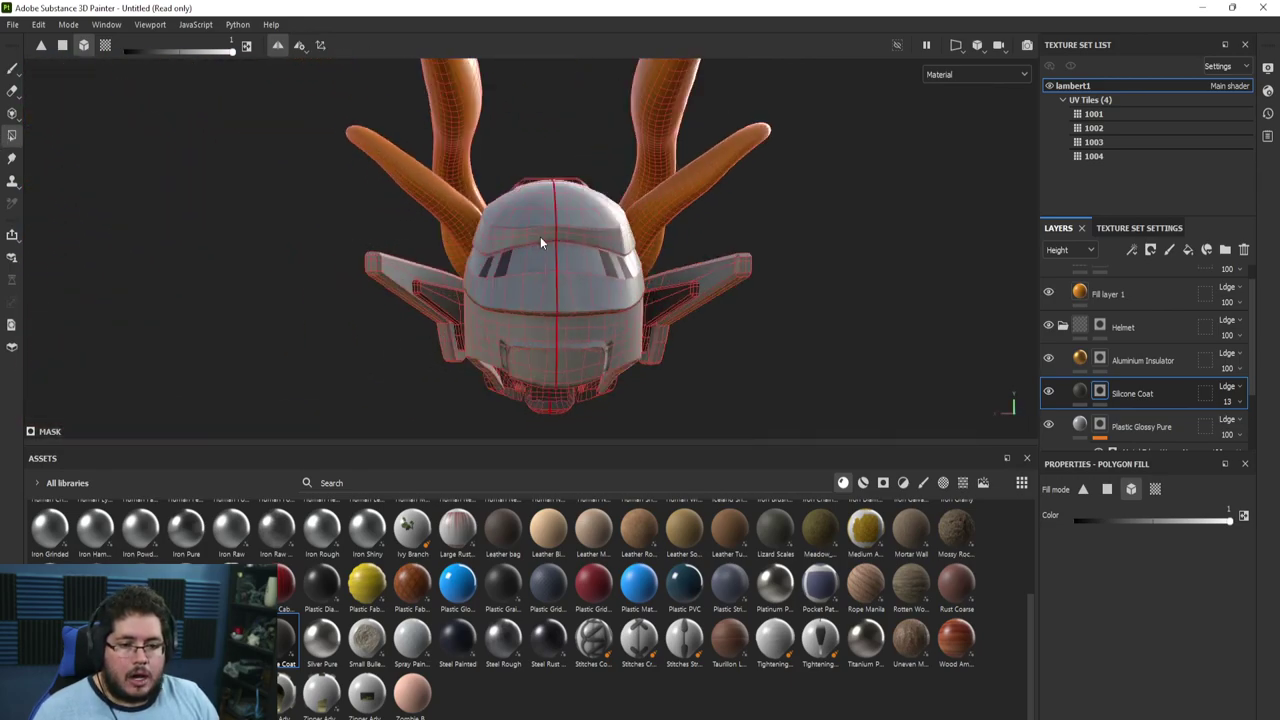
{"action": "right_click_drag", "start_coordinate": [540, 242], "coordinate": [806, 371], "text": "alt"}
{"action": "right_click_drag", "start_coordinate": [409, 286], "coordinate": [440, 292], "text": "alt"}
{"action": "left_click_drag", "start_coordinate": [380, 270], "coordinate": [440, 263], "text": "alt"}
{"action": "right_click_drag", "start_coordinate": [440, 263], "coordinate": [530, 290], "text": "alt"}
{"action": "left_click", "coordinate": [1107, 490]}
{"action": "left_click_drag", "start_coordinate": [415, 232], "coordinate": [167, 198], "text": "alt"}
{"action": "right_click_drag", "start_coordinate": [167, 198], "coordinate": [14, 115], "text": "alt"}
{"action": "left_click_drag", "start_coordinate": [60, 157], "coordinate": [370, 243], "text": "alt"}
Switch to the symmetrical Paint brush at size 3.25 and start painting the rear panel beside its hinge in the Silicone Coat mask
{"action": "key", "text": "1"}
{"action": "mouse_move", "coordinate": [517, 273]}
{"action": "left_mouse_down", "text": "alt"}
{"action": "mouse_move", "coordinate": [265, 274]}
{"action": "mouse_move", "coordinate": [62, 160]}
{"action": "left_mouse_up", "text": "alt"}
{"action": "right_click_drag", "start_coordinate": [200, 190], "coordinate": [400, 255], "text": "alt"}
{"action": "left_click_drag", "start_coordinate": [400, 255], "coordinate": [710, 340], "text": "alt"}
{"action": "middle_click_drag", "start_coordinate": [455, 305], "coordinate": [372, 300], "text": "alt"}
{"action": "mouse_move", "coordinate": [372, 300]}
{"action": "left_mouse_down", "text": "alt"}
{"action": "mouse_move", "coordinate": [387, 243]}
{"action": "mouse_move", "coordinate": [366, 220]}
{"action": "mouse_move", "coordinate": [360, 251]}
{"action": "mouse_move", "coordinate": [375, 264]}
{"action": "left_mouse_up", "text": "alt"}
{"action": "key", "text": "q"}
{"action": "right_click_drag", "start_coordinate": [375, 264], "coordinate": [455, 300], "text": "alt"}
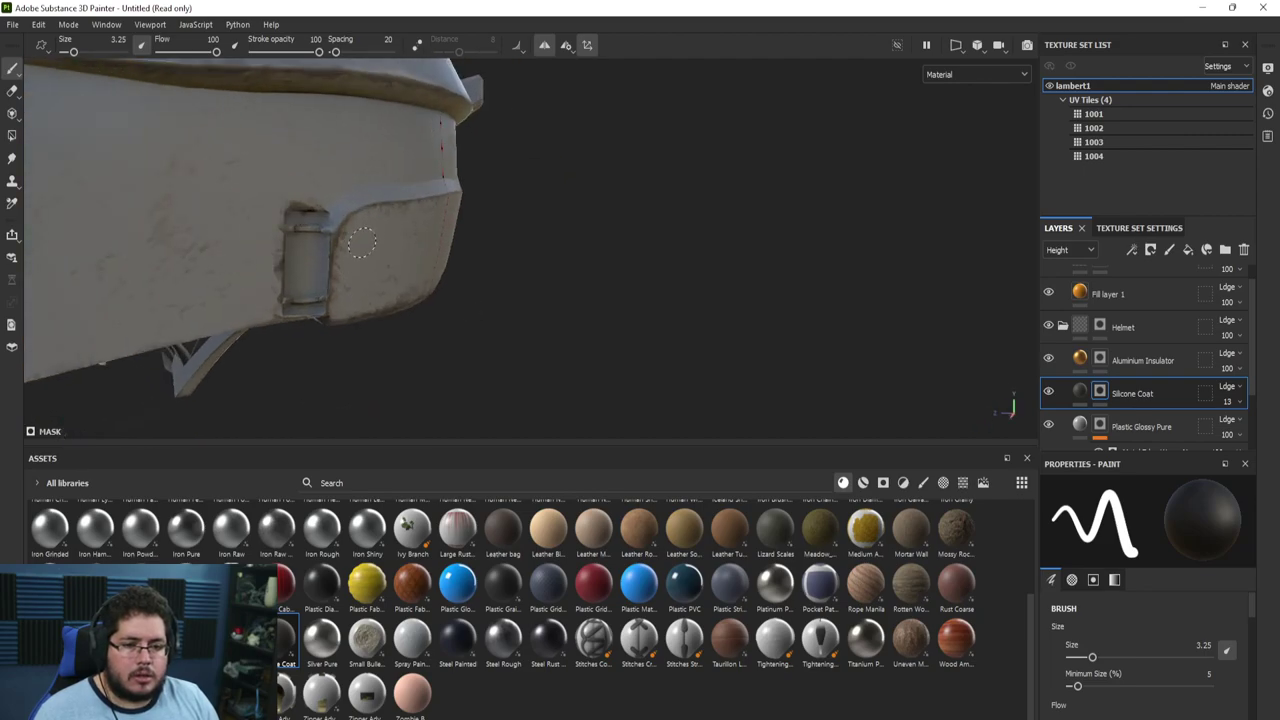
{"action": "mouse_move", "coordinate": [362, 242]}
{"action": "left_mouse_down"}
{"action": "mouse_move", "coordinate": [382, 236]}
{"action": "mouse_move", "coordinate": [367, 257]}
{"action": "mouse_move", "coordinate": [414, 256]}
{"action": "left_mouse_up"}
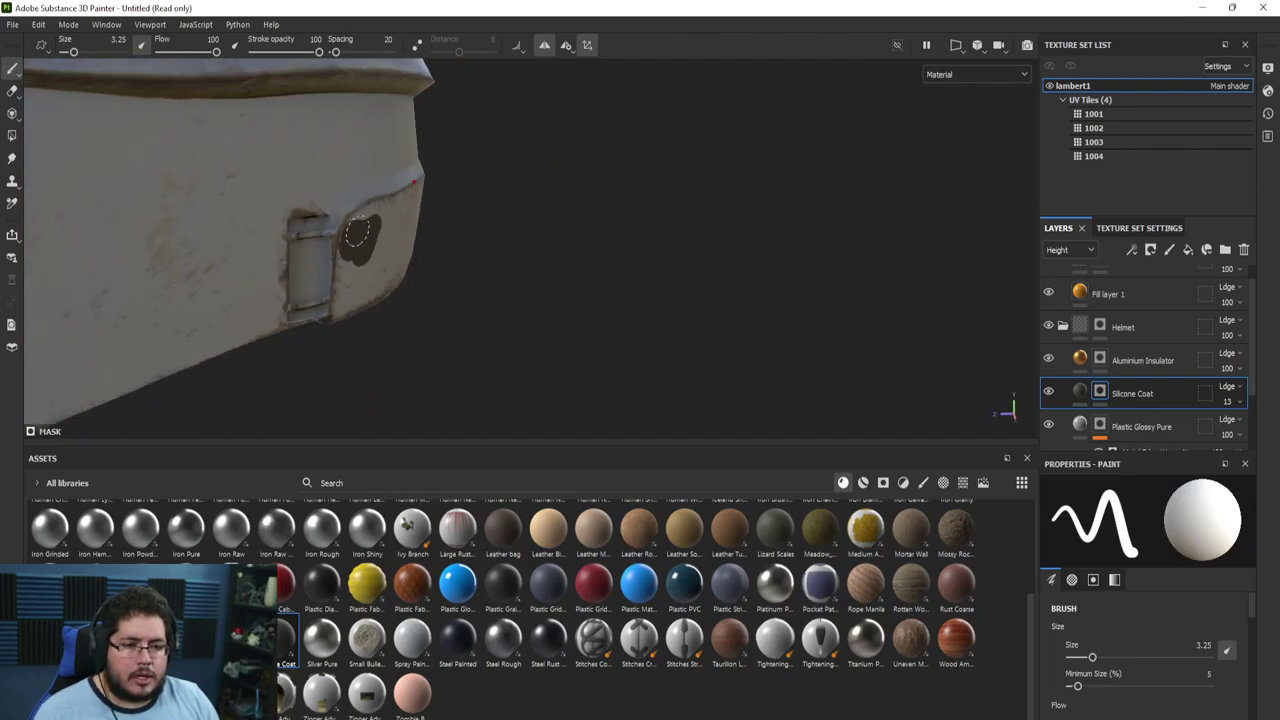
Enlarge the brush to 5.87 and paint over the rest of the rear panel in the Silicone Coat mask
{"action": "right_click_drag", "start_coordinate": [357, 241], "coordinate": [375, 242], "text": "ctrl"}
{"action": "left_click_drag", "start_coordinate": [366, 242], "coordinate": [340, 258], "text": "alt"}
{"action": "left_click_drag", "start_coordinate": [338, 238], "coordinate": [384, 190]}
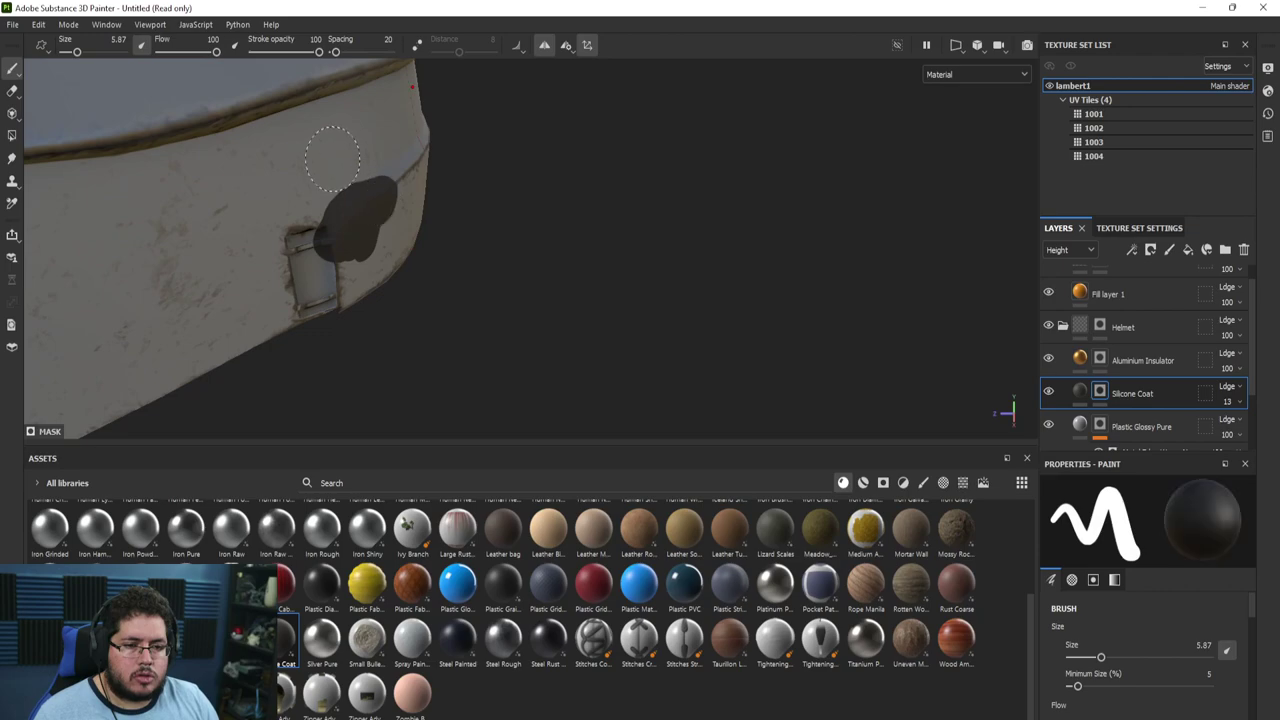
{"action": "mouse_move", "coordinate": [317, 297]}
{"action": "left_mouse_down", "text": "alt"}
{"action": "mouse_move", "coordinate": [340, 232]}
{"action": "mouse_move", "coordinate": [428, 180]}
{"action": "mouse_move", "coordinate": [380, 259]}
{"action": "mouse_move", "coordinate": [420, 222]}
{"action": "left_mouse_up", "text": "alt"}
{"action": "left_click_drag", "start_coordinate": [420, 240], "coordinate": [370, 165], "text": "alt"}
{"action": "mouse_move", "coordinate": [363, 214]}
{"action": "left_mouse_down"}
{"action": "mouse_move", "coordinate": [332, 278]}
{"action": "mouse_move", "coordinate": [402, 304]}
{"action": "mouse_move", "coordinate": [440, 301]}
{"action": "mouse_move", "coordinate": [428, 320]}
{"action": "left_mouse_up"}
{"action": "mouse_move", "coordinate": [440, 310]}
{"action": "left_mouse_down", "text": "alt"}
{"action": "mouse_move", "coordinate": [452, 360]}
{"action": "mouse_move", "coordinate": [513, 346]}
{"action": "mouse_move", "coordinate": [261, 264]}
{"action": "mouse_move", "coordinate": [469, 263]}
{"action": "left_mouse_up", "text": "alt"}
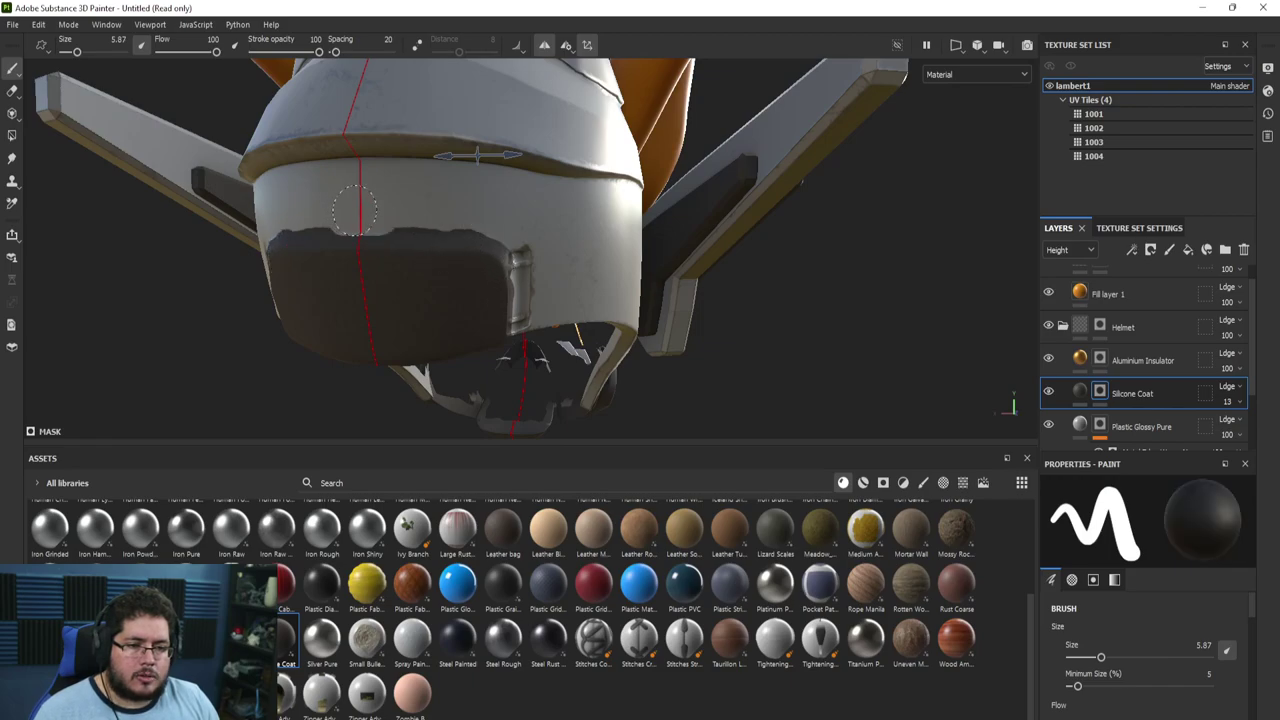
Reduce the brush to size 2.83 and erase the mask overspill above the rear panel and around its hinge
{"action": "left_click_drag", "start_coordinate": [523, 217], "coordinate": [491, 289], "text": "alt"}
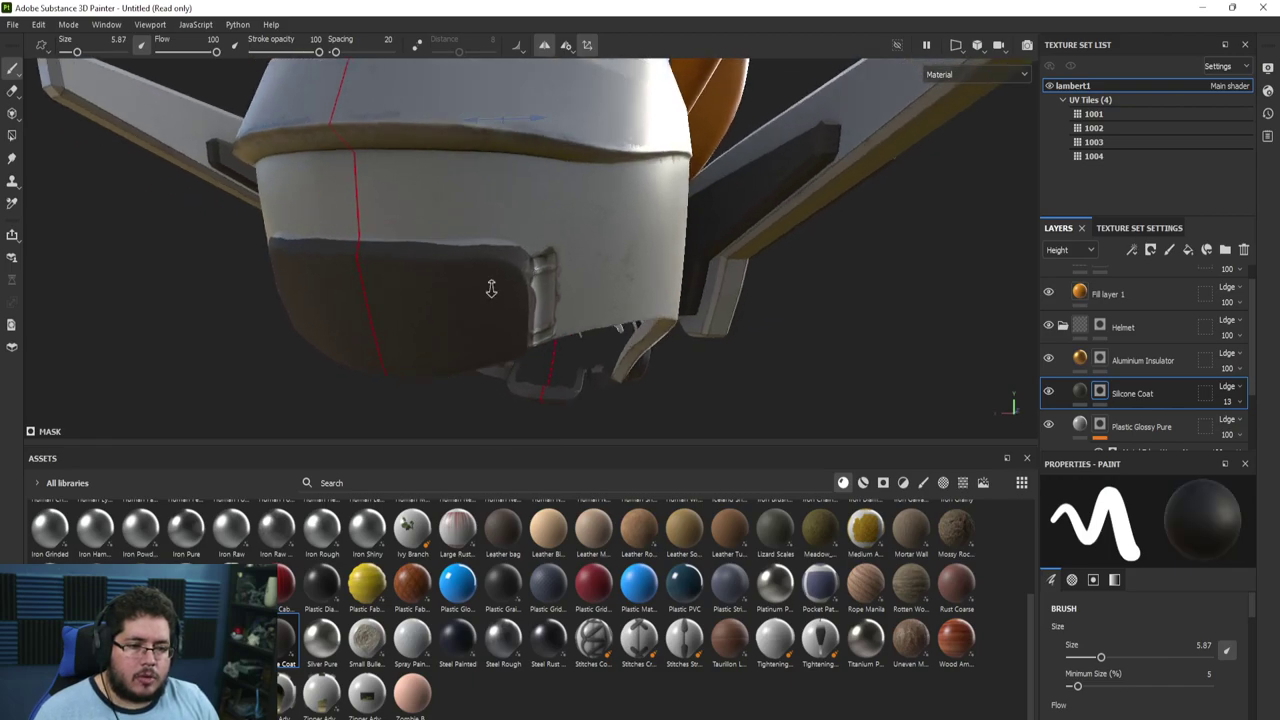
{"action": "mouse_move", "coordinate": [491, 289]}
{"action": "right_mouse_down", "text": "alt"}
{"action": "mouse_move", "coordinate": [502, 252]}
{"action": "mouse_move", "coordinate": [436, 204]}
{"action": "right_mouse_up", "text": "alt"}
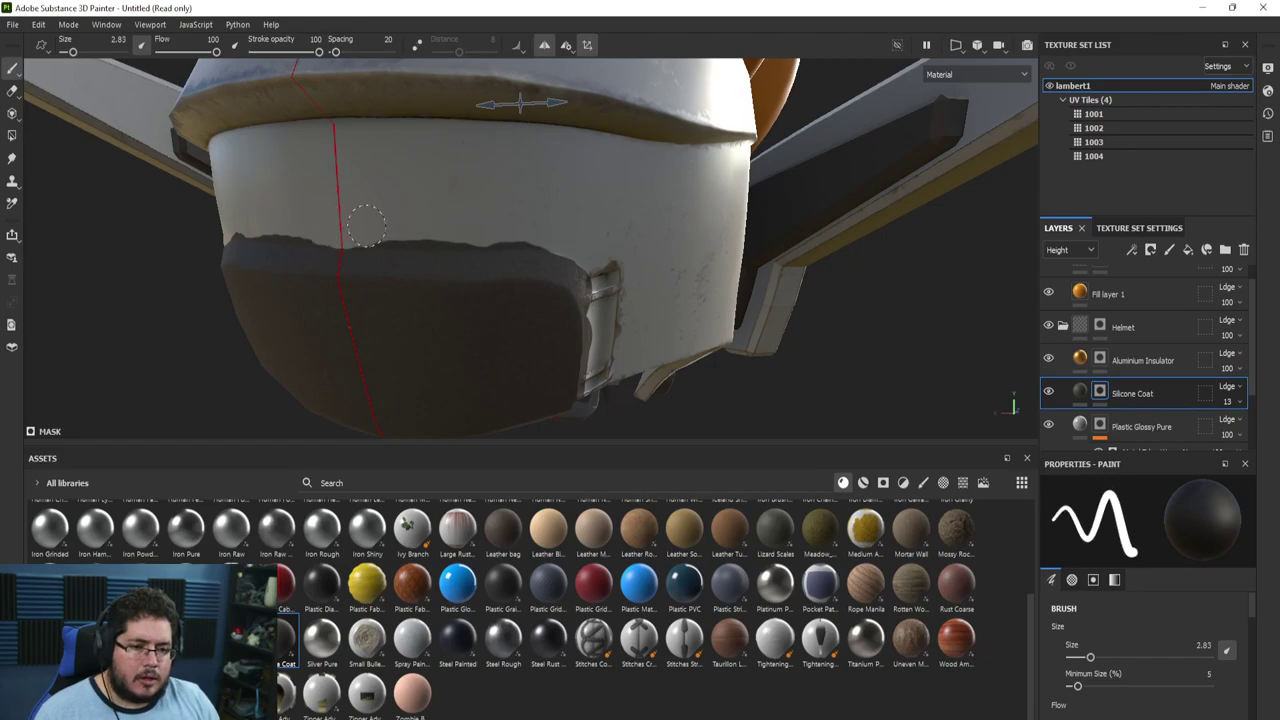
{"action": "left_click_drag", "start_coordinate": [559, 233], "coordinate": [503, 228], "text": "alt"}
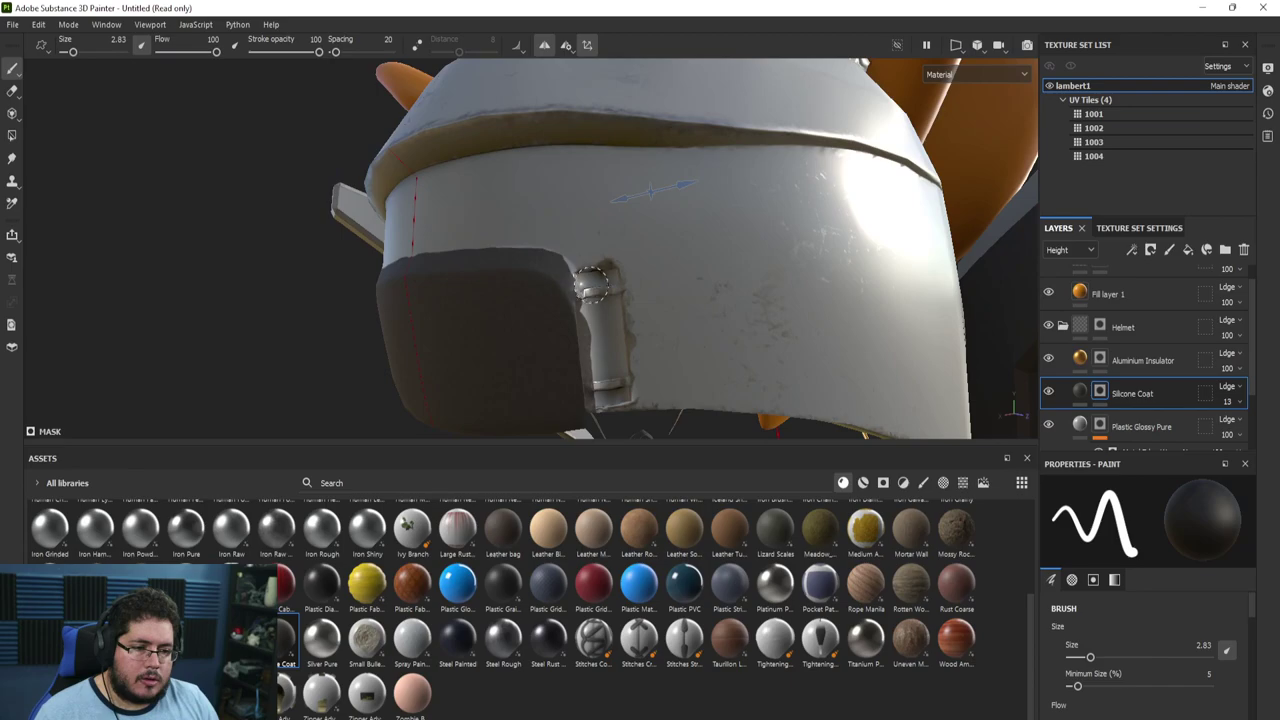
{"action": "left_click_drag", "start_coordinate": [607, 403], "coordinate": [602, 376], "text": "alt"}
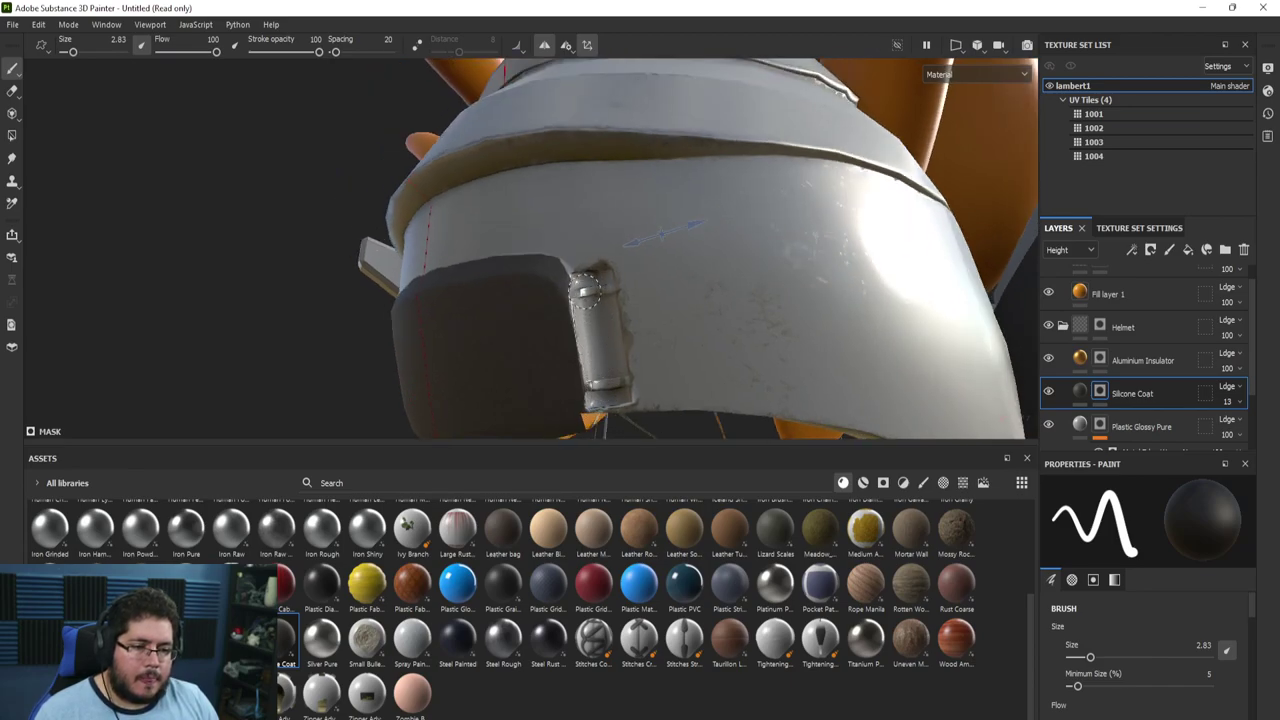
Set the brush size to 1.14 and paint the rear panel's rounded corner and side edge beside the hinge
{"action": "right_click_drag", "start_coordinate": [566, 224], "coordinate": [614, 449], "text": "alt"}
{"action": "middle_click_drag", "start_coordinate": [614, 449], "coordinate": [537, 377], "text": "alt"}
{"action": "right_click_drag", "start_coordinate": [537, 377], "coordinate": [545, 395], "text": "alt"}
{"action": "mouse_move", "coordinate": [535, 295]}
{"action": "right_mouse_down", "text": "ctrl"}
{"action": "mouse_move", "coordinate": [495, 295]}
{"action": "mouse_move", "coordinate": [510, 295]}
{"action": "right_mouse_up", "text": "ctrl"}
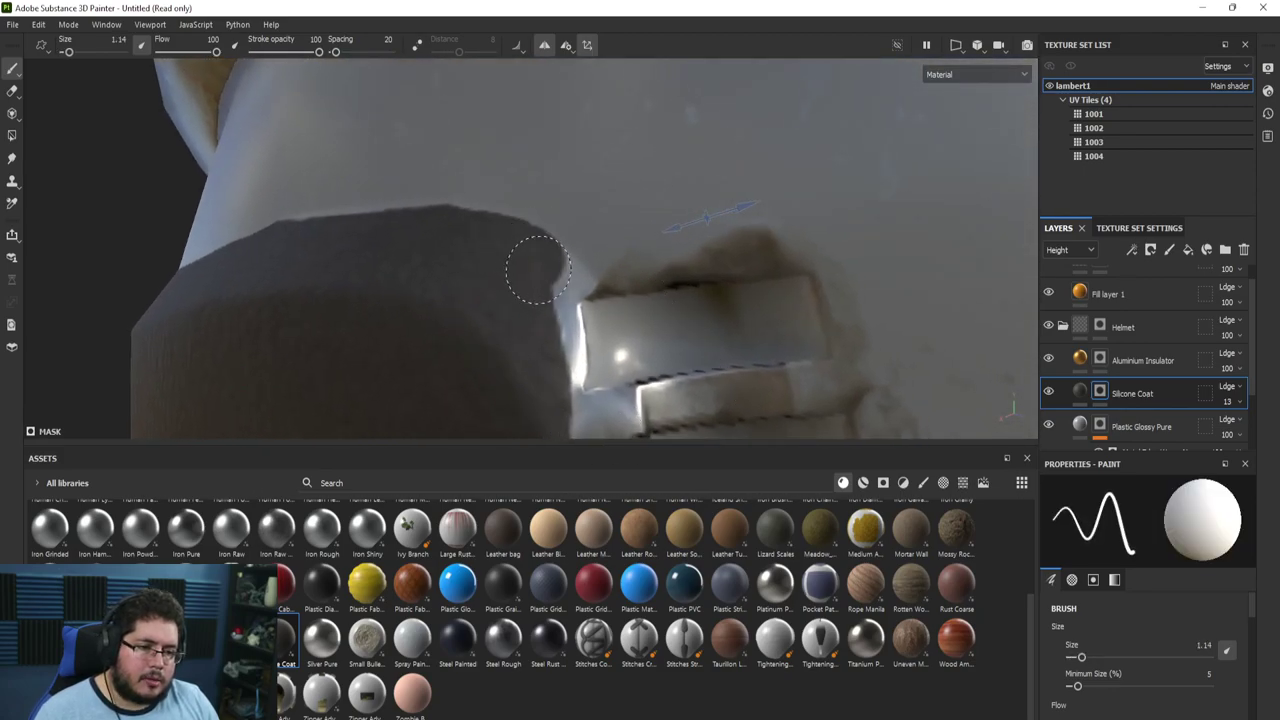
{"action": "mouse_move", "coordinate": [538, 270]}
{"action": "left_mouse_down"}
{"action": "mouse_move", "coordinate": [550, 366]}
{"action": "mouse_move", "coordinate": [493, 218]}
{"action": "left_mouse_up"}
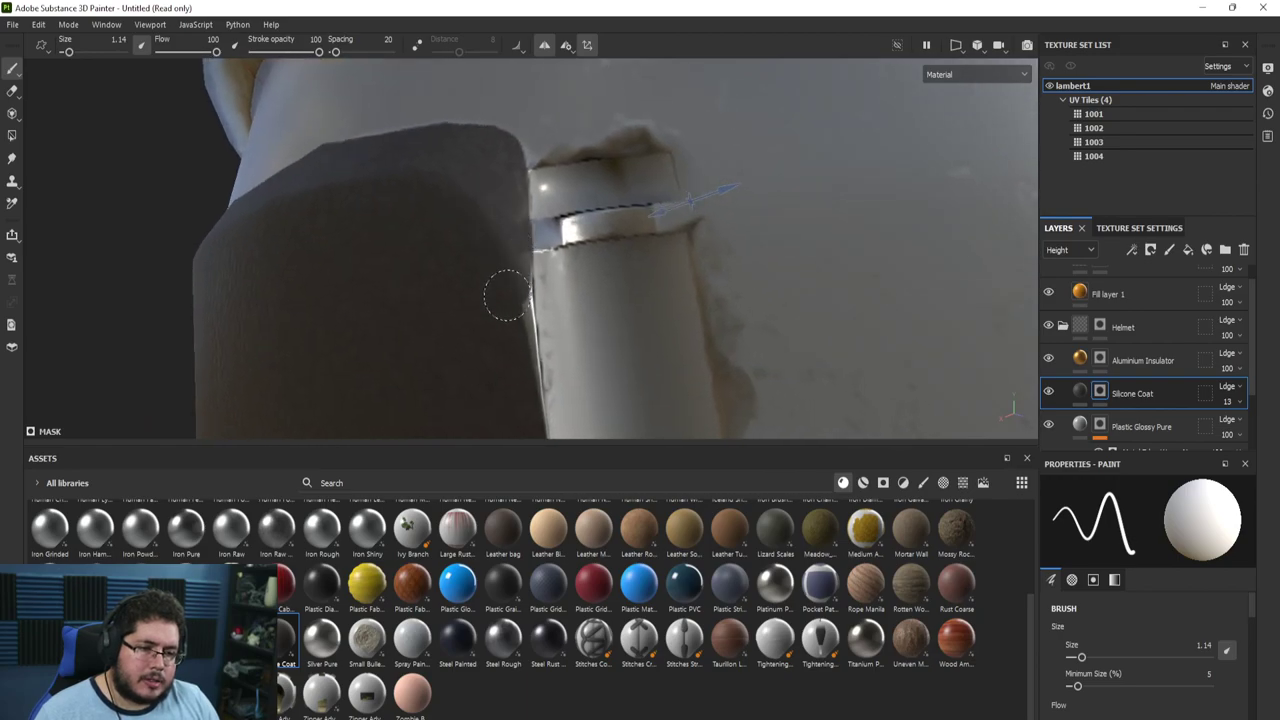
Invert the brush colour and erase the uneven mask overspill along the rear panel's upper edge
{"action": "mouse_move", "coordinate": [512, 390]}
{"action": "left_mouse_down", "text": "alt"}
{"action": "mouse_move", "coordinate": [477, 283]}
{"action": "mouse_move", "coordinate": [217, 197]}
{"action": "left_mouse_up", "text": "alt"}
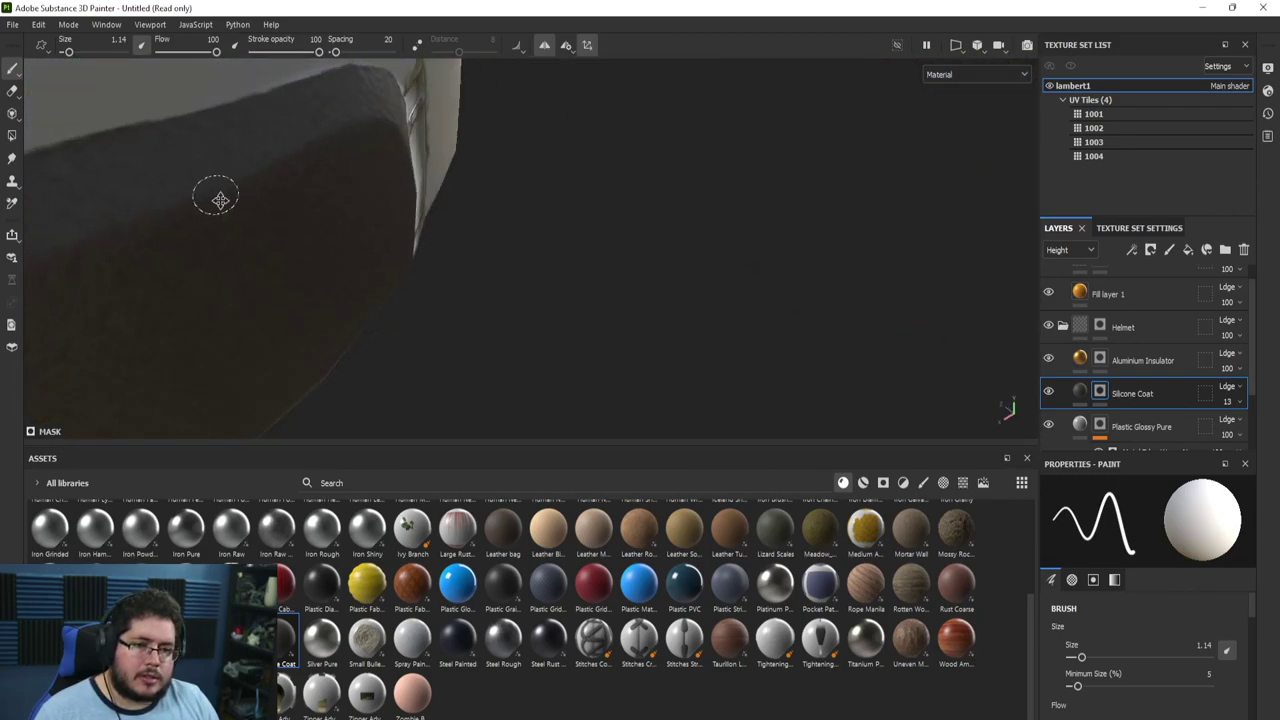
{"action": "middle_click_drag", "start_coordinate": [217, 197], "coordinate": [500, 240], "text": "alt"}
{"action": "left_click_drag", "start_coordinate": [366, 189], "coordinate": [560, 182], "text": "alt"}
{"action": "left_click_drag", "start_coordinate": [110, 258], "coordinate": [180, 264], "text": "alt"}
{"action": "right_click_drag", "start_coordinate": [180, 264], "coordinate": [195, 266], "text": "alt"}
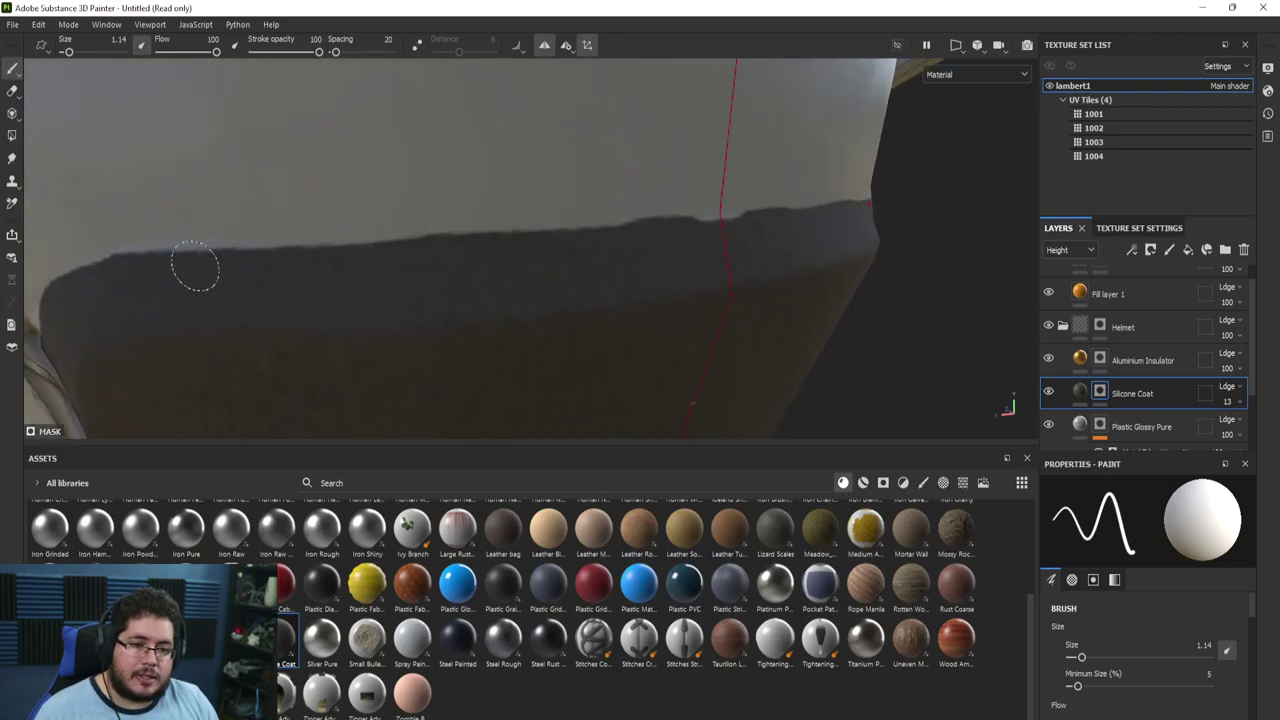
{"action": "key", "text": "x"}
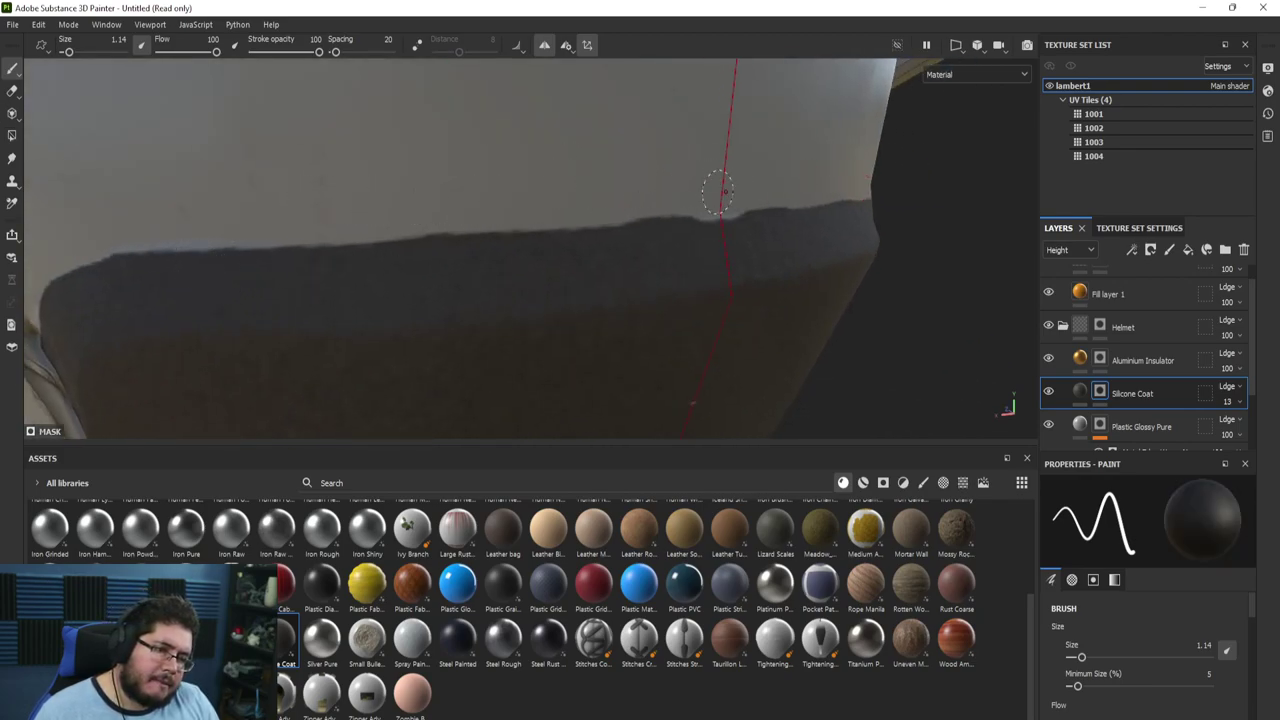
{"action": "left_click_drag", "start_coordinate": [673, 206], "coordinate": [422, 213]}
{"action": "left_click_drag", "start_coordinate": [150, 215], "coordinate": [295, 210], "text": "alt"}
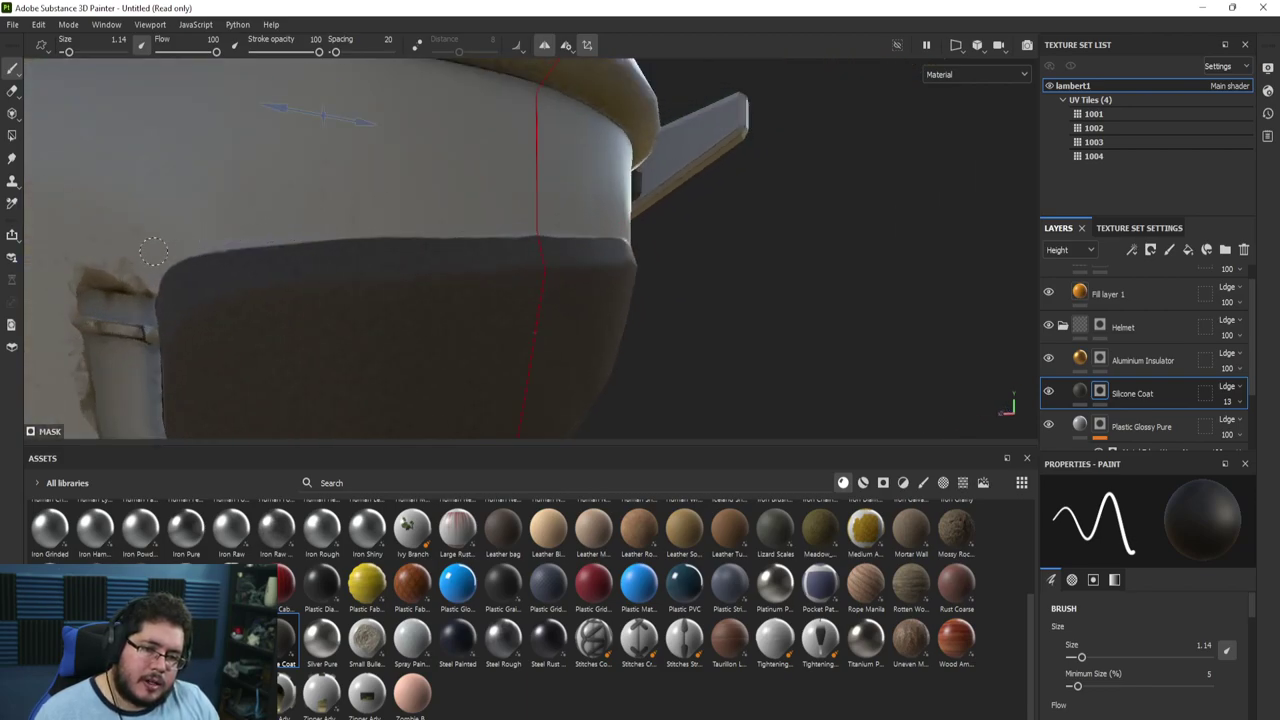
{"action": "left_click_drag", "start_coordinate": [153, 251], "coordinate": [122, 268], "text": "alt"}
Inspect the masked parts of the helmet from all sides and turn off symmetry
{"action": "right_click_drag", "start_coordinate": [740, 250], "coordinate": [69, 124], "text": "alt"}
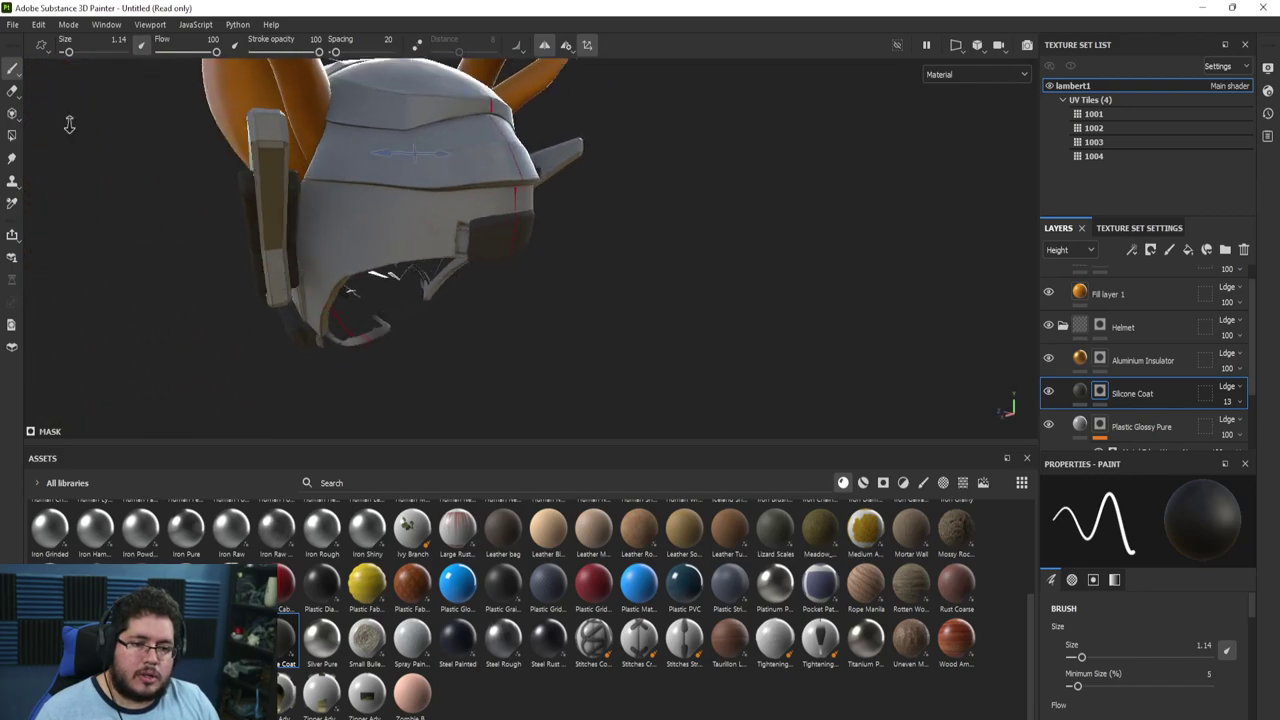
{"action": "left_click_drag", "start_coordinate": [170, 140], "coordinate": [260, 185], "text": "alt"}
{"action": "right_click_drag", "start_coordinate": [220, 175], "coordinate": [308, 158], "text": "alt"}
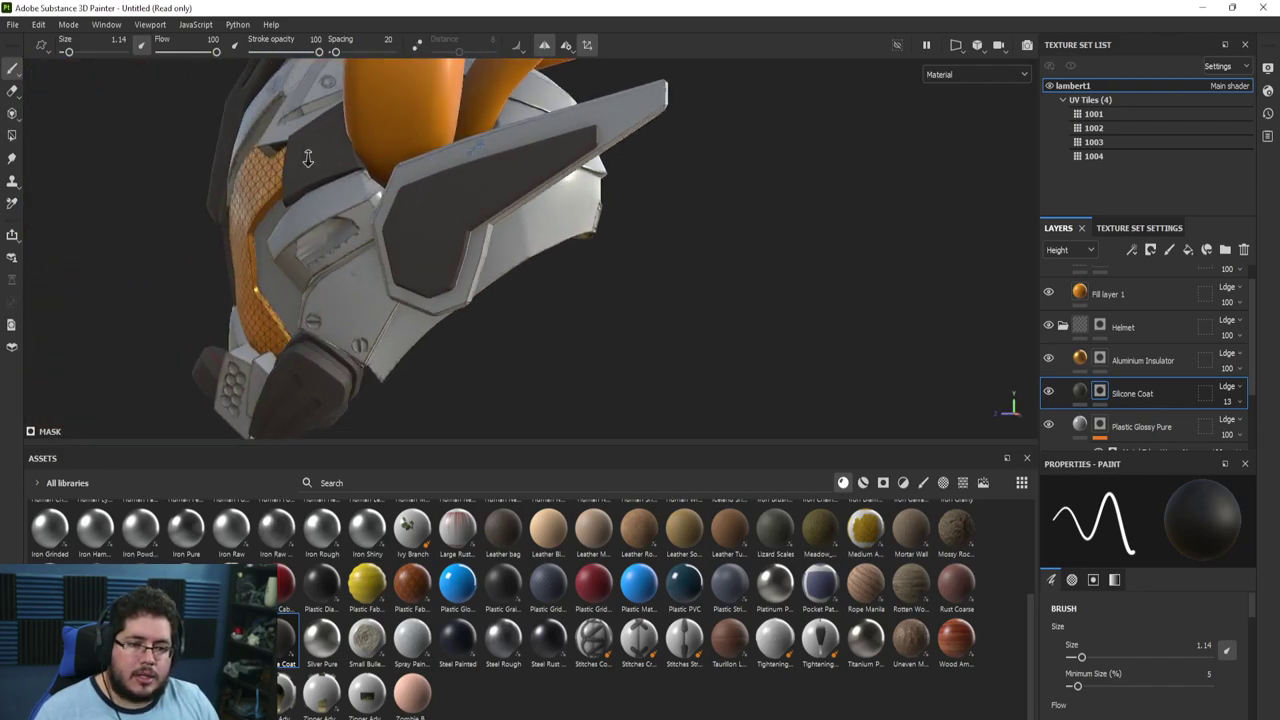
{"action": "left_click_drag", "start_coordinate": [115, 176], "coordinate": [265, 185], "text": "alt"}
{"action": "right_click_drag", "start_coordinate": [400, 200], "coordinate": [275, 190], "text": "alt"}
{"action": "left_click_drag", "start_coordinate": [290, 195], "coordinate": [535, 63], "text": "alt"}
{"action": "left_click", "coordinate": [544, 46]}
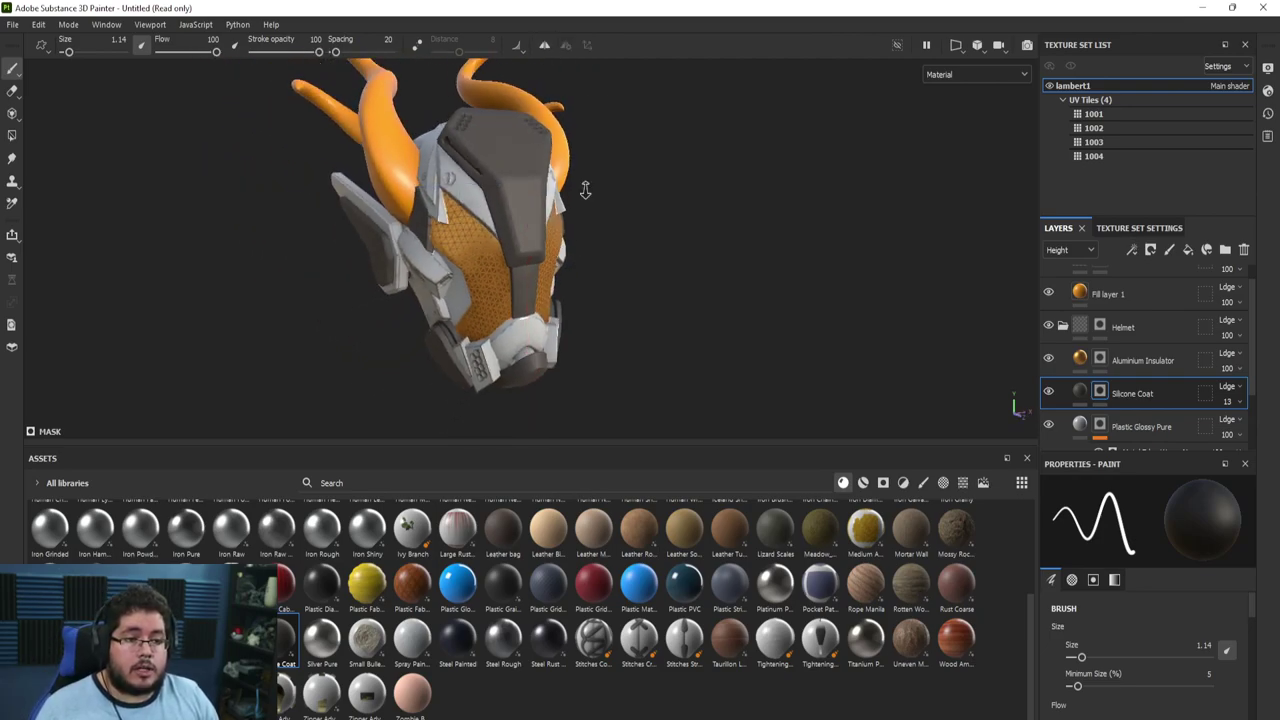
{"action": "right_click_drag", "start_coordinate": [586, 191], "coordinate": [570, 255], "text": "alt"}
{"action": "left_click_drag", "start_coordinate": [580, 250], "coordinate": [450, 225], "text": "alt"}
{"action": "right_click_drag", "start_coordinate": [600, 225], "coordinate": [578, 287], "text": "alt"}
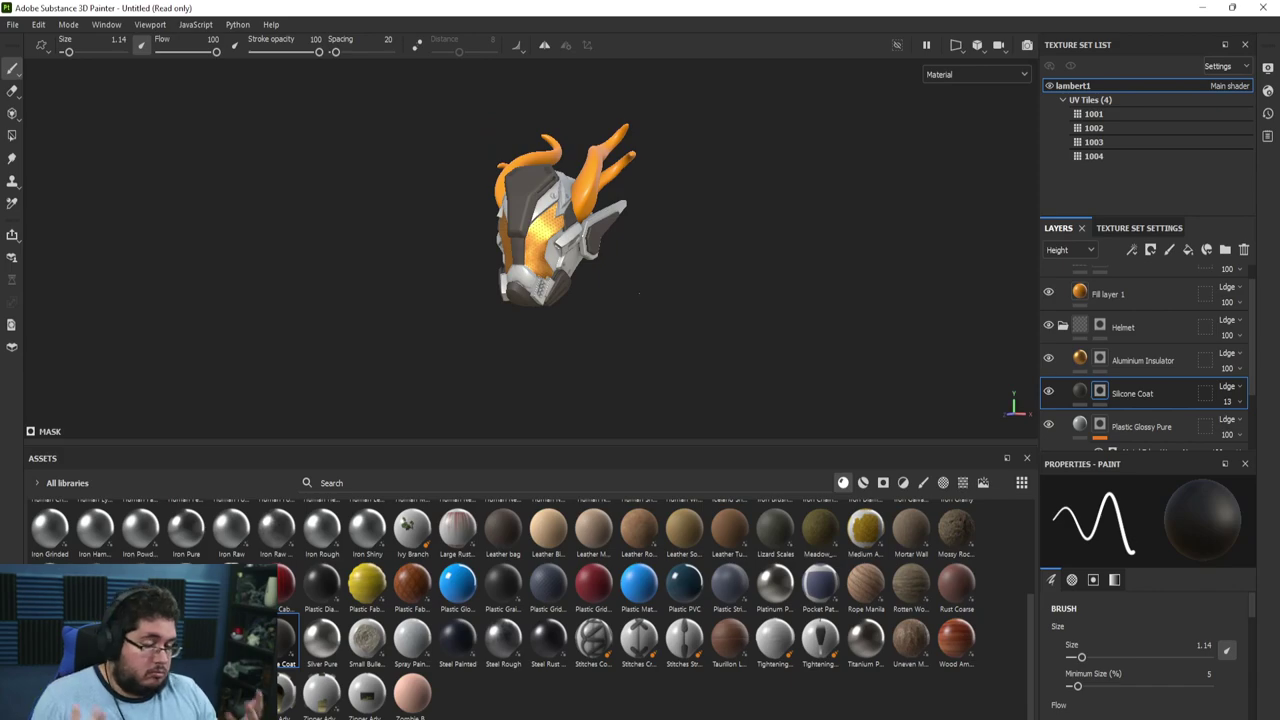
{"action": "right_click_drag", "start_coordinate": [686, 257], "coordinate": [995, 358], "text": "alt"}
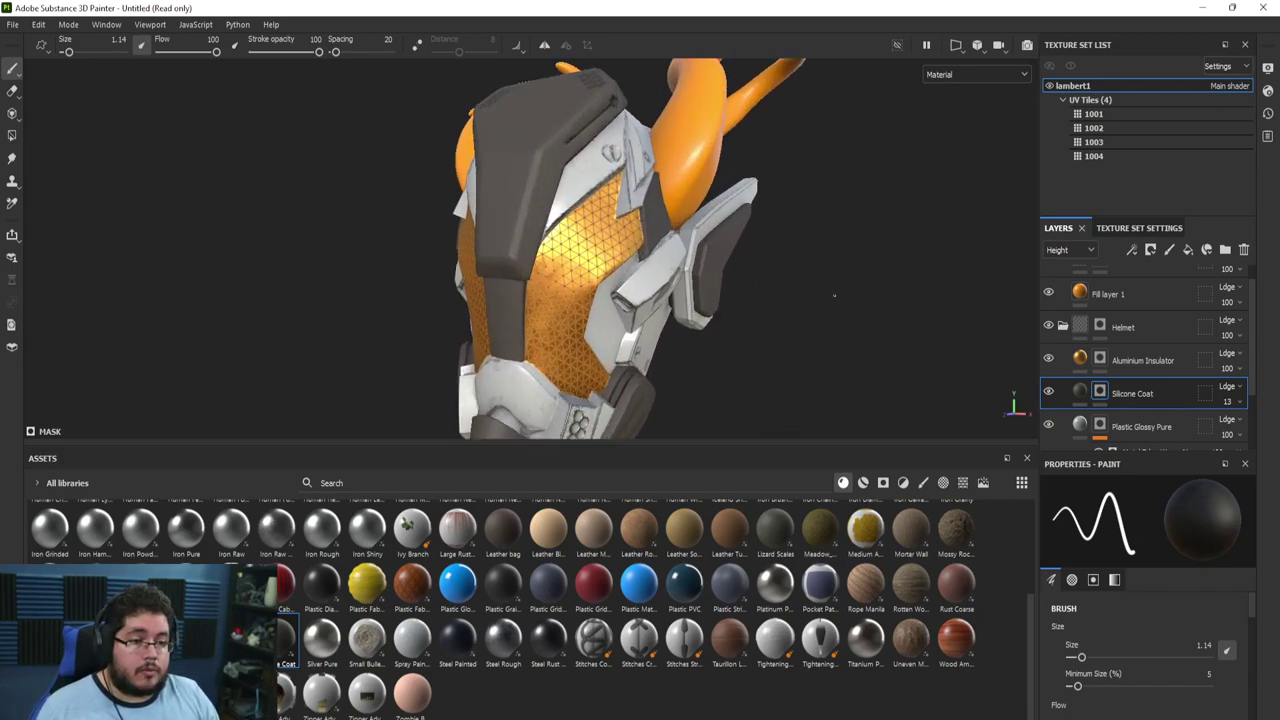
{"action": "mouse_move", "coordinate": [815, 290]}
{"action": "left_mouse_down", "text": "alt"}
{"action": "mouse_move", "coordinate": [491, 218]}
{"action": "mouse_move", "coordinate": [613, 242]}
{"action": "mouse_move", "coordinate": [706, 294]}
{"action": "left_mouse_up", "text": "alt"}
Open the Silicone Coat layer's fill properties and review its parameters, including the Technical Parameters
{"action": "scroll", "coordinate": [1085, 598], "scroll_direction": "down", "scroll_amount": 2}
{"action": "scroll", "coordinate": [1090, 610], "scroll_direction": "down", "scroll_amount": 4}
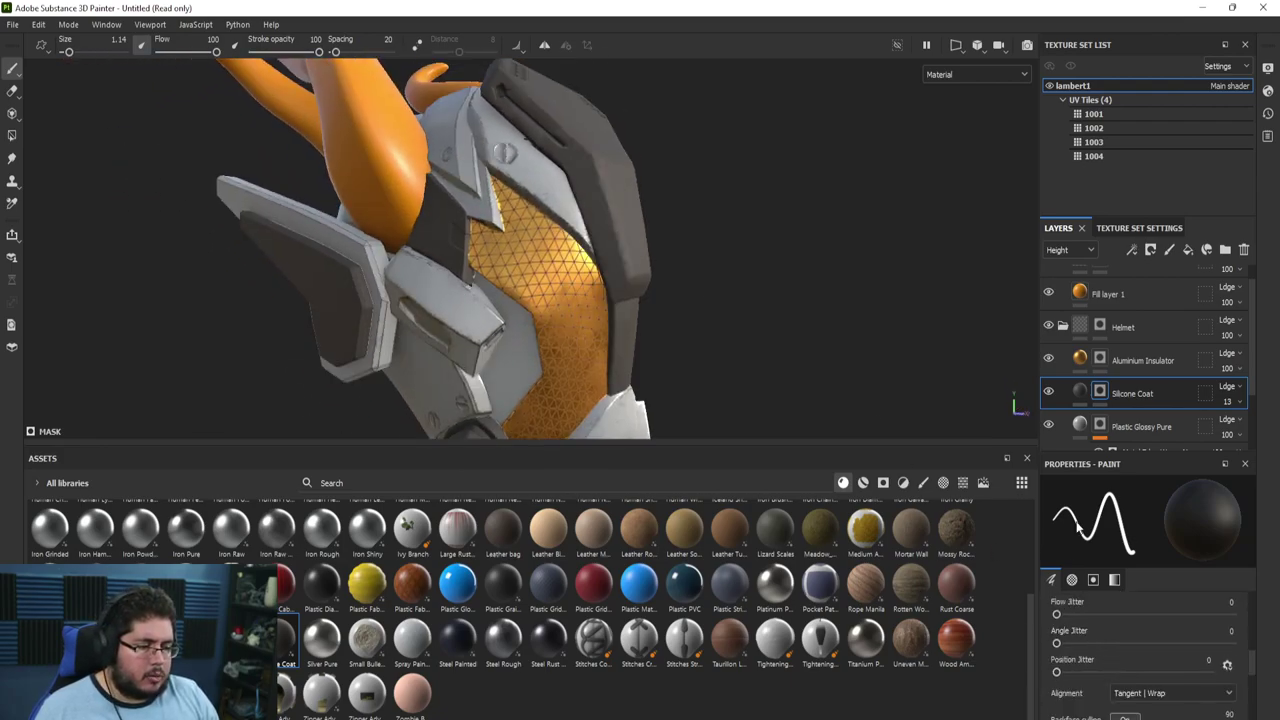
{"action": "left_click", "coordinate": [1080, 391]}
{"action": "scroll", "coordinate": [1100, 660], "scroll_direction": "down", "scroll_amount": 3}
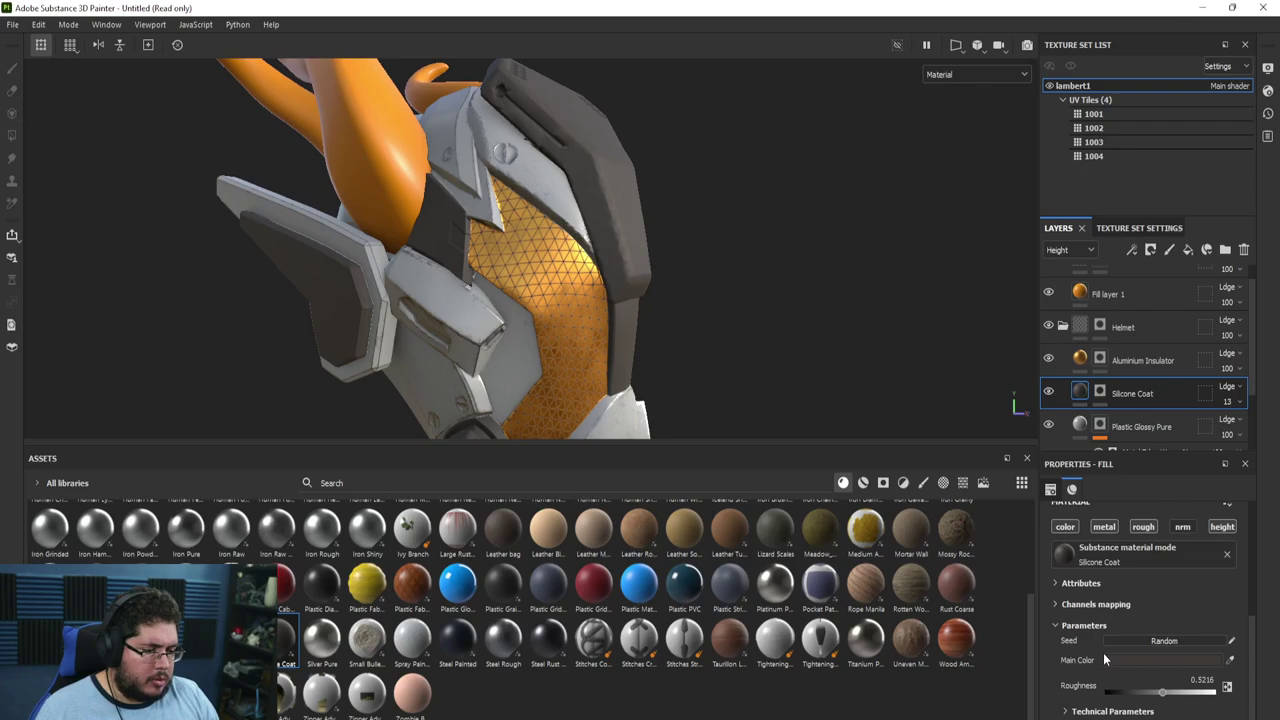
{"action": "left_click", "coordinate": [1065, 711]}
{"action": "scroll", "coordinate": [1066, 700], "scroll_direction": "down", "scroll_amount": 2}
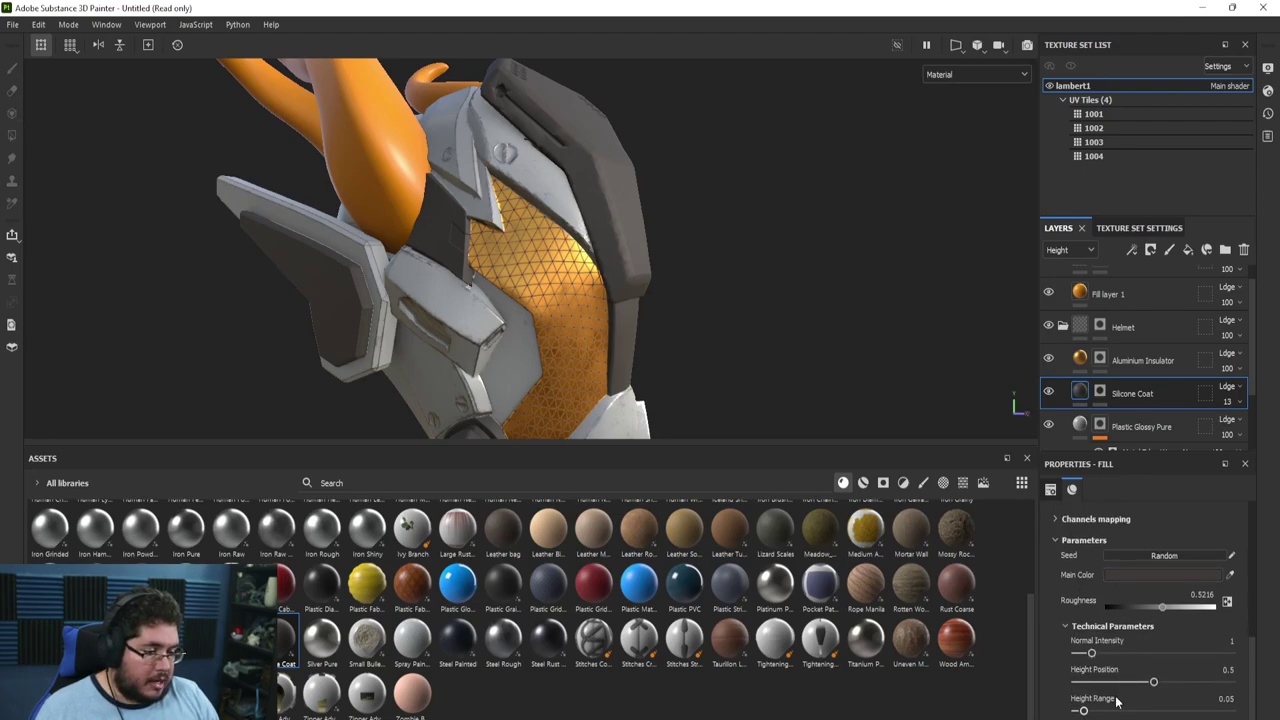
{"action": "scroll", "coordinate": [1108, 629], "scroll_direction": "up", "scroll_amount": 2}
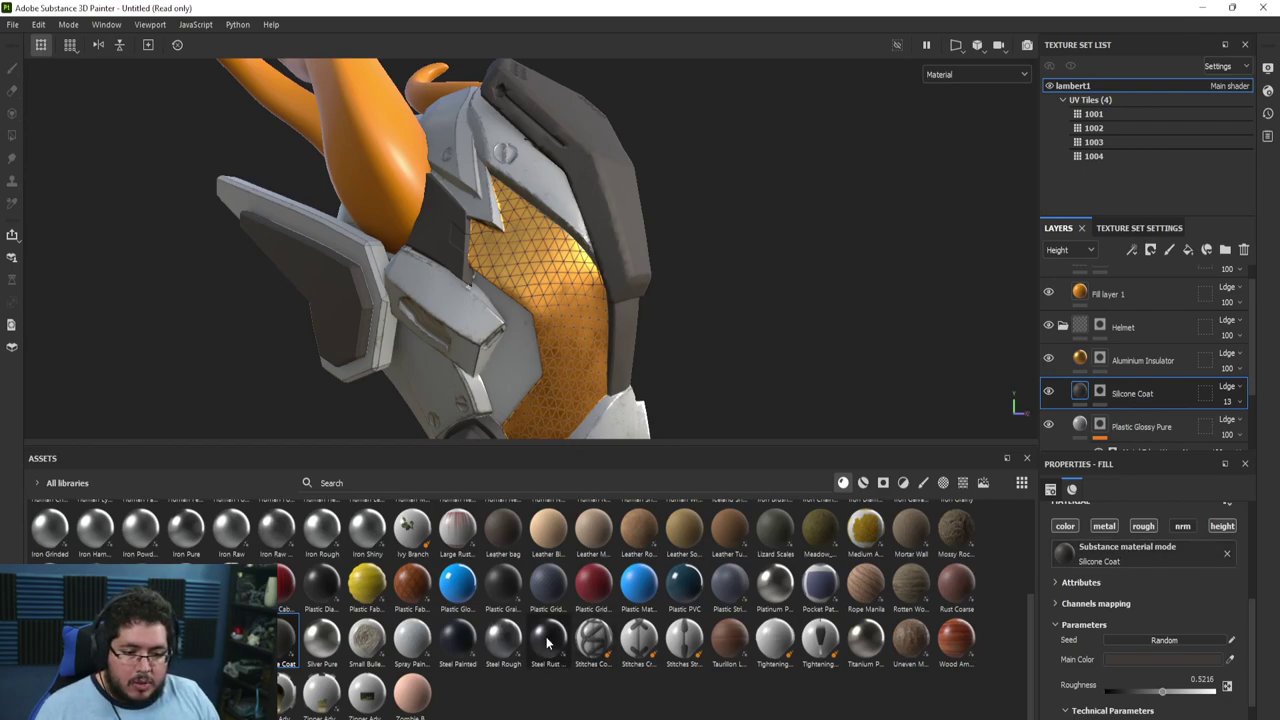
Replace the Silicone Coat layer's material with Steel Rust and Wear and set its tiling to 2.08
{"action": "left_click_drag", "start_coordinate": [548, 640], "coordinate": [1069, 553]}
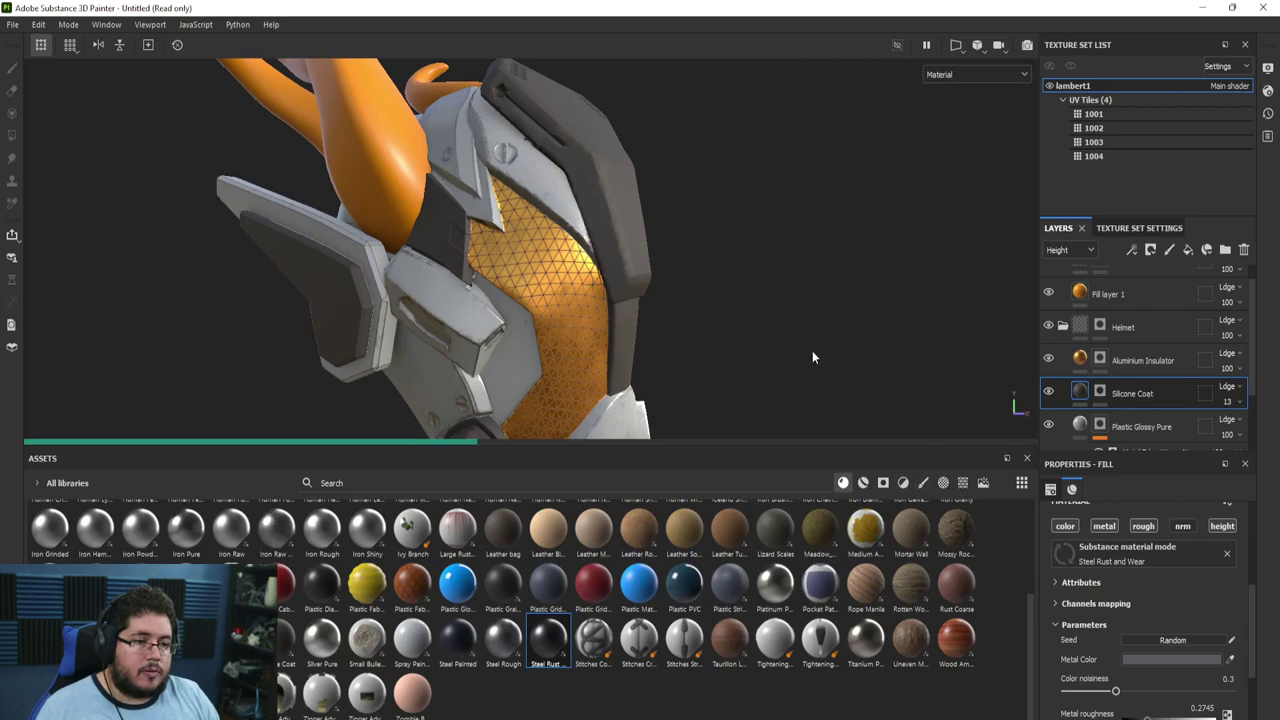
{"action": "left_click_drag", "start_coordinate": [837, 343], "coordinate": [733, 380], "text": "alt"}
{"action": "scroll", "coordinate": [1120, 580], "scroll_direction": "up", "scroll_amount": 4}
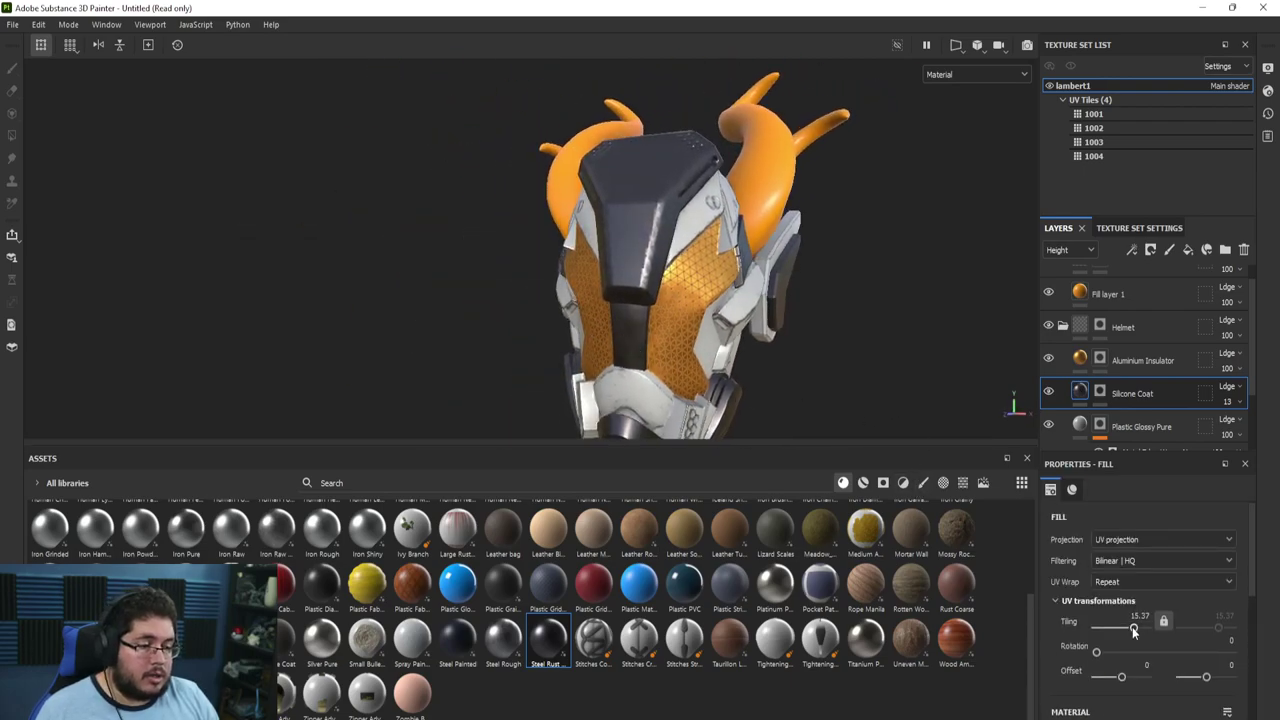
{"action": "left_click_drag", "start_coordinate": [1101, 630], "coordinate": [1127, 631]}
{"action": "left_click_drag", "start_coordinate": [958, 425], "coordinate": [601, 279], "text": "alt"}
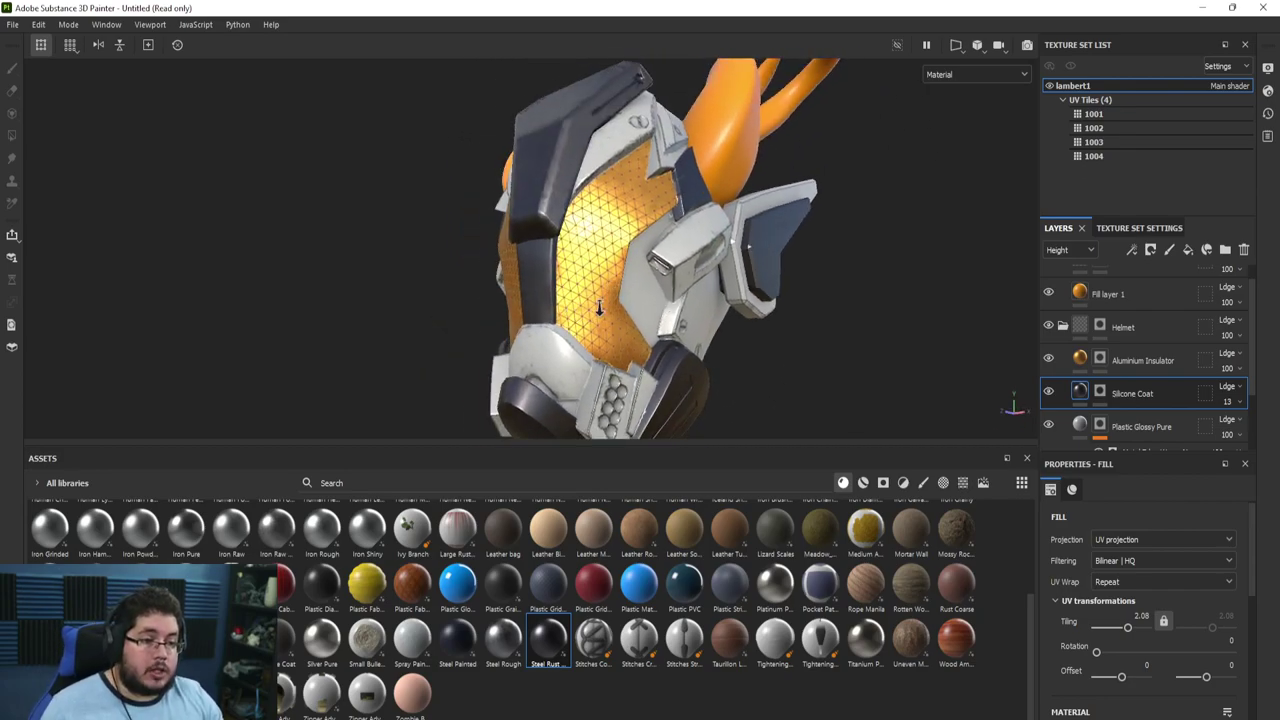
Browse the smart materials and add Hull Damage inside the Helmet folder above the Aluminium Insulator layer
{"action": "scroll", "coordinate": [604, 306], "scroll_direction": "up", "scroll_amount": 2}
{"action": "scroll", "coordinate": [519, 627], "scroll_direction": "up", "scroll_amount": 3}
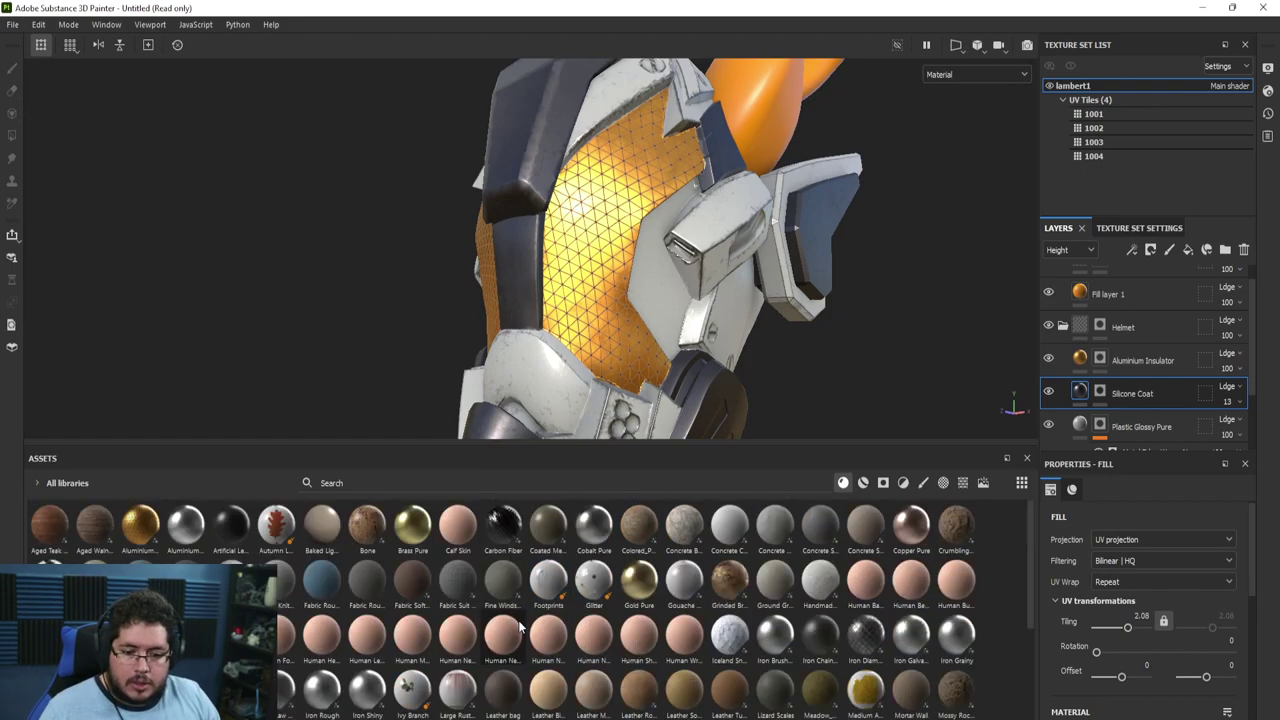
{"action": "left_click_drag", "start_coordinate": [668, 296], "coordinate": [728, 360], "text": "alt"}
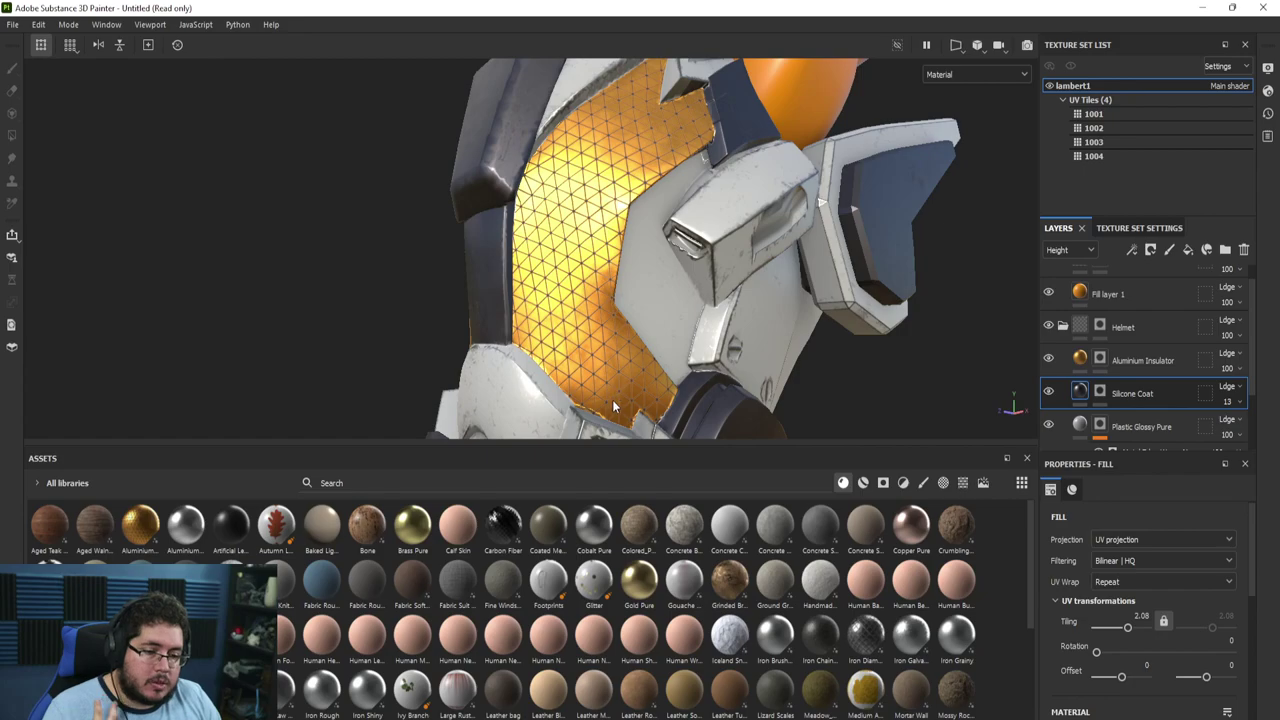
{"action": "left_click", "coordinate": [857, 488]}
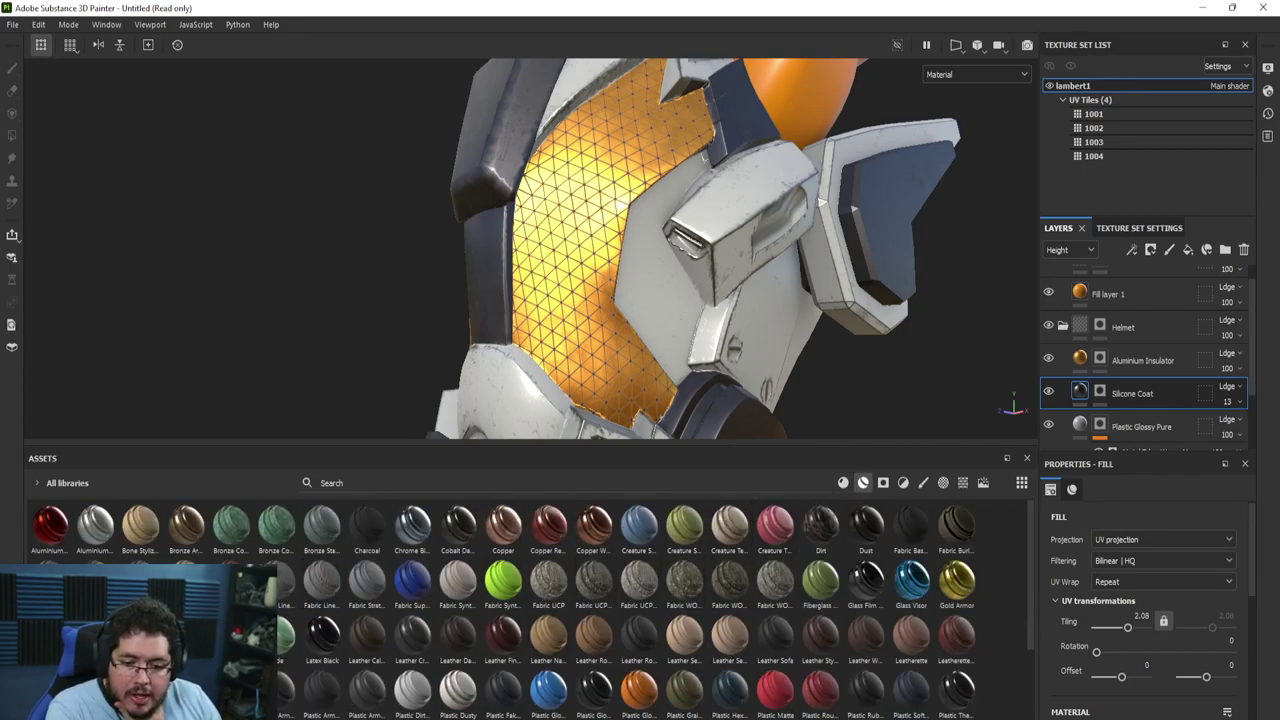
{"action": "mouse_move", "coordinate": [215, 662]}
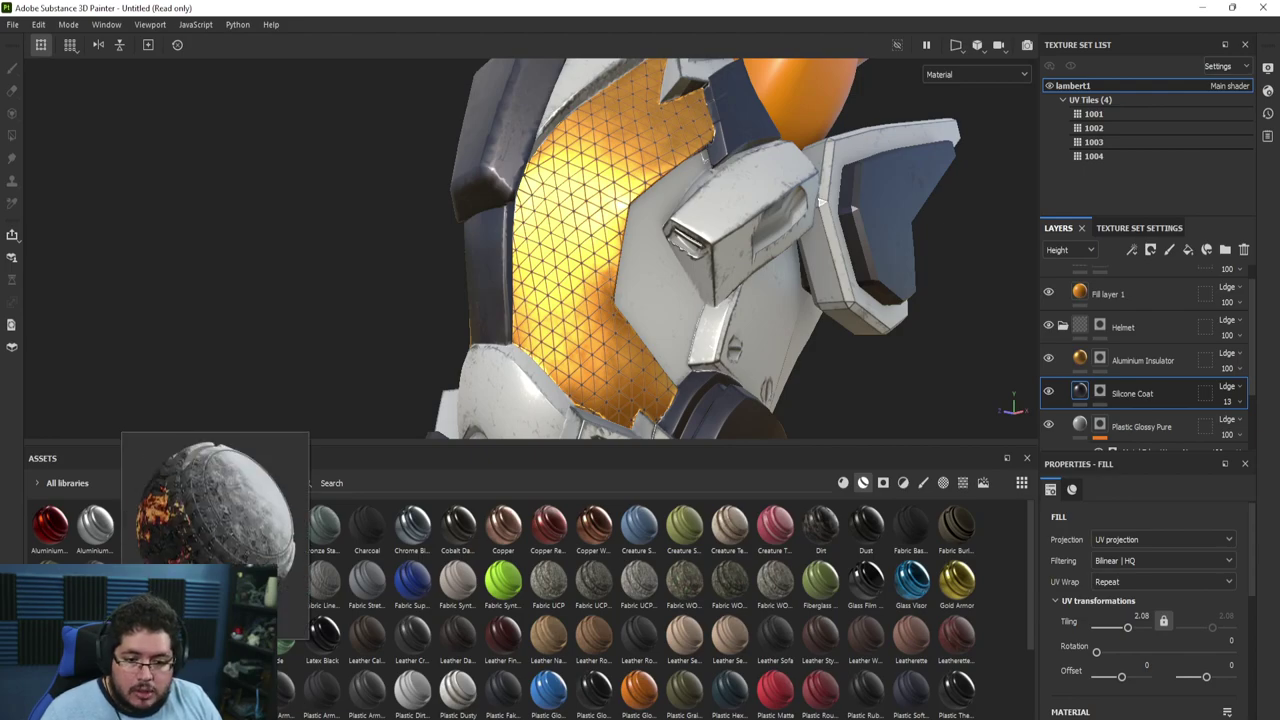
{"action": "scroll", "coordinate": [186, 524], "scroll_direction": "down", "scroll_amount": 2}
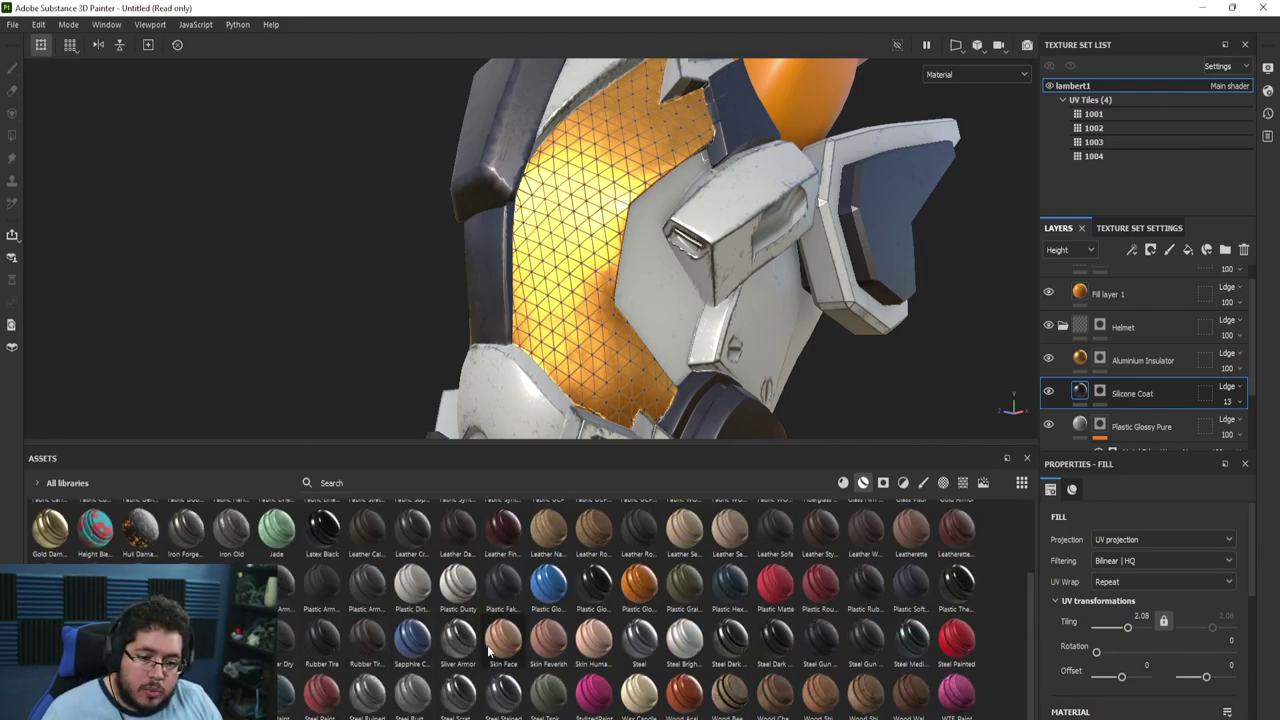
{"action": "left_click_drag", "start_coordinate": [740, 432], "coordinate": [1082, 358]}
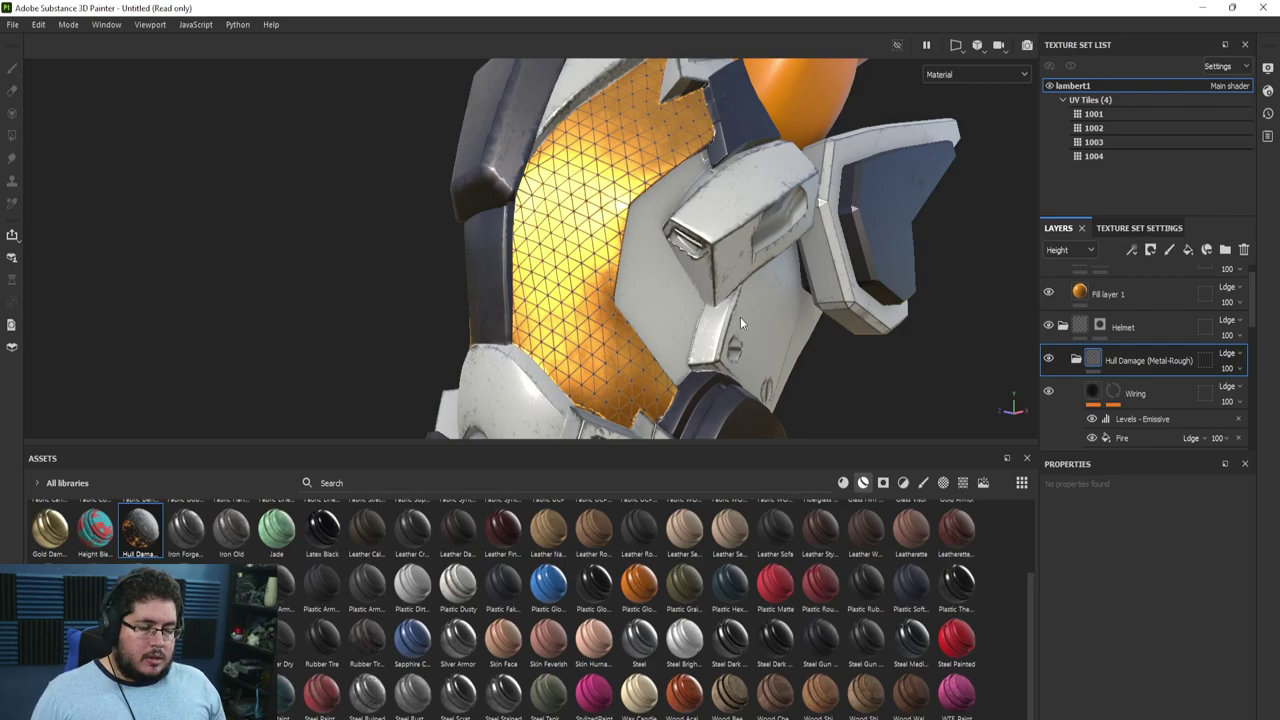
Expand the Hull Damage group and examine its Sub Hull, Smoke and Paintable Mask layers
{"action": "left_click_drag", "start_coordinate": [740, 317], "coordinate": [646, 291], "text": "alt"}
{"action": "right_click_drag", "start_coordinate": [795, 174], "coordinate": [820, 335], "text": "alt"}
{"action": "left_click_drag", "start_coordinate": [500, 310], "coordinate": [577, 320], "text": "alt"}
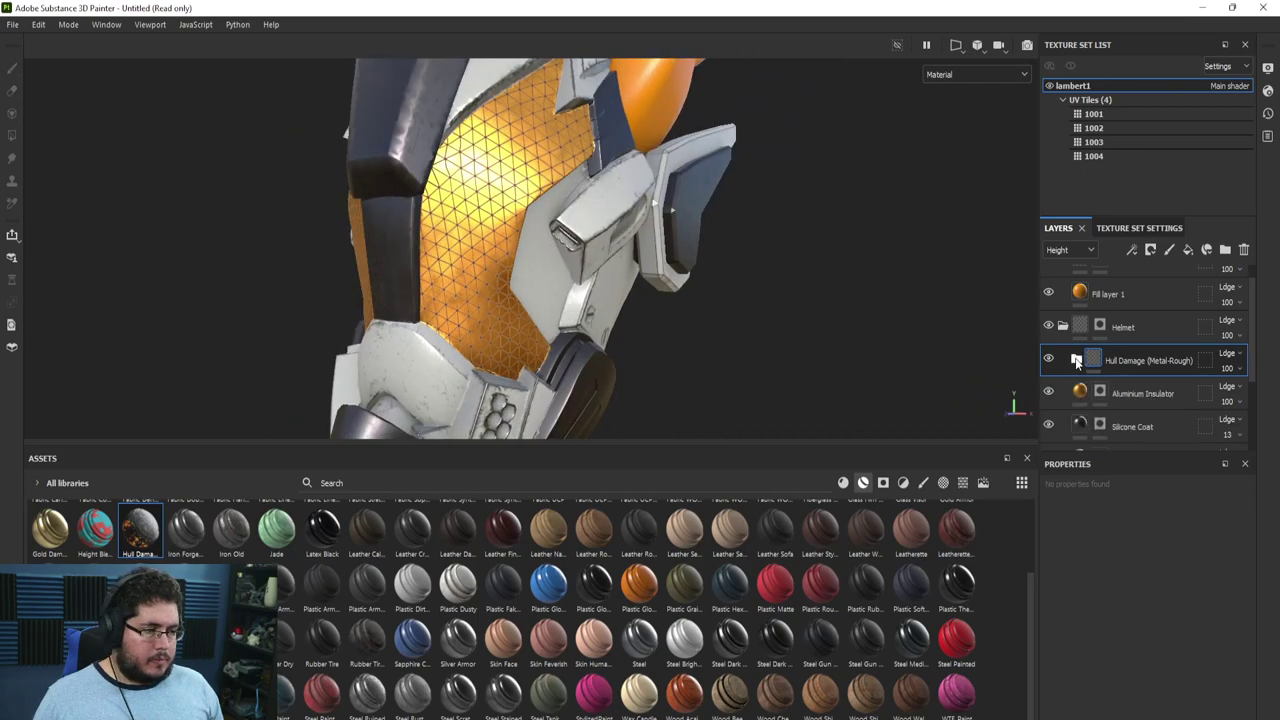
{"action": "left_click", "coordinate": [1076, 359]}
{"action": "scroll", "coordinate": [1132, 376], "scroll_direction": "down", "scroll_amount": 2}
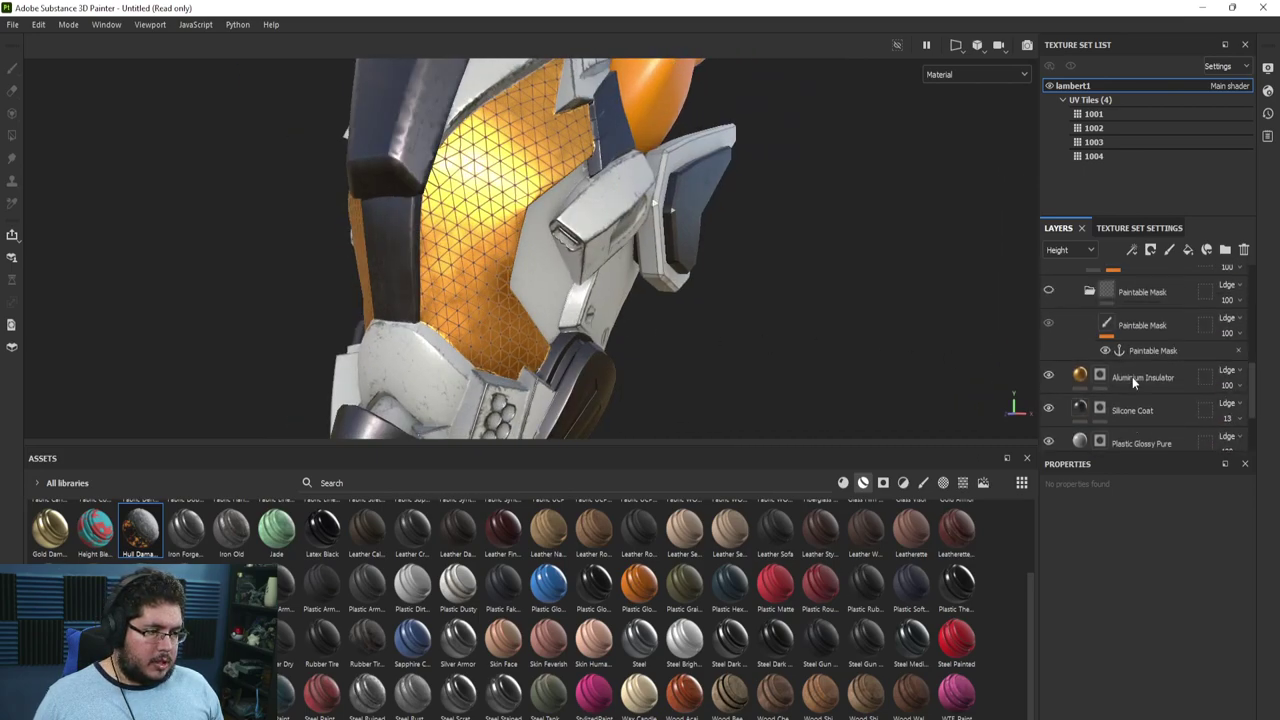
{"action": "scroll", "coordinate": [1132, 376], "scroll_direction": "up", "scroll_amount": 3}
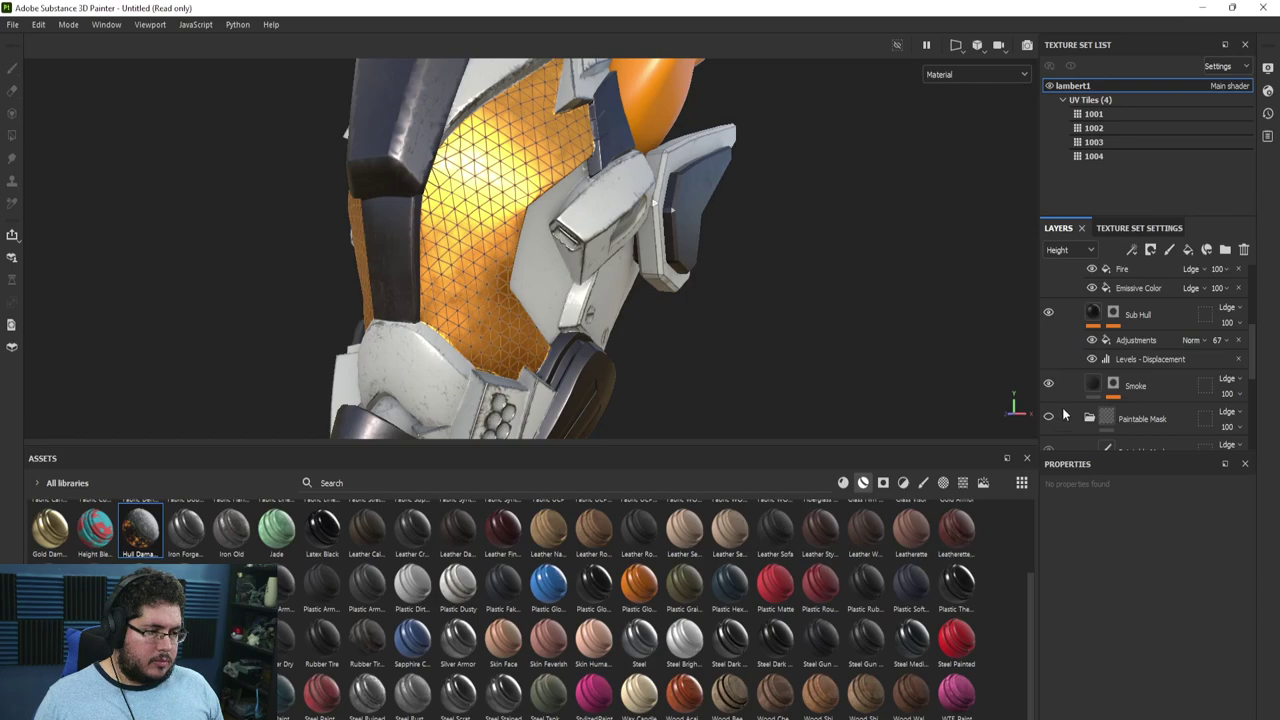
Show the Paintable Mask folder in the Hull Damage group and inspect the group's layers against the helmet
{"action": "scroll", "coordinate": [1070, 370], "scroll_direction": "up", "scroll_amount": 4}
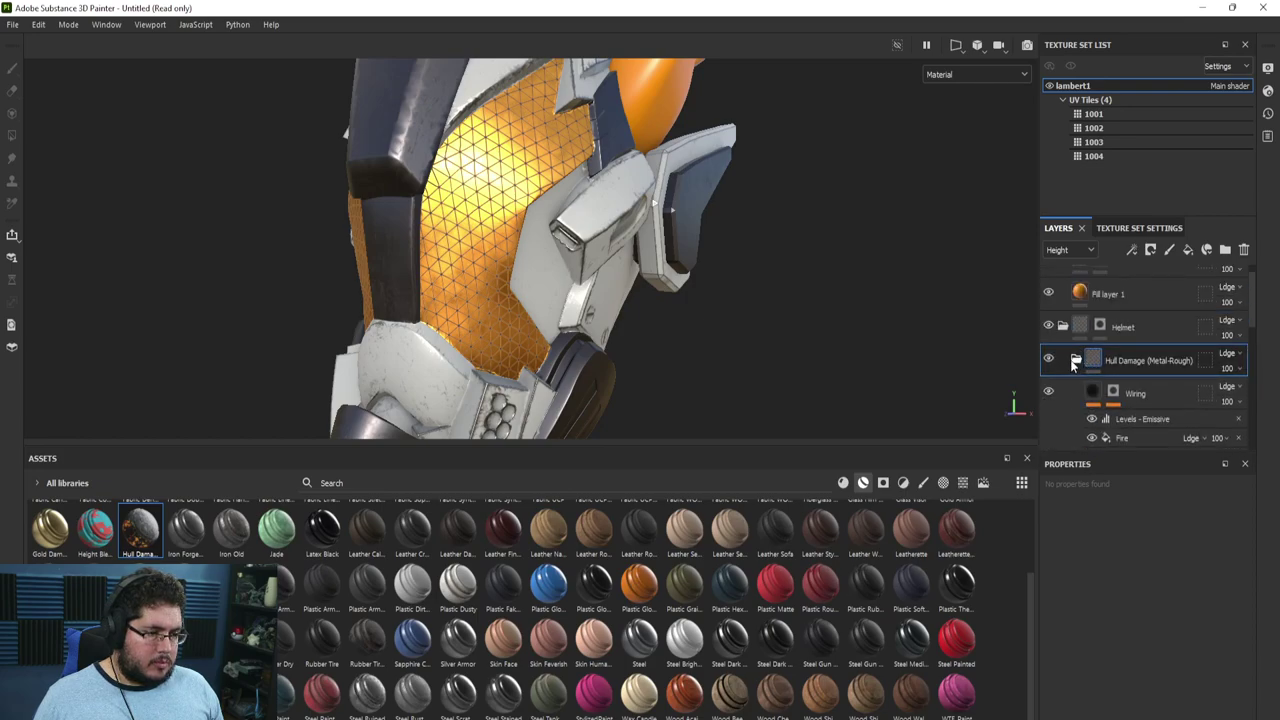
{"action": "scroll", "coordinate": [1075, 360], "scroll_direction": "down", "scroll_amount": 5}
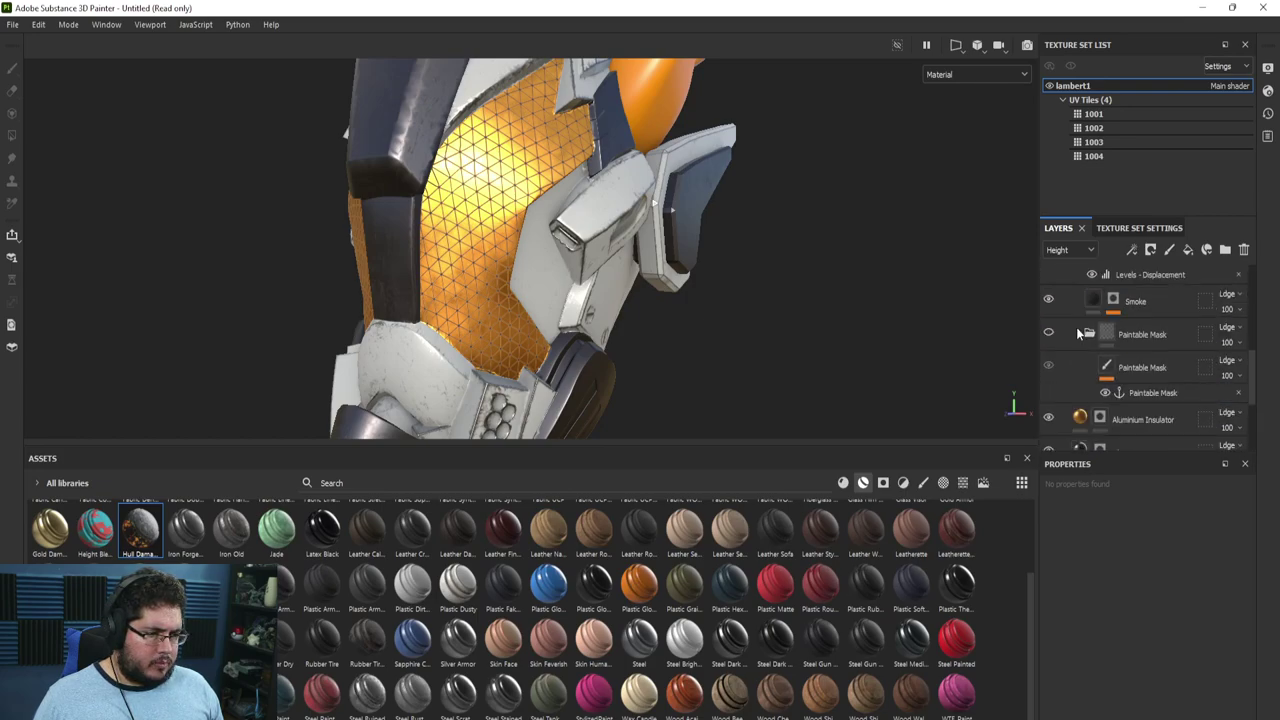
{"action": "left_click_drag", "start_coordinate": [840, 330], "coordinate": [699, 323], "text": "alt"}
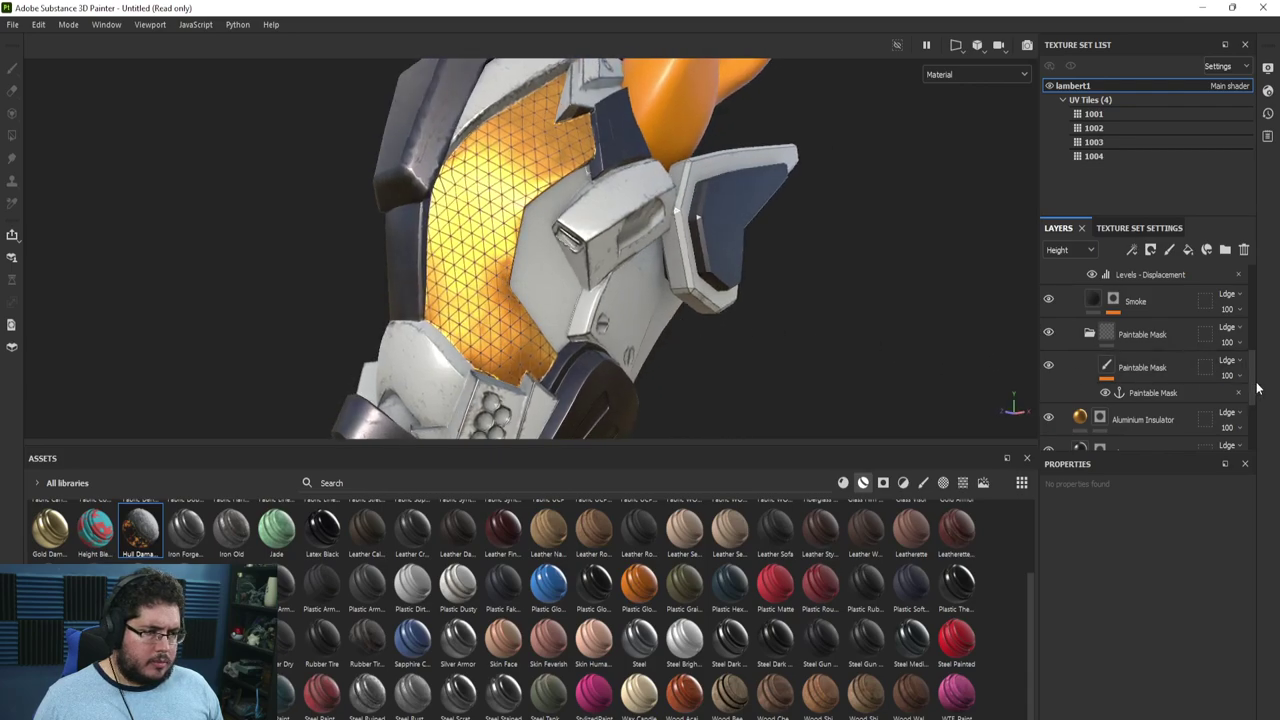
{"action": "scroll", "coordinate": [1174, 366], "scroll_direction": "down", "scroll_amount": 3}
{"action": "scroll", "coordinate": [1158, 380], "scroll_direction": "up", "scroll_amount": 3}
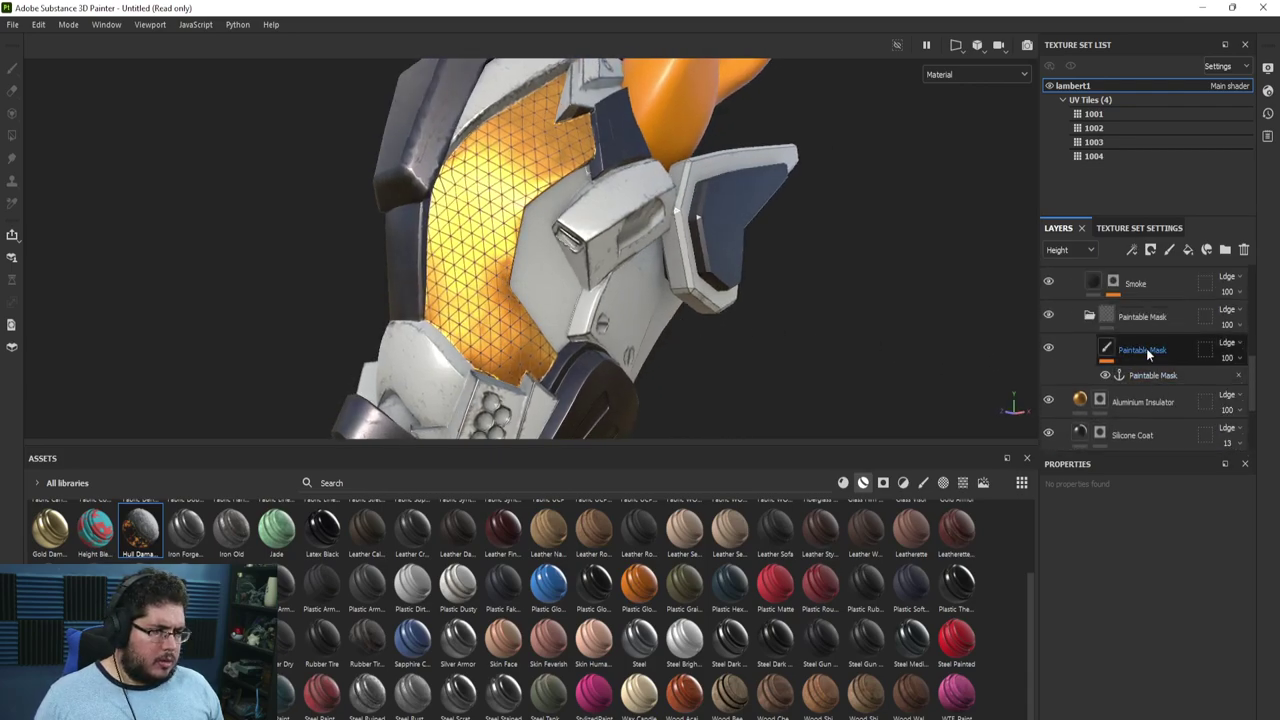
{"action": "scroll", "coordinate": [1142, 345], "scroll_direction": "up", "scroll_amount": 3}
{"action": "scroll", "coordinate": [1141, 354], "scroll_direction": "up", "scroll_amount": 3}
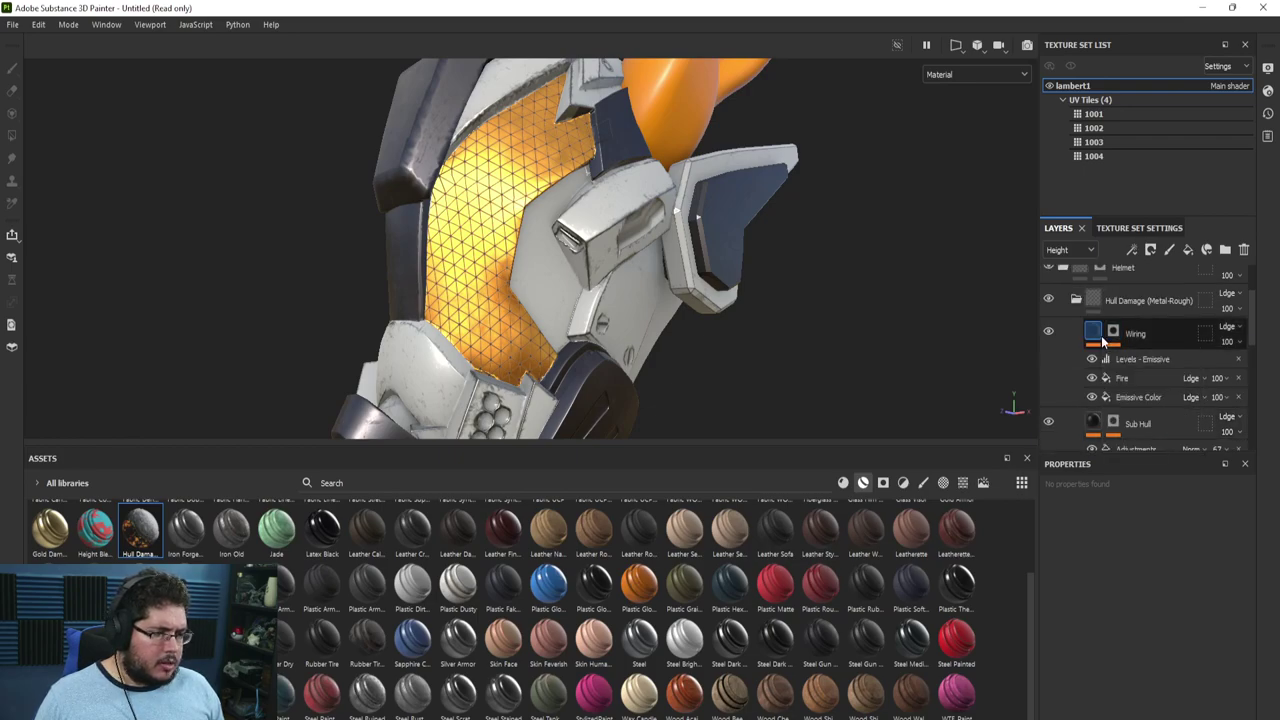
Open the Wiring layer's fill properties and inspect its effect on the side of the helmet up close
{"action": "left_click", "coordinate": [1150, 335]}
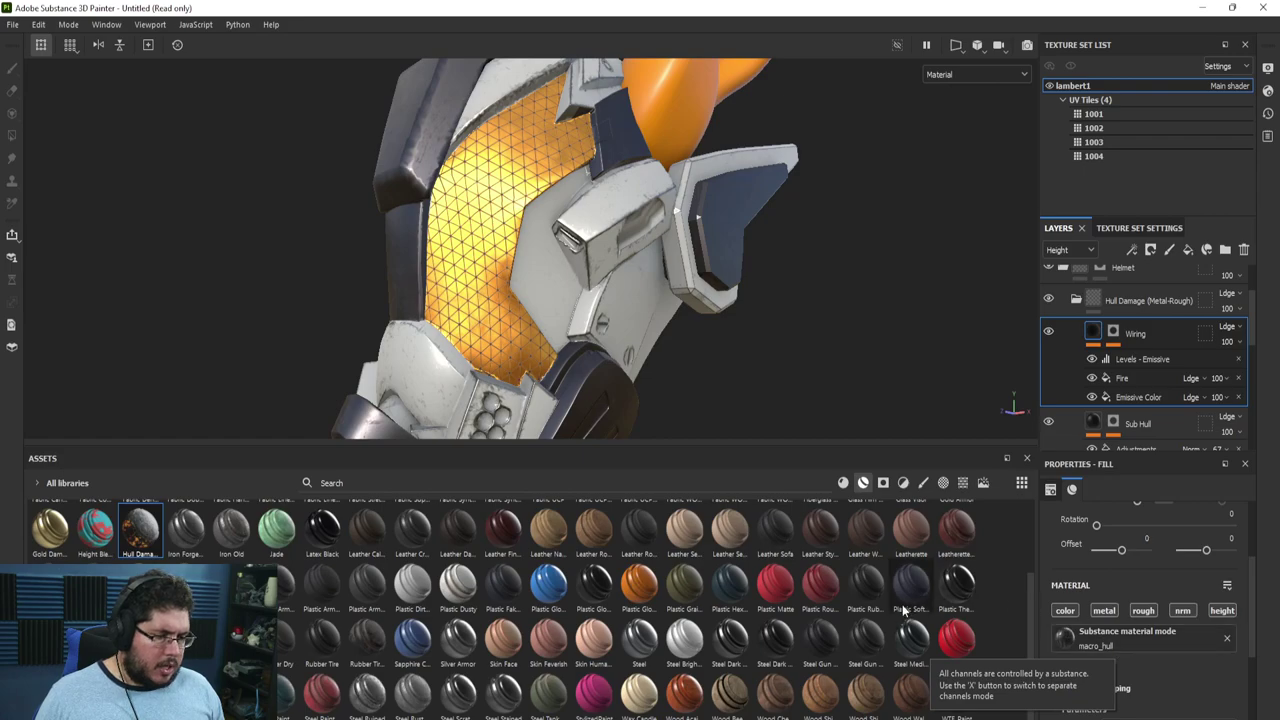
{"action": "left_click_drag", "start_coordinate": [749, 350], "coordinate": [733, 352], "text": "alt"}
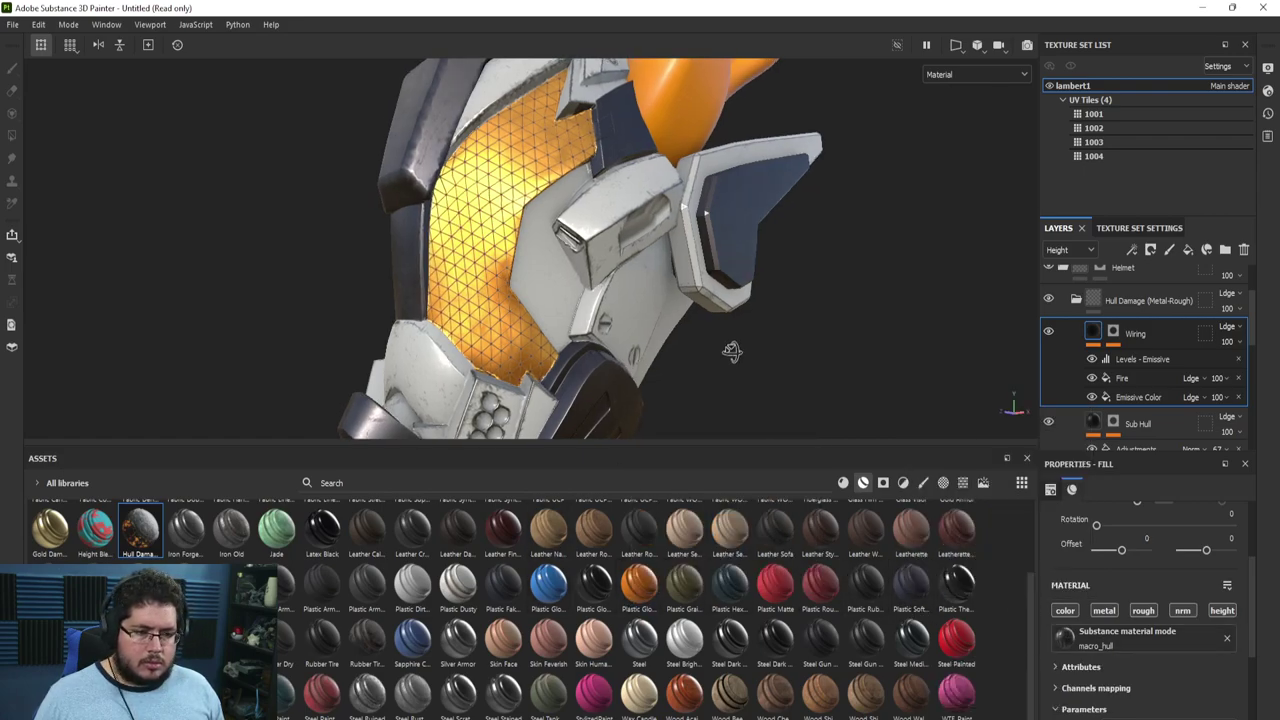
{"action": "scroll", "coordinate": [547, 369], "scroll_direction": "up", "scroll_amount": 2}
{"action": "scroll", "coordinate": [547, 369], "scroll_direction": "up", "scroll_amount": 3}
{"action": "middle_click_drag", "start_coordinate": [547, 369], "coordinate": [545, 399], "text": "alt"}
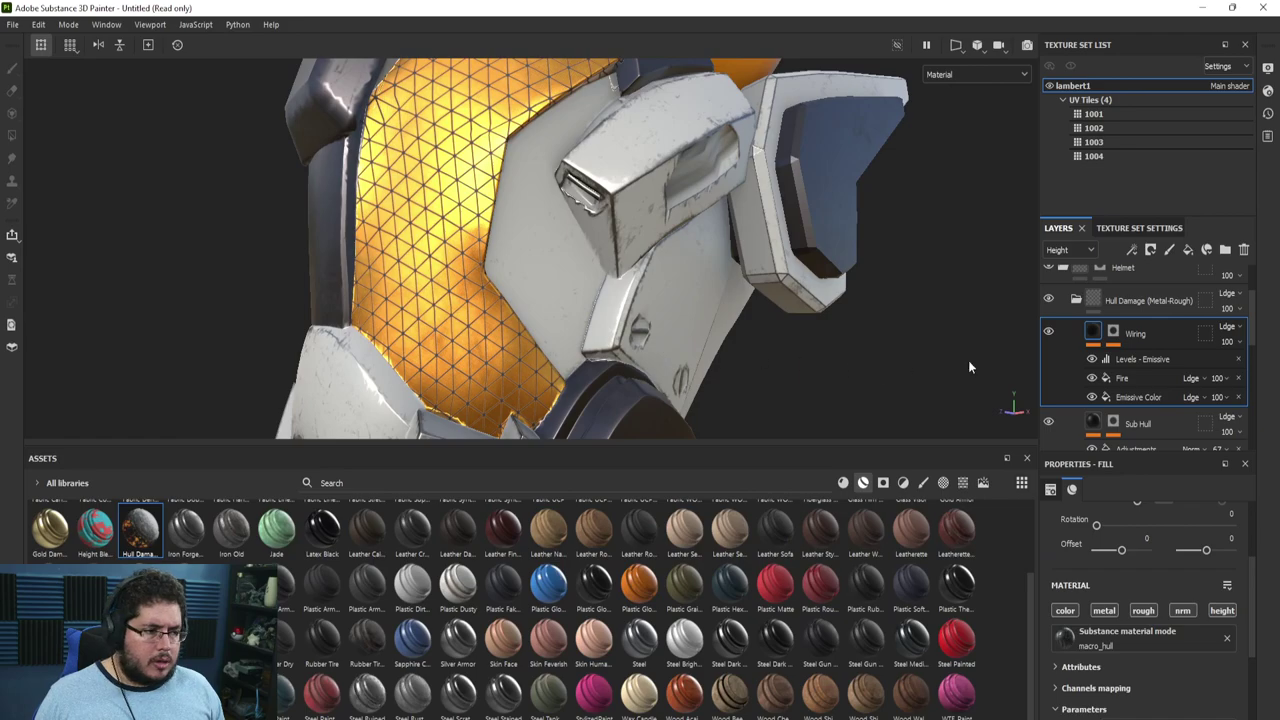
Move the Hull Damage group out of the Helmet folder to the very top of the layer stack
{"action": "left_click", "coordinate": [1146, 301]}
{"action": "left_click_drag", "start_coordinate": [865, 354], "coordinate": [960, 342], "text": "alt"}
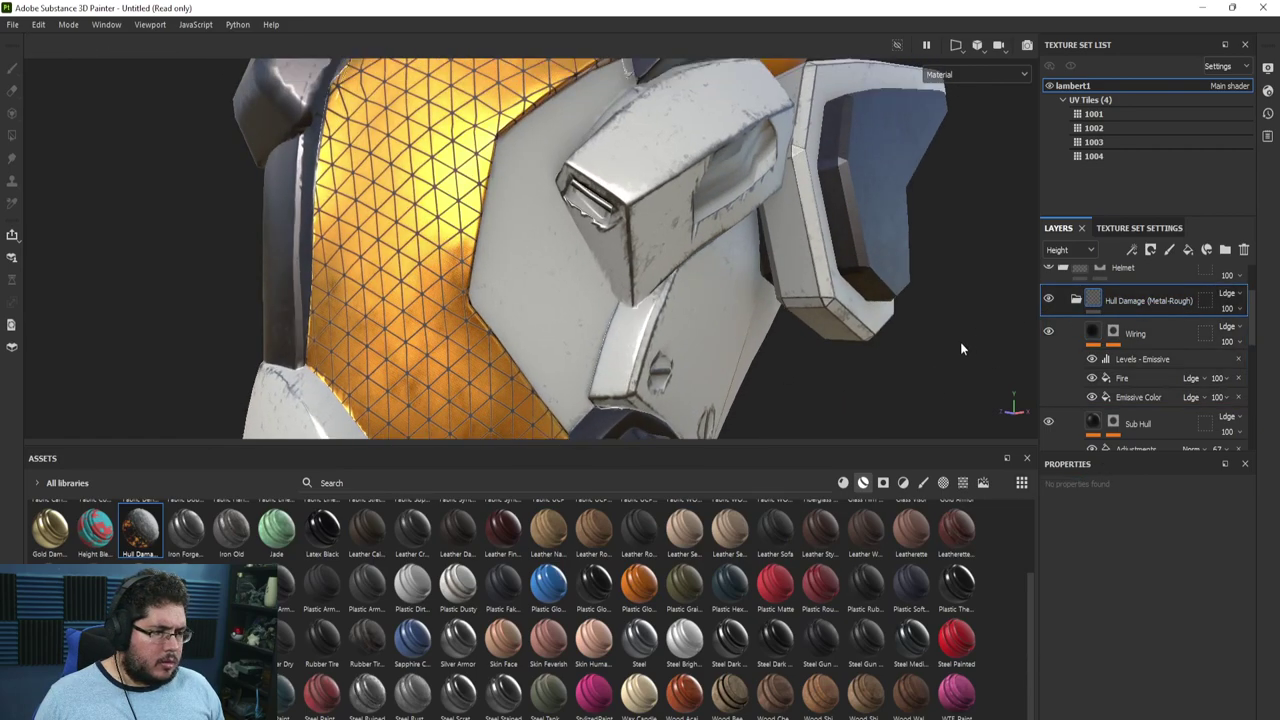
{"action": "scroll", "coordinate": [960, 342], "scroll_direction": "down", "scroll_amount": 2}
{"action": "scroll", "coordinate": [1130, 315], "scroll_direction": "up", "scroll_amount": 2}
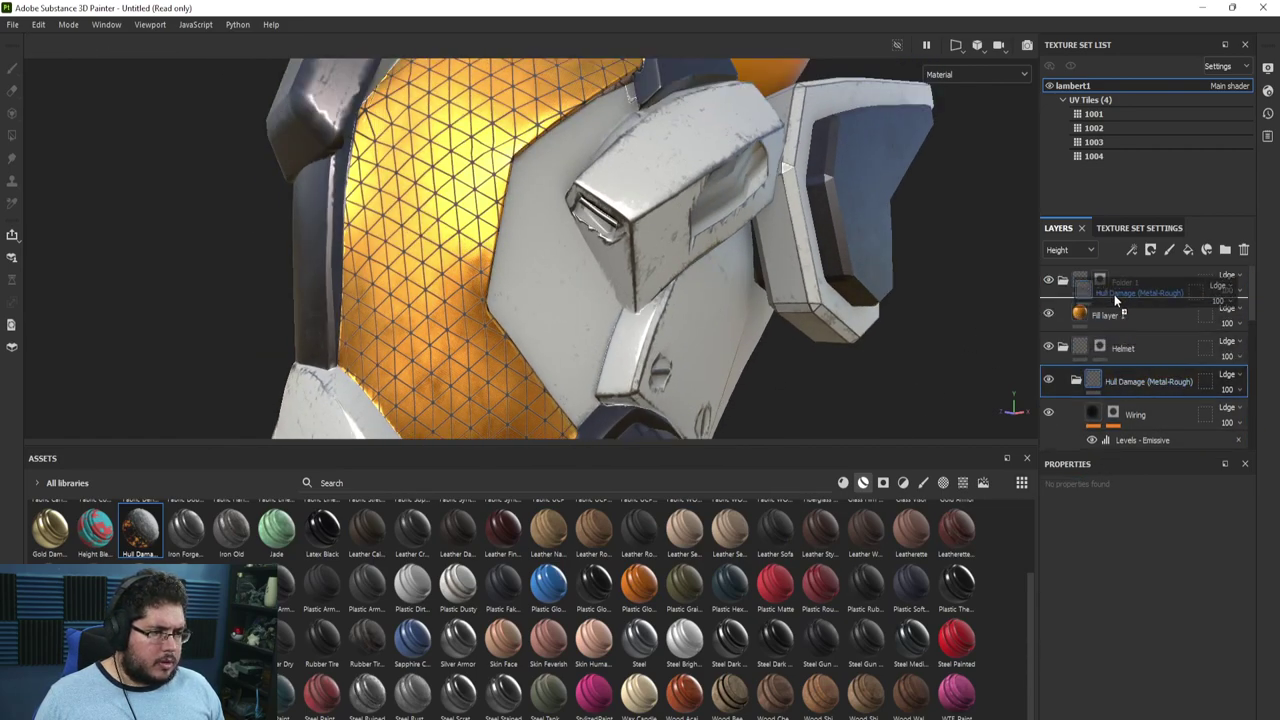
{"action": "scroll", "coordinate": [1051, 304], "scroll_direction": "down", "scroll_amount": 3}
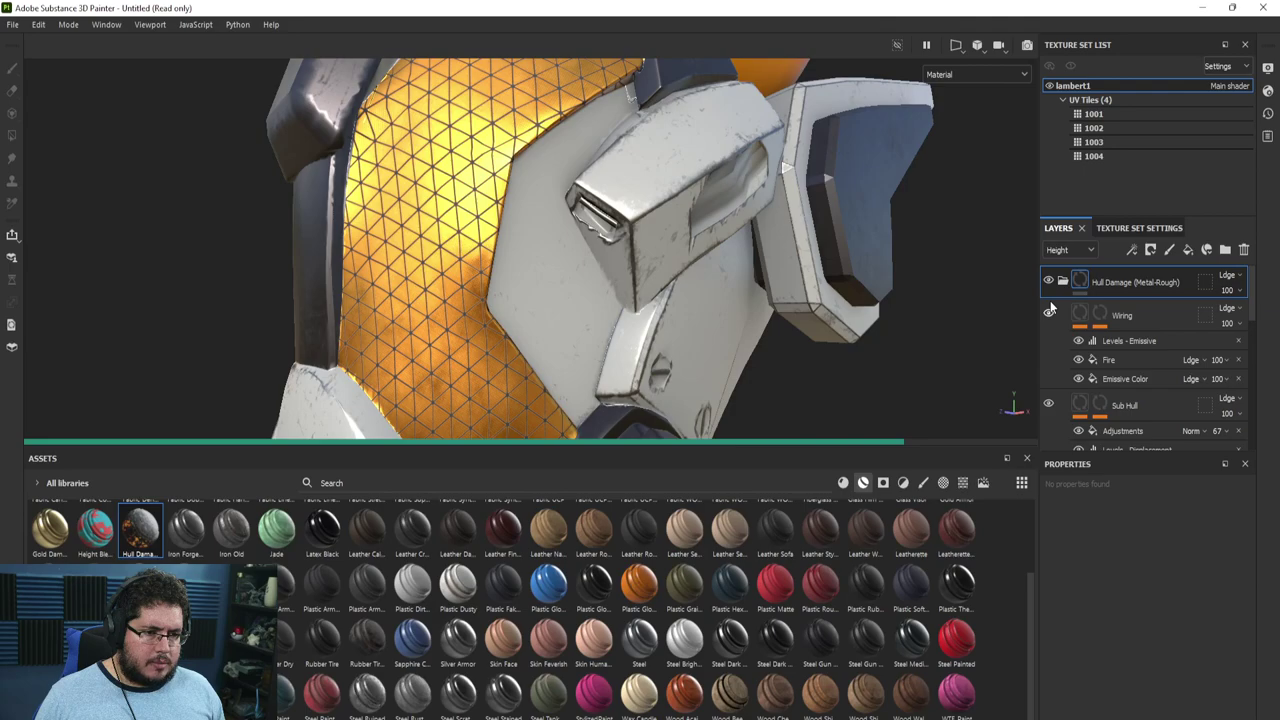
Check the helmet from the front and delete the Hull Damage group
{"action": "left_click_drag", "start_coordinate": [800, 308], "coordinate": [950, 304], "text": "alt"}
{"action": "scroll", "coordinate": [887, 312], "scroll_direction": "down", "scroll_amount": 3}
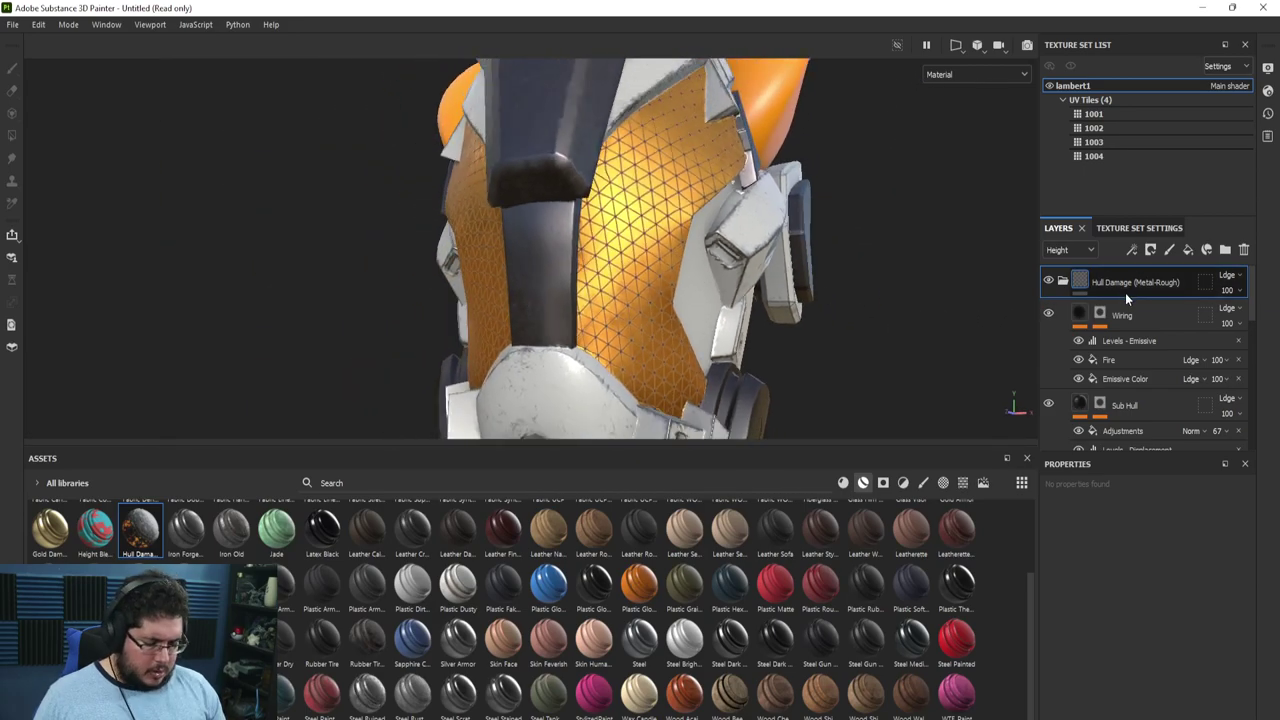
{"action": "key", "text": "Delete"}
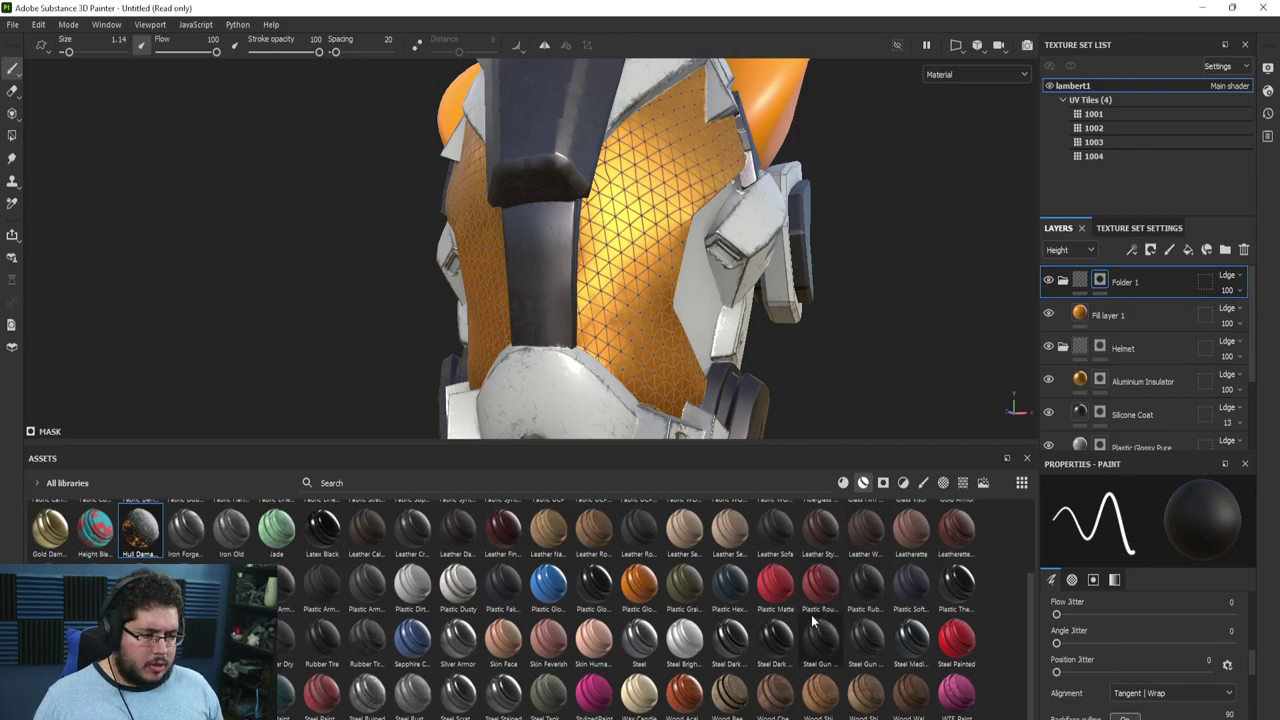
Switch the asset library from smart materials to base materials and browse the available materials
{"action": "scroll", "coordinate": [812, 622], "scroll_direction": "up", "scroll_amount": 2}
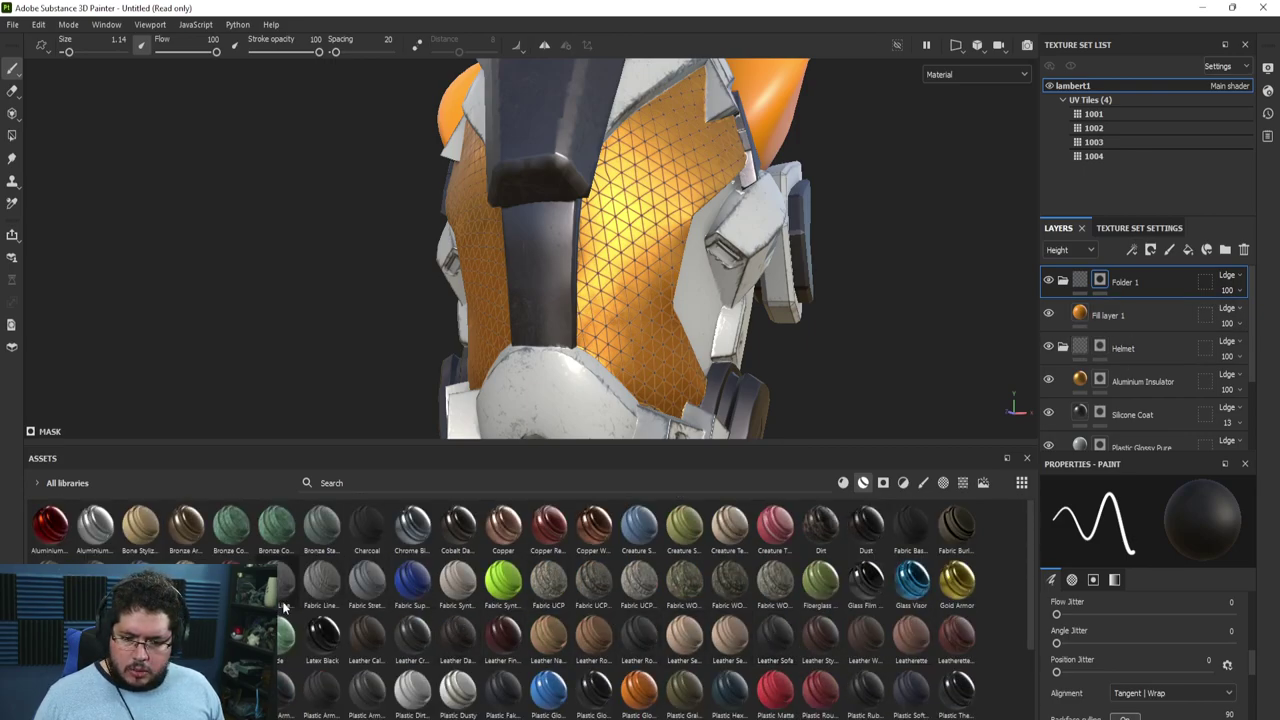
{"action": "left_click", "coordinate": [843, 482]}
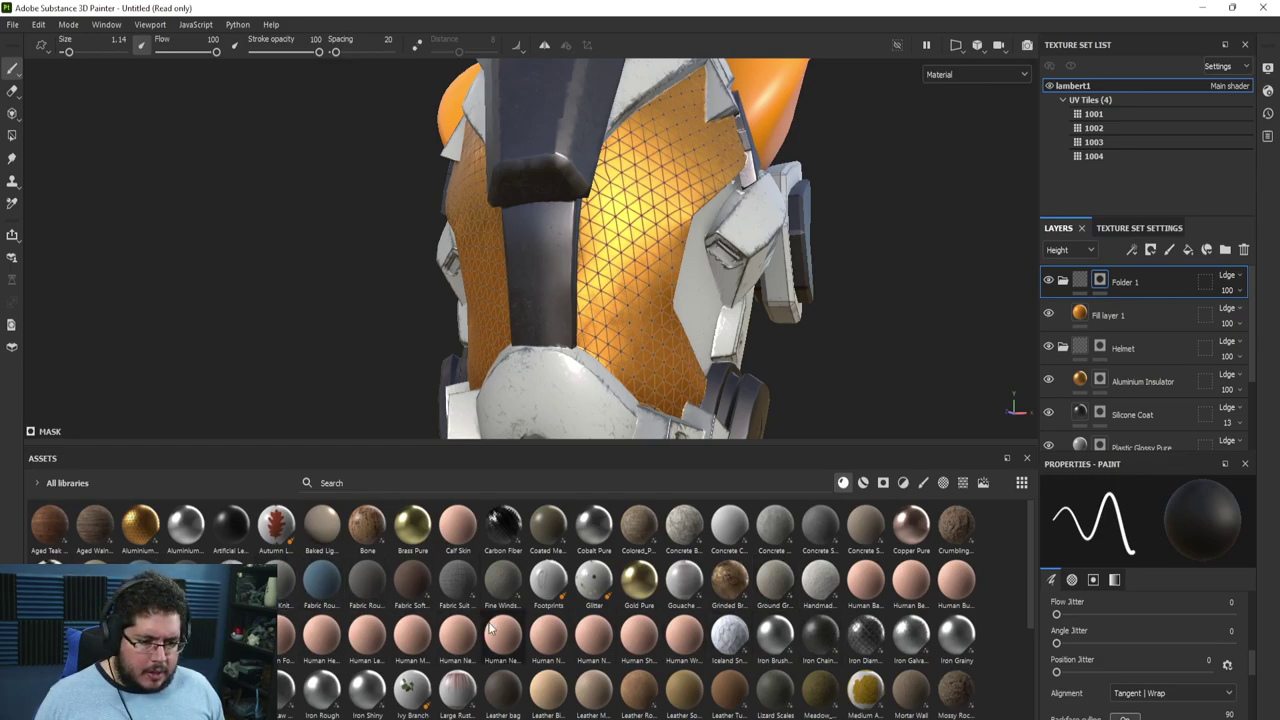
{"action": "scroll", "coordinate": [495, 626], "scroll_direction": "down", "scroll_amount": 3}
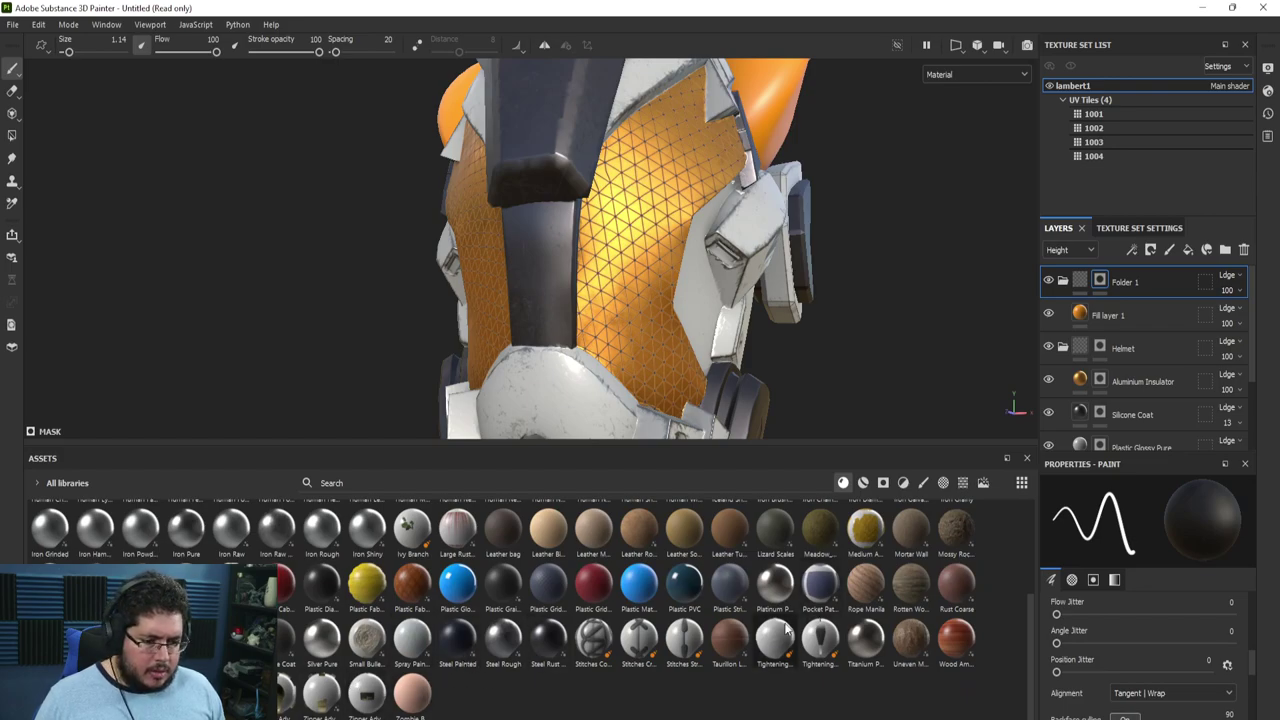
Switch to the Adobe Substance 3D Assets website in the browser, search for "sci fi" and look through the materials
{"action": "key", "text": "super"}
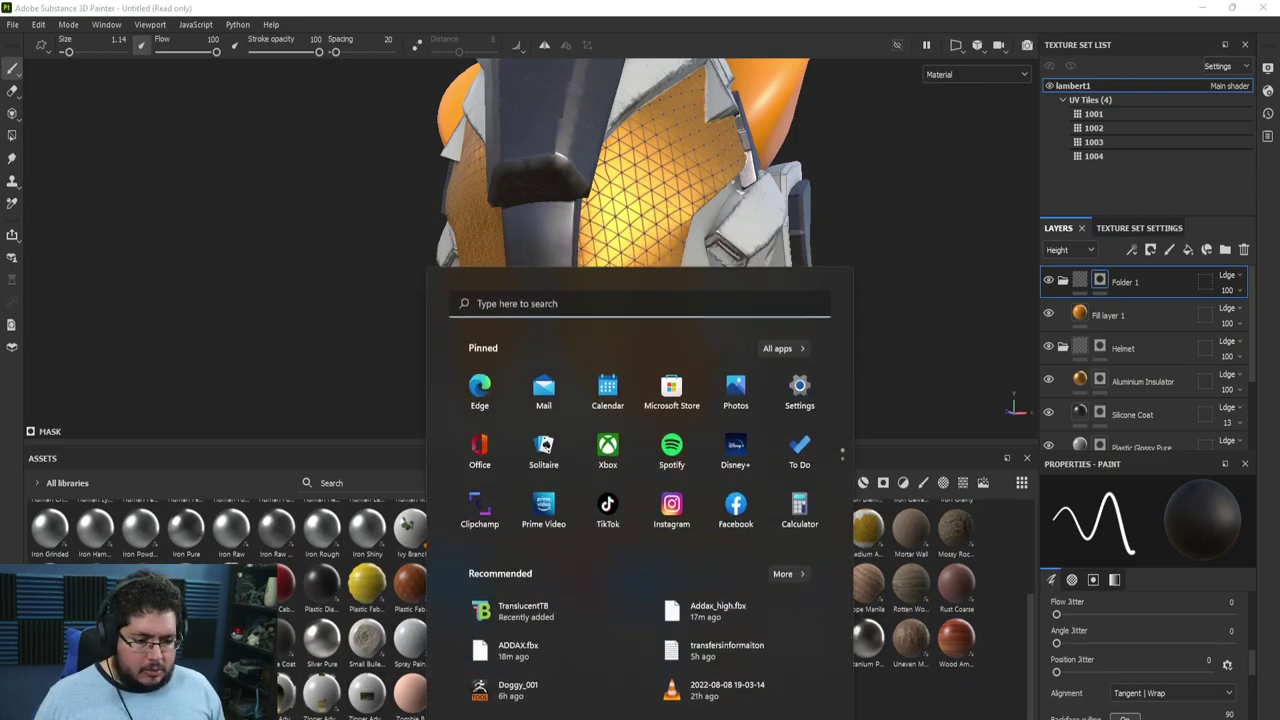
{"action": "key", "text": "super"}
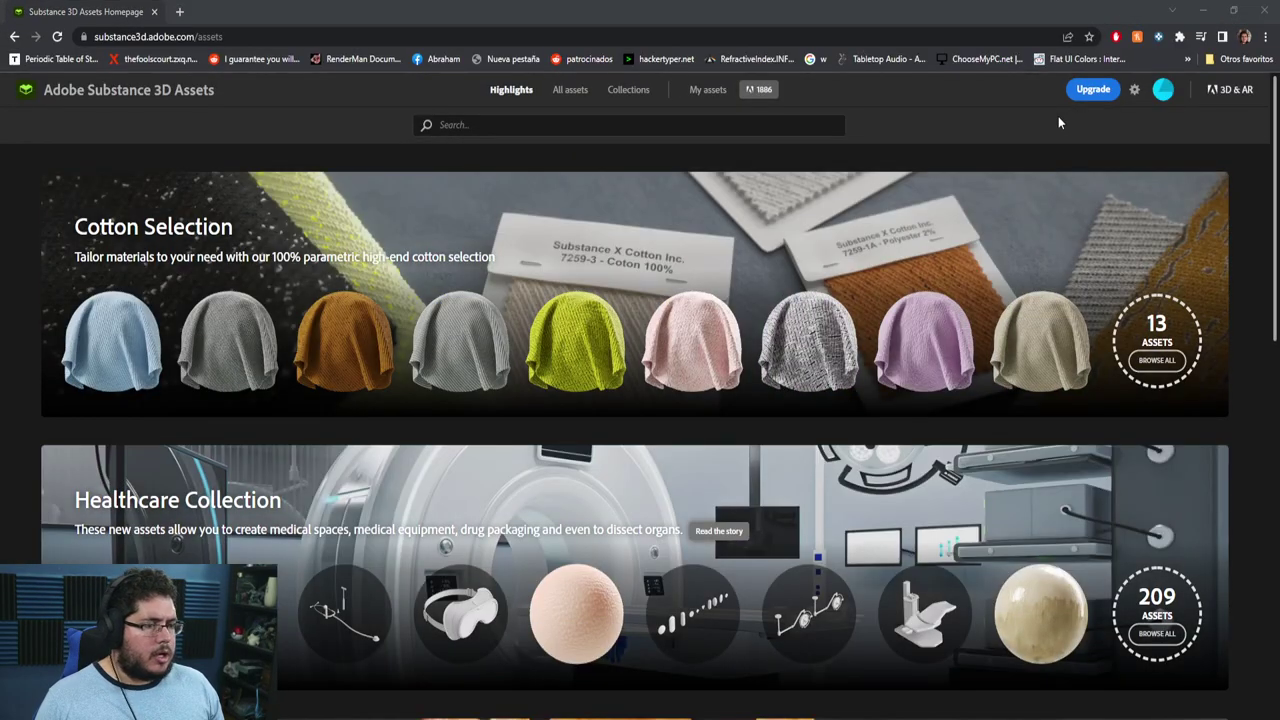
{"action": "left_click", "coordinate": [553, 125]}
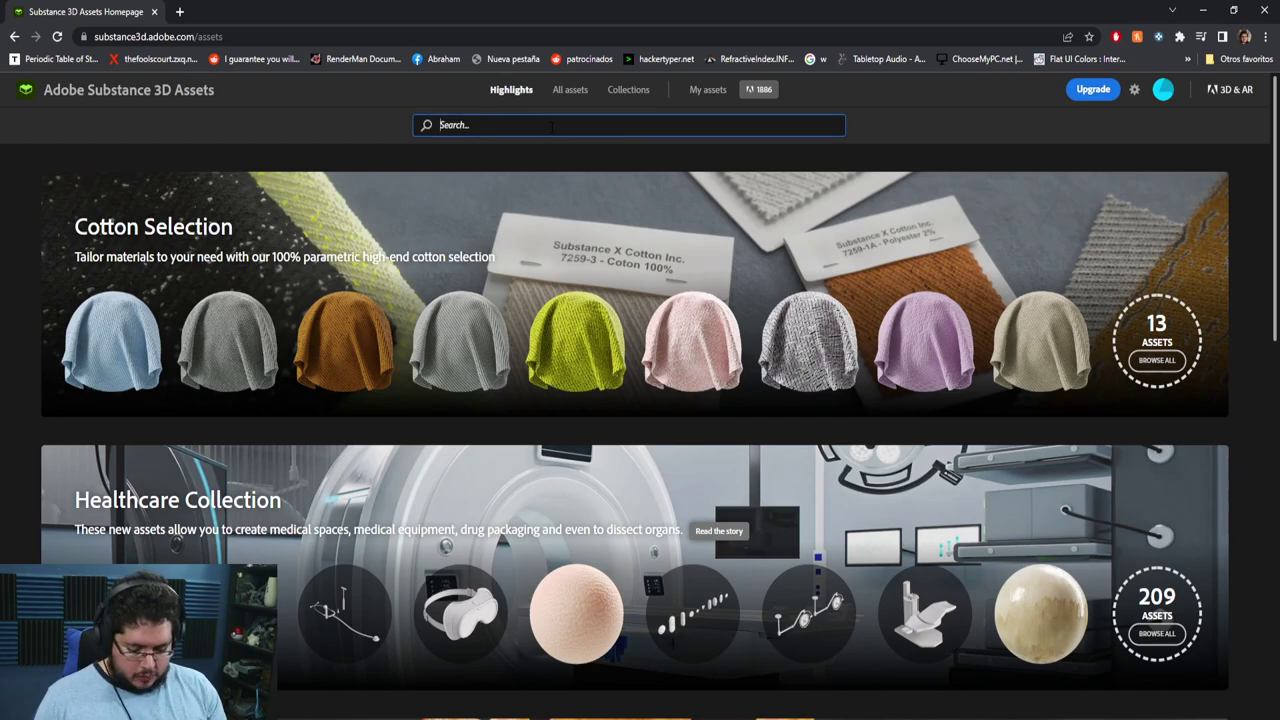
{"action": "type", "text": "sci fi"}
{"action": "key", "text": "Return"}
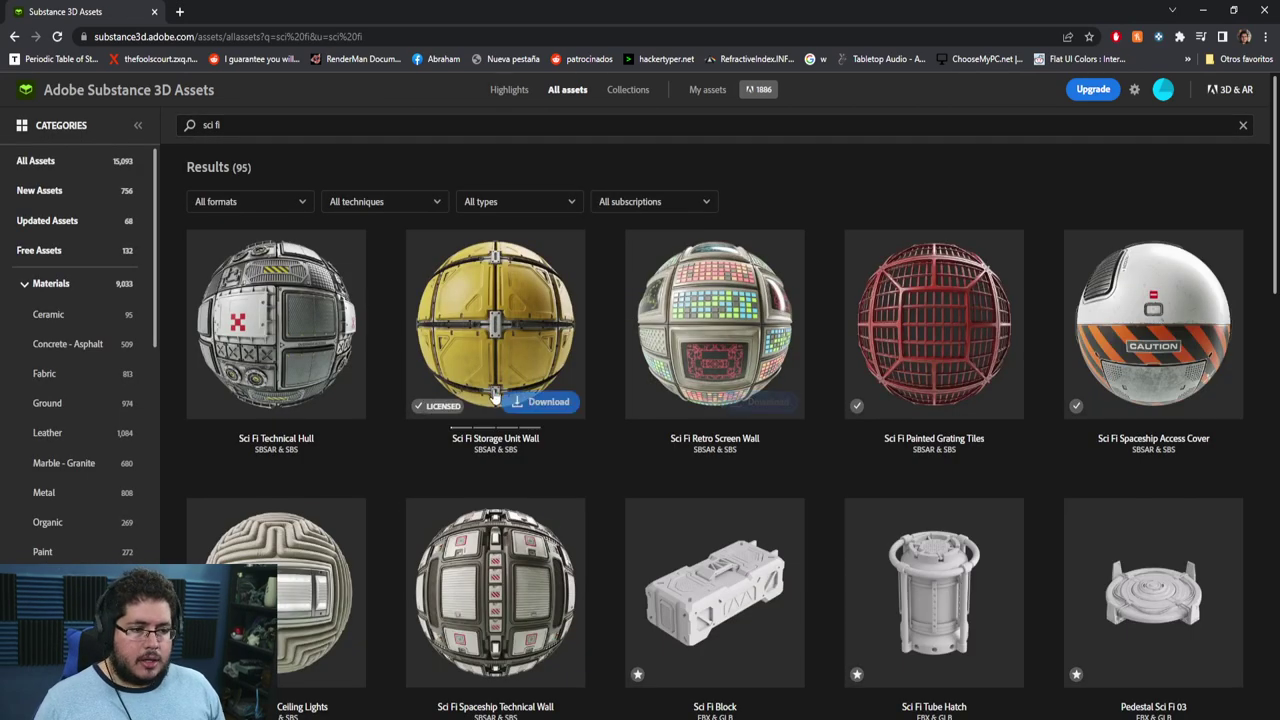
{"action": "scroll", "coordinate": [578, 400], "scroll_direction": "down", "scroll_amount": 1}
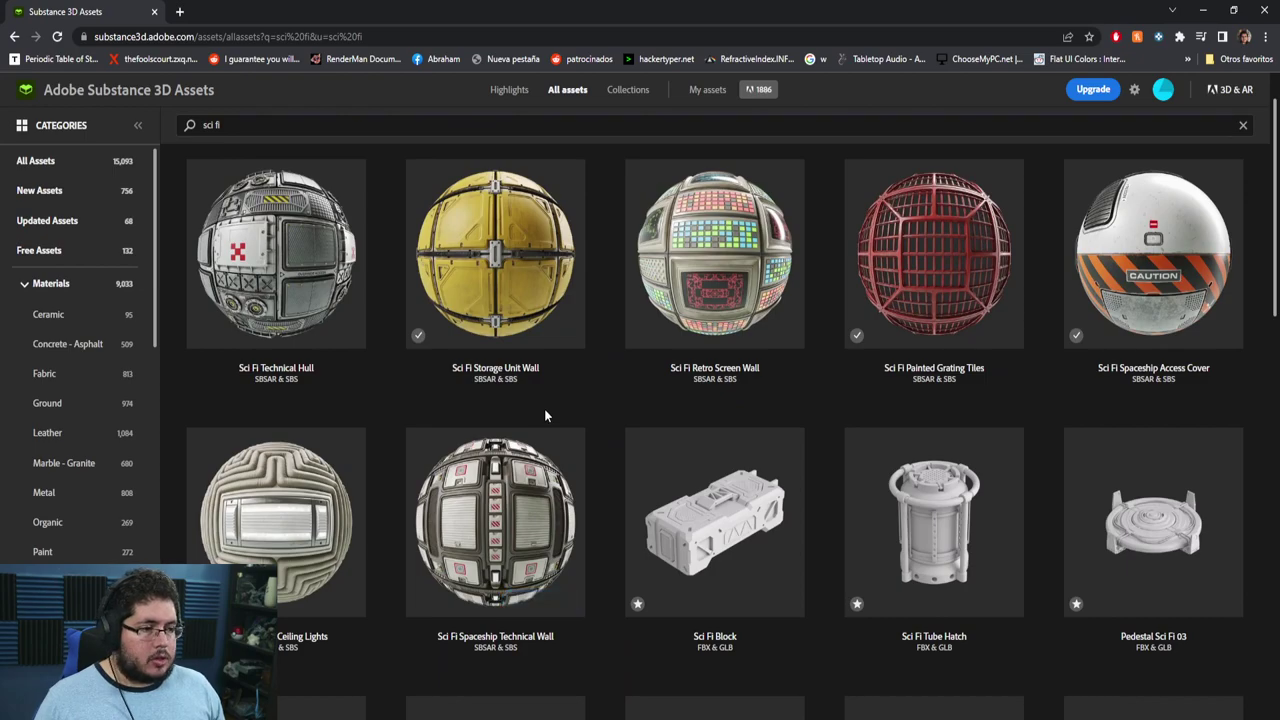
{"action": "scroll", "coordinate": [545, 415], "scroll_direction": "down", "scroll_amount": 3}
{"action": "scroll", "coordinate": [545, 415], "scroll_direction": "down", "scroll_amount": 8}
{"action": "scroll", "coordinate": [545, 415], "scroll_direction": "up", "scroll_amount": 12}
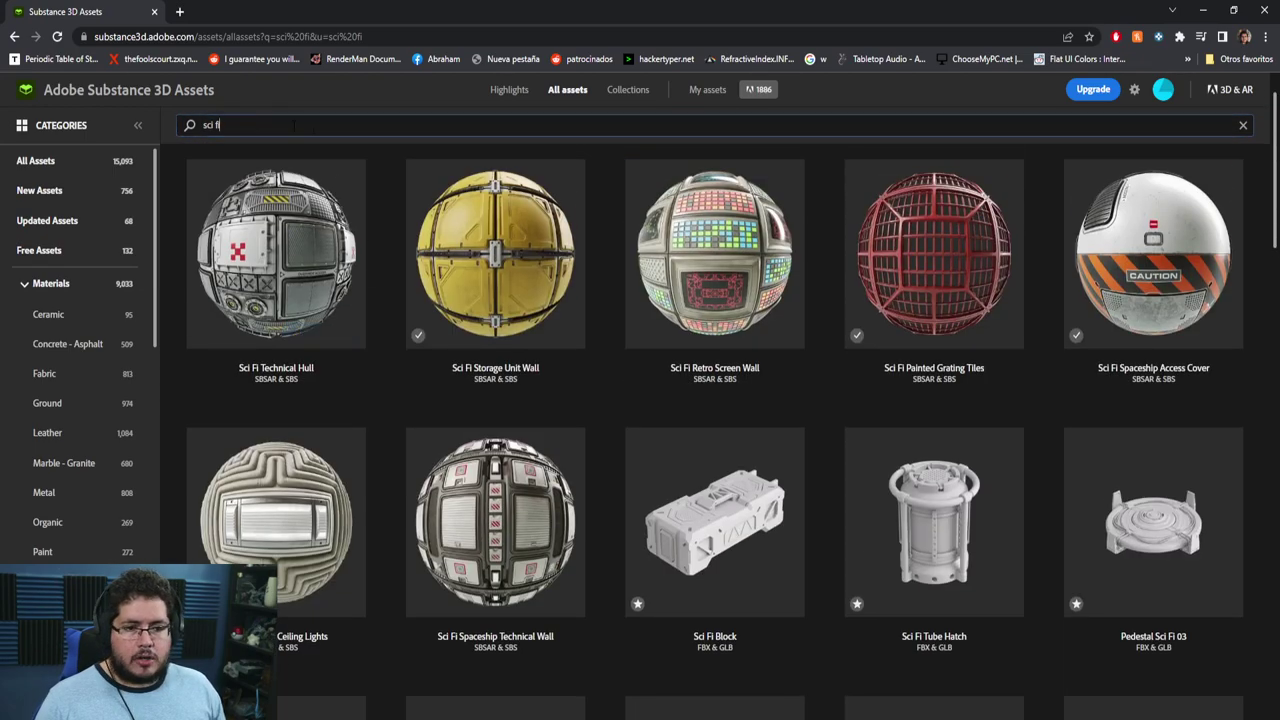
Search the assets for "wires" and look through the results and the category list
{"action": "left_click_drag", "start_coordinate": [240, 126], "coordinate": [115, 127]}
{"action": "type", "text": "wires"}
{"action": "key", "text": "Return"}
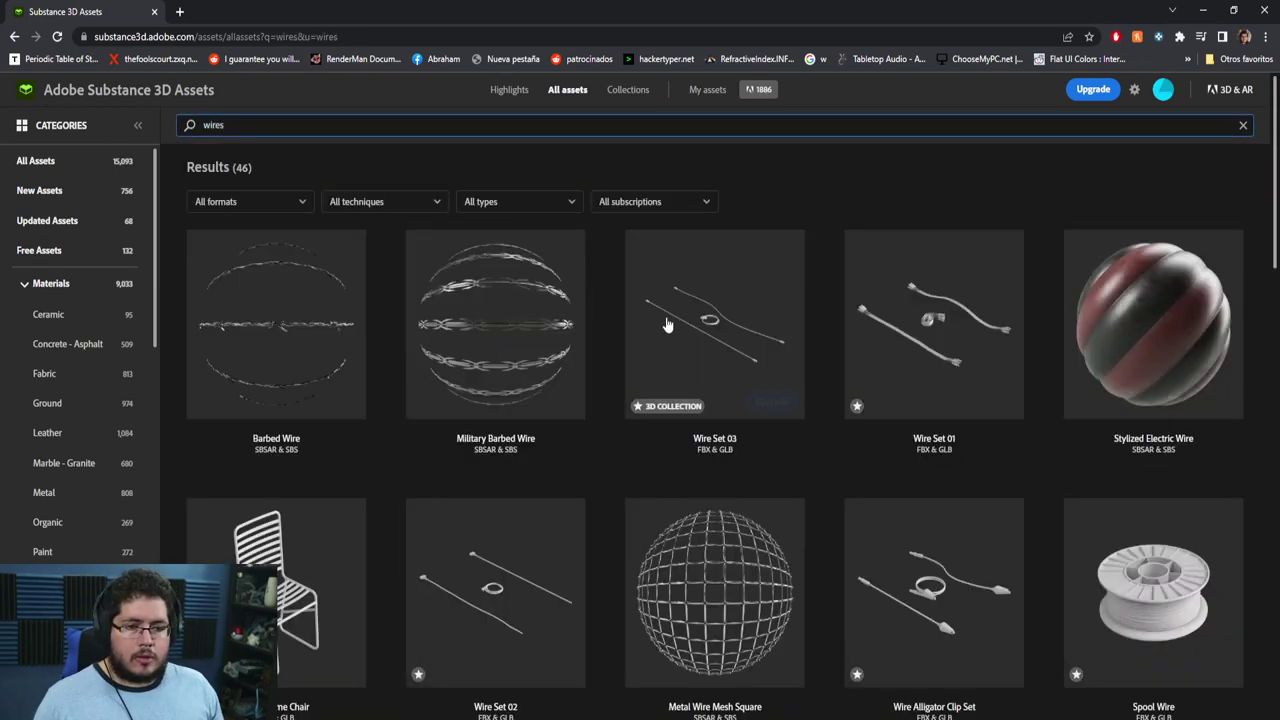
{"action": "scroll", "coordinate": [677, 457], "scroll_direction": "down", "scroll_amount": 10}
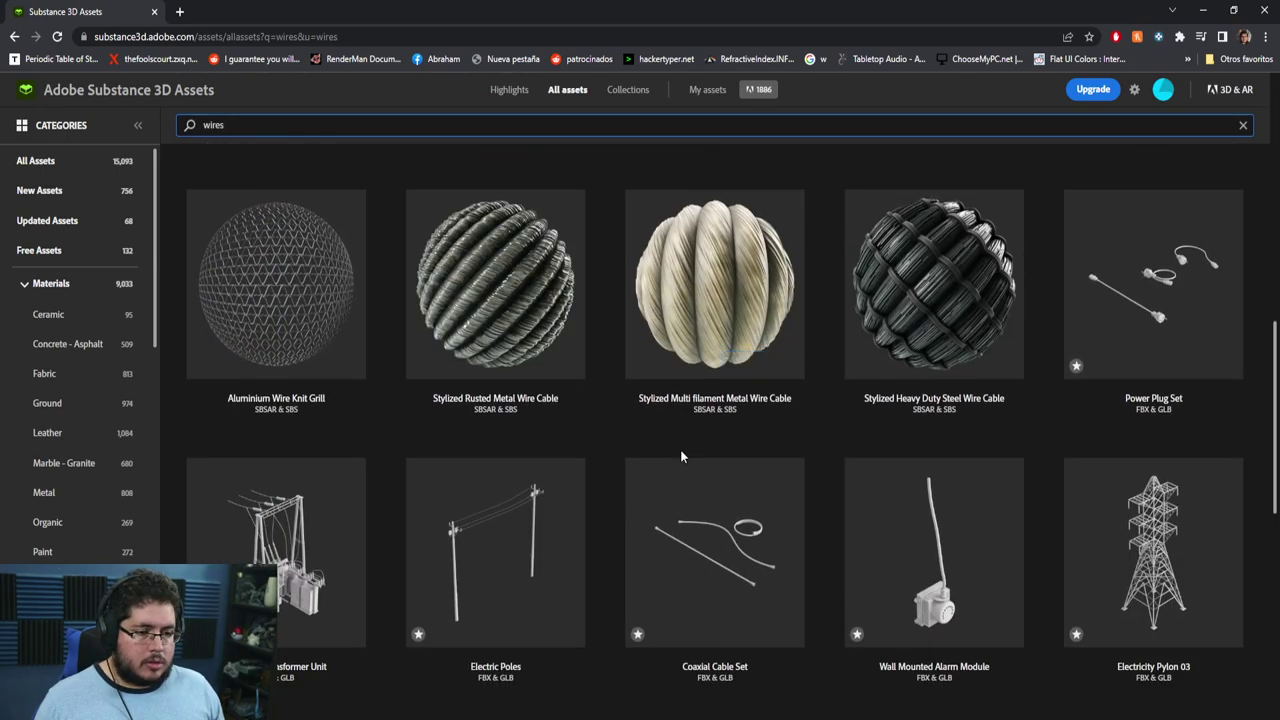
{"action": "scroll", "coordinate": [683, 457], "scroll_direction": "down", "scroll_amount": 6}
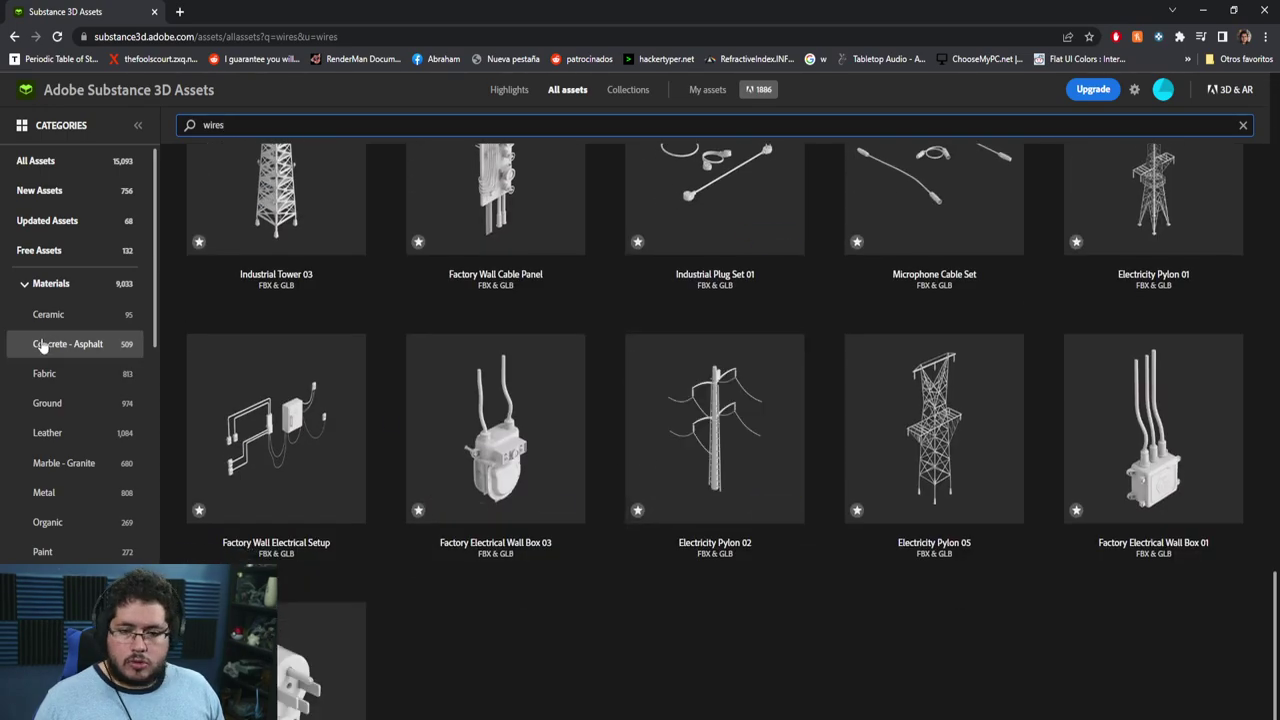
{"action": "scroll", "coordinate": [65, 360], "scroll_direction": "down", "scroll_amount": 3}
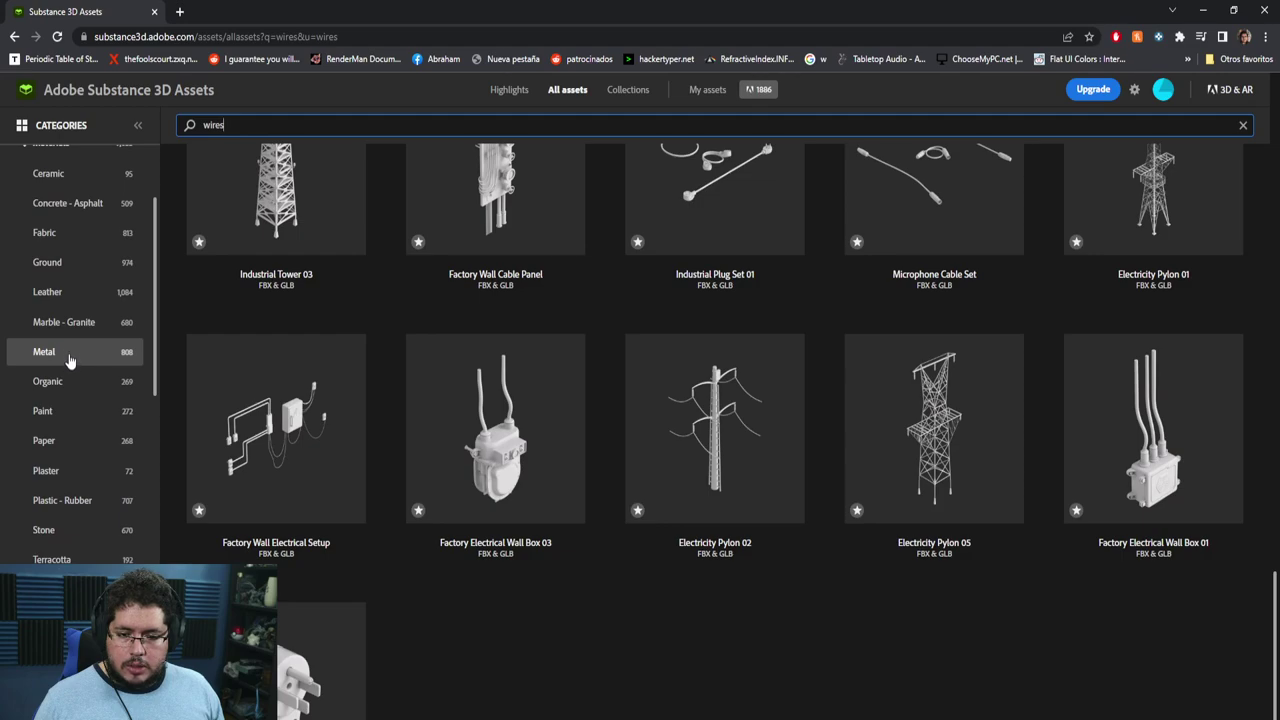
{"action": "scroll", "coordinate": [70, 360], "scroll_direction": "down", "scroll_amount": 6}
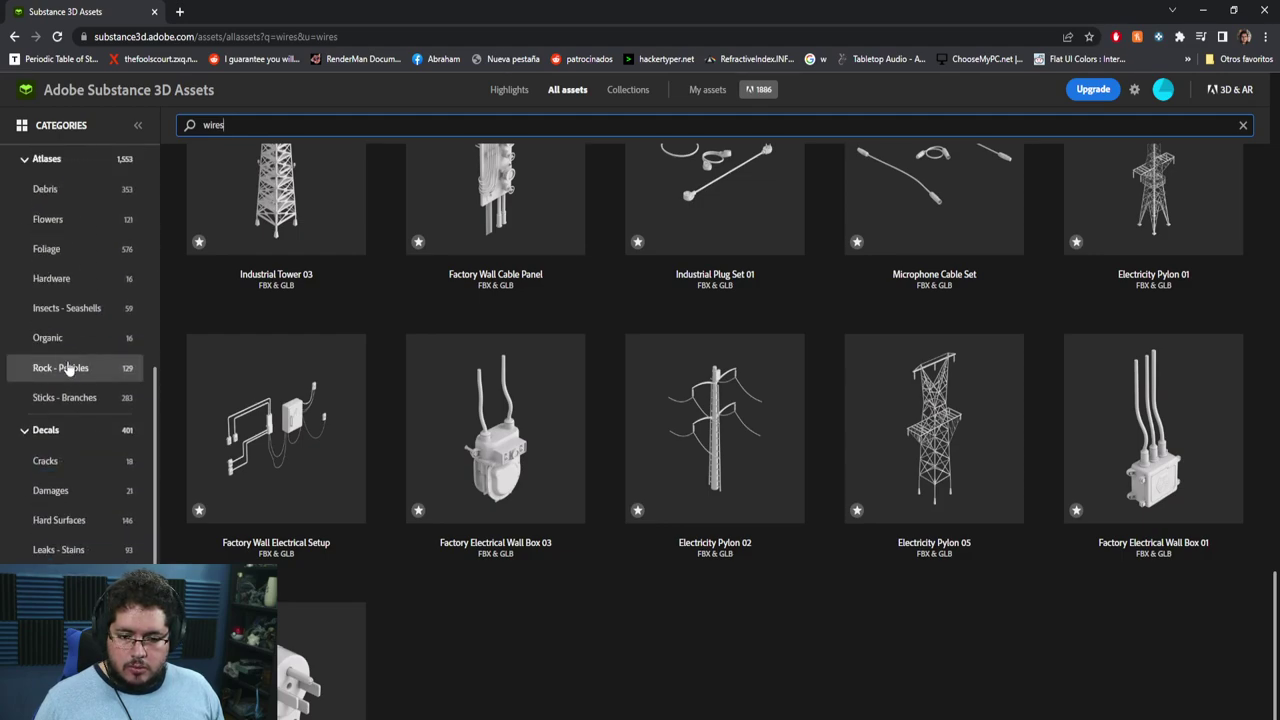
{"action": "scroll", "coordinate": [65, 495], "scroll_direction": "down", "scroll_amount": 2}
{"action": "scroll", "coordinate": [60, 470], "scroll_direction": "up", "scroll_amount": 10}
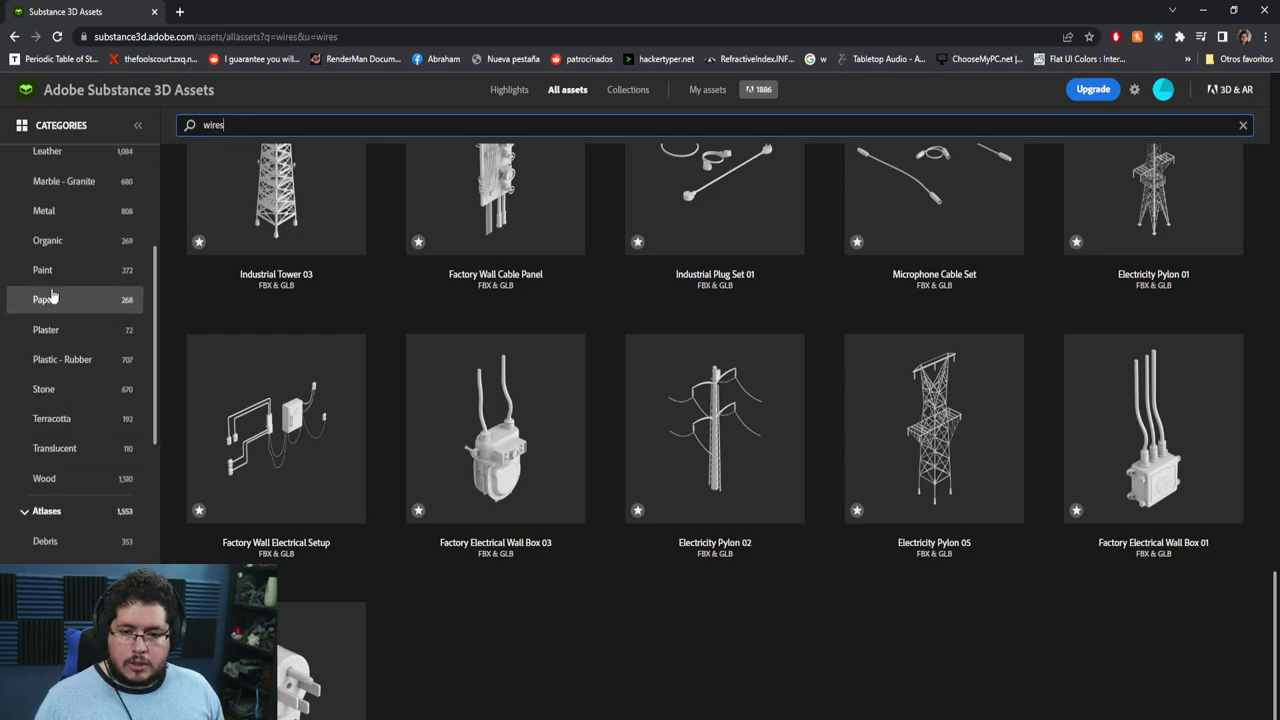
Show the Metal materials category and browse it for a mechanical or piping material
{"action": "left_click", "coordinate": [57, 214]}
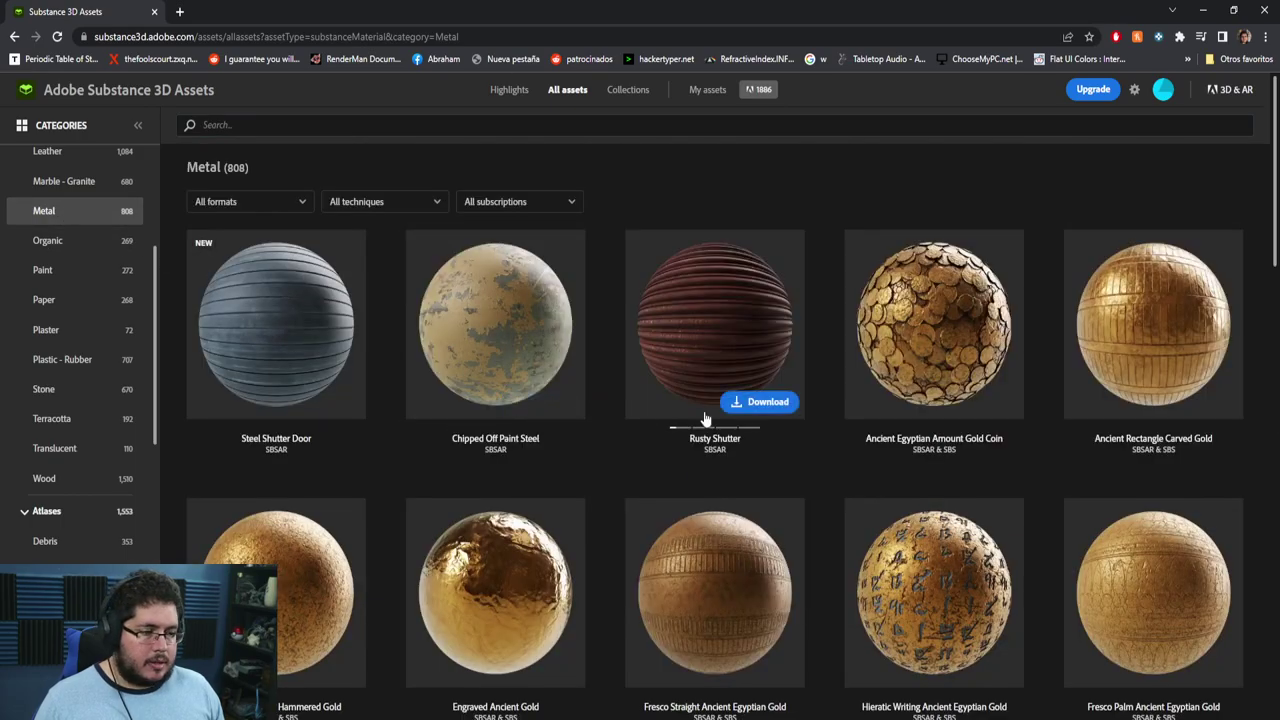
{"action": "scroll", "coordinate": [705, 420], "scroll_direction": "down", "scroll_amount": 4}
{"action": "scroll", "coordinate": [705, 420], "scroll_direction": "down", "scroll_amount": 8}
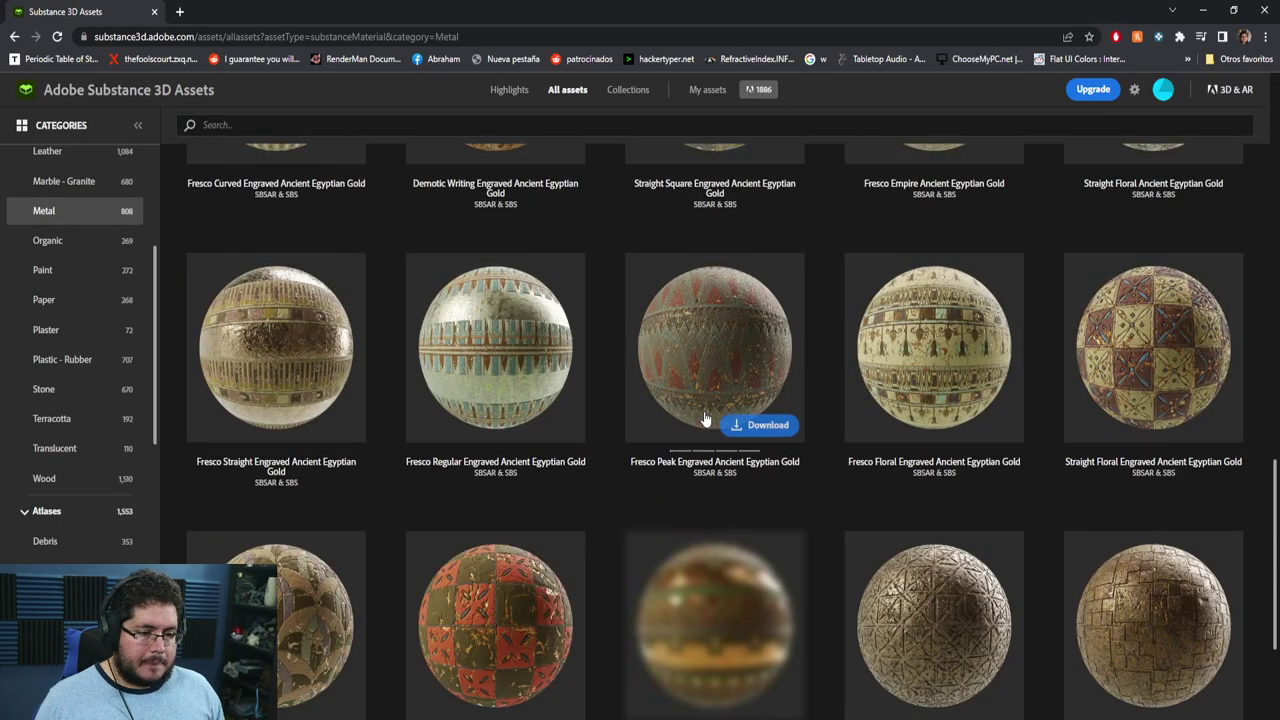
{"action": "scroll", "coordinate": [705, 420], "scroll_direction": "down", "scroll_amount": 6}
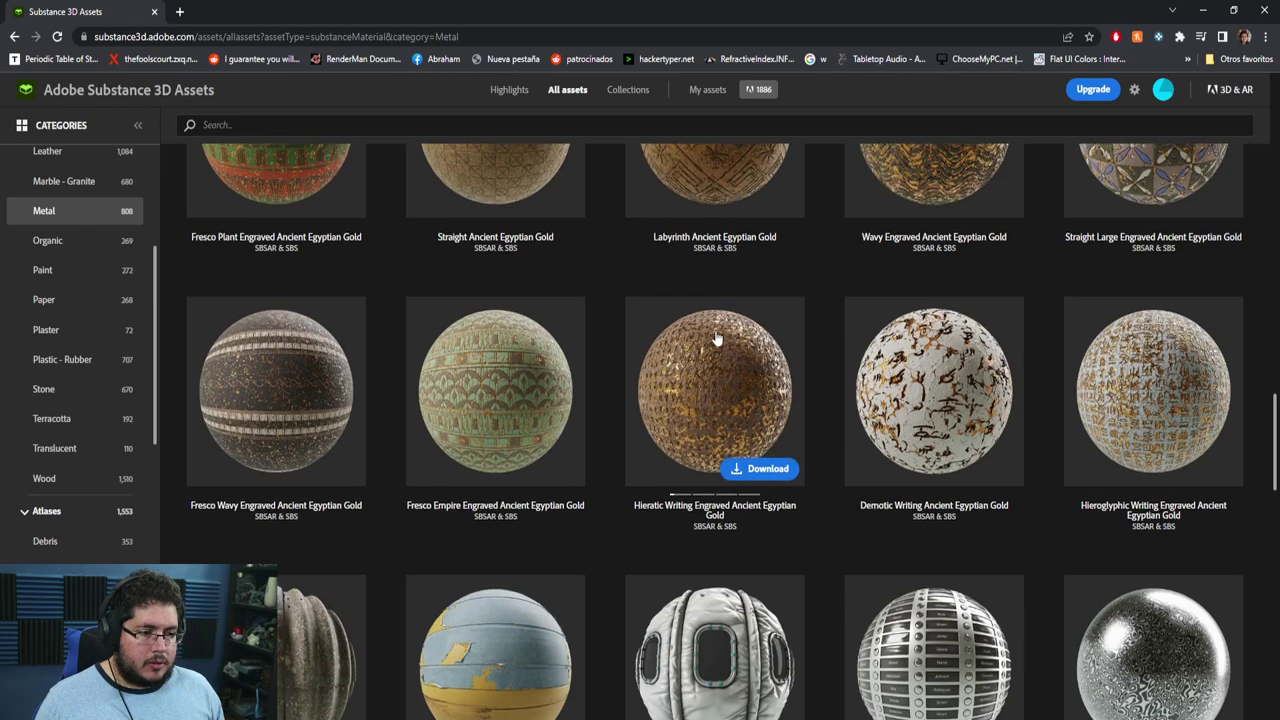
{"action": "scroll", "coordinate": [828, 343], "scroll_direction": "up", "scroll_amount": 2}
{"action": "scroll", "coordinate": [790, 380], "scroll_direction": "down", "scroll_amount": 5}
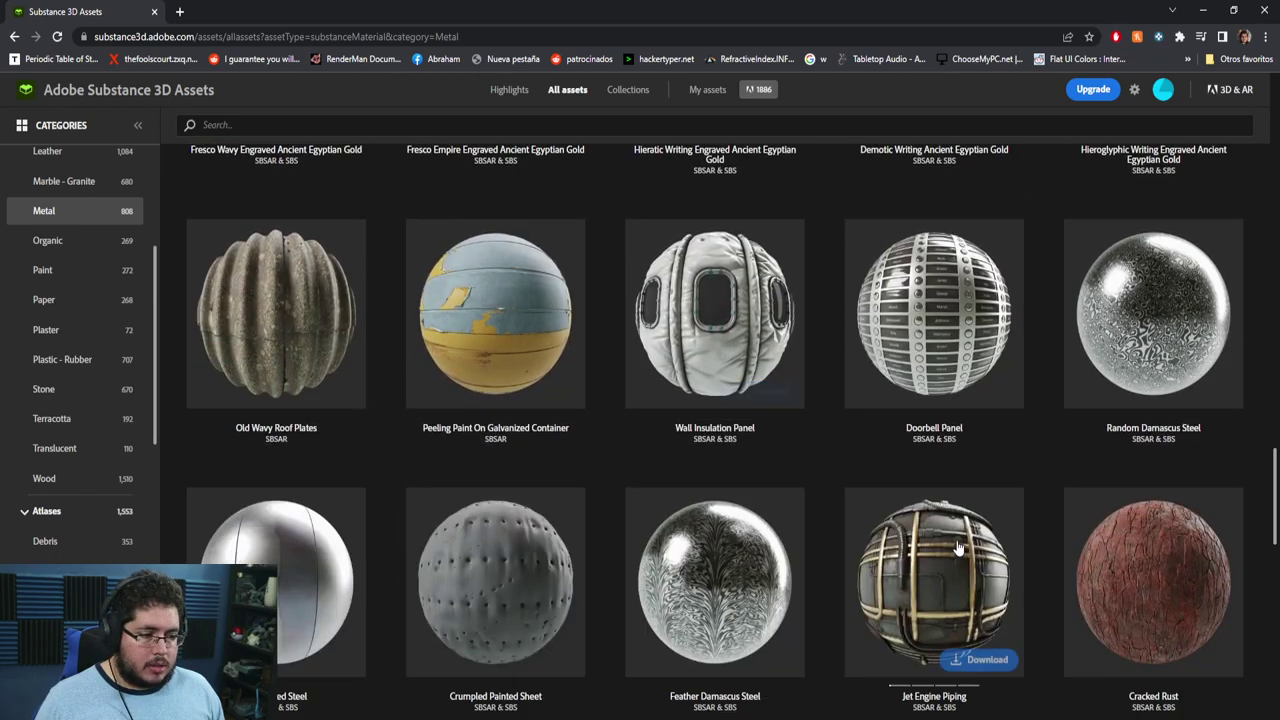
{"action": "scroll", "coordinate": [968, 560], "scroll_direction": "down", "scroll_amount": 2}
Open the Jet Engine Piping material and download it in SBSAR format
{"action": "left_click", "coordinate": [934, 432]}
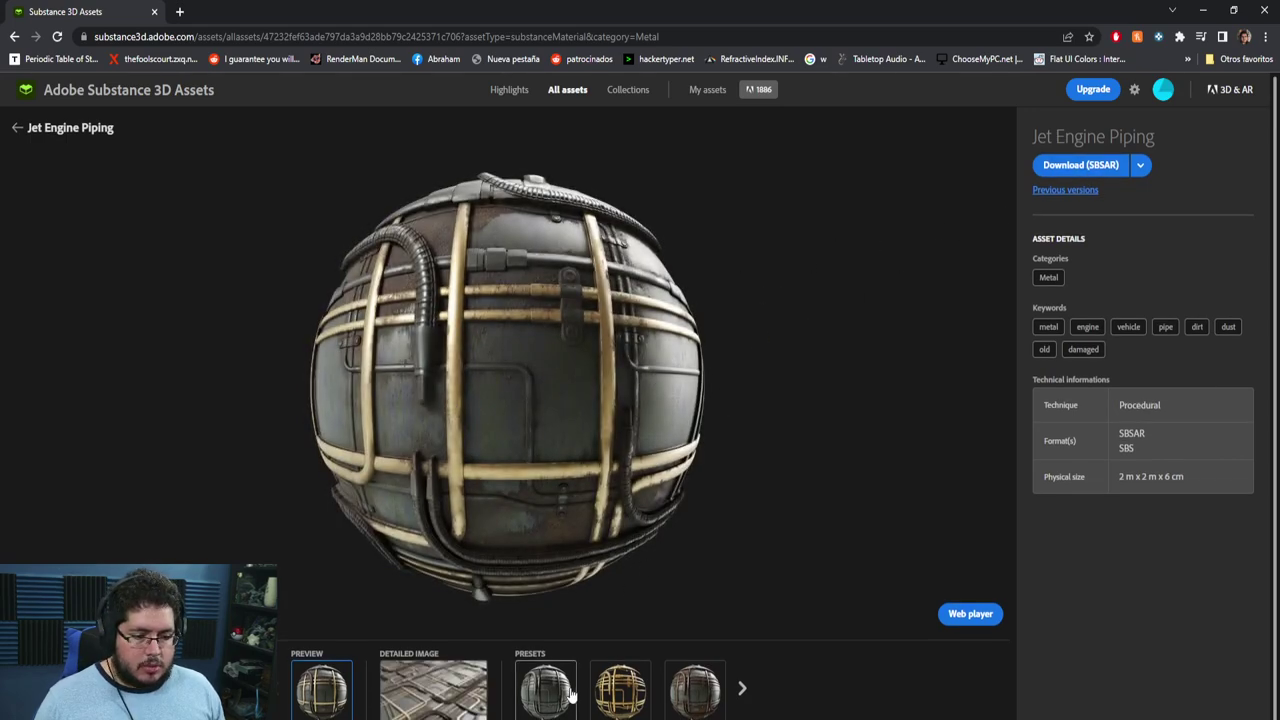
{"action": "left_click", "coordinate": [1071, 168]}
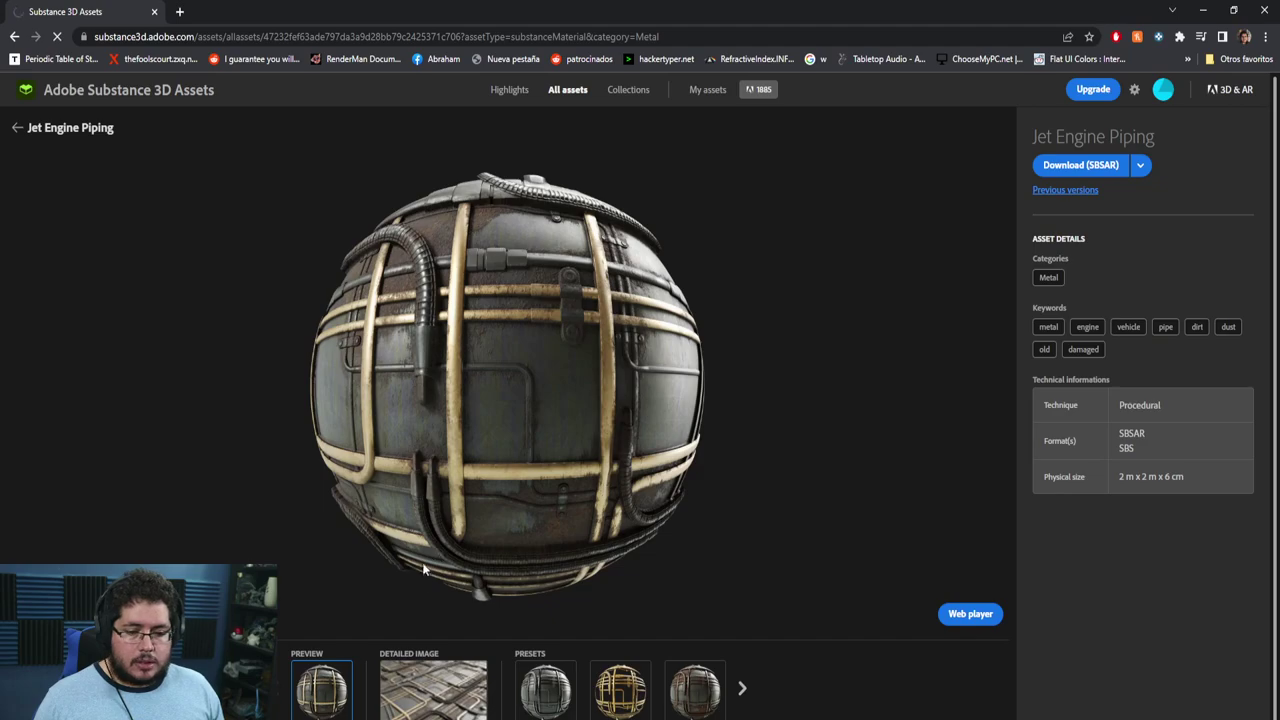
{"action": "left_click", "coordinate": [155, 718]}
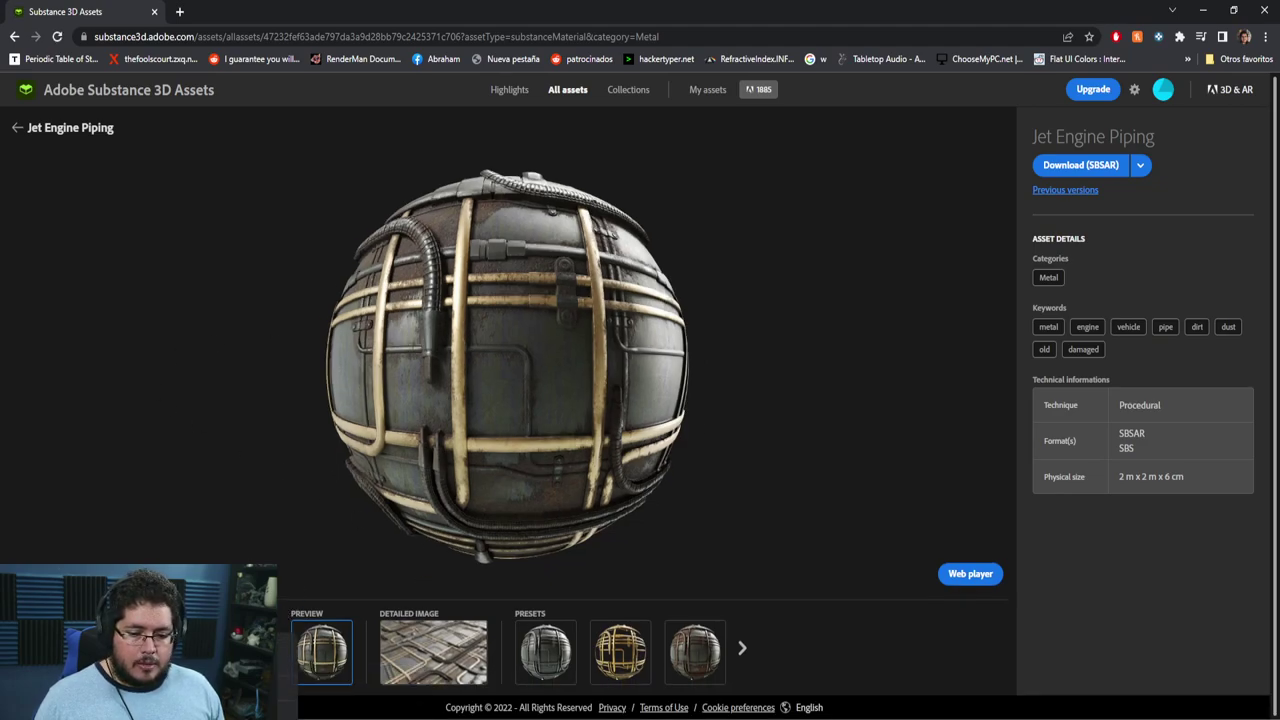
Import the downloaded jet_engine_piping.sbsar into Substance 3D Painter, storing it in the 'your_assets' library
{"action": "left_click", "coordinate": [200, 689]}
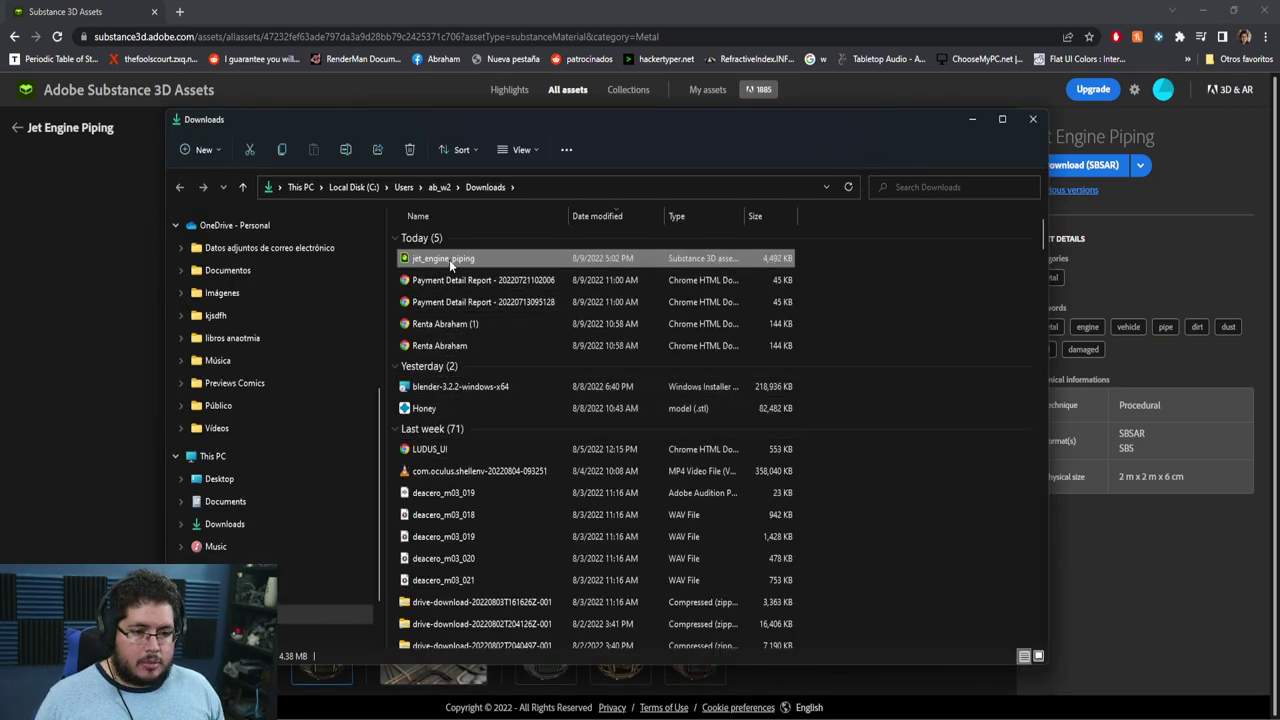
{"action": "key", "text": "alt+Tab"}
{"action": "mouse_move", "coordinate": [449, 259]}
{"action": "left_mouse_down"}
{"action": "mouse_move", "coordinate": [416, 495]}
{"action": "mouse_move", "coordinate": [460, 530]}
{"action": "mouse_move", "coordinate": [600, 585]}
{"action": "mouse_move", "coordinate": [594, 560]}
{"action": "left_mouse_up"}
{"action": "key", "text": "alt+Tab"}
{"action": "key", "text": "Tab"}
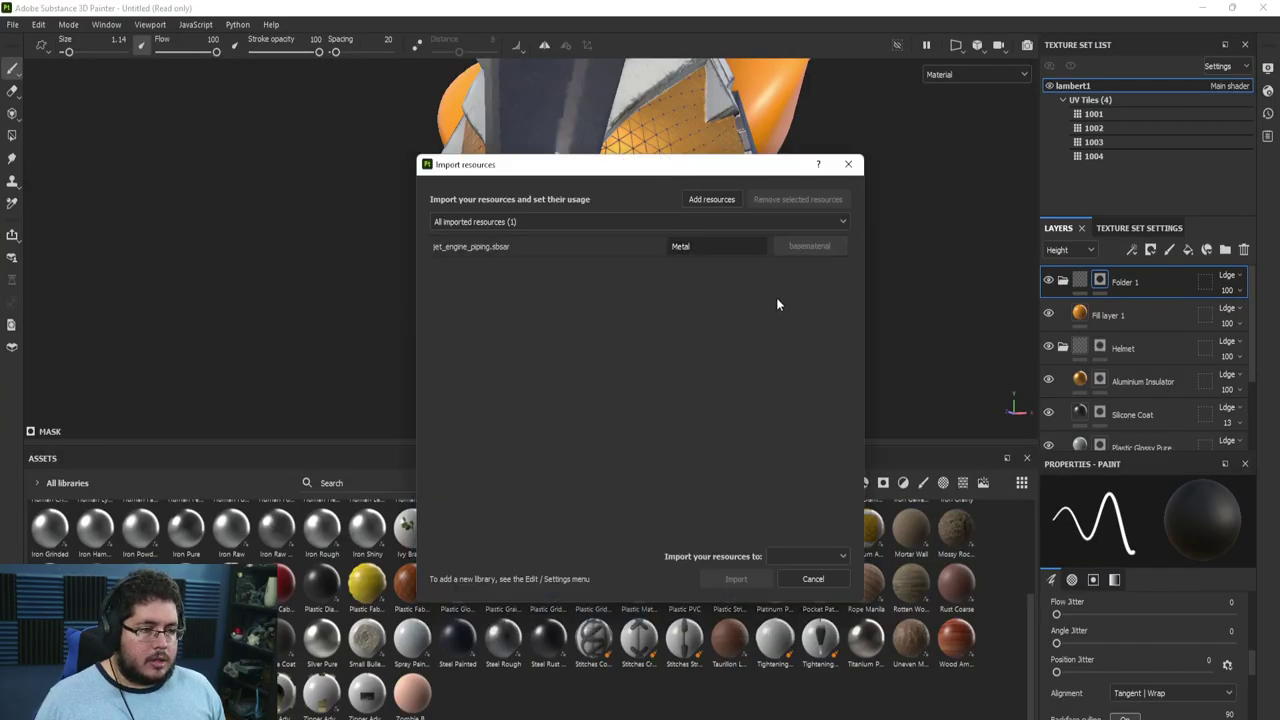
{"action": "left_click", "coordinate": [810, 556]}
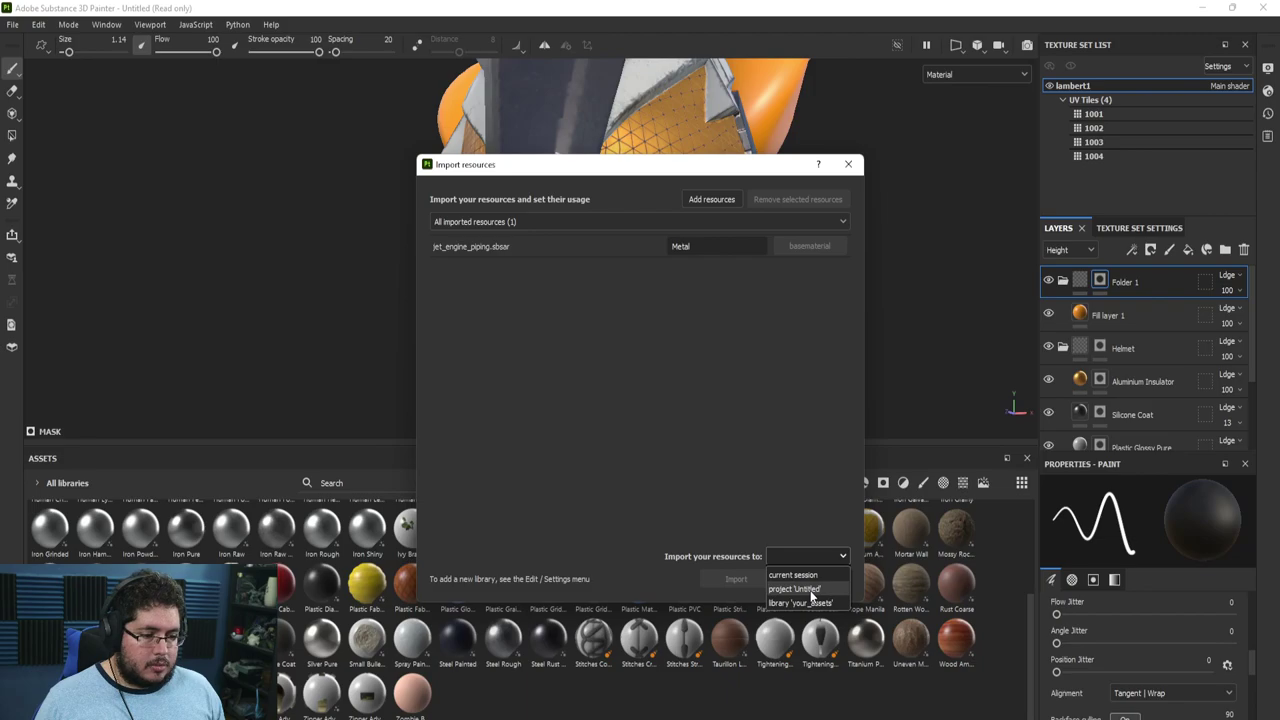
{"action": "left_click", "coordinate": [806, 603]}
{"action": "left_click", "coordinate": [750, 577]}
Add the Jet Engine Piping material as a fill layer above Aluminium Insulator in the Helmet folder and set its tiling to 13.01
{"action": "left_click_drag", "start_coordinate": [641, 571], "coordinate": [1133, 361]}
{"action": "left_click_drag", "start_coordinate": [755, 349], "coordinate": [604, 257], "text": "alt"}
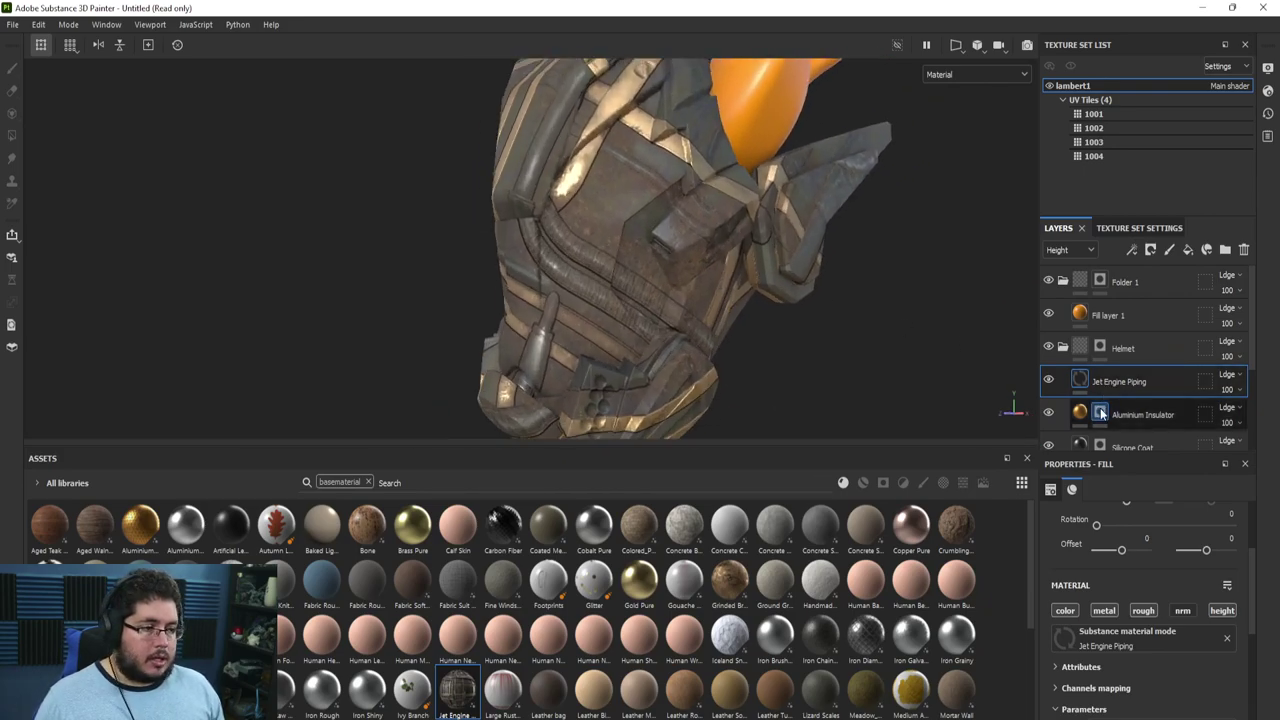
{"action": "scroll", "coordinate": [1113, 543], "scroll_direction": "up", "scroll_amount": 3}
{"action": "left_click_drag", "start_coordinate": [1128, 628], "coordinate": [1133, 628]}
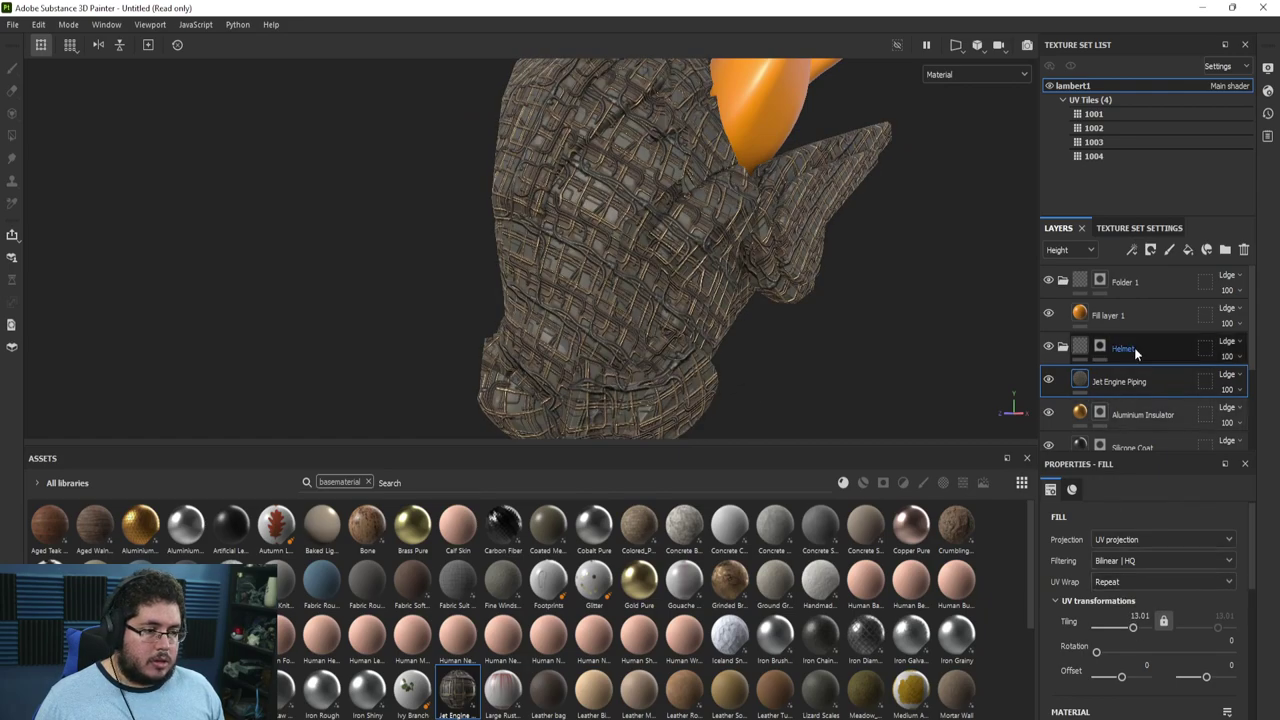
Add a black mask to the Jet Engine Piping layer and polygon-fill the recessed panel beside the gold visor in white
{"action": "right_click", "coordinate": [1132, 381]}
{"action": "left_click", "coordinate": [1142, 31]}
{"action": "left_click_drag", "start_coordinate": [900, 330], "coordinate": [870, 350], "text": "alt"}
{"action": "right_click_drag", "start_coordinate": [640, 270], "coordinate": [712, 274], "text": "alt"}
{"action": "key", "text": "4"}
{"action": "left_click_drag", "start_coordinate": [711, 271], "coordinate": [896, 382], "text": "alt"}
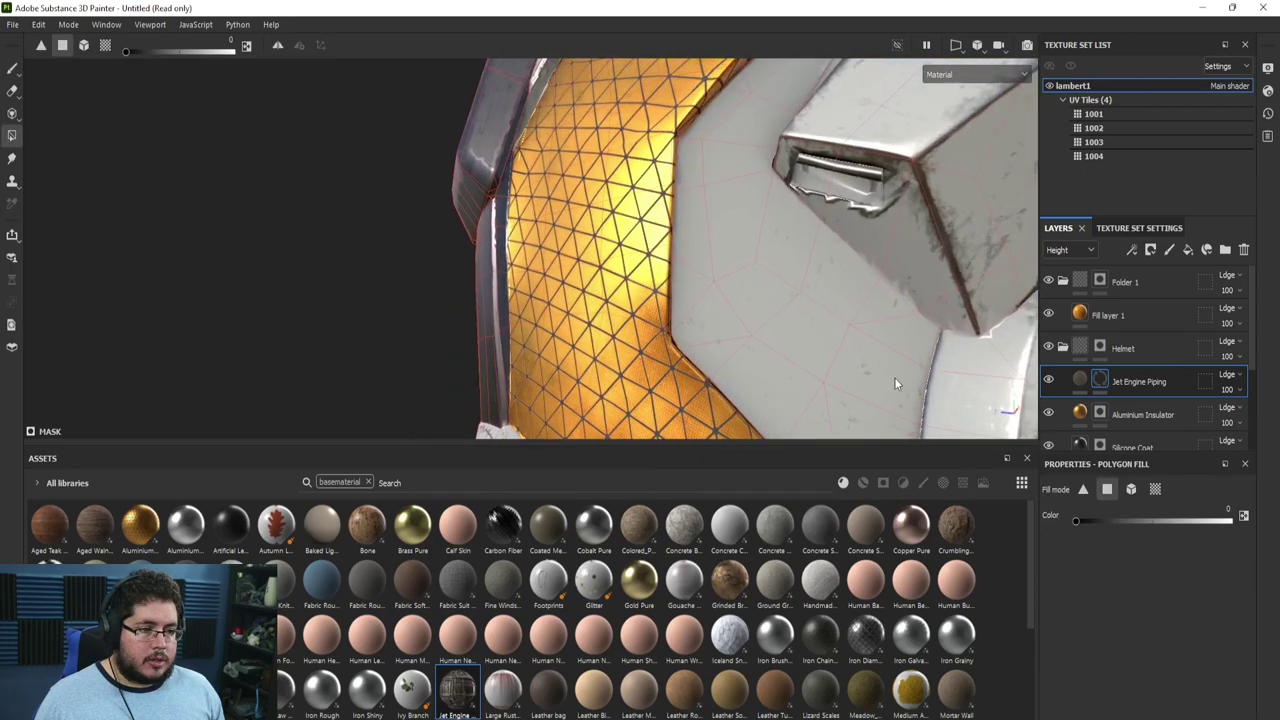
{"action": "mouse_move", "coordinate": [726, 230]}
{"action": "left_mouse_down"}
{"action": "mouse_move", "coordinate": [698, 168]}
{"action": "mouse_move", "coordinate": [745, 125]}
{"action": "left_mouse_up"}
{"action": "left_click_drag", "start_coordinate": [775, 120], "coordinate": [740, 179], "text": "alt"}
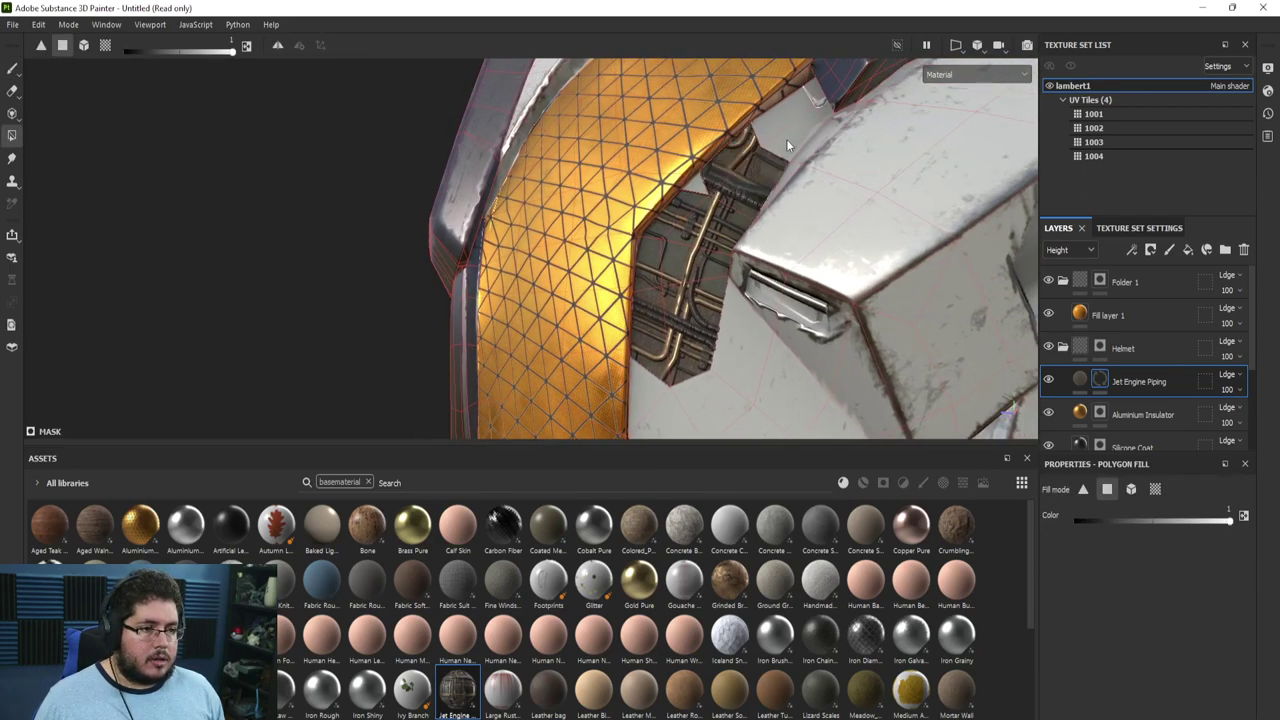
{"action": "mouse_move", "coordinate": [737, 303]}
{"action": "left_mouse_down", "text": "alt"}
{"action": "mouse_move", "coordinate": [660, 281]}
{"action": "mouse_move", "coordinate": [758, 236]}
{"action": "left_mouse_up", "text": "alt"}
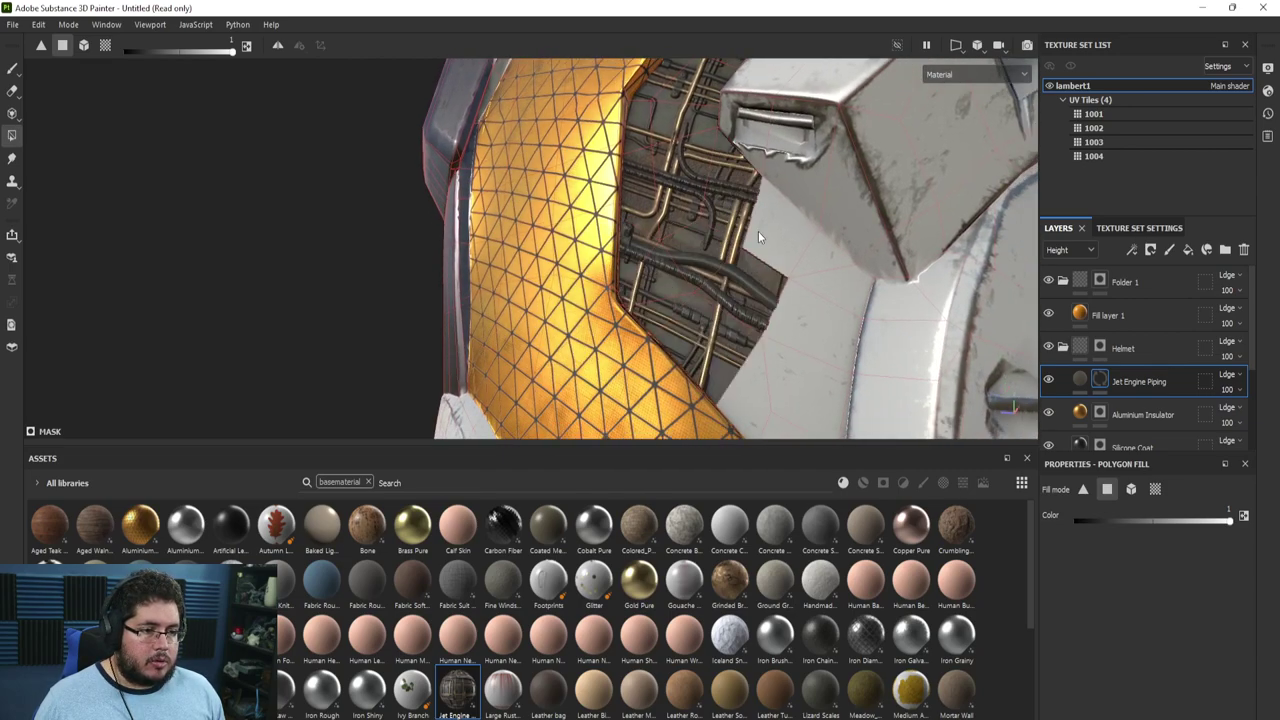
{"action": "mouse_move", "coordinate": [819, 320]}
{"action": "left_mouse_down"}
{"action": "mouse_move", "coordinate": [810, 385]}
{"action": "mouse_move", "coordinate": [750, 281]}
{"action": "left_mouse_up"}
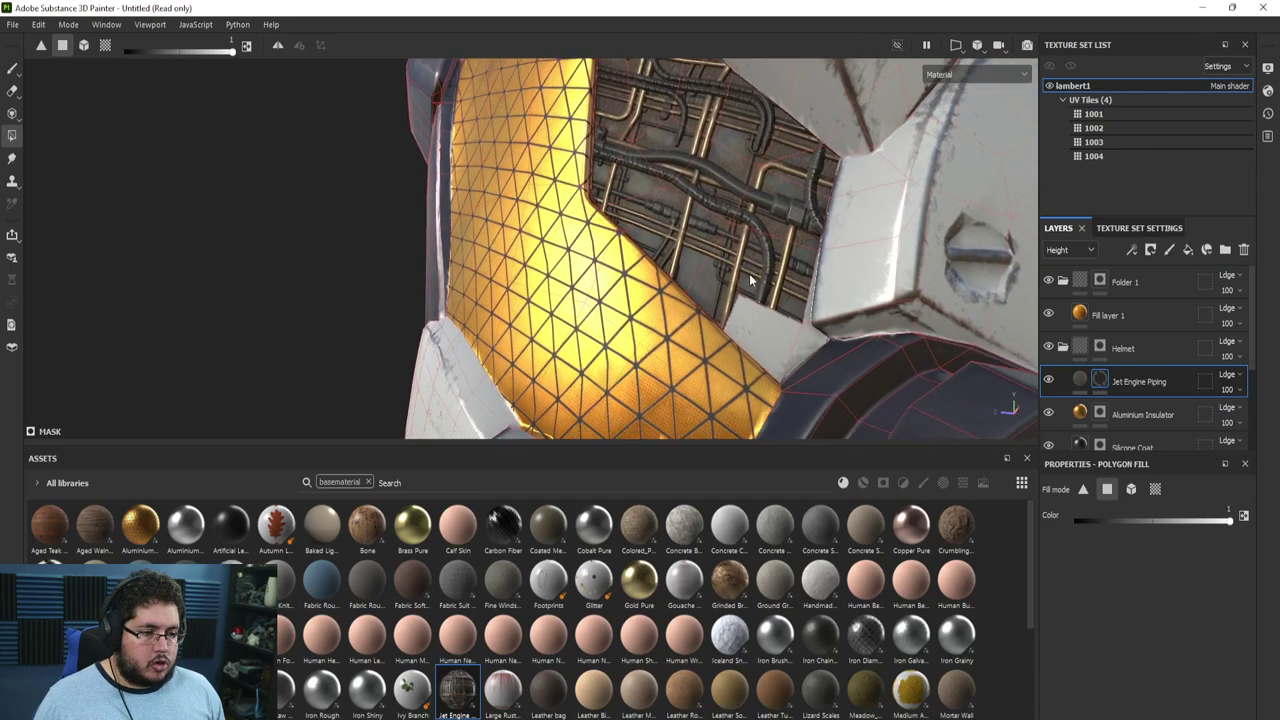
{"action": "scroll", "coordinate": [805, 350], "scroll_direction": "up", "scroll_amount": 3}
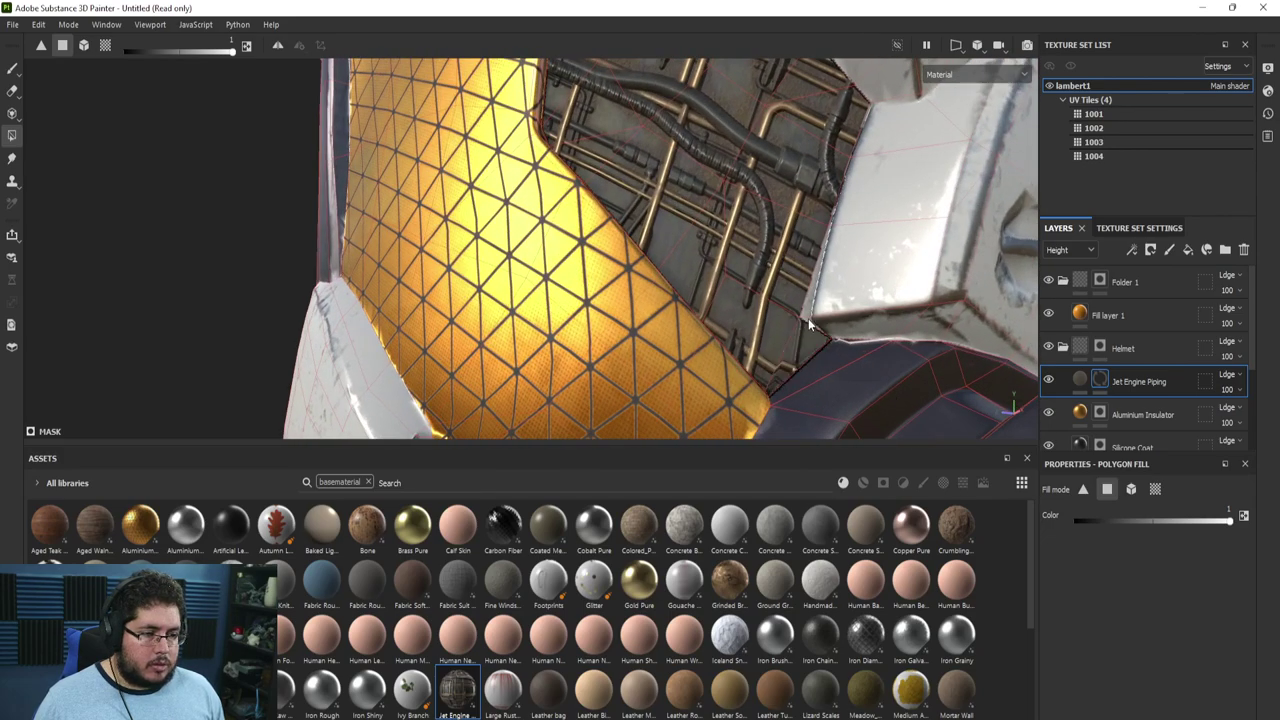
Paint the mask white along the remaining uncovered edges and corner of the recess, with brush sizes 0.37 and 1.08
{"action": "right_click_drag", "start_coordinate": [835, 338], "coordinate": [812, 375], "text": "alt"}
{"action": "left_click_drag", "start_coordinate": [812, 375], "coordinate": [715, 319], "text": "alt"}
{"action": "right_click_drag", "start_coordinate": [715, 319], "coordinate": [833, 311], "text": "alt"}
{"action": "mouse_move", "coordinate": [833, 311]}
{"action": "left_mouse_down", "text": "alt"}
{"action": "mouse_move", "coordinate": [896, 357]}
{"action": "mouse_move", "coordinate": [780, 230]}
{"action": "left_mouse_up", "text": "alt"}
{"action": "key", "text": "1"}
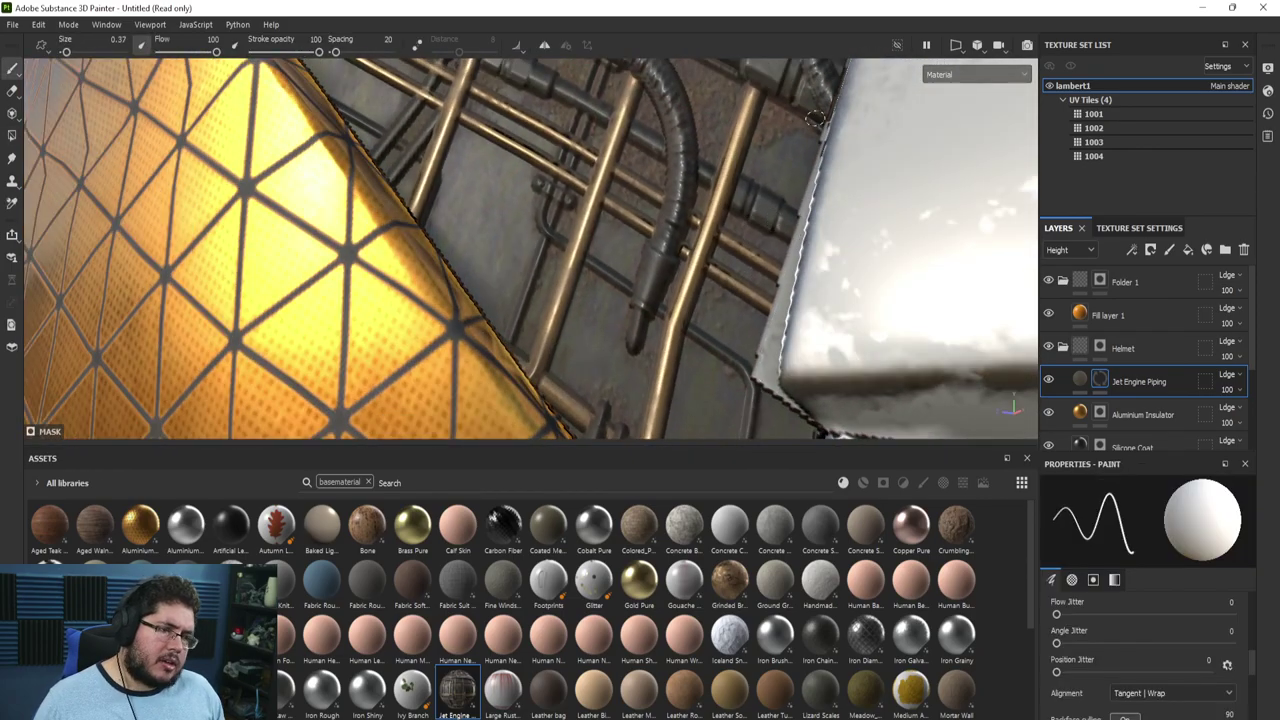
{"action": "left_click_drag", "start_coordinate": [795, 201], "coordinate": [764, 374]}
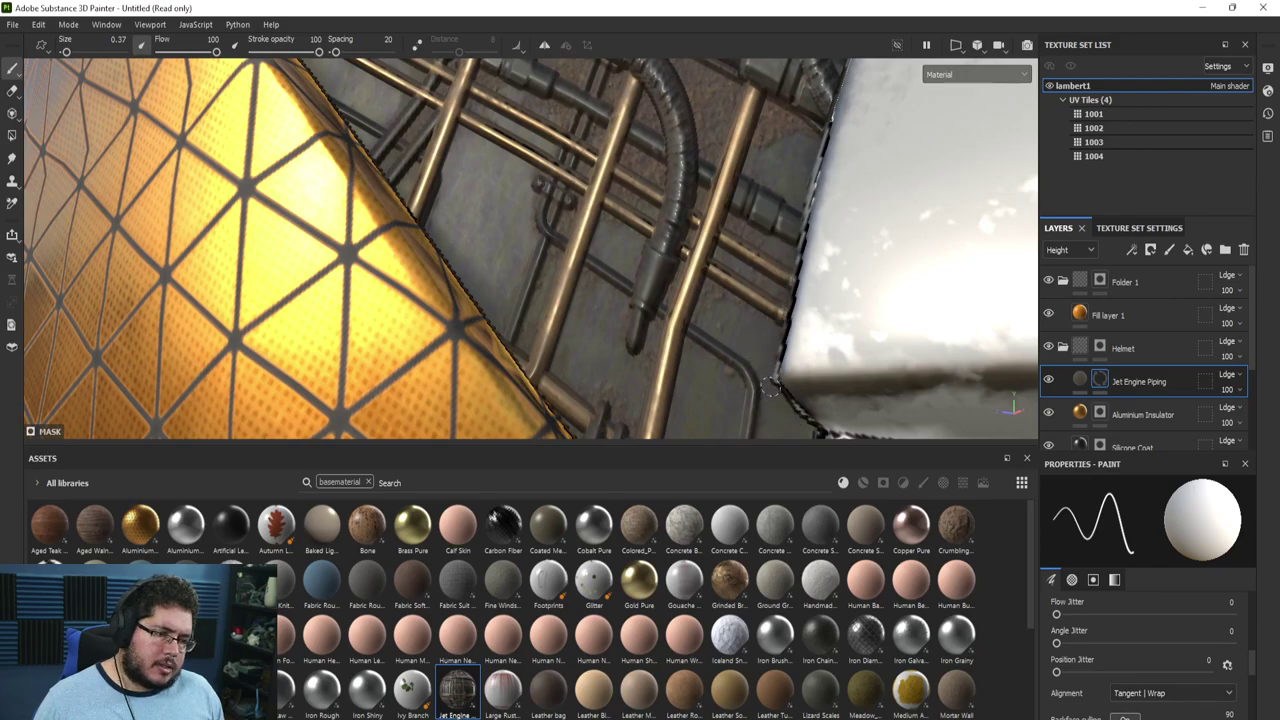
{"action": "left_click_drag", "start_coordinate": [778, 284], "coordinate": [621, 220], "text": "alt"}
{"action": "key", "text": "bracketright"}
{"action": "key", "text": "bracketright"}
{"action": "left_click", "coordinate": [590, 225]}
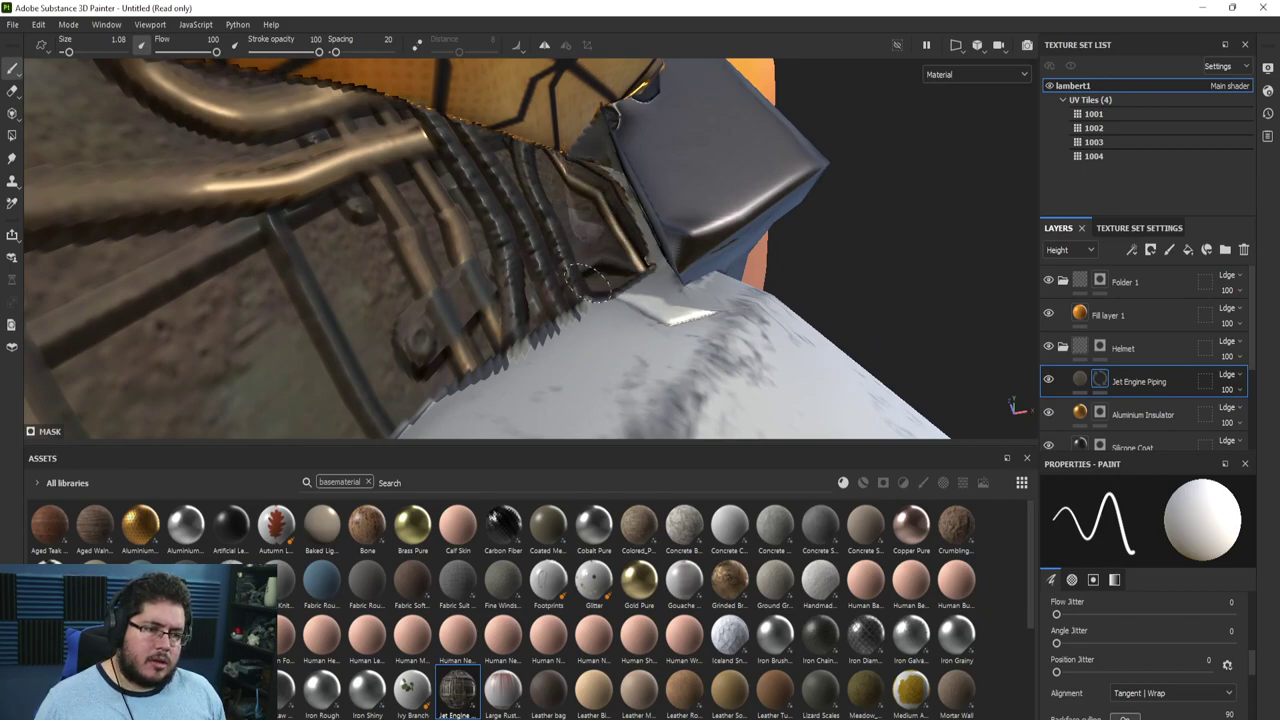
Turn on symmetry and polygon-fill the matching recess on the opposite side of the visor in the Jet Engine Piping mask
{"action": "scroll", "coordinate": [588, 283], "scroll_direction": "down", "scroll_amount": 5}
{"action": "mouse_move", "coordinate": [588, 283]}
{"action": "left_mouse_down", "text": "alt"}
{"action": "mouse_move", "coordinate": [615, 245]}
{"action": "mouse_move", "coordinate": [513, 272]}
{"action": "mouse_move", "coordinate": [791, 286]}
{"action": "mouse_move", "coordinate": [659, 287]}
{"action": "mouse_move", "coordinate": [690, 280]}
{"action": "left_mouse_up", "text": "alt"}
{"action": "scroll", "coordinate": [628, 238], "scroll_direction": "down", "scroll_amount": 4}
{"action": "key", "text": "x"}
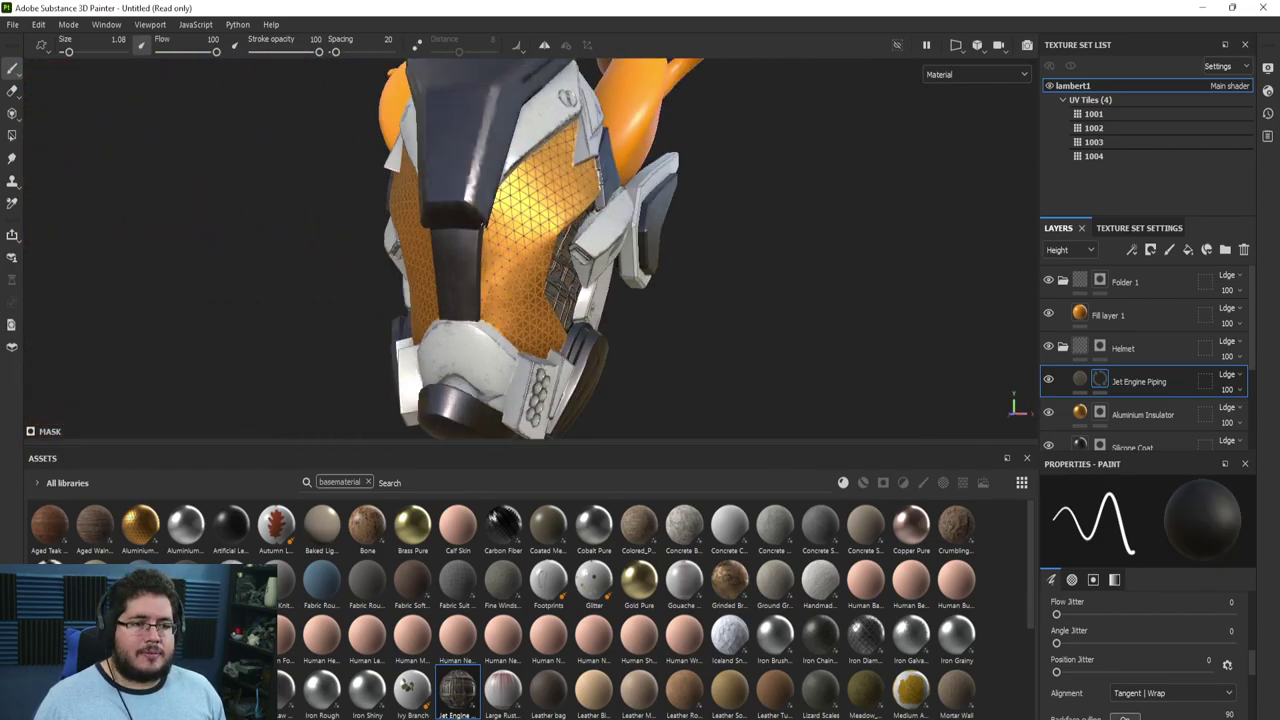
{"action": "scroll", "coordinate": [760, 295], "scroll_direction": "up", "scroll_amount": 4}
{"action": "left_click_drag", "start_coordinate": [829, 309], "coordinate": [697, 158], "text": "alt"}
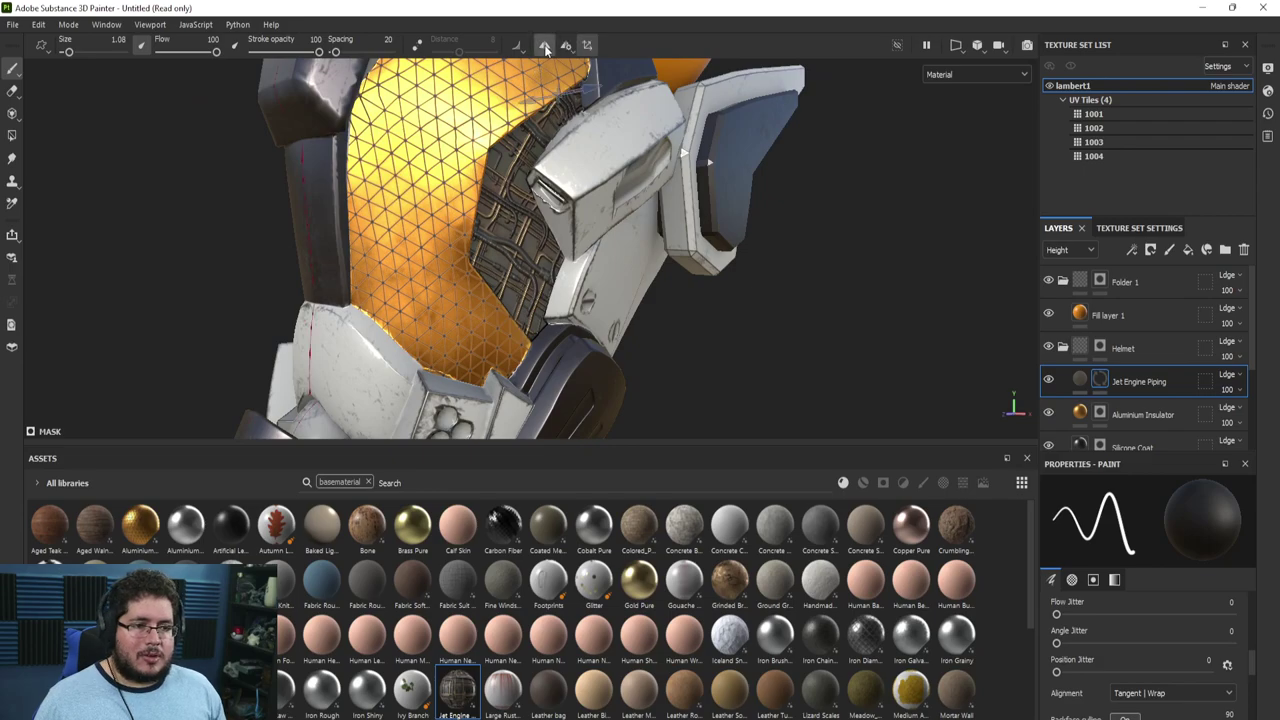
{"action": "left_click_drag", "start_coordinate": [345, 222], "coordinate": [573, 241], "text": "alt"}
{"action": "scroll", "coordinate": [512, 253], "scroll_direction": "up", "scroll_amount": 3}
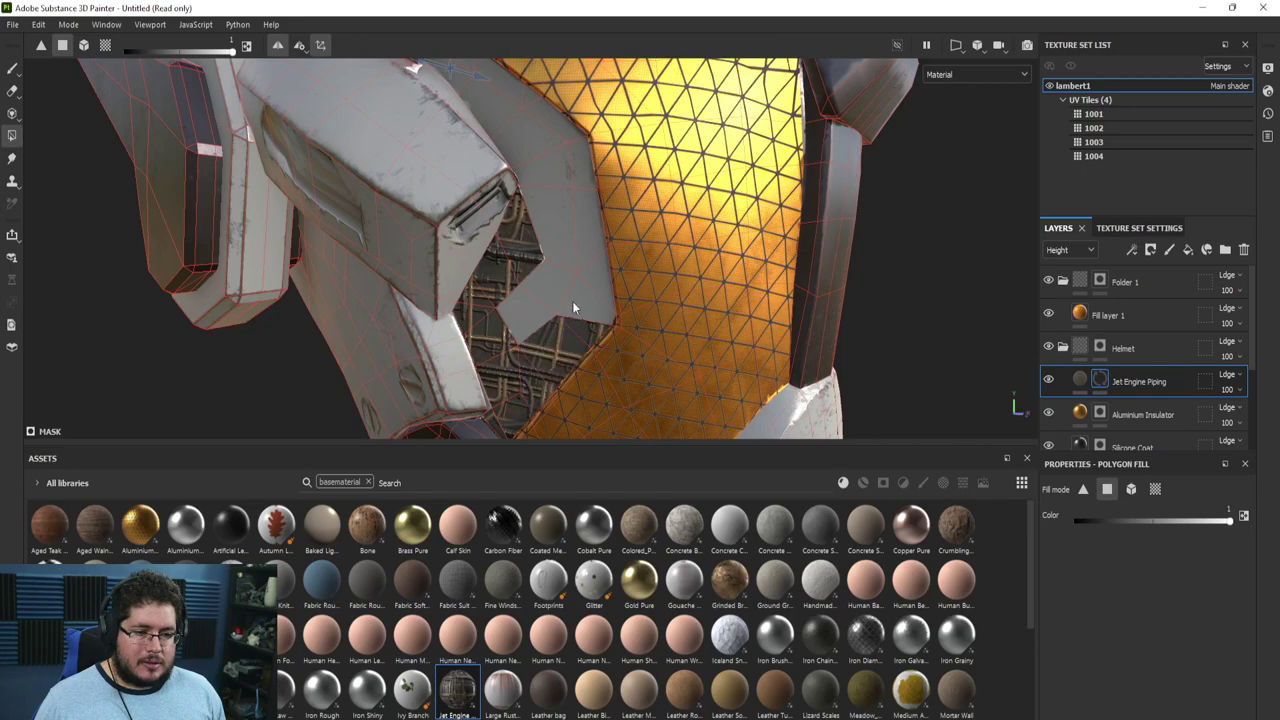
{"action": "left_click_drag", "start_coordinate": [572, 301], "coordinate": [584, 255]}
{"action": "left_click_drag", "start_coordinate": [525, 314], "coordinate": [558, 271], "text": "alt"}
{"action": "left_click_drag", "start_coordinate": [499, 241], "coordinate": [420, 216], "text": "alt"}
{"action": "left_click", "coordinate": [420, 216]}
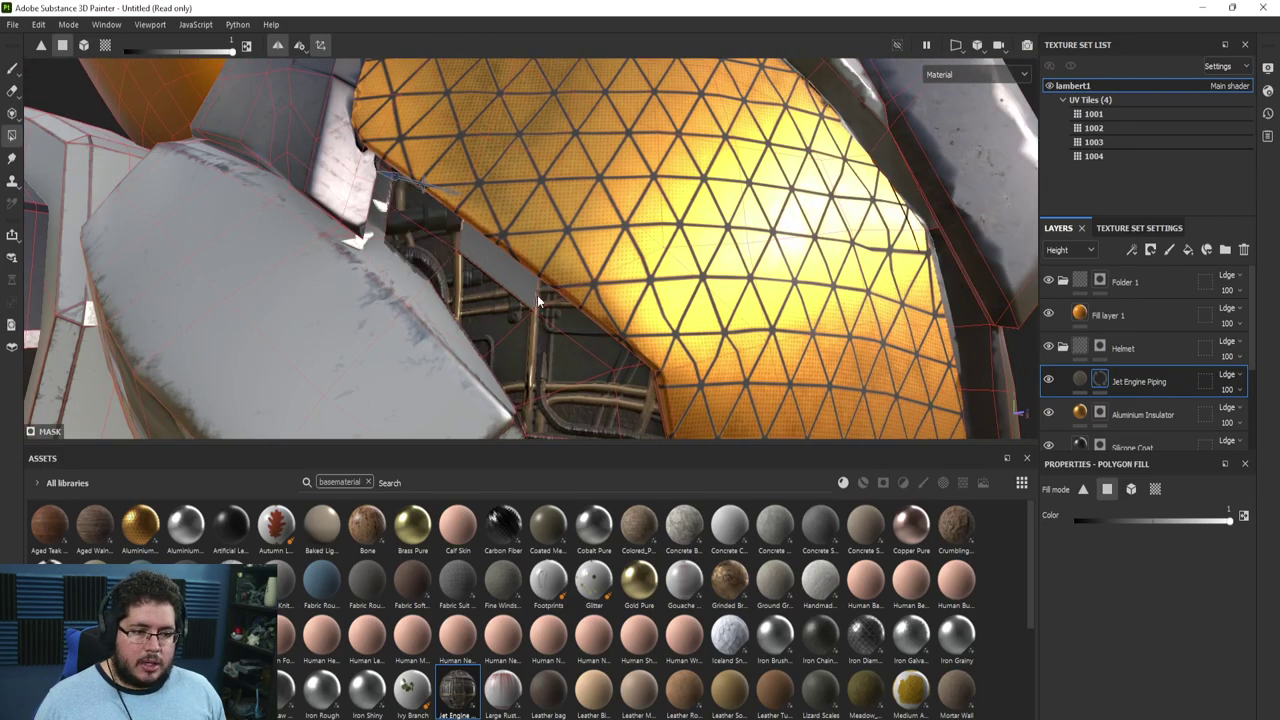
{"action": "left_click", "coordinate": [538, 299]}
Paint the mask white over the leftover corner gap of the opposite recess with the size 1.08 brush
{"action": "left_click_drag", "start_coordinate": [435, 272], "coordinate": [396, 237], "text": "alt"}
{"action": "right_click_drag", "start_coordinate": [396, 237], "coordinate": [830, 498], "text": "alt"}
{"action": "key", "text": "1"}
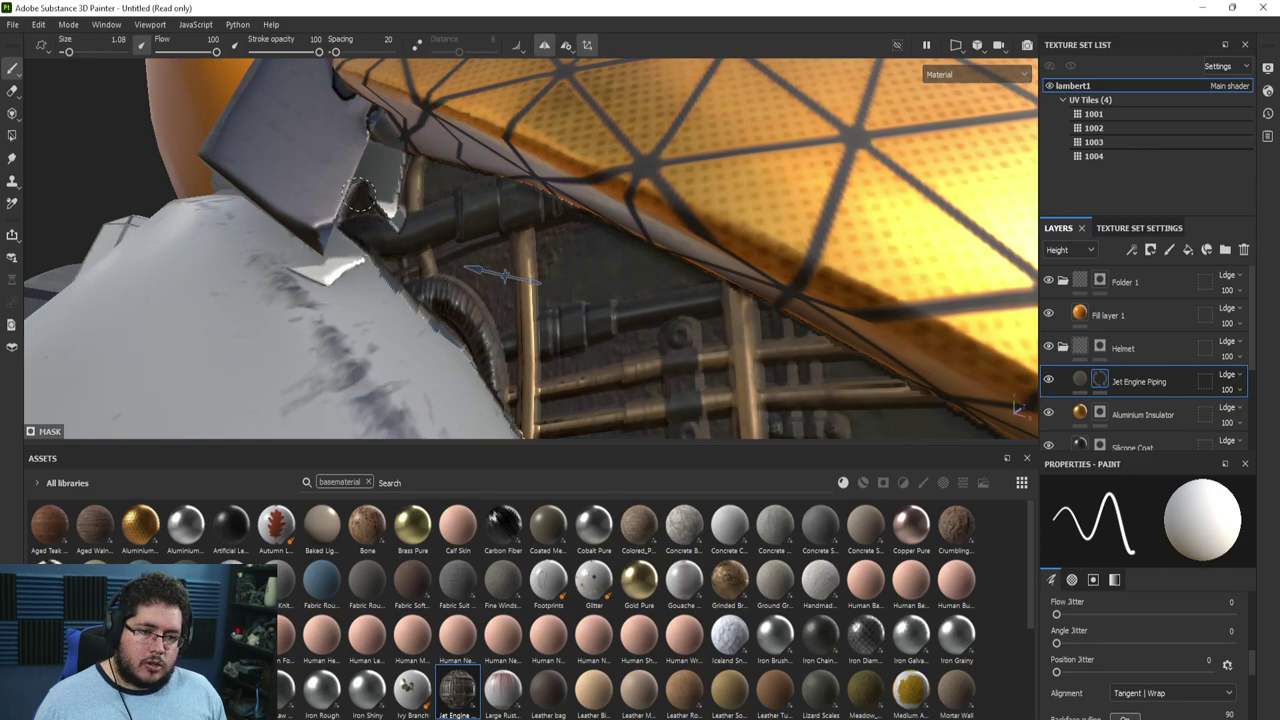
{"action": "right_click_drag", "start_coordinate": [388, 191], "coordinate": [290, 150], "text": "alt"}
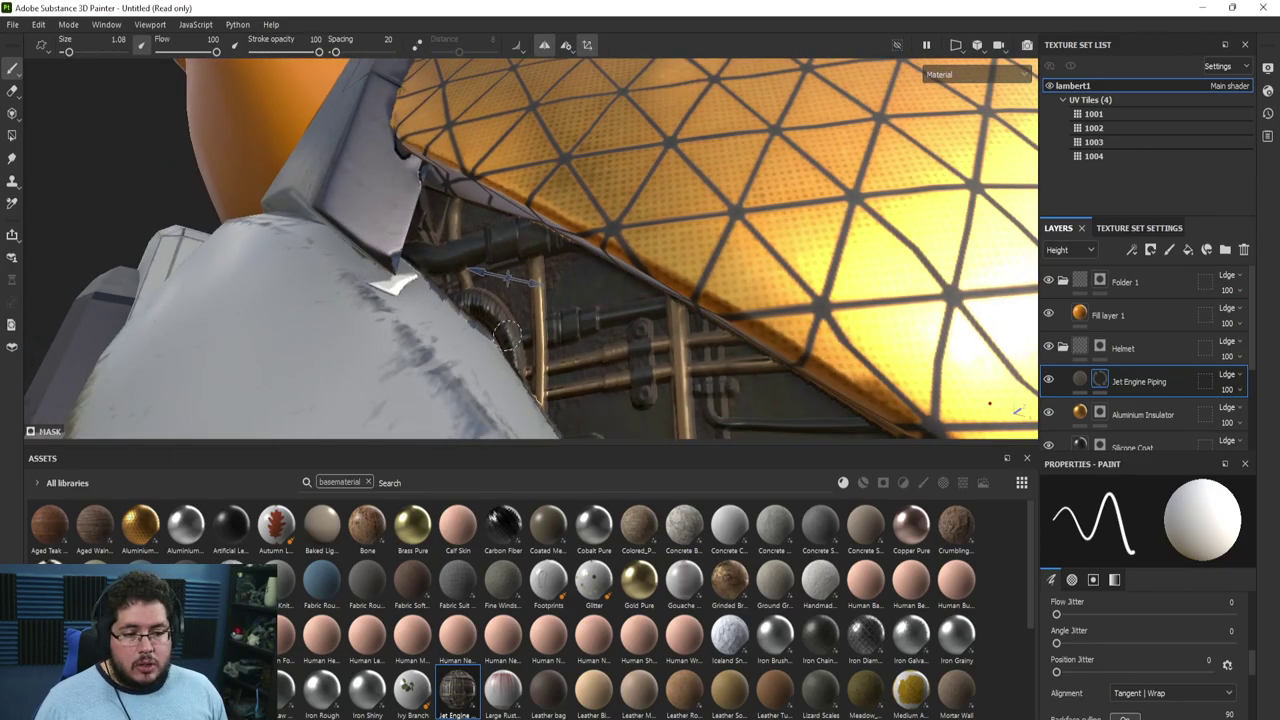
{"action": "left_click_drag", "start_coordinate": [290, 150], "coordinate": [530, 255], "text": "alt"}
{"action": "middle_click_drag", "start_coordinate": [530, 255], "coordinate": [574, 291], "text": "alt"}
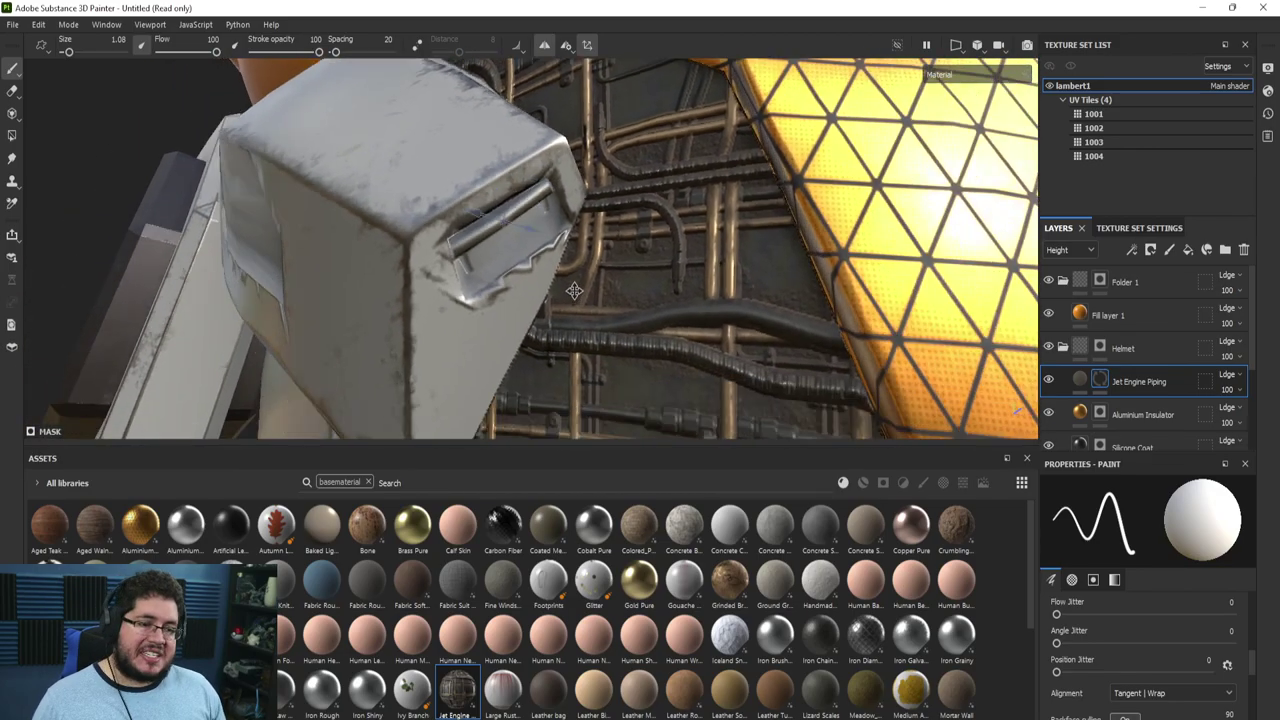
{"action": "mouse_move", "coordinate": [574, 290]}
{"action": "left_mouse_down", "text": "alt"}
{"action": "mouse_move", "coordinate": [562, 318]}
{"action": "mouse_move", "coordinate": [580, 385]}
{"action": "mouse_move", "coordinate": [434, 272]}
{"action": "mouse_move", "coordinate": [400, 385]}
{"action": "mouse_move", "coordinate": [396, 180]}
{"action": "mouse_move", "coordinate": [432, 345]}
{"action": "left_mouse_up", "text": "alt"}
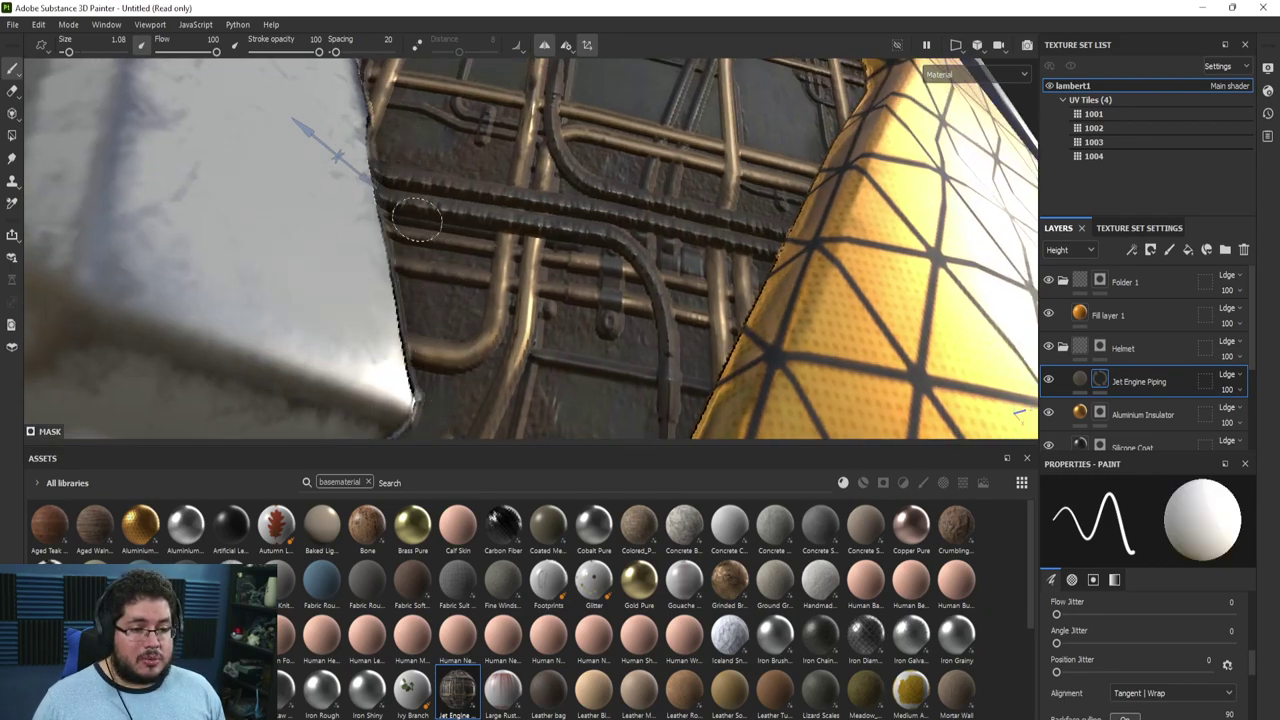
Examine the piping detail in the side recesses up close and from several angles
{"action": "key", "text": "x"}
{"action": "right_click_drag", "start_coordinate": [380, 386], "coordinate": [191, 126], "text": "alt"}
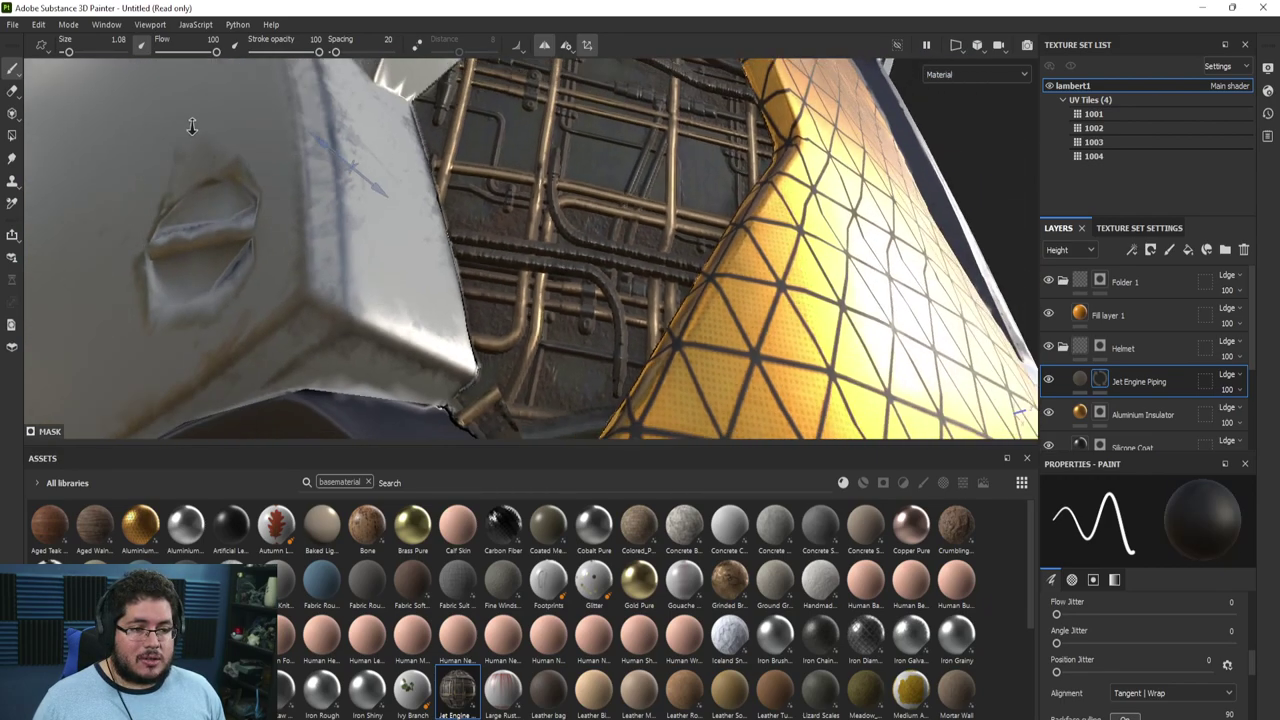
{"action": "mouse_move", "coordinate": [191, 126]}
{"action": "left_mouse_down", "text": "alt"}
{"action": "mouse_move", "coordinate": [213, 172]}
{"action": "mouse_move", "coordinate": [186, 126]}
{"action": "mouse_move", "coordinate": [397, 200]}
{"action": "mouse_move", "coordinate": [341, 263]}
{"action": "mouse_move", "coordinate": [234, 209]}
{"action": "mouse_move", "coordinate": [300, 240]}
{"action": "mouse_move", "coordinate": [383, 237]}
{"action": "mouse_move", "coordinate": [422, 256]}
{"action": "mouse_move", "coordinate": [402, 268]}
{"action": "mouse_move", "coordinate": [446, 274]}
{"action": "mouse_move", "coordinate": [438, 244]}
{"action": "mouse_move", "coordinate": [468, 258]}
{"action": "mouse_move", "coordinate": [514, 222]}
{"action": "left_mouse_up", "text": "alt"}
{"action": "scroll", "coordinate": [446, 274], "scroll_direction": "up", "scroll_amount": 3}
{"action": "scroll", "coordinate": [438, 244], "scroll_direction": "up", "scroll_amount": 5}
{"action": "scroll", "coordinate": [440, 246], "scroll_direction": "down", "scroll_amount": 5}
{"action": "scroll", "coordinate": [468, 258], "scroll_direction": "down", "scroll_amount": 3}
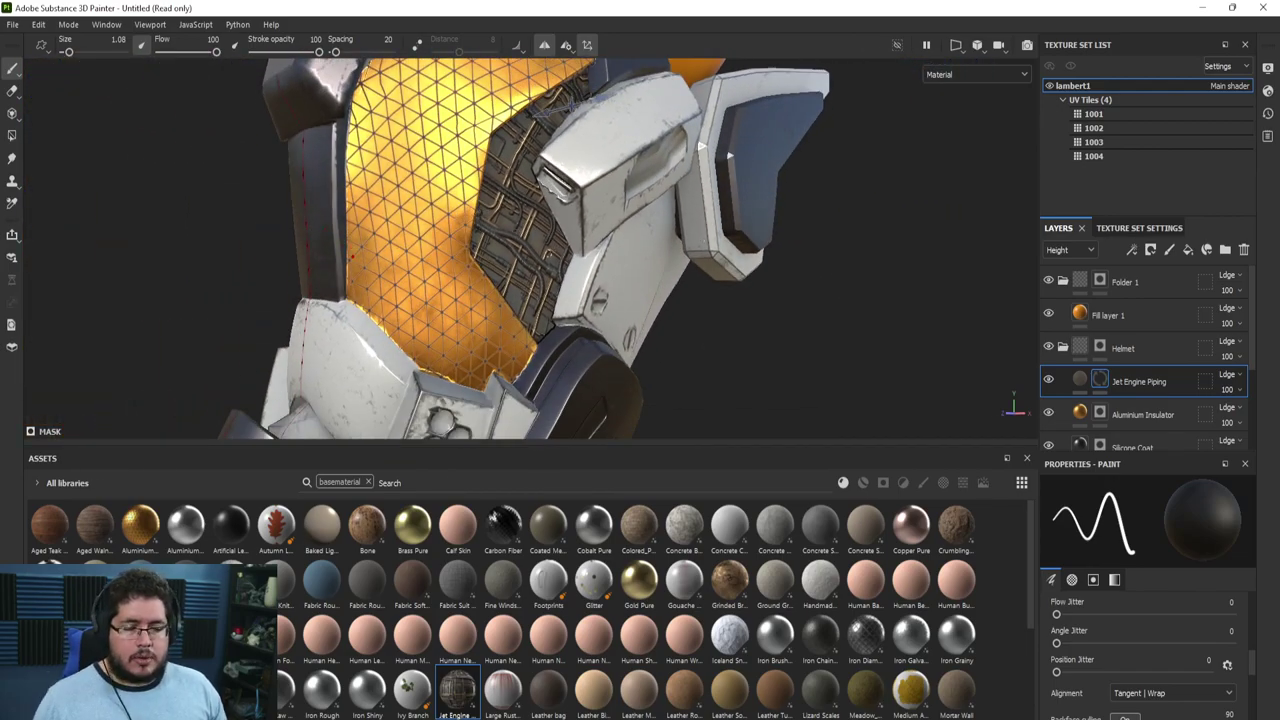
{"action": "scroll", "coordinate": [542, 156], "scroll_direction": "up", "scroll_amount": 8}
{"action": "scroll", "coordinate": [538, 184], "scroll_direction": "down", "scroll_amount": 5}
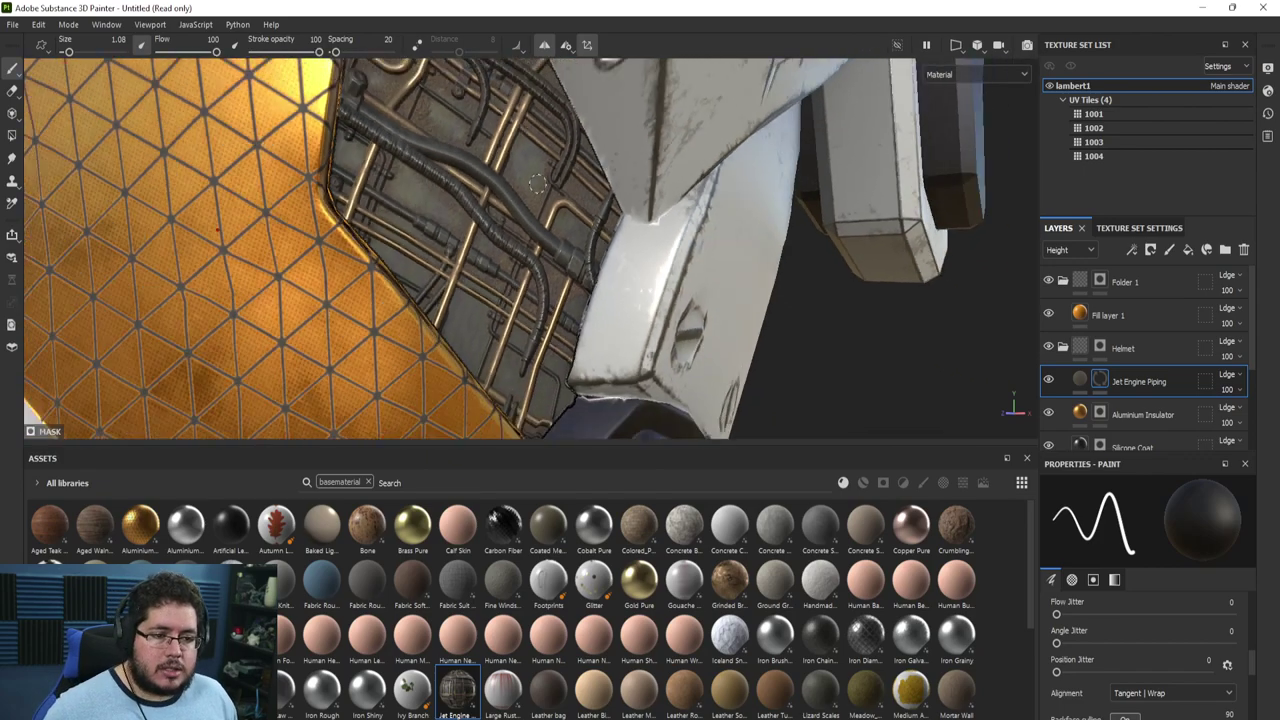
{"action": "left_click_drag", "start_coordinate": [538, 184], "coordinate": [612, 240], "text": "alt"}
{"action": "scroll", "coordinate": [638, 290], "scroll_direction": "down", "scroll_amount": 3}
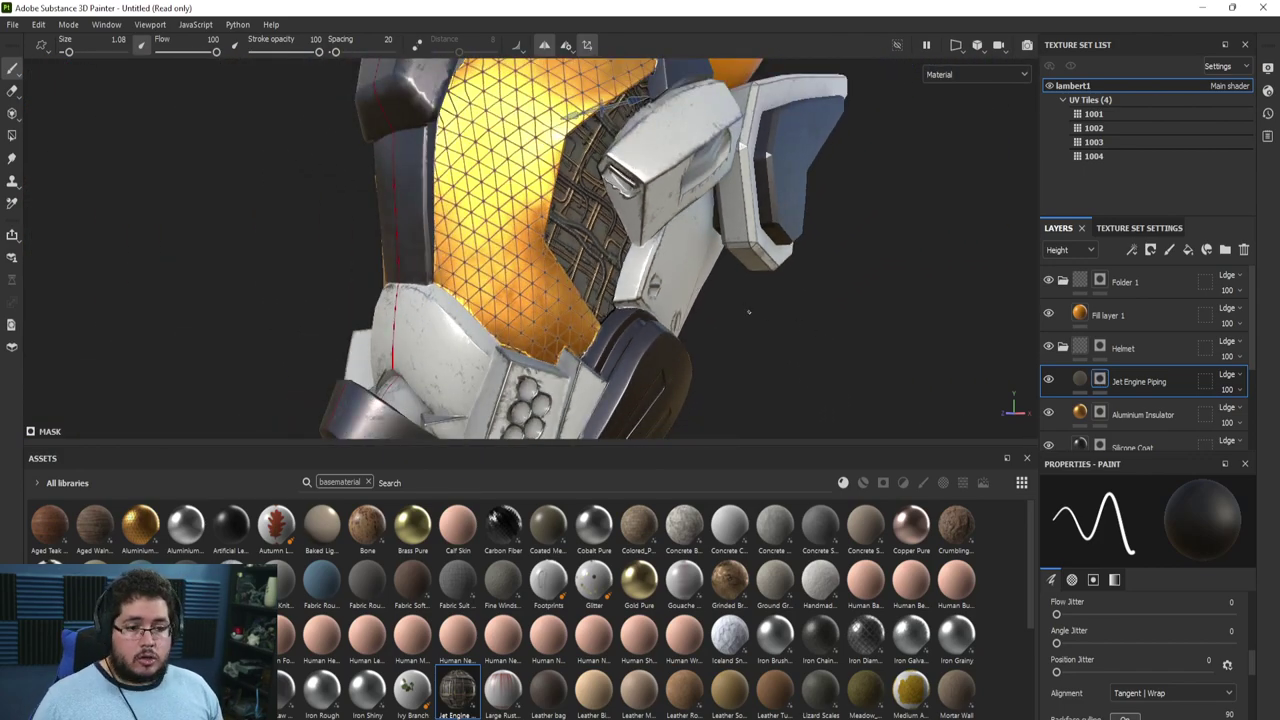
Add the Rust Fine material as a fill layer above Silicone Coat and give it a black mask
{"action": "scroll", "coordinate": [1115, 428], "scroll_direction": "down", "scroll_amount": 2}
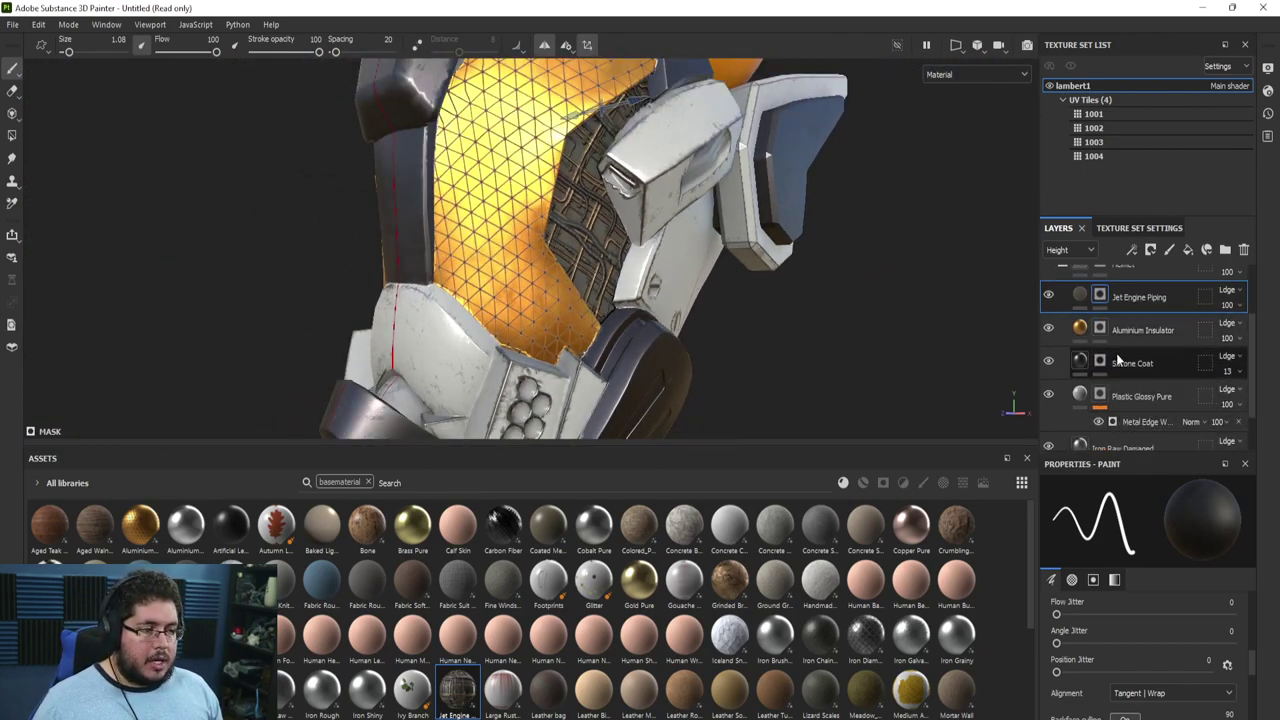
{"action": "left_click", "coordinate": [1118, 360]}
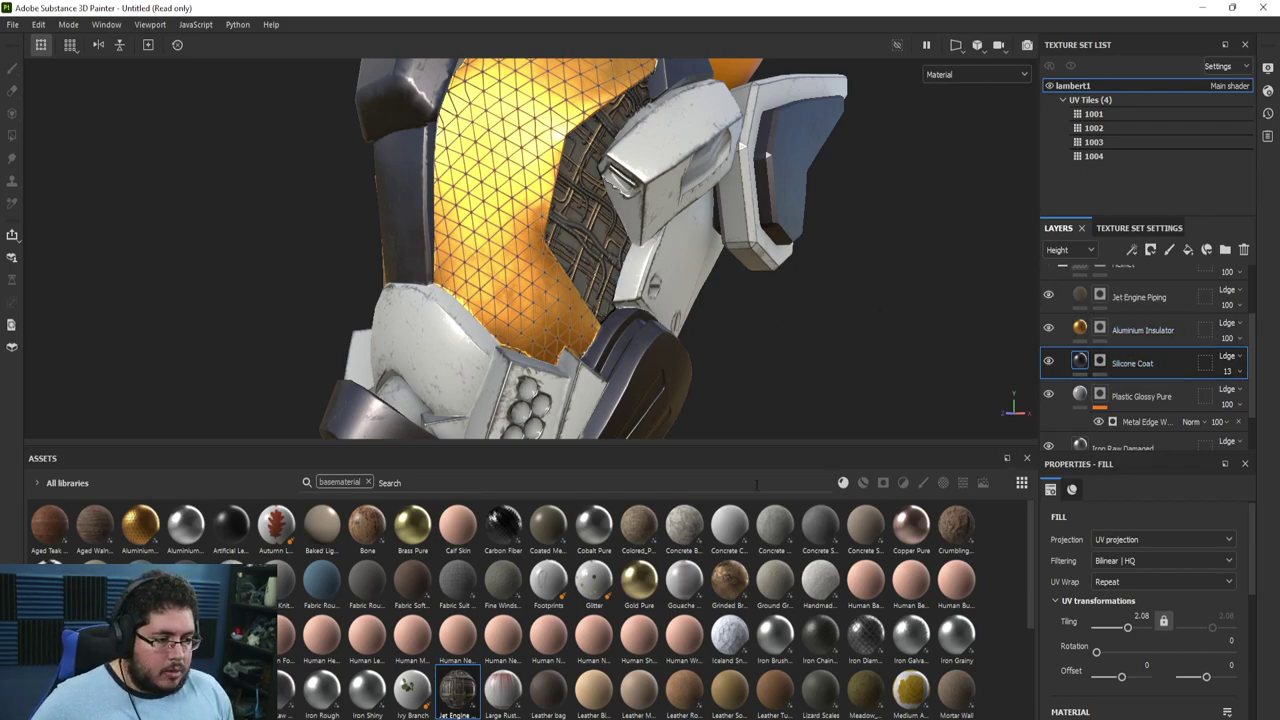
{"action": "scroll", "coordinate": [315, 573], "scroll_direction": "down", "scroll_amount": 3}
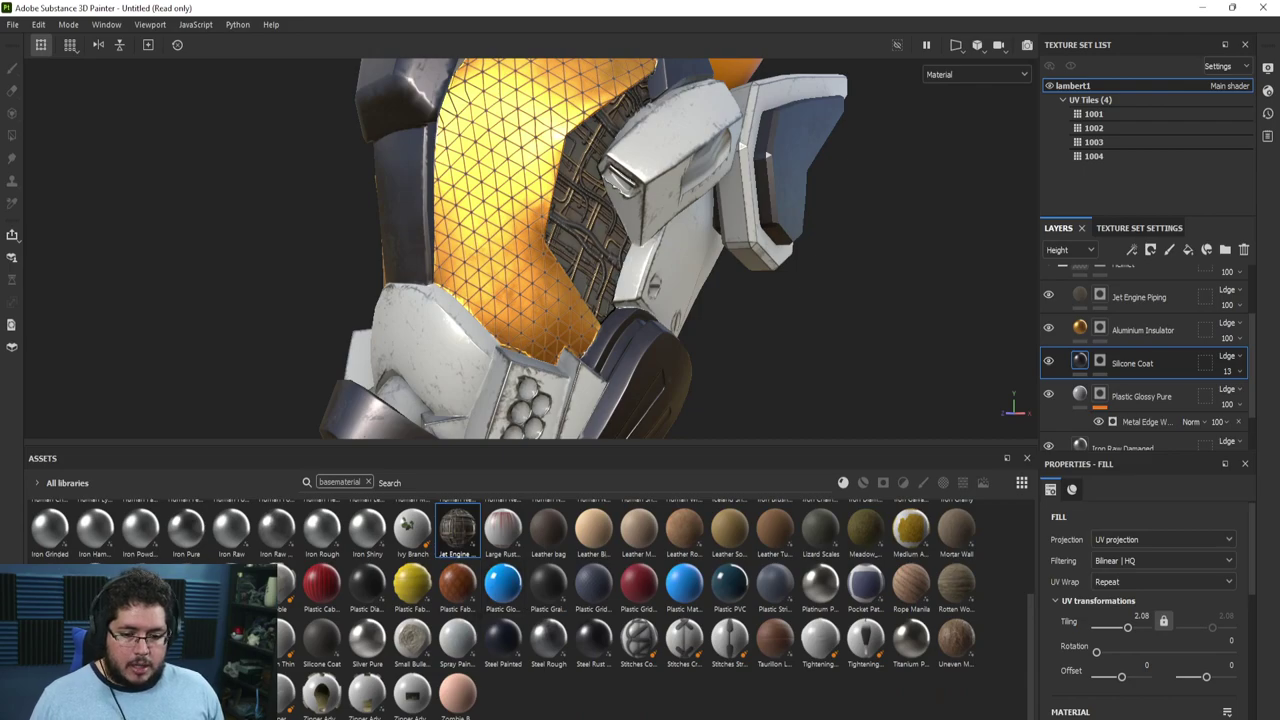
{"action": "left_click_drag", "start_coordinate": [457, 527], "coordinate": [1118, 360]}
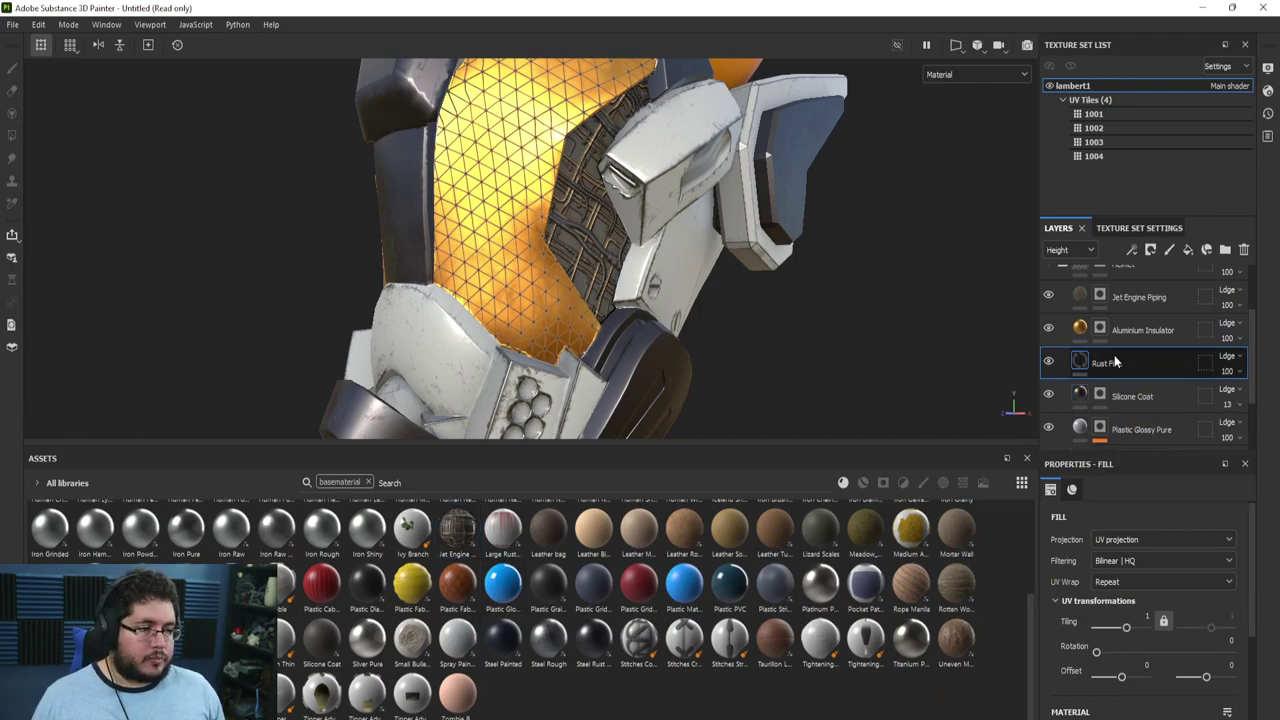
{"action": "right_click", "coordinate": [1122, 363]}
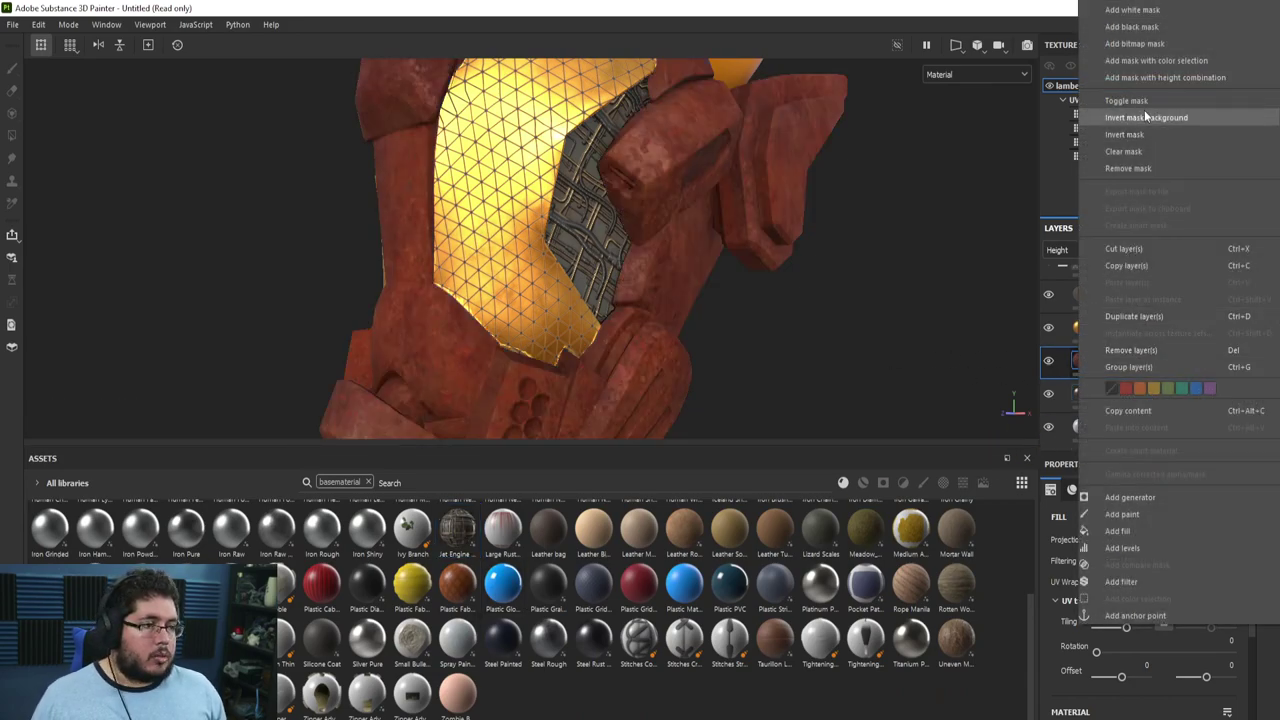
{"action": "left_click", "coordinate": [1158, 28]}
Add a Dirt generator to the Rust Fine layer's mask and check the rust across the helmet
{"action": "right_click", "coordinate": [1105, 361]}
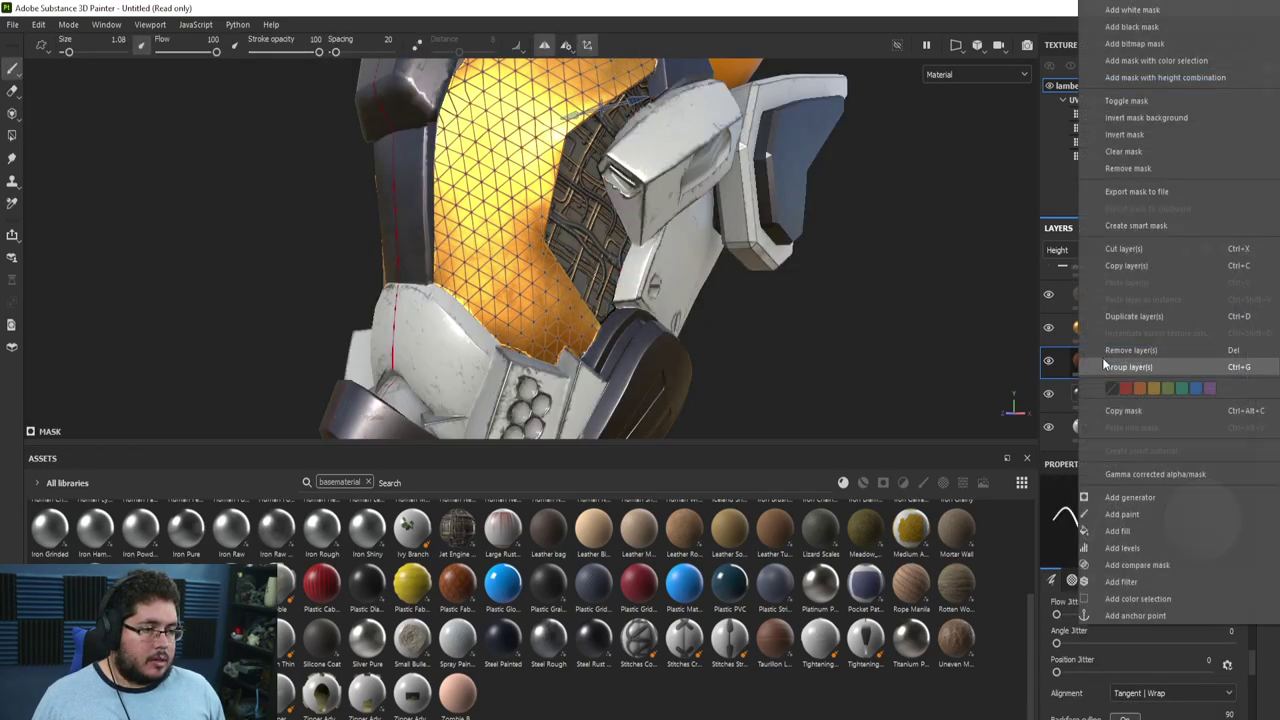
{"action": "left_click", "coordinate": [1105, 362]}
{"action": "right_click", "coordinate": [1103, 359]}
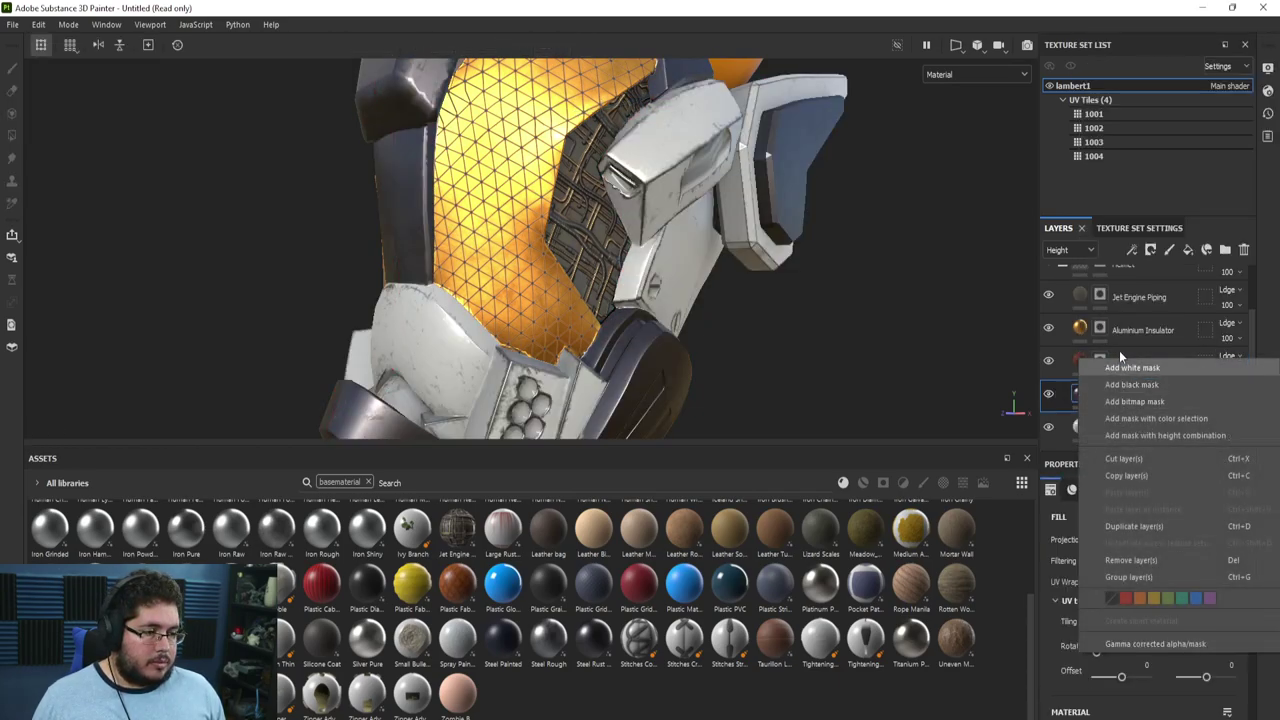
{"action": "left_click", "coordinate": [1105, 360]}
{"action": "right_click", "coordinate": [1105, 360]}
{"action": "left_click", "coordinate": [1137, 455]}
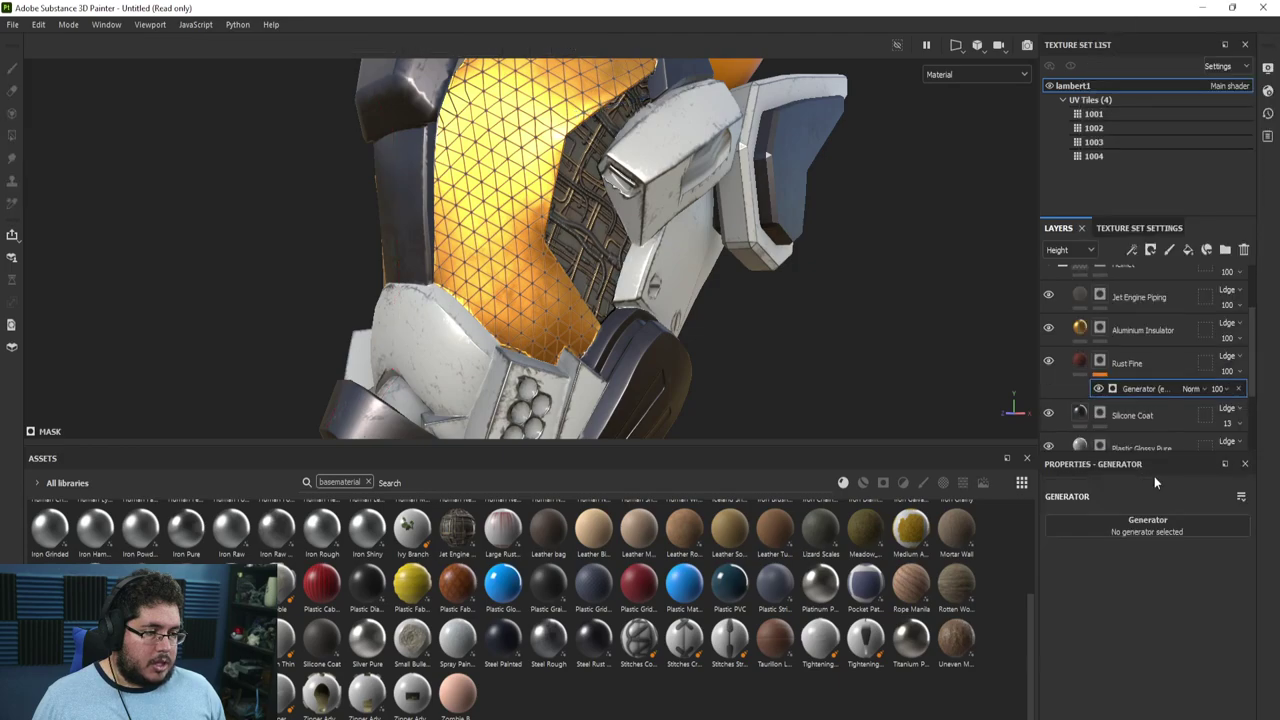
{"action": "left_click", "coordinate": [1147, 521]}
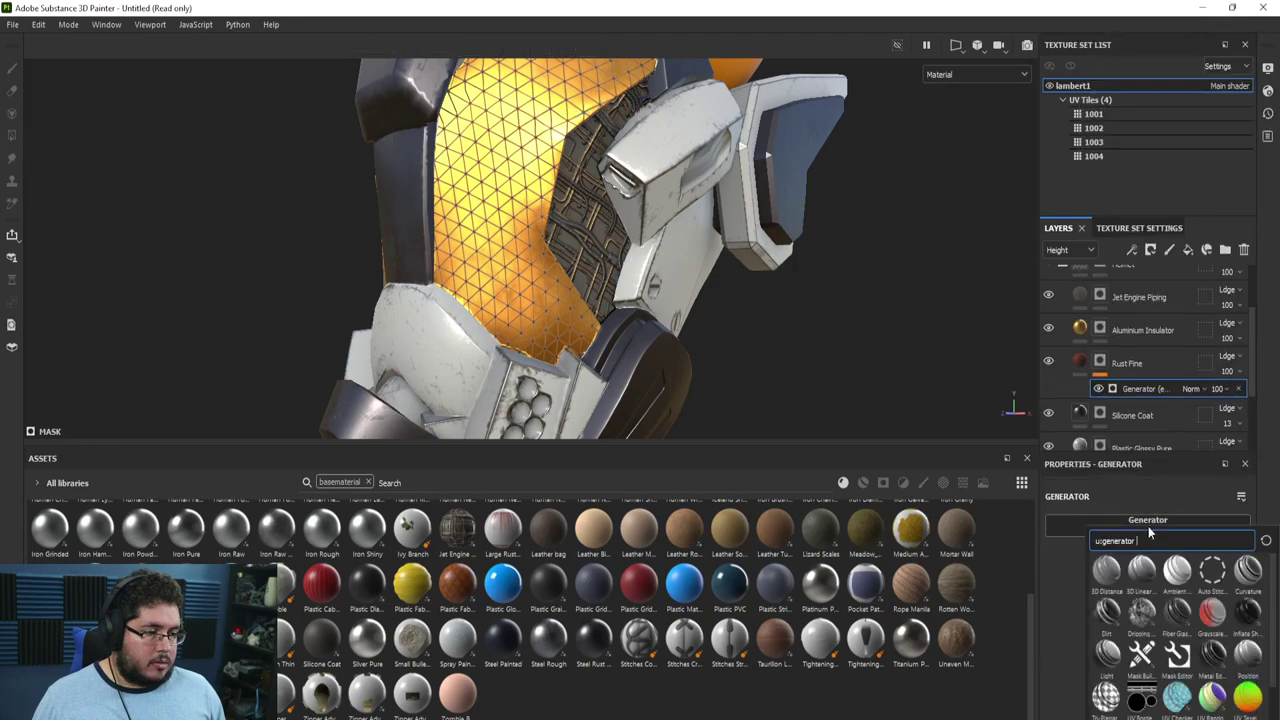
{"action": "left_click", "coordinate": [1115, 599]}
{"action": "right_click_drag", "start_coordinate": [576, 250], "coordinate": [405, 176], "text": "alt"}
{"action": "left_click_drag", "start_coordinate": [530, 205], "coordinate": [700, 235], "text": "alt"}
{"action": "right_click_drag", "start_coordinate": [700, 235], "coordinate": [887, 350], "text": "alt"}
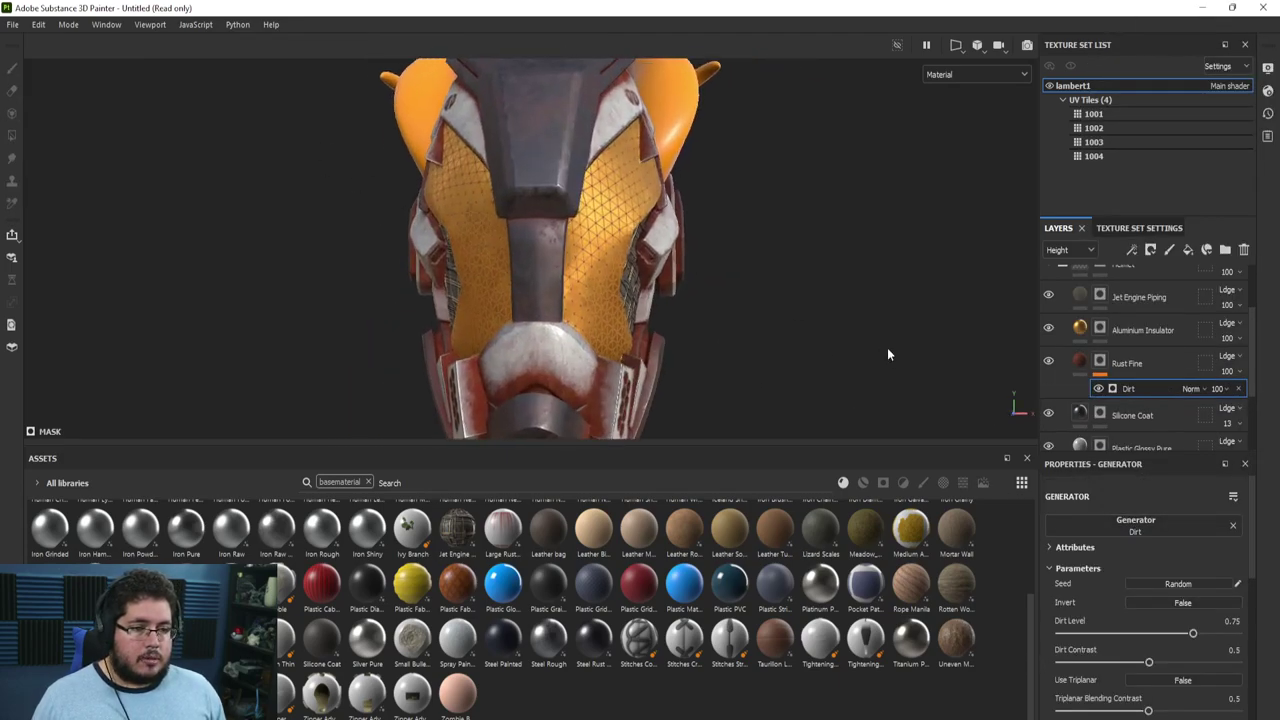
Examine the red rust around the visor and the piping recess up close and from several angles
{"action": "left_click_drag", "start_coordinate": [887, 350], "coordinate": [740, 221], "text": "alt"}
{"action": "right_click_drag", "start_coordinate": [740, 221], "coordinate": [782, 344], "text": "alt"}
{"action": "left_click_drag", "start_coordinate": [782, 344], "coordinate": [722, 305], "text": "alt"}
{"action": "right_click_drag", "start_coordinate": [722, 305], "coordinate": [1072, 510], "text": "alt"}
{"action": "right_click_drag", "start_coordinate": [640, 270], "coordinate": [758, 328], "text": "alt"}
{"action": "right_click_drag", "start_coordinate": [553, 297], "coordinate": [425, 195], "text": "alt"}
{"action": "left_click_drag", "start_coordinate": [425, 195], "coordinate": [490, 192], "text": "alt"}
{"action": "right_click_drag", "start_coordinate": [490, 192], "coordinate": [579, 238], "text": "alt"}
{"action": "scroll", "coordinate": [578, 237], "scroll_direction": "up", "scroll_amount": 5}
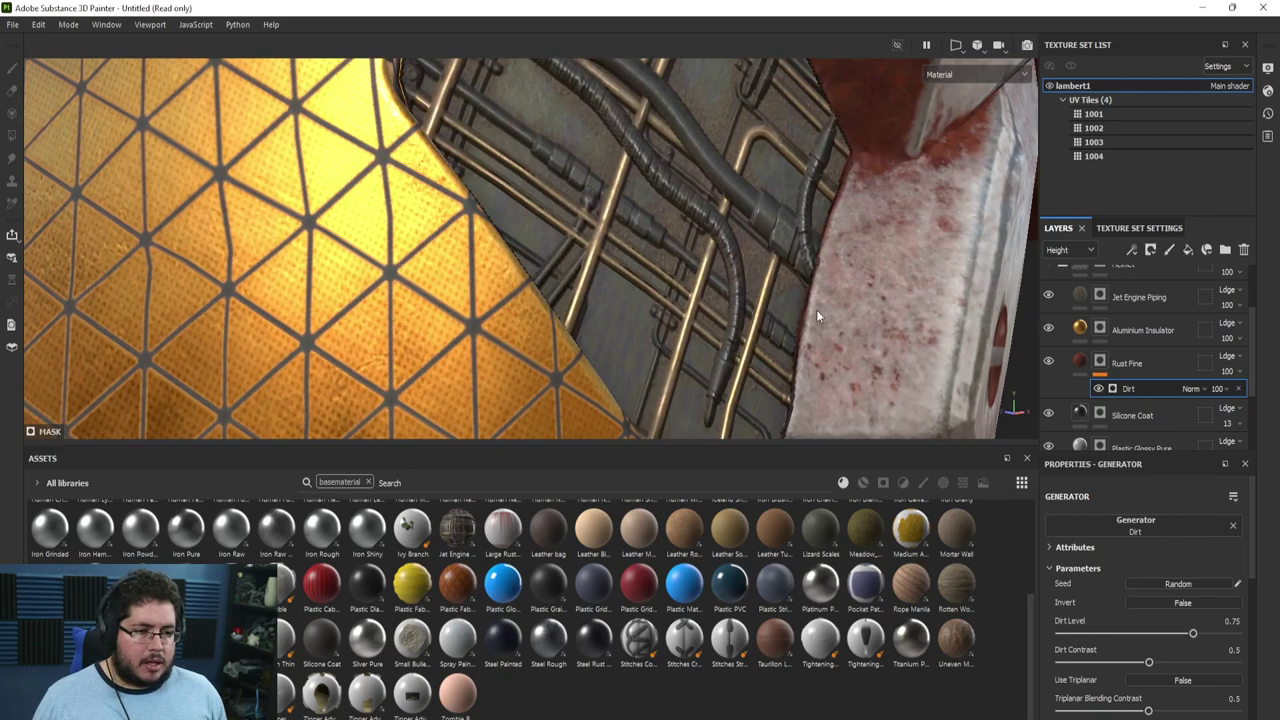
Sample a brown from the metal piping in the side recess as the Rust Fine layer's Rust Color
{"action": "left_click", "coordinate": [1080, 362]}
{"action": "scroll", "coordinate": [1111, 611], "scroll_direction": "down", "scroll_amount": 1}
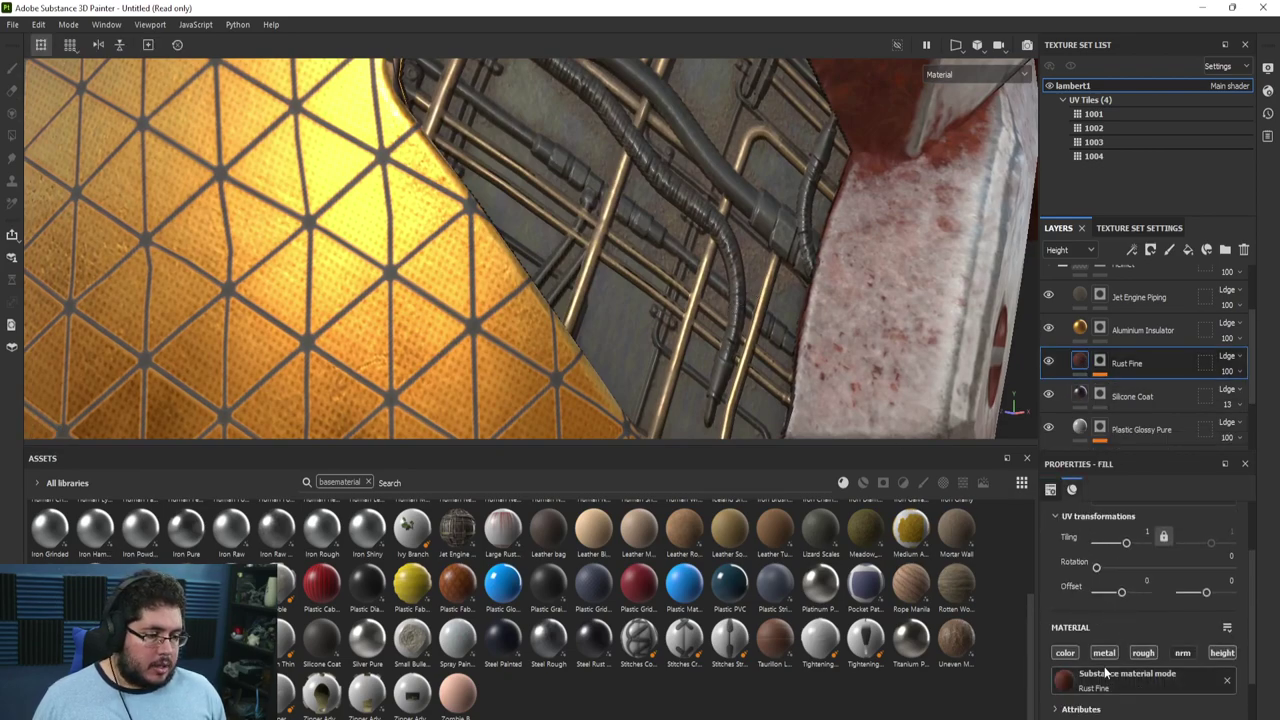
{"action": "scroll", "coordinate": [1078, 684], "scroll_direction": "down", "scroll_amount": 3}
{"action": "left_click", "coordinate": [1106, 679]}
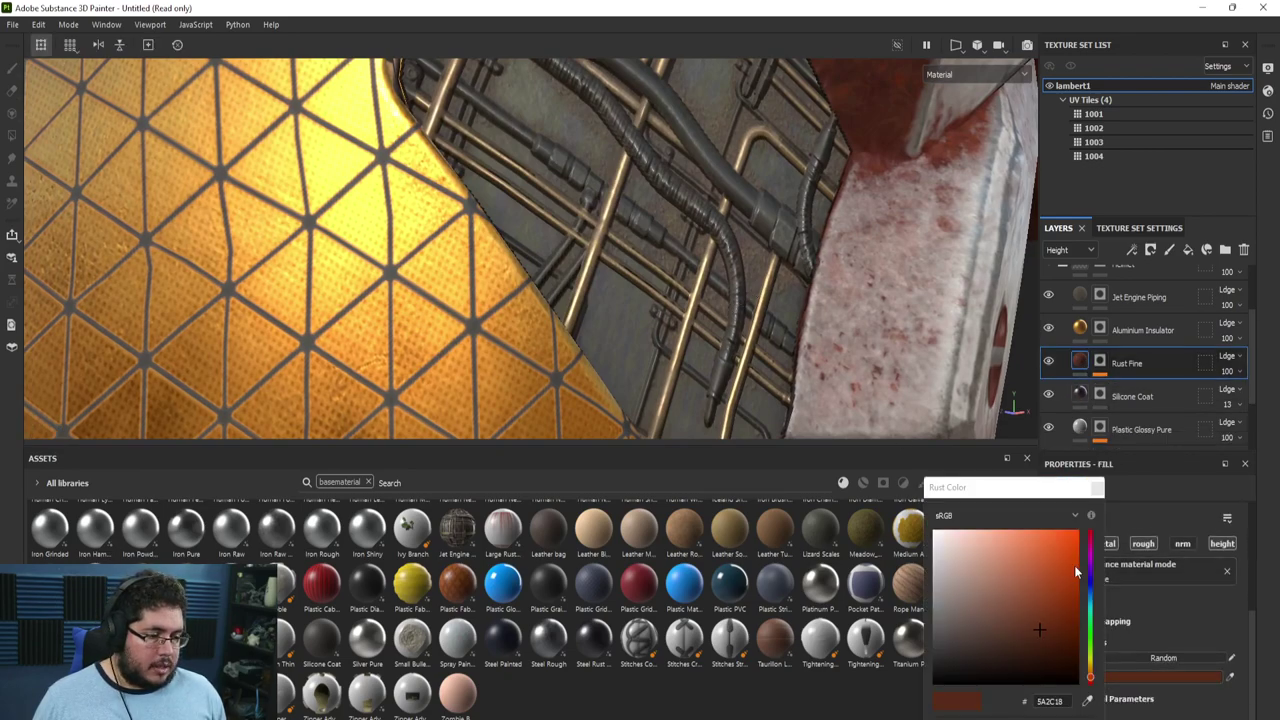
{"action": "left_click", "coordinate": [1088, 700]}
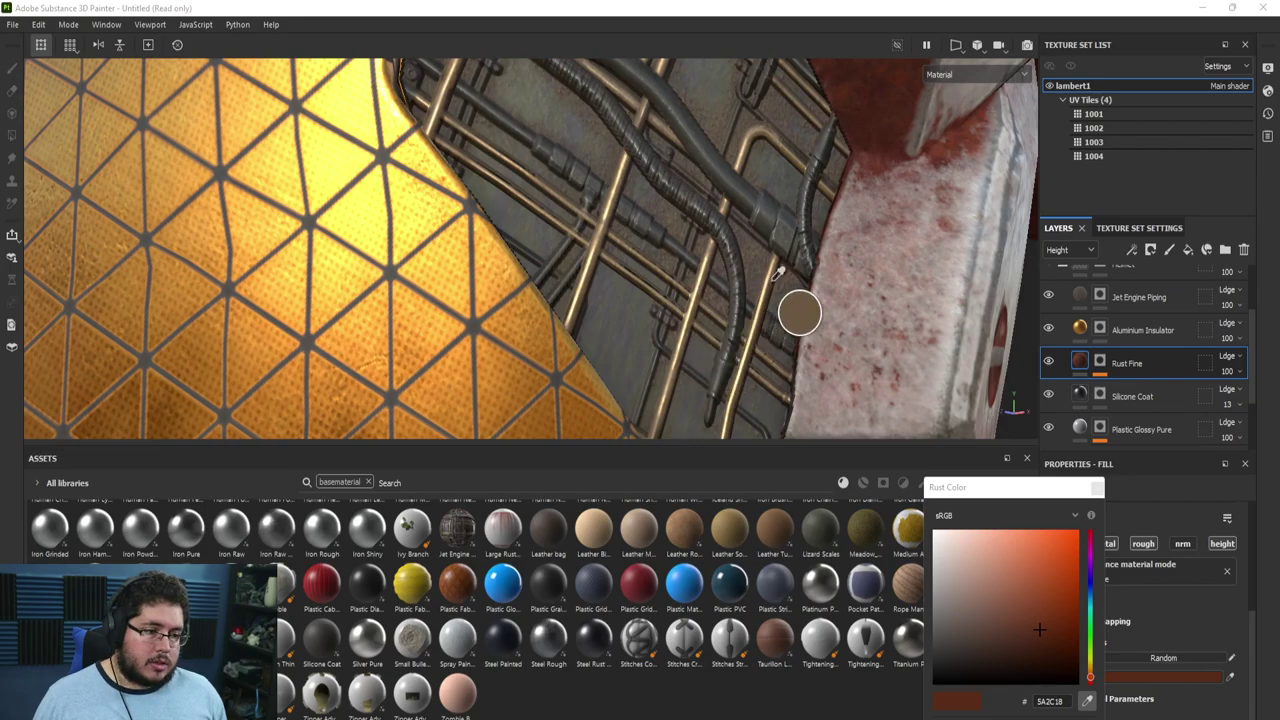
{"action": "left_click", "coordinate": [773, 281]}
Darken the Rust Color to 473826 and check it on the whole helmet
{"action": "right_click_drag", "start_coordinate": [840, 364], "coordinate": [413, 206], "text": "alt"}
{"action": "left_click_drag", "start_coordinate": [414, 207], "coordinate": [615, 225], "text": "alt"}
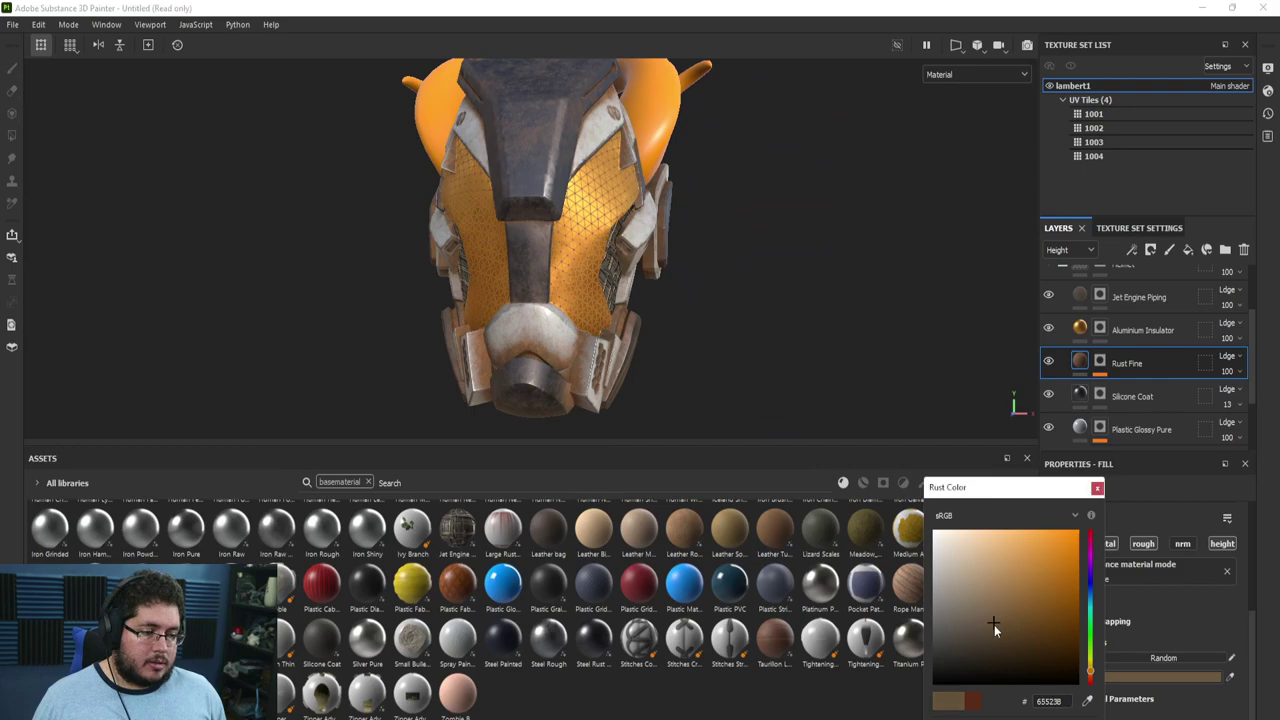
{"action": "left_click_drag", "start_coordinate": [994, 625], "coordinate": [1001, 641]}
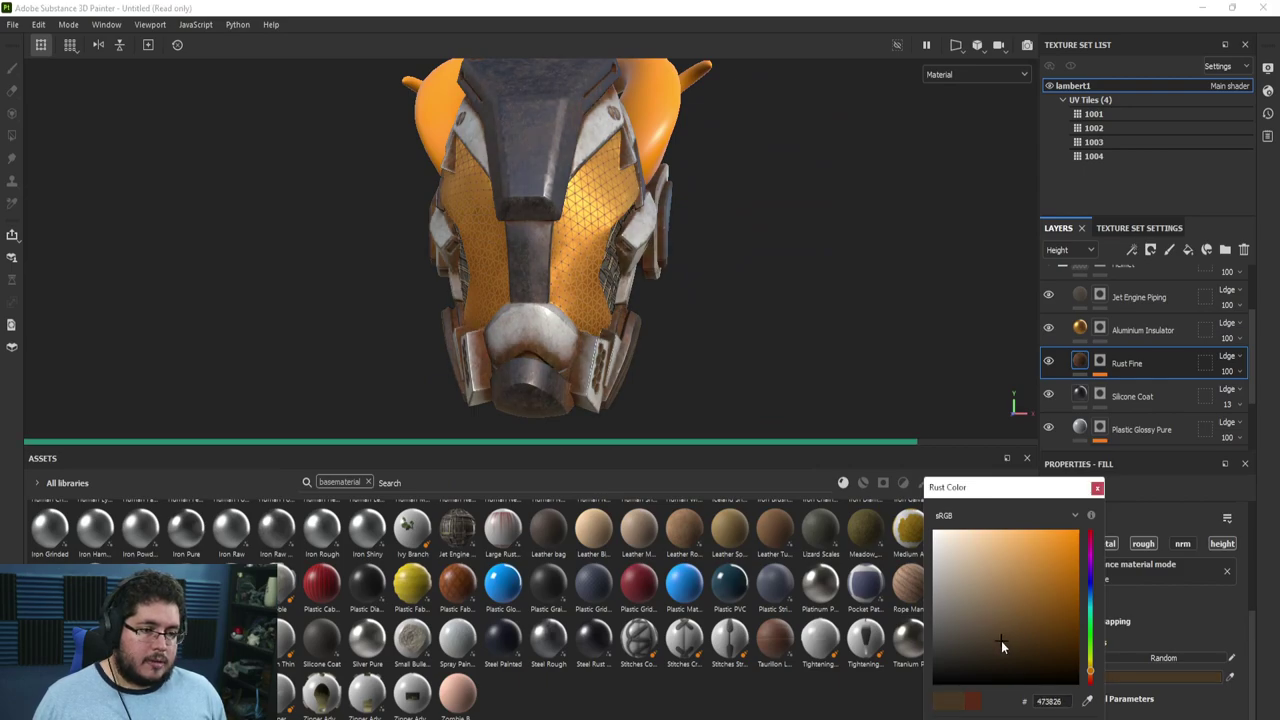
{"action": "left_click", "coordinate": [1097, 487]}
{"action": "left_click_drag", "start_coordinate": [450, 260], "coordinate": [641, 340], "text": "alt"}
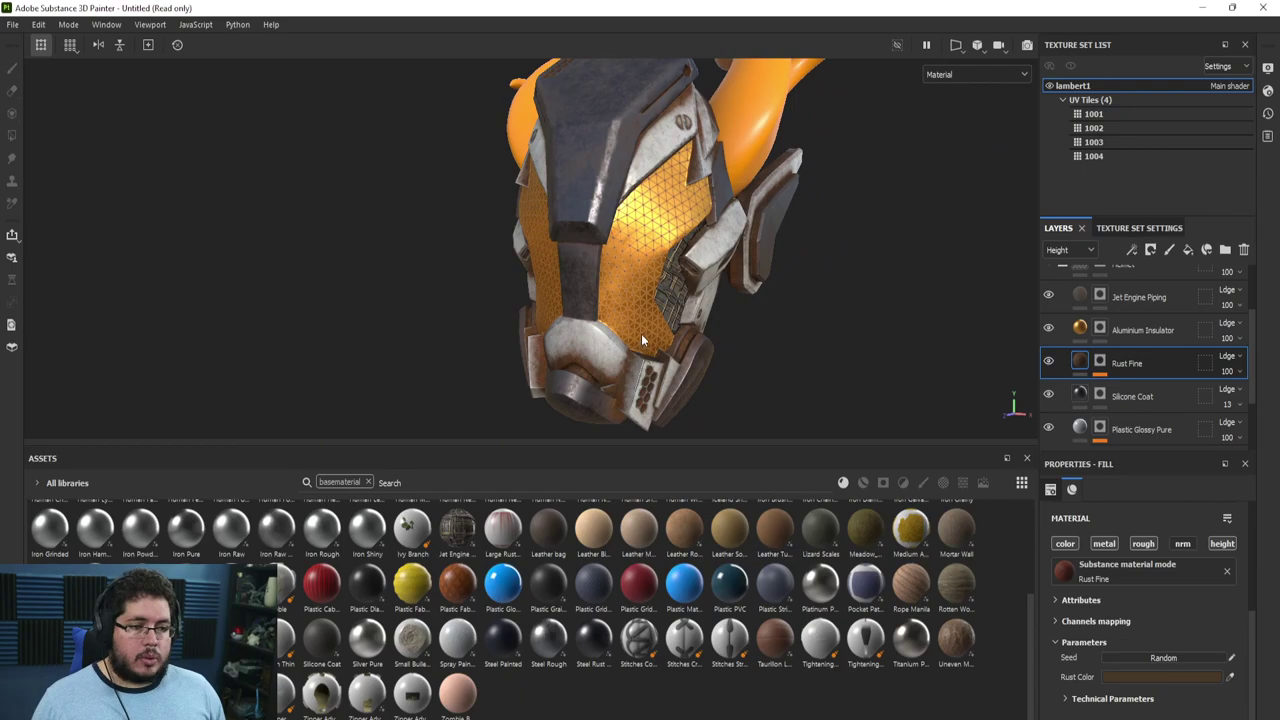
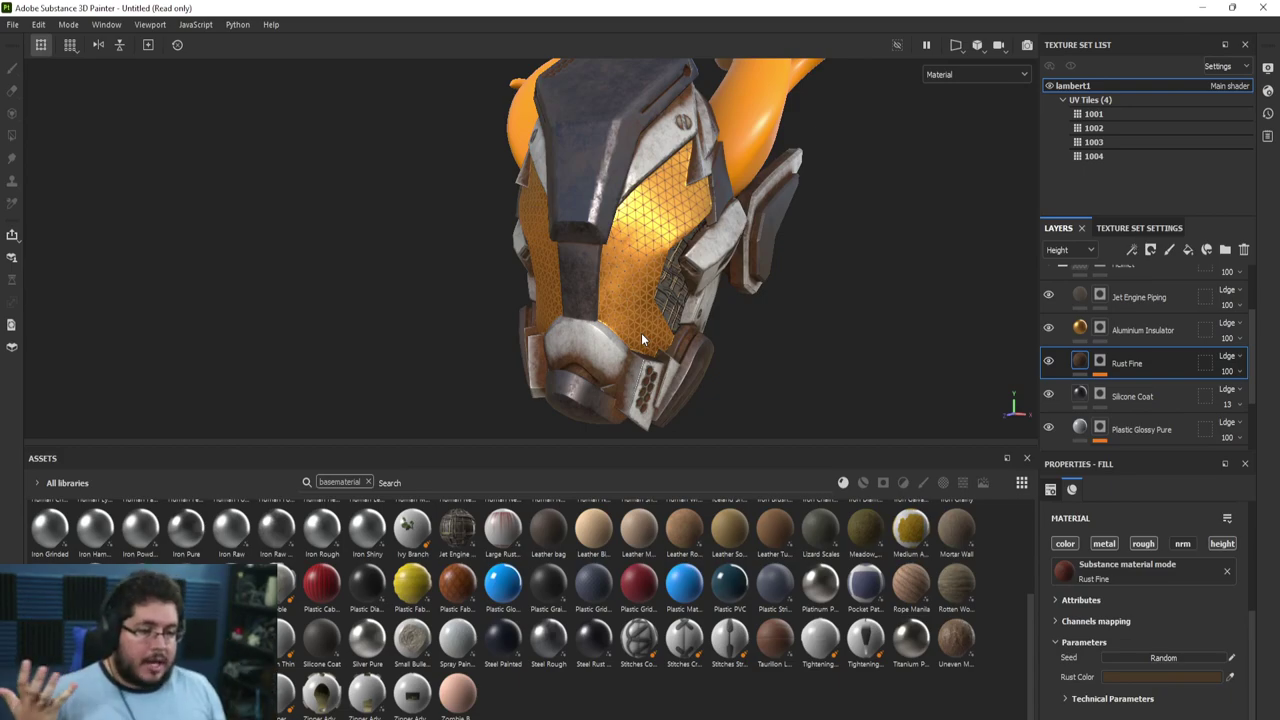
Add a fill with the Clouds 3 texture to the Rust Fine mask and set its contrast to 0.57
{"action": "left_click_drag", "start_coordinate": [641, 338], "coordinate": [622, 289], "text": "alt"}
{"action": "right_click_drag", "start_coordinate": [622, 289], "coordinate": [964, 506], "text": "alt"}
{"action": "mouse_move", "coordinate": [963, 507]}
{"action": "left_mouse_down", "text": "alt"}
{"action": "mouse_move", "coordinate": [595, 278]}
{"action": "mouse_move", "coordinate": [561, 297]}
{"action": "mouse_move", "coordinate": [528, 345]}
{"action": "mouse_move", "coordinate": [364, 208]}
{"action": "mouse_move", "coordinate": [470, 225]}
{"action": "left_mouse_up", "text": "alt"}
{"action": "left_click", "coordinate": [1099, 366]}
{"action": "right_click", "coordinate": [1100, 372]}
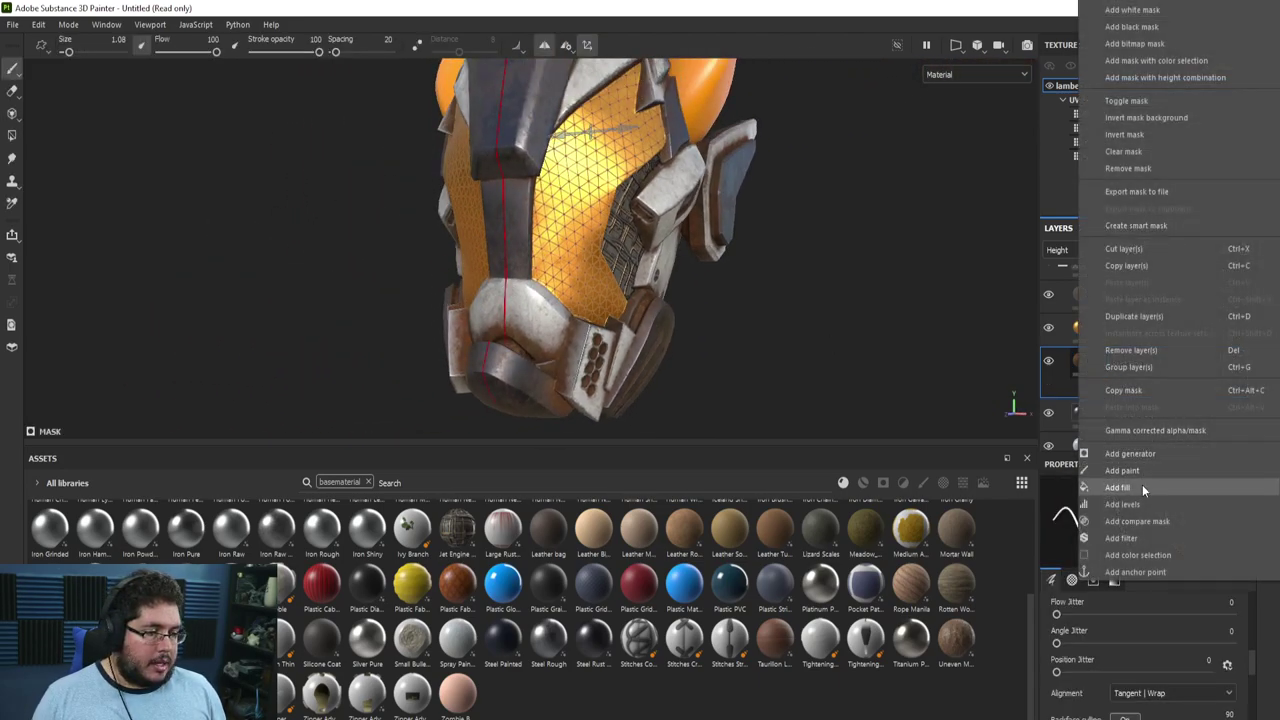
{"action": "left_click", "coordinate": [1142, 489]}
{"action": "left_click", "coordinate": [1142, 552]}
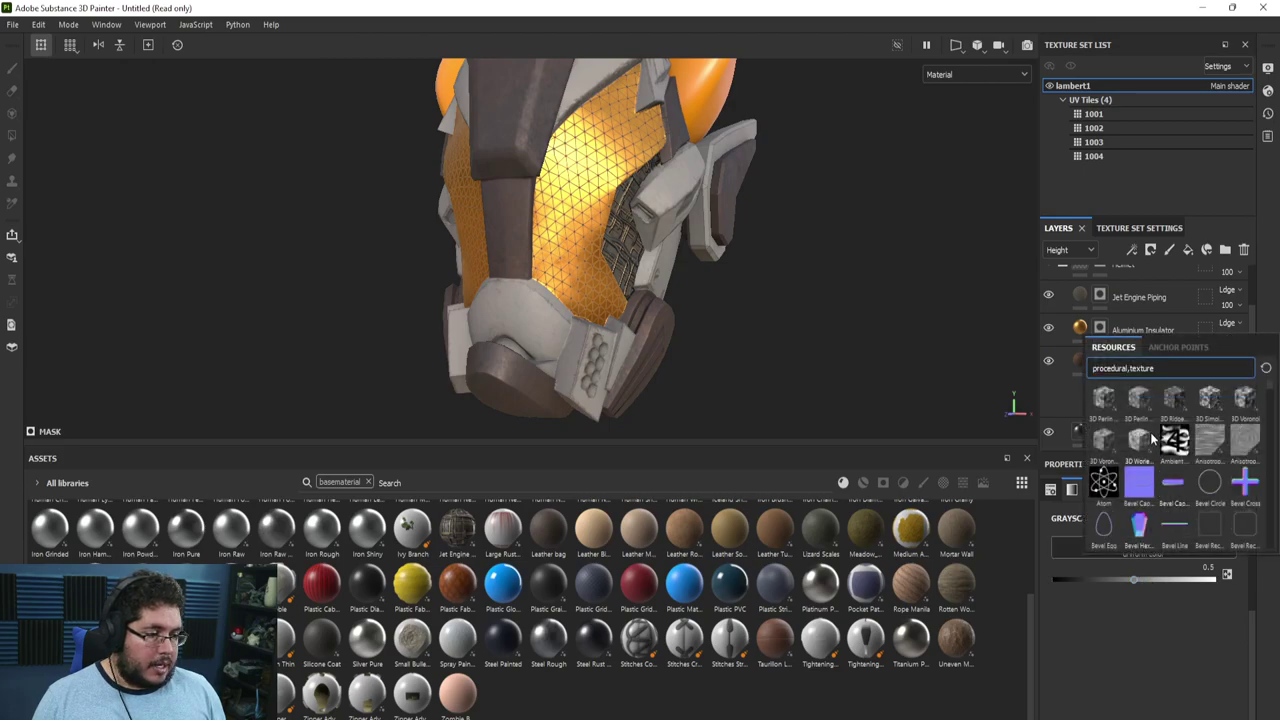
{"action": "type", "text": "clou"}
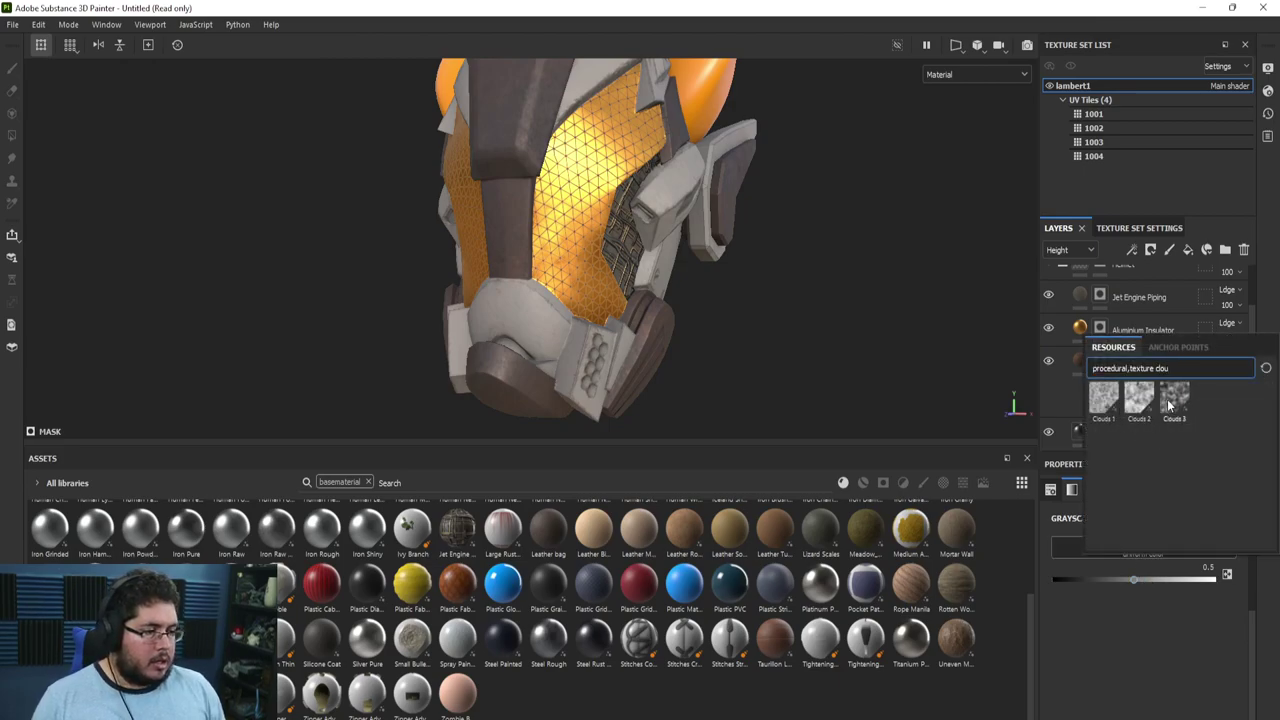
{"action": "left_click", "coordinate": [1173, 400]}
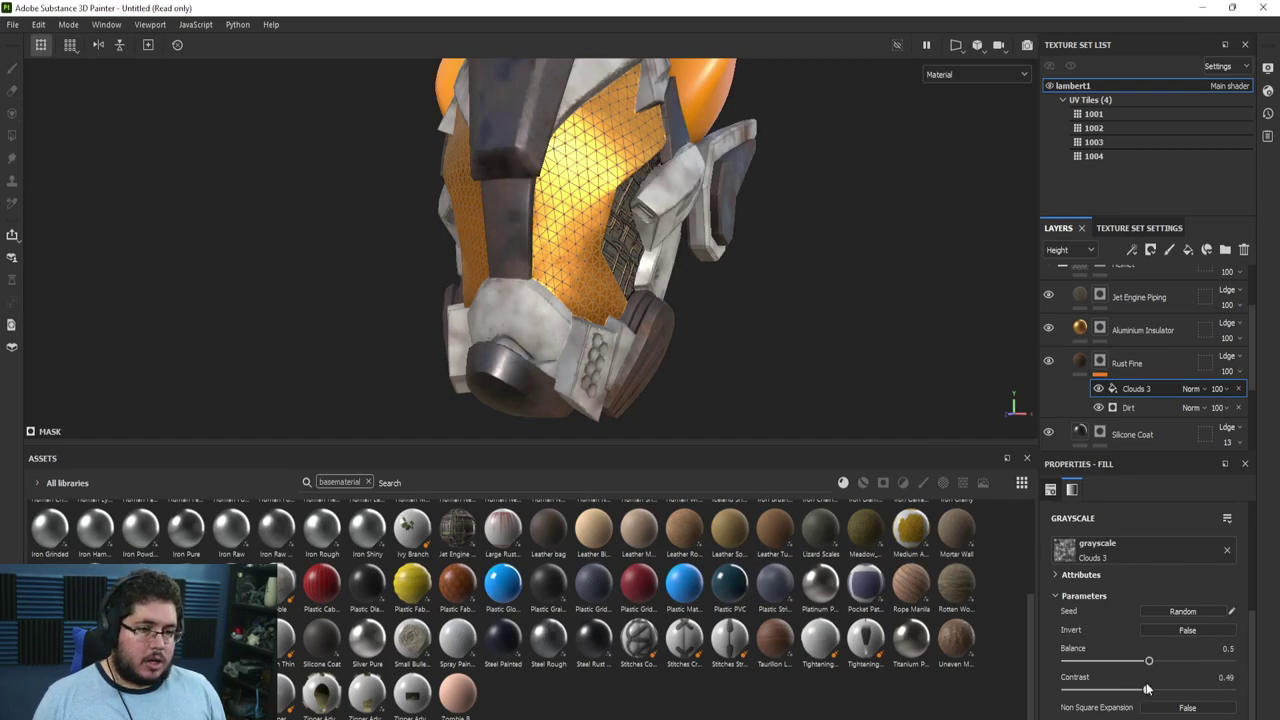
Set the Clouds 3 fill's blend mode to Multiply and its balance to 0.71, checking the rust on the lower face
{"action": "left_click", "coordinate": [1186, 391]}
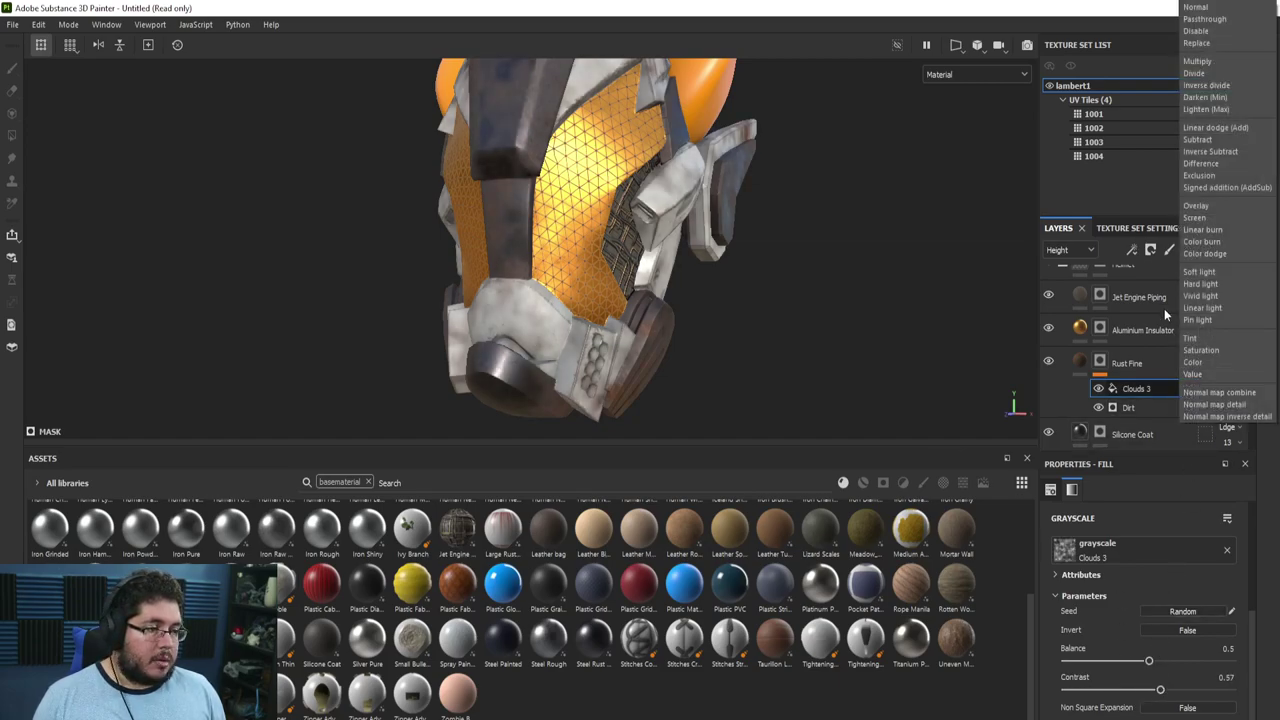
{"action": "left_click", "coordinate": [1196, 61]}
{"action": "right_click_drag", "start_coordinate": [803, 299], "coordinate": [758, 387], "text": "alt"}
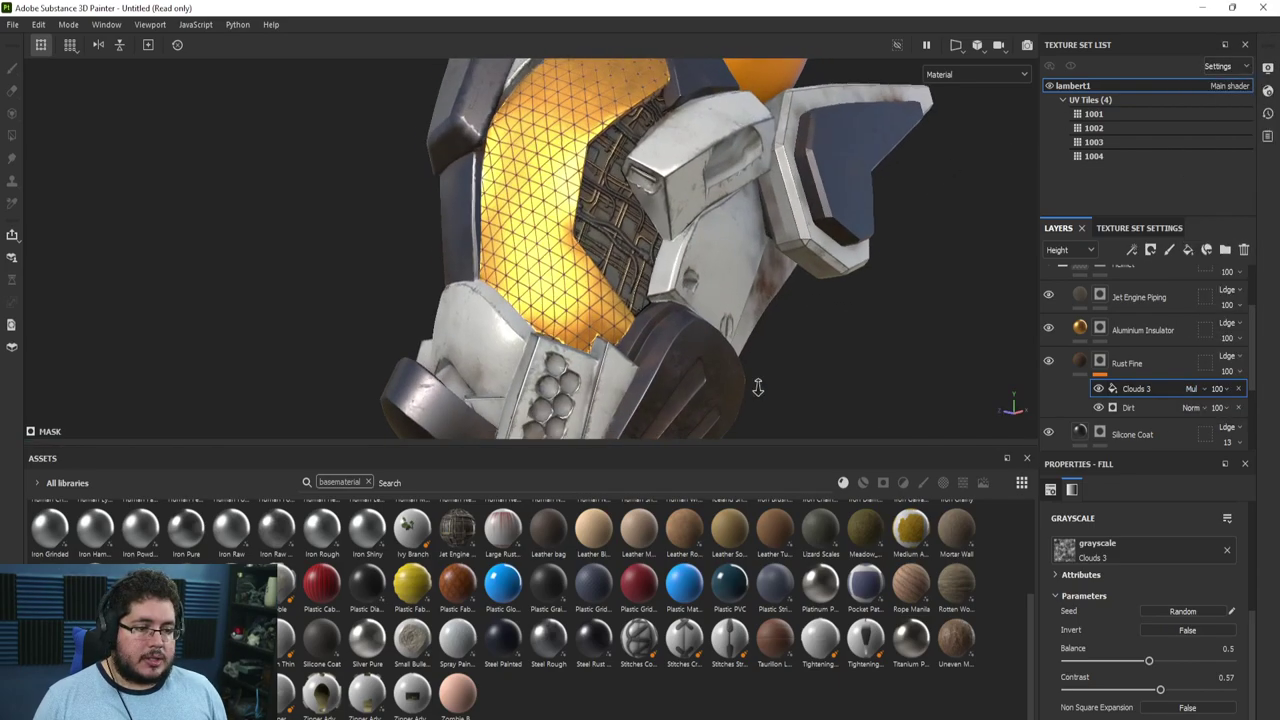
{"action": "left_click_drag", "start_coordinate": [758, 387], "coordinate": [1060, 377], "text": "alt"}
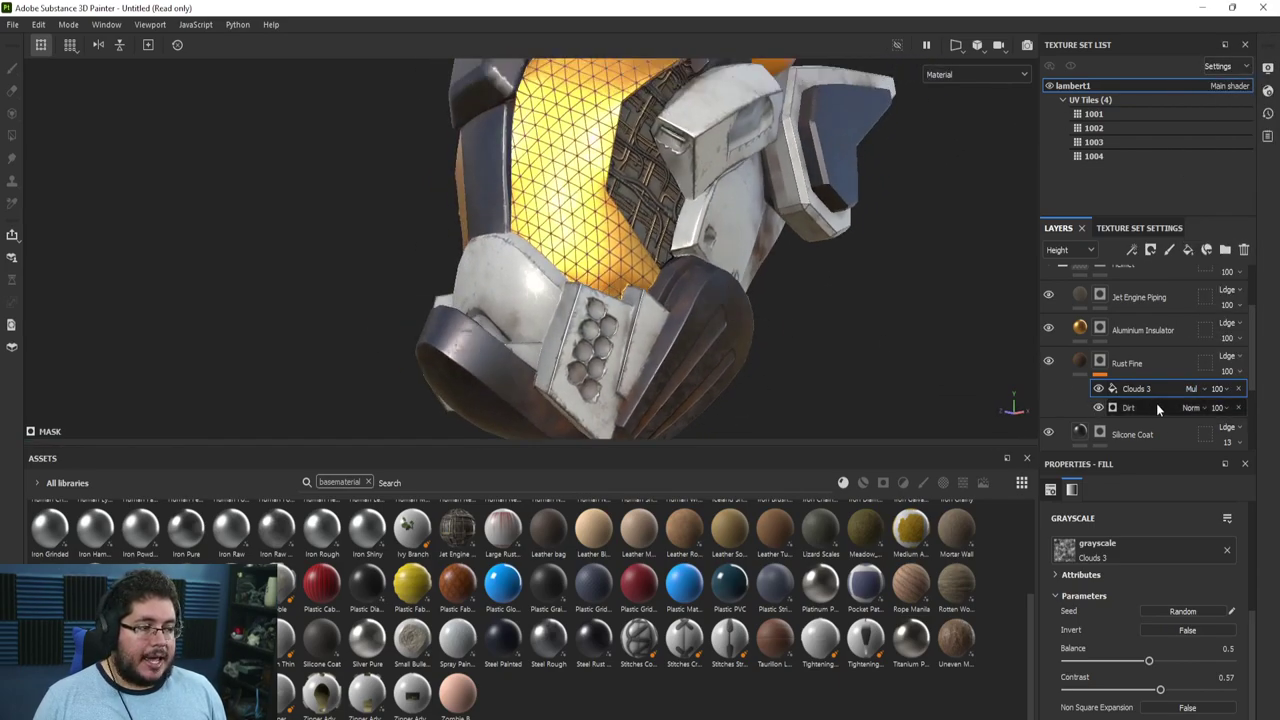
{"action": "left_click_drag", "start_coordinate": [1132, 658], "coordinate": [1087, 655]}
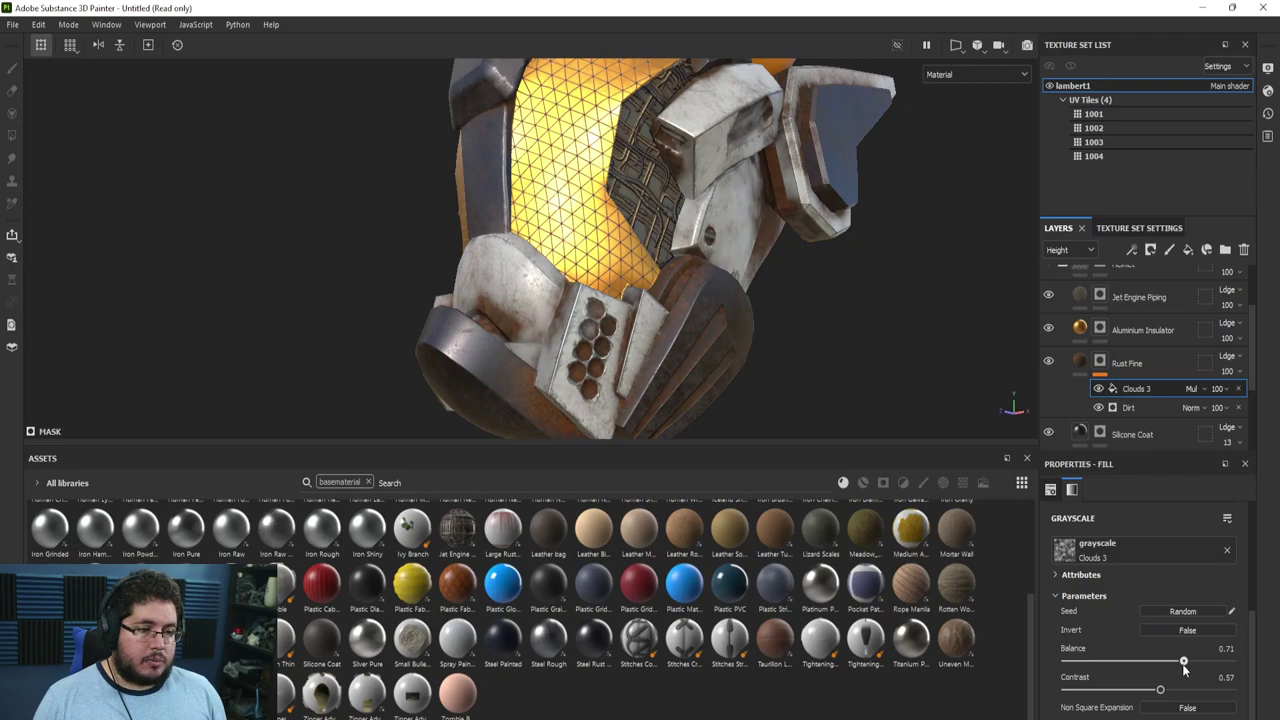
{"action": "left_click_drag", "start_coordinate": [764, 380], "coordinate": [855, 440], "text": "alt"}
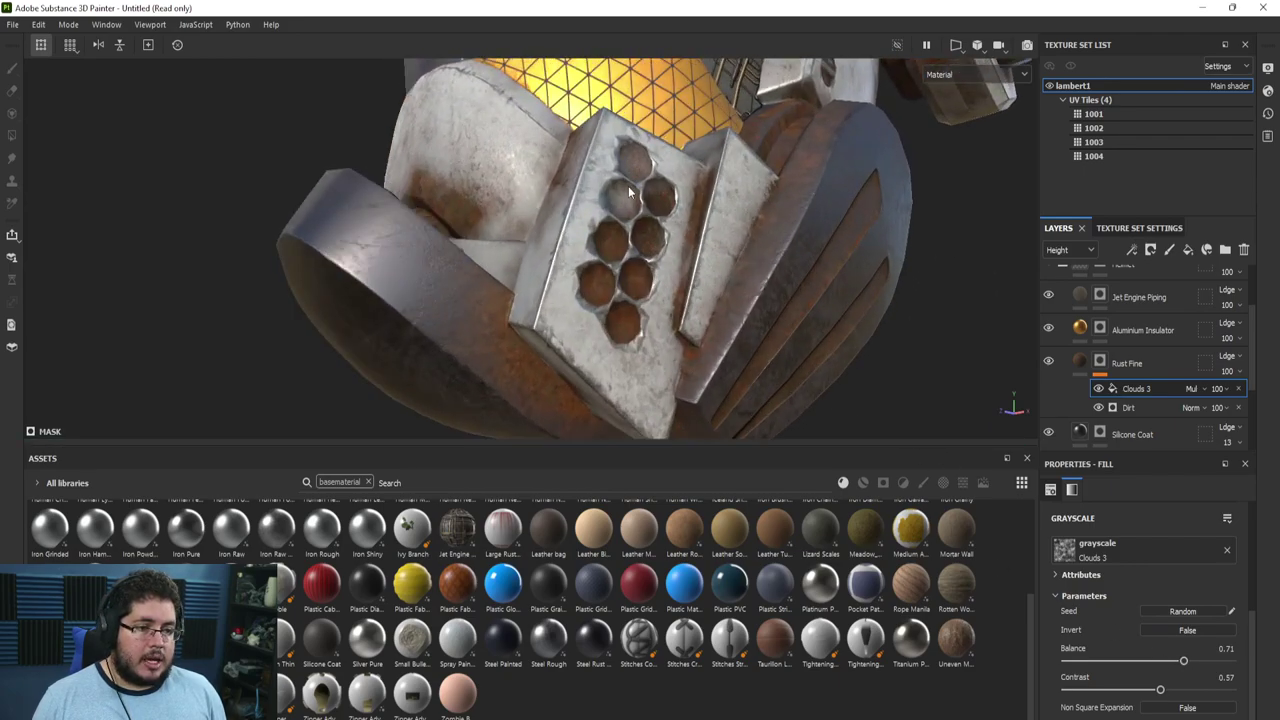
{"action": "left_click_drag", "start_coordinate": [598, 266], "coordinate": [640, 282], "text": "alt"}
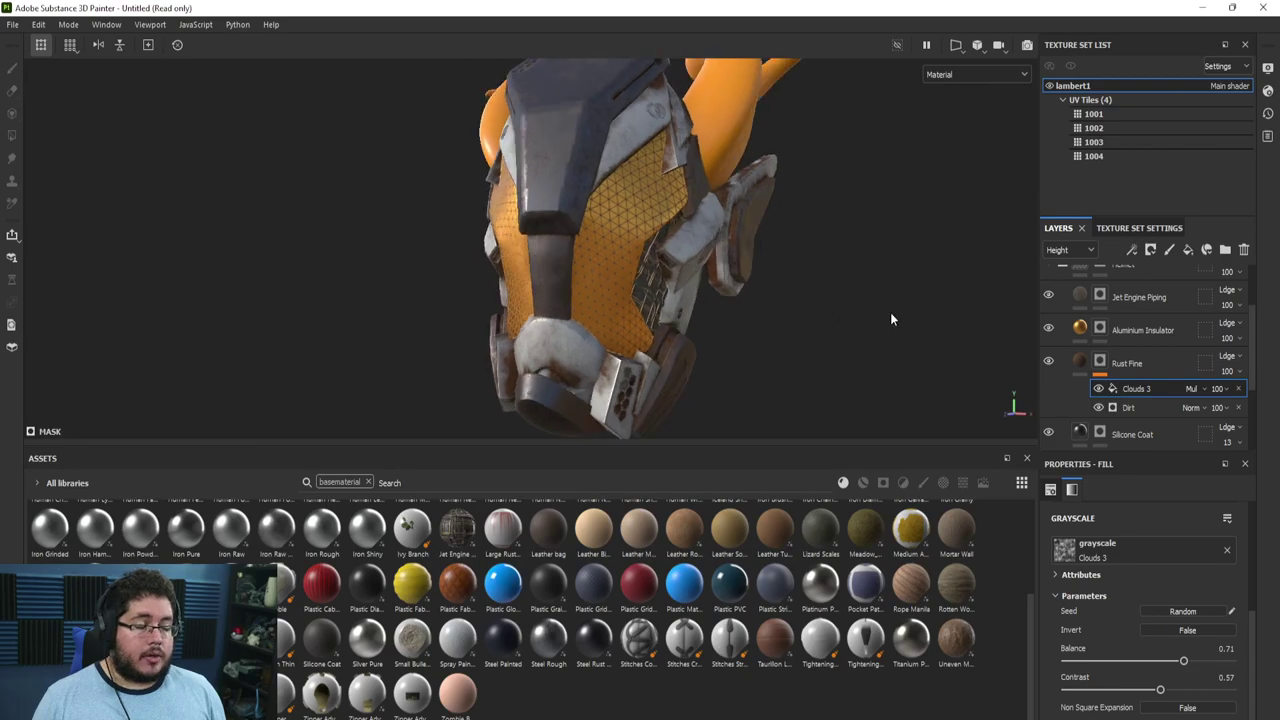
{"action": "left_click", "coordinate": [1227, 356]}
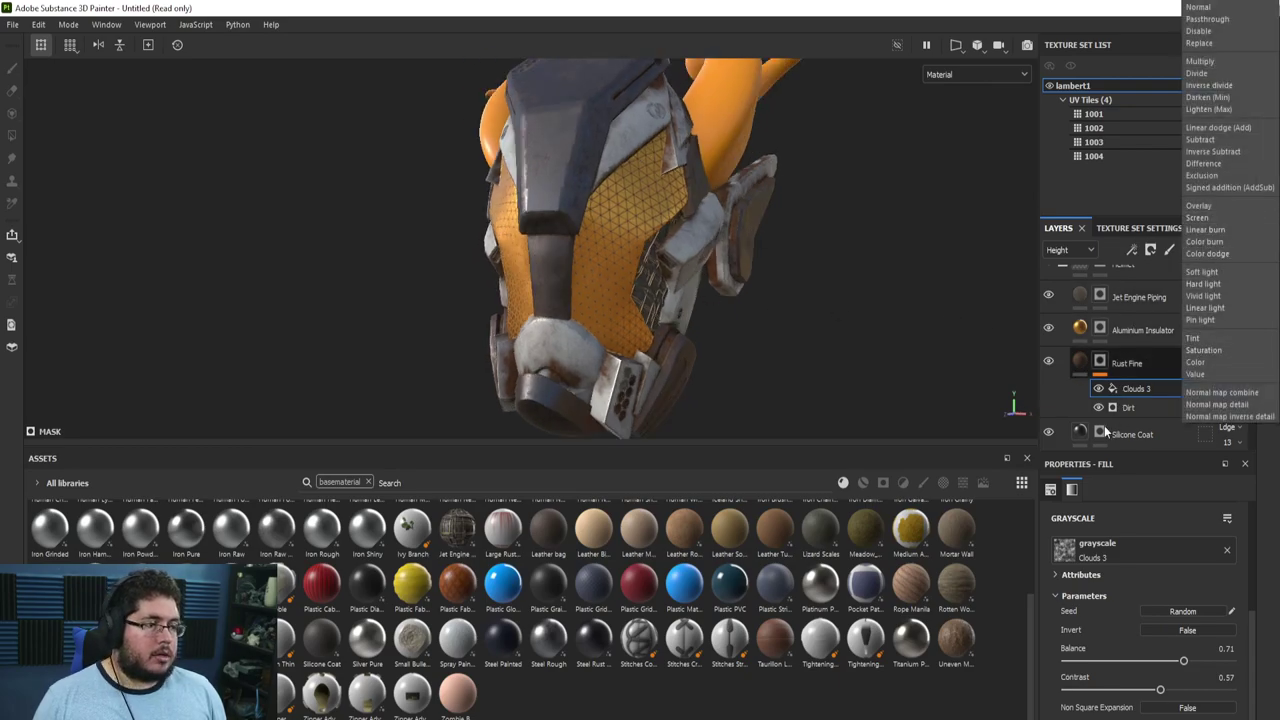
{"action": "left_click", "coordinate": [1098, 383]}
{"action": "left_click", "coordinate": [1099, 371]}
{"action": "left_click", "coordinate": [1230, 358]}
{"action": "left_click", "coordinate": [1229, 359]}
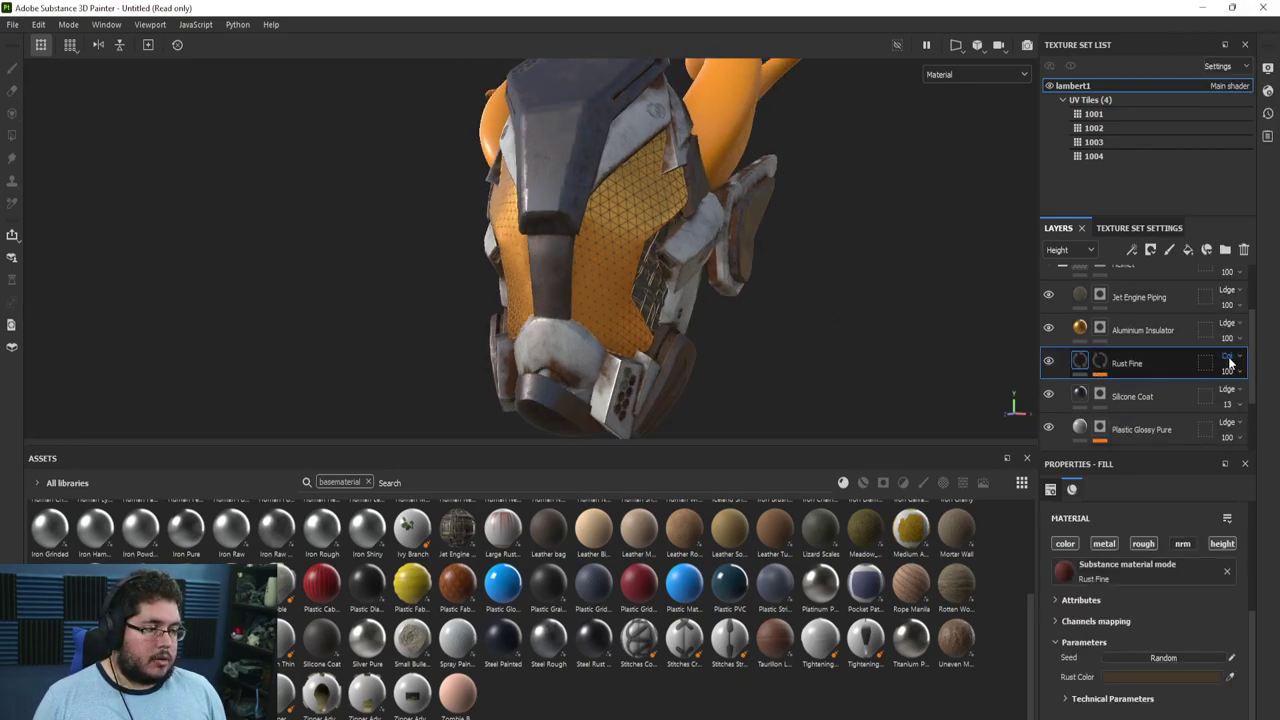
{"action": "left_click", "coordinate": [1228, 356]}
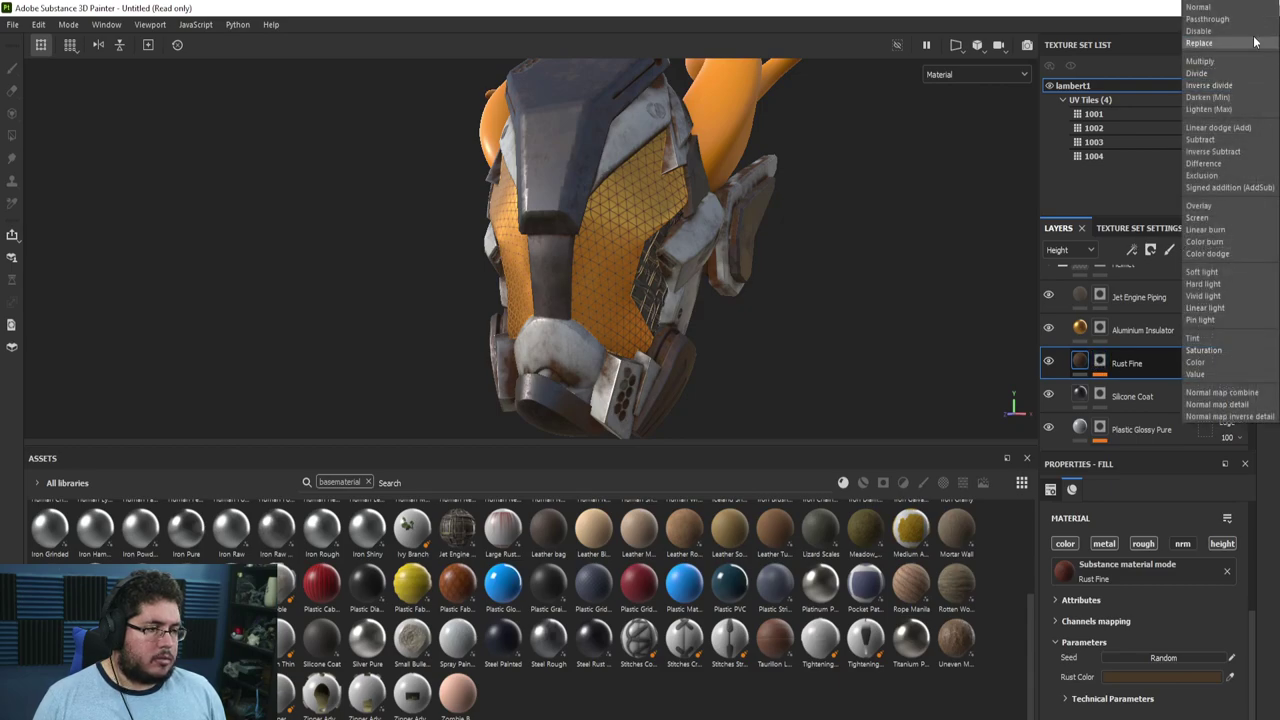
{"action": "left_click", "coordinate": [1214, 129]}
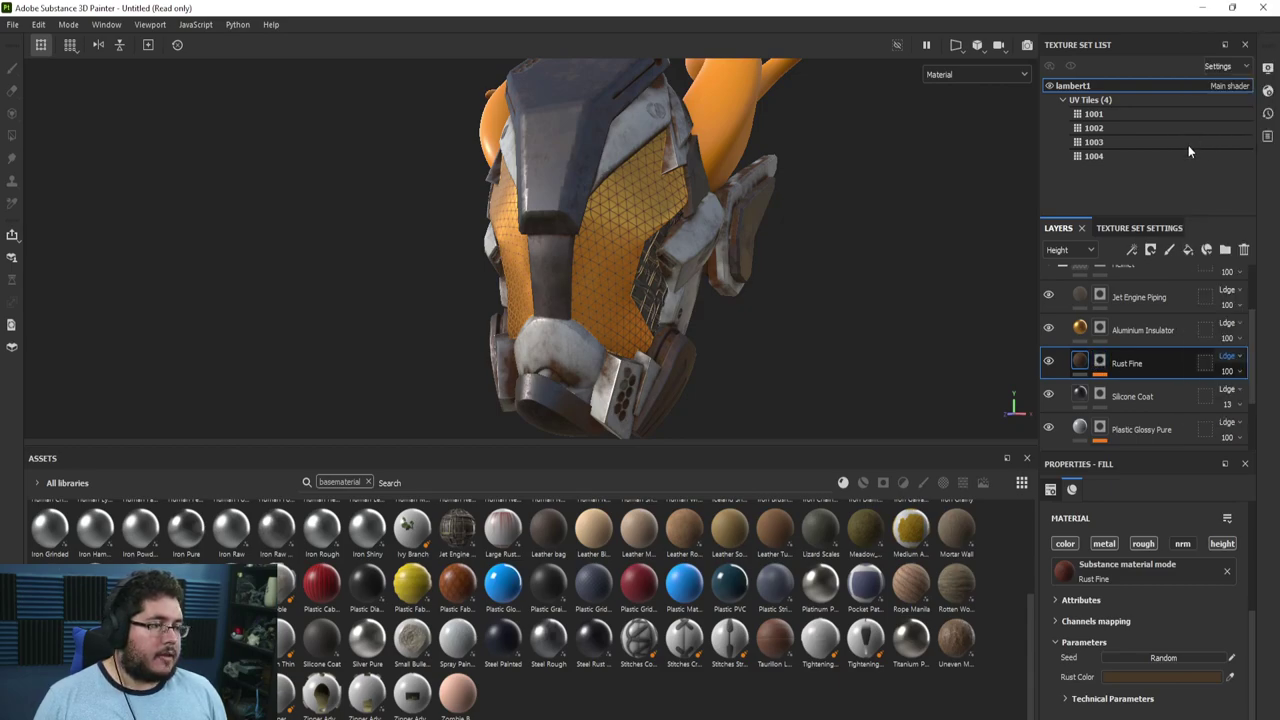
Set the Rust Fine layer's blend mode to Overlay in the Base color channel and inspect the rust
{"action": "left_click", "coordinate": [1073, 251]}
{"action": "left_click", "coordinate": [1064, 269]}
{"action": "left_click", "coordinate": [1228, 356]}
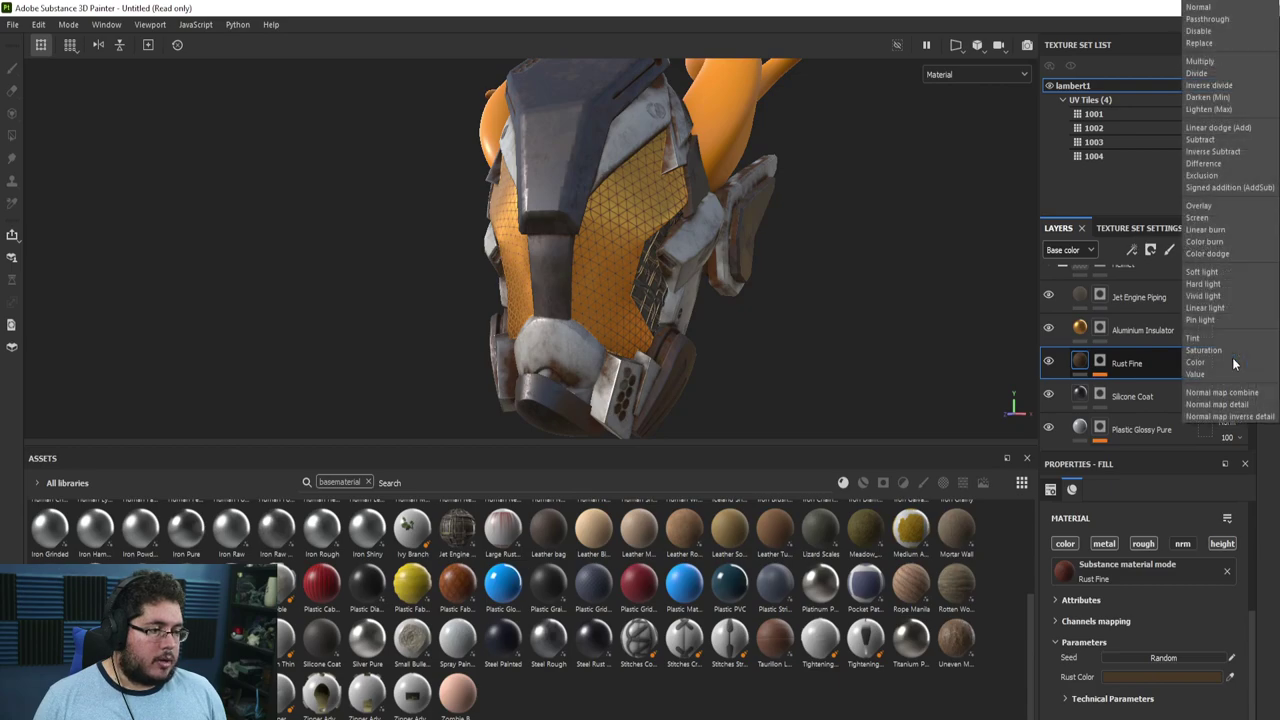
{"action": "left_click", "coordinate": [1213, 205]}
{"action": "left_click_drag", "start_coordinate": [840, 300], "coordinate": [740, 325], "text": "alt"}
{"action": "right_click_drag", "start_coordinate": [740, 325], "coordinate": [806, 351], "text": "alt"}
{"action": "left_click_drag", "start_coordinate": [806, 352], "coordinate": [886, 315], "text": "alt"}
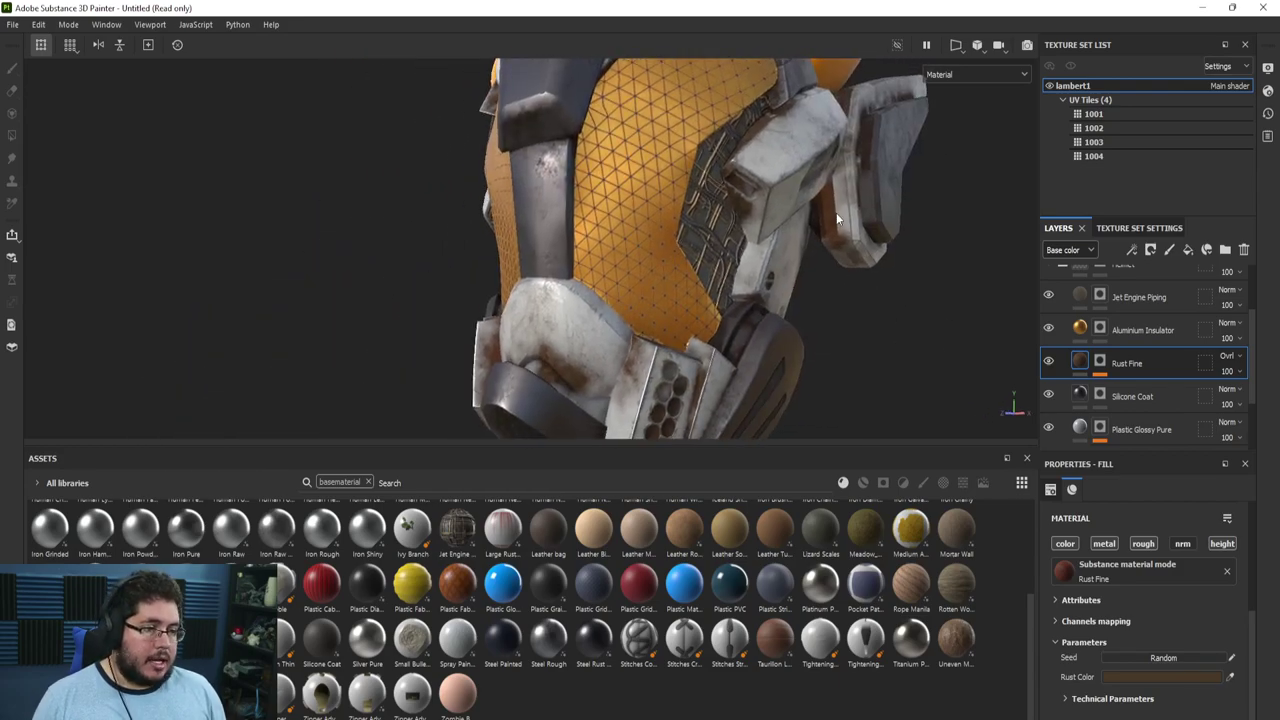
Enable Use Triplanar on the Dirt generator in the Rust Fine mask
{"action": "left_click", "coordinate": [1101, 366]}
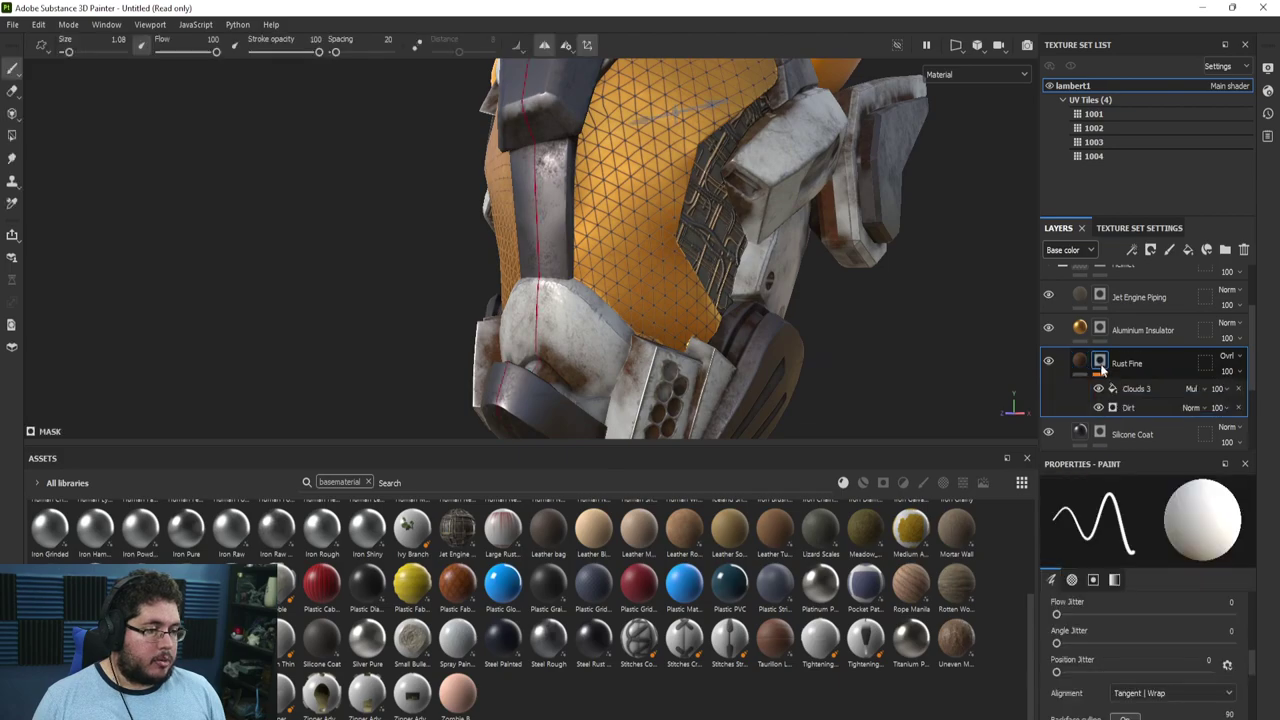
{"action": "left_click", "coordinate": [1130, 407]}
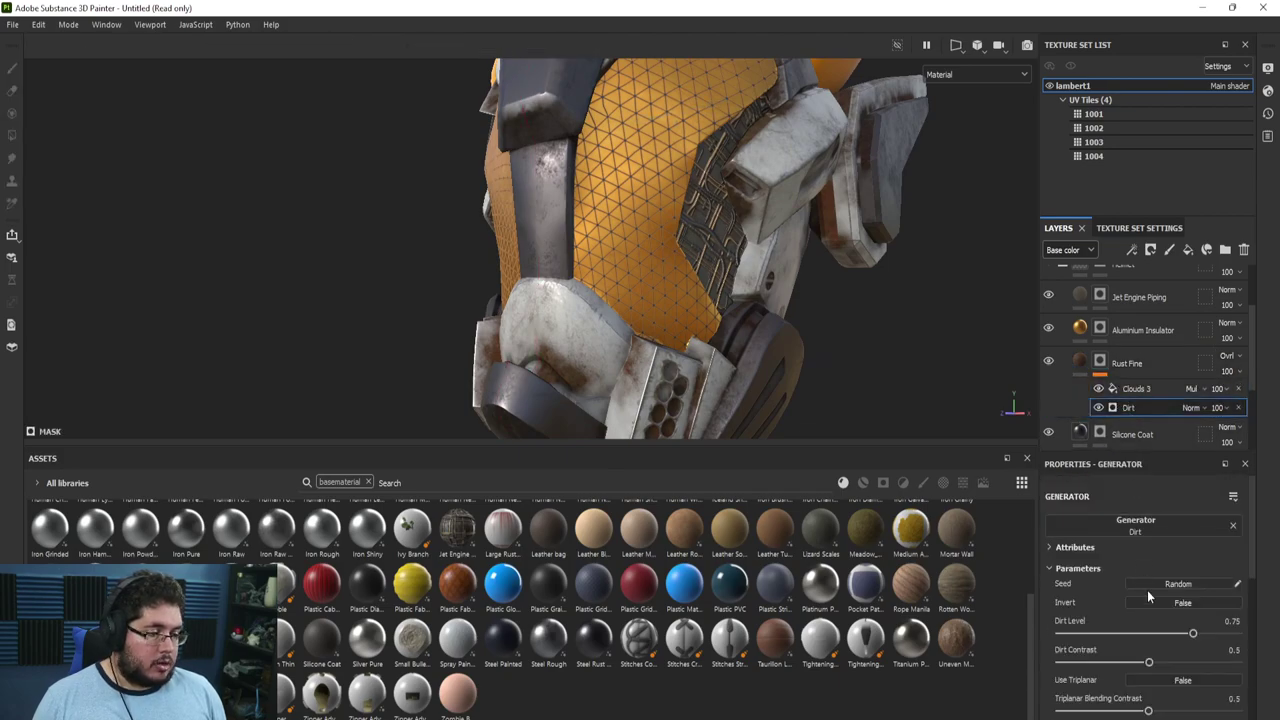
{"action": "scroll", "coordinate": [1147, 590], "scroll_direction": "down", "scroll_amount": 1}
{"action": "scroll", "coordinate": [1140, 608], "scroll_direction": "up", "scroll_amount": 1}
{"action": "scroll", "coordinate": [1140, 608], "scroll_direction": "down", "scroll_amount": 1}
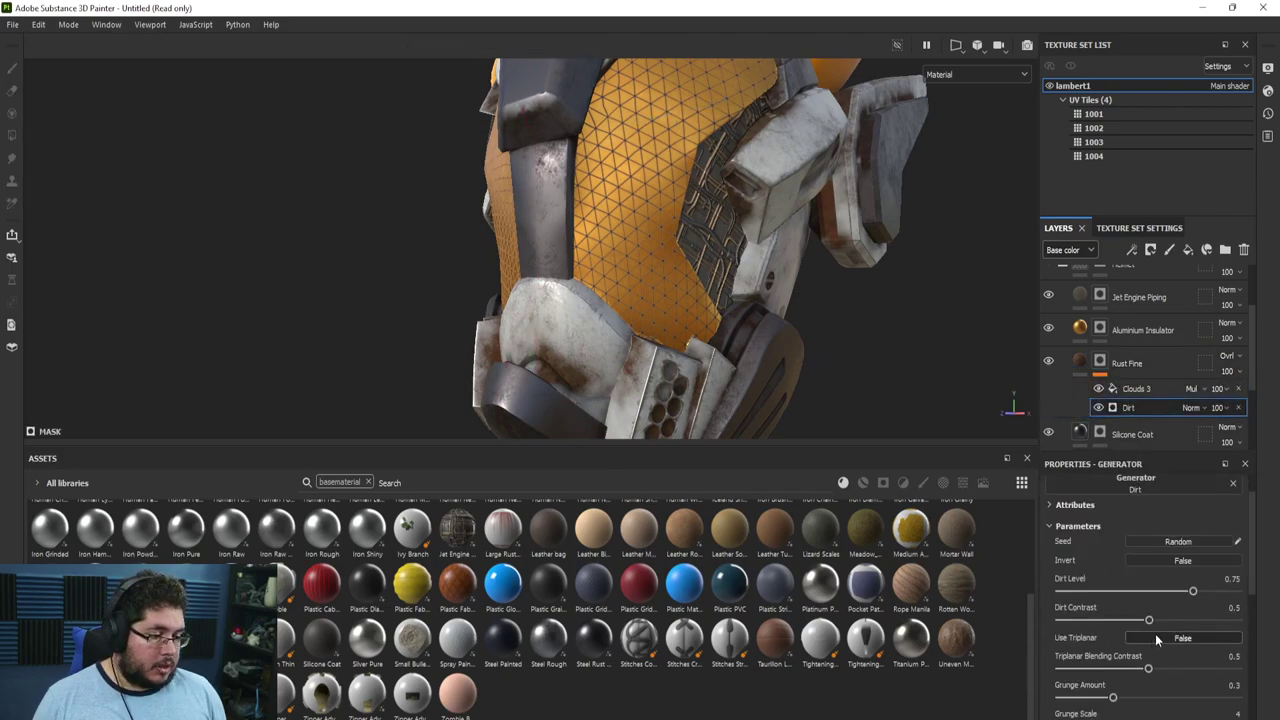
{"action": "left_click", "coordinate": [1157, 634]}
Set the Clouds 3 fill's projection to Tri-planar projection and check the rust from the front
{"action": "left_click", "coordinate": [1133, 390]}
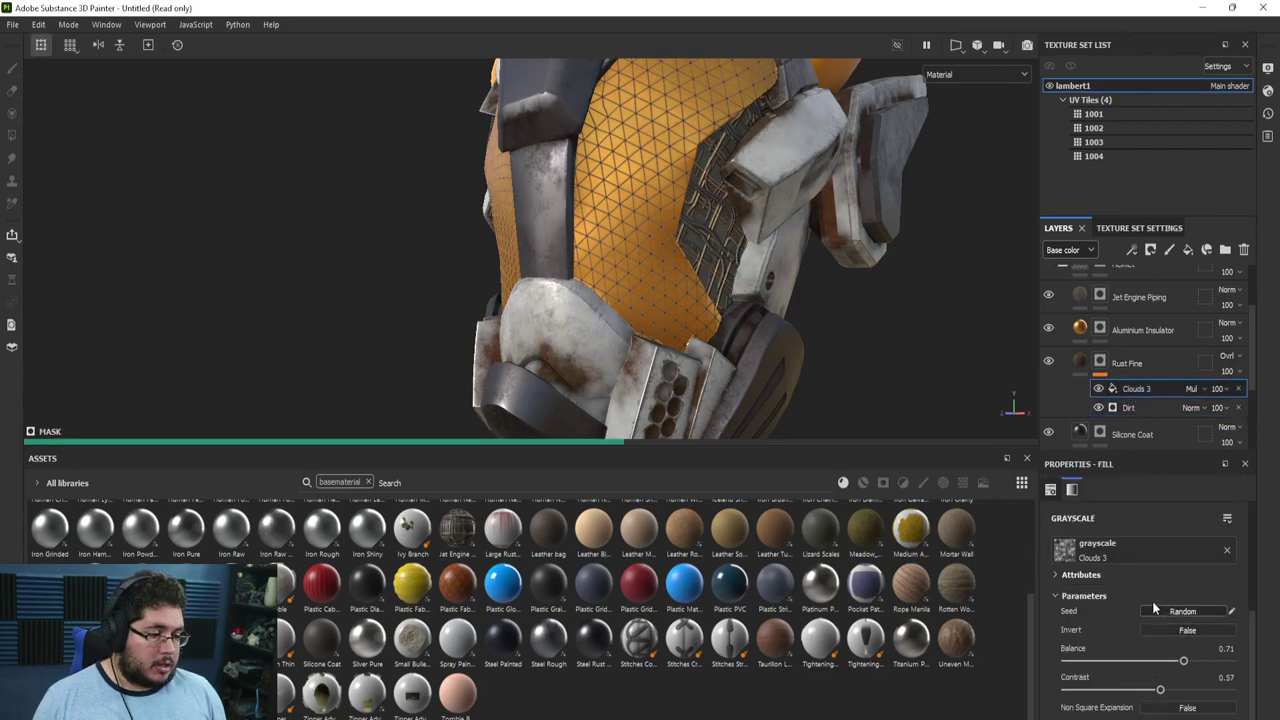
{"action": "scroll", "coordinate": [1140, 615], "scroll_direction": "up", "scroll_amount": 4}
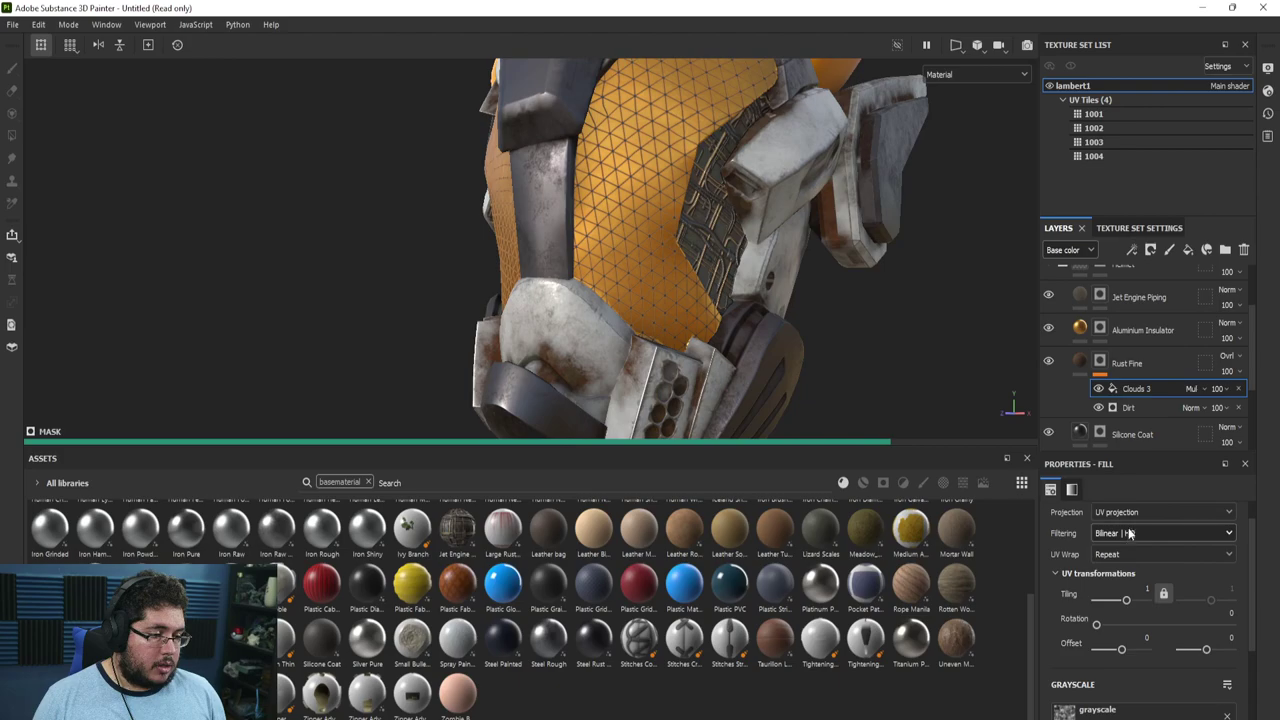
{"action": "left_click", "coordinate": [1131, 514]}
{"action": "left_click", "coordinate": [1125, 545]}
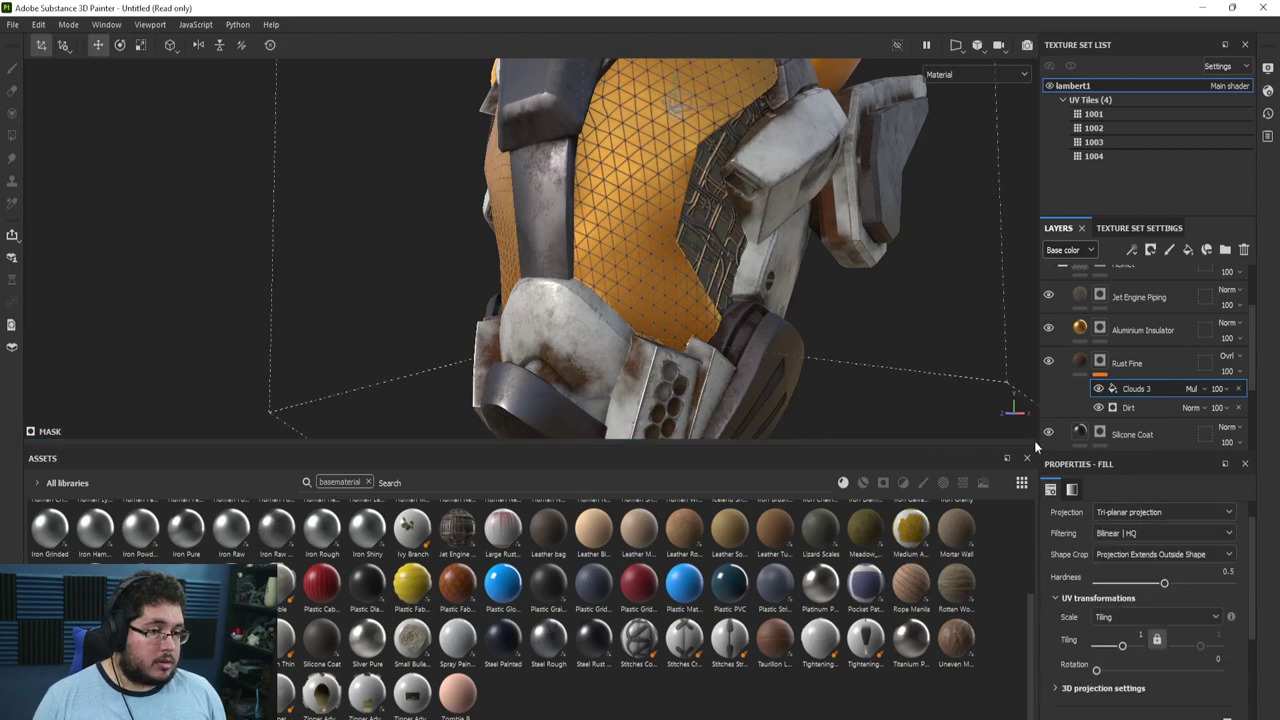
{"action": "left_click_drag", "start_coordinate": [851, 316], "coordinate": [825, 282], "text": "alt"}
{"action": "scroll", "coordinate": [1135, 614], "scroll_direction": "up", "scroll_amount": 1}
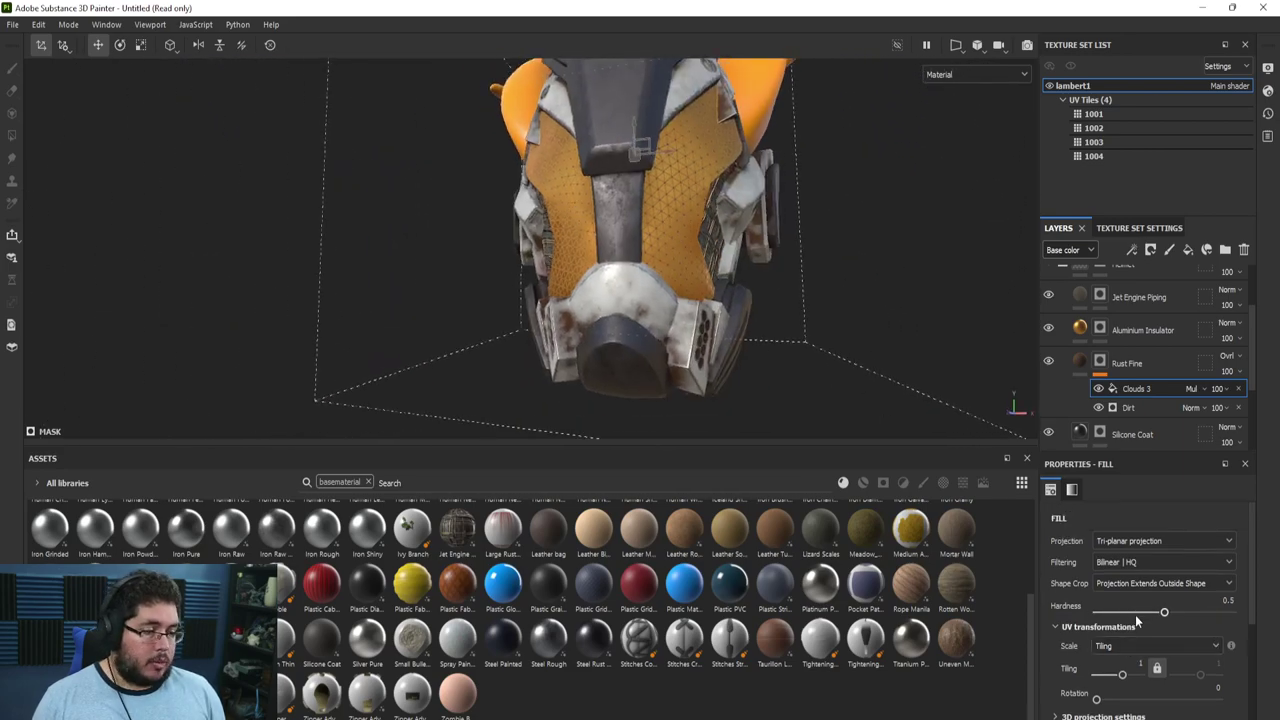
Set the Clouds 3 fill's balance to 0.79 and contrast to 0.42, checking the rust from the side
{"action": "scroll", "coordinate": [1126, 638], "scroll_direction": "down", "scroll_amount": 3}
{"action": "left_click_drag", "start_coordinate": [1180, 657], "coordinate": [1240, 662]}
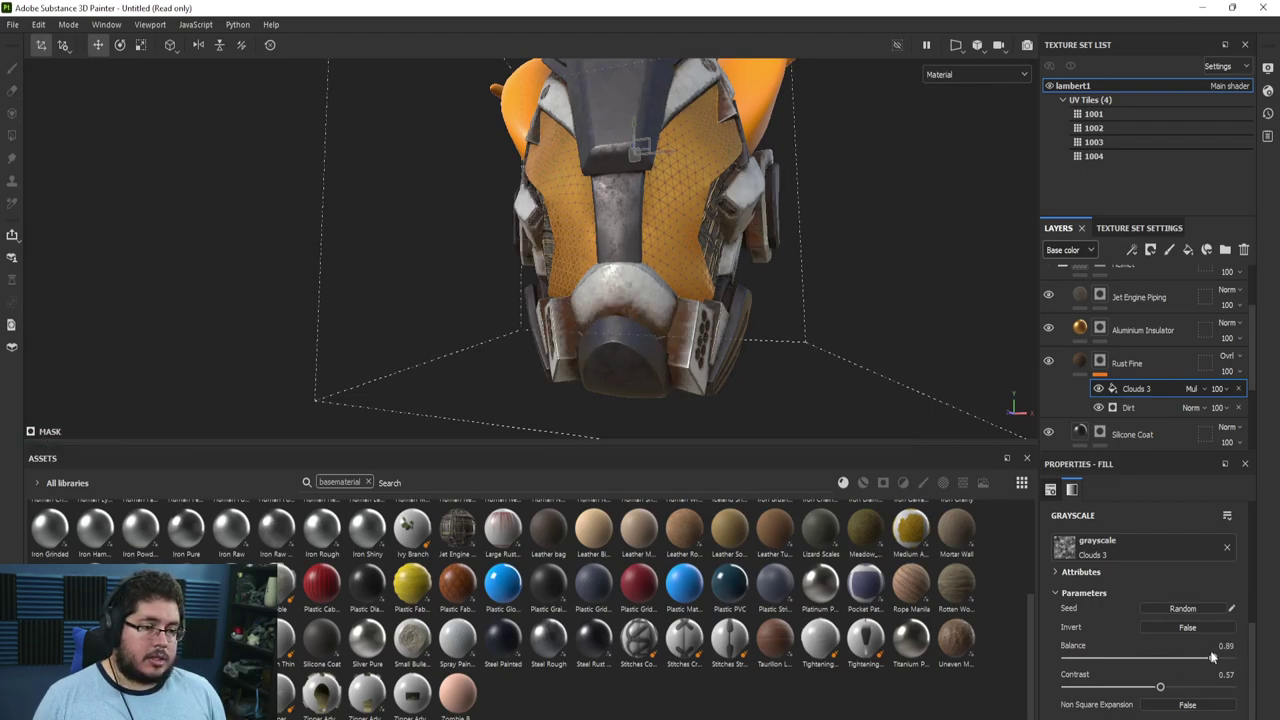
{"action": "left_click_drag", "start_coordinate": [1197, 655], "coordinate": [1135, 688]}
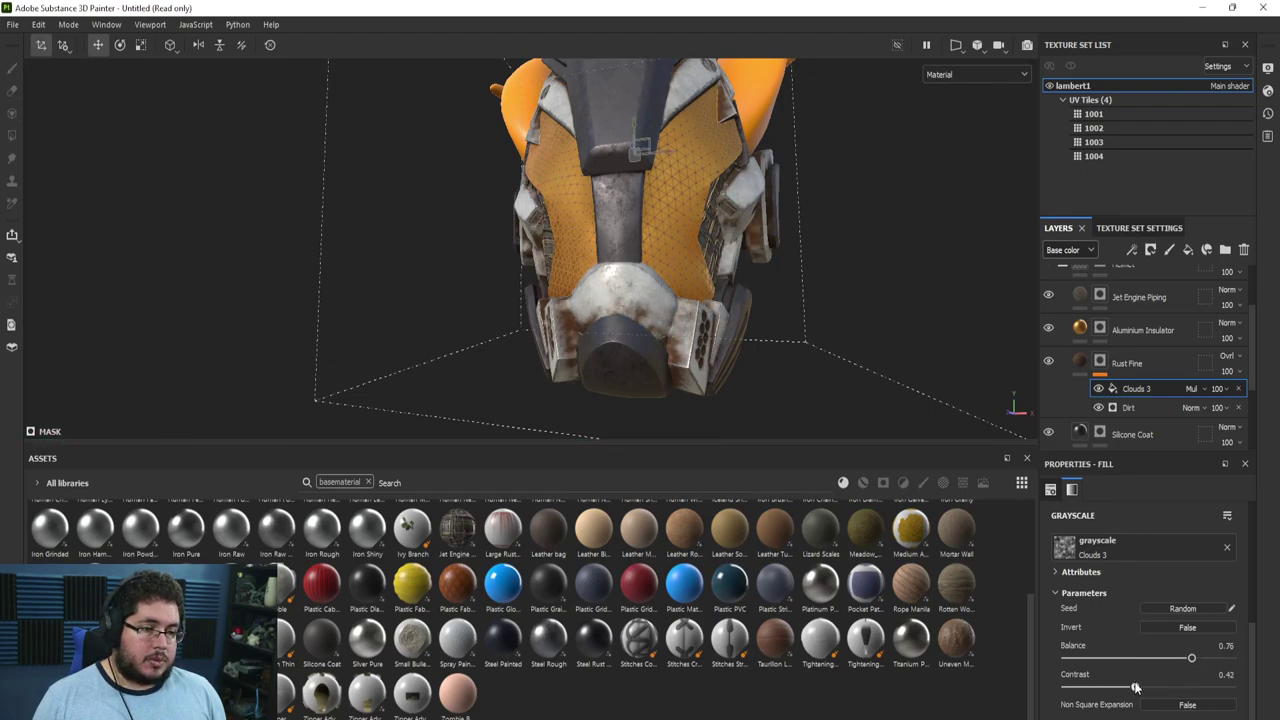
{"action": "left_click_drag", "start_coordinate": [817, 411], "coordinate": [700, 385], "text": "alt"}
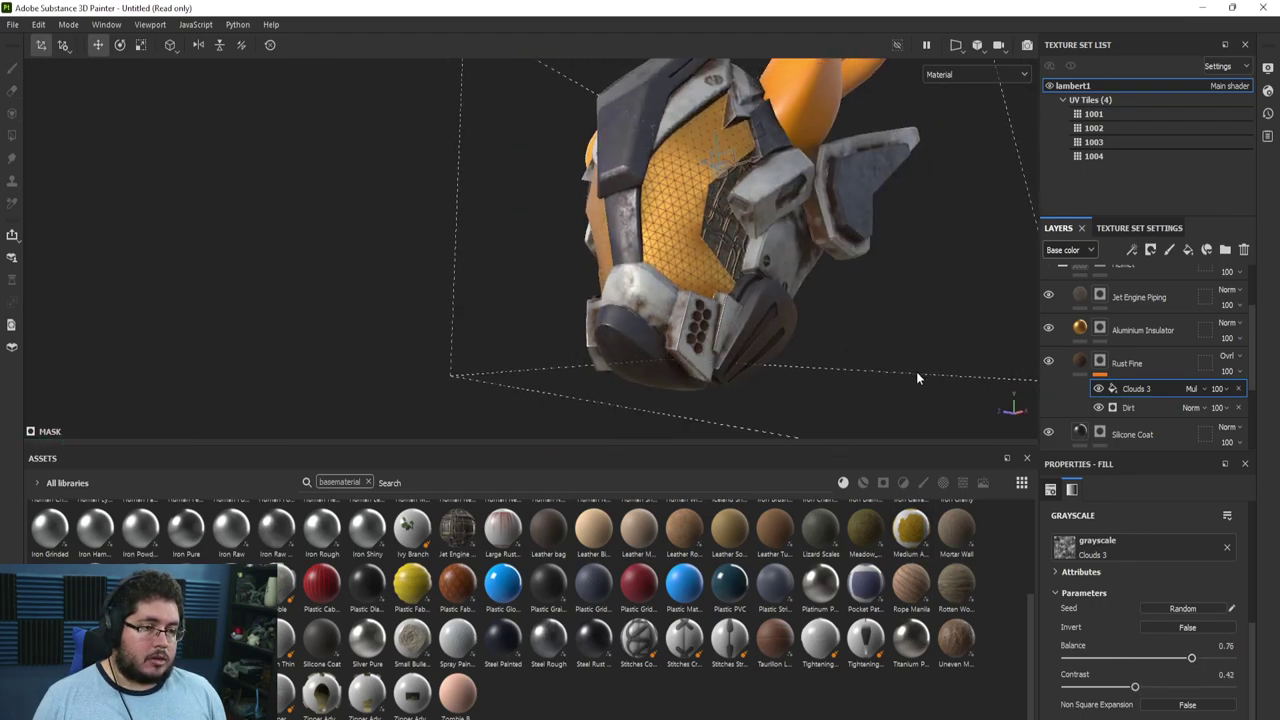
{"action": "middle_click_drag", "start_coordinate": [916, 371], "coordinate": [917, 405], "text": "alt"}
{"action": "left_click_drag", "start_coordinate": [1192, 657], "coordinate": [1196, 654]}
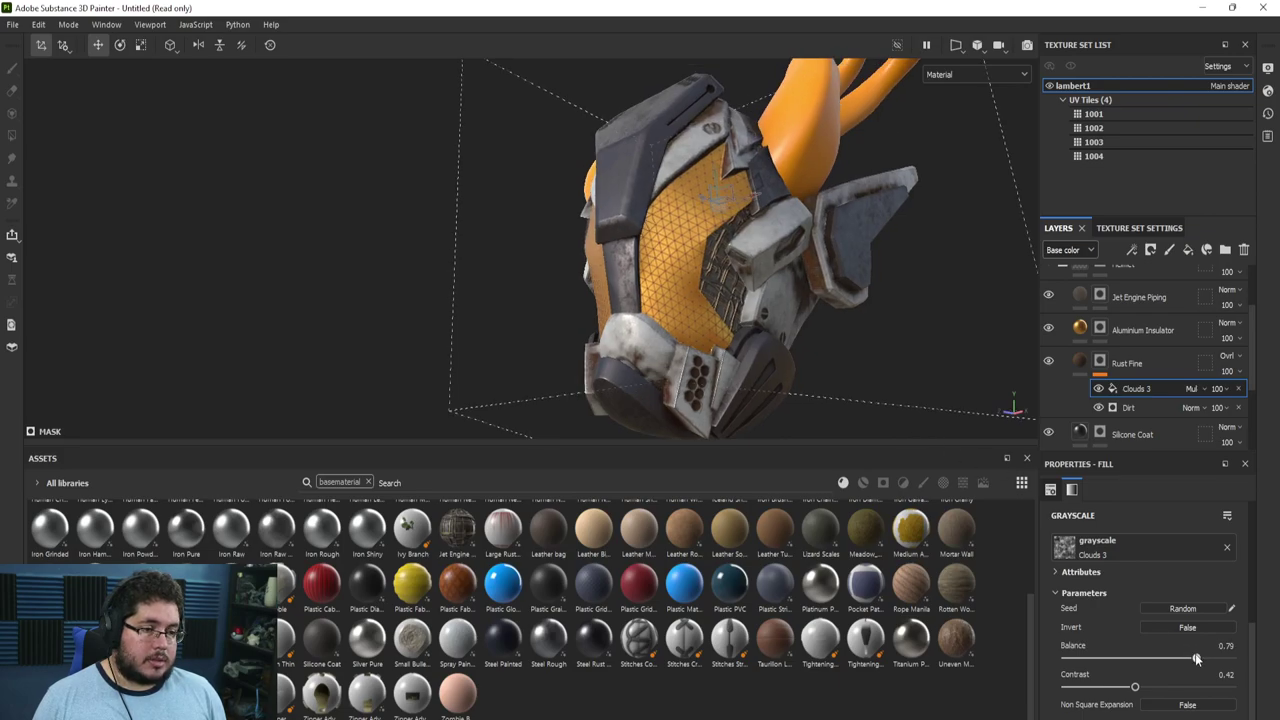
Set the Jet Engine Piping fill layer's UV tiling to 5 and check the recessed pipes beside the visor
{"action": "left_click_drag", "start_coordinate": [873, 362], "coordinate": [837, 275], "text": "alt"}
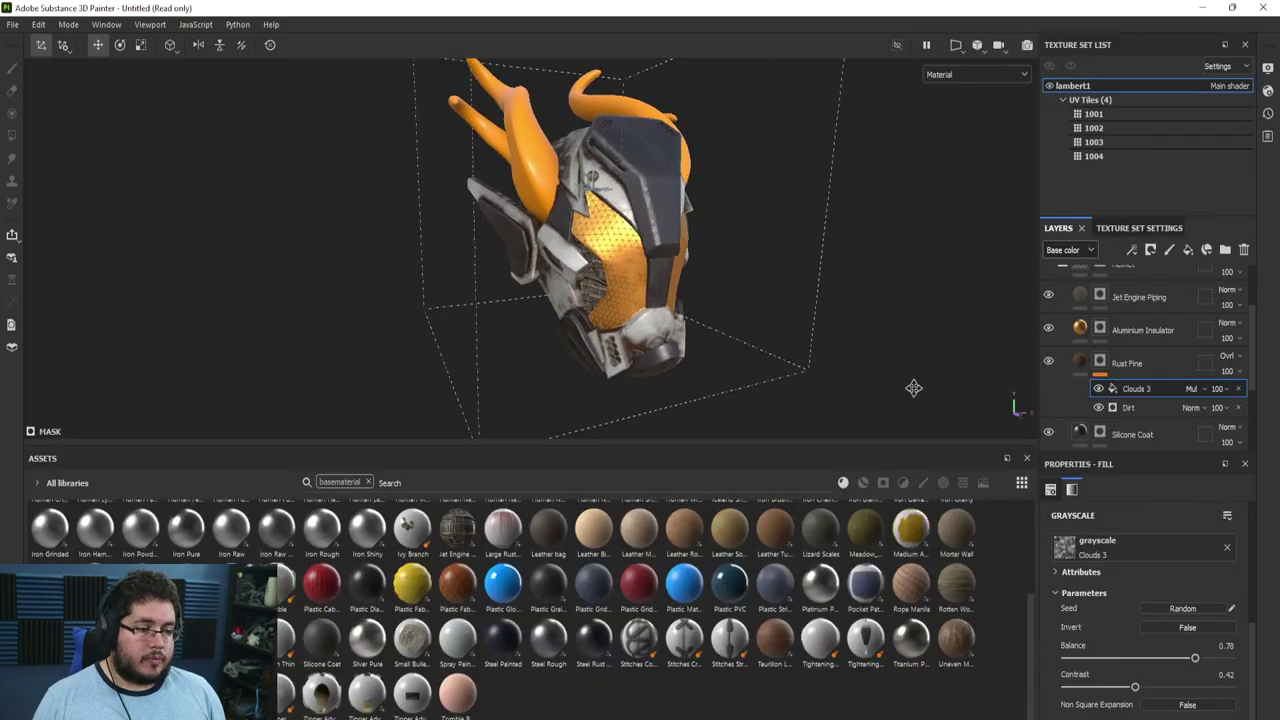
{"action": "left_click_drag", "start_coordinate": [930, 330], "coordinate": [803, 399], "text": "alt"}
{"action": "right_click_drag", "start_coordinate": [803, 399], "coordinate": [757, 250], "text": "alt"}
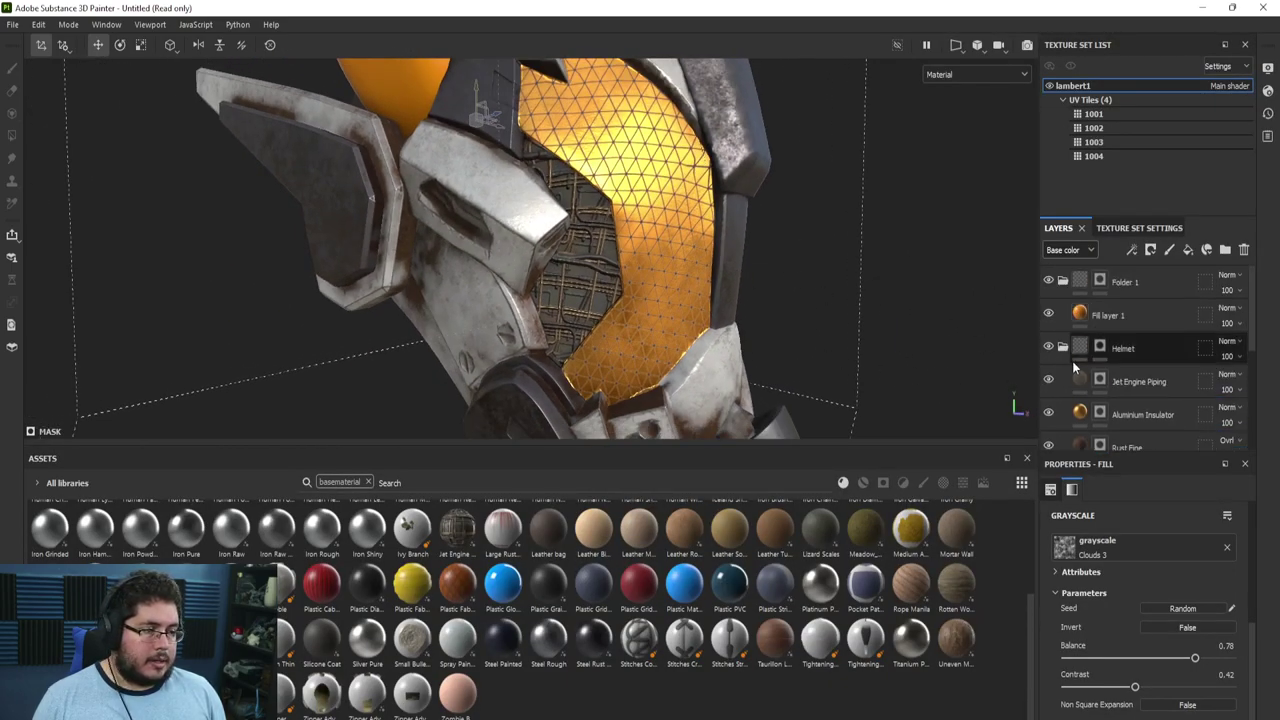
{"action": "scroll", "coordinate": [1075, 355], "scroll_direction": "down", "scroll_amount": 3}
{"action": "scroll", "coordinate": [1078, 342], "scroll_direction": "up", "scroll_amount": 1}
{"action": "left_click", "coordinate": [1078, 300]}
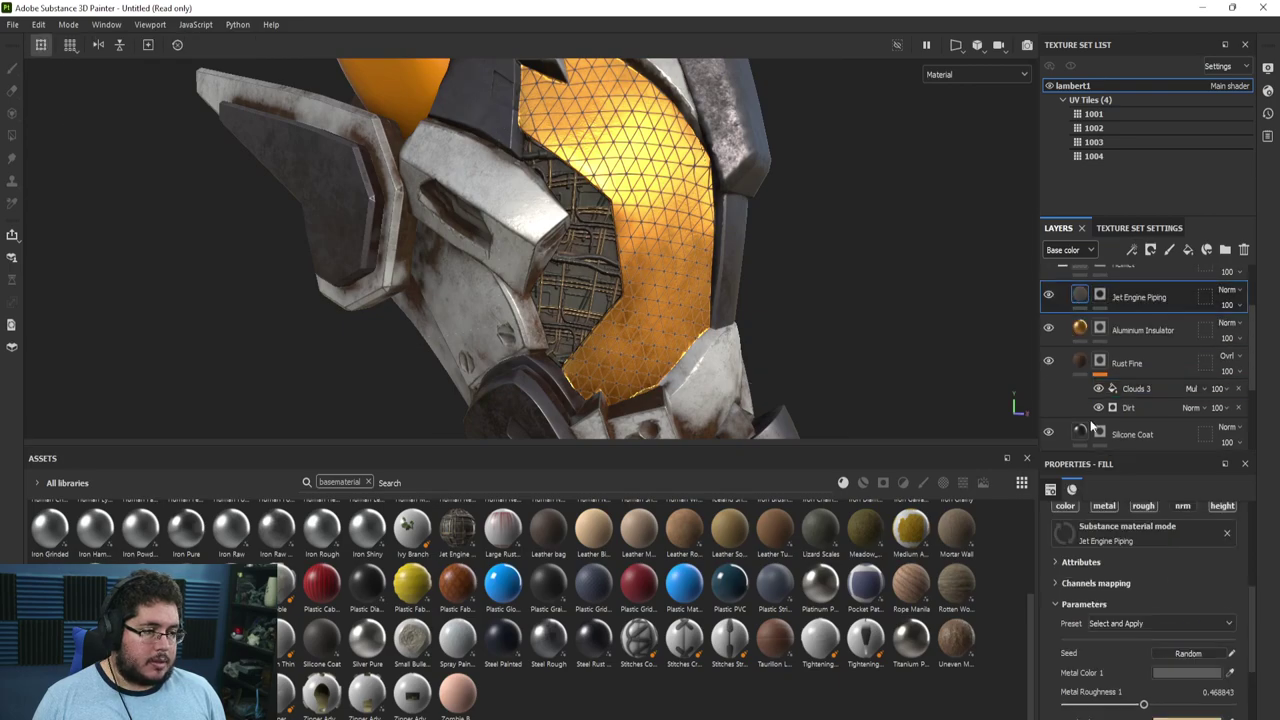
{"action": "scroll", "coordinate": [1128, 626], "scroll_direction": "up", "scroll_amount": 3}
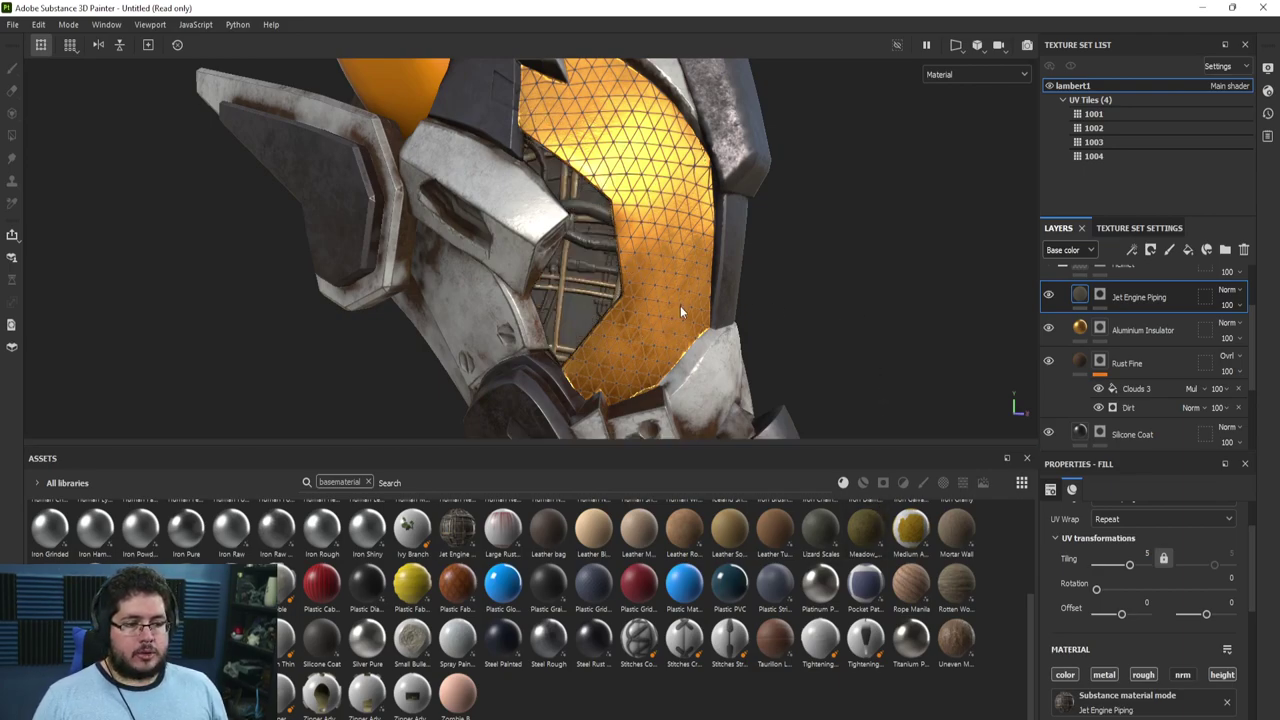
{"action": "left_click_drag", "start_coordinate": [680, 305], "coordinate": [925, 279], "text": "alt"}
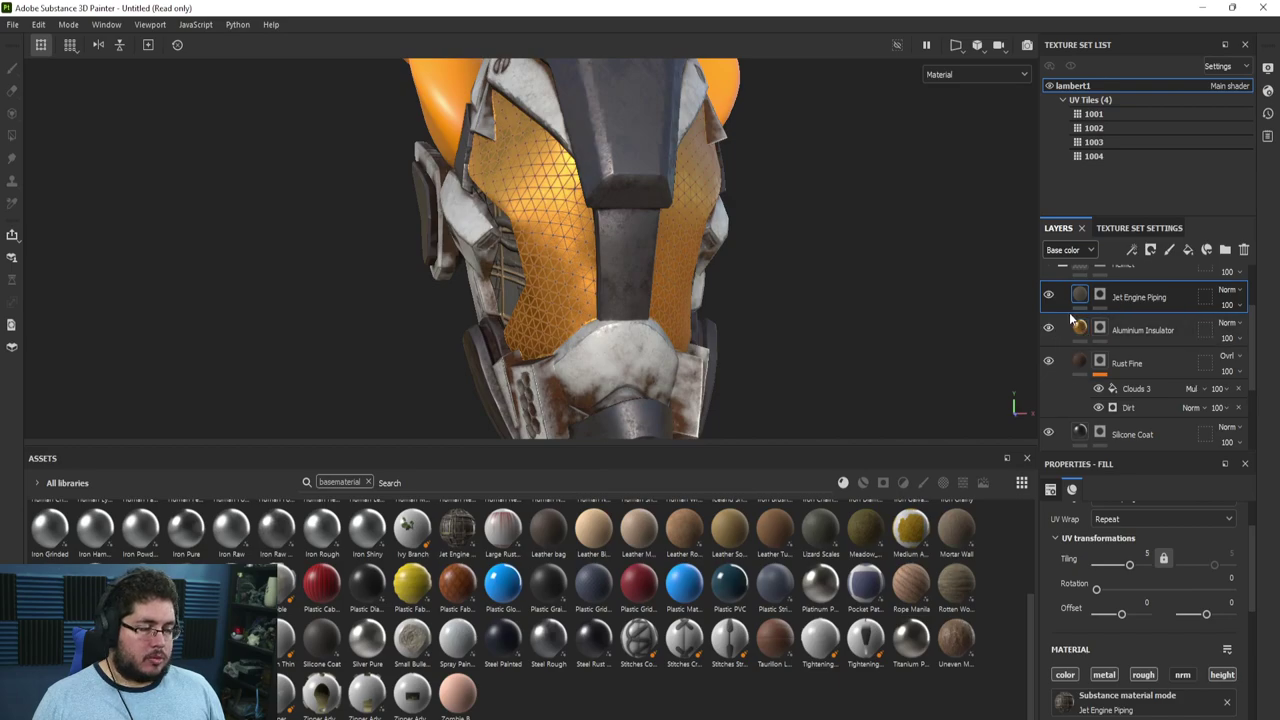
Set the Aluminium Insulator layer's projection to Tri-planar projection
{"action": "left_click", "coordinate": [1078, 330]}
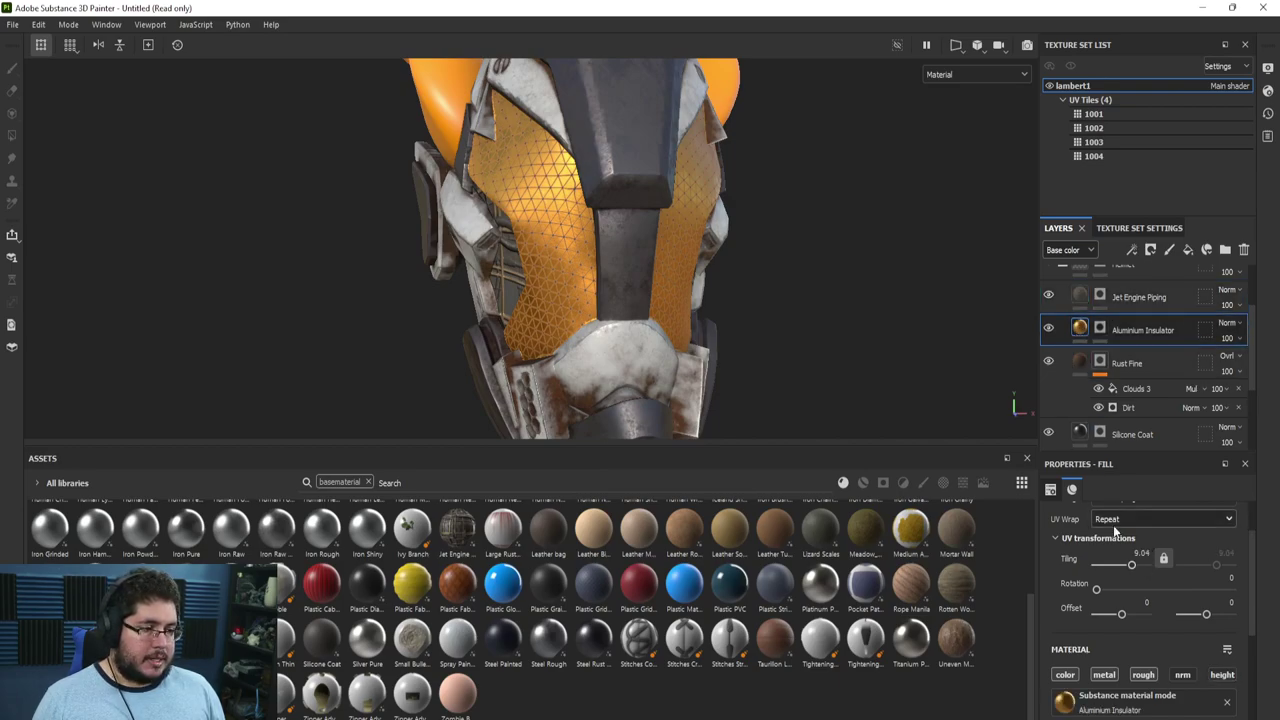
{"action": "scroll", "coordinate": [1162, 566], "scroll_direction": "up", "scroll_amount": 1}
{"action": "left_click", "coordinate": [1151, 521]}
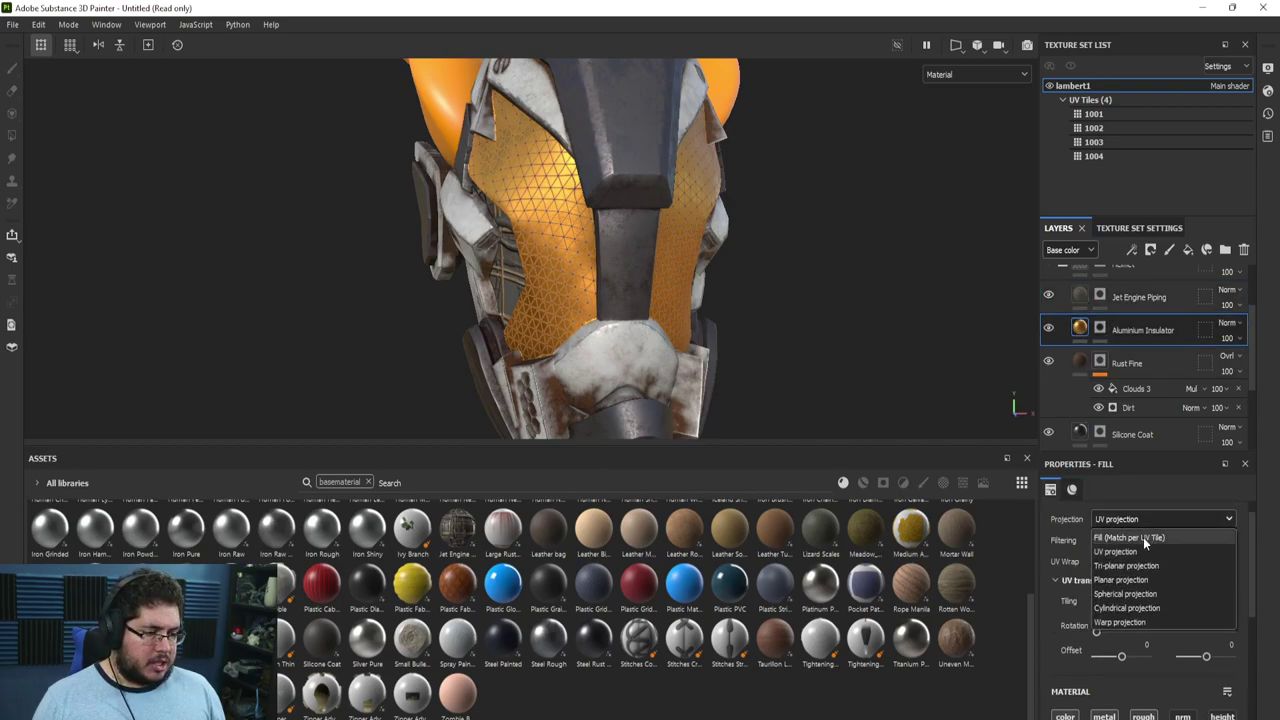
{"action": "left_click", "coordinate": [1138, 565]}
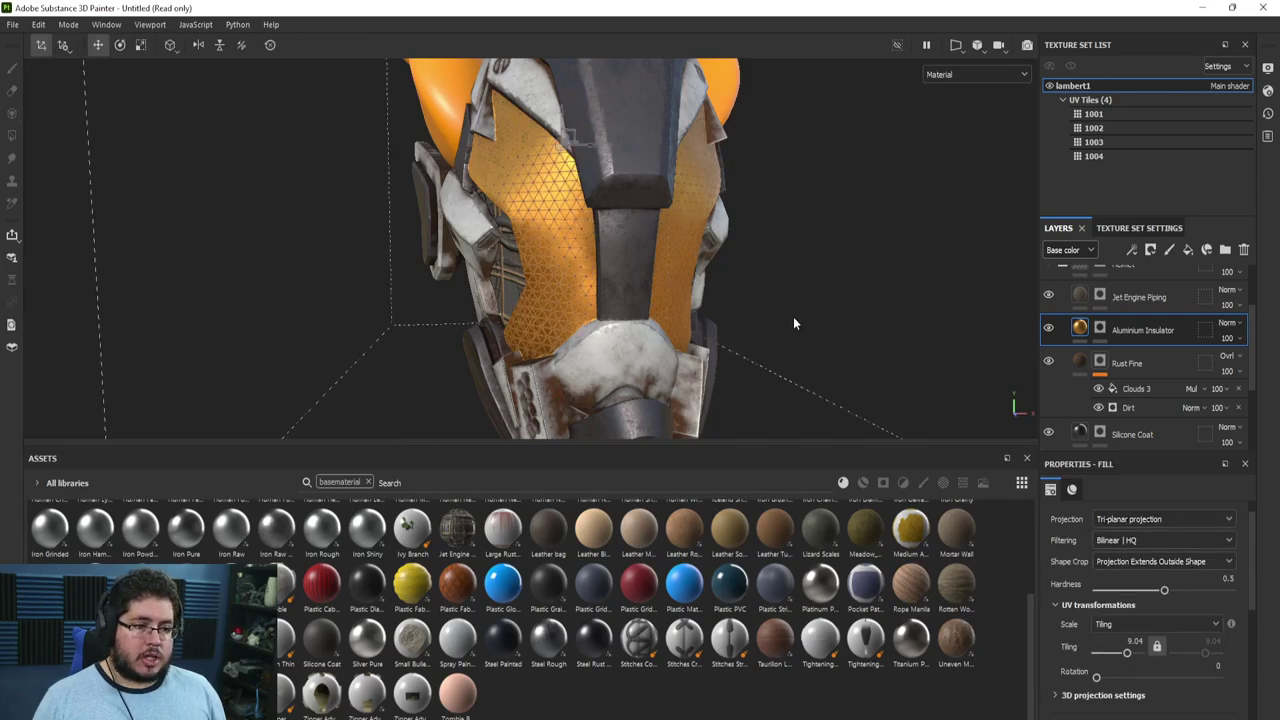
Examine the visor's gold triangle pattern up close and from both sides of the helmet for projection seams
{"action": "right_click_drag", "start_coordinate": [793, 316], "coordinate": [828, 410], "text": "alt"}
{"action": "left_click_drag", "start_coordinate": [815, 395], "coordinate": [875, 320], "text": "alt"}
{"action": "left_click_drag", "start_coordinate": [604, 246], "coordinate": [700, 215], "text": "alt"}
{"action": "right_click_drag", "start_coordinate": [385, 150], "coordinate": [430, 182], "text": "alt"}
{"action": "middle_click_drag", "start_coordinate": [430, 182], "coordinate": [415, 233], "text": "alt"}
{"action": "left_click_drag", "start_coordinate": [414, 233], "coordinate": [483, 221], "text": "alt"}
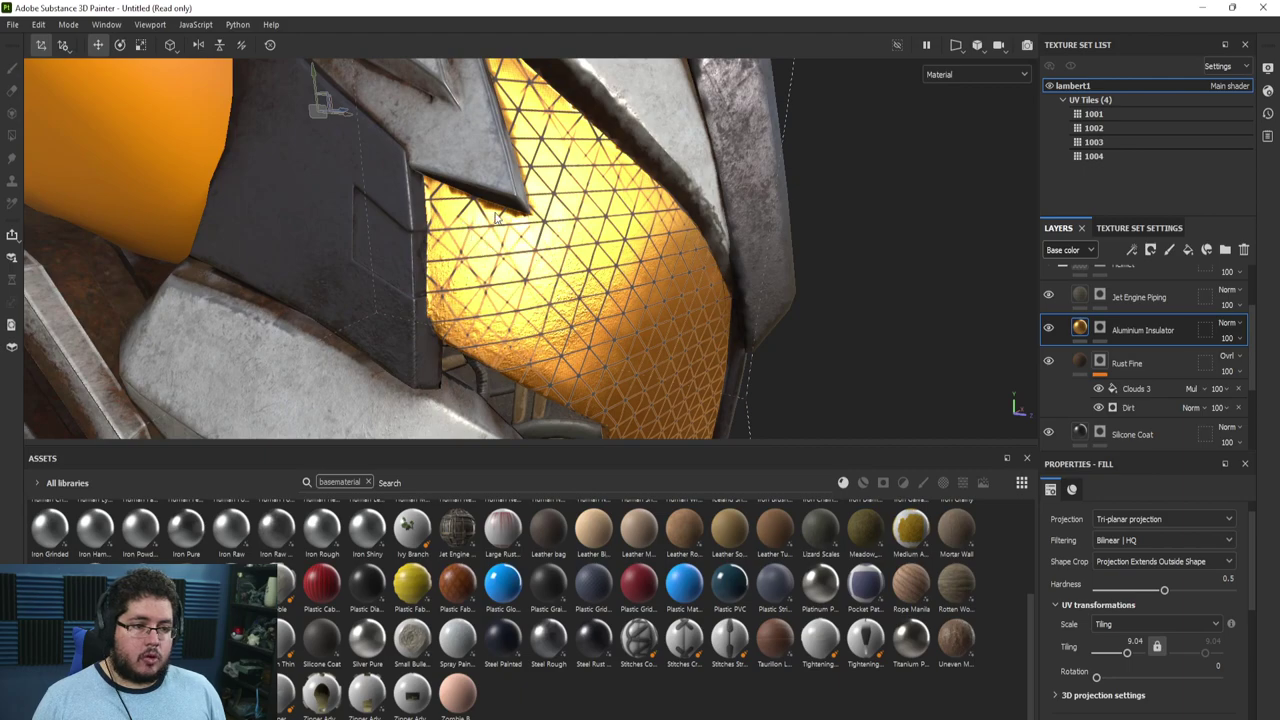
{"action": "right_click_drag", "start_coordinate": [495, 218], "coordinate": [457, 207], "text": "alt"}
{"action": "left_click_drag", "start_coordinate": [645, 203], "coordinate": [549, 278], "text": "alt"}
{"action": "right_click_drag", "start_coordinate": [575, 277], "coordinate": [545, 283], "text": "alt"}
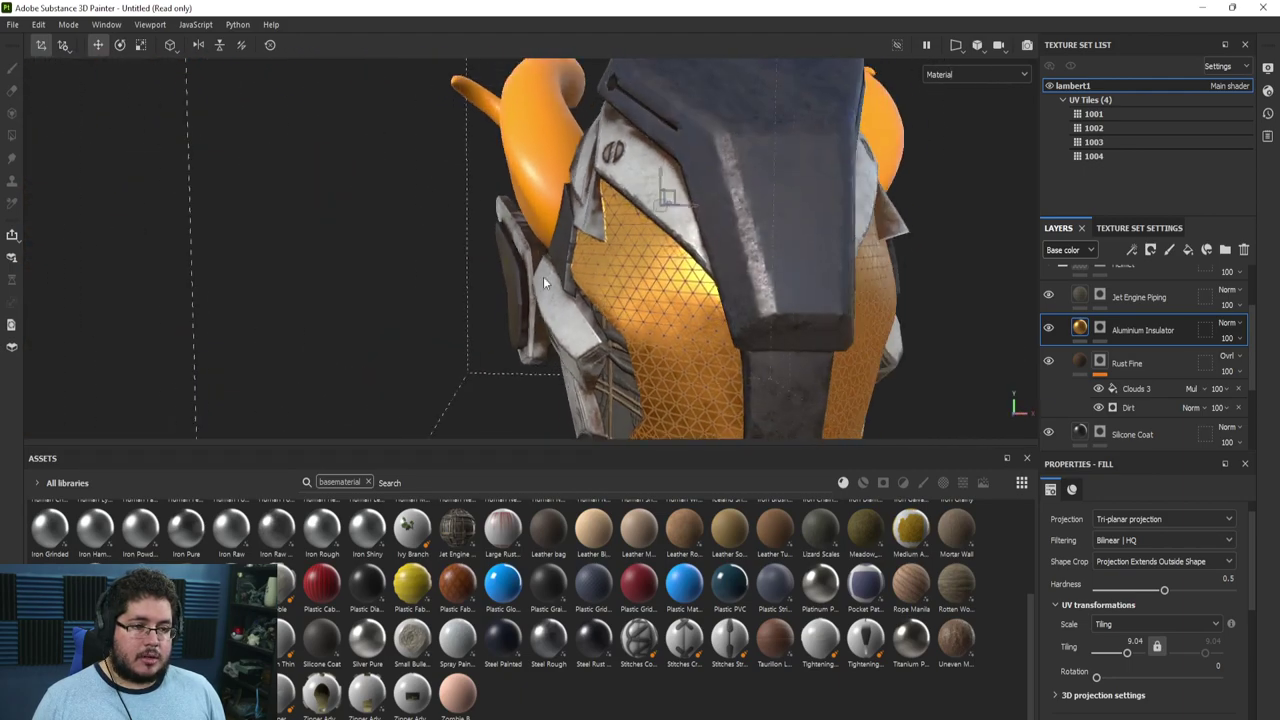
{"action": "left_click_drag", "start_coordinate": [543, 283], "coordinate": [605, 193], "text": "alt"}
{"action": "mouse_move", "coordinate": [622, 266]}
{"action": "left_mouse_down", "text": "alt"}
{"action": "mouse_move", "coordinate": [551, 240]}
{"action": "mouse_move", "coordinate": [580, 229]}
{"action": "mouse_move", "coordinate": [806, 263]}
{"action": "mouse_move", "coordinate": [771, 343]}
{"action": "mouse_move", "coordinate": [419, 243]}
{"action": "left_mouse_up", "text": "alt"}
{"action": "right_click_drag", "start_coordinate": [420, 239], "coordinate": [805, 331], "text": "alt"}
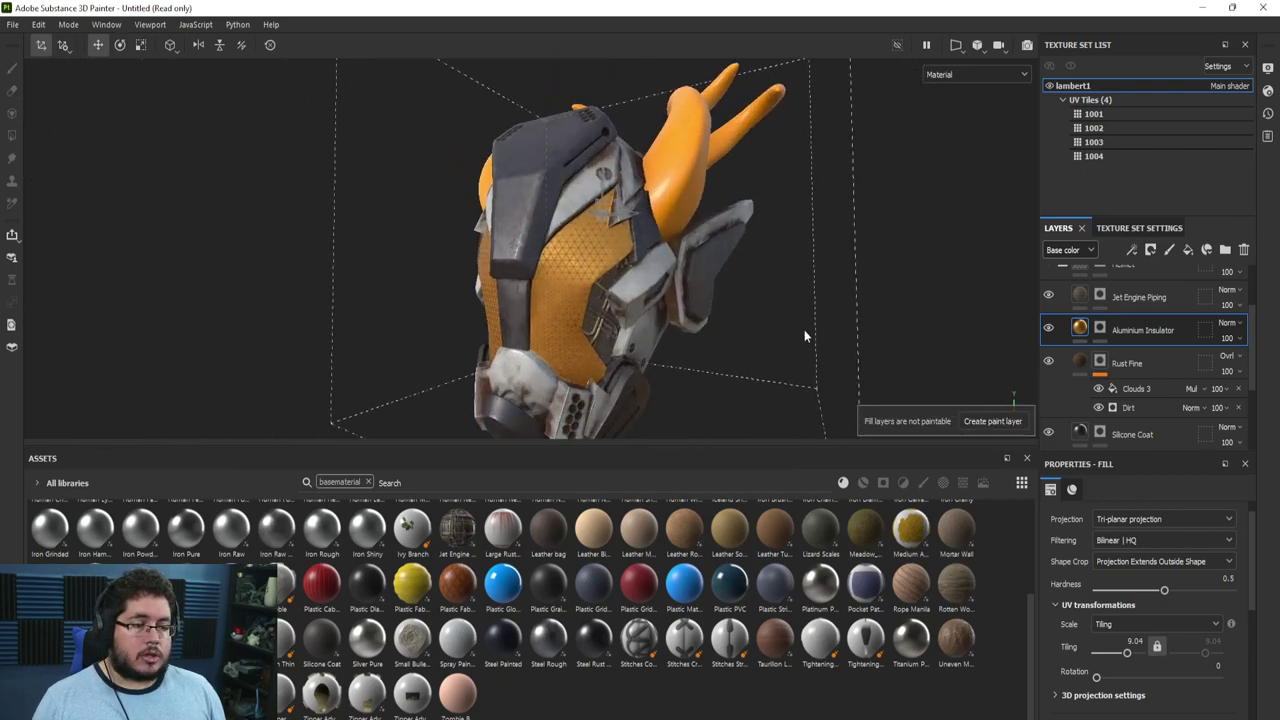
Lower the Rust Fine layer's Base color opacity to 65 and check the chin piece up close
{"action": "left_click", "coordinate": [1229, 373]}
{"action": "left_click_drag", "start_coordinate": [1270, 397], "coordinate": [1232, 398]}
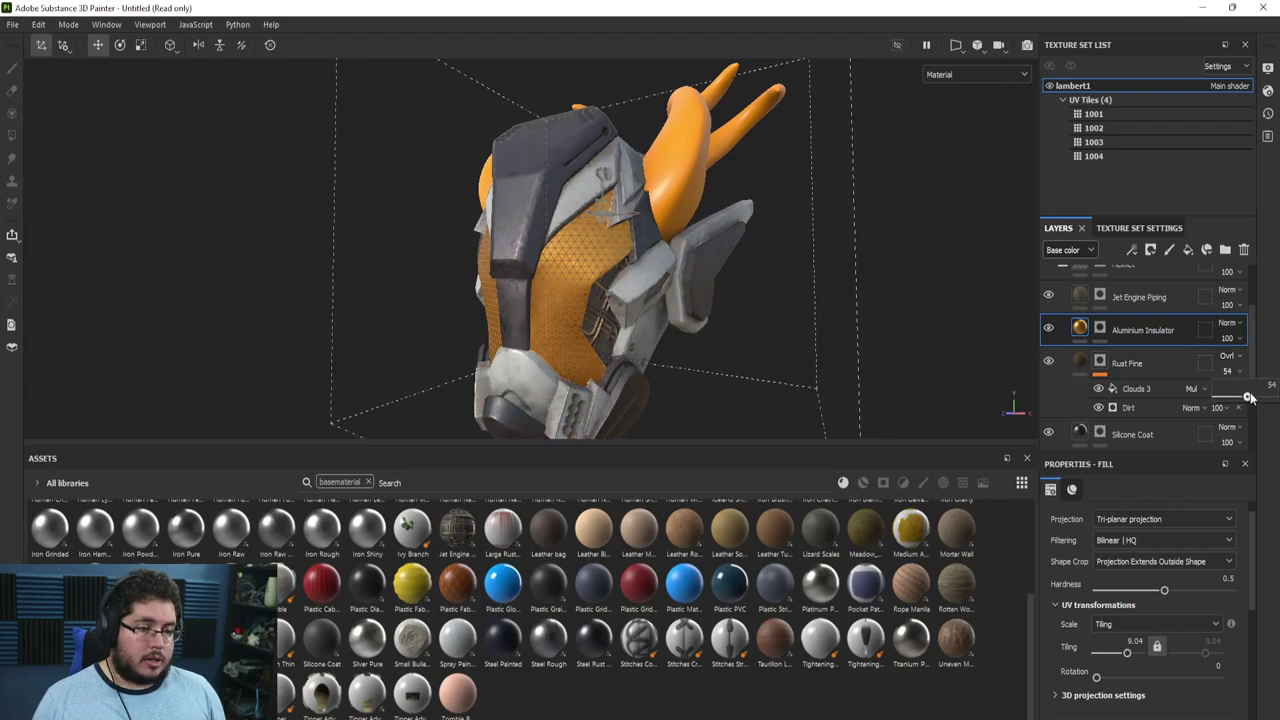
{"action": "left_click_drag", "start_coordinate": [1255, 397], "coordinate": [1254, 397]}
{"action": "left_click_drag", "start_coordinate": [660, 235], "coordinate": [726, 264], "text": "alt"}
{"action": "middle_click_drag", "start_coordinate": [726, 264], "coordinate": [757, 69], "text": "alt"}
{"action": "right_click_drag", "start_coordinate": [560, 190], "coordinate": [726, 217], "text": "alt"}
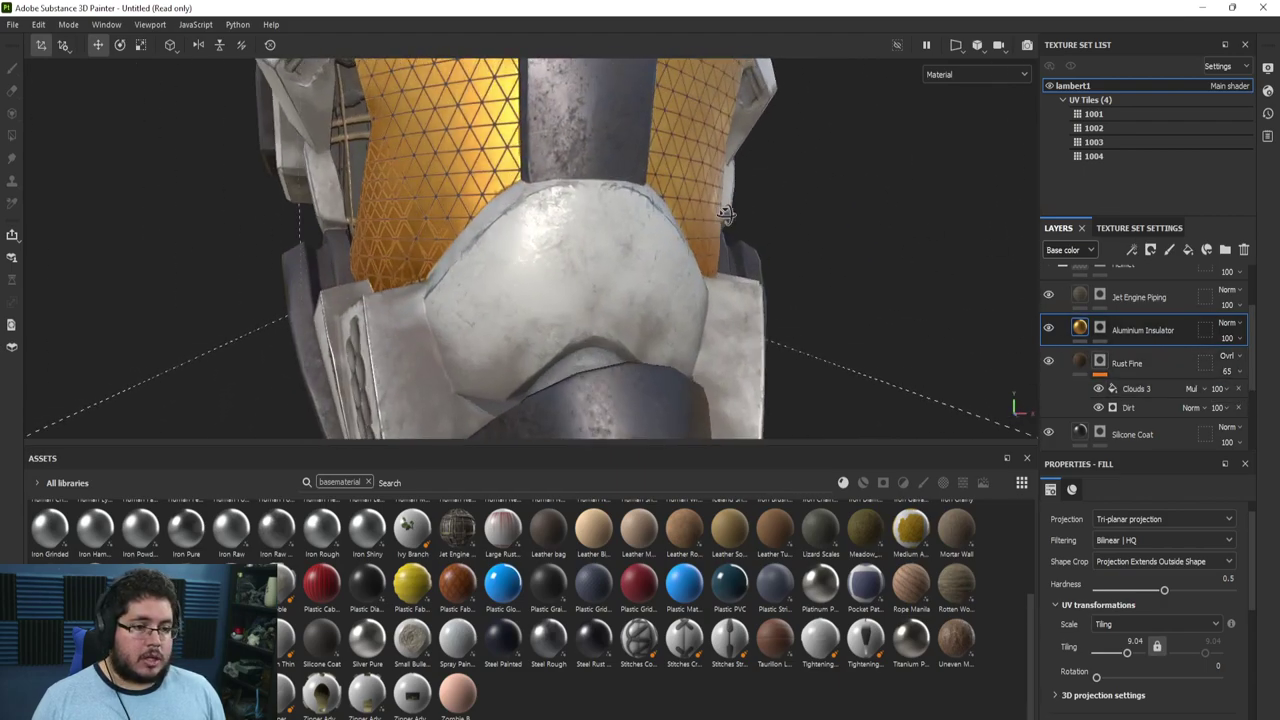
Inspect the whole helmet with the interface panels hidden and shown, viewing the materials from the front and both sides
{"action": "left_click_drag", "start_coordinate": [480, 240], "coordinate": [780, 329], "text": "alt"}
{"action": "scroll", "coordinate": [585, 222], "scroll_direction": "down", "scroll_amount": 4}
{"action": "key", "text": "Tab"}
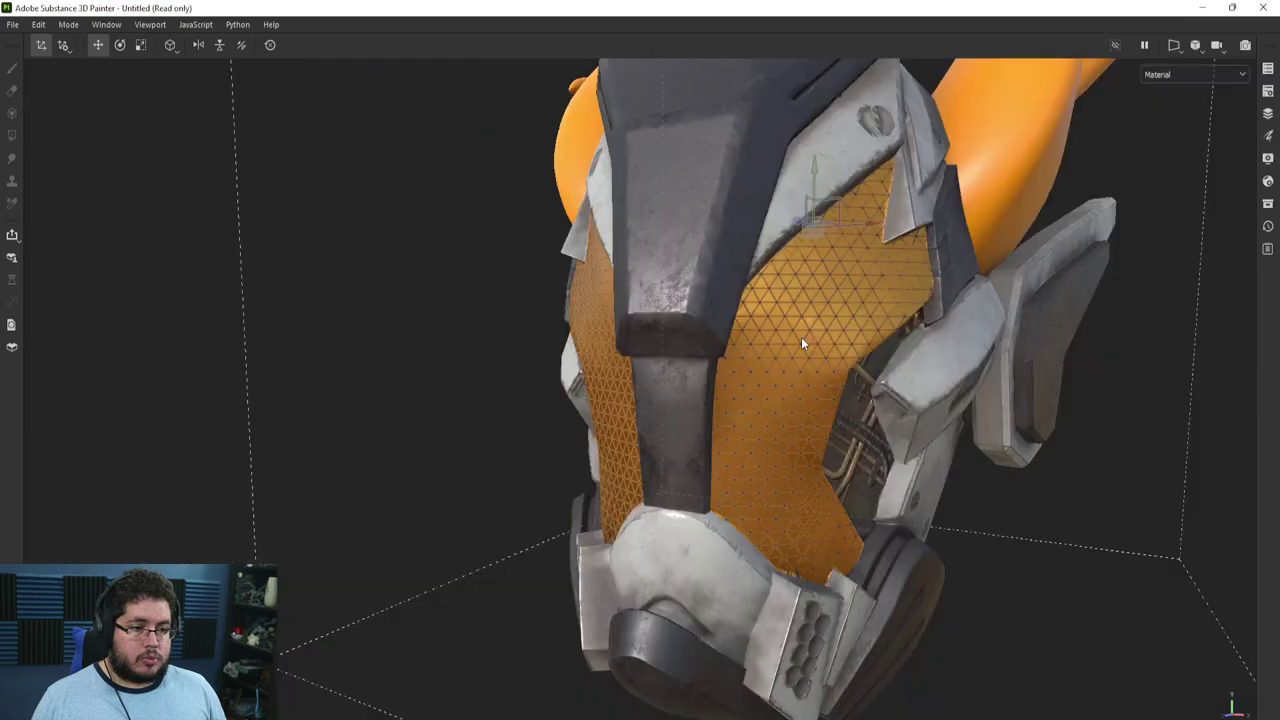
{"action": "key", "text": "Tab"}
{"action": "scroll", "coordinate": [1126, 390], "scroll_direction": "up", "scroll_amount": 2}
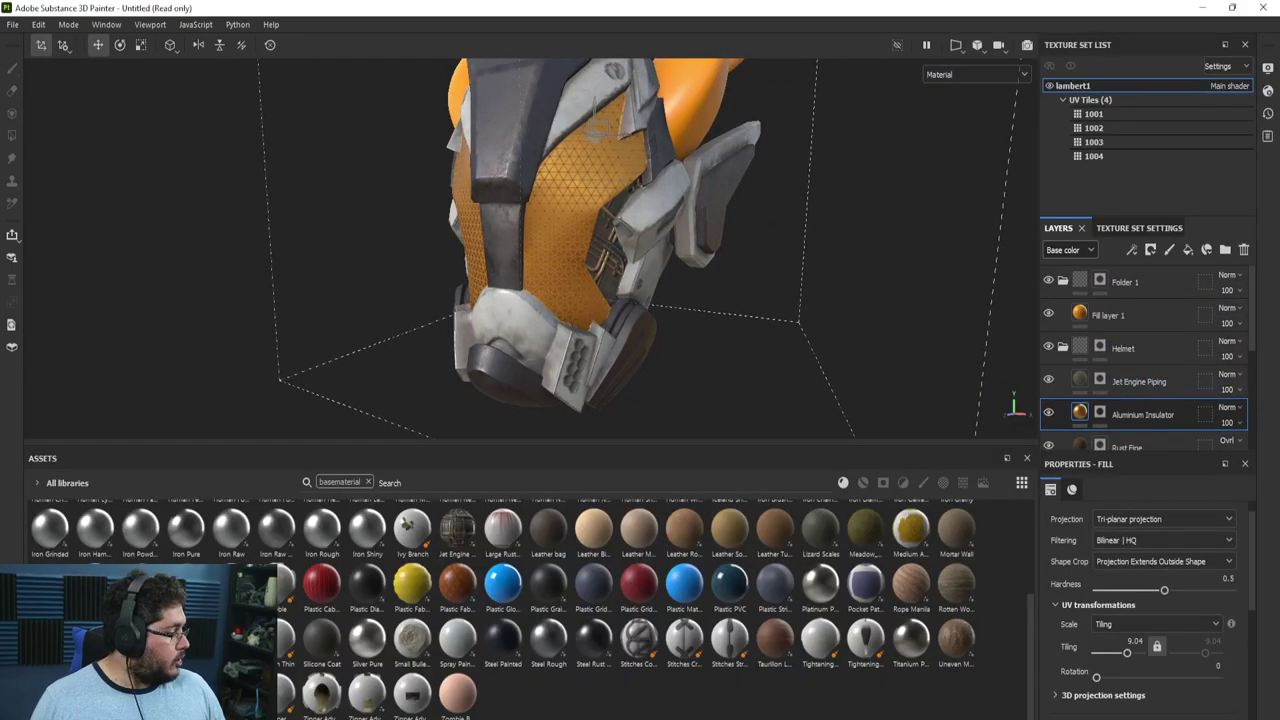
{"action": "left_click_drag", "start_coordinate": [631, 207], "coordinate": [674, 297], "text": "alt"}
{"action": "middle_click_drag", "start_coordinate": [674, 297], "coordinate": [706, 350], "text": "alt"}
{"action": "left_click_drag", "start_coordinate": [520, 212], "coordinate": [640, 285], "text": "alt"}
{"action": "right_click_drag", "start_coordinate": [640, 285], "coordinate": [660, 310], "text": "alt"}
{"action": "left_click_drag", "start_coordinate": [660, 310], "coordinate": [972, 330], "text": "alt"}
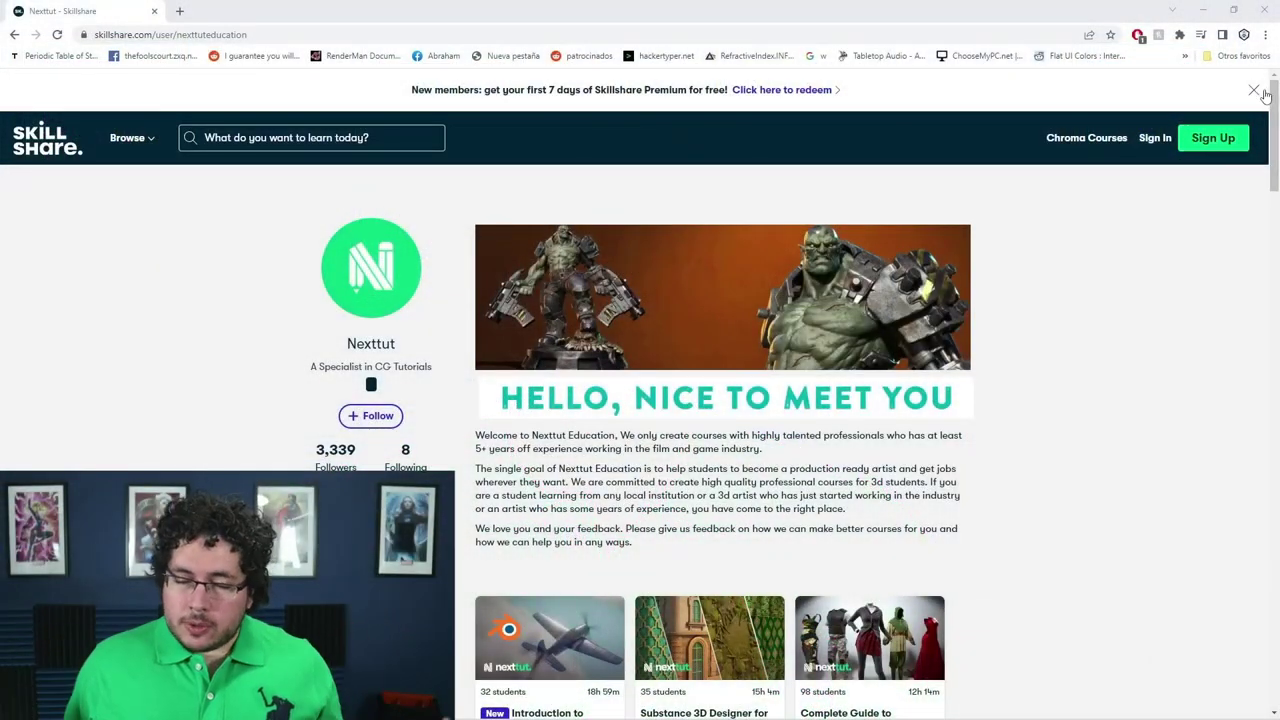
{"action": "scroll", "coordinate": [1273, 95], "scroll_direction": "down", "scroll_amount": 2}
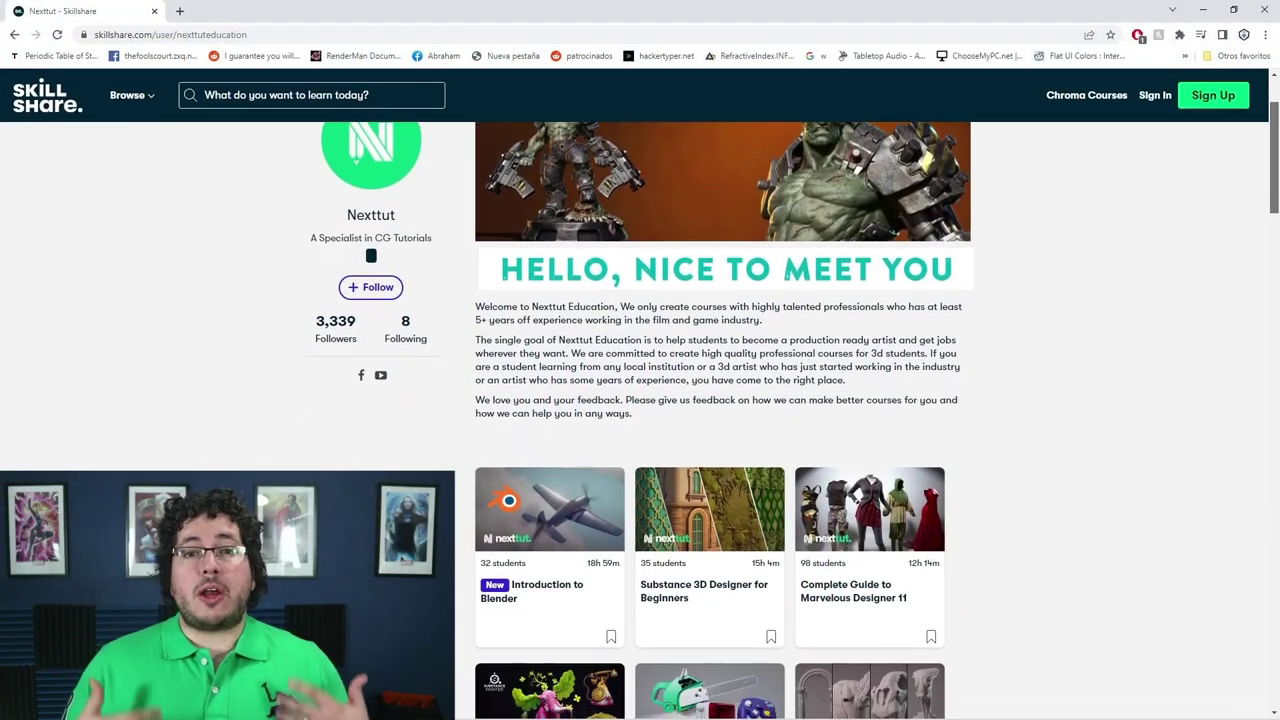
{"action": "scroll", "coordinate": [720, 400], "scroll_direction": "down", "scroll_amount": 2}
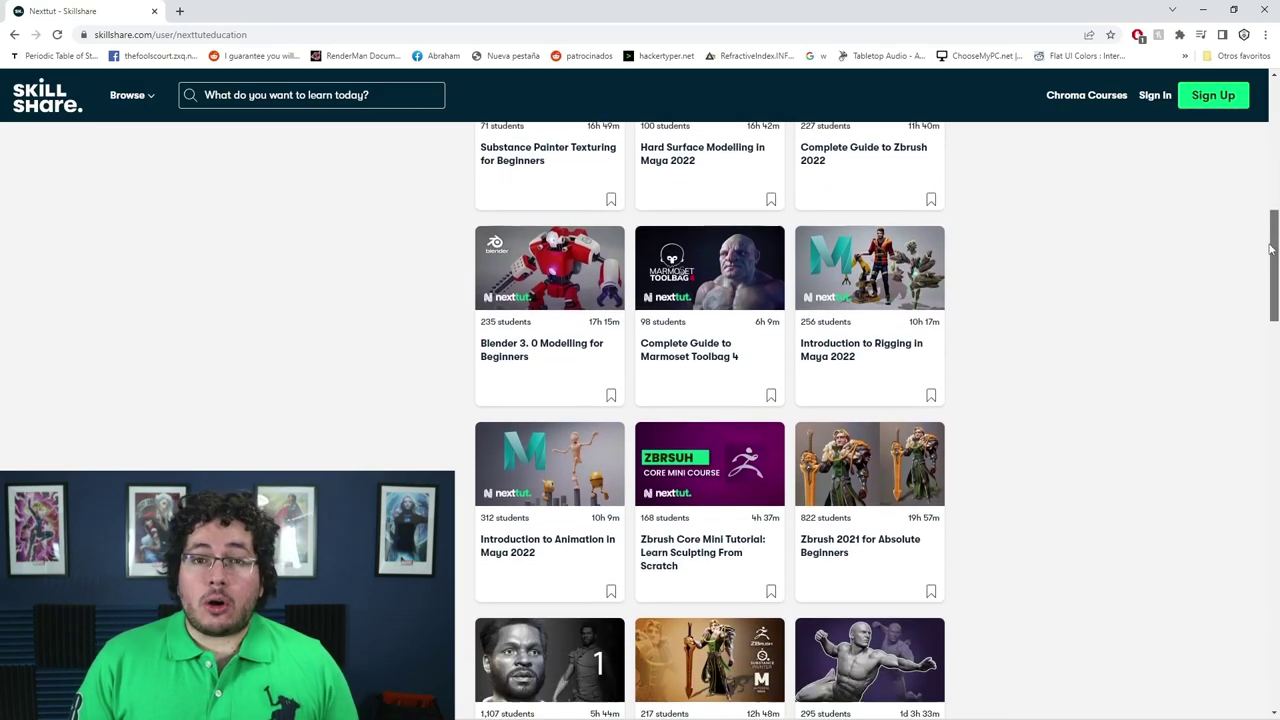
{"action": "left_click_drag", "start_coordinate": [1271, 248], "coordinate": [1243, 377]}
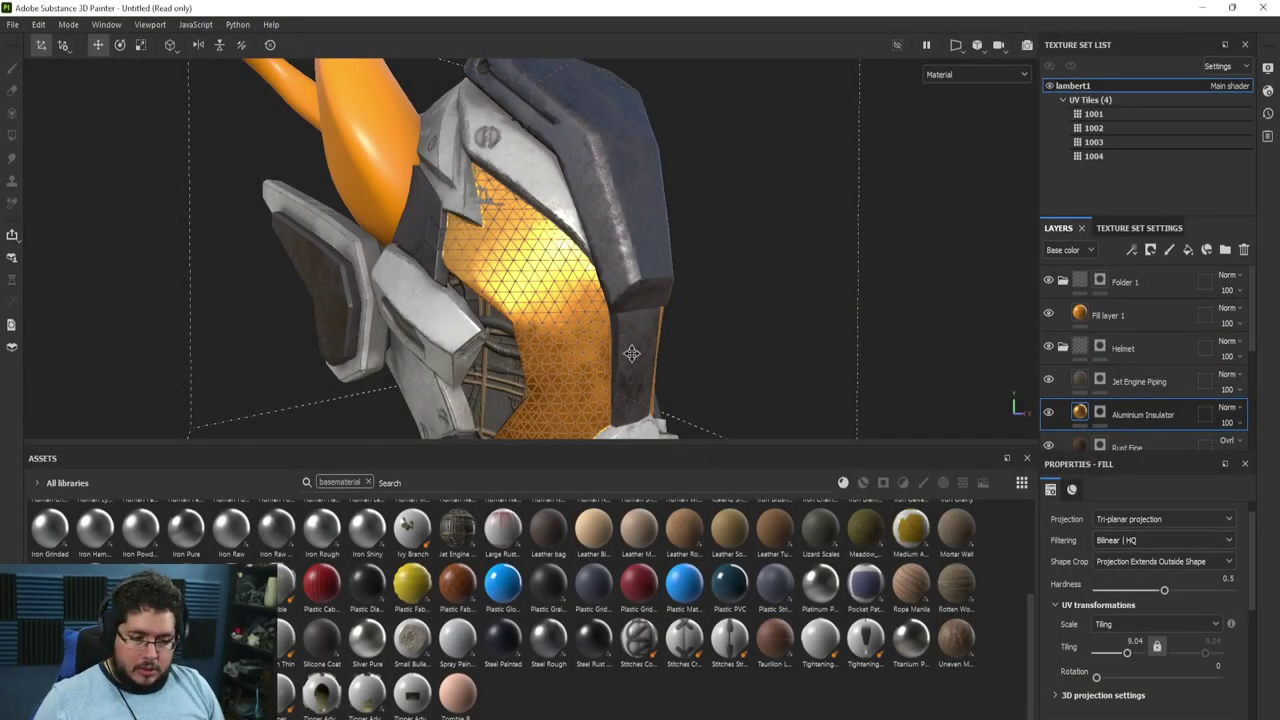
Add a fill layer above Jet Engine Piping with only the height channel enabled
{"action": "left_click_drag", "start_coordinate": [631, 353], "coordinate": [578, 300], "text": "alt"}
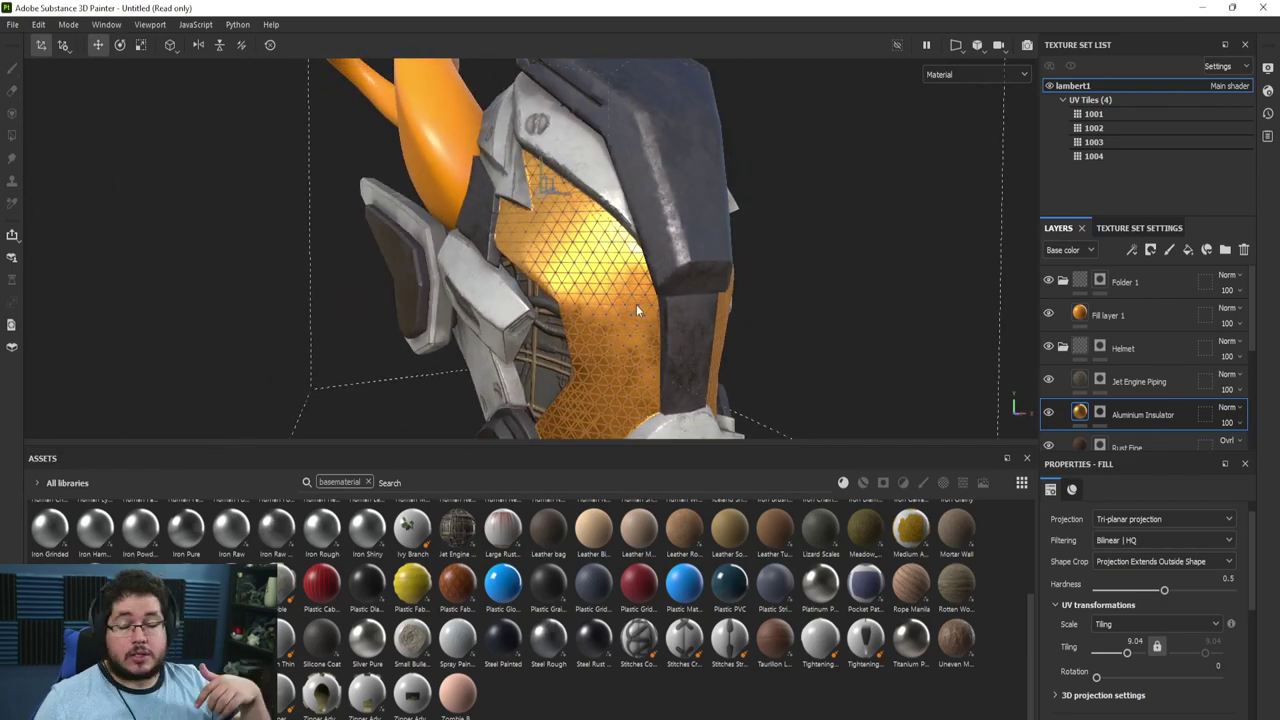
{"action": "left_click_drag", "start_coordinate": [636, 310], "coordinate": [820, 262], "text": "alt"}
{"action": "middle_click_drag", "start_coordinate": [820, 262], "coordinate": [749, 268], "text": "alt"}
{"action": "right_click_drag", "start_coordinate": [749, 268], "coordinate": [833, 330], "text": "alt"}
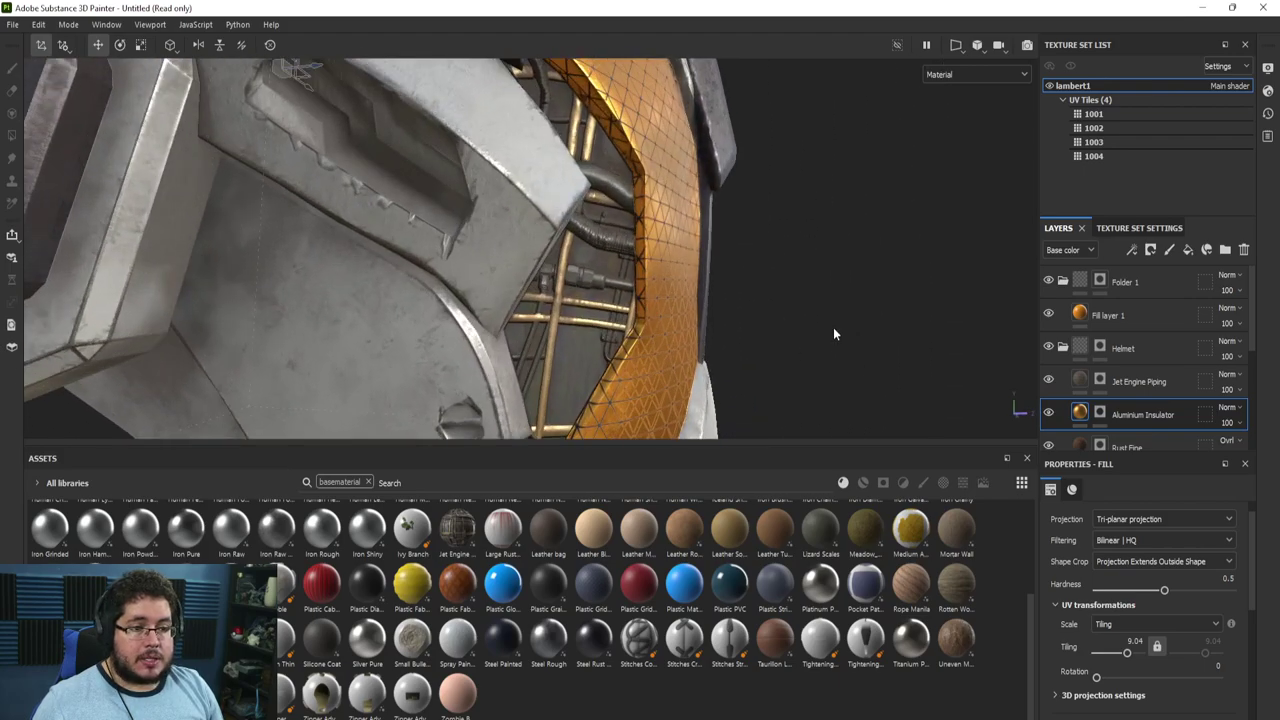
{"action": "left_click_drag", "start_coordinate": [833, 330], "coordinate": [600, 289], "text": "alt"}
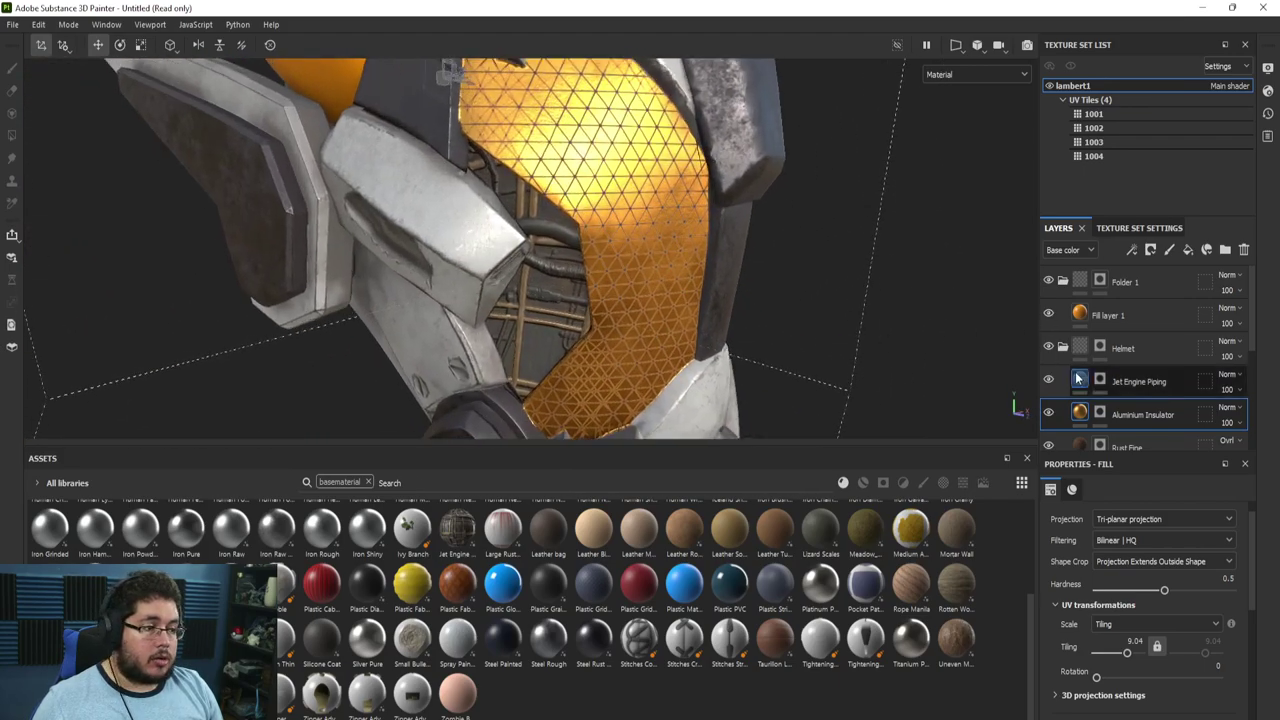
{"action": "left_click", "coordinate": [1125, 384]}
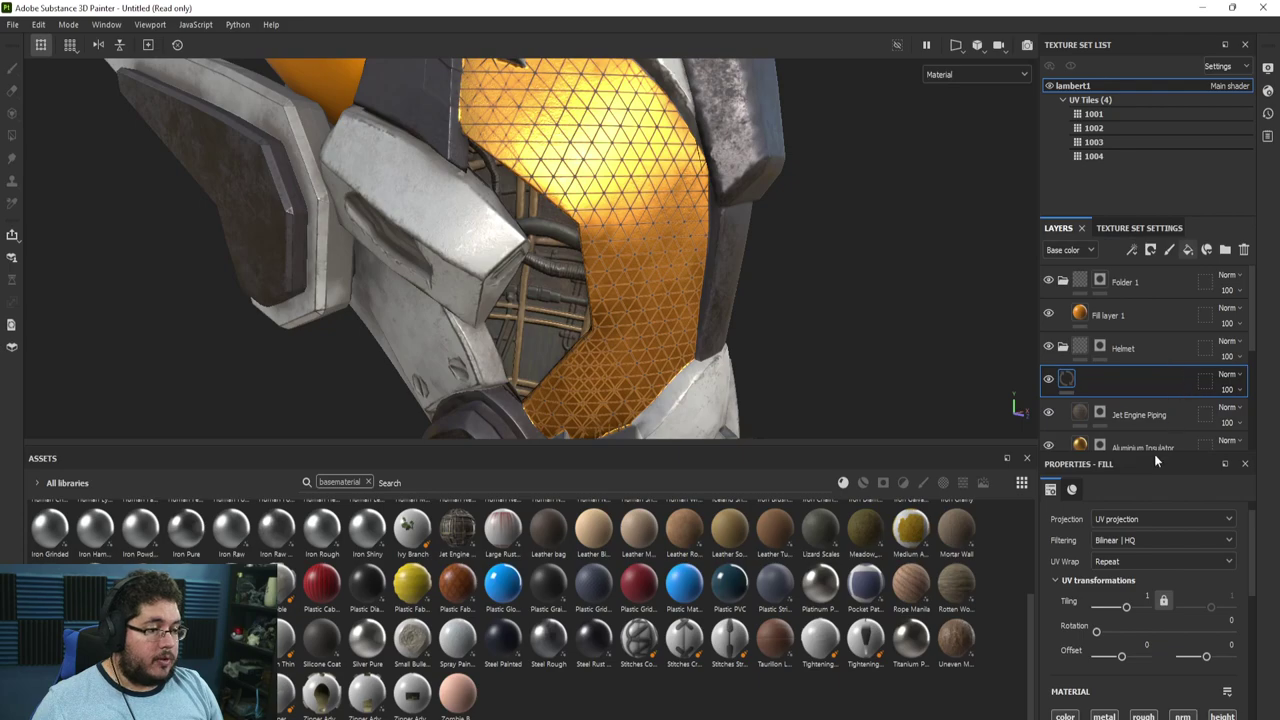
{"action": "scroll", "coordinate": [1153, 626], "scroll_direction": "down", "scroll_amount": 2}
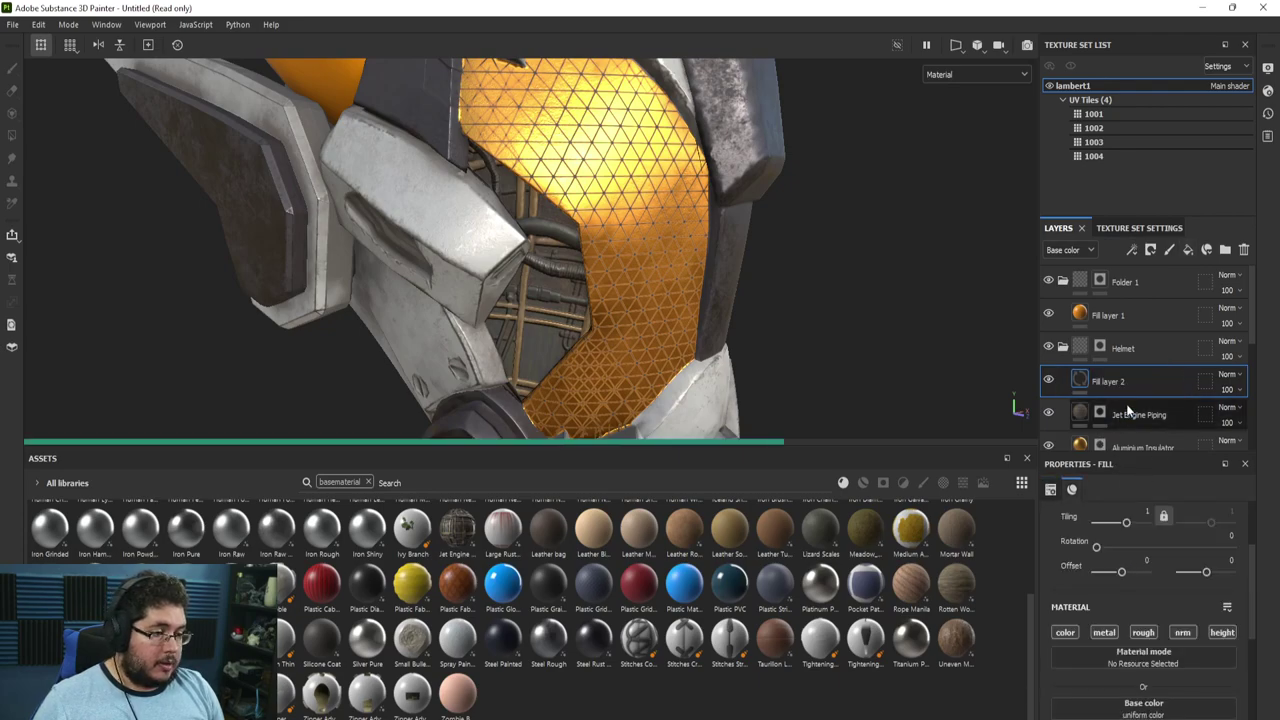
{"action": "left_click", "coordinate": [1095, 634]}
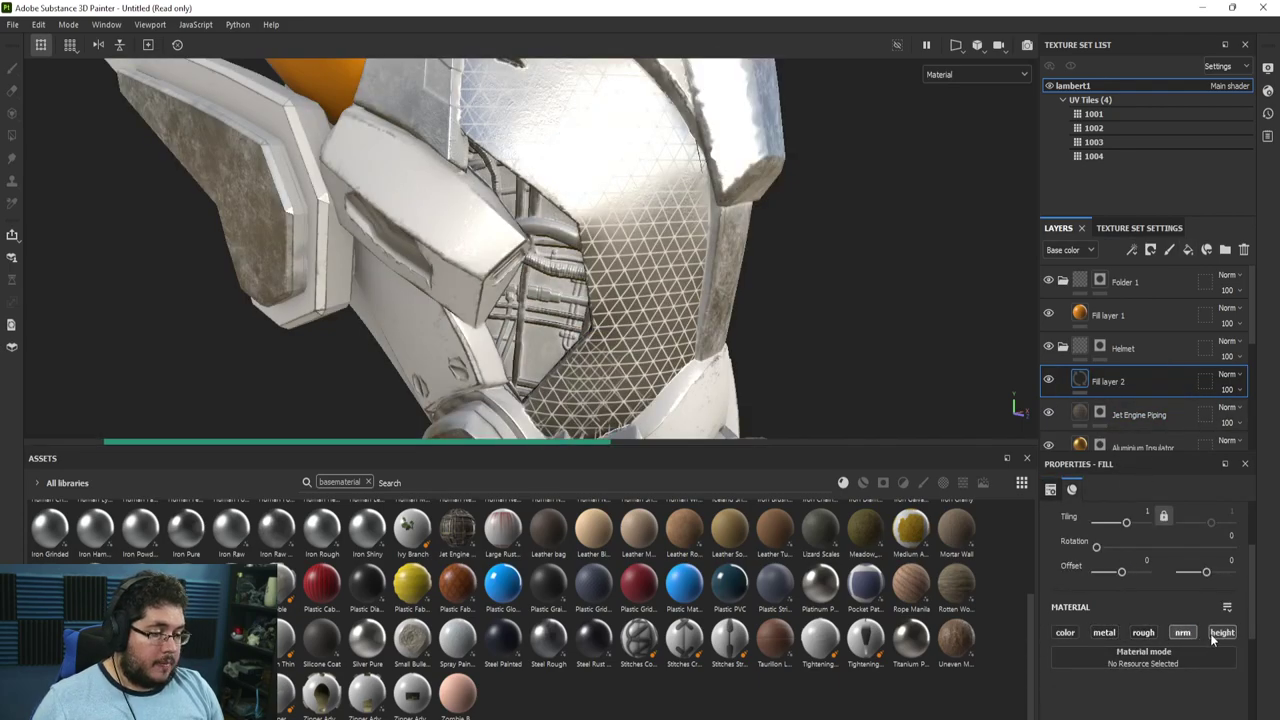
{"action": "left_click", "coordinate": [1213, 636]}
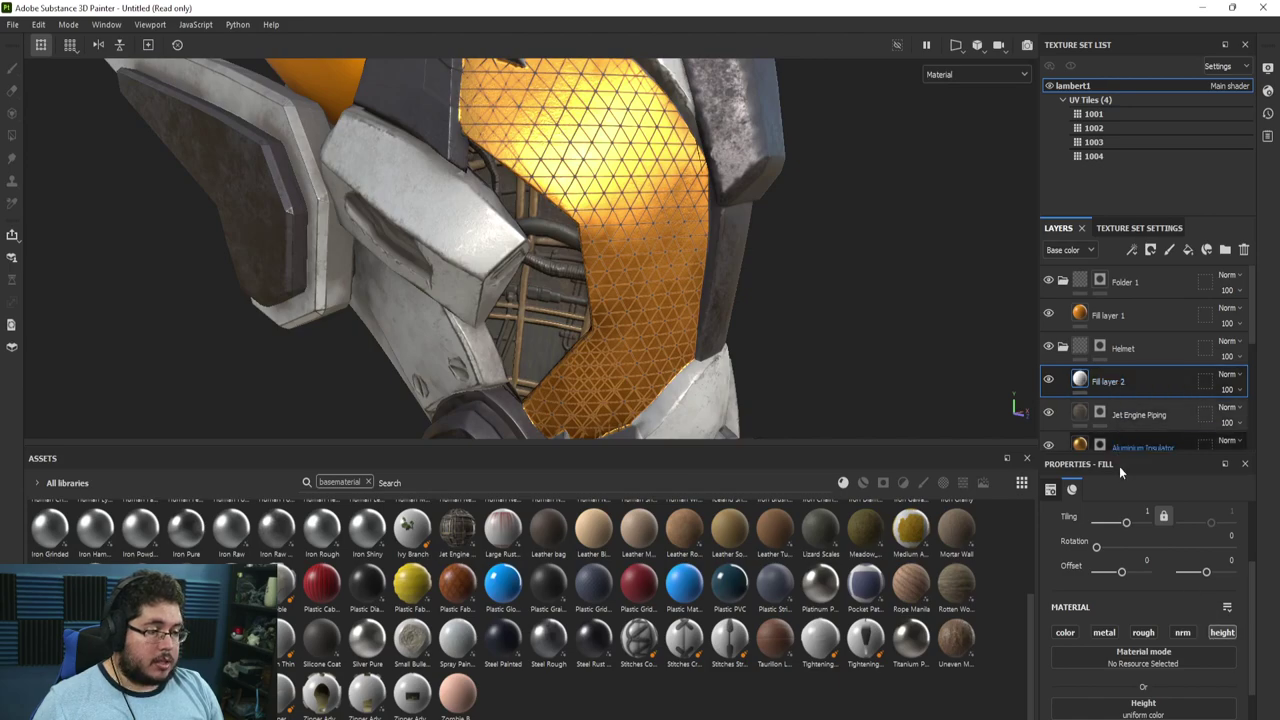
Add a mask to the height-only fill layer and zoom in on the side panel beside the visor
{"action": "right_click", "coordinate": [1120, 384]}
{"action": "left_click", "coordinate": [1140, 26]}
{"action": "left_click_drag", "start_coordinate": [610, 240], "coordinate": [561, 242], "text": "alt"}
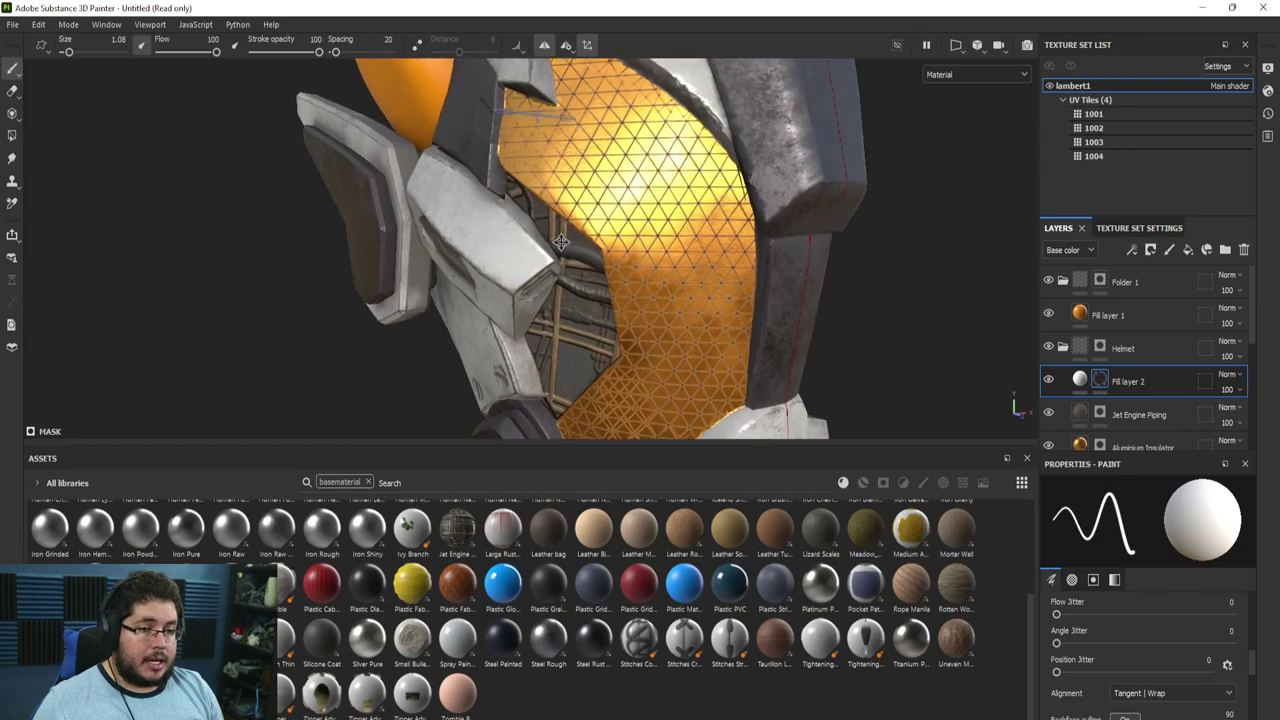
{"action": "right_click_drag", "start_coordinate": [561, 242], "coordinate": [640, 250], "text": "alt"}
{"action": "left_click_drag", "start_coordinate": [640, 250], "coordinate": [652, 228], "text": "alt"}
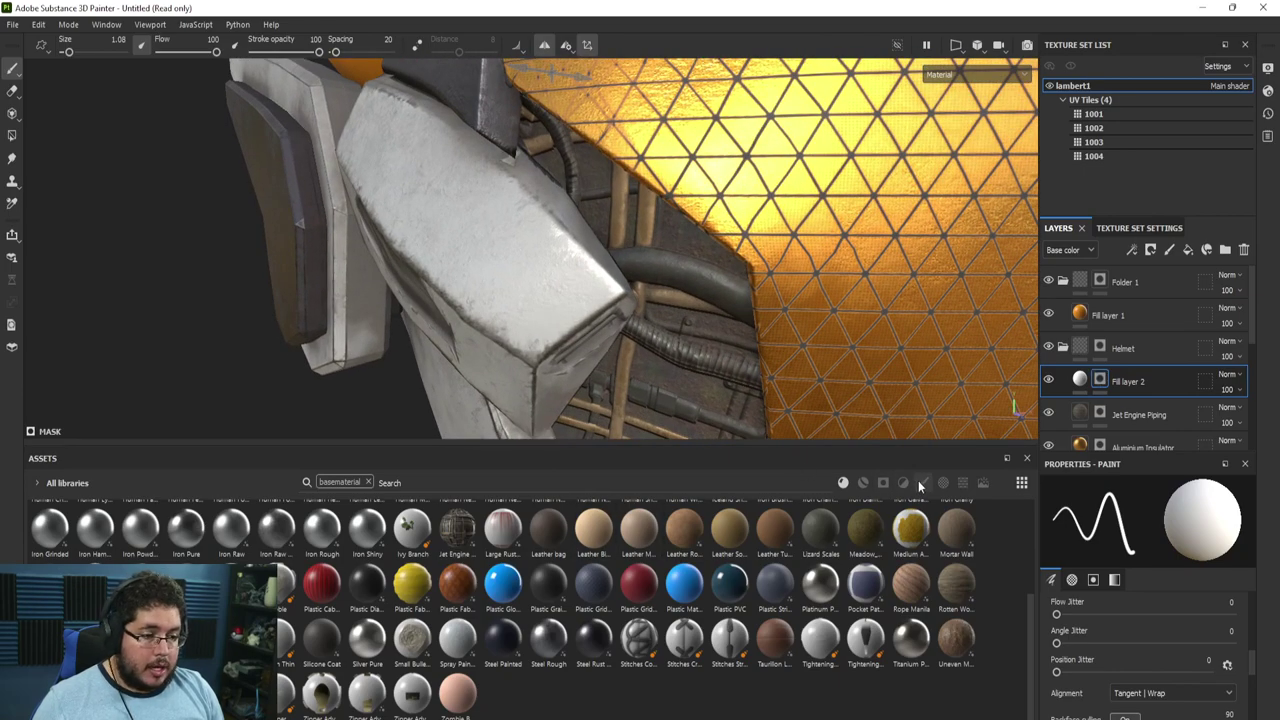
Clear the basematerial asset filter, load the Basic Hard brush and assign it a shape from the alpha library
{"action": "left_click", "coordinate": [921, 482]}
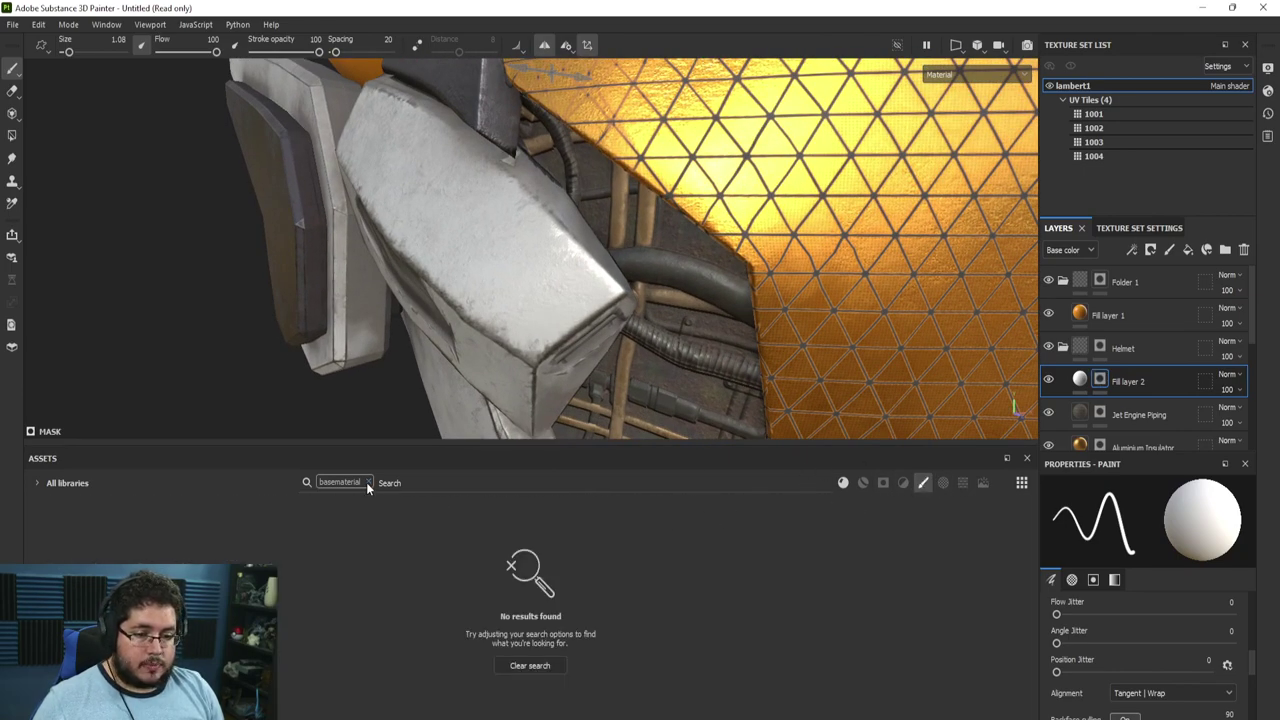
{"action": "left_click", "coordinate": [368, 482]}
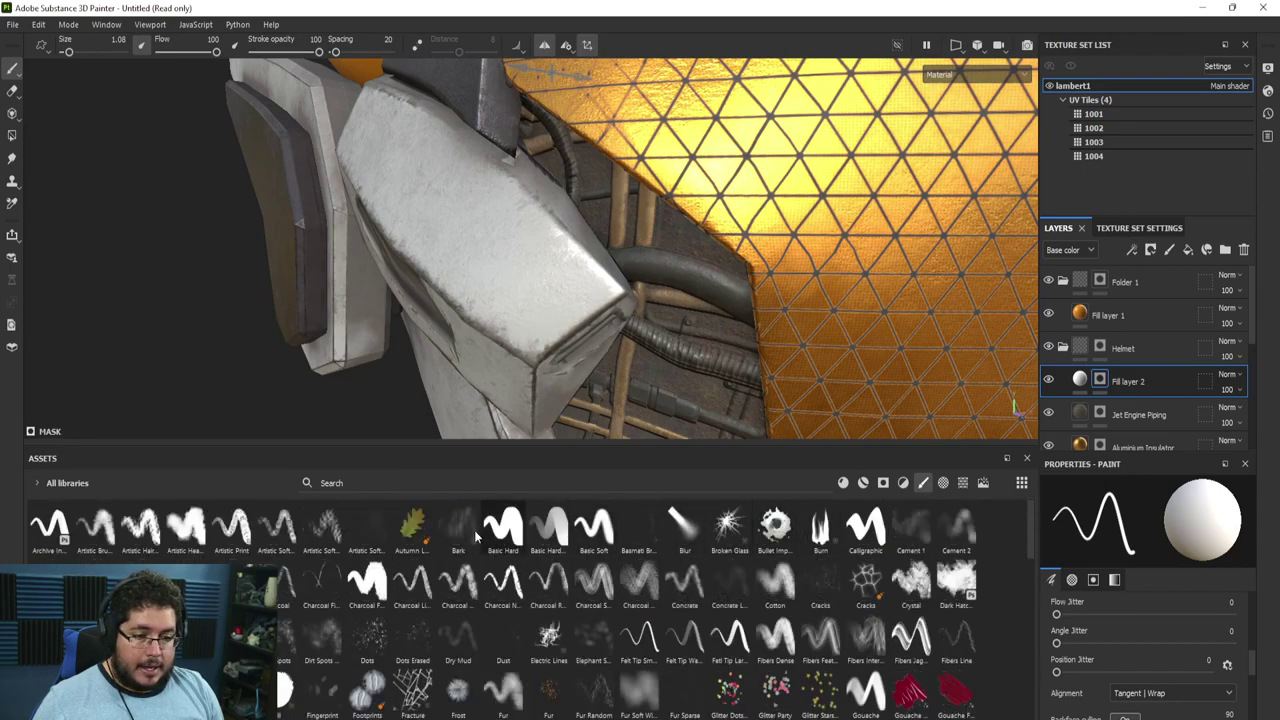
{"action": "left_click", "coordinate": [902, 483]}
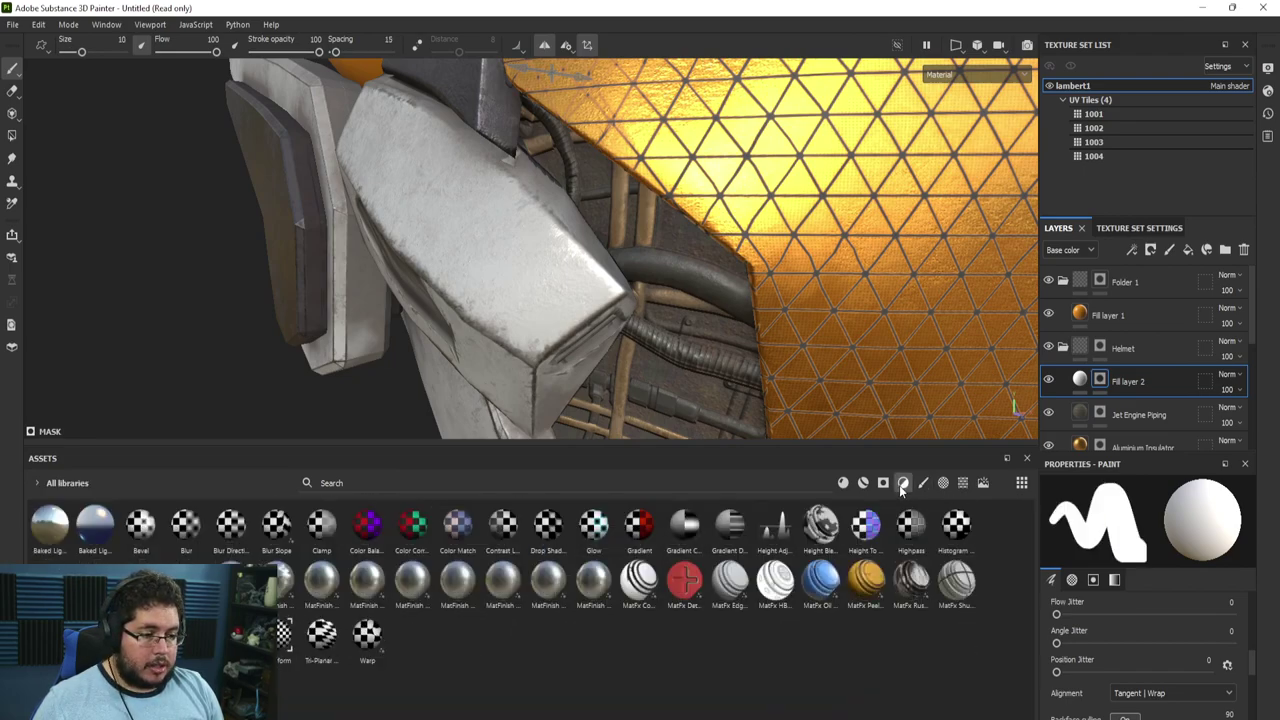
{"action": "left_click", "coordinate": [864, 484]}
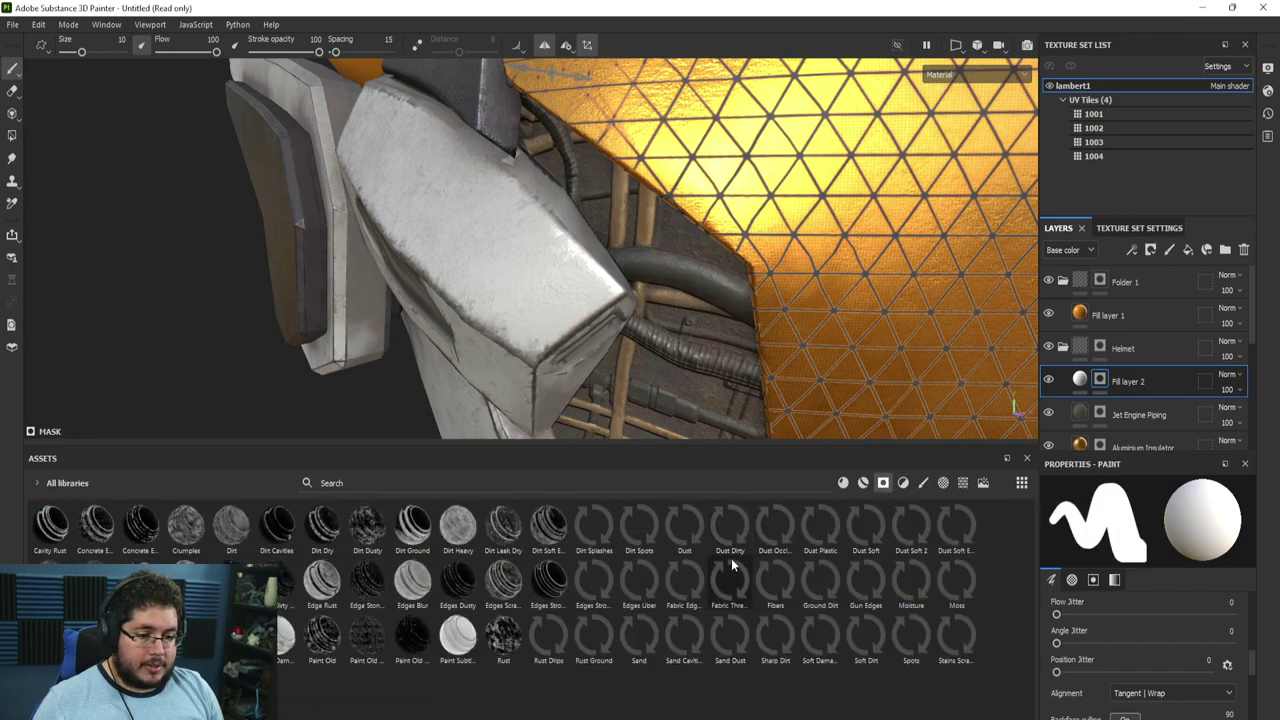
{"action": "left_click", "coordinate": [943, 483]}
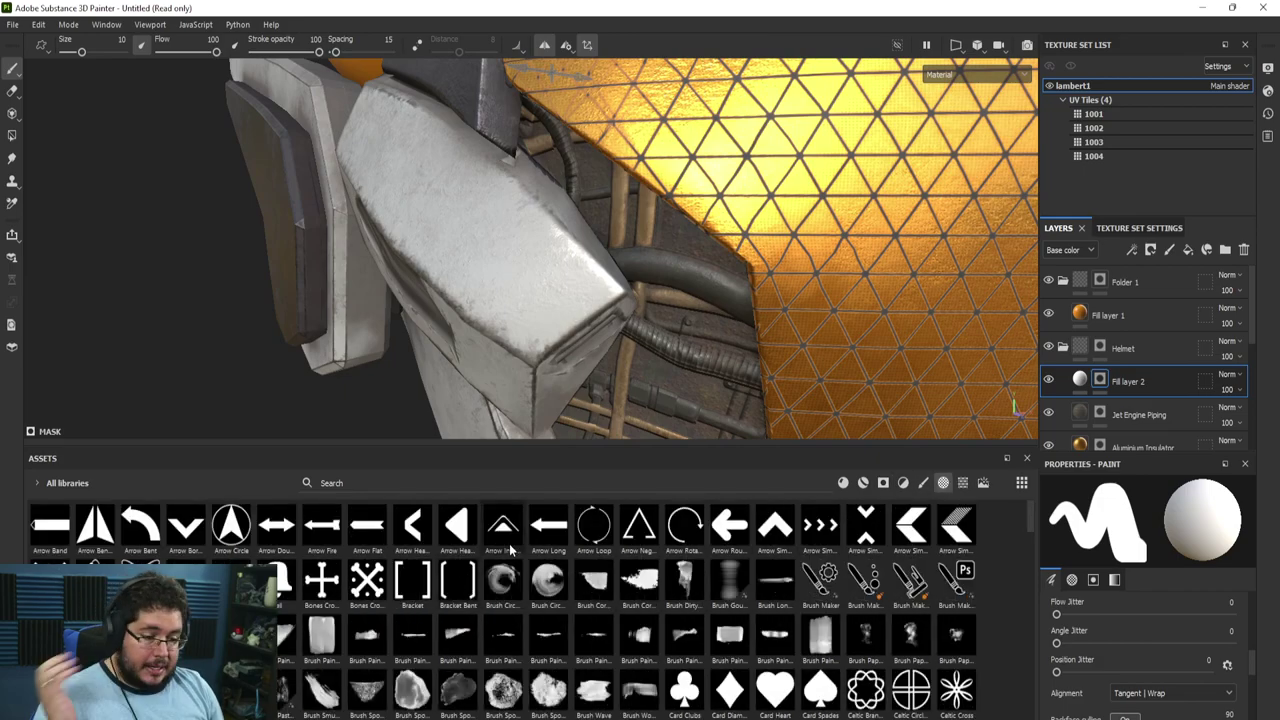
{"action": "scroll", "coordinate": [600, 614], "scroll_direction": "down", "scroll_amount": 3}
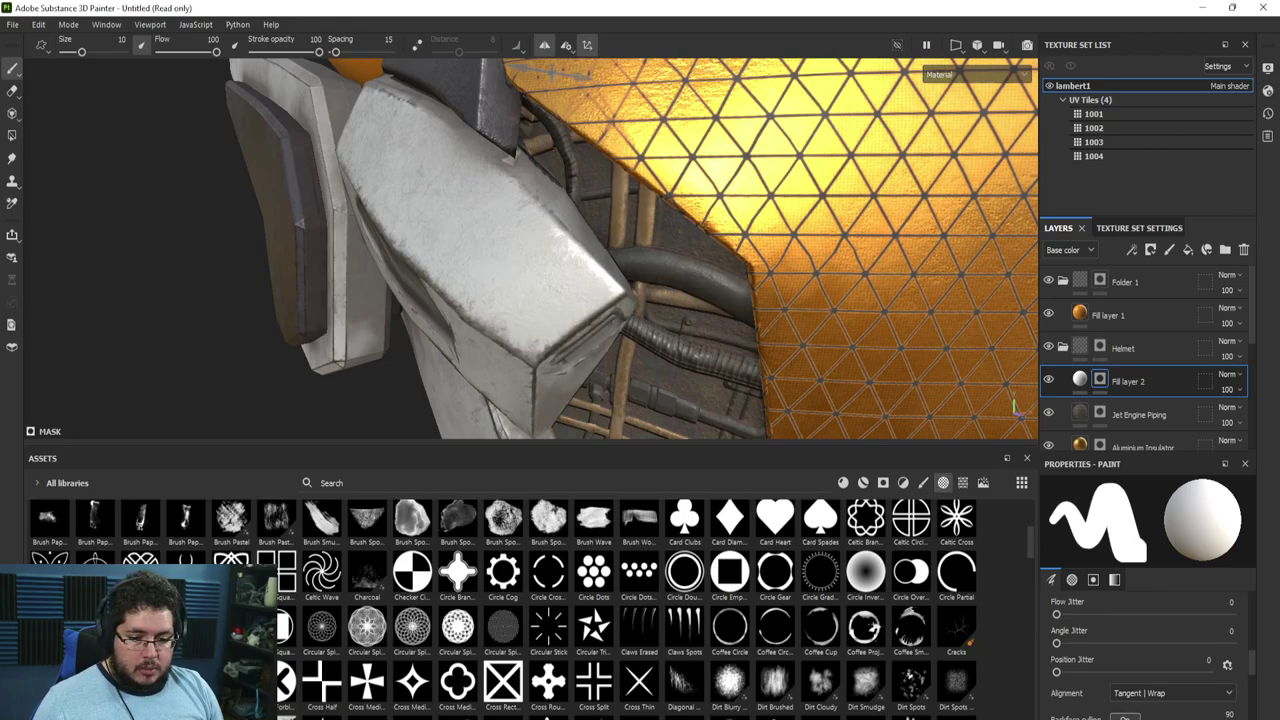
{"action": "left_click", "coordinate": [144, 626]}
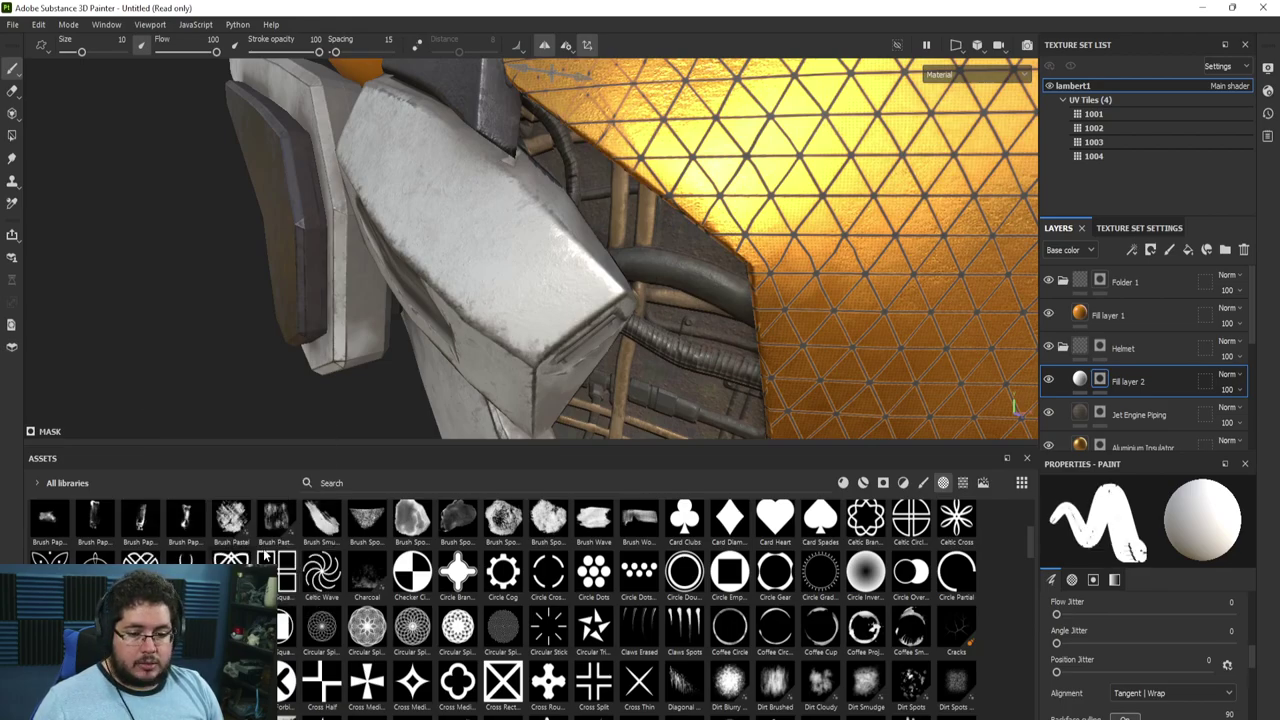
Shrink the brush to about 0.82 and stamp small circular screw details on the light side panel beside the visor
{"action": "left_click_drag", "start_coordinate": [490, 404], "coordinate": [540, 396], "text": "alt"}
{"action": "right_click_drag", "start_coordinate": [540, 396], "coordinate": [632, 361], "text": "alt"}
{"action": "middle_click_drag", "start_coordinate": [632, 361], "coordinate": [612, 268], "text": "alt"}
{"action": "right_click_drag", "start_coordinate": [557, 200], "coordinate": [542, 277], "text": "ctrl"}
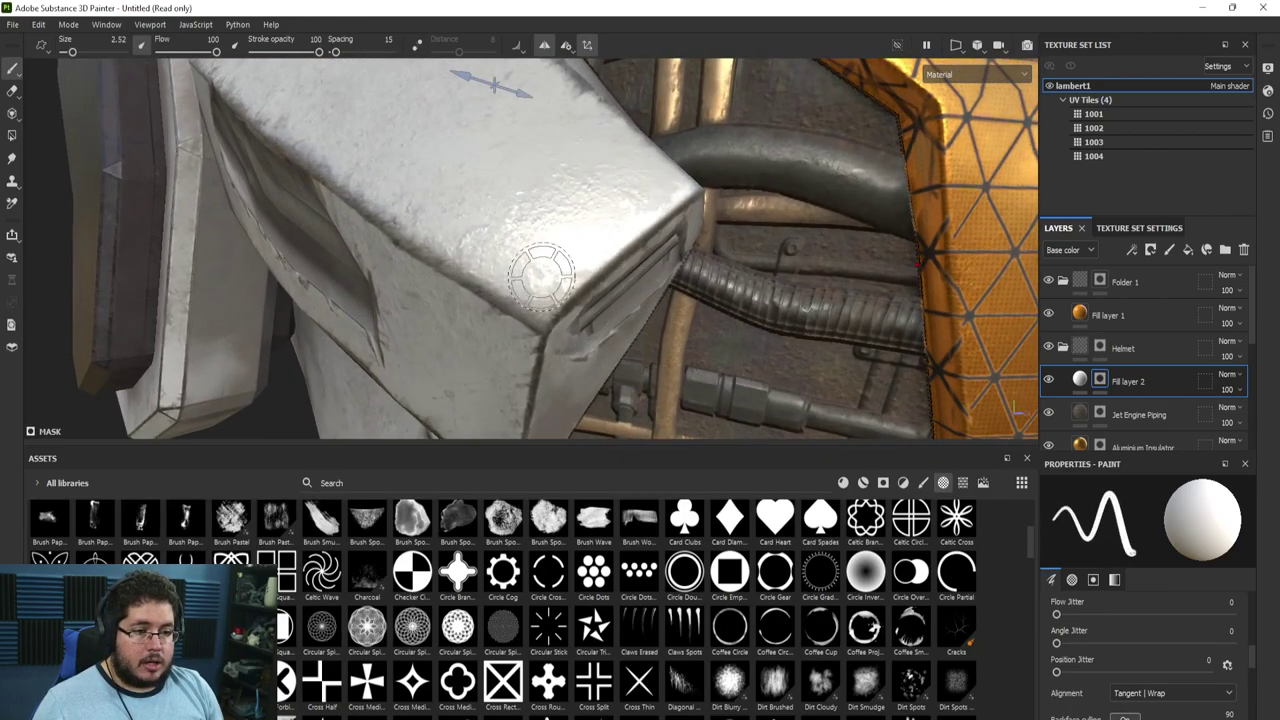
{"action": "left_click_drag", "start_coordinate": [539, 288], "coordinate": [502, 338], "text": "alt"}
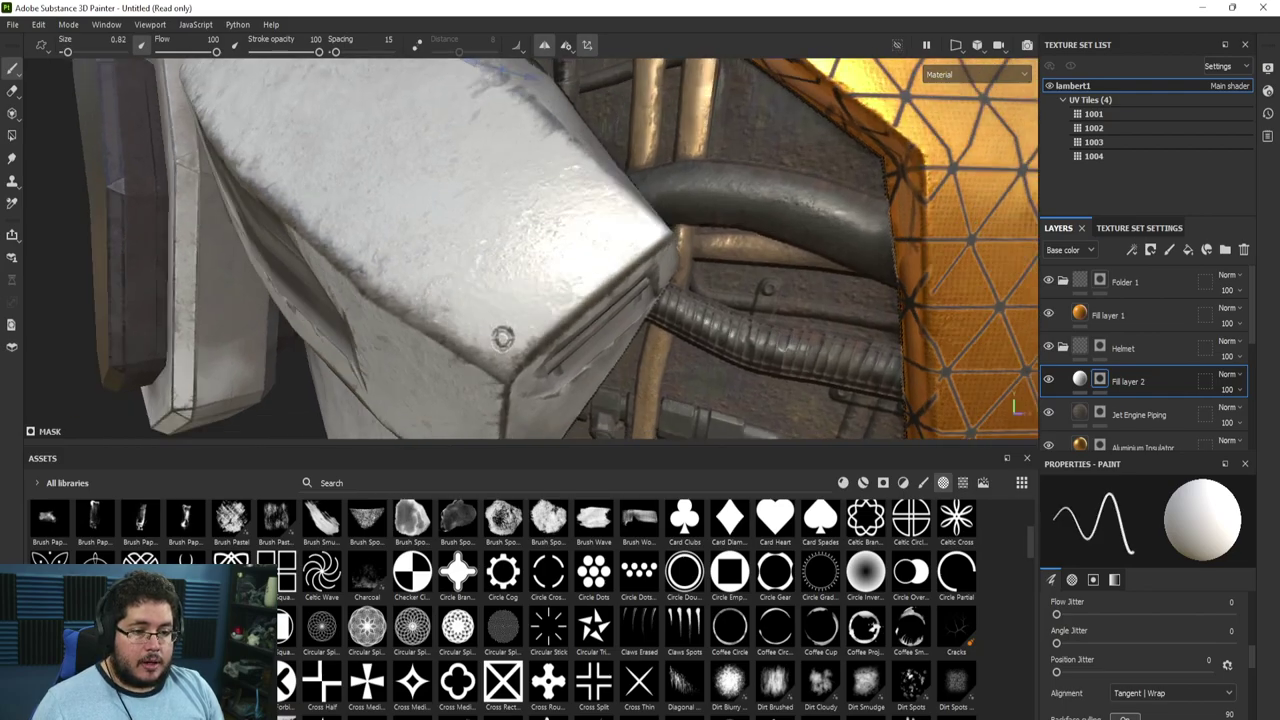
Stamp mirrored screw details on the central visor strip, chin plate corners and honeycomb side panel, with brush size 1.2 on the chin
{"action": "left_click_drag", "start_coordinate": [643, 228], "coordinate": [507, 155], "text": "alt"}
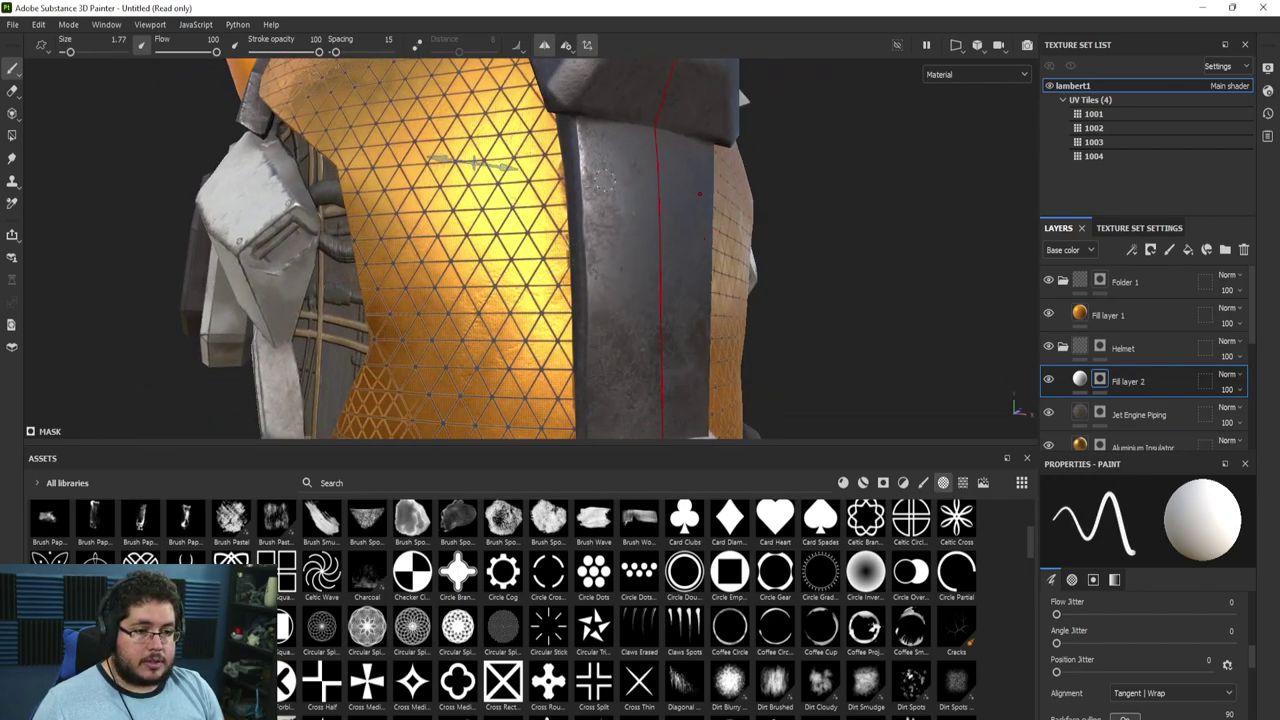
{"action": "left_click_drag", "start_coordinate": [588, 138], "coordinate": [579, 248], "text": "alt"}
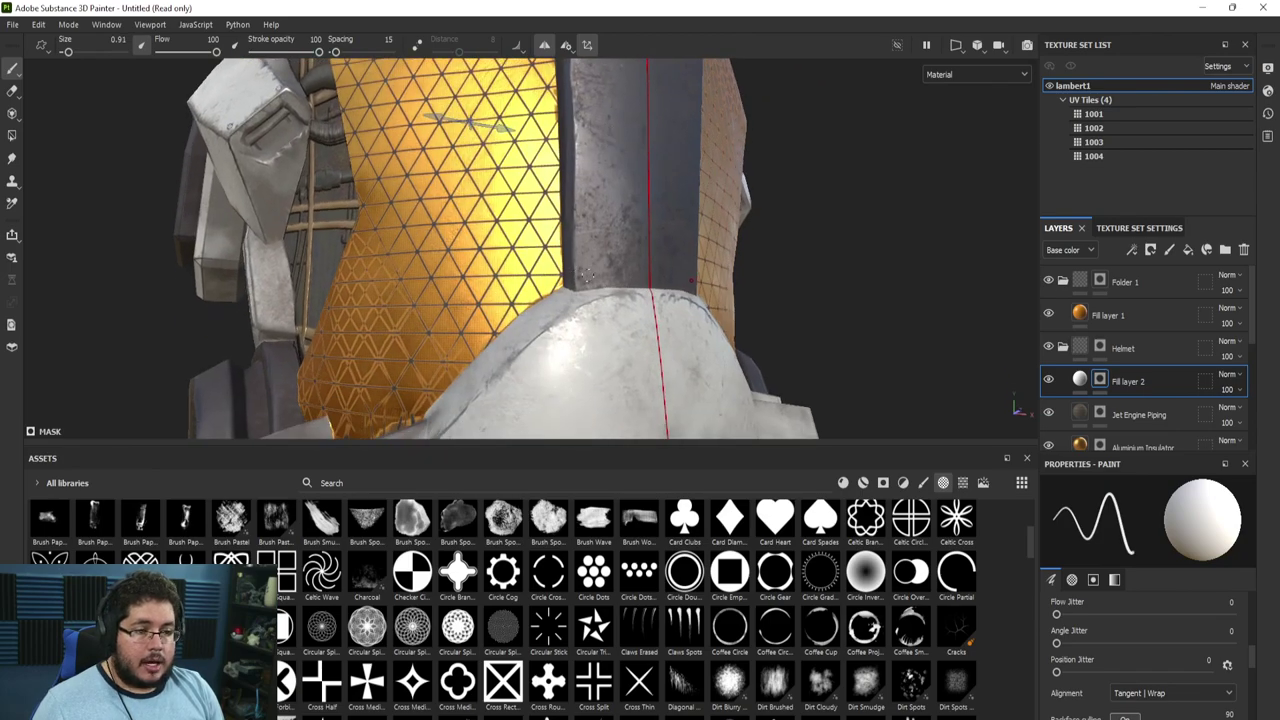
{"action": "left_click_drag", "start_coordinate": [591, 329], "coordinate": [538, 243], "text": "alt"}
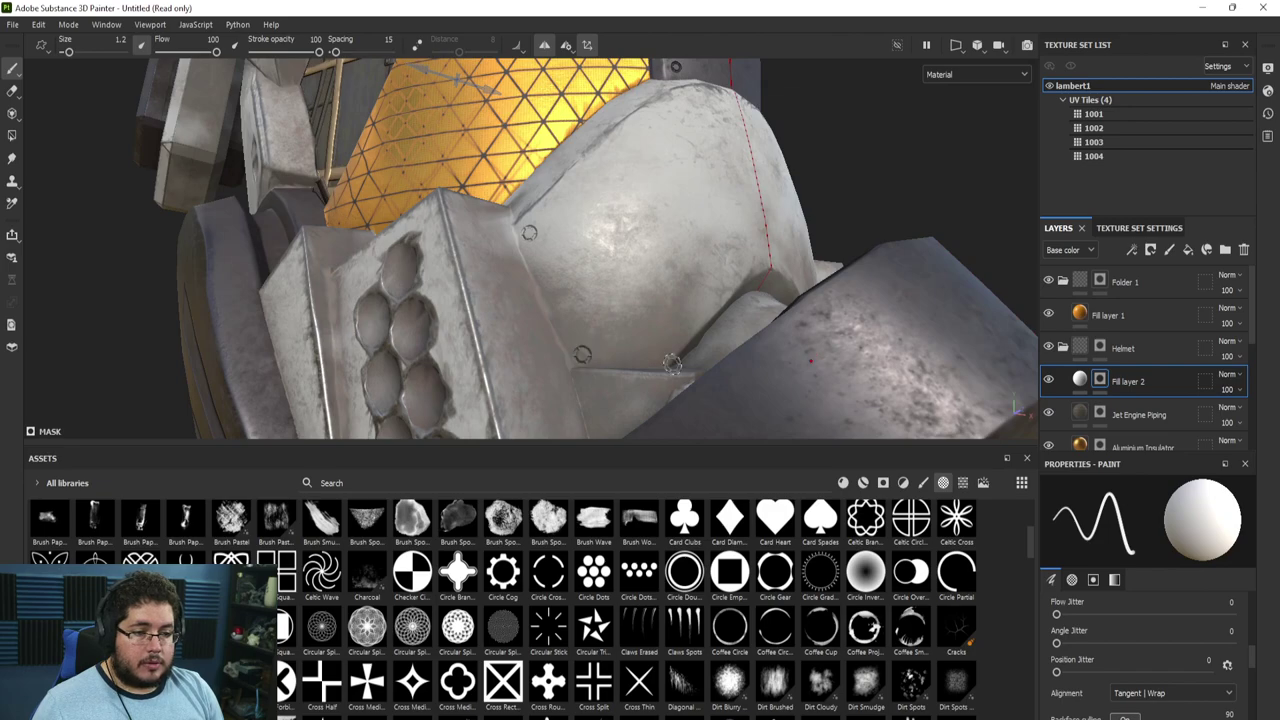
{"action": "left_click_drag", "start_coordinate": [671, 363], "coordinate": [578, 266], "text": "alt"}
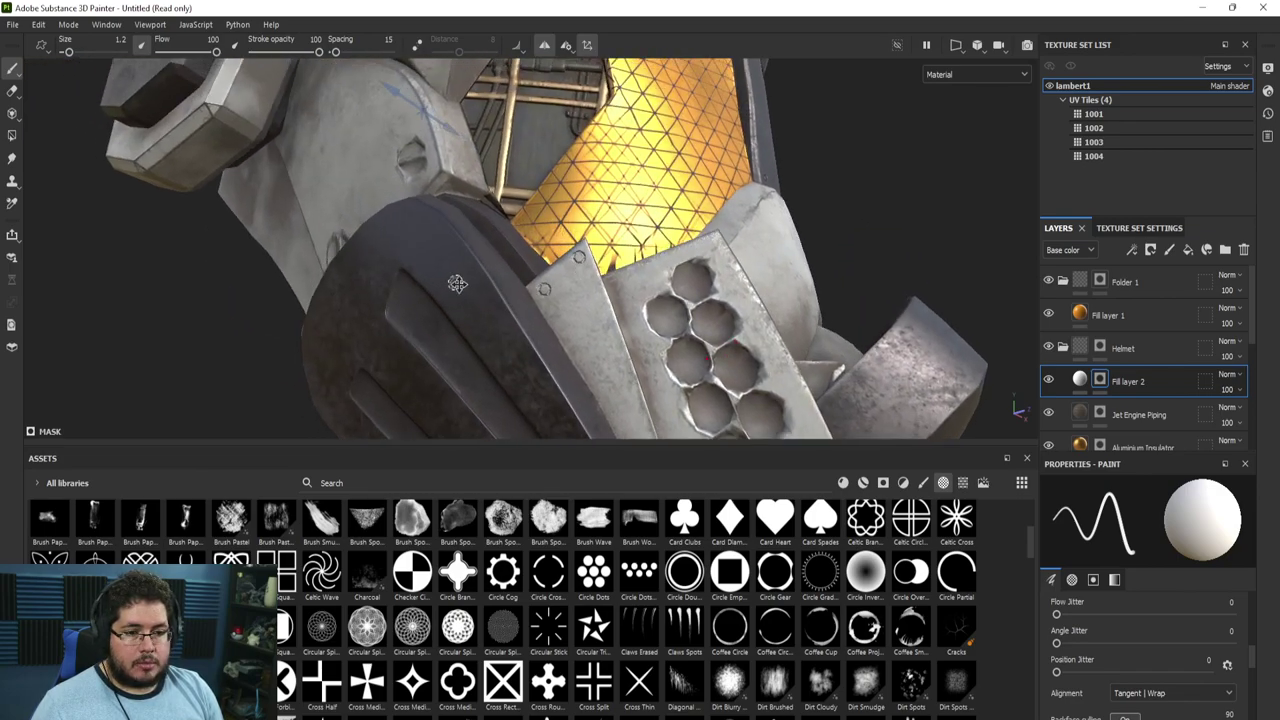
Stamp screw details at brush size 1.2 along the edges and corners of the dark plate on the ear fin
{"action": "left_click_drag", "start_coordinate": [457, 284], "coordinate": [472, 370], "text": "alt"}
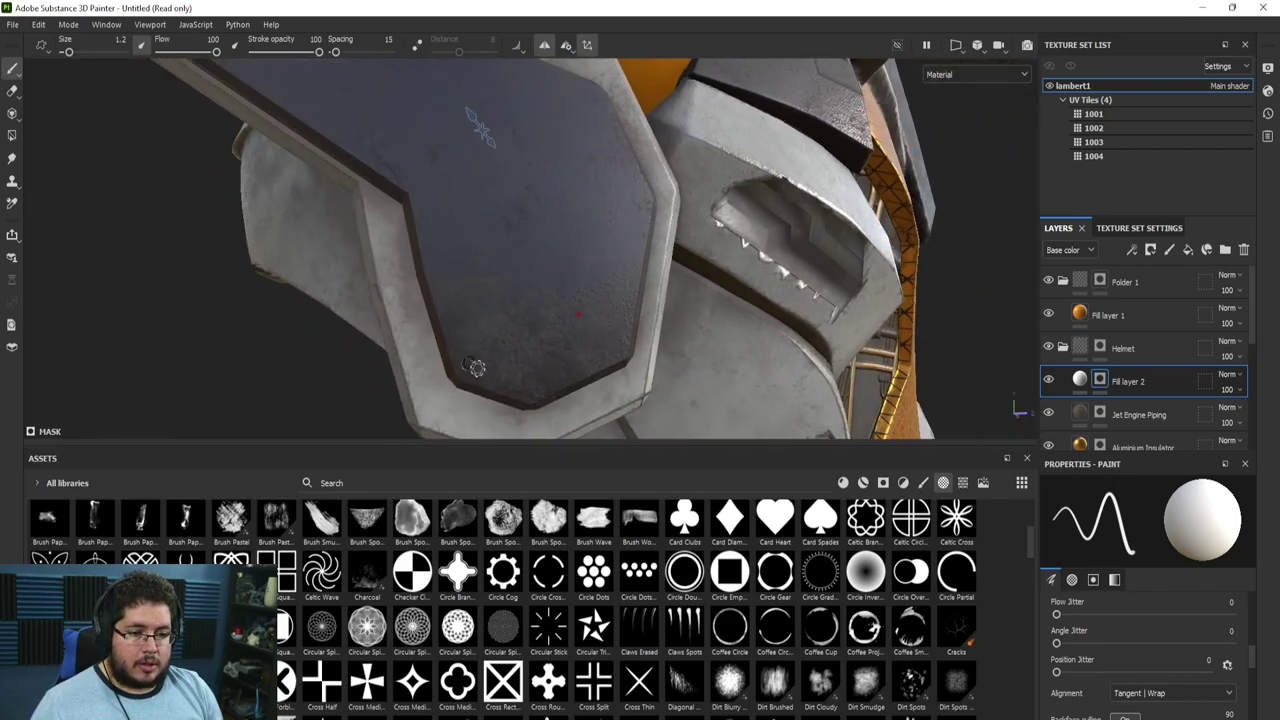
{"action": "left_click_drag", "start_coordinate": [616, 345], "coordinate": [554, 383], "text": "alt"}
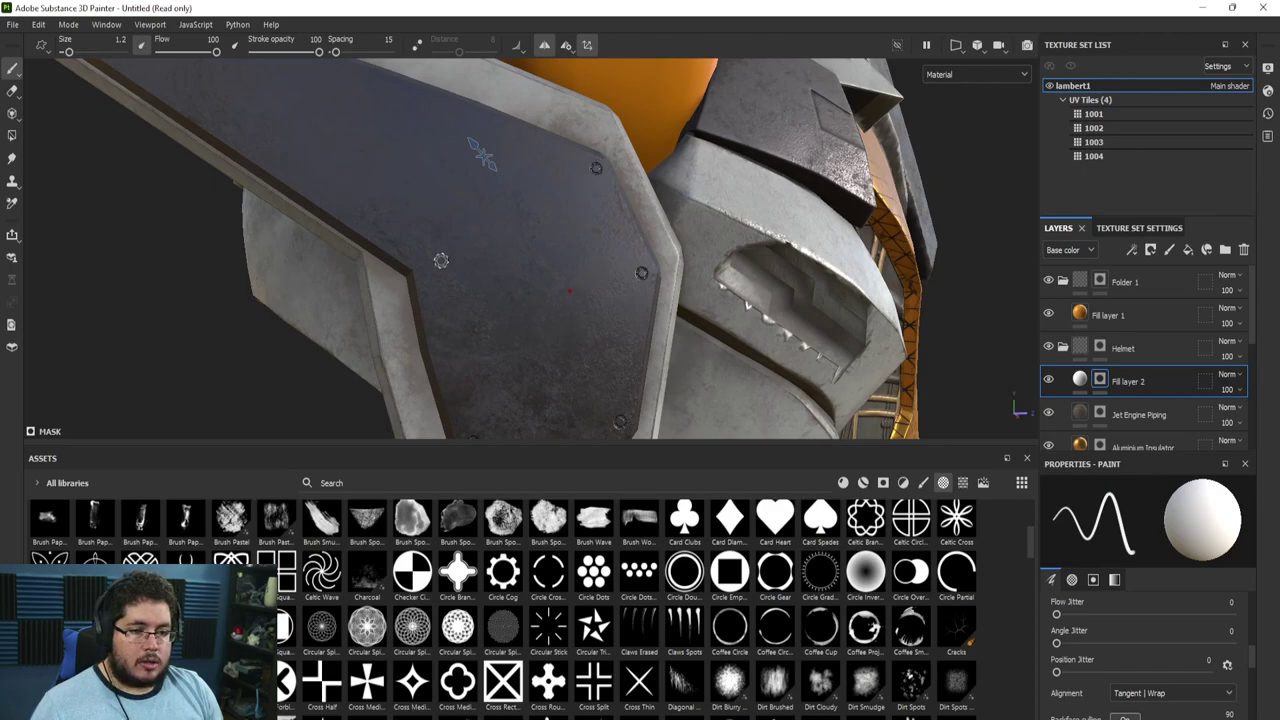
{"action": "left_click_drag", "start_coordinate": [427, 262], "coordinate": [336, 170], "text": "alt"}
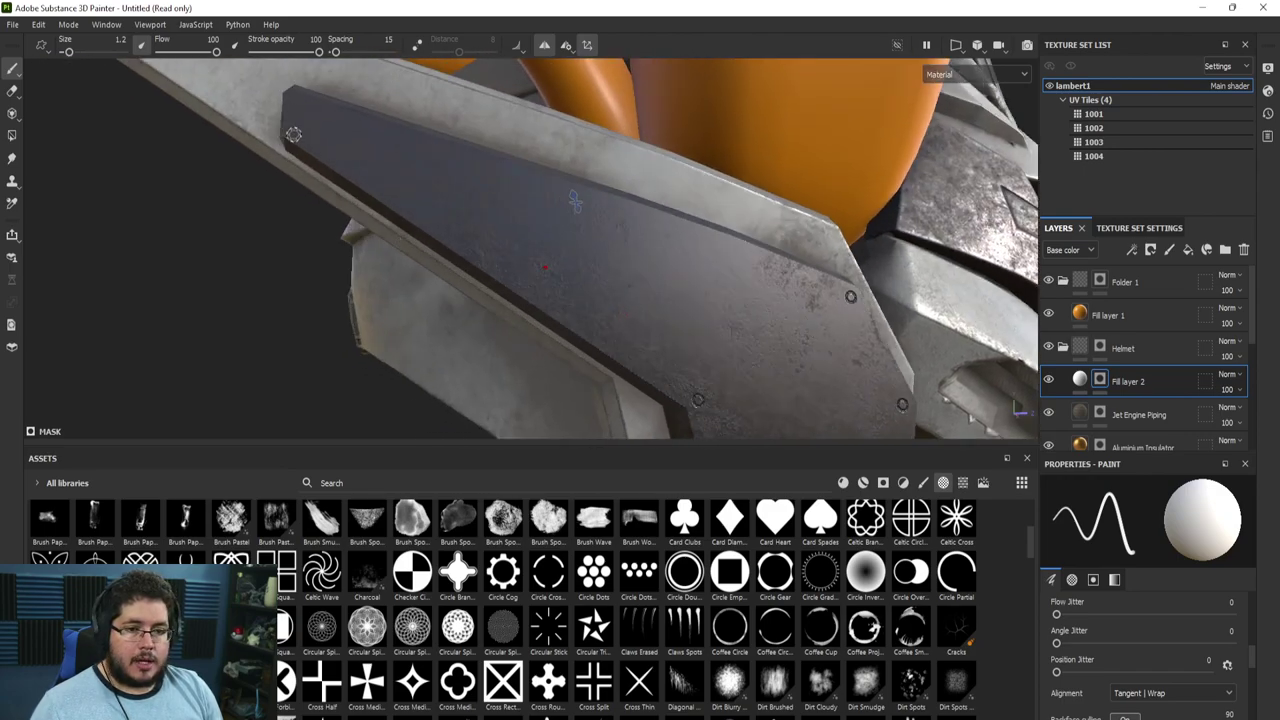
{"action": "mouse_move", "coordinate": [483, 220]}
{"action": "left_mouse_down", "text": "alt"}
{"action": "mouse_move", "coordinate": [450, 240]}
{"action": "mouse_move", "coordinate": [507, 224]}
{"action": "mouse_move", "coordinate": [520, 250]}
{"action": "left_mouse_up", "text": "alt"}
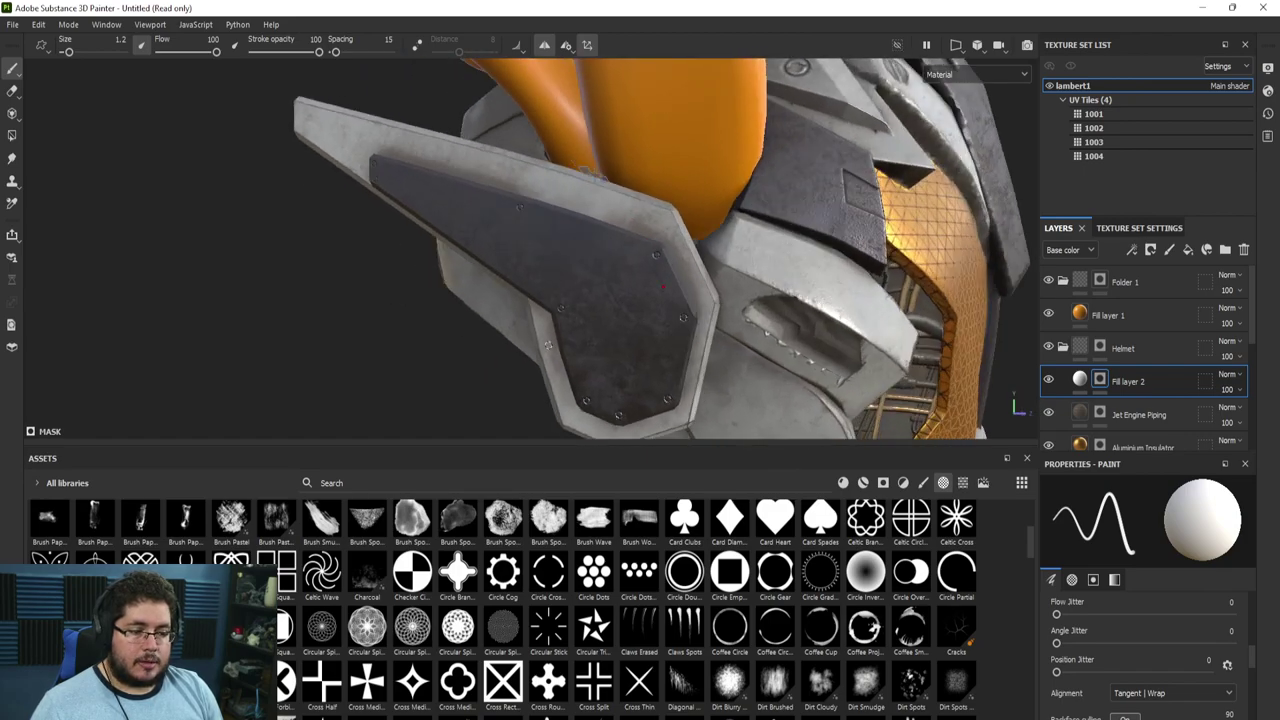
Load the Triangle Split alpha, turn off symmetry and stamp it at size 14.55 in the middle of the dark forehead plate
{"action": "scroll", "coordinate": [659, 643], "scroll_direction": "down", "scroll_amount": 10}
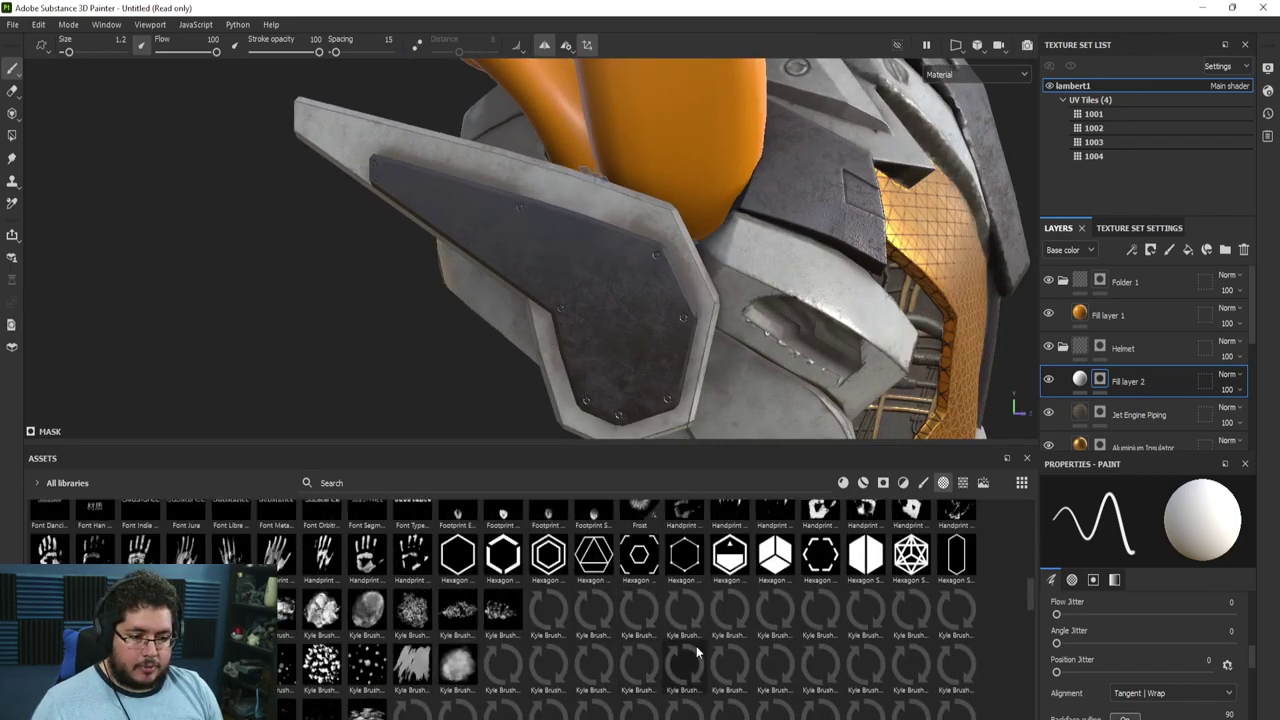
{"action": "scroll", "coordinate": [546, 633], "scroll_direction": "down", "scroll_amount": 5}
{"action": "scroll", "coordinate": [542, 631], "scroll_direction": "down", "scroll_amount": 3}
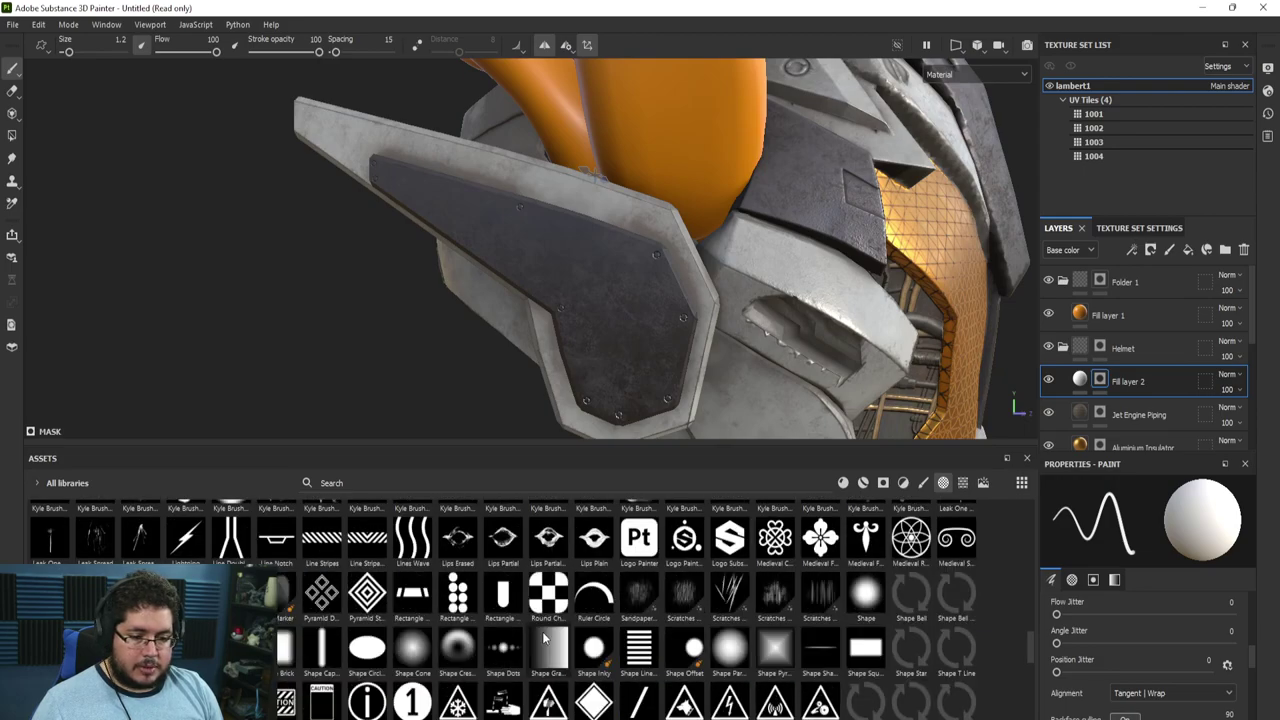
{"action": "scroll", "coordinate": [633, 657], "scroll_direction": "down", "scroll_amount": 3}
{"action": "scroll", "coordinate": [614, 646], "scroll_direction": "down", "scroll_amount": 3}
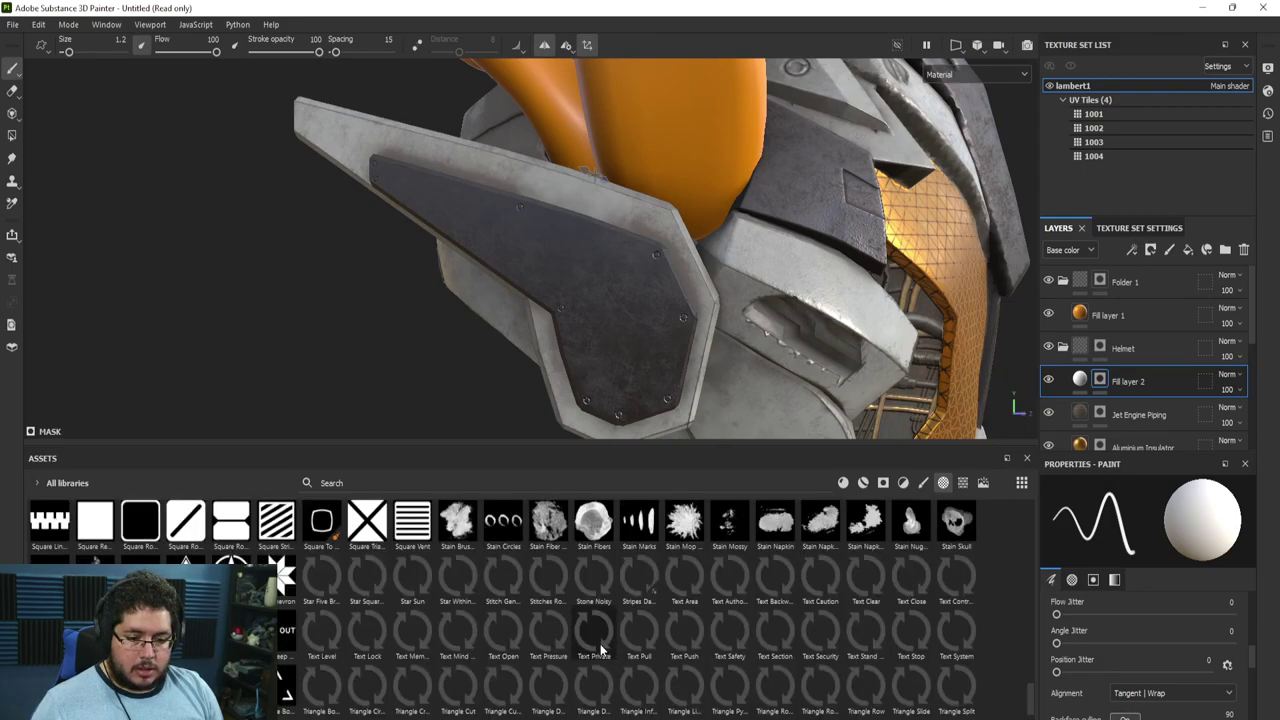
{"action": "scroll", "coordinate": [521, 622], "scroll_direction": "down", "scroll_amount": 1}
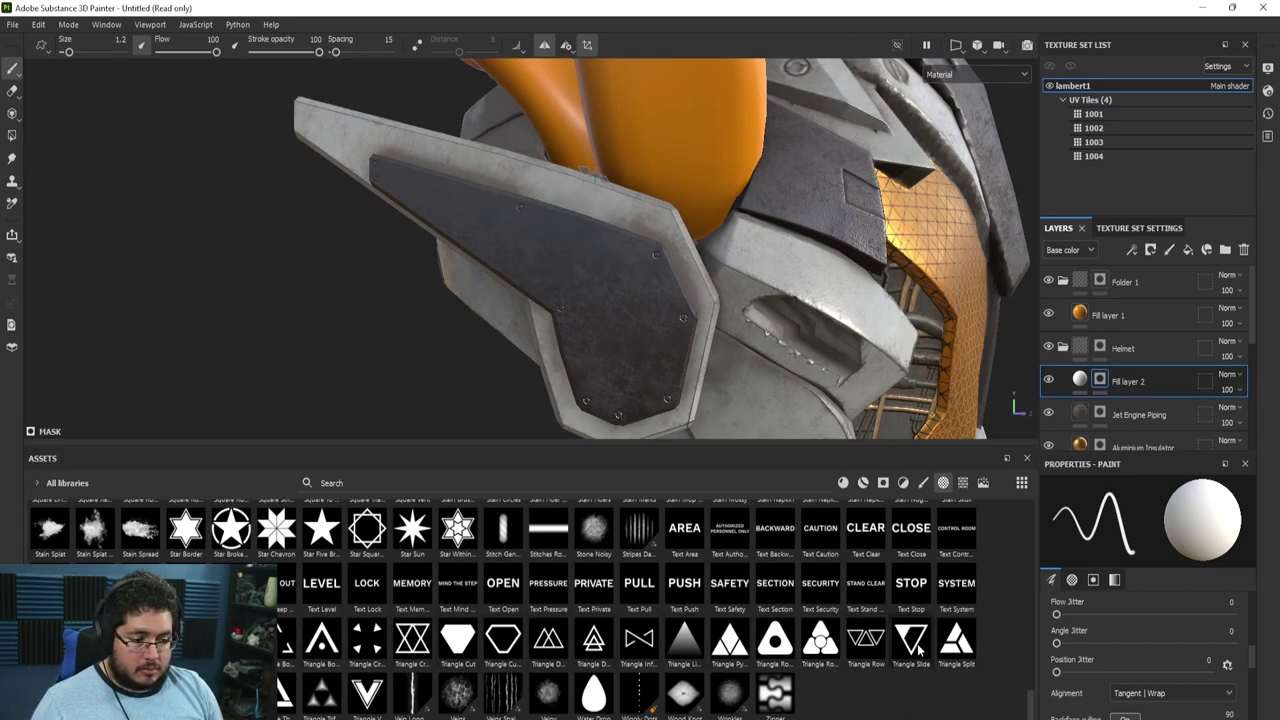
{"action": "left_click_drag", "start_coordinate": [809, 375], "coordinate": [430, 335], "text": "alt"}
{"action": "left_click", "coordinate": [546, 48]}
{"action": "mouse_move", "coordinate": [537, 100]}
{"action": "left_mouse_down", "text": "alt"}
{"action": "mouse_move", "coordinate": [470, 150]}
{"action": "mouse_move", "coordinate": [434, 129]}
{"action": "mouse_move", "coordinate": [569, 167]}
{"action": "mouse_move", "coordinate": [588, 232]}
{"action": "left_mouse_up", "text": "alt"}
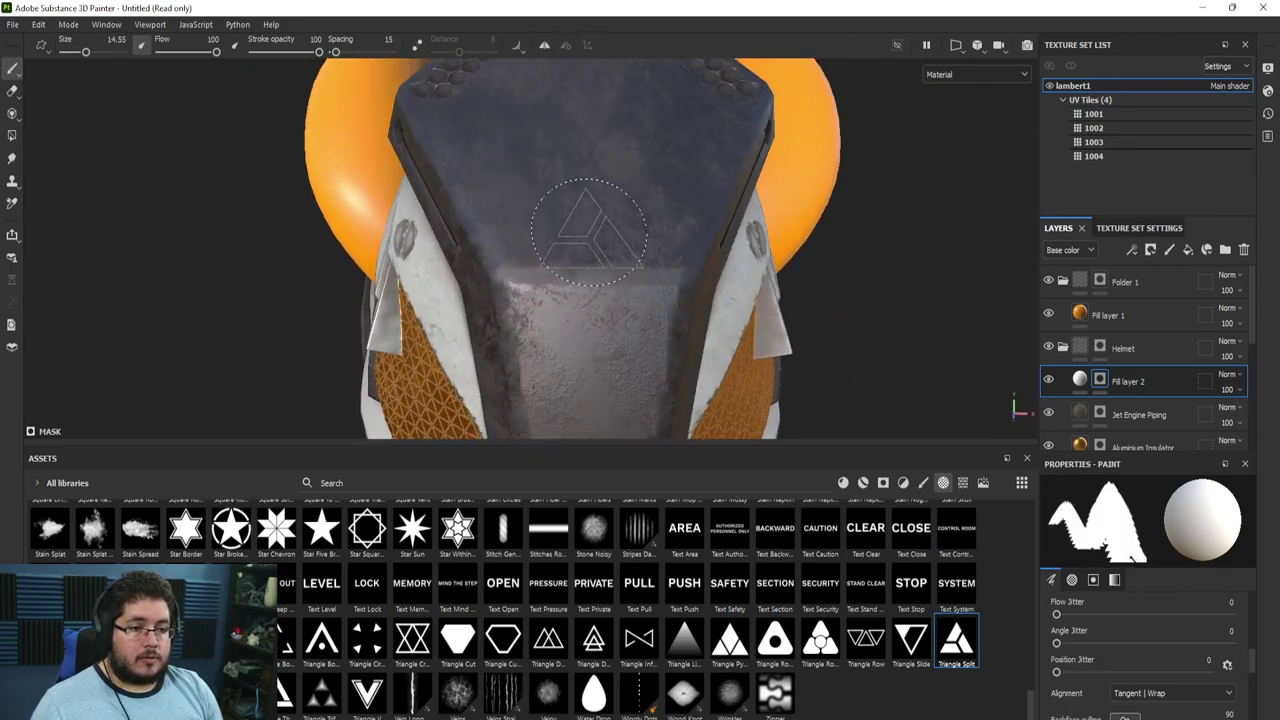
{"action": "right_click_drag", "start_coordinate": [604, 259], "coordinate": [166, 126], "text": "alt"}
{"action": "left_click_drag", "start_coordinate": [545, 262], "coordinate": [554, 348], "text": "alt"}
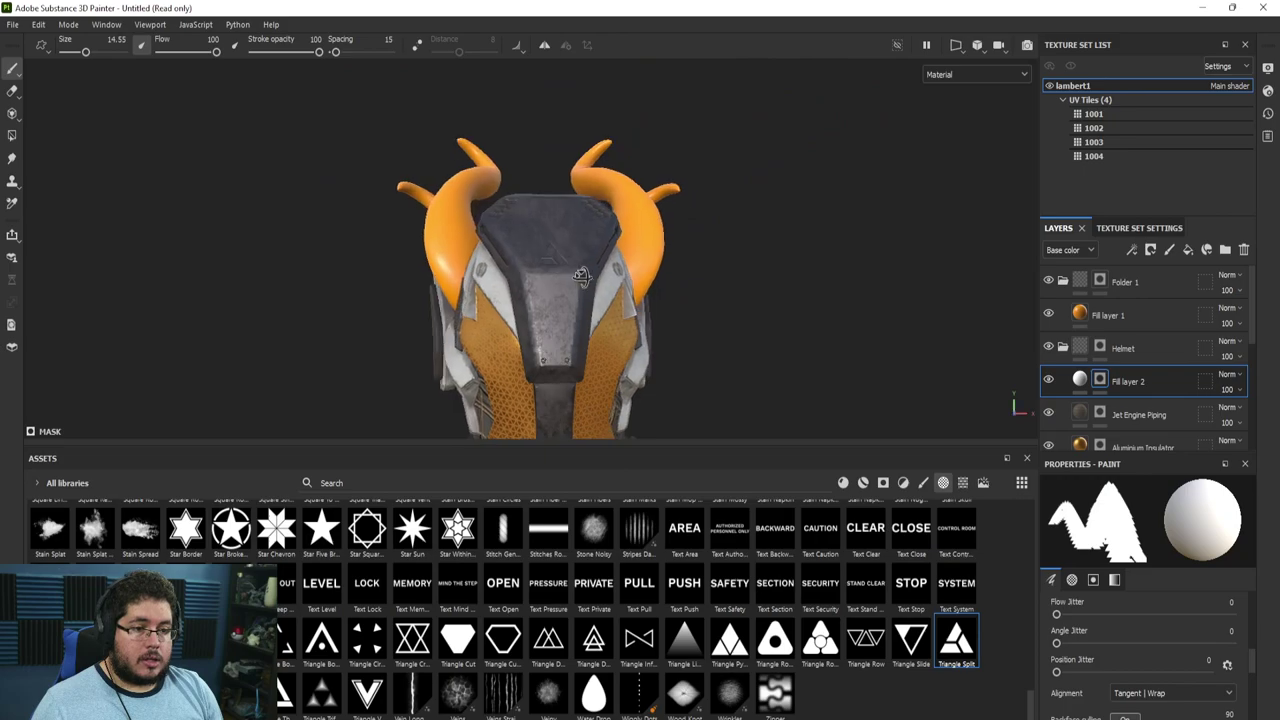
Load the hollow cut-triangle alpha, set the brush size to 5.76 and try stamping it between the screws on the chin plate
{"action": "left_click_drag", "start_coordinate": [583, 277], "coordinate": [687, 308], "text": "alt"}
{"action": "middle_click_drag", "start_coordinate": [614, 329], "coordinate": [620, 235], "text": "alt"}
{"action": "right_click_drag", "start_coordinate": [620, 235], "coordinate": [602, 321], "text": "alt"}
{"action": "right_click_drag", "start_coordinate": [458, 95], "coordinate": [385, 270], "text": "alt"}
{"action": "left_click_drag", "start_coordinate": [385, 270], "coordinate": [460, 266], "text": "alt"}
{"action": "right_click_drag", "start_coordinate": [460, 266], "coordinate": [490, 330], "text": "alt"}
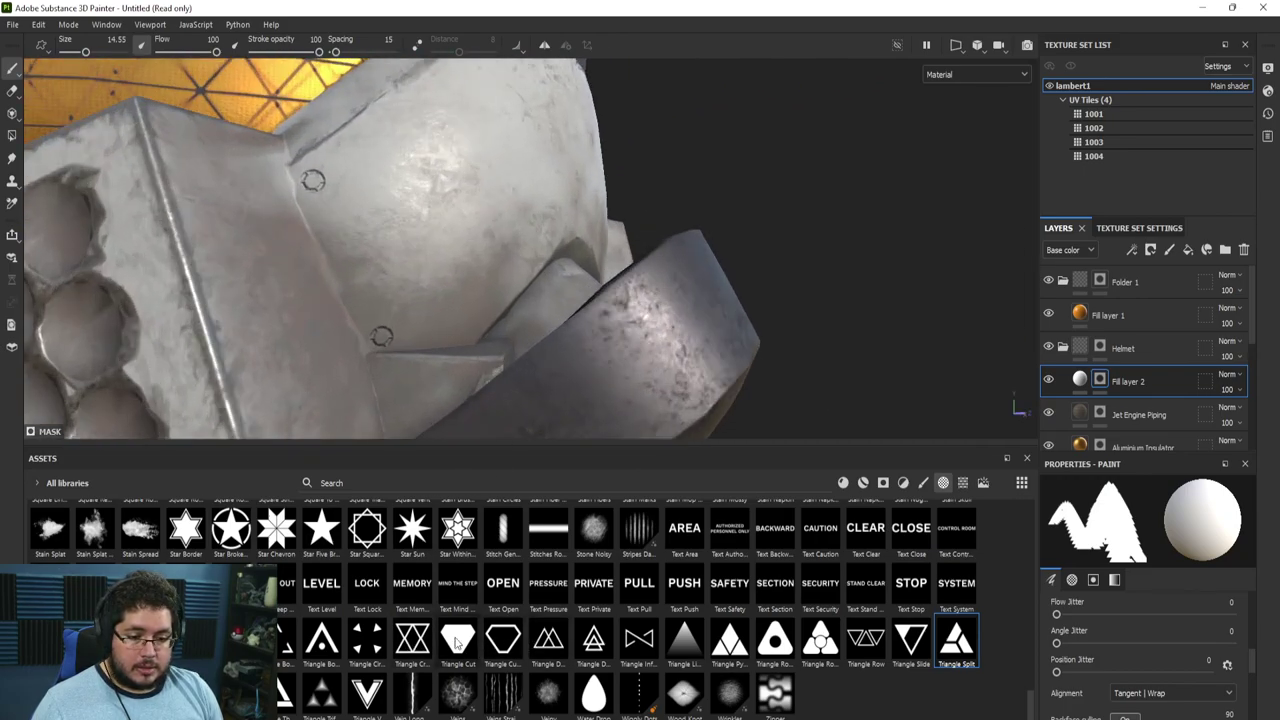
{"action": "left_click", "coordinate": [504, 639]}
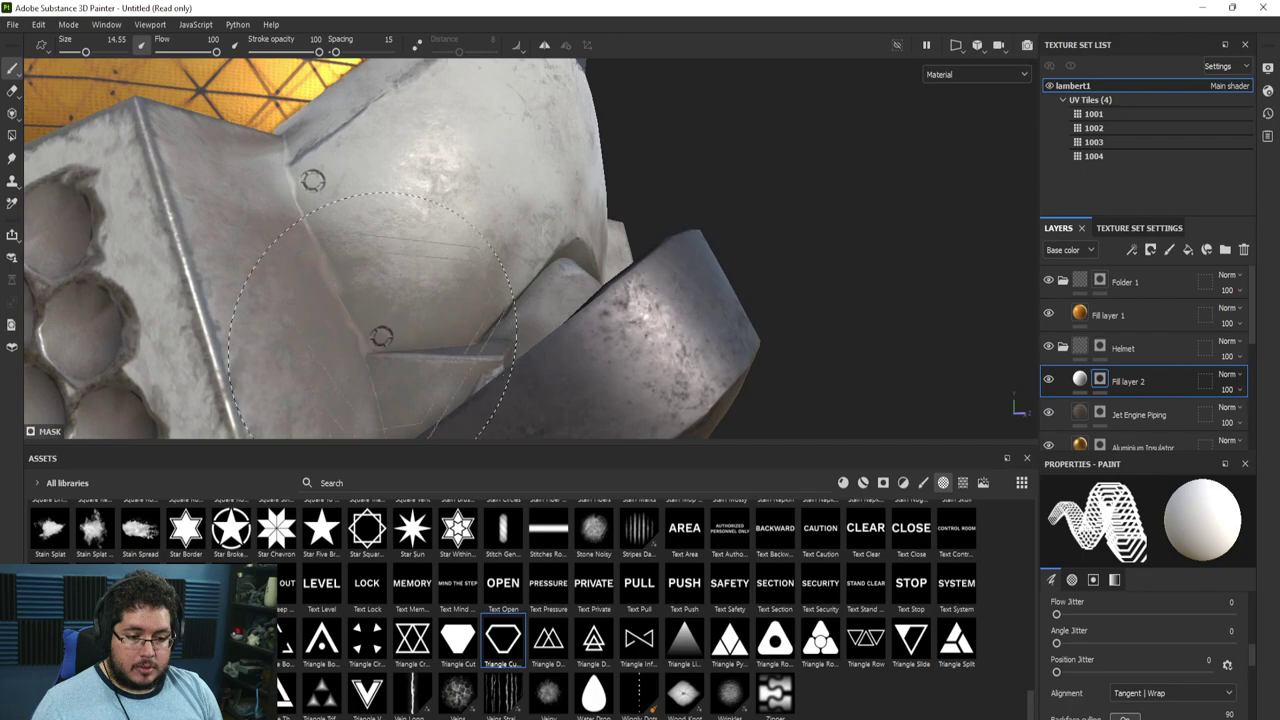
{"action": "right_click_drag", "start_coordinate": [379, 247], "coordinate": [392, 247], "text": "ctrl"}
{"action": "left_click", "coordinate": [379, 244]}
{"action": "mouse_move", "coordinate": [382, 246]}
{"action": "left_mouse_down", "text": "alt"}
{"action": "mouse_move", "coordinate": [524, 277]}
{"action": "mouse_move", "coordinate": [448, 268]}
{"action": "mouse_move", "coordinate": [495, 280]}
{"action": "left_mouse_up", "text": "alt"}
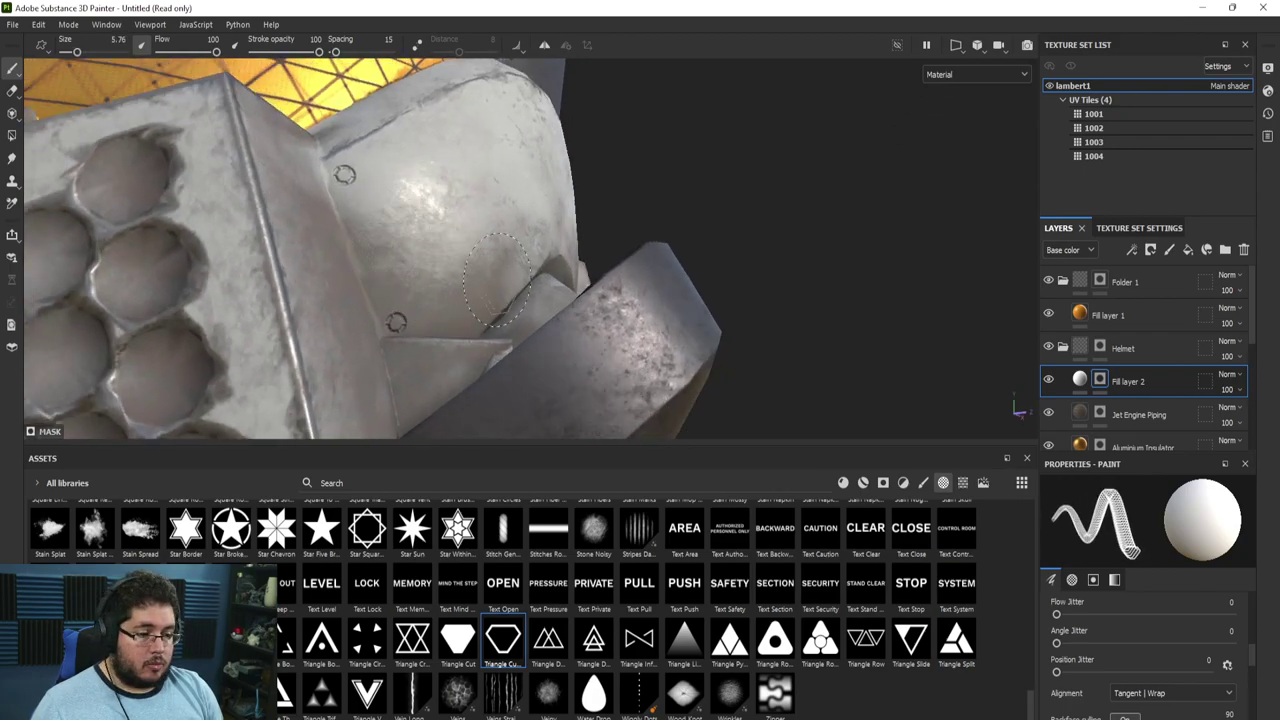
Set the brush angle to 2, turn symmetry back on and stamp the hollow cut triangle between the screws on the chin plate
{"action": "scroll", "coordinate": [1134, 663], "scroll_direction": "down", "scroll_amount": 15}
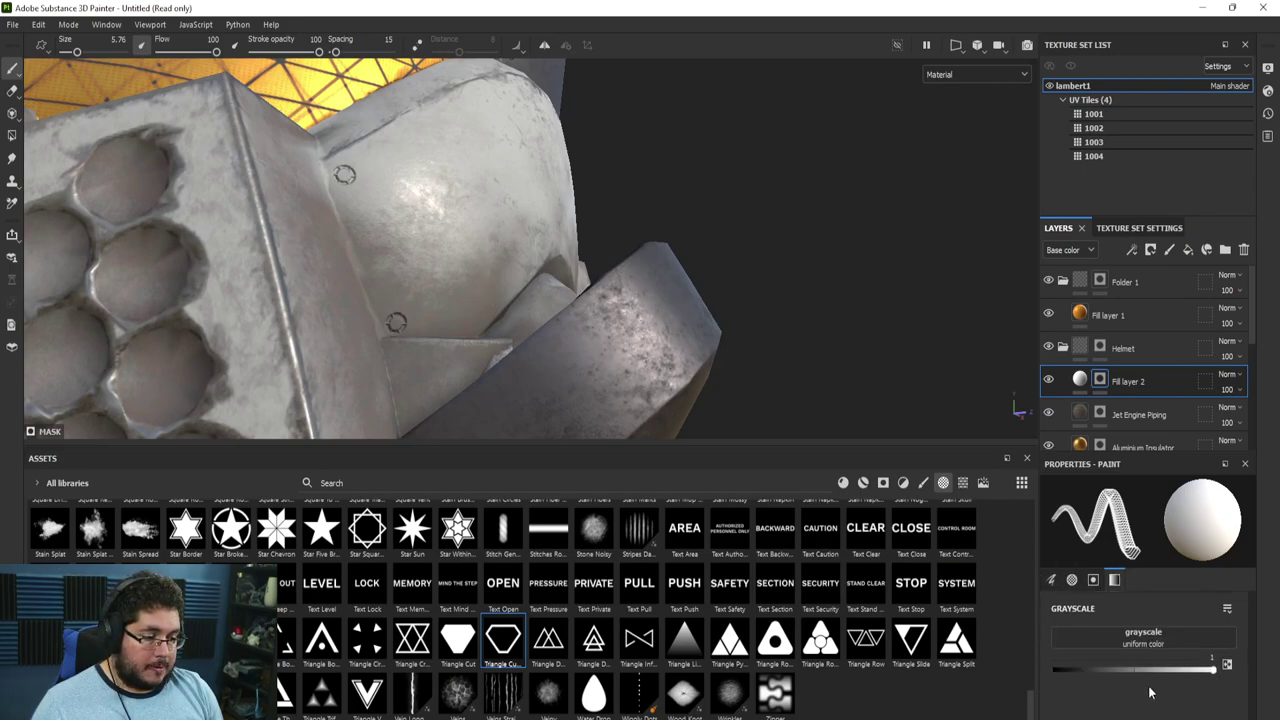
{"action": "scroll", "coordinate": [1150, 688], "scroll_direction": "up", "scroll_amount": 15}
{"action": "scroll", "coordinate": [1148, 671], "scroll_direction": "up", "scroll_amount": 5}
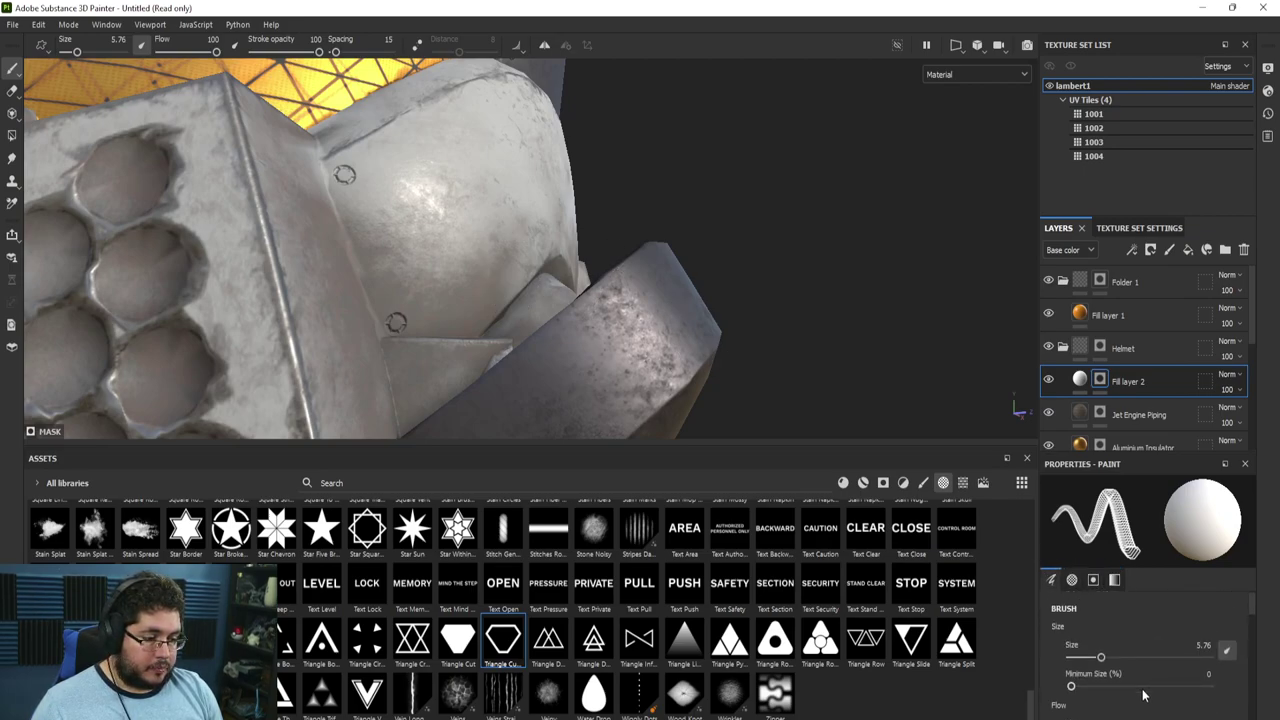
{"action": "scroll", "coordinate": [1140, 690], "scroll_direction": "down", "scroll_amount": 2}
{"action": "left_click_drag", "start_coordinate": [1127, 648], "coordinate": [1123, 647]}
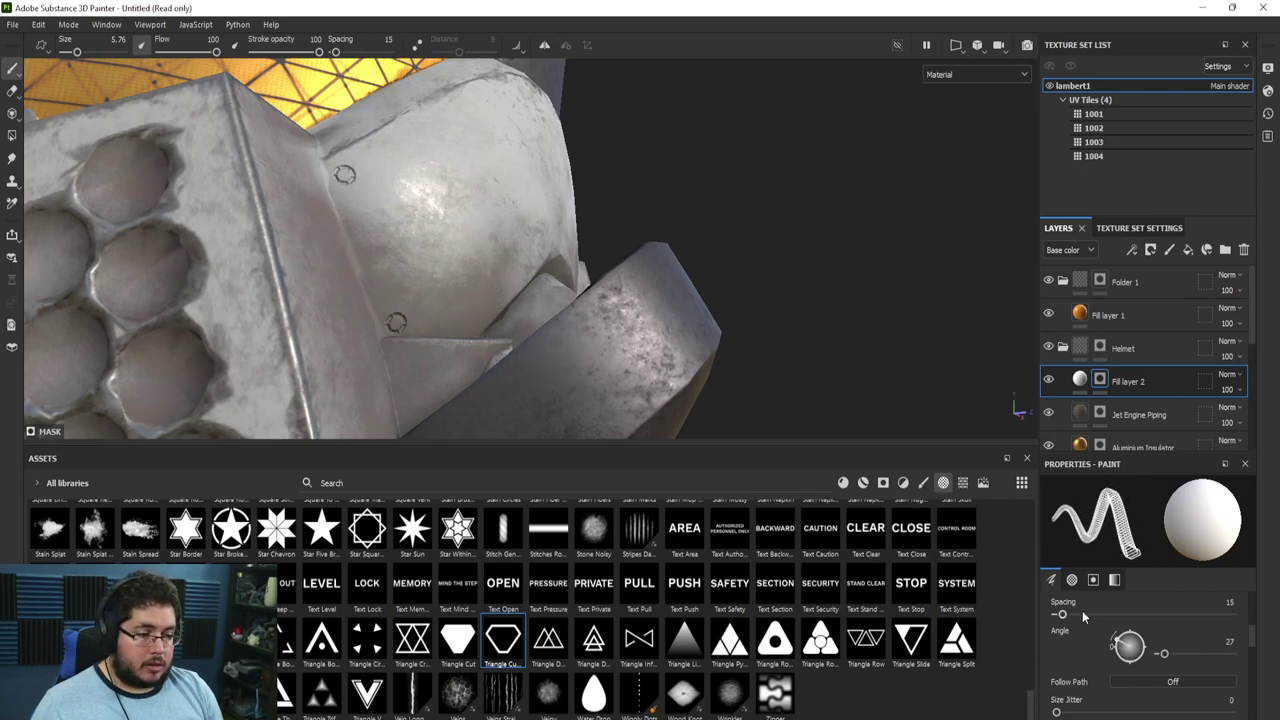
{"action": "left_click_drag", "start_coordinate": [1113, 645], "coordinate": [1115, 648]}
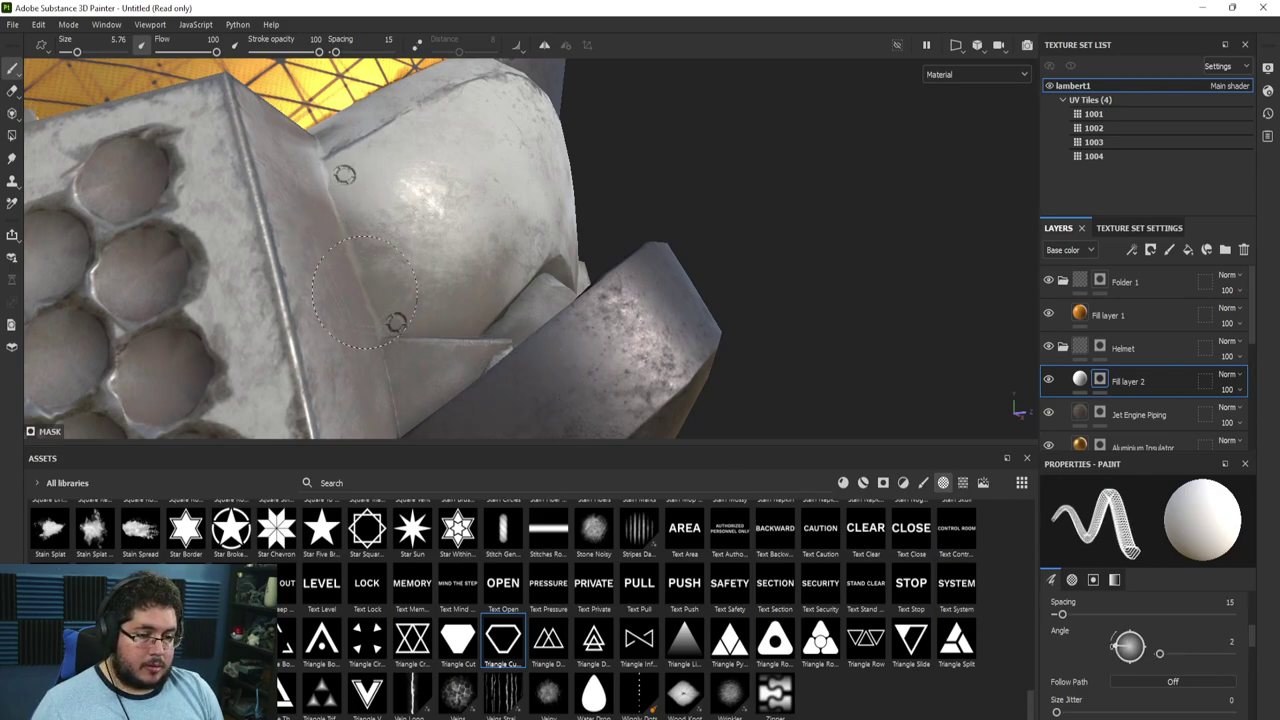
{"action": "mouse_move", "coordinate": [394, 245]}
{"action": "left_mouse_down", "text": "alt"}
{"action": "mouse_move", "coordinate": [408, 270]}
{"action": "mouse_move", "coordinate": [763, 377]}
{"action": "mouse_move", "coordinate": [345, 224]}
{"action": "left_mouse_up", "text": "alt"}
{"action": "left_click_drag", "start_coordinate": [341, 272], "coordinate": [563, 227], "text": "alt"}
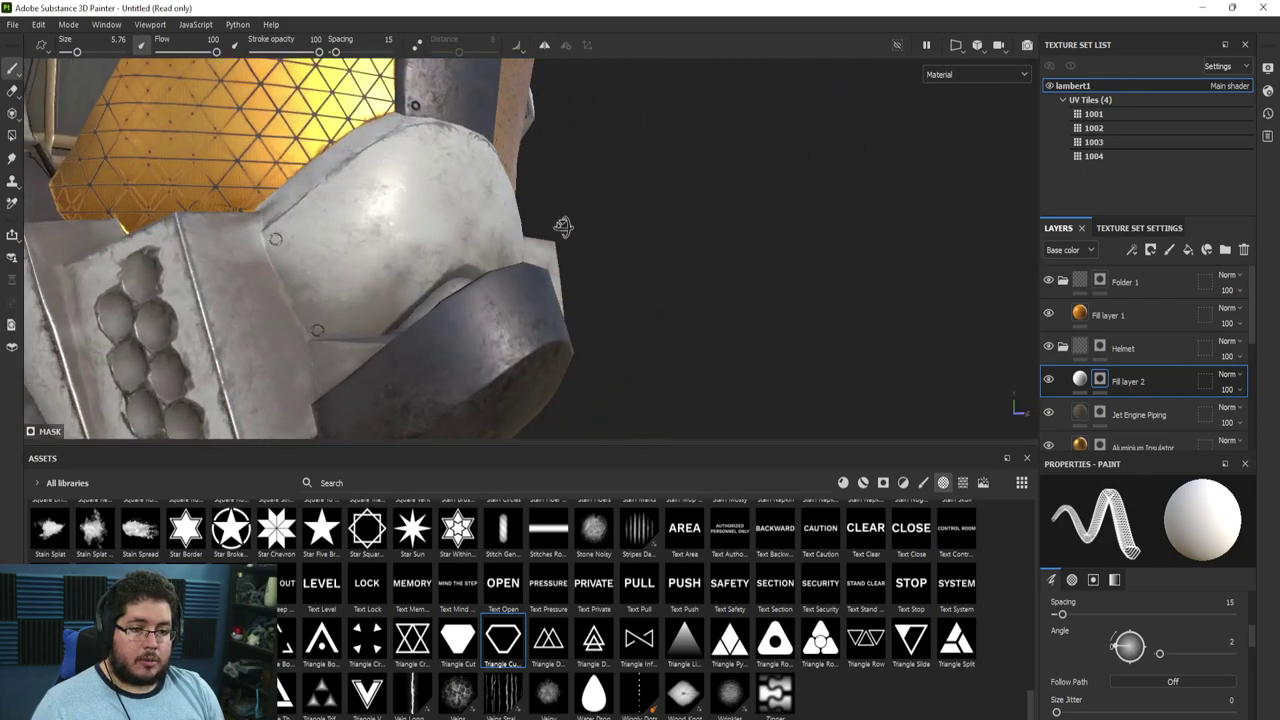
{"action": "left_click", "coordinate": [548, 47]}
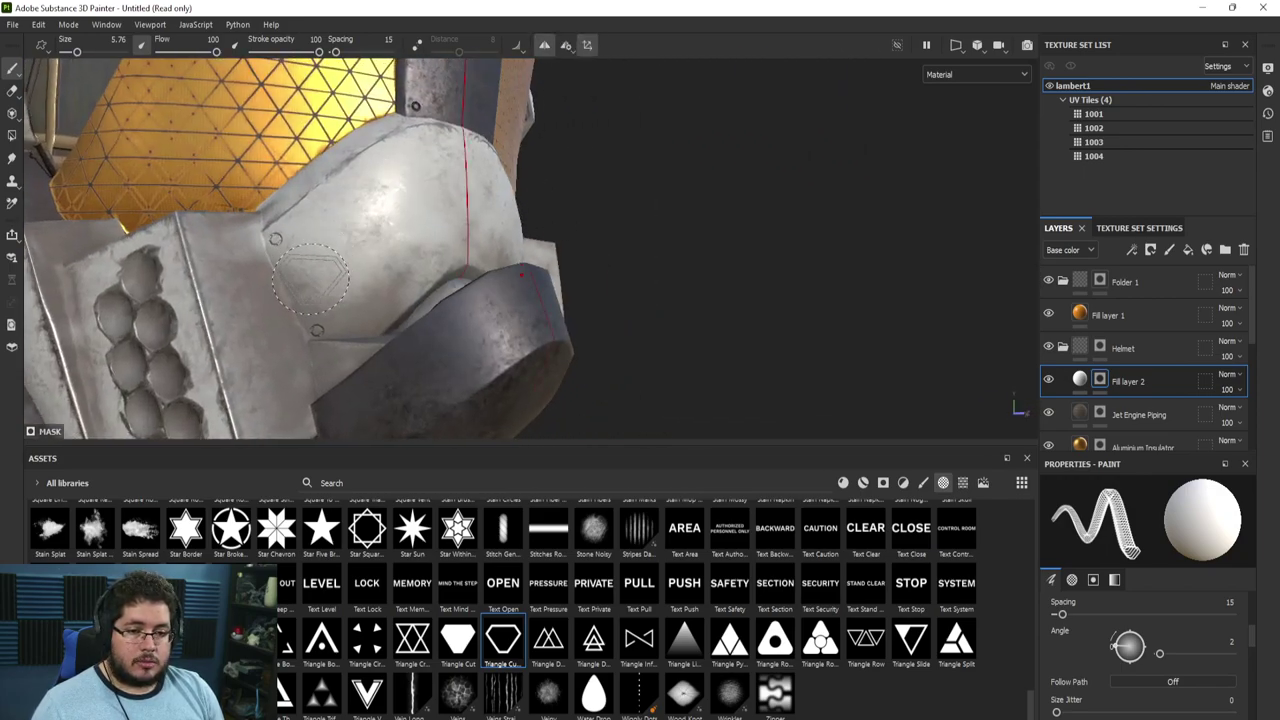
{"action": "right_click_drag", "start_coordinate": [295, 234], "coordinate": [290, 290], "text": "alt"}
{"action": "left_click_drag", "start_coordinate": [560, 330], "coordinate": [580, 390], "text": "alt"}
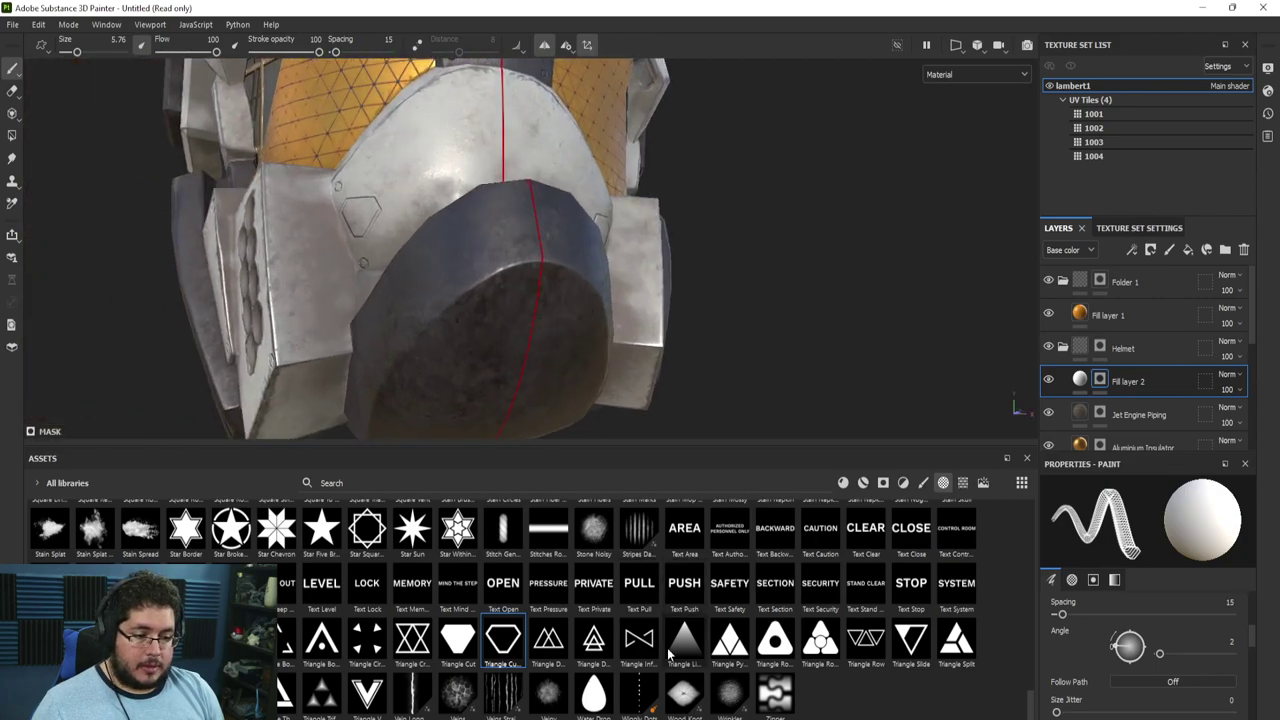
Load the notched rectangle alpha, set the brush angle to 308 and stamp a row of four along the dark rim below the chin plate
{"action": "scroll", "coordinate": [524, 607], "scroll_direction": "up", "scroll_amount": 5}
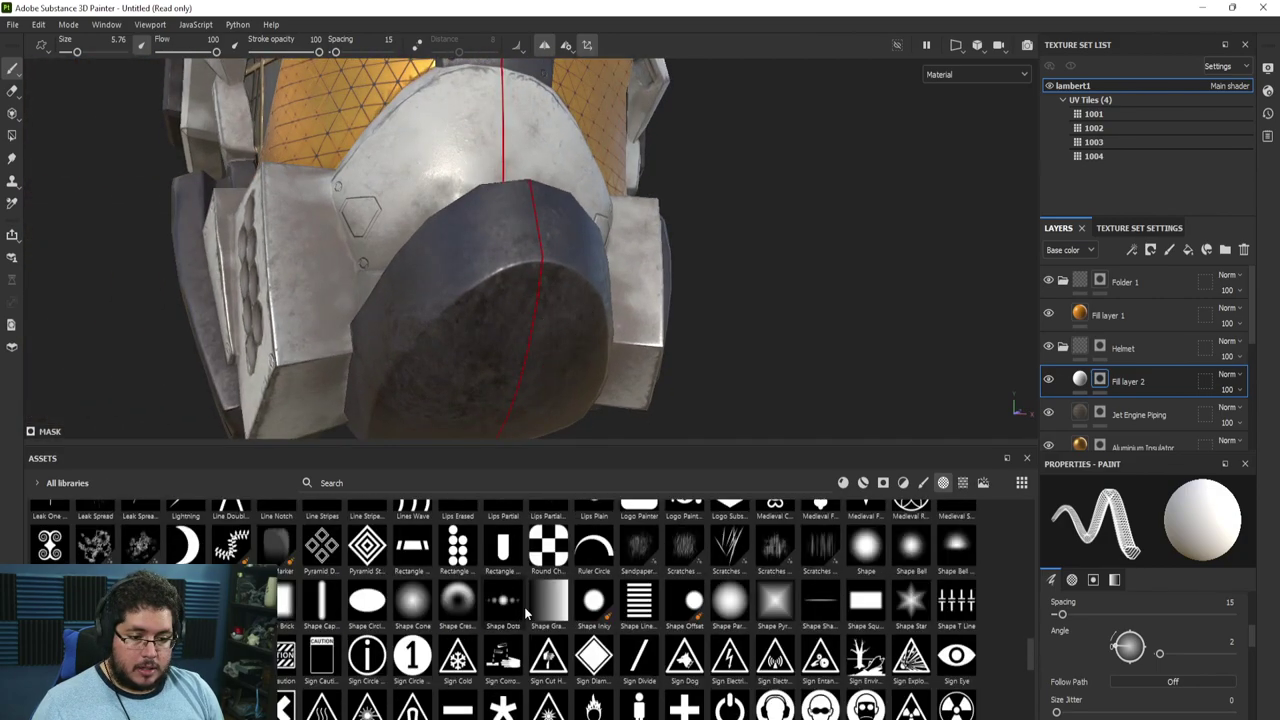
{"action": "left_click", "coordinate": [515, 545]}
{"action": "left_click_drag", "start_coordinate": [515, 315], "coordinate": [540, 340], "text": "alt"}
{"action": "right_click_drag", "start_coordinate": [540, 340], "coordinate": [420, 300], "text": "alt"}
{"action": "left_click_drag", "start_coordinate": [420, 300], "coordinate": [469, 321], "text": "alt"}
{"action": "left_click_drag", "start_coordinate": [1127, 643], "coordinate": [1115, 674]}
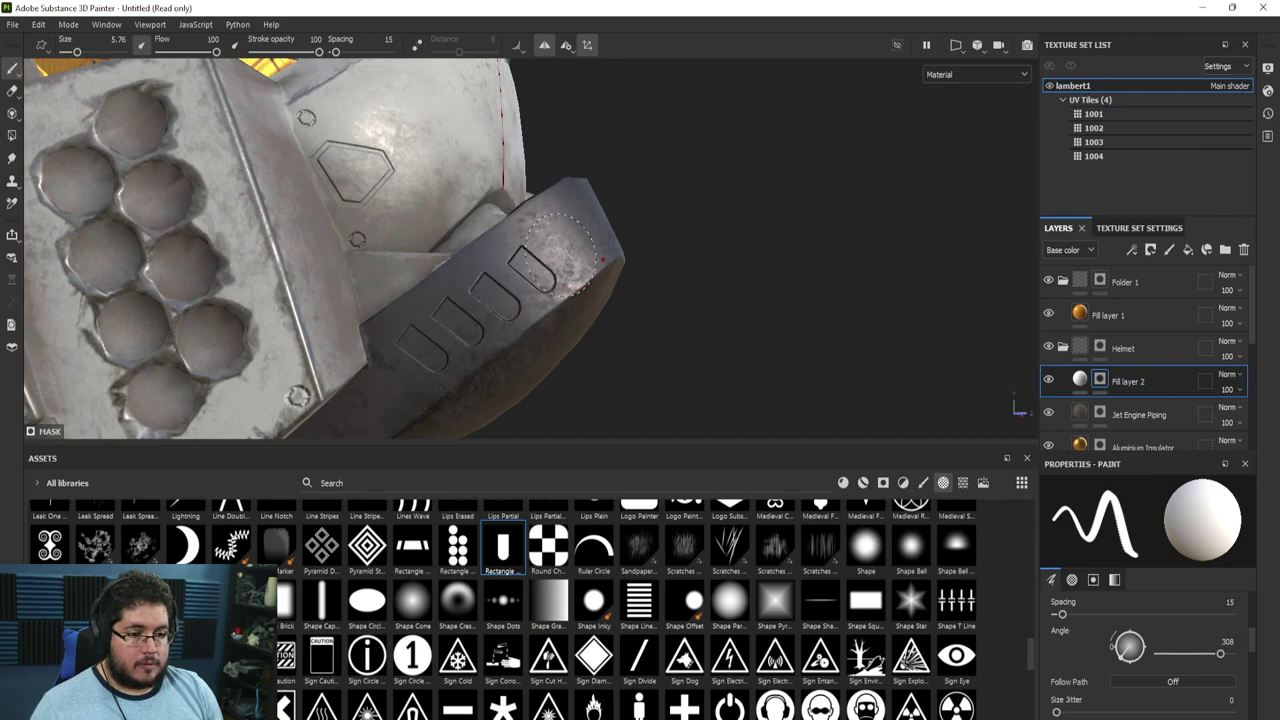
Load a concentric-circle alpha and stamp the first mirrored rings on the dark chin underside, undoing the last stamp
{"action": "mouse_move", "coordinate": [565, 237]}
{"action": "left_mouse_down", "text": "alt"}
{"action": "mouse_move", "coordinate": [566, 286]}
{"action": "mouse_move", "coordinate": [463, 217]}
{"action": "mouse_move", "coordinate": [255, 240]}
{"action": "mouse_move", "coordinate": [287, 277]}
{"action": "mouse_move", "coordinate": [494, 289]}
{"action": "mouse_move", "coordinate": [520, 268]}
{"action": "left_mouse_up", "text": "alt"}
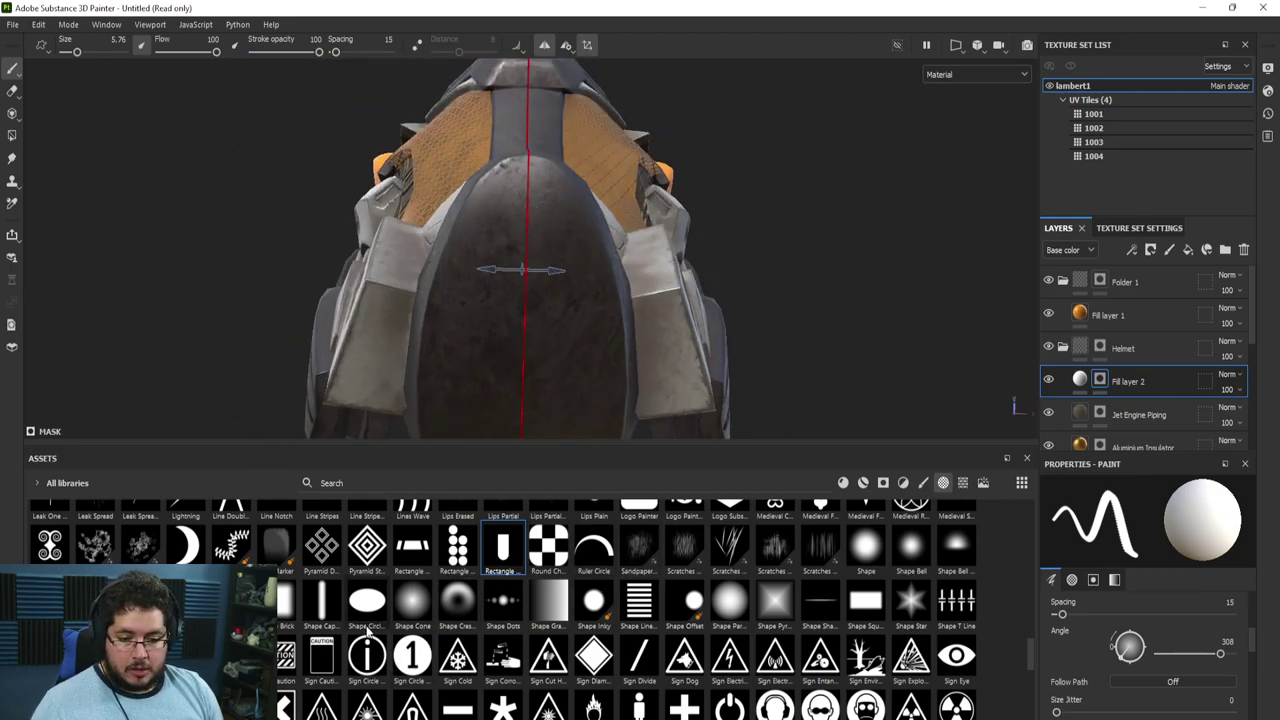
{"action": "left_click", "coordinate": [503, 547]}
{"action": "left_click_drag", "start_coordinate": [440, 388], "coordinate": [498, 406], "text": "alt"}
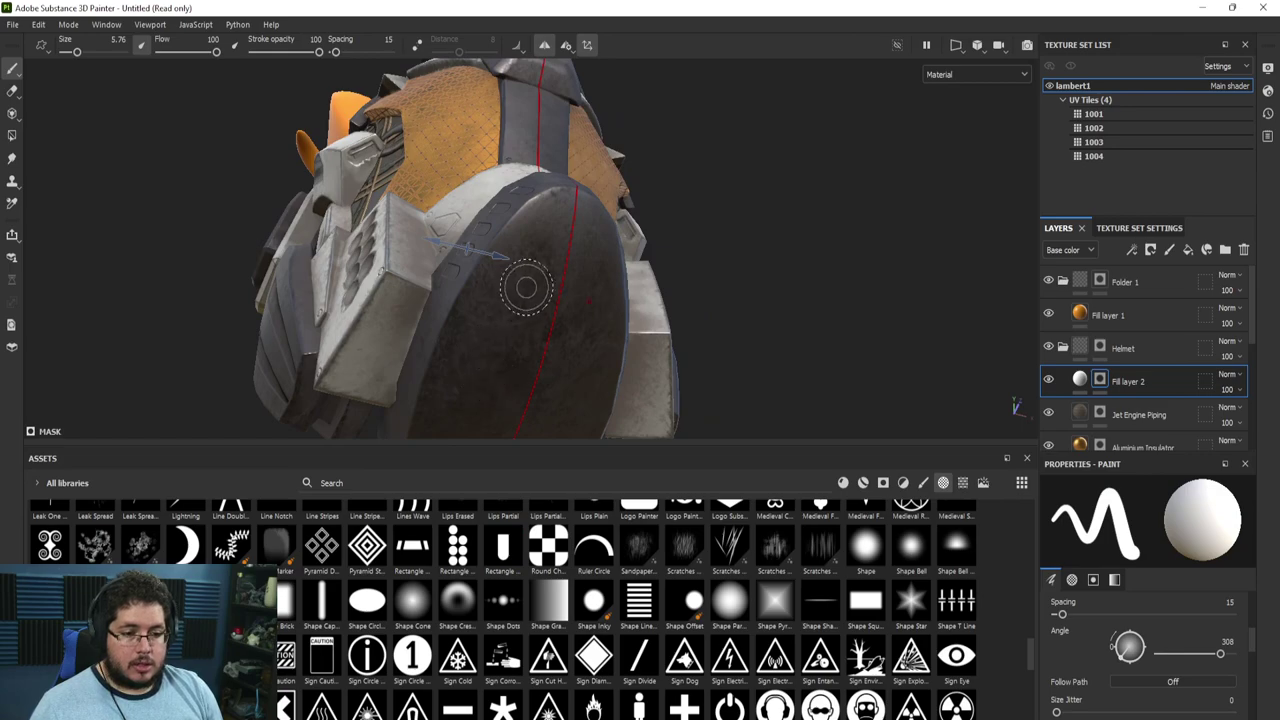
{"action": "left_click", "coordinate": [539, 253]}
{"action": "left_click", "coordinate": [481, 308]}
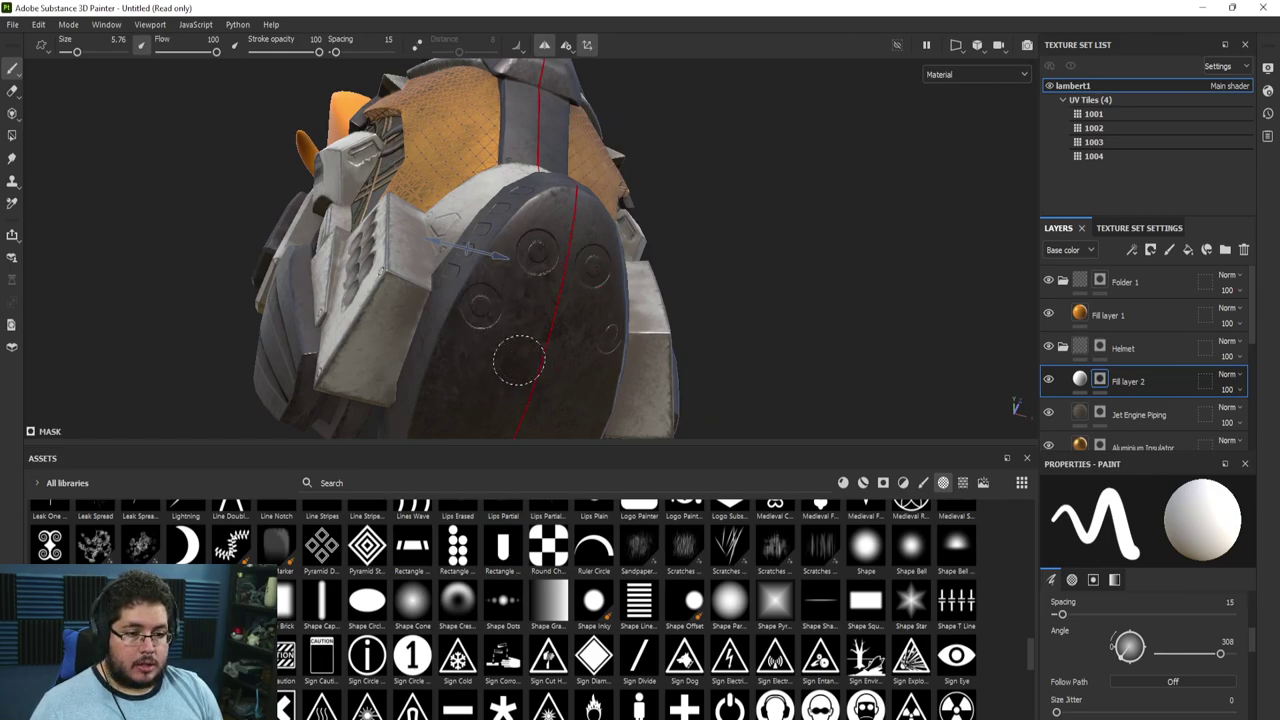
{"action": "left_click", "coordinate": [508, 384]}
{"action": "left_click_drag", "start_coordinate": [508, 384], "coordinate": [536, 269], "text": "alt"}
{"action": "key", "text": "ctrl+z"}
Continue the staggered pattern of mirrored concentric rings down the rest of the dark chin underside
{"action": "left_click", "coordinate": [545, 235]}
{"action": "left_click", "coordinate": [482, 279]}
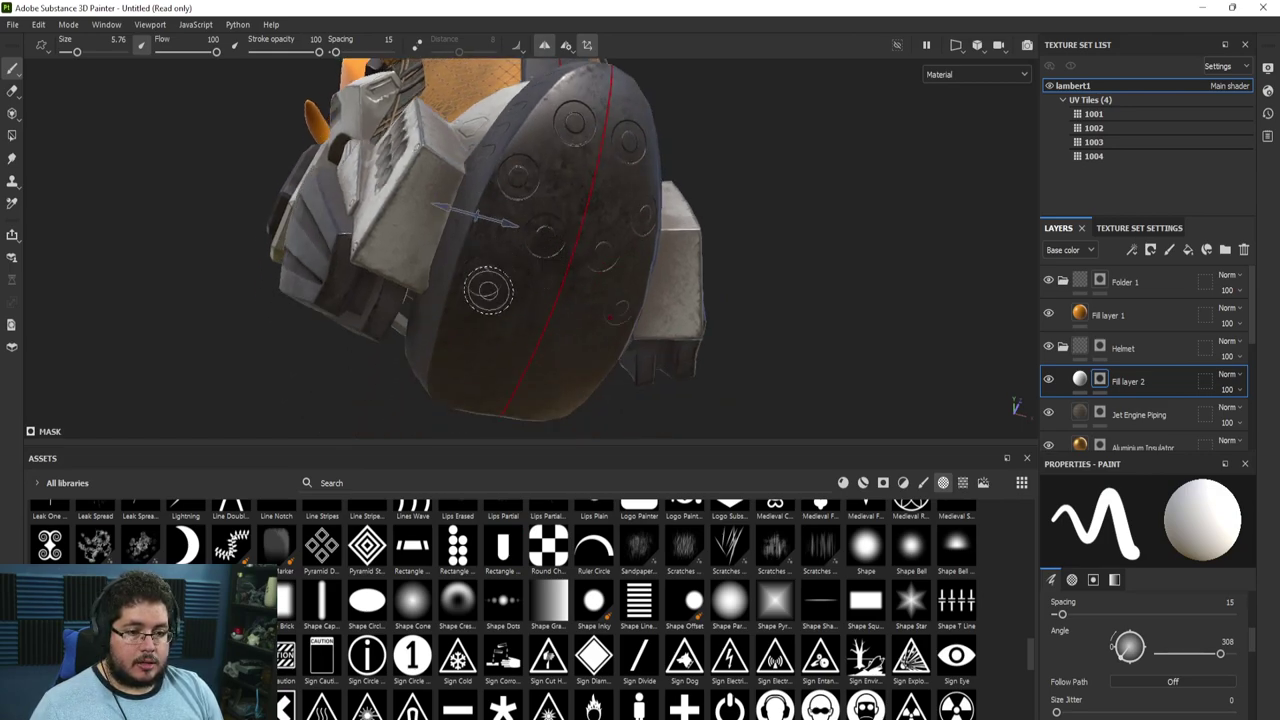
{"action": "left_click", "coordinate": [518, 316]}
{"action": "left_click_drag", "start_coordinate": [518, 318], "coordinate": [508, 245], "text": "alt"}
{"action": "left_click", "coordinate": [466, 336]}
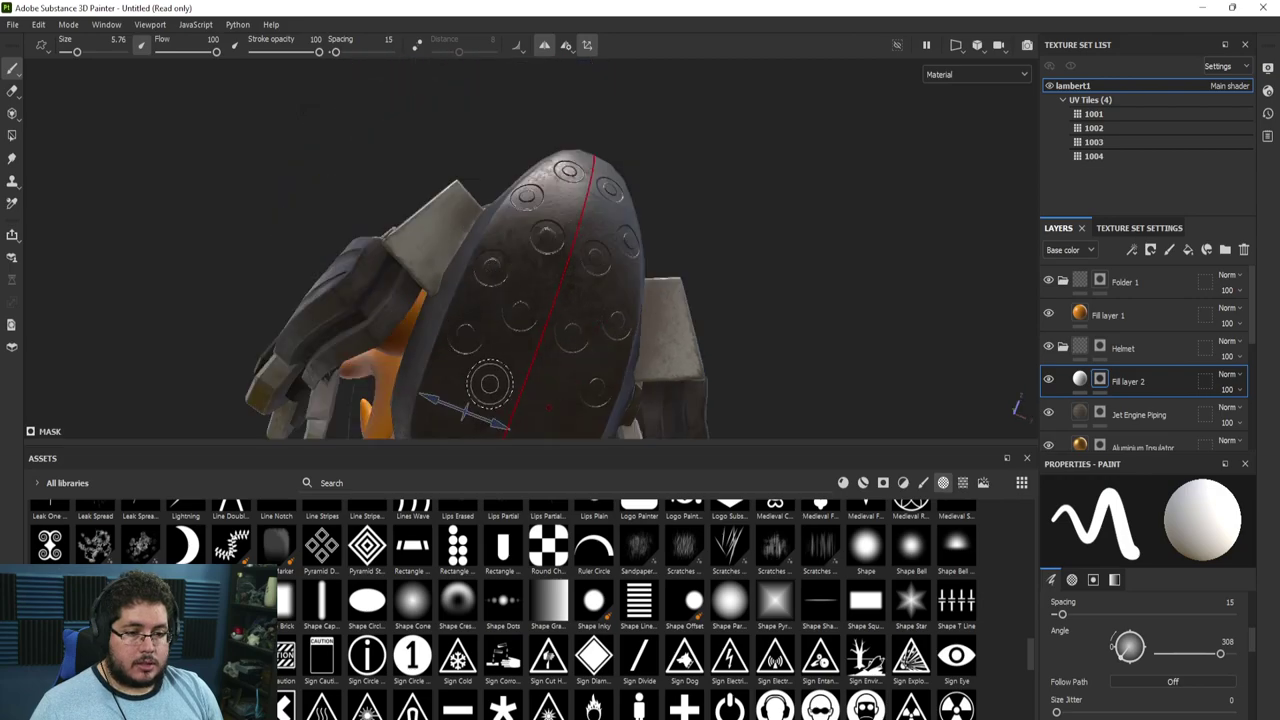
{"action": "left_click", "coordinate": [490, 385]}
{"action": "right_click_drag", "start_coordinate": [560, 346], "coordinate": [559, 353], "text": "alt"}
{"action": "left_click_drag", "start_coordinate": [558, 352], "coordinate": [510, 345], "text": "alt"}
Save the untitled project to the Desktop under the file name Addax
{"action": "key", "text": "ctrl+s"}
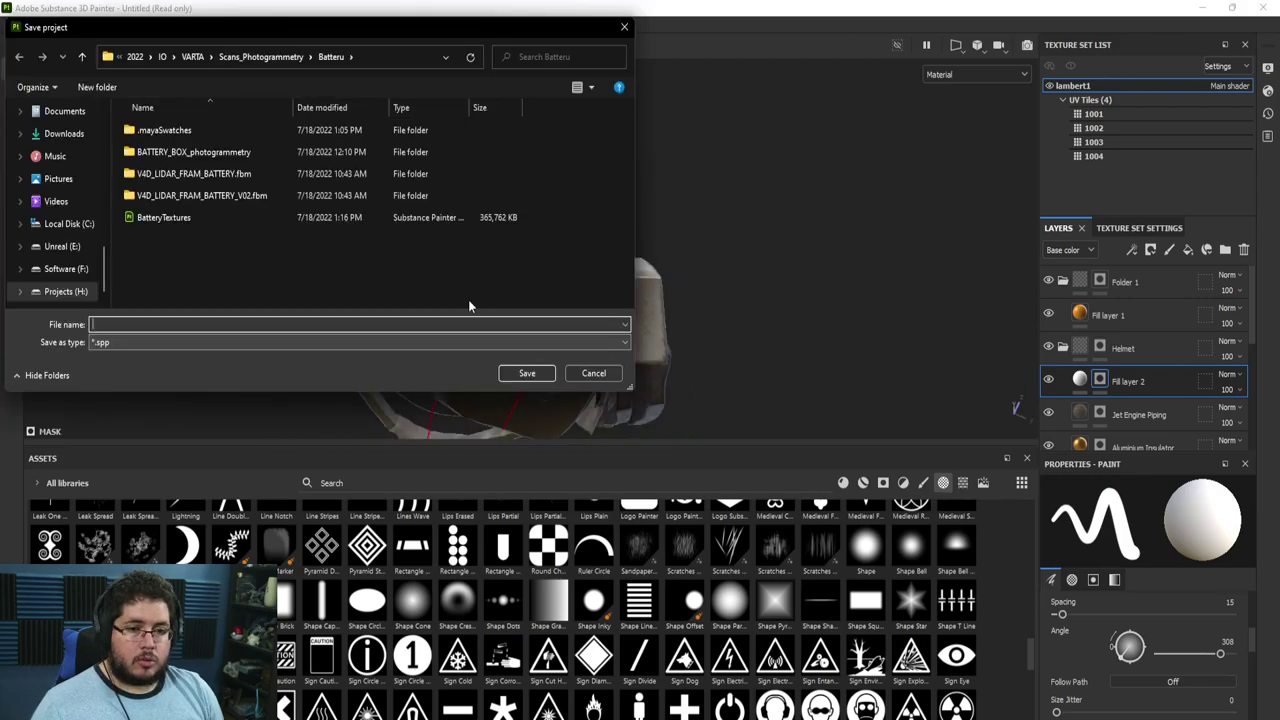
{"action": "scroll", "coordinate": [58, 190], "scroll_direction": "up", "scroll_amount": 2}
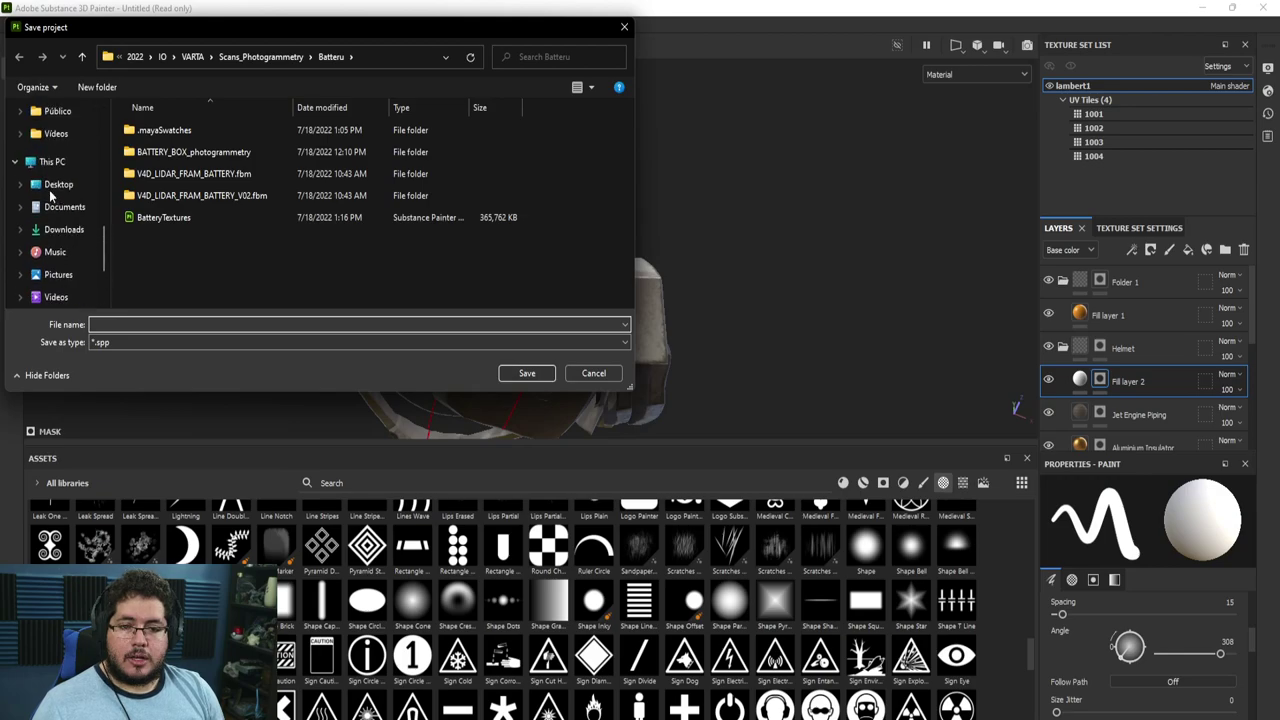
{"action": "left_click", "coordinate": [58, 189]}
{"action": "left_click", "coordinate": [130, 325]}
{"action": "type", "text": "AAA"}
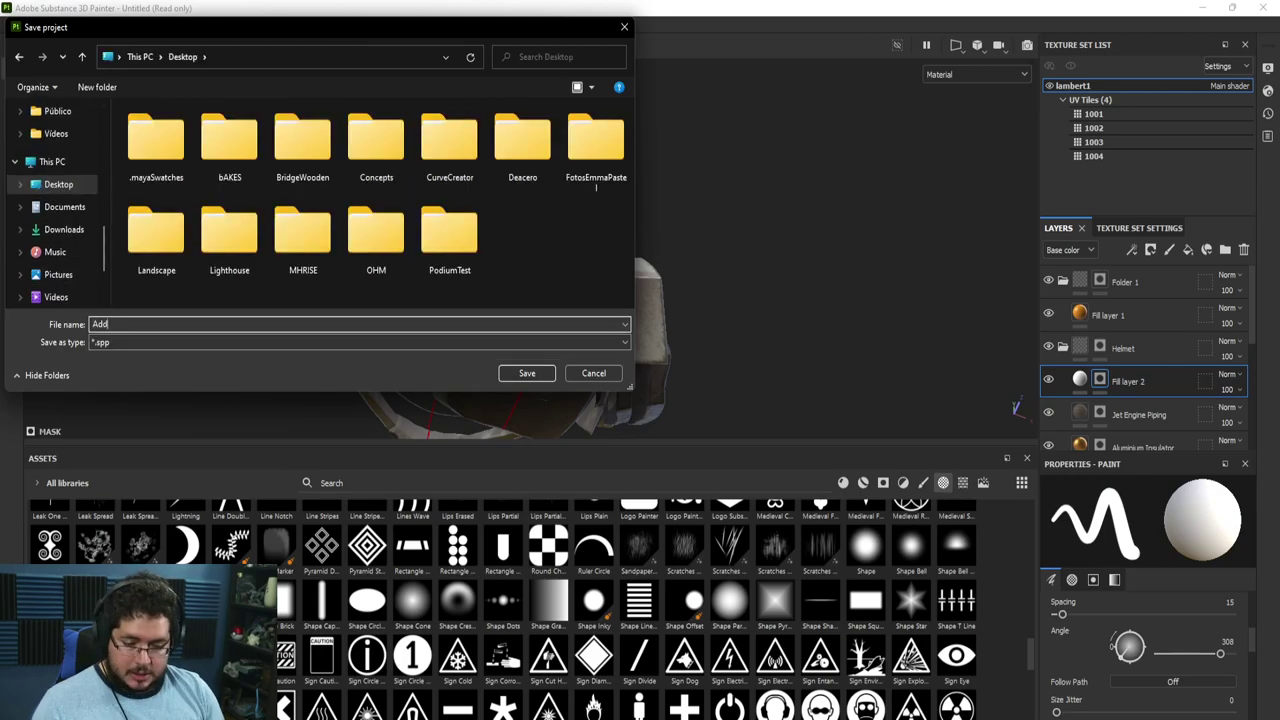
{"action": "key", "text": "Return"}
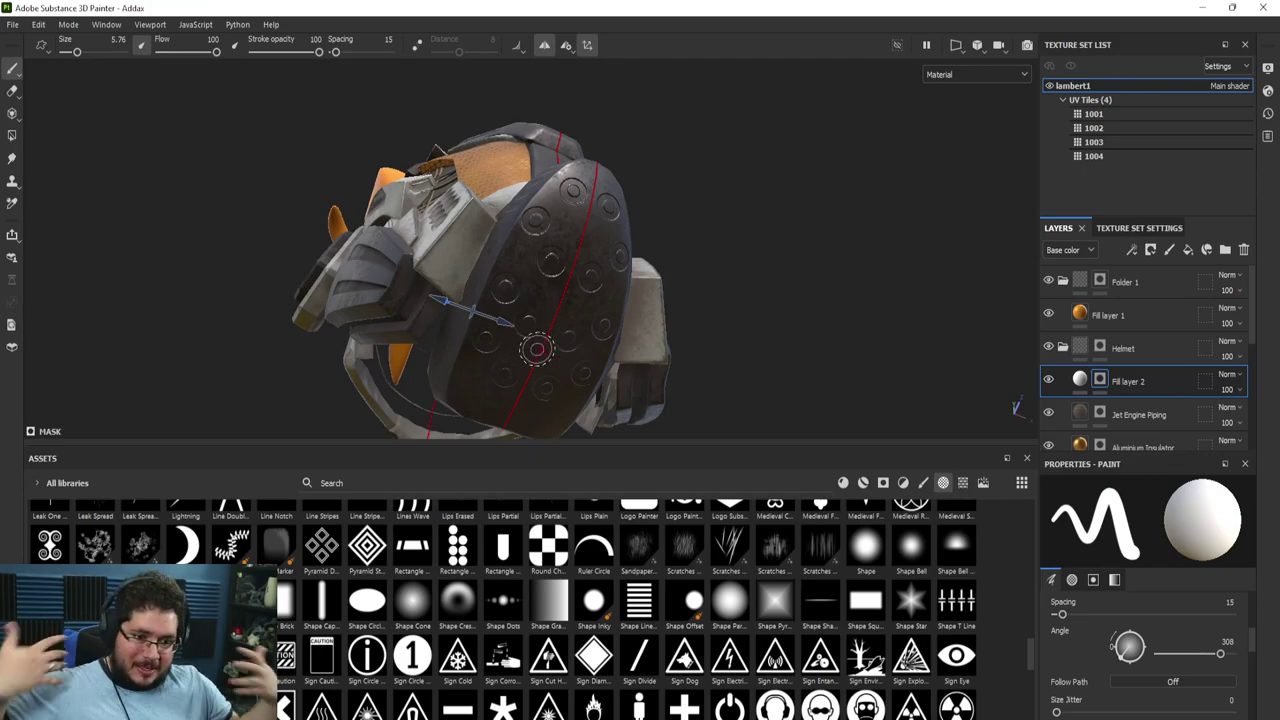
Browse the alpha library and load the alpha with two staggered rows of dots for the brush
{"action": "mouse_move", "coordinate": [609, 241]}
{"action": "left_mouse_down", "text": "alt"}
{"action": "mouse_move", "coordinate": [622, 345]}
{"action": "mouse_move", "coordinate": [649, 403]}
{"action": "mouse_move", "coordinate": [554, 334]}
{"action": "left_mouse_up", "text": "alt"}
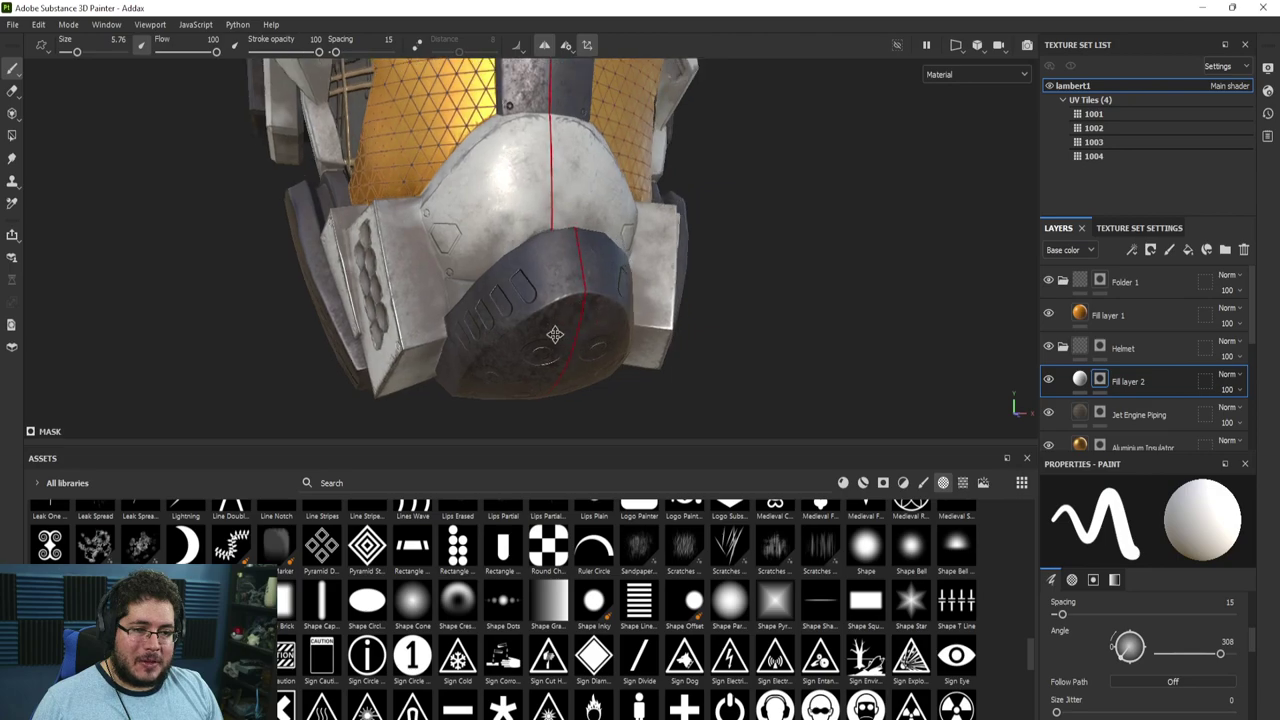
{"action": "right_click_drag", "start_coordinate": [554, 334], "coordinate": [624, 246], "text": "alt"}
{"action": "left_click_drag", "start_coordinate": [453, 248], "coordinate": [702, 477], "text": "alt"}
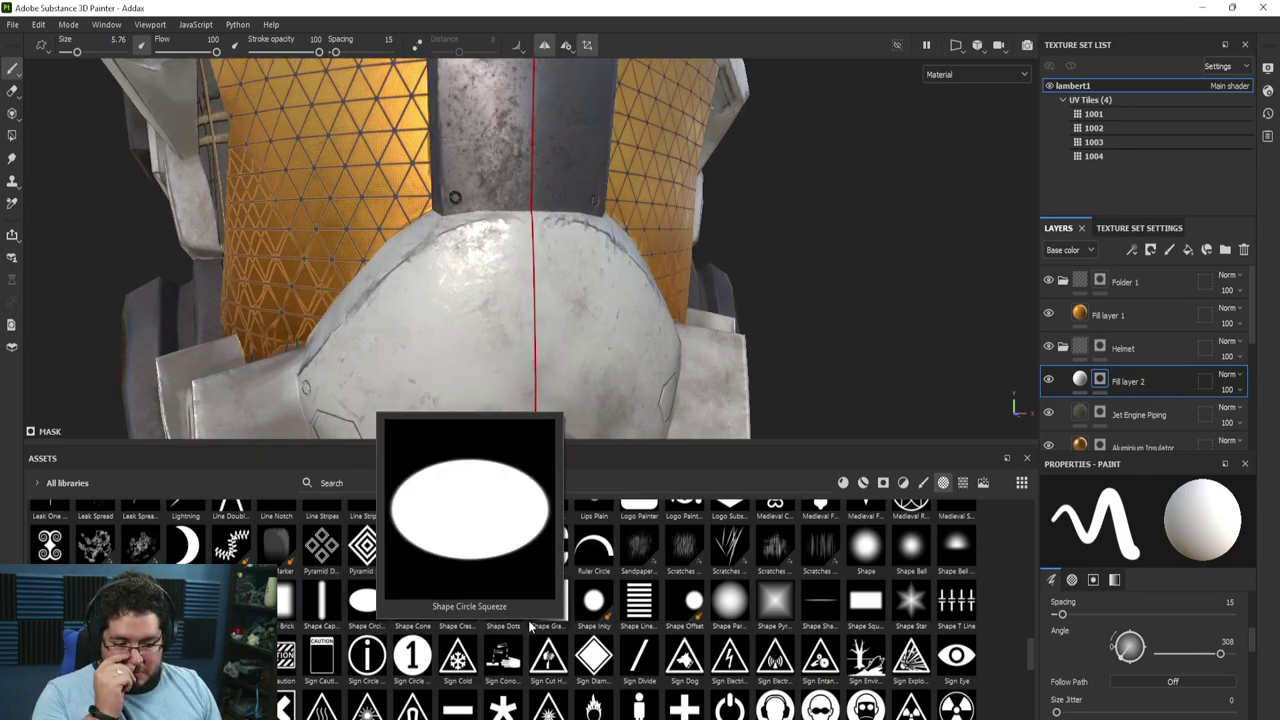
{"action": "scroll", "coordinate": [650, 605], "scroll_direction": "down", "scroll_amount": 5}
{"action": "scroll", "coordinate": [658, 608], "scroll_direction": "up", "scroll_amount": 3}
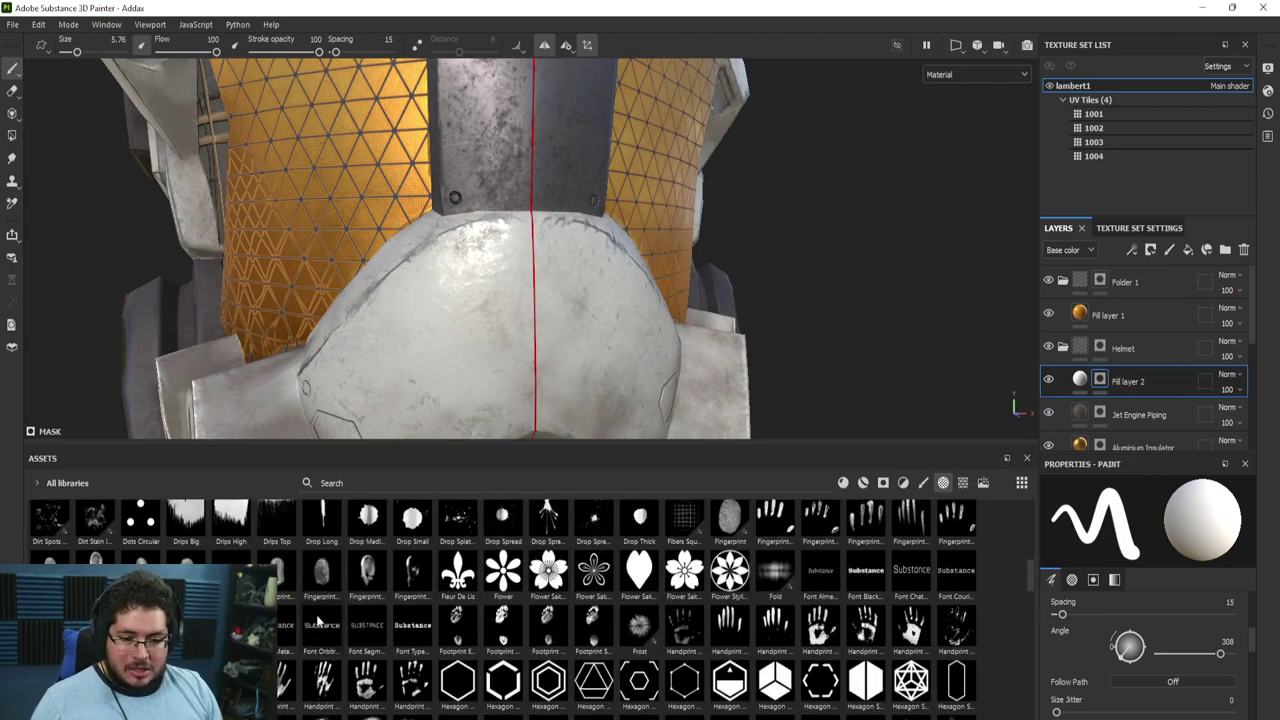
{"action": "scroll", "coordinate": [317, 618], "scroll_direction": "up", "scroll_amount": 4}
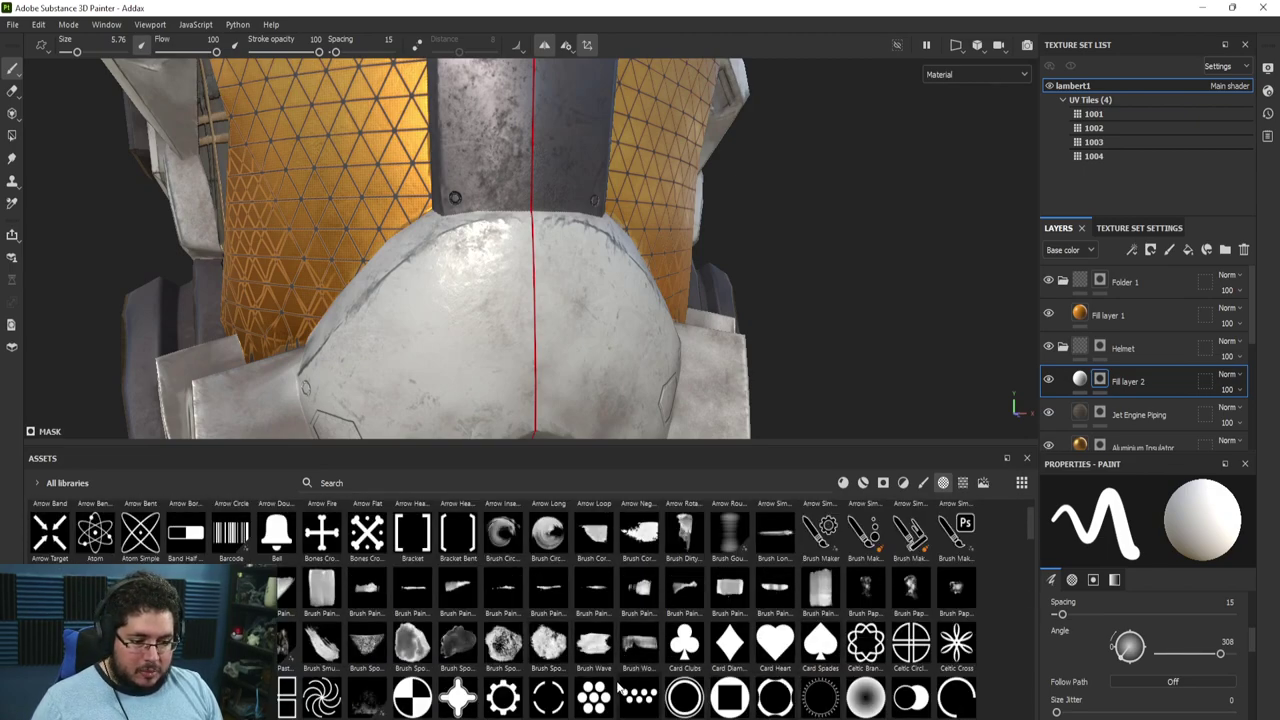
{"action": "left_click", "coordinate": [632, 705]}
Set the brush size to 6.14 and the angle to 279, and try the dot pattern on the white cheek plate
{"action": "mouse_move", "coordinate": [765, 430]}
{"action": "left_mouse_down", "text": "alt"}
{"action": "mouse_move", "coordinate": [608, 303]}
{"action": "mouse_move", "coordinate": [556, 370]}
{"action": "mouse_move", "coordinate": [527, 347]}
{"action": "left_mouse_up", "text": "alt"}
{"action": "key", "text": "bracketright"}
{"action": "key", "text": "bracketright"}
{"action": "key", "text": "bracketright"}
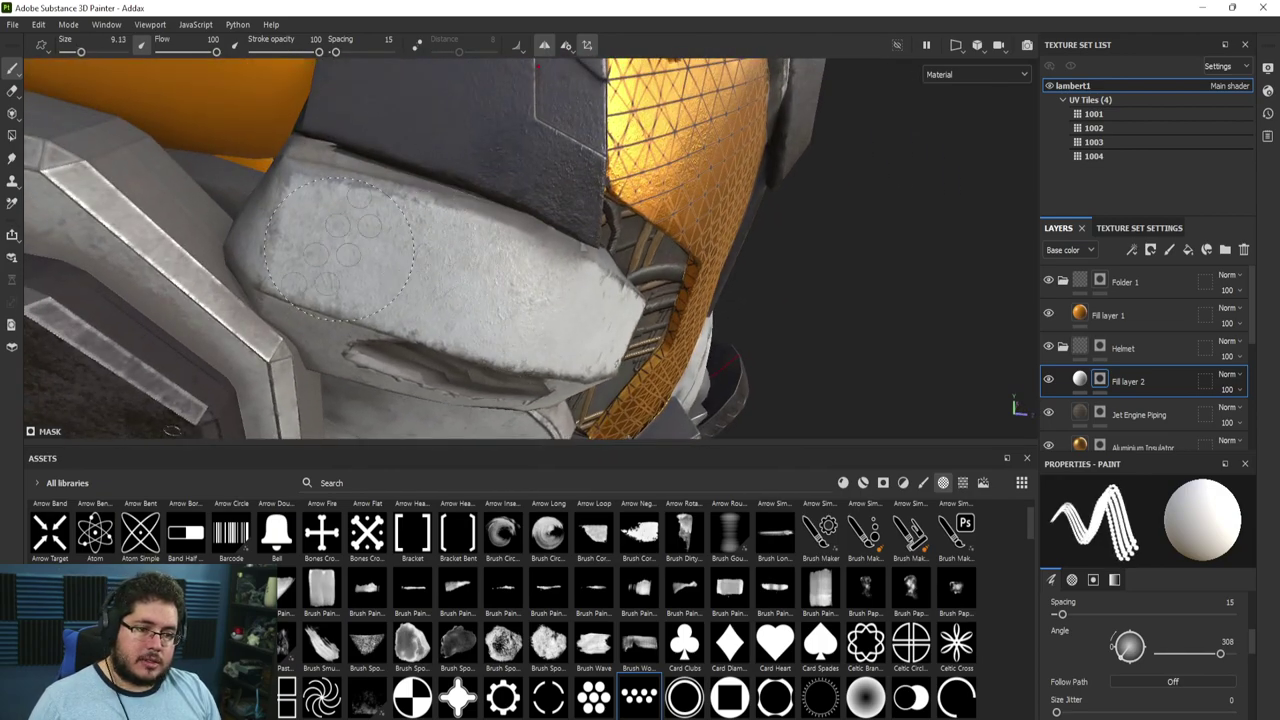
{"action": "key", "text": "bracketleft"}
{"action": "left_click_drag", "start_coordinate": [1104, 648], "coordinate": [1121, 668]}
{"action": "left_click", "coordinate": [308, 240]}
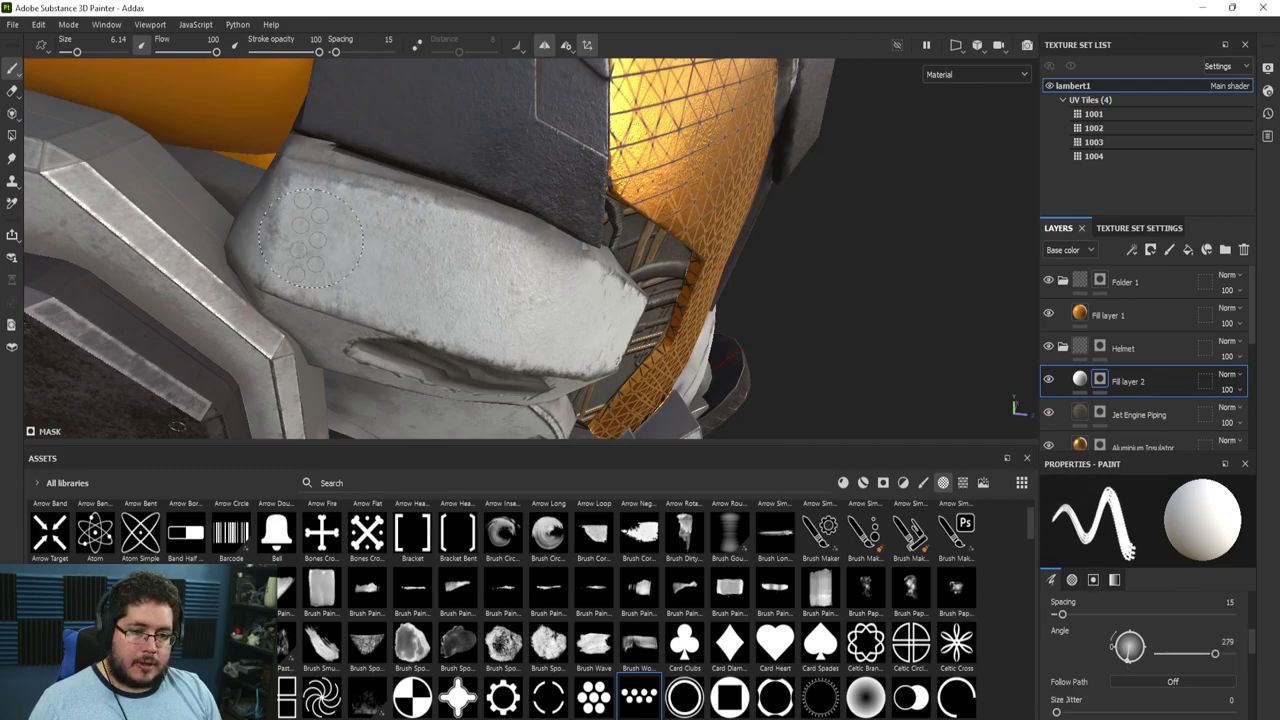
Load the double-ring alpha, set the brush size to 1.27 and stamp small mirrored rings on the white brow plate and dark rear box
{"action": "mouse_move", "coordinate": [488, 318]}
{"action": "left_mouse_down", "text": "alt"}
{"action": "mouse_move", "coordinate": [475, 338]}
{"action": "mouse_move", "coordinate": [531, 429]}
{"action": "mouse_move", "coordinate": [481, 405]}
{"action": "mouse_move", "coordinate": [526, 291]}
{"action": "mouse_move", "coordinate": [520, 243]}
{"action": "mouse_move", "coordinate": [445, 201]}
{"action": "left_mouse_up", "text": "alt"}
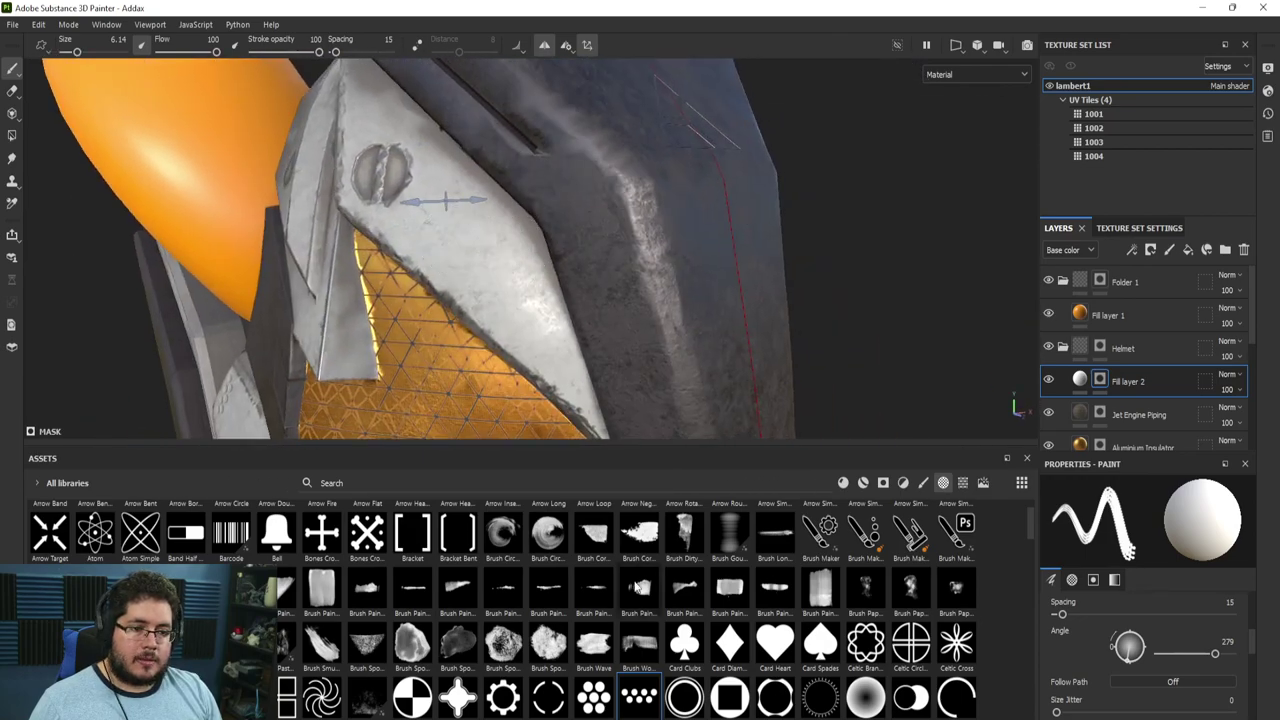
{"action": "left_click", "coordinate": [684, 694]}
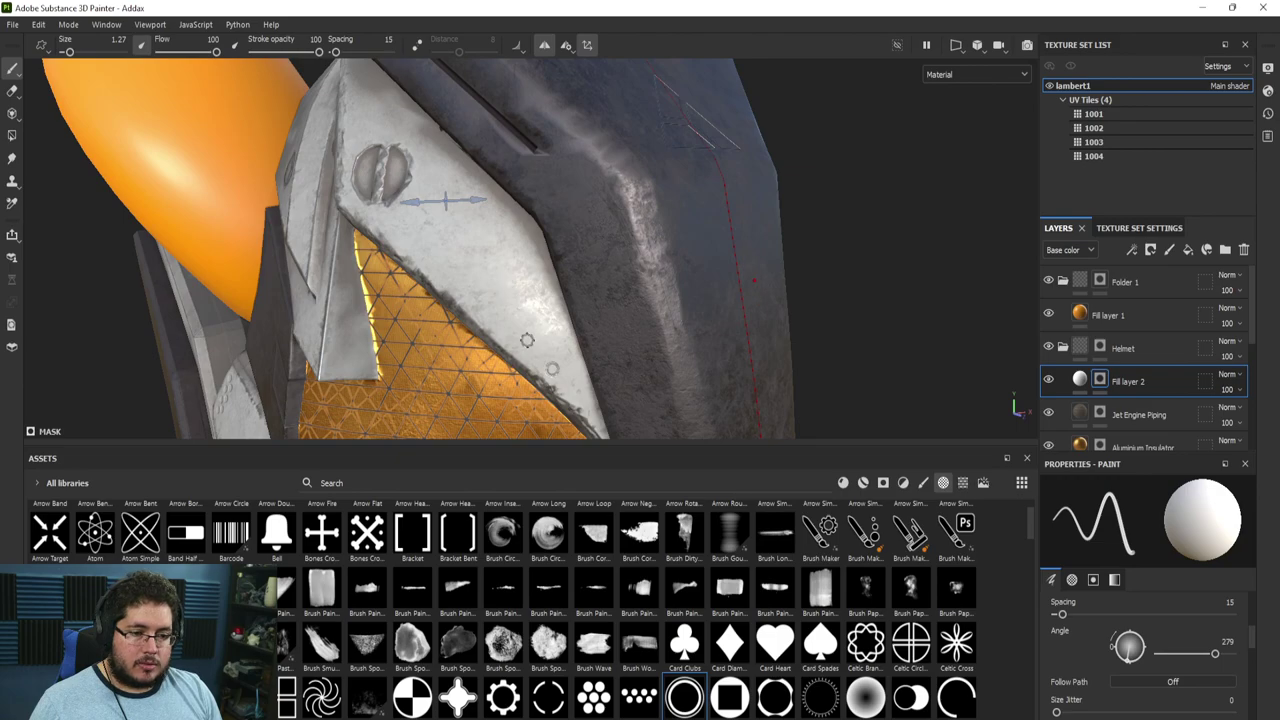
{"action": "left_click_drag", "start_coordinate": [443, 271], "coordinate": [363, 201], "text": "alt"}
{"action": "mouse_move", "coordinate": [381, 130]}
{"action": "left_mouse_down", "text": "alt"}
{"action": "mouse_move", "coordinate": [381, 278]}
{"action": "mouse_move", "coordinate": [611, 325]}
{"action": "mouse_move", "coordinate": [622, 291]}
{"action": "mouse_move", "coordinate": [505, 250]}
{"action": "left_mouse_up", "text": "alt"}
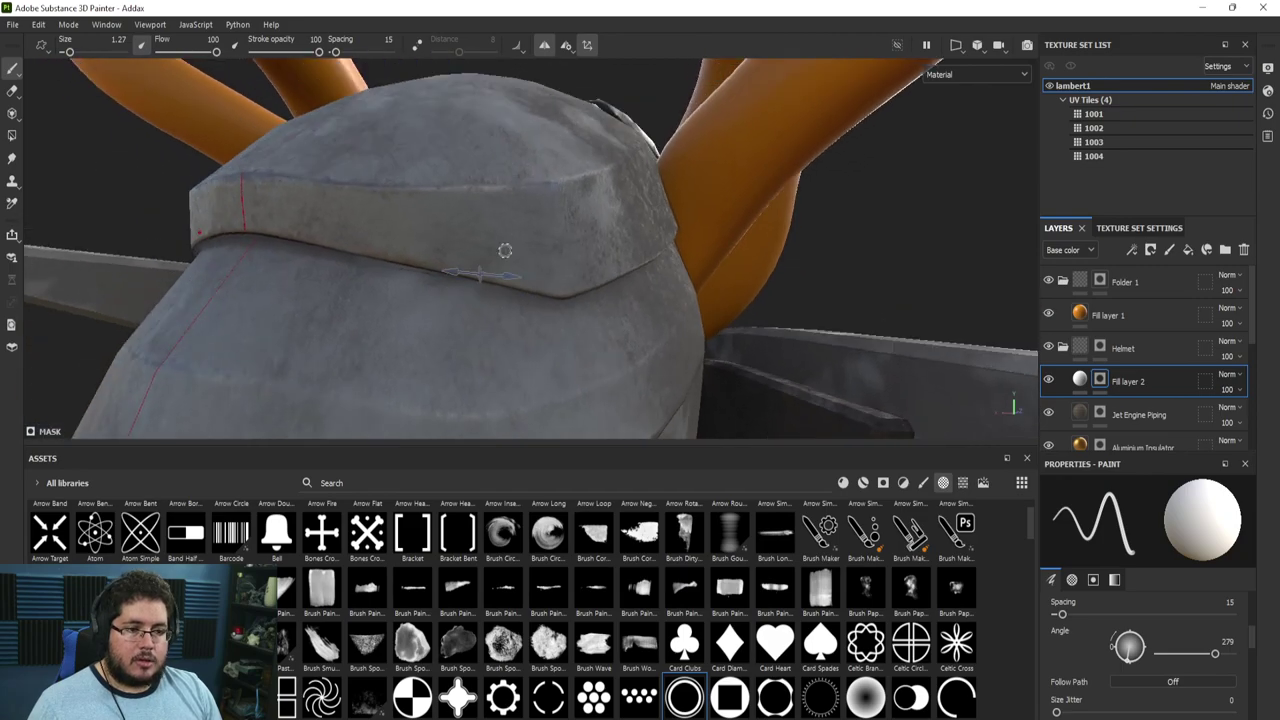
{"action": "mouse_move", "coordinate": [538, 201]}
{"action": "left_mouse_down", "text": "alt"}
{"action": "mouse_move", "coordinate": [558, 326]}
{"action": "mouse_move", "coordinate": [549, 397]}
{"action": "mouse_move", "coordinate": [449, 349]}
{"action": "mouse_move", "coordinate": [474, 177]}
{"action": "mouse_move", "coordinate": [572, 335]}
{"action": "mouse_move", "coordinate": [402, 209]}
{"action": "left_mouse_up", "text": "alt"}
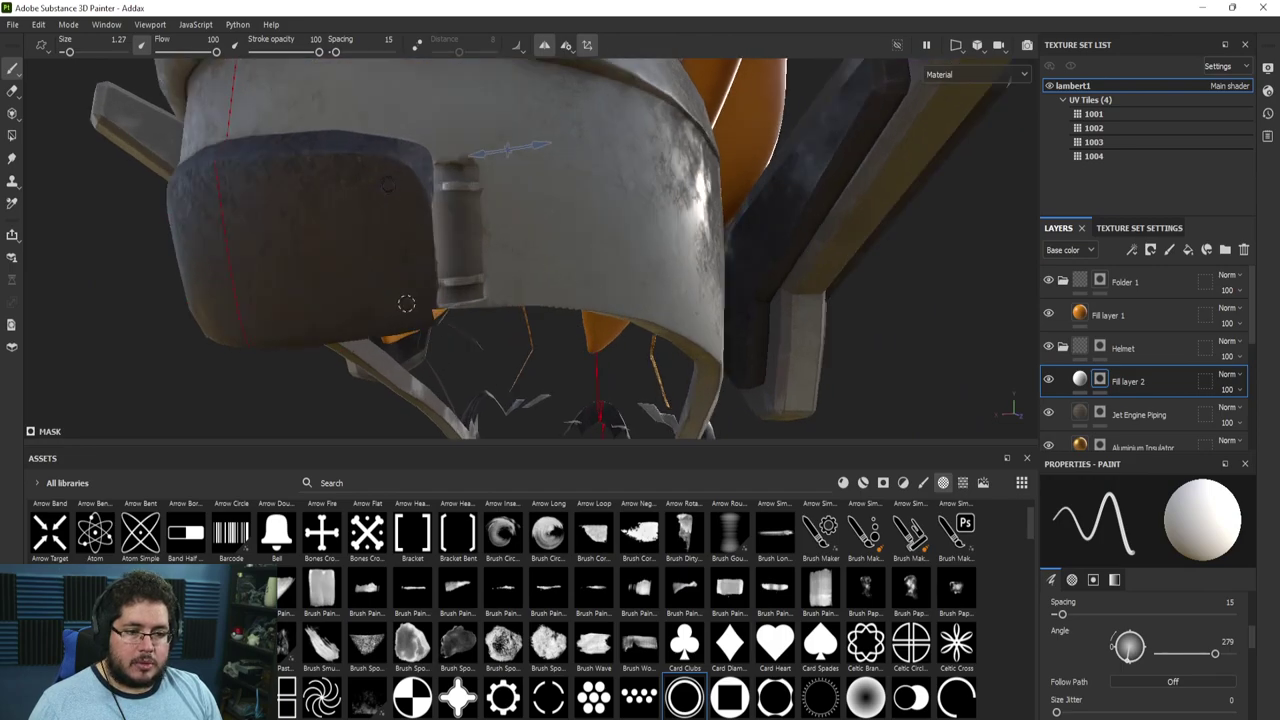
{"action": "right_click_drag", "start_coordinate": [406, 303], "coordinate": [350, 255], "text": "alt"}
{"action": "left_click_drag", "start_coordinate": [355, 254], "coordinate": [565, 268], "text": "alt"}
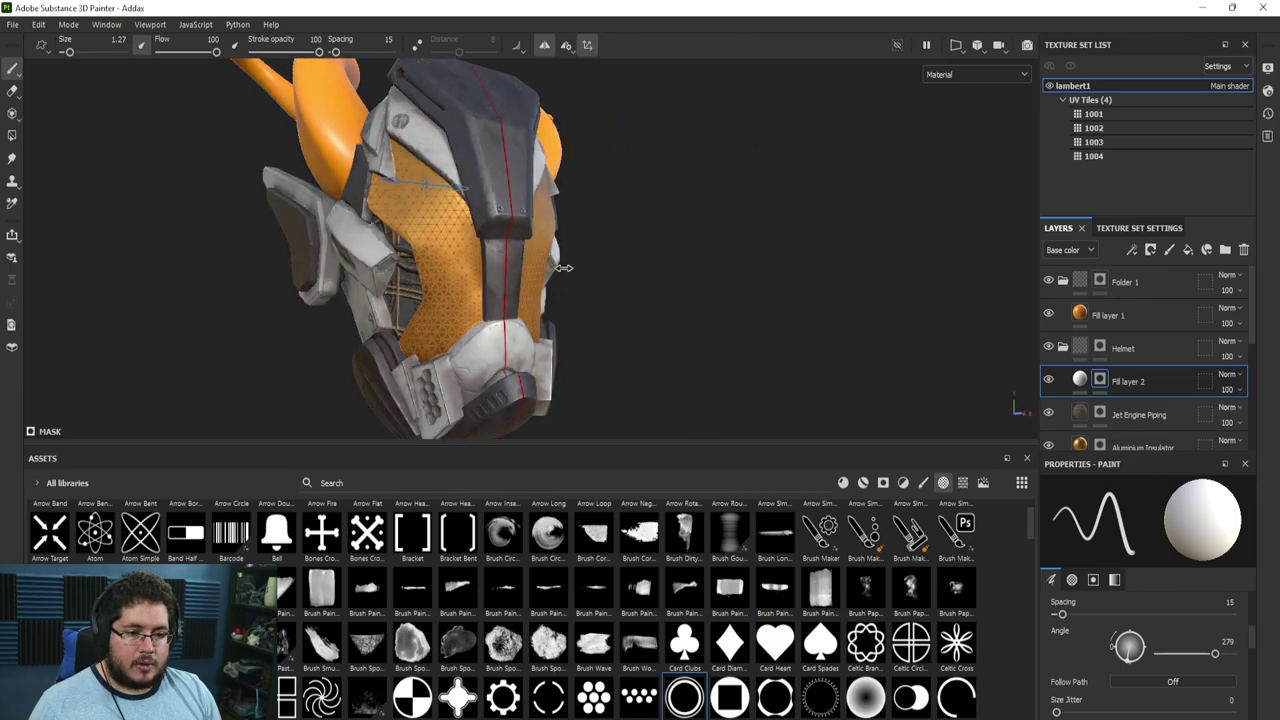
Load a hexagon alpha, set the brush size to 9.9 and angle to 0, and stamp it on the white chin plate's centre line
{"action": "right_click_drag", "start_coordinate": [564, 268], "coordinate": [857, 374], "text": "alt"}
{"action": "left_click_drag", "start_coordinate": [610, 300], "coordinate": [660, 306], "text": "alt"}
{"action": "middle_click_drag", "start_coordinate": [660, 306], "coordinate": [663, 189], "text": "alt"}
{"action": "right_click_drag", "start_coordinate": [663, 189], "coordinate": [700, 215], "text": "alt"}
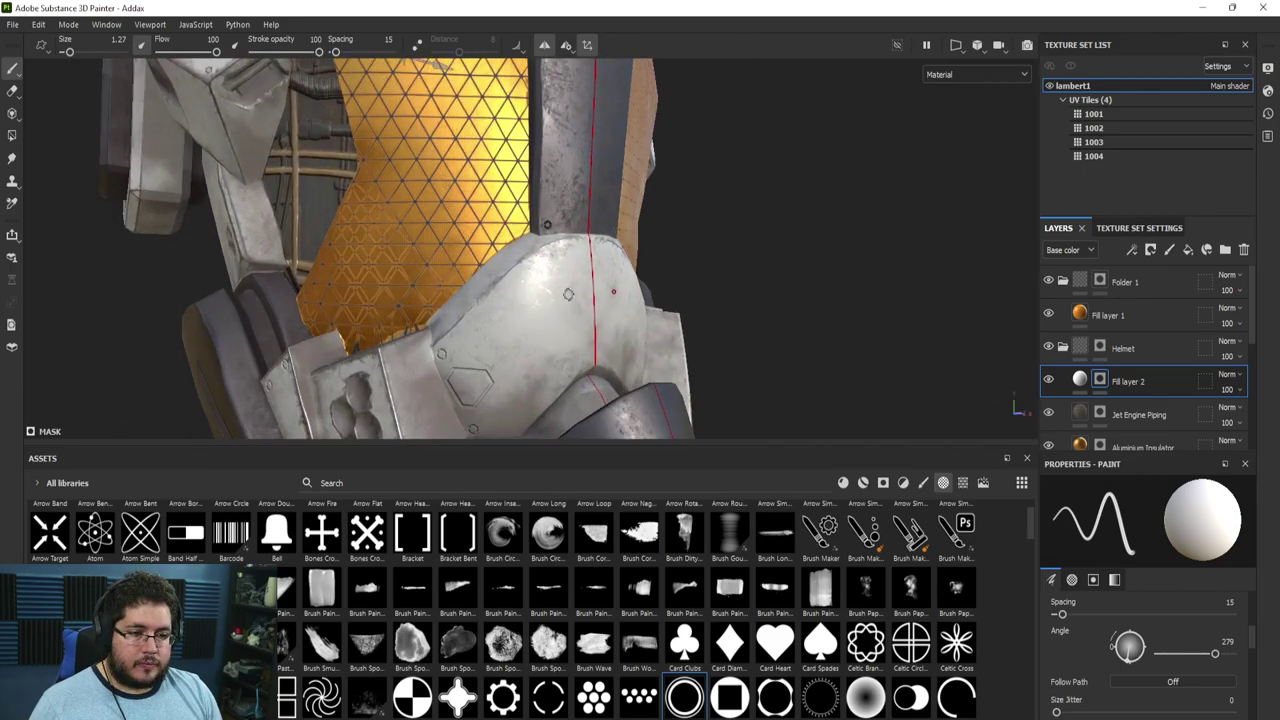
{"action": "scroll", "coordinate": [729, 697], "scroll_direction": "down", "scroll_amount": 10}
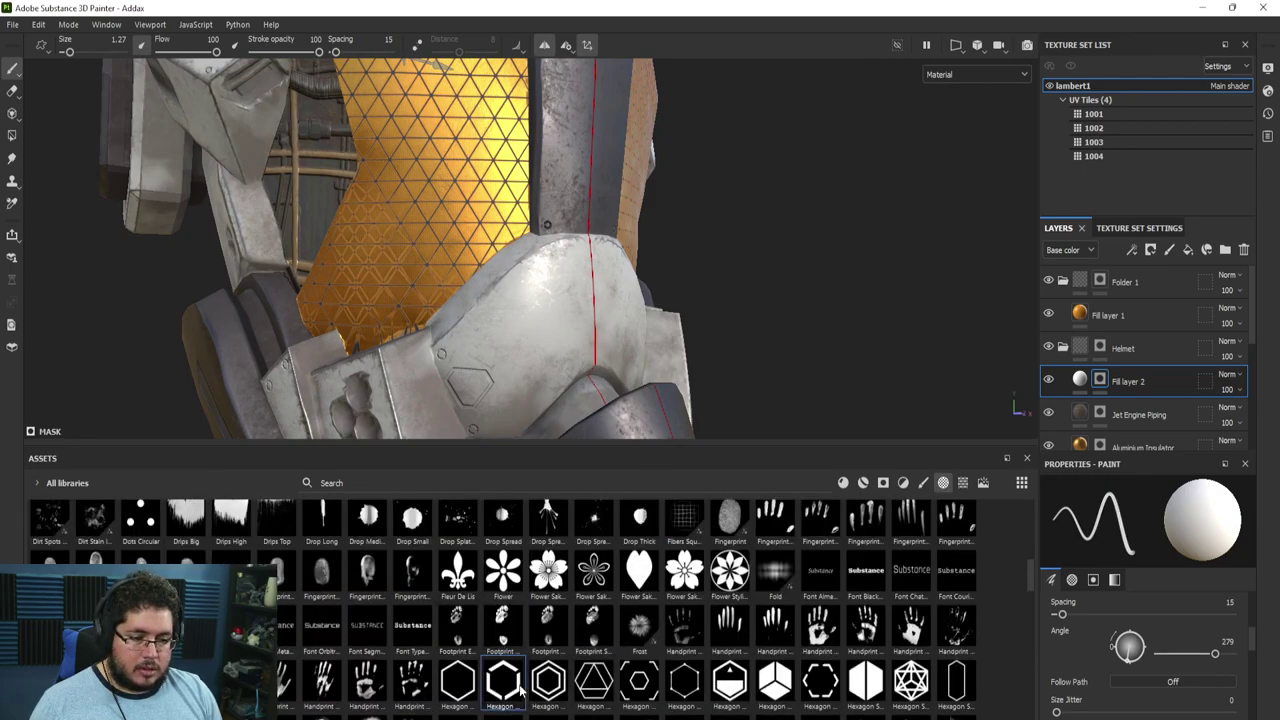
{"action": "left_click_drag", "start_coordinate": [612, 325], "coordinate": [564, 334], "text": "alt"}
{"action": "right_click_drag", "start_coordinate": [592, 307], "coordinate": [650, 307], "text": "ctrl"}
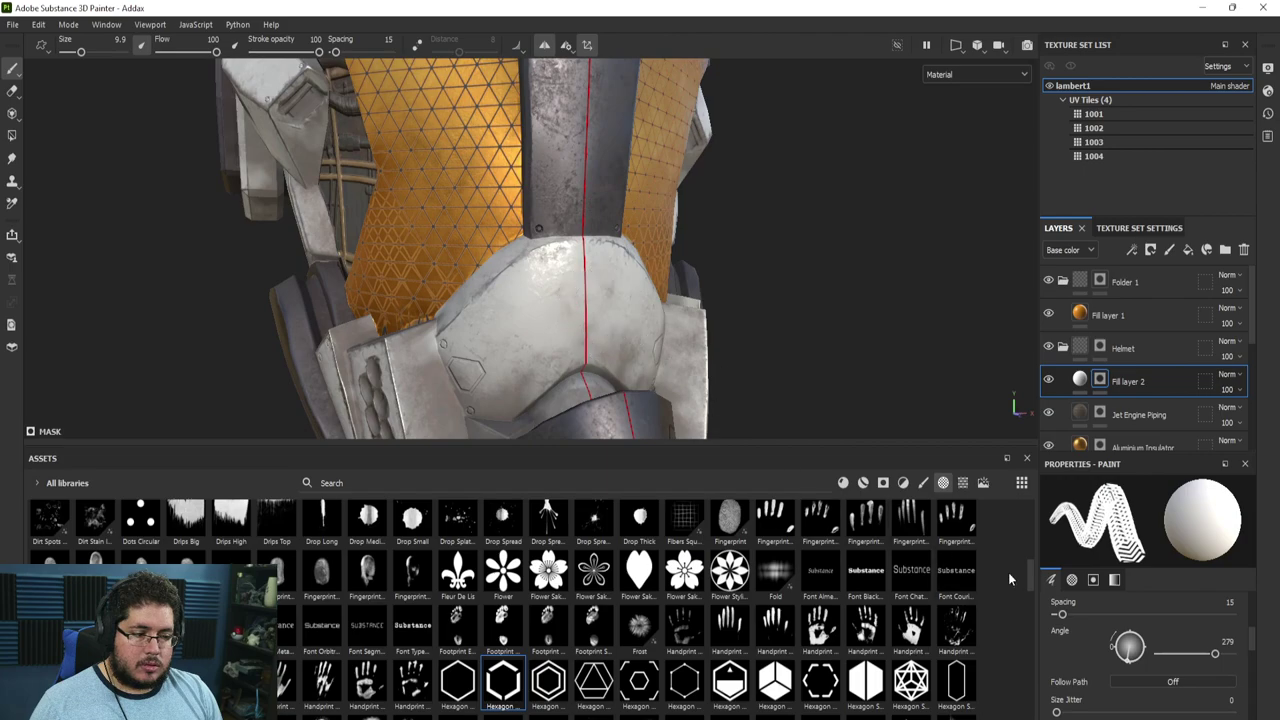
{"action": "left_click_drag", "start_coordinate": [1215, 656], "coordinate": [1118, 650]}
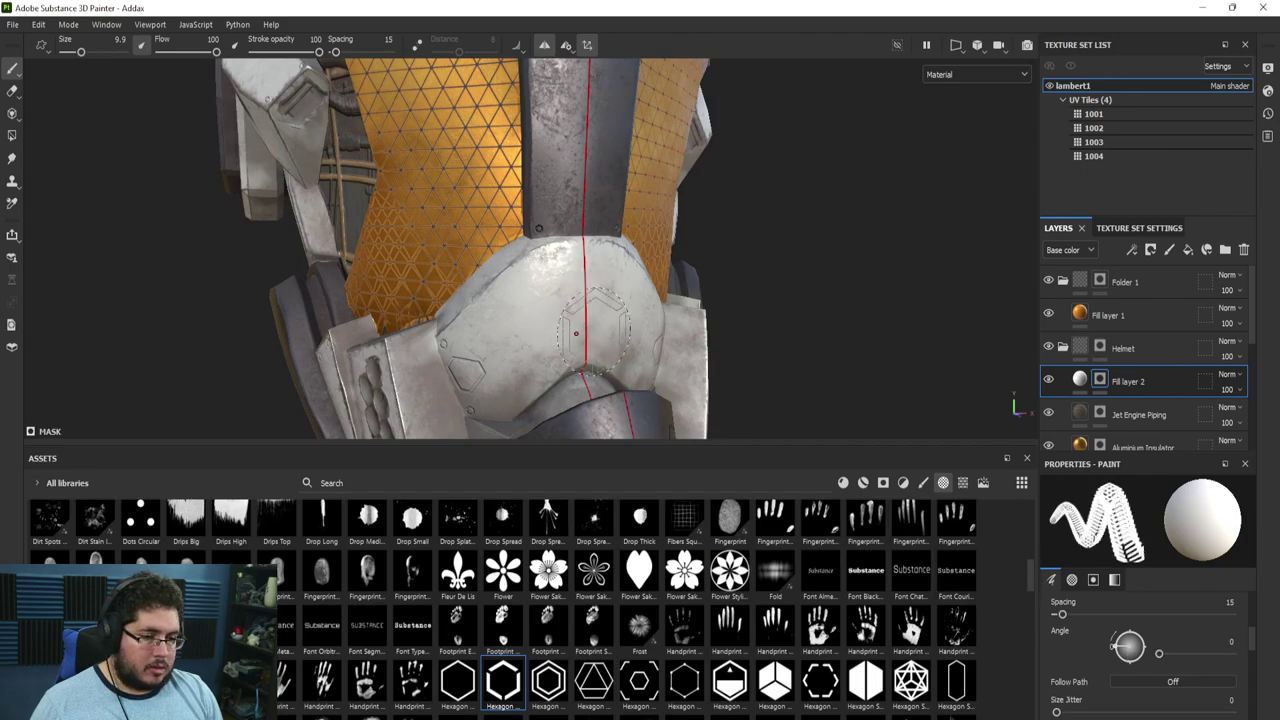
{"action": "right_click_drag", "start_coordinate": [660, 348], "coordinate": [560, 325], "text": "alt"}
{"action": "mouse_move", "coordinate": [560, 325]}
{"action": "left_mouse_down", "text": "alt"}
{"action": "mouse_move", "coordinate": [483, 275]}
{"action": "mouse_move", "coordinate": [500, 282]}
{"action": "left_mouse_up", "text": "alt"}
{"action": "right_click_drag", "start_coordinate": [500, 282], "coordinate": [650, 352], "text": "alt"}
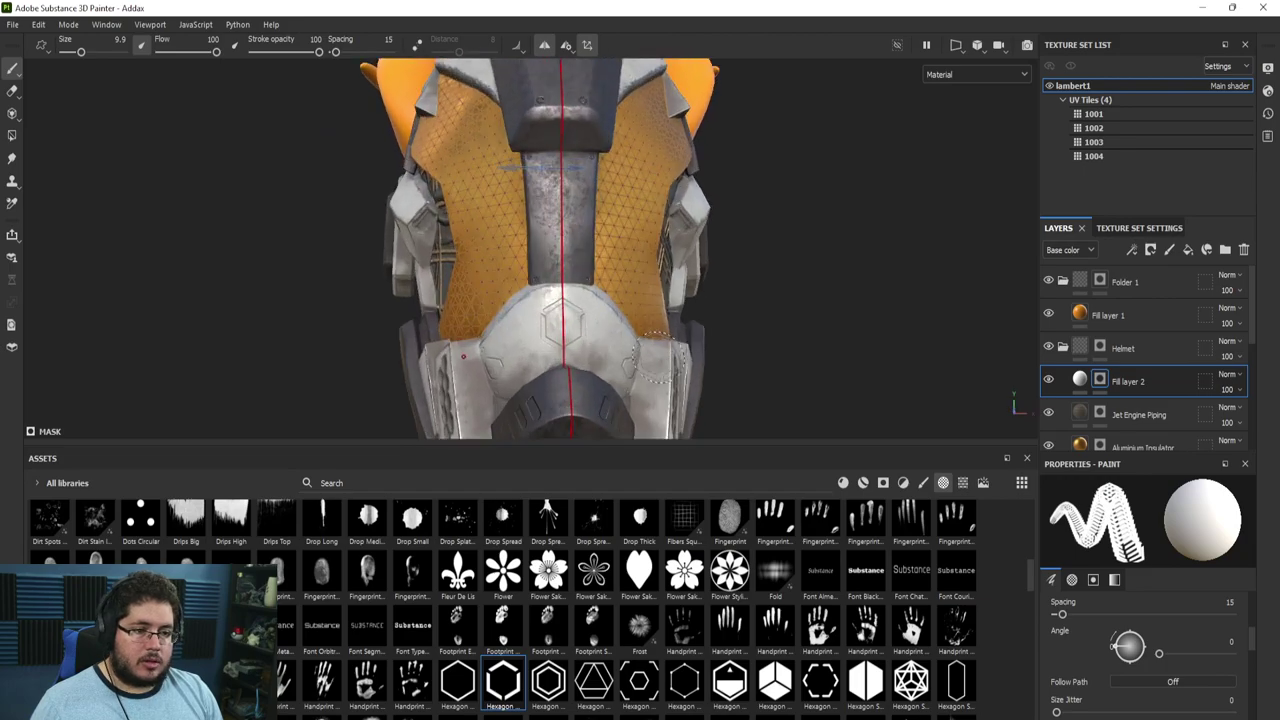
Review the stamped details around the helmet and turn symmetry off
{"action": "left_click_drag", "start_coordinate": [562, 210], "coordinate": [579, 300], "text": "alt"}
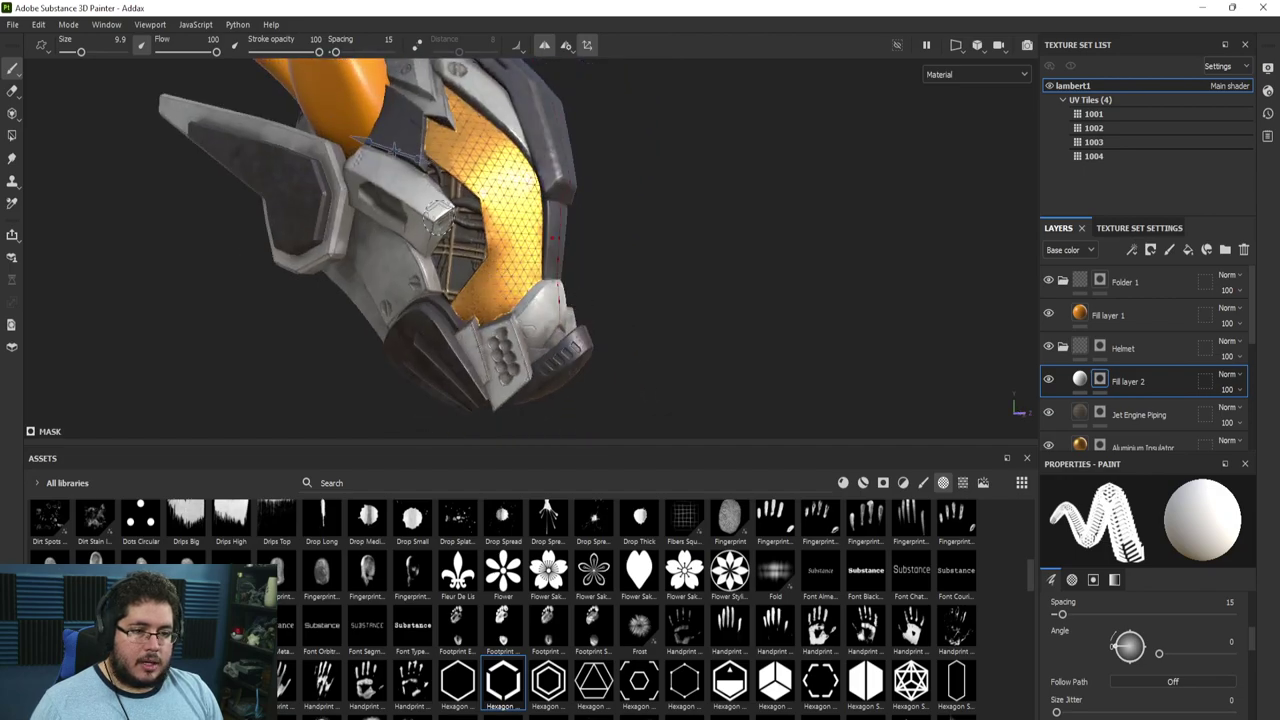
{"action": "left_click_drag", "start_coordinate": [438, 213], "coordinate": [603, 263], "text": "alt"}
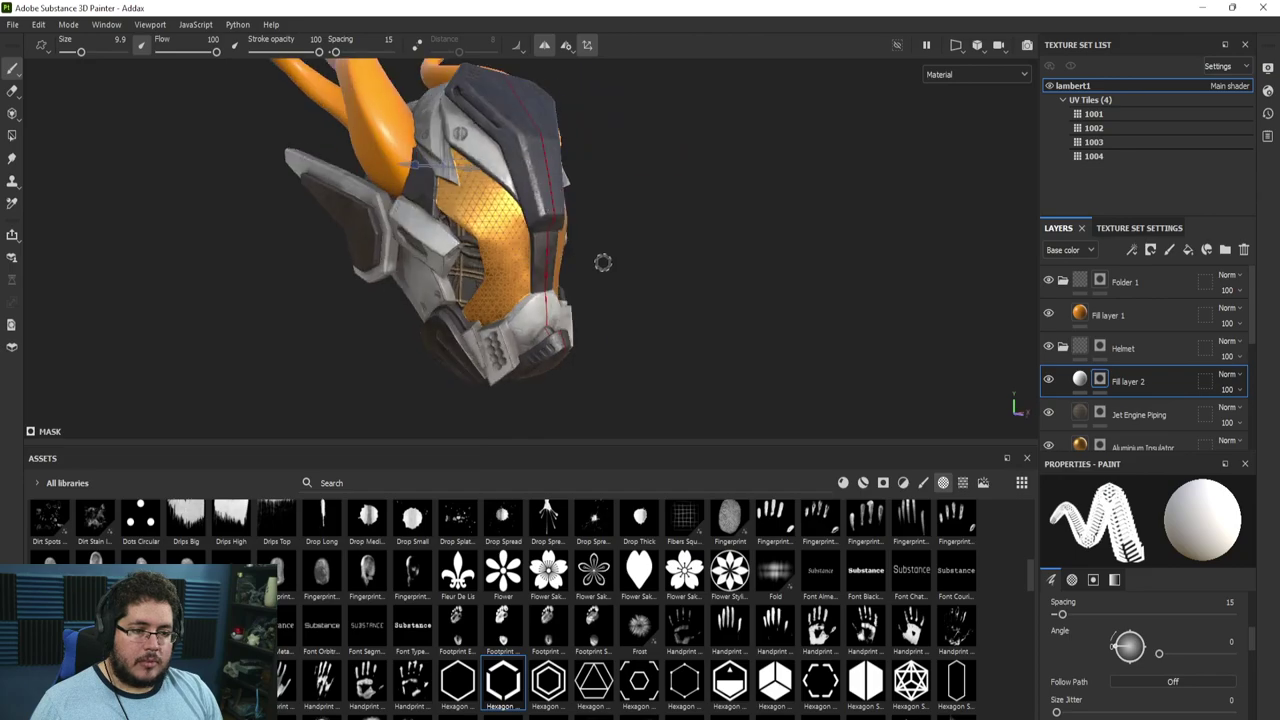
{"action": "left_click", "coordinate": [545, 48]}
{"action": "left_click_drag", "start_coordinate": [530, 165], "coordinate": [431, 211], "text": "alt"}
Hide the side panels to enlarge the viewport, switch to rendering mode and orbit to view the rendered helmet
{"action": "key", "text": "Tab"}
{"action": "left_click_drag", "start_coordinate": [735, 328], "coordinate": [842, 277], "text": "alt"}
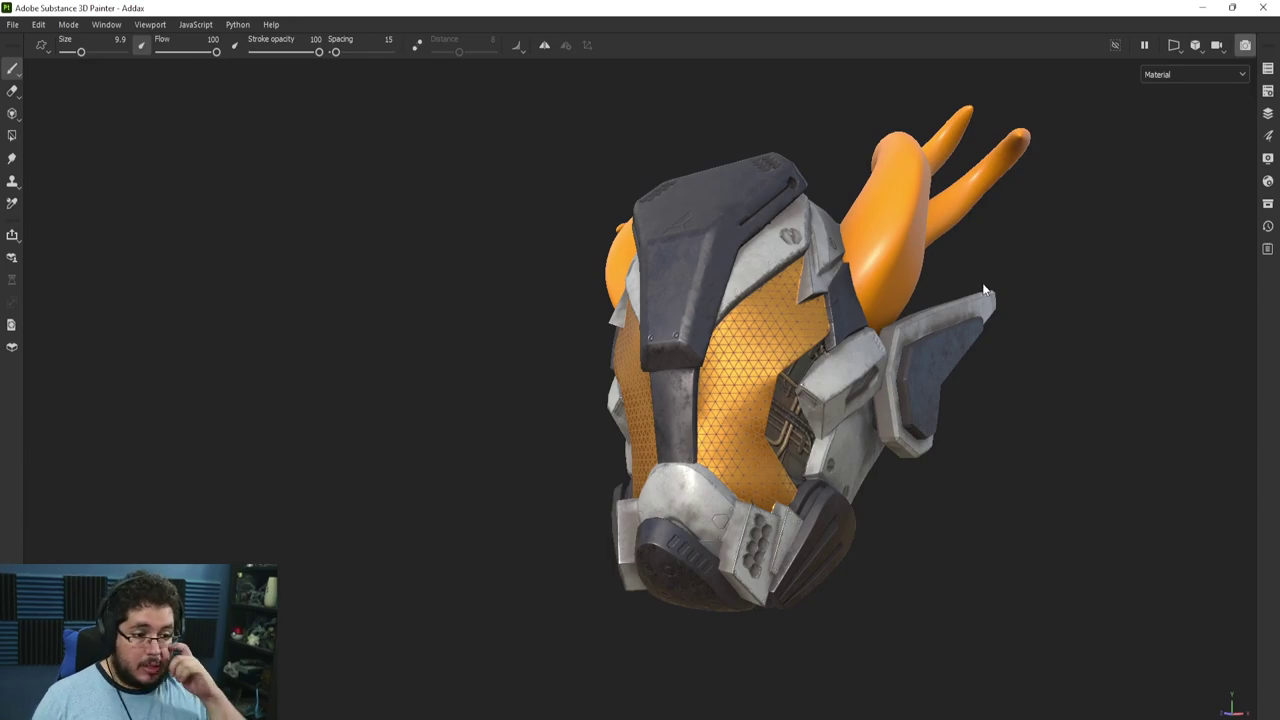
{"action": "key", "text": "F10"}
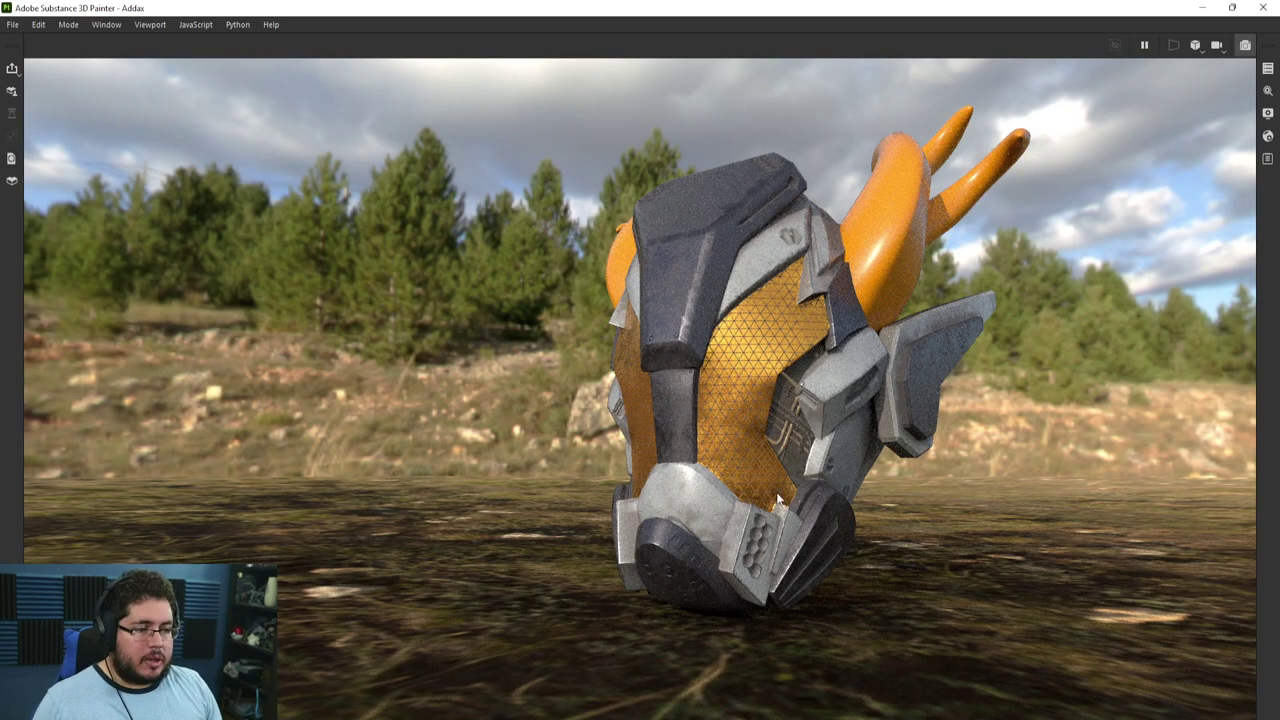
{"action": "left_click_drag", "start_coordinate": [824, 493], "coordinate": [903, 478], "text": "alt"}
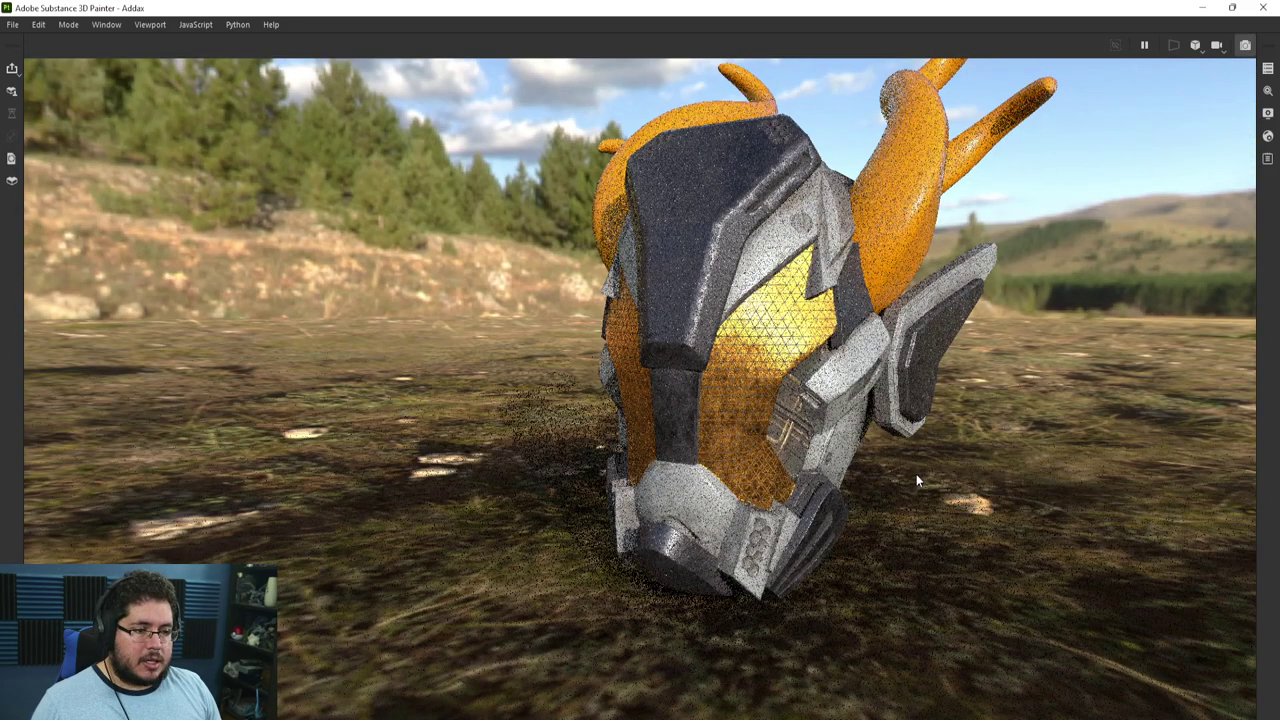